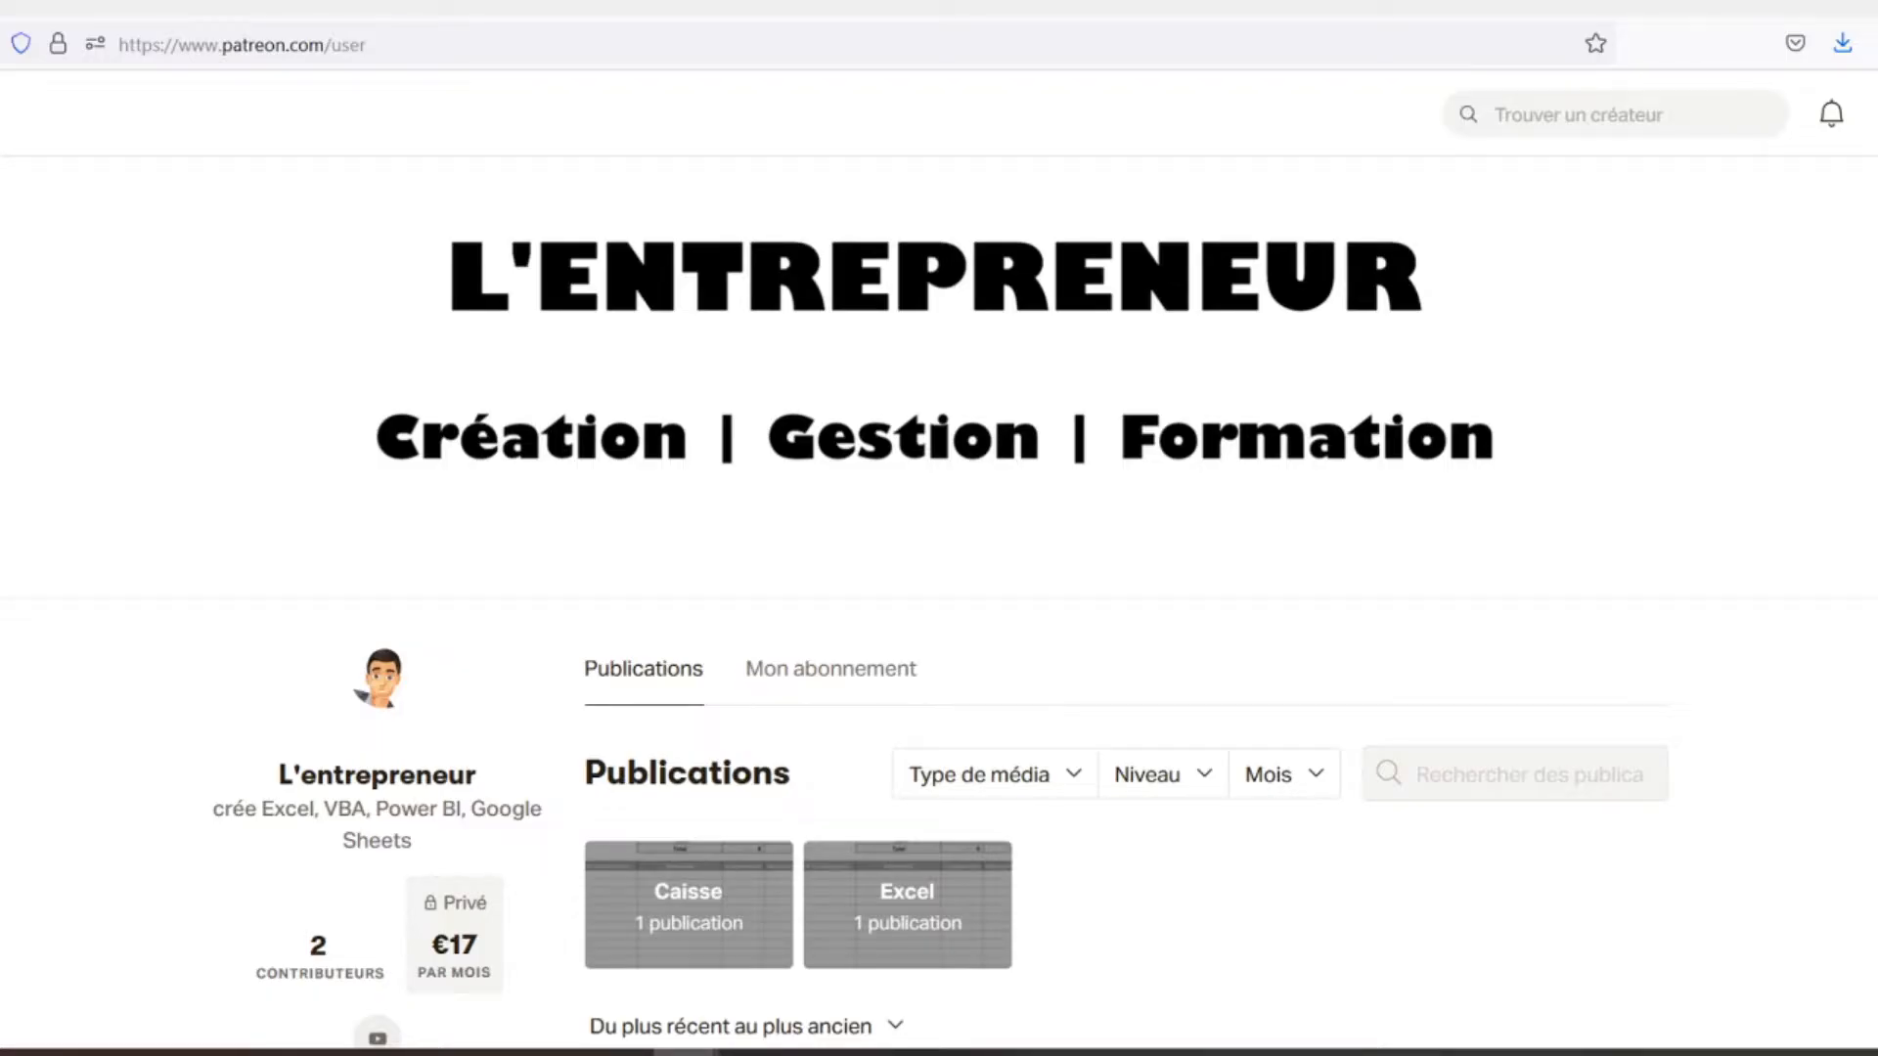
Step: Look through the creator's Patreon publications, including the Feuilles de caisse post with its caisse.xlsx attachment
scroll(939, 587, "down", 3)
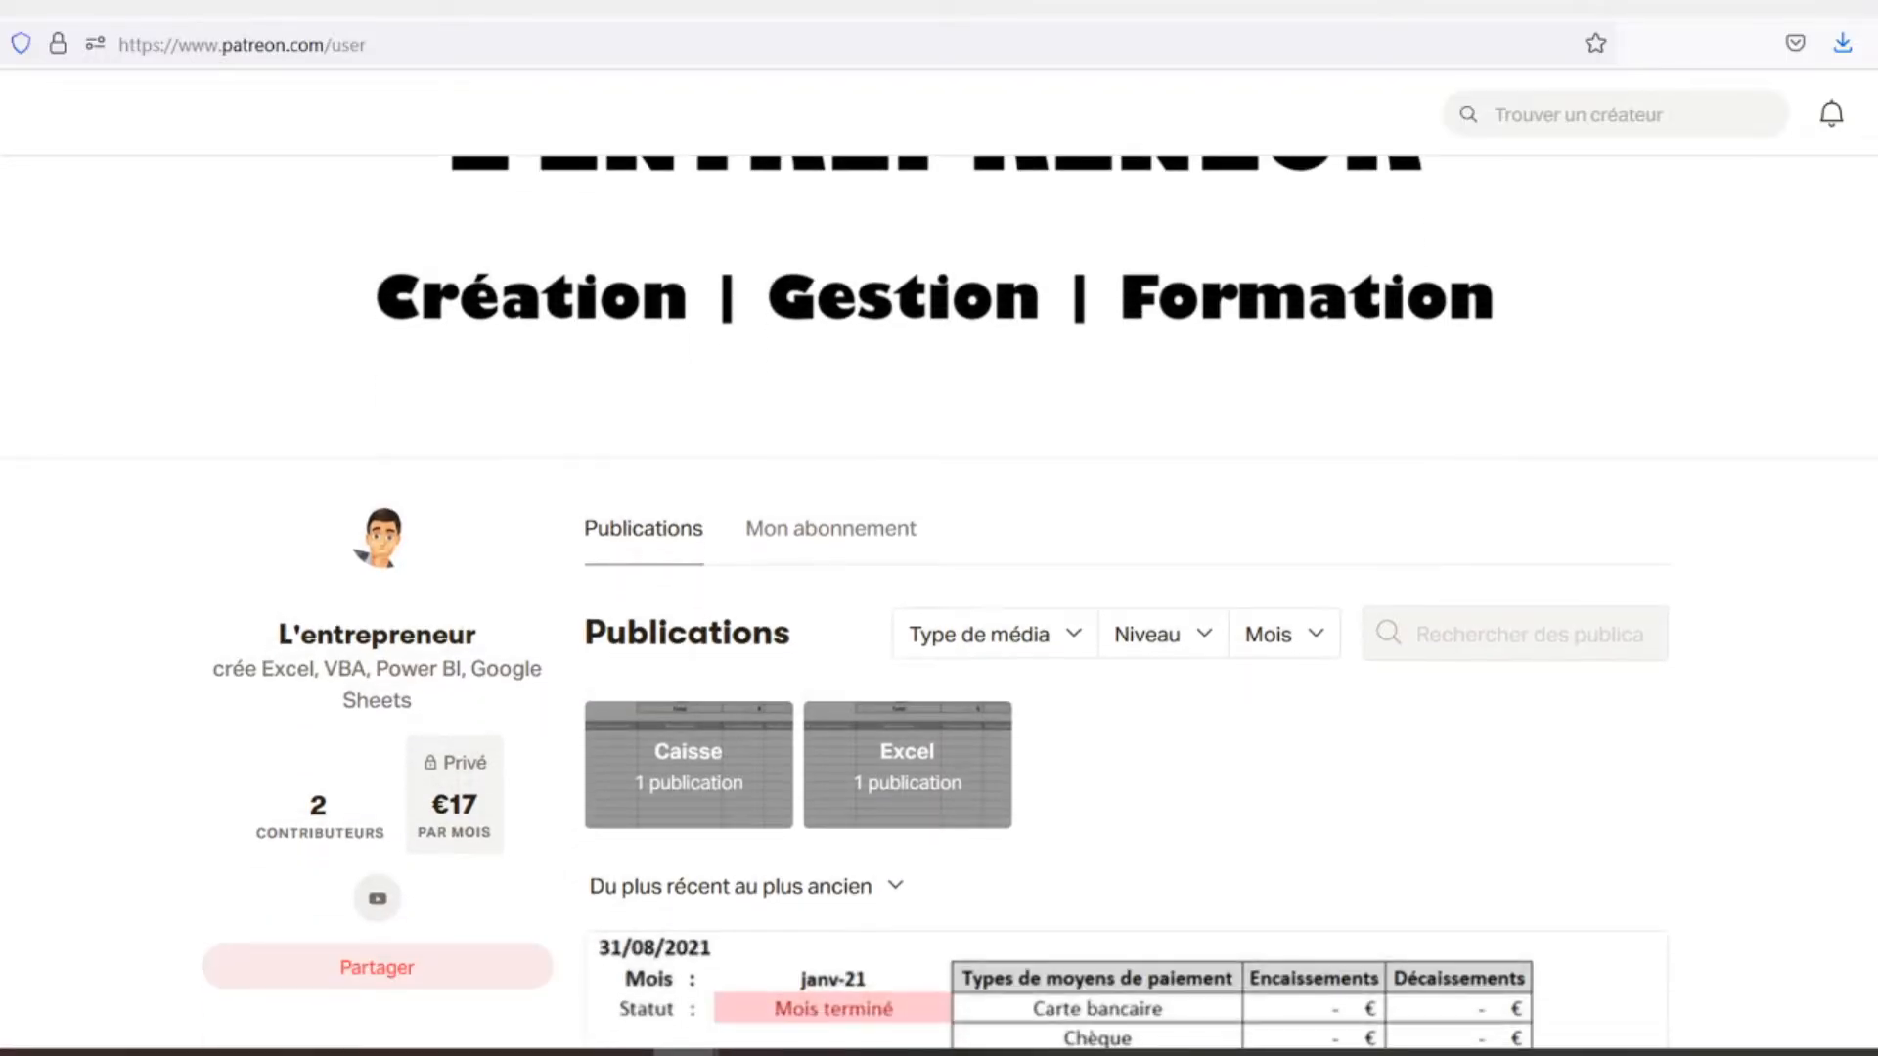
scroll(939, 586, "down", 2)
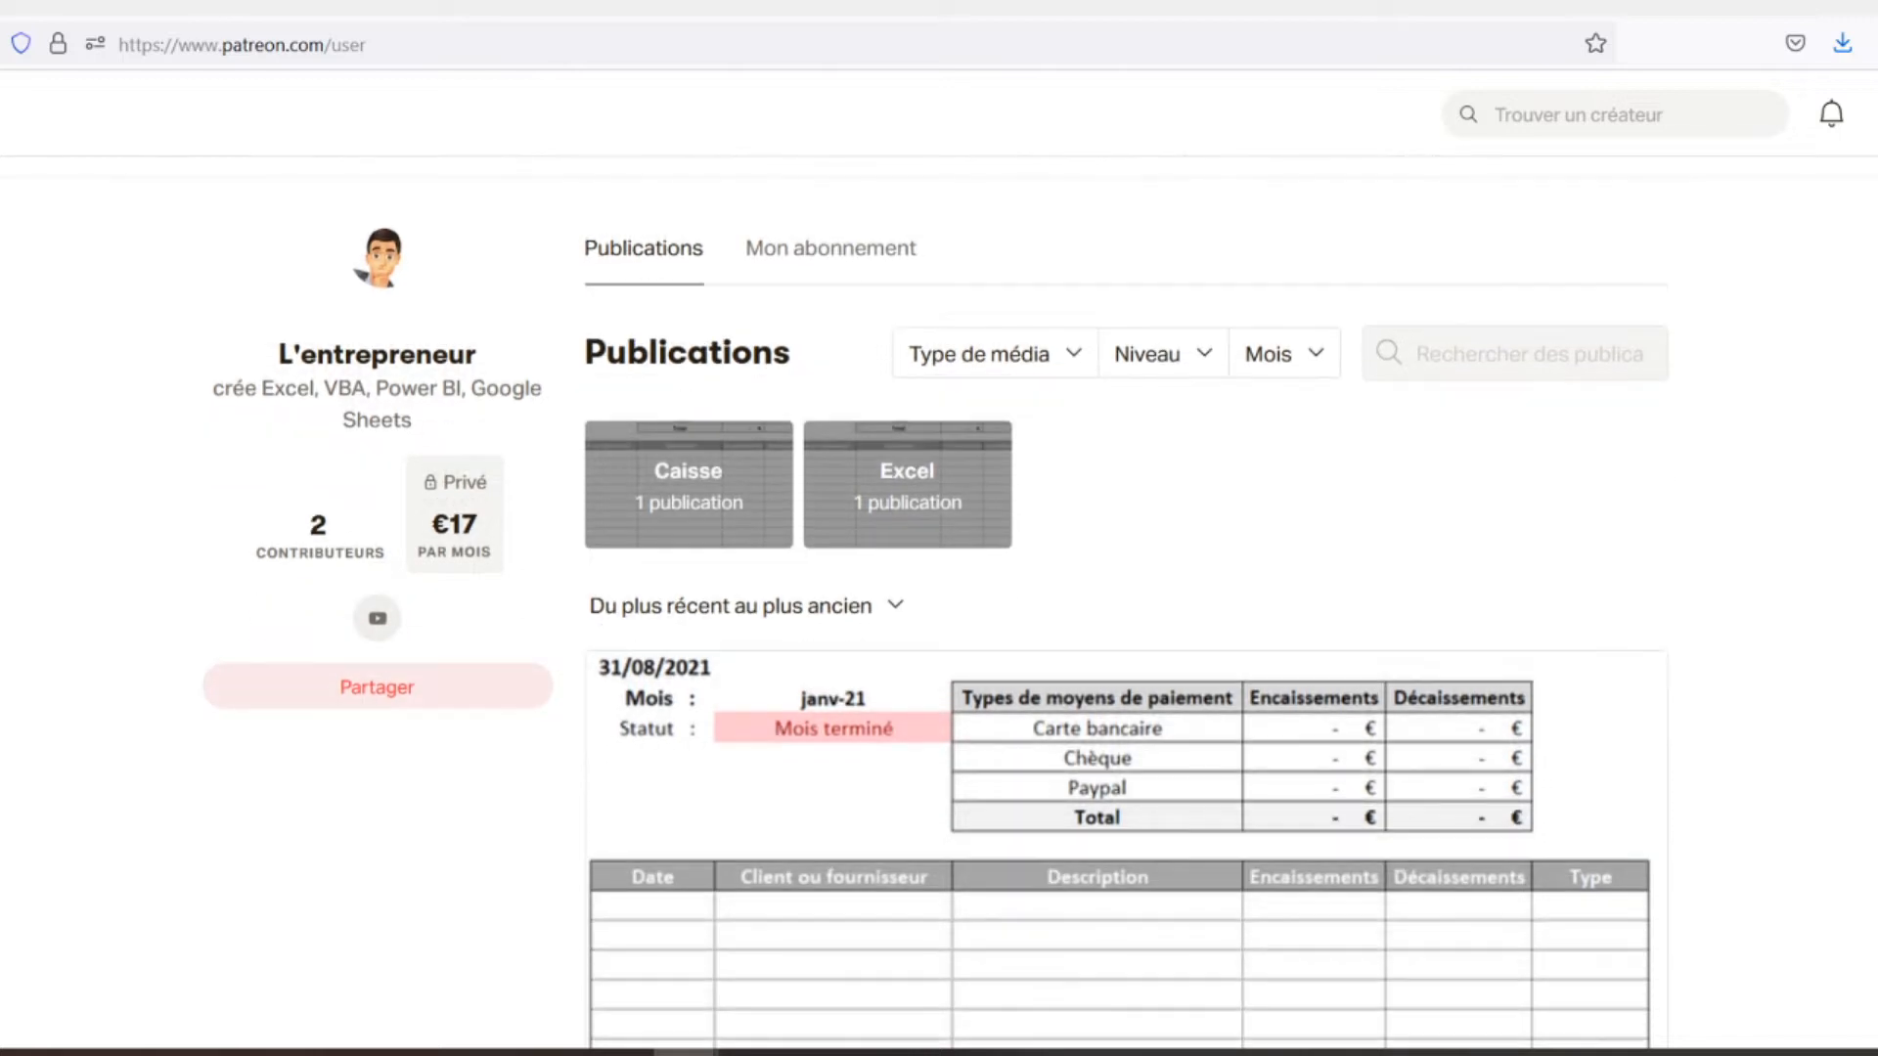
scroll(939, 587, "down", 2)
scroll(939, 587, "down", 2)
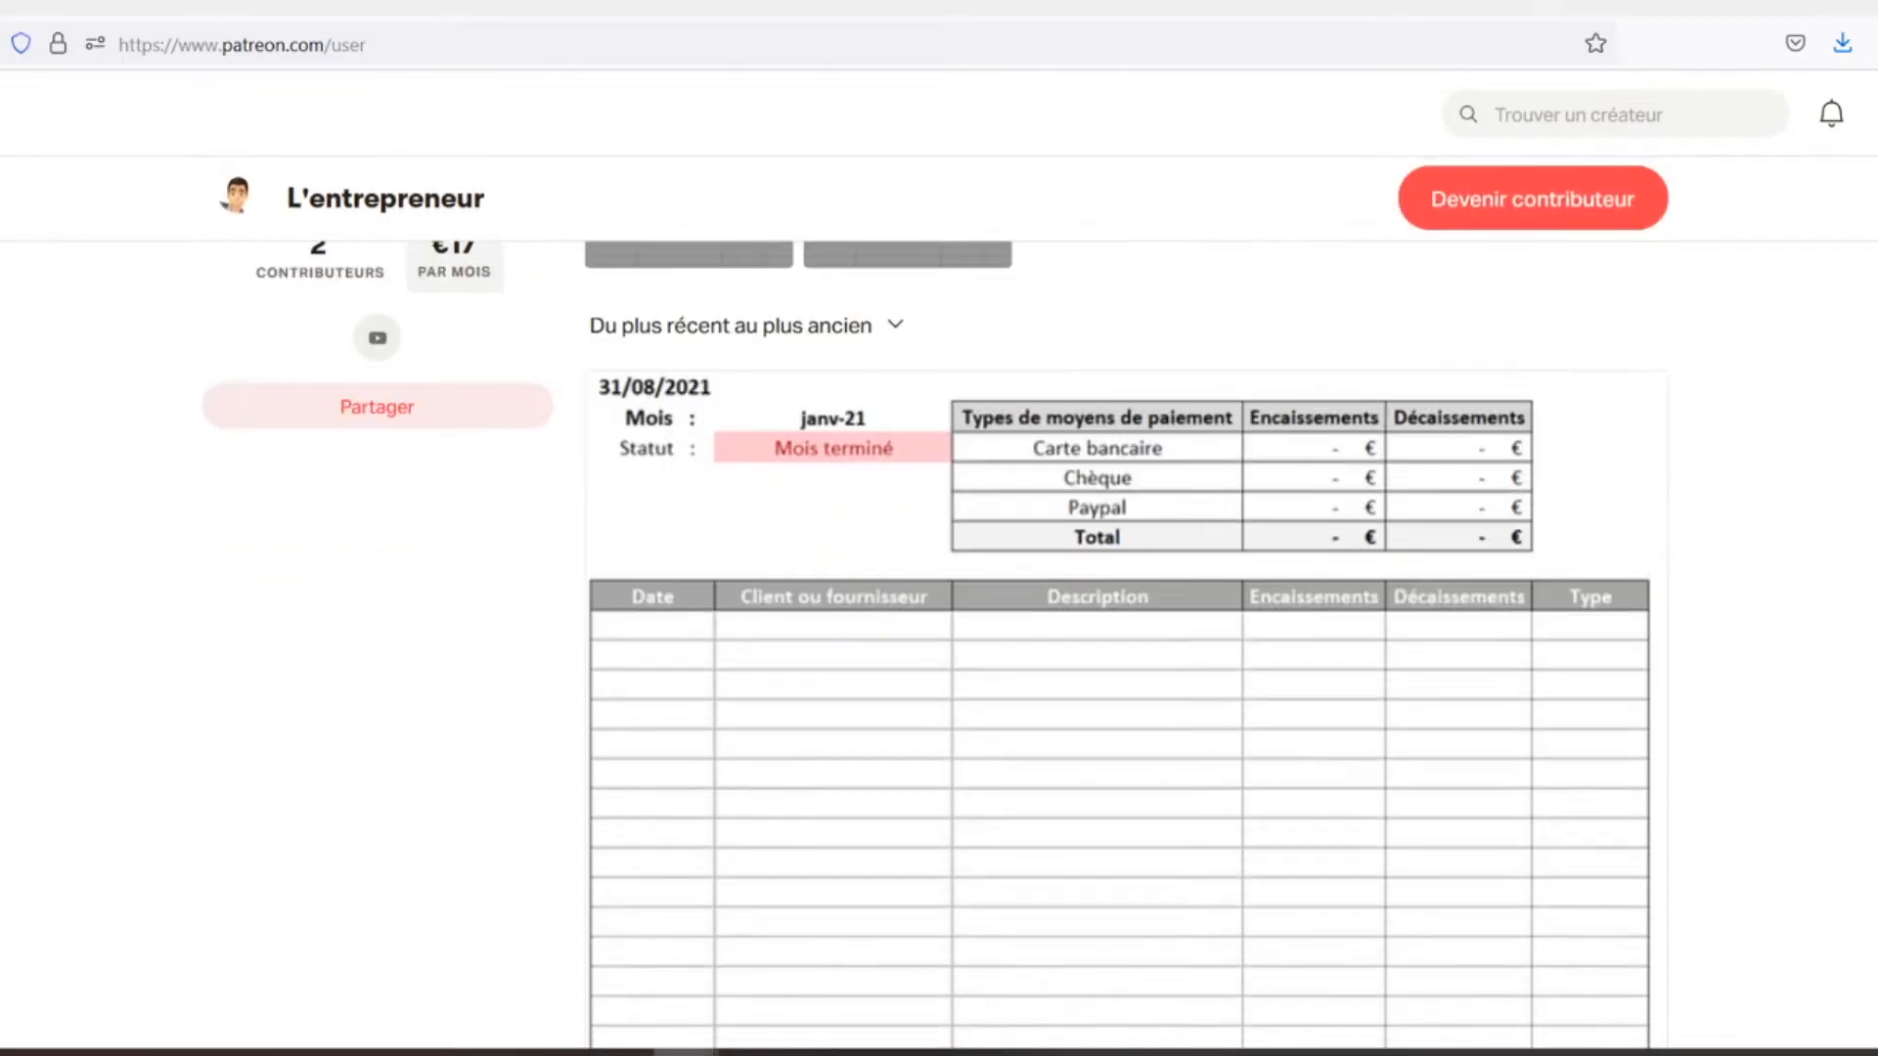
scroll(939, 587, "down", 2)
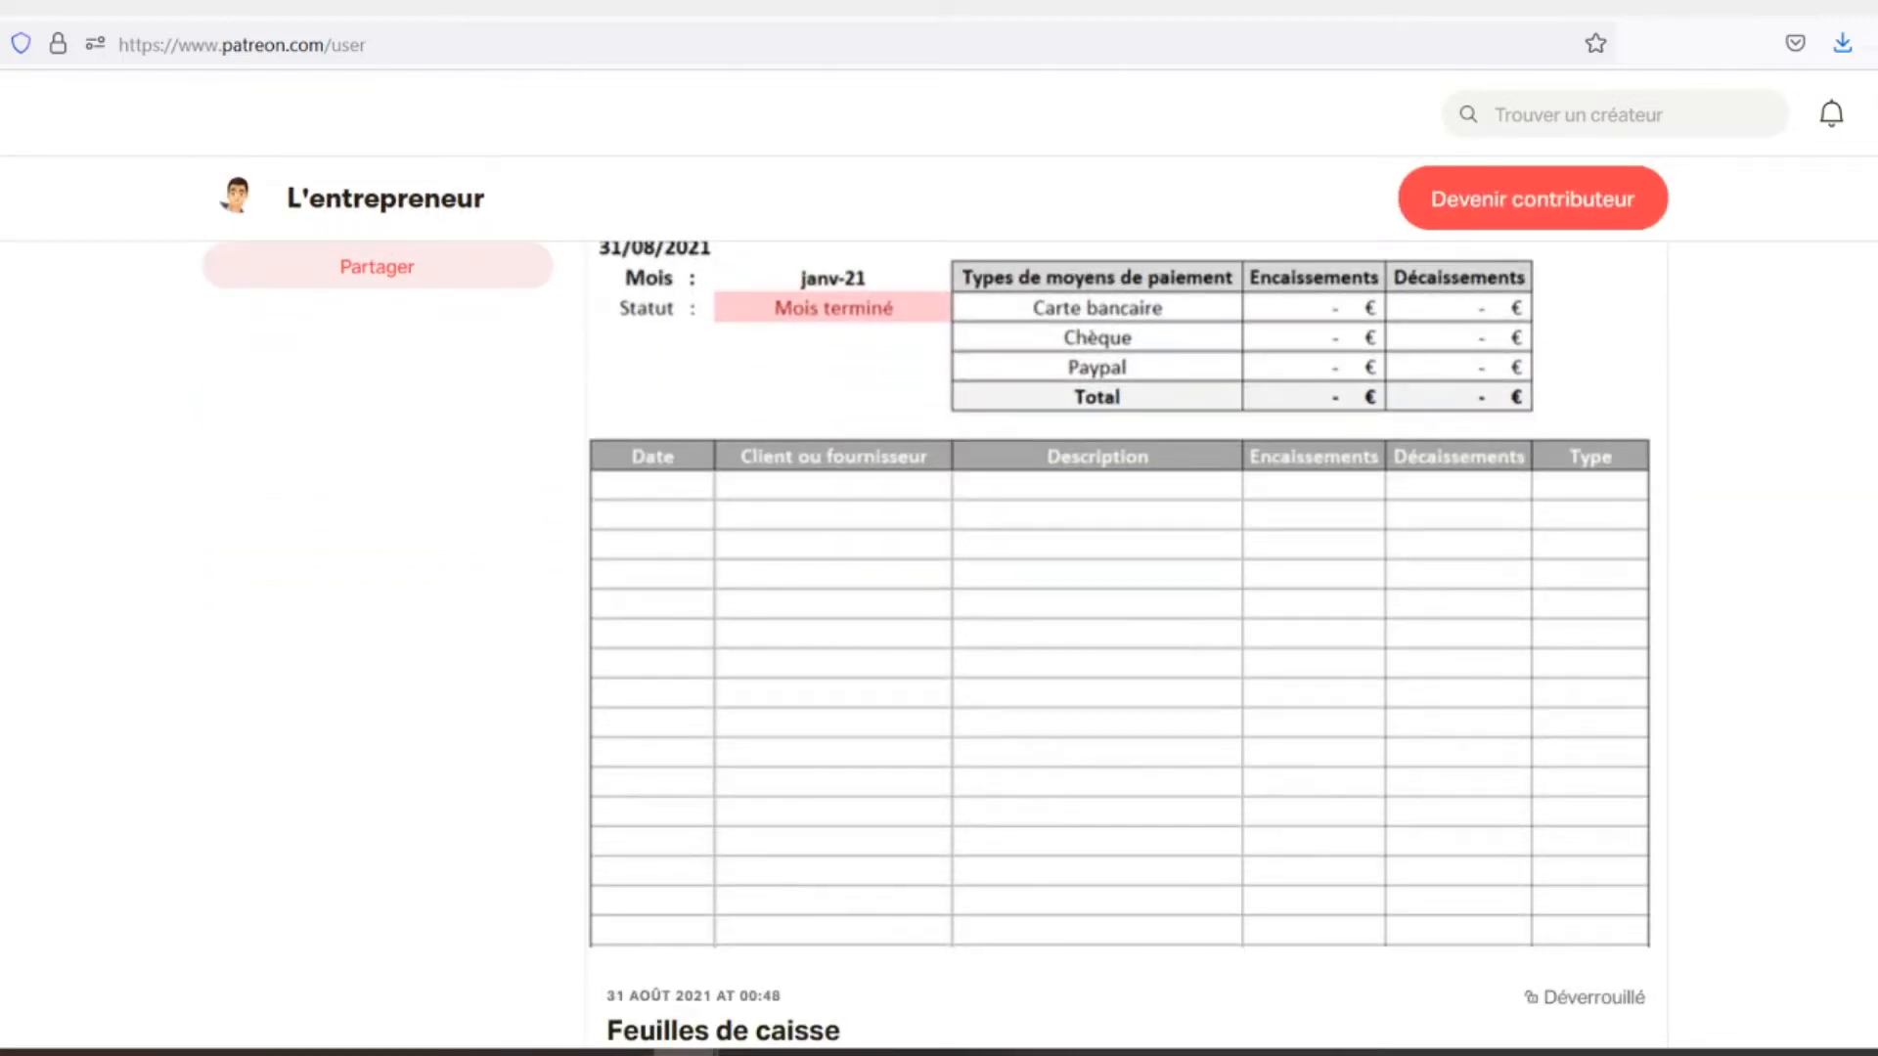
scroll(939, 587, "down", 2)
scroll(939, 587, "down", 2)
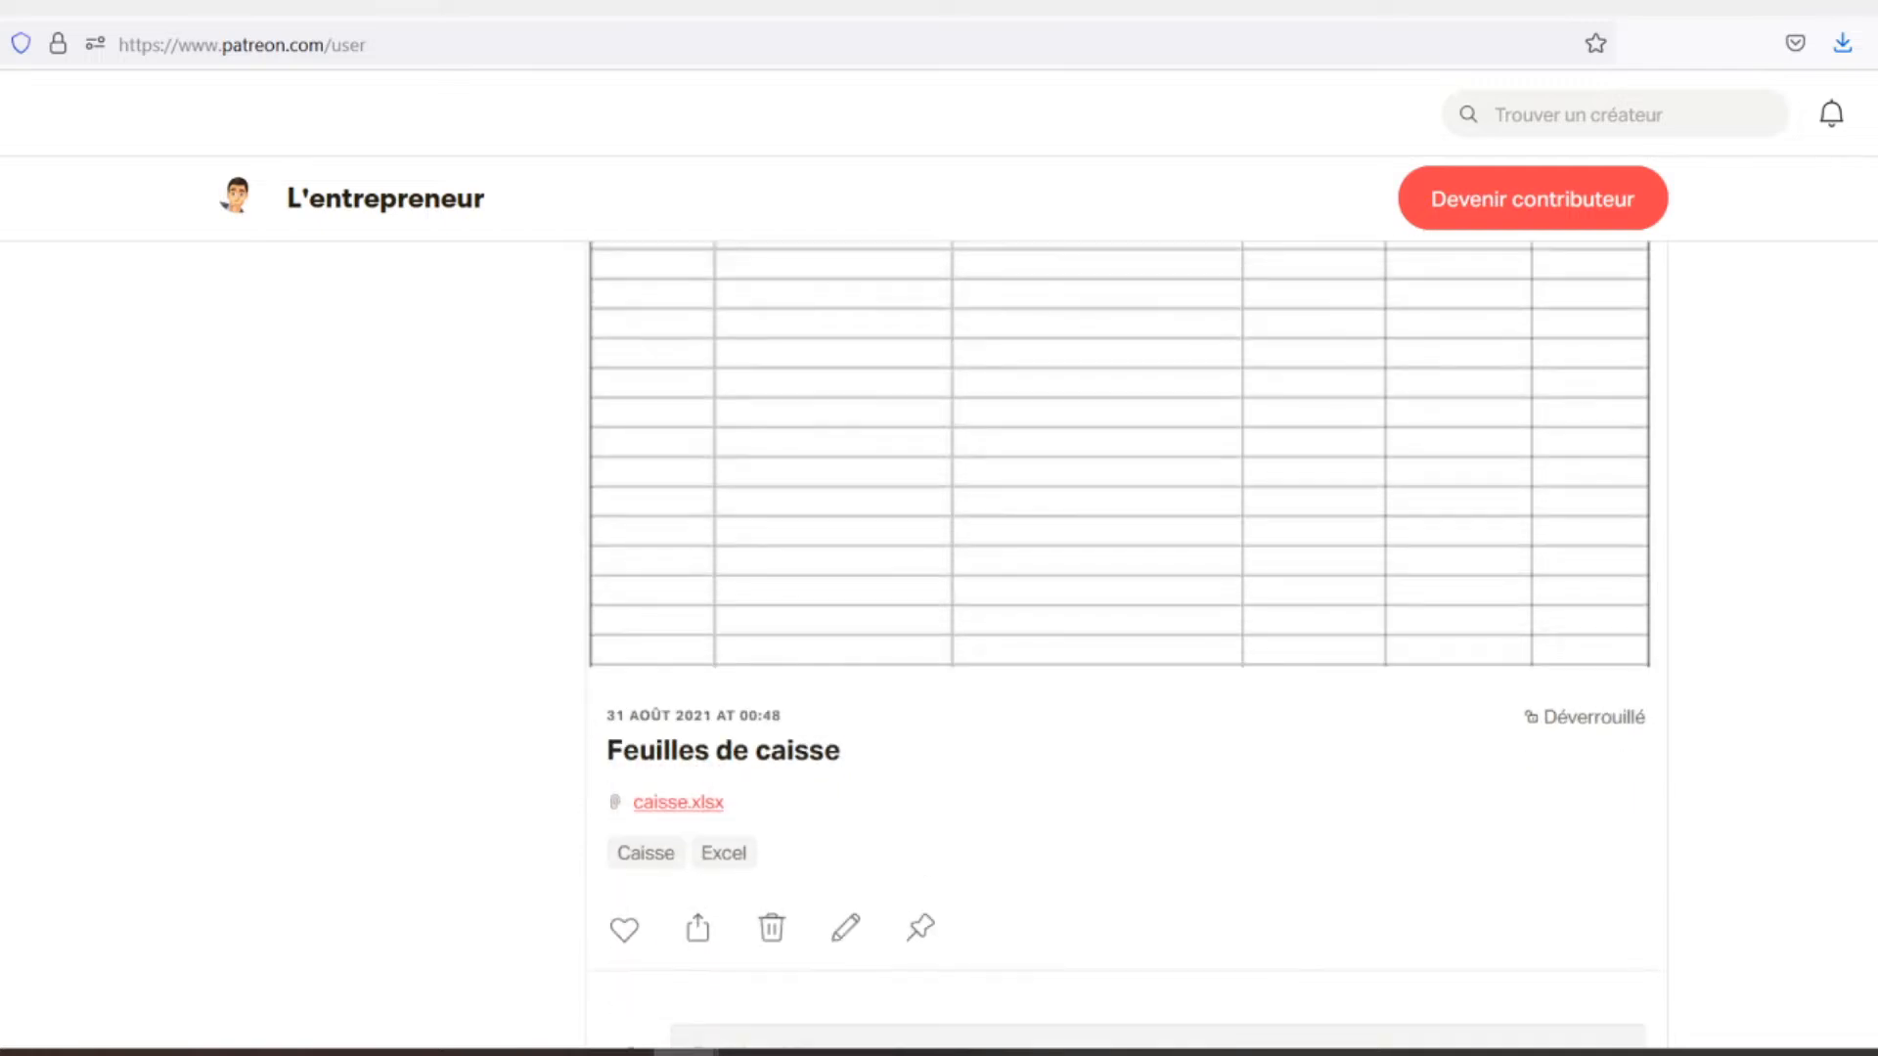
scroll(939, 587, "down", 2)
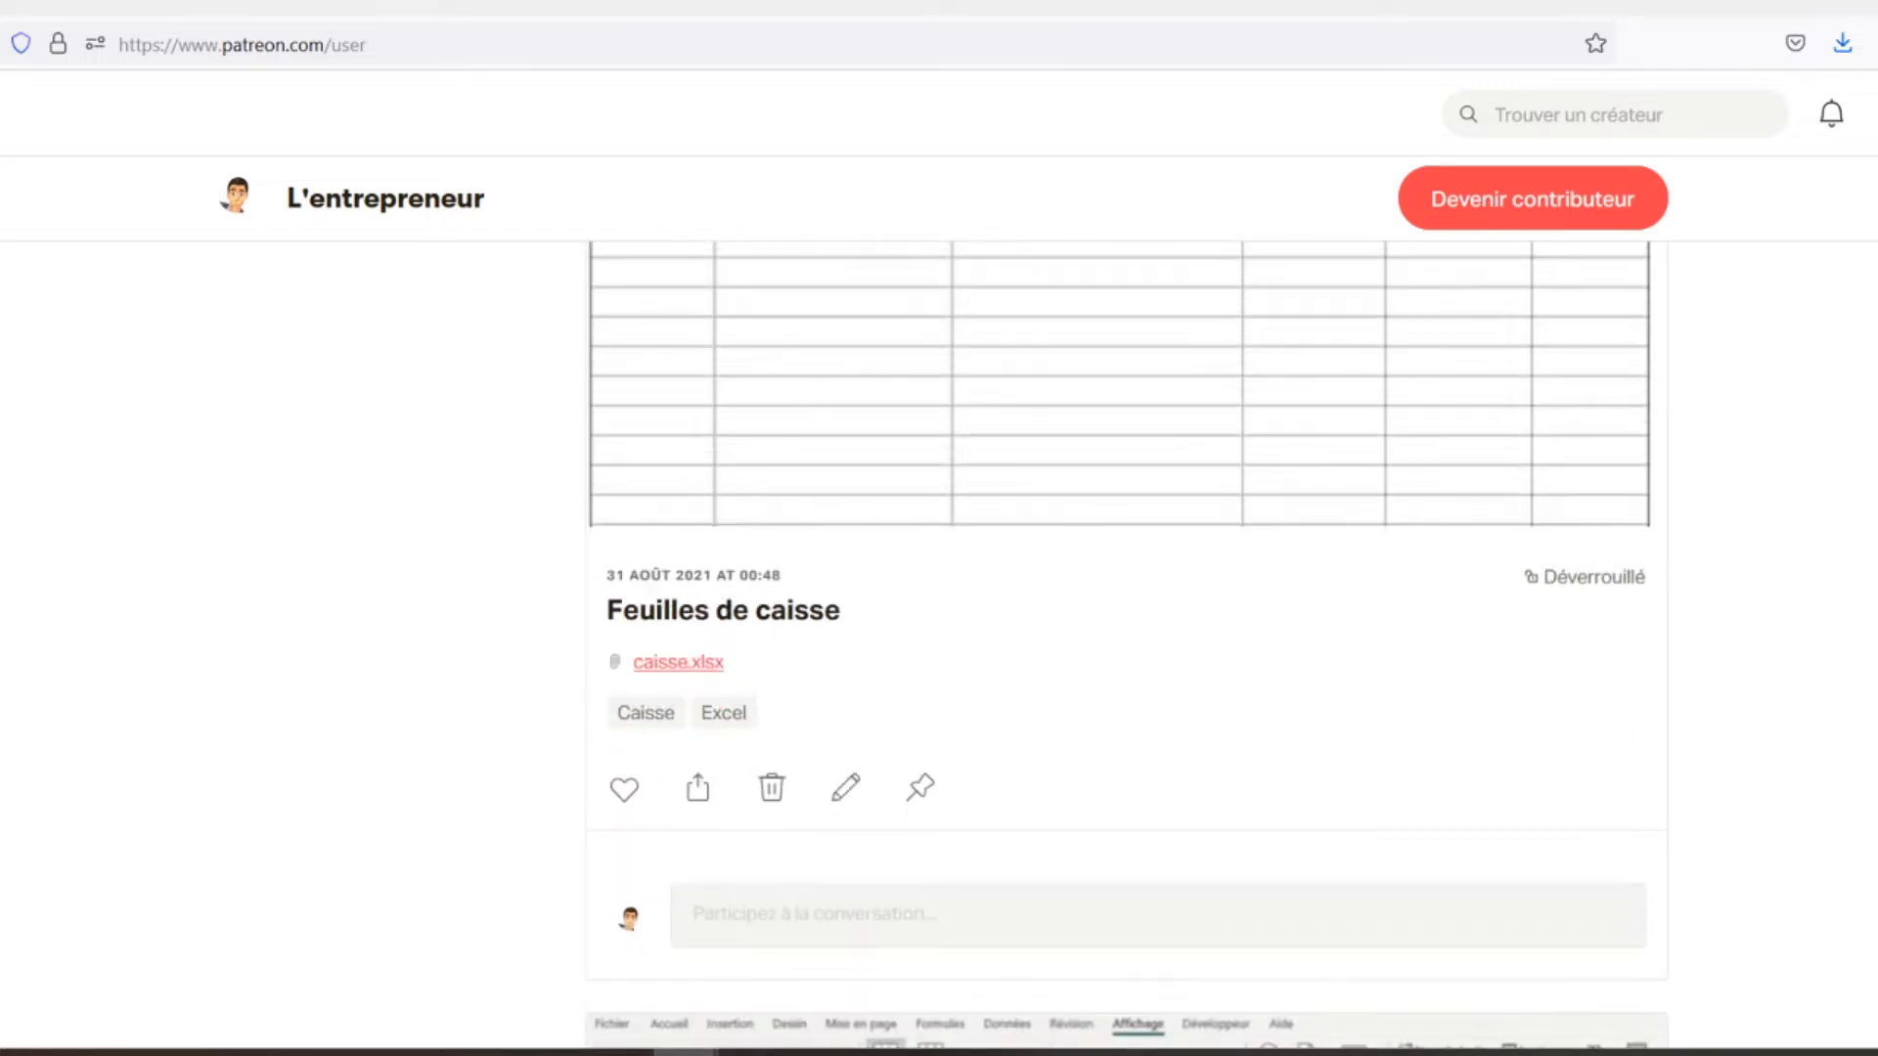
scroll(939, 587, "down", 2)
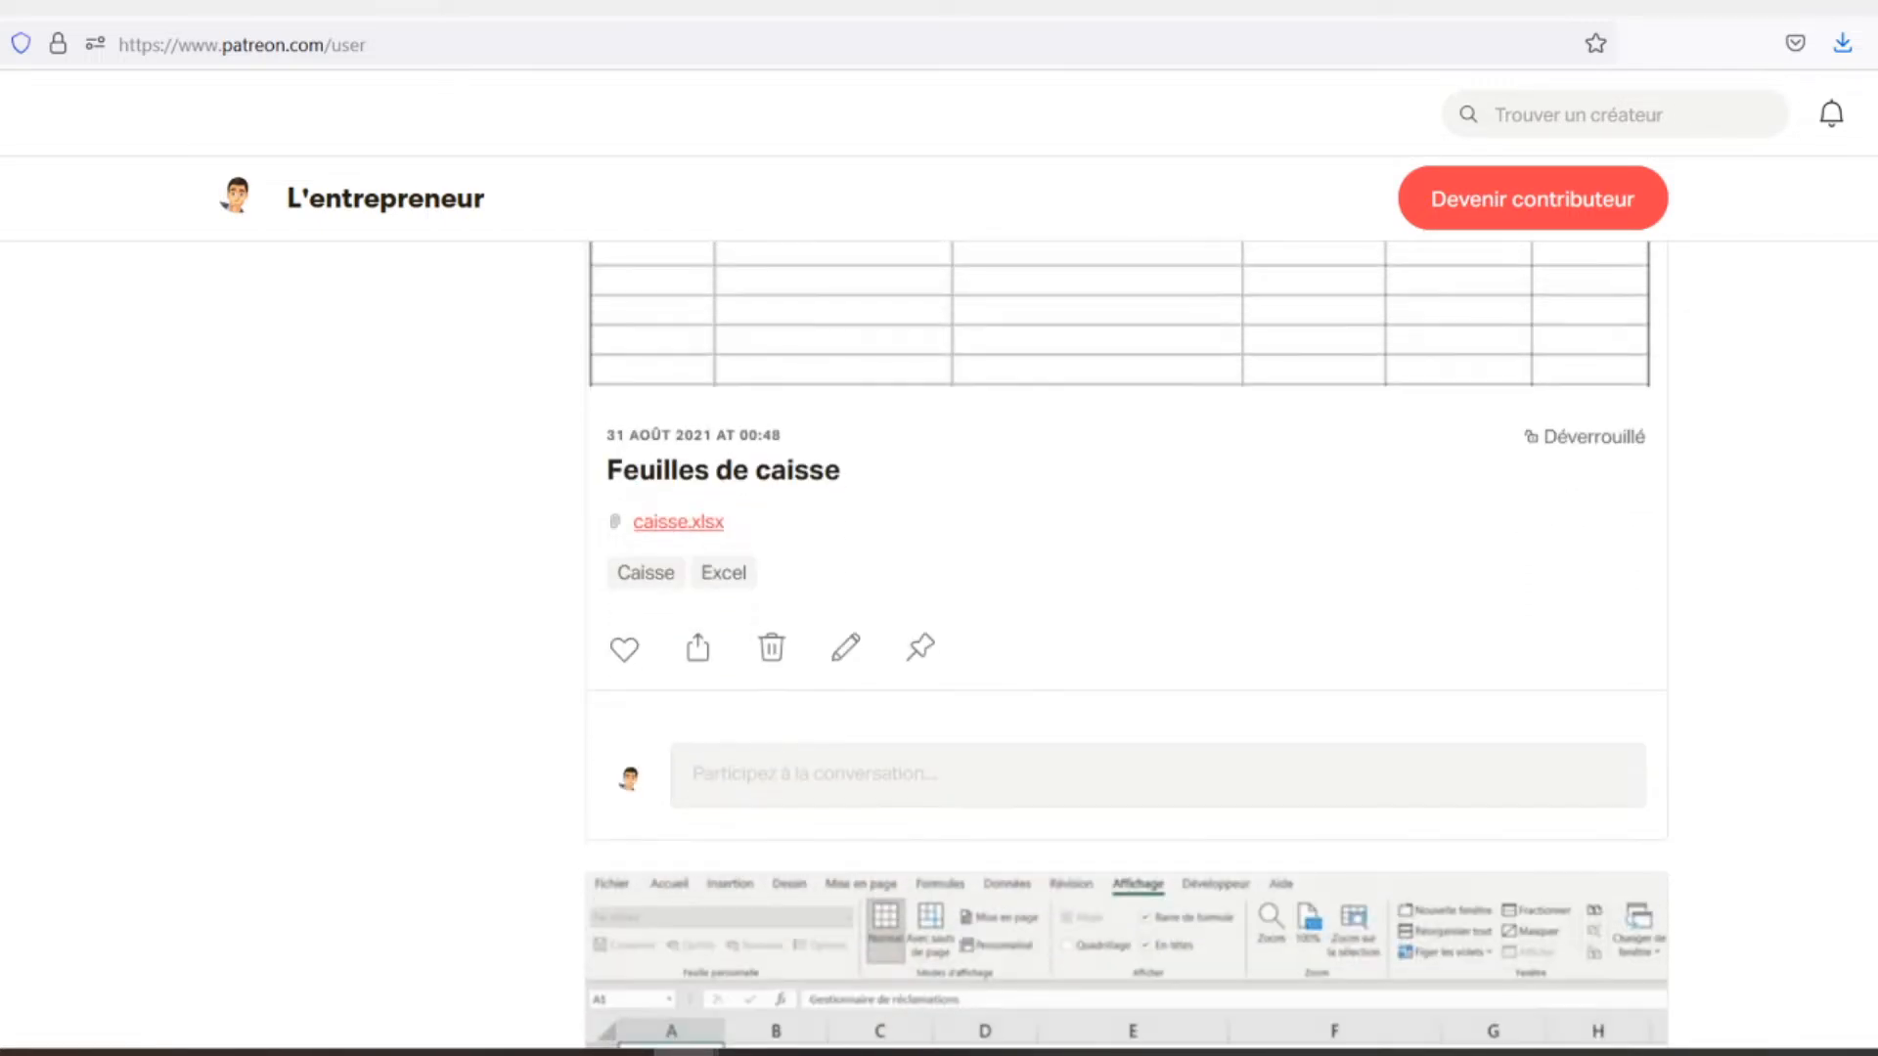
scroll(939, 587, "down", 2)
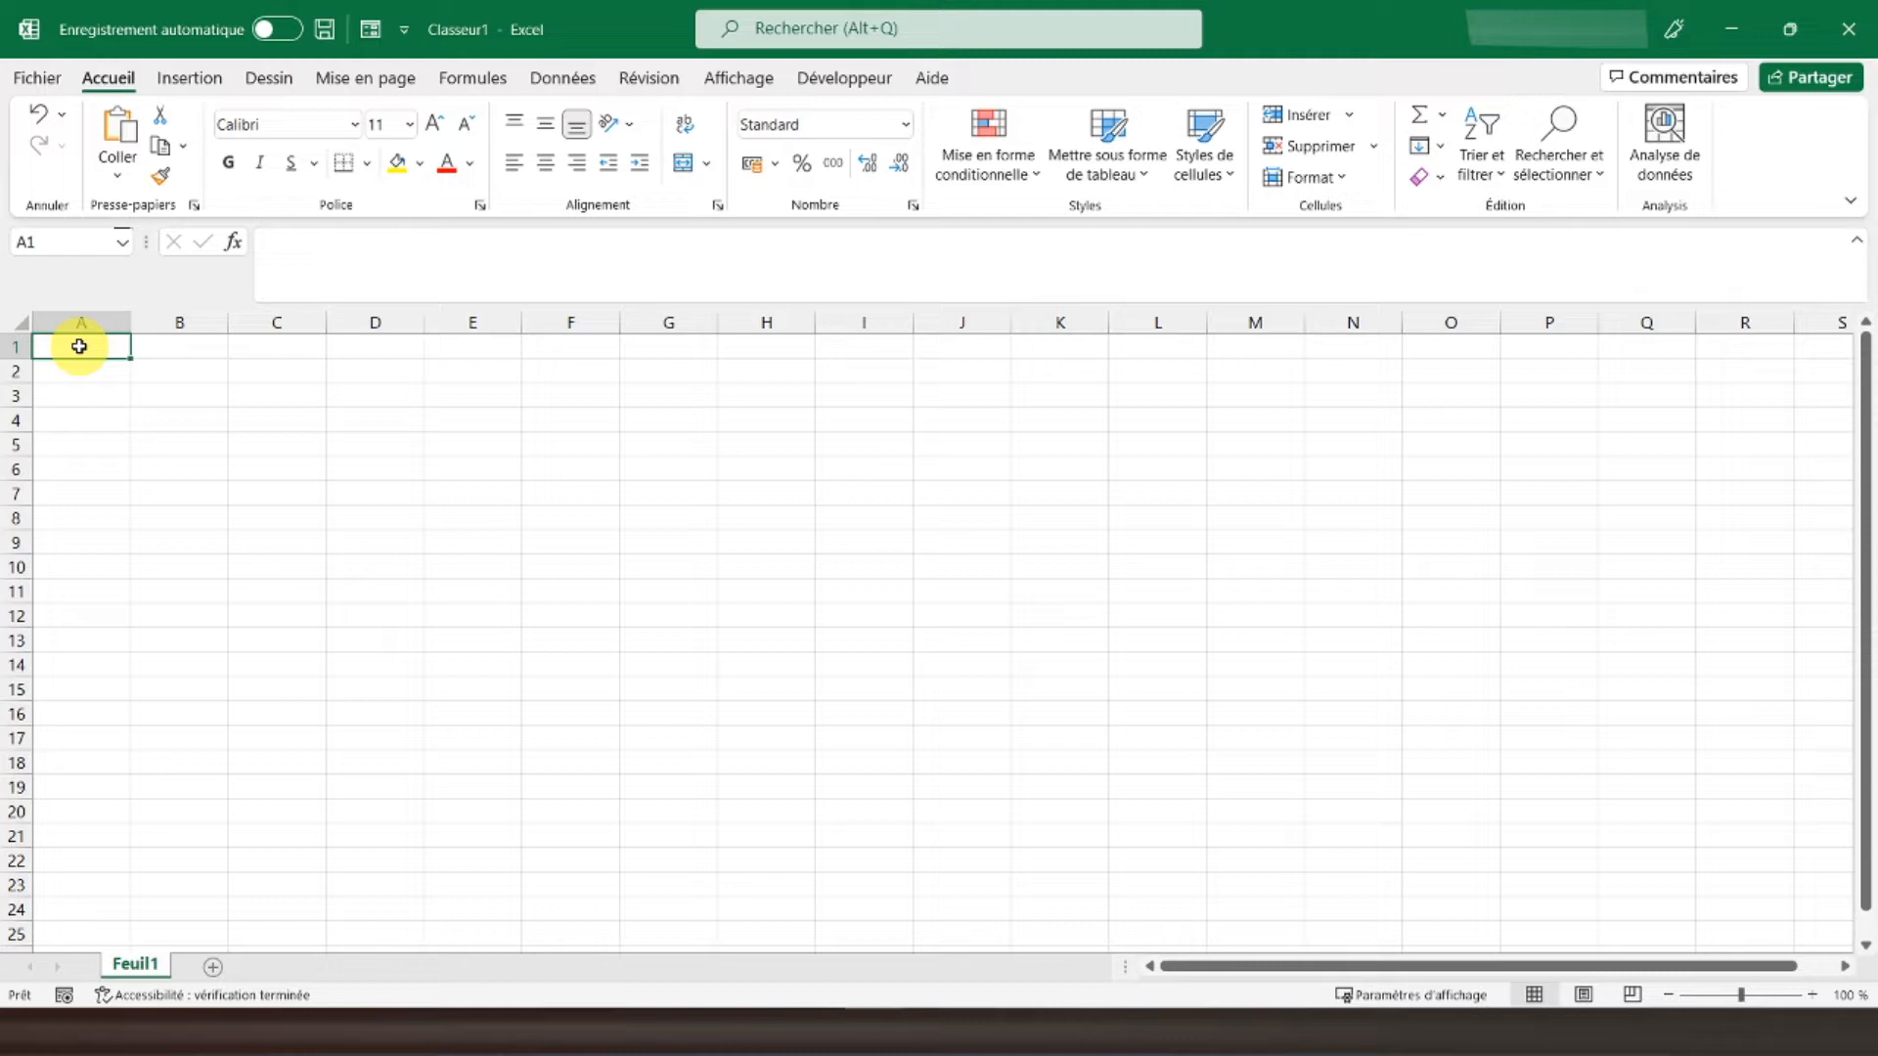
Step: In the blank Excel workbook, fill the whole of column A with a dark shade of the theme blue
left_click(82, 319)
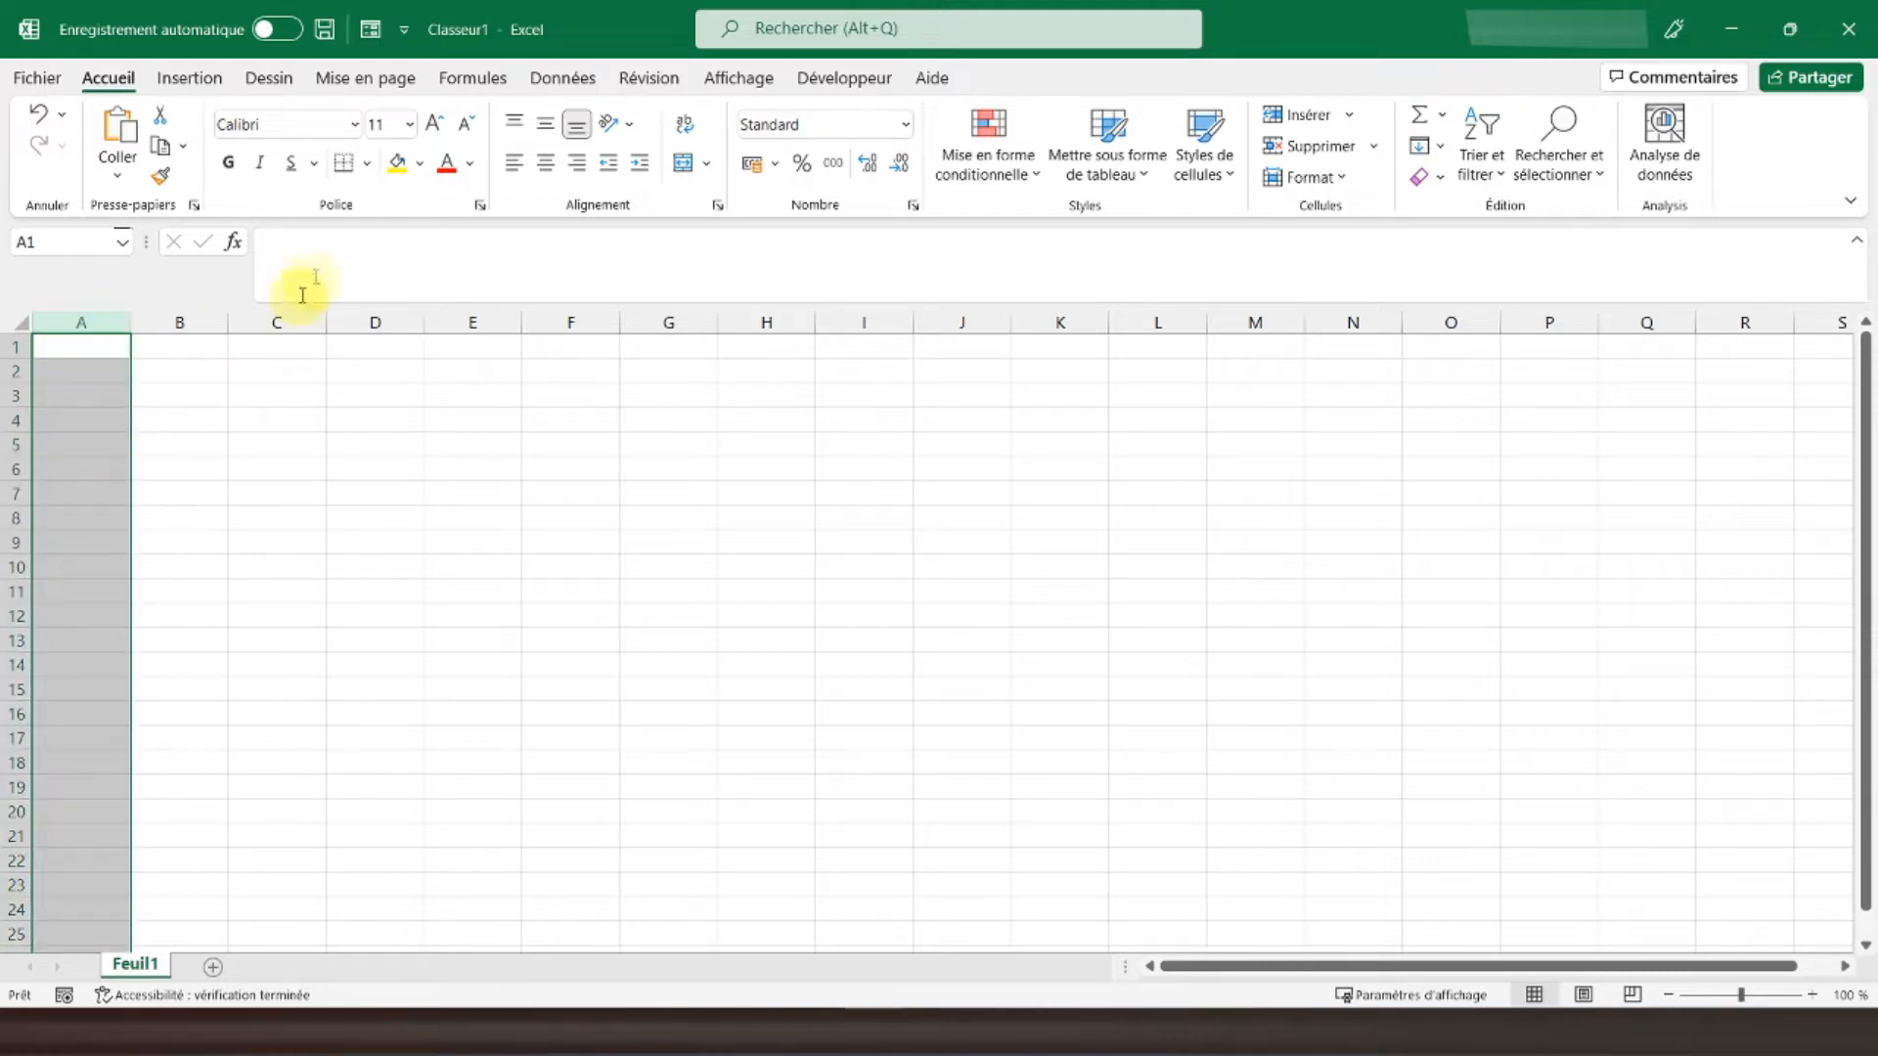
left_click(422, 166)
left_click(474, 229)
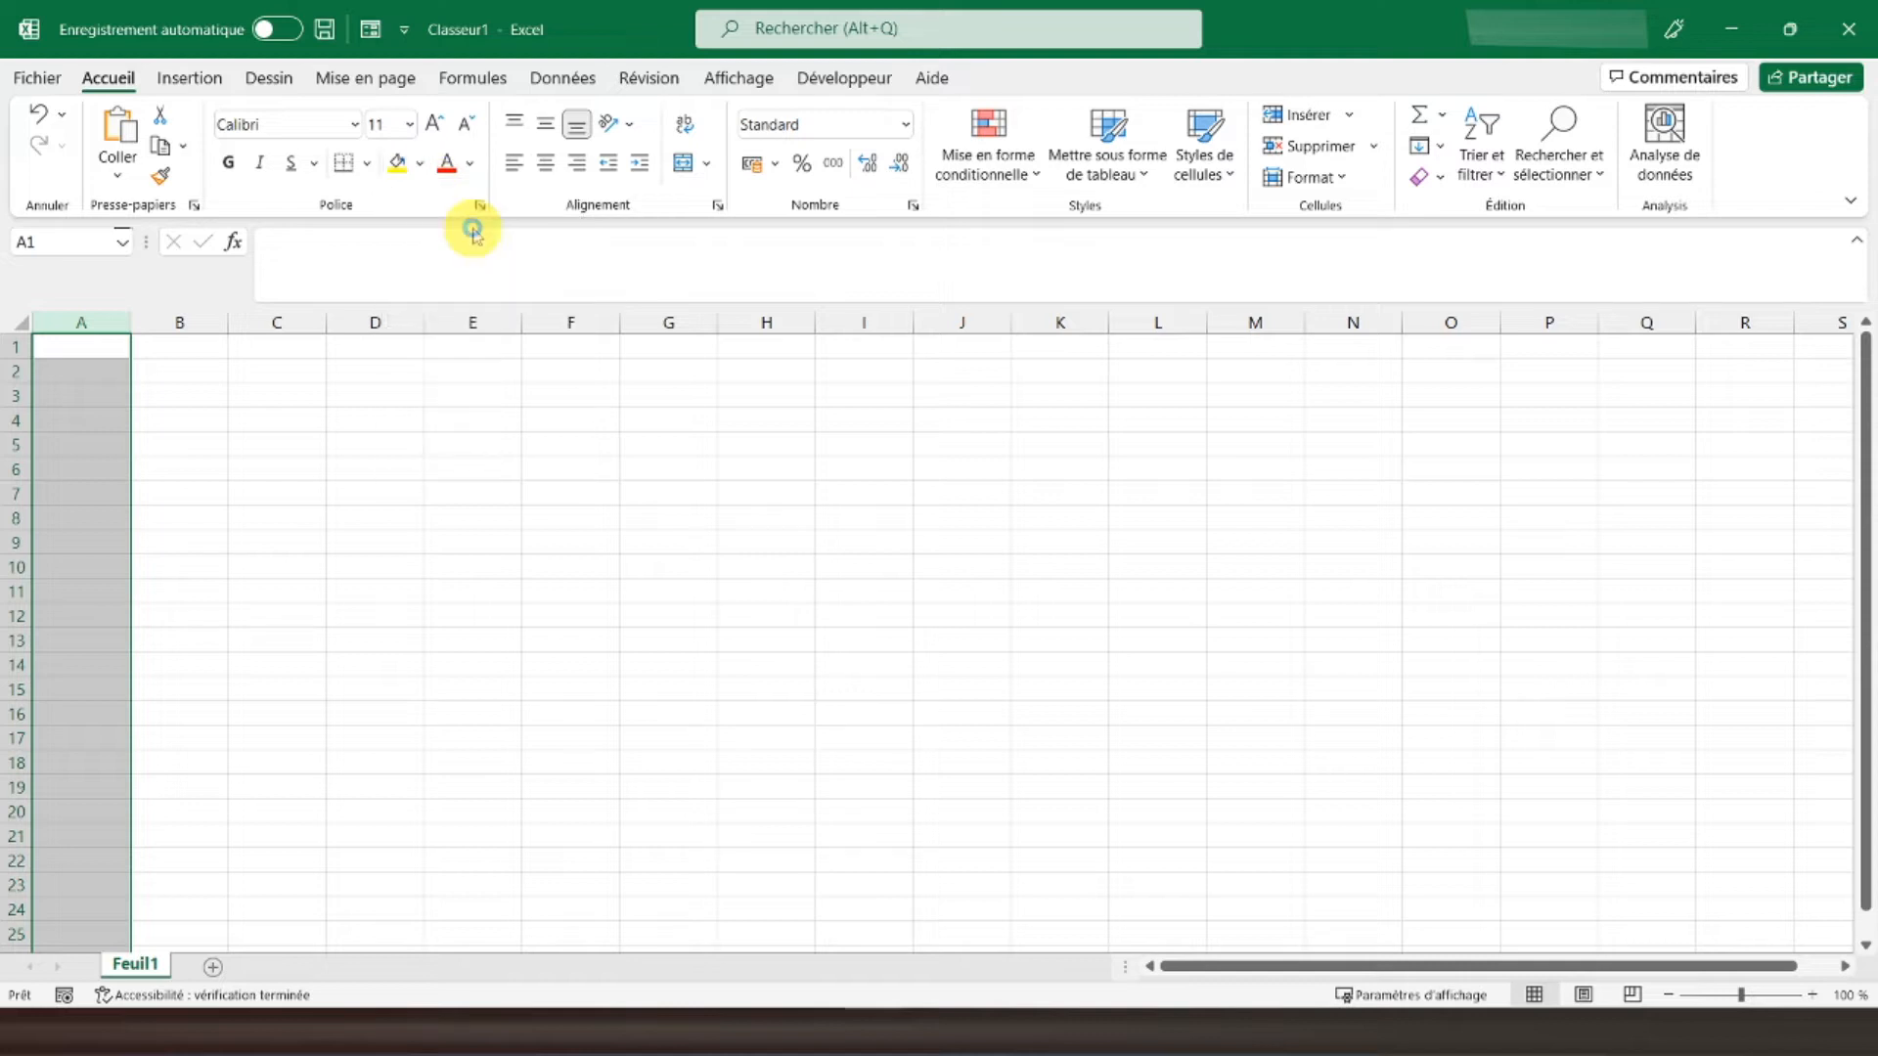
left_click(420, 164)
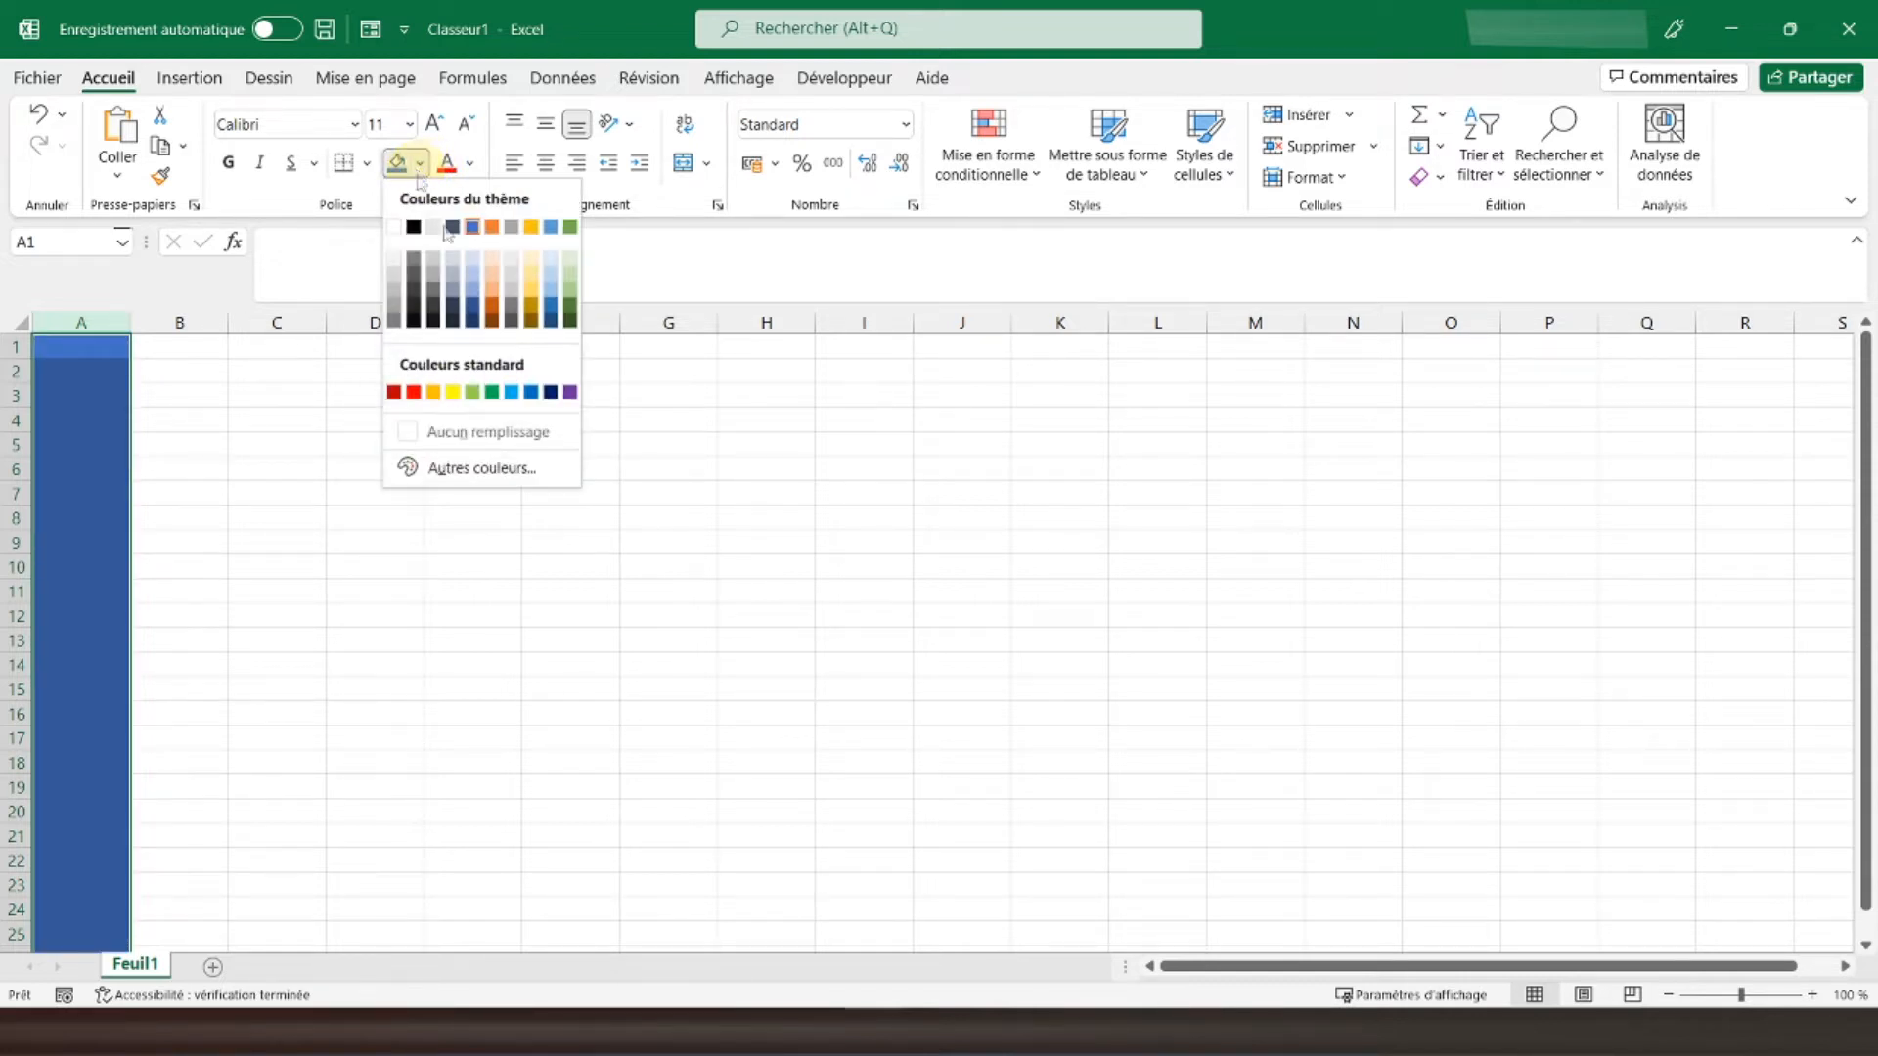
left_click(472, 320)
left_click(119, 348)
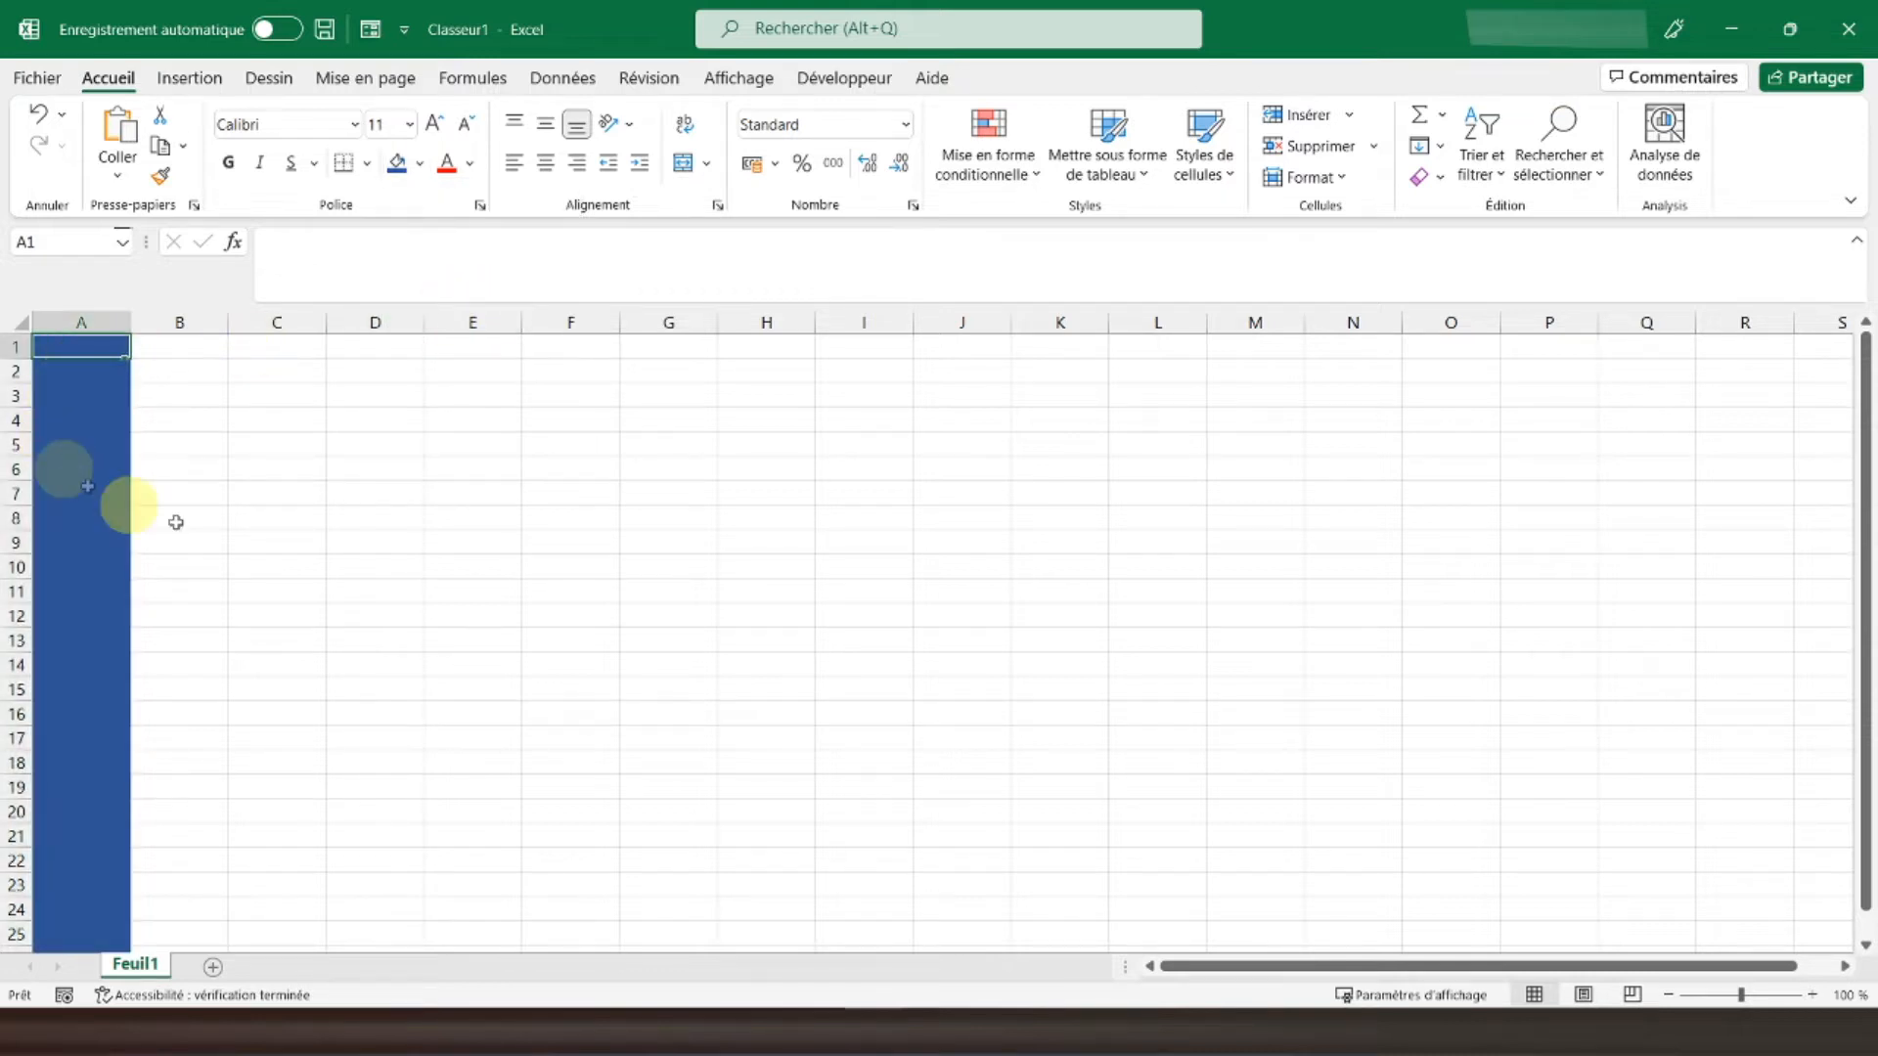
Step: Draw a rectangle shape about 3.3 cm wide and 1.1 cm high over columns D and E, around rows 3 to 5
left_click(170, 79)
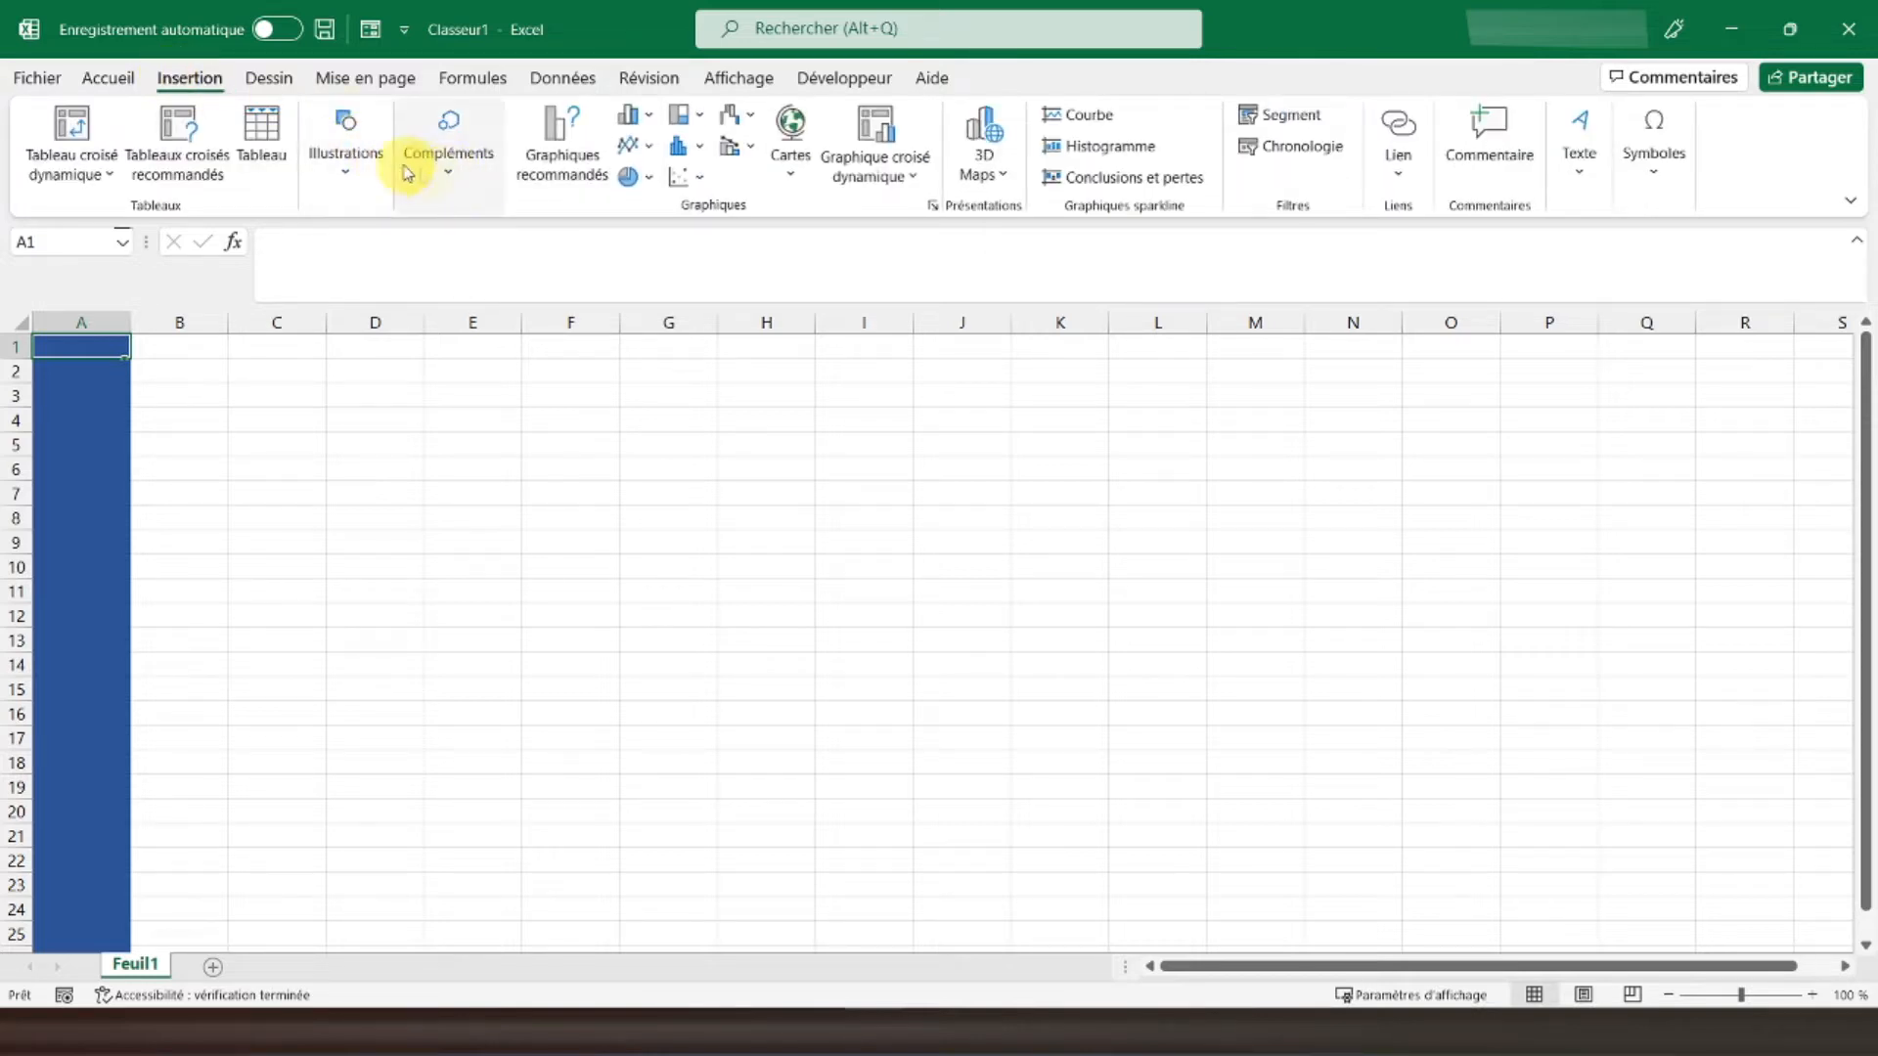
left_click(363, 173)
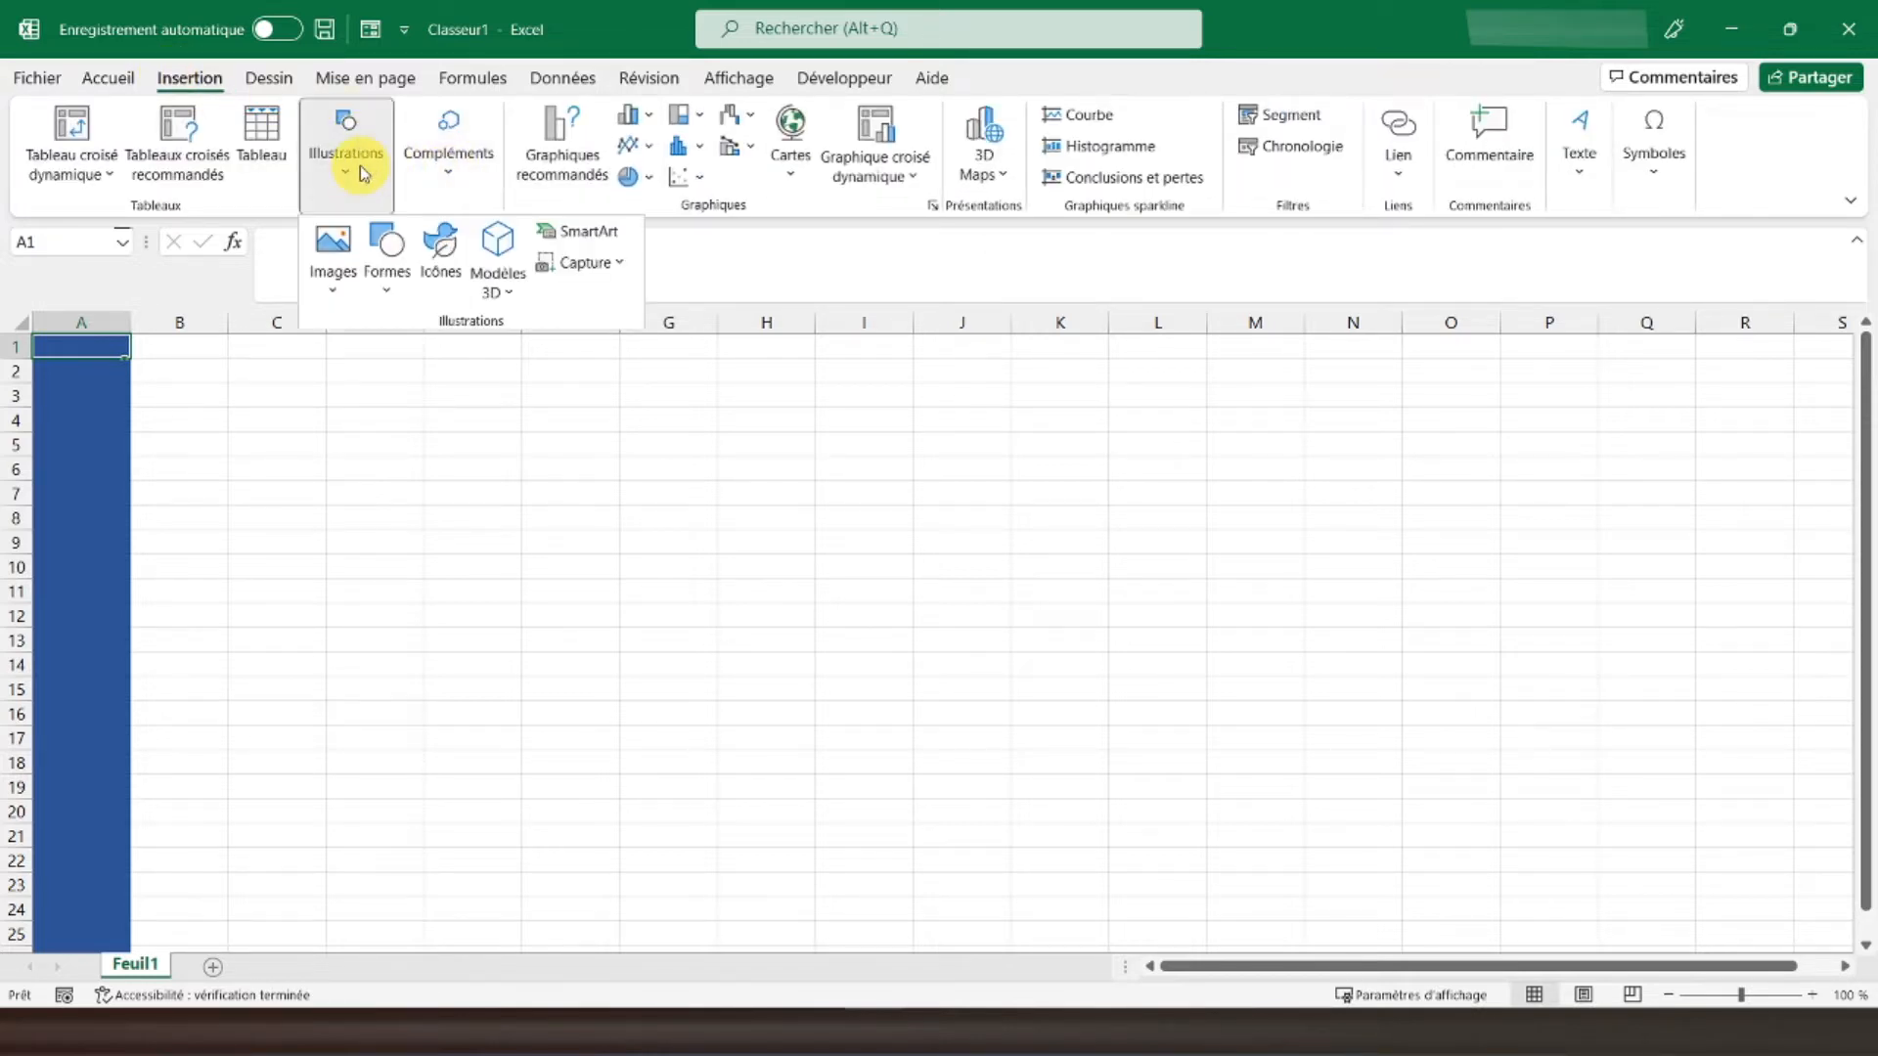
left_click(392, 276)
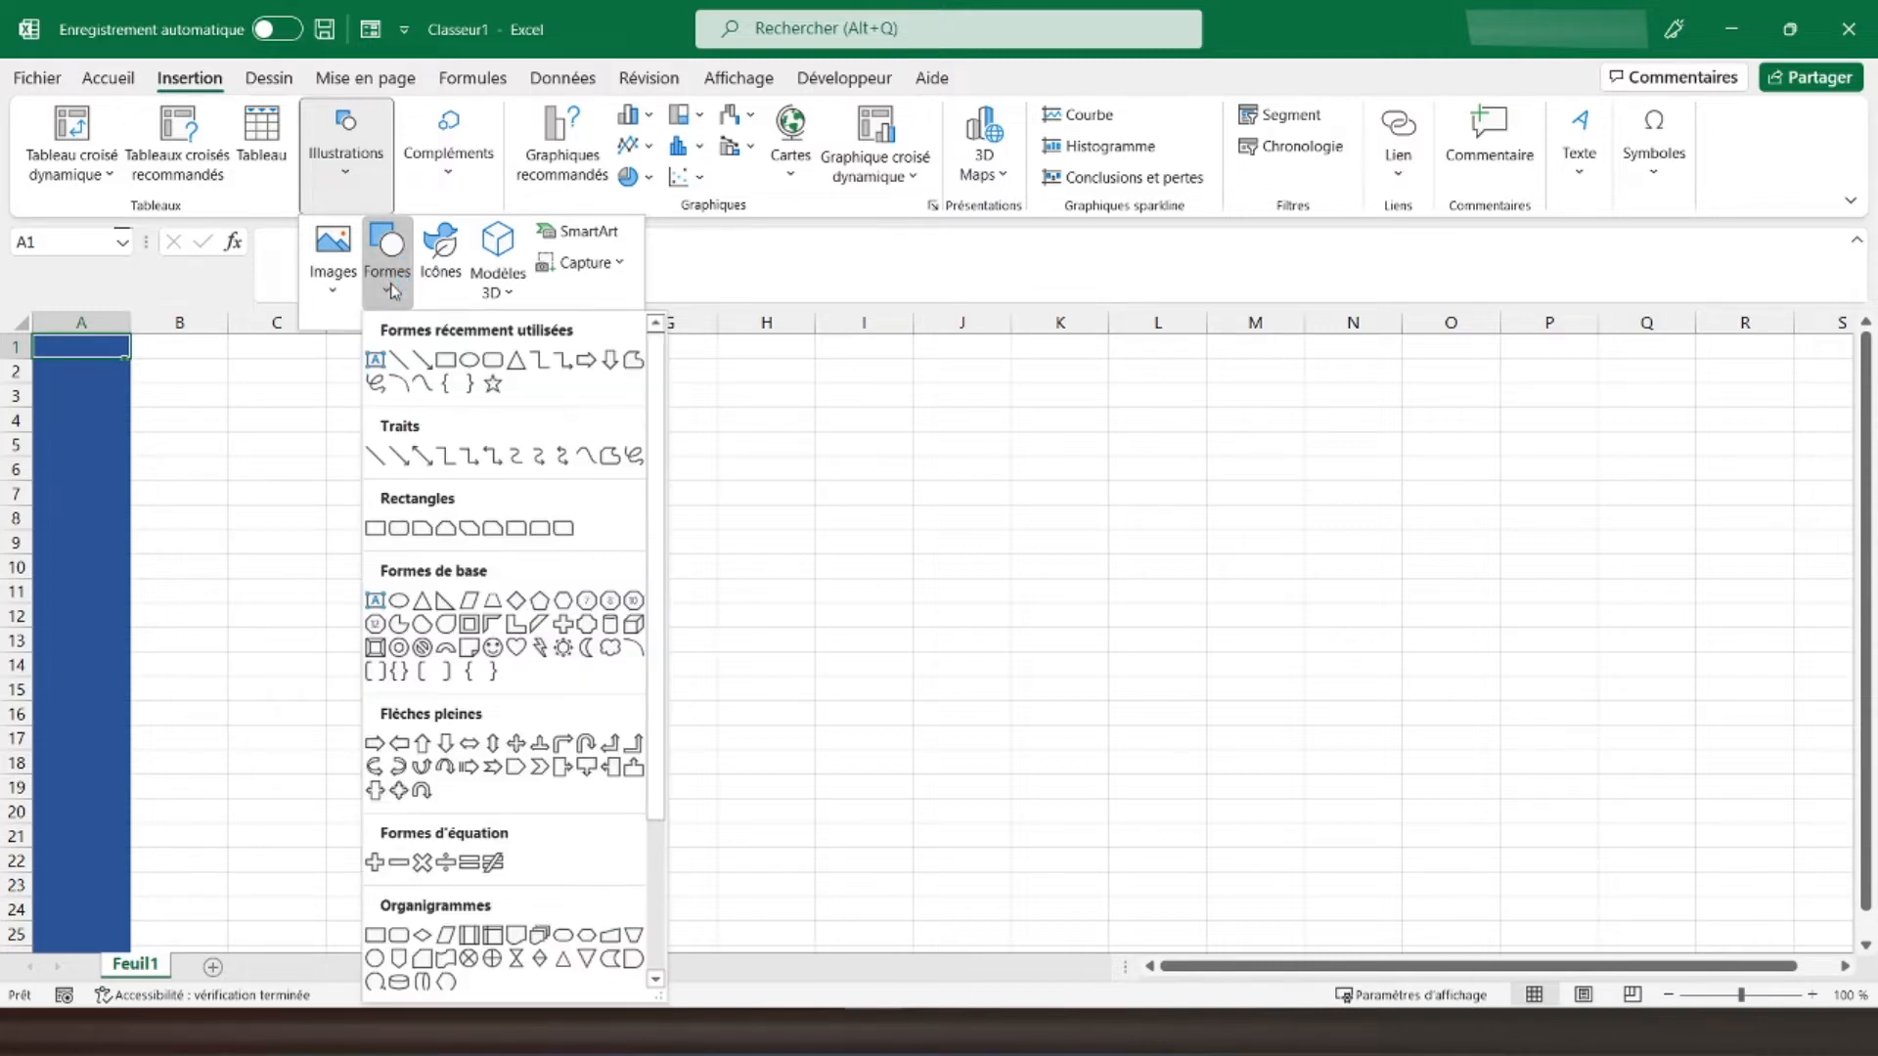
left_click(445, 360)
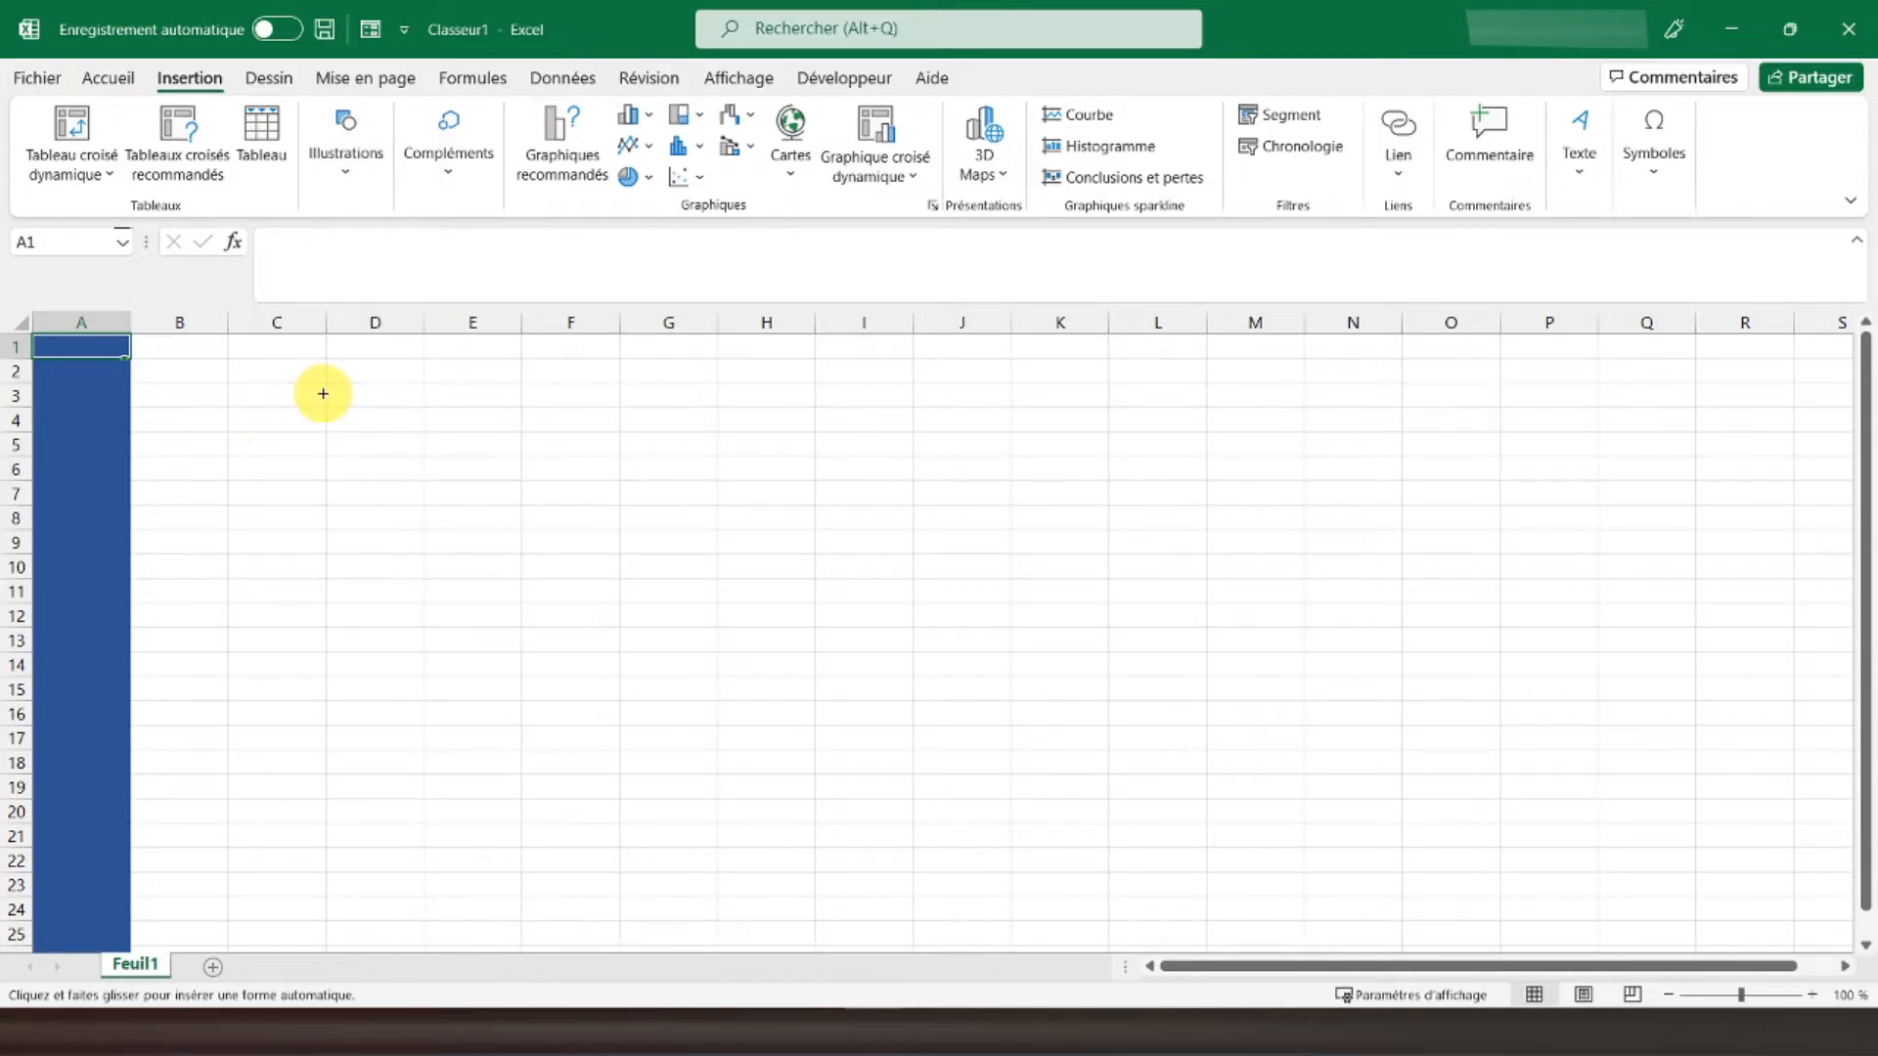
left_click_drag(323, 393, 476, 445)
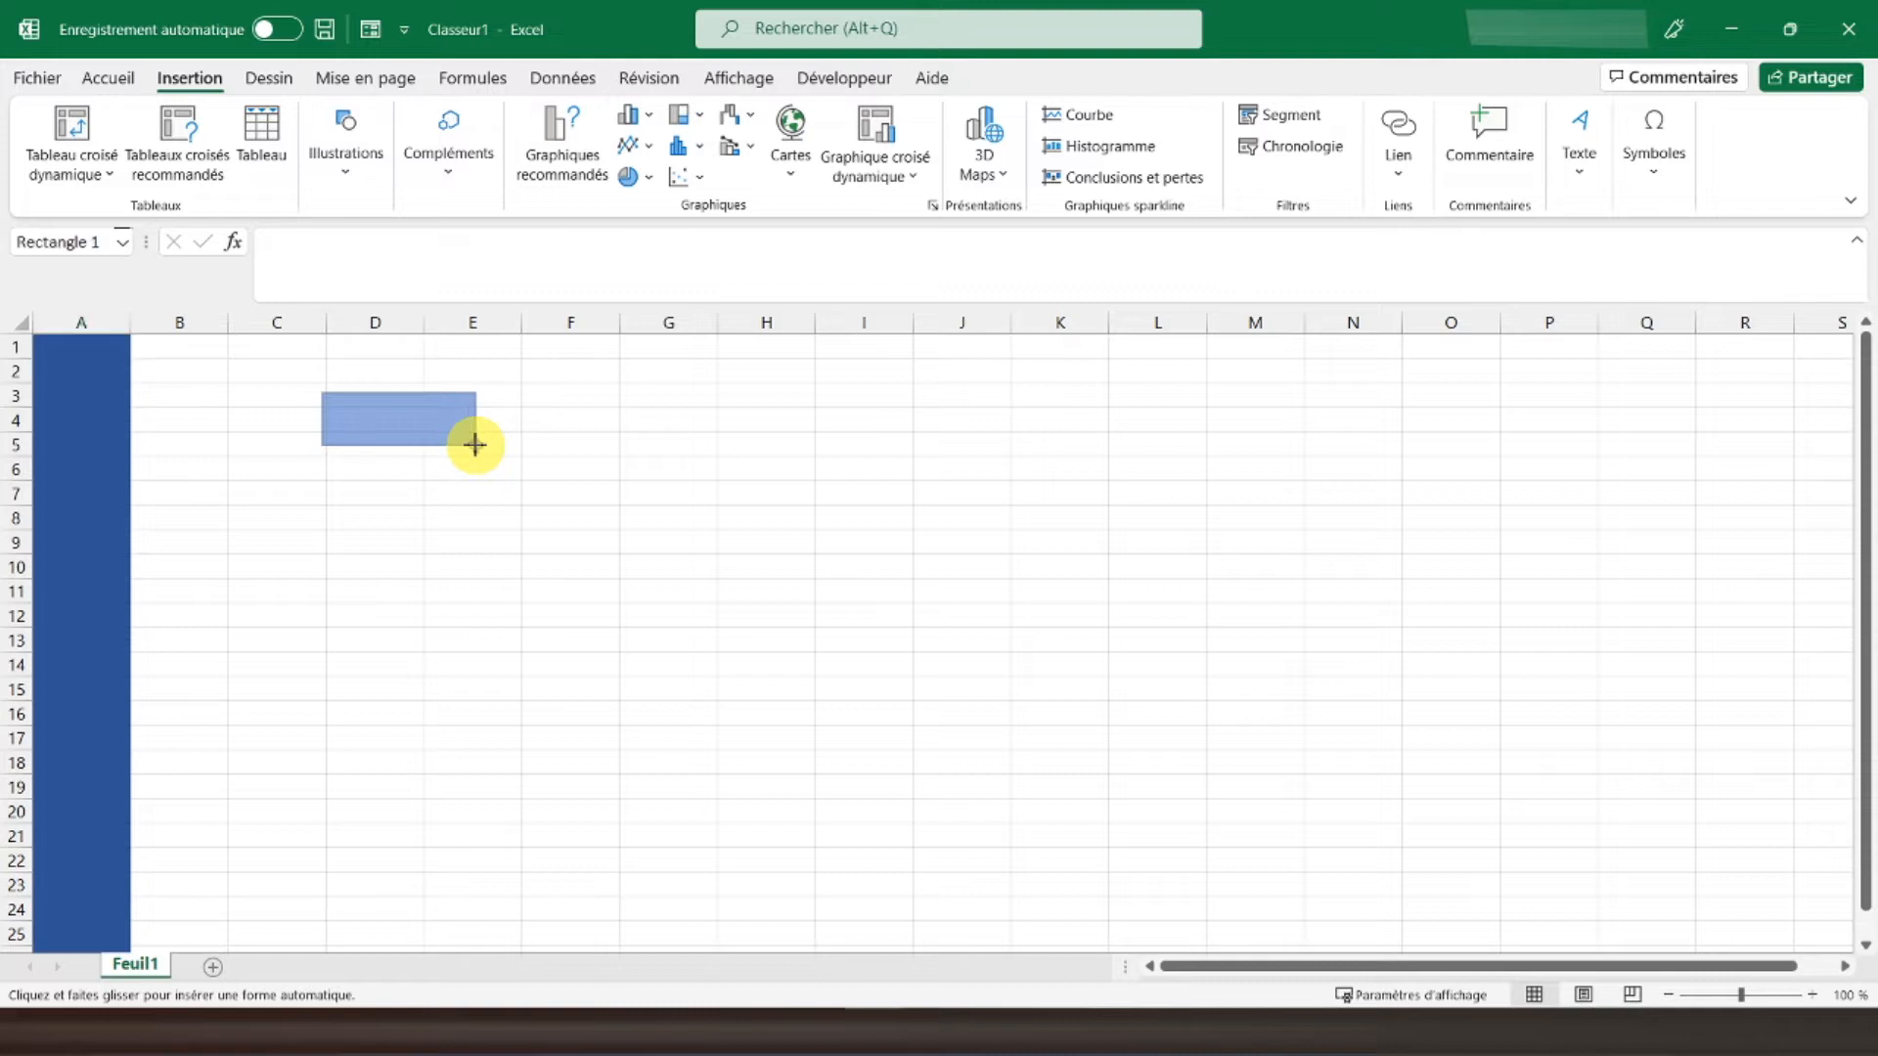
Step: Label the rectangle "Synthèse" and make the text bold and centred both horizontally and vertically
right_click(407, 422)
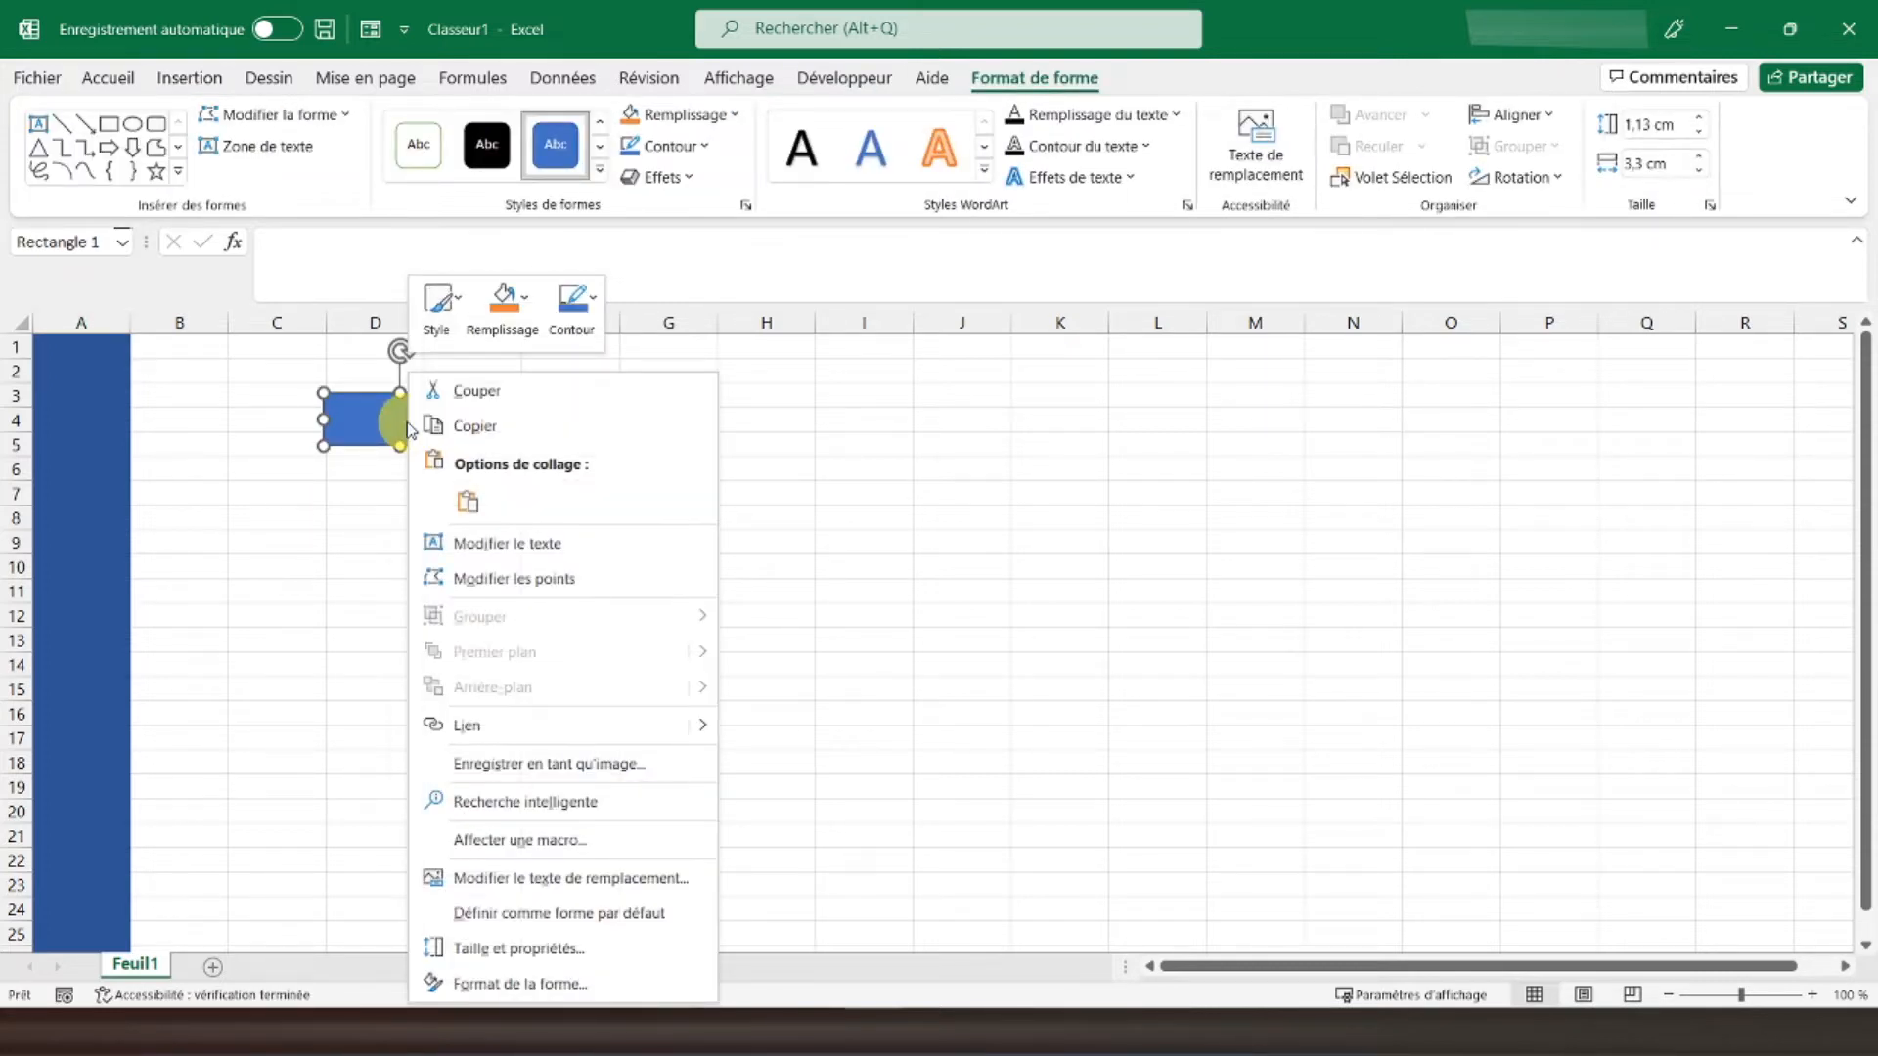
left_click(467, 540)
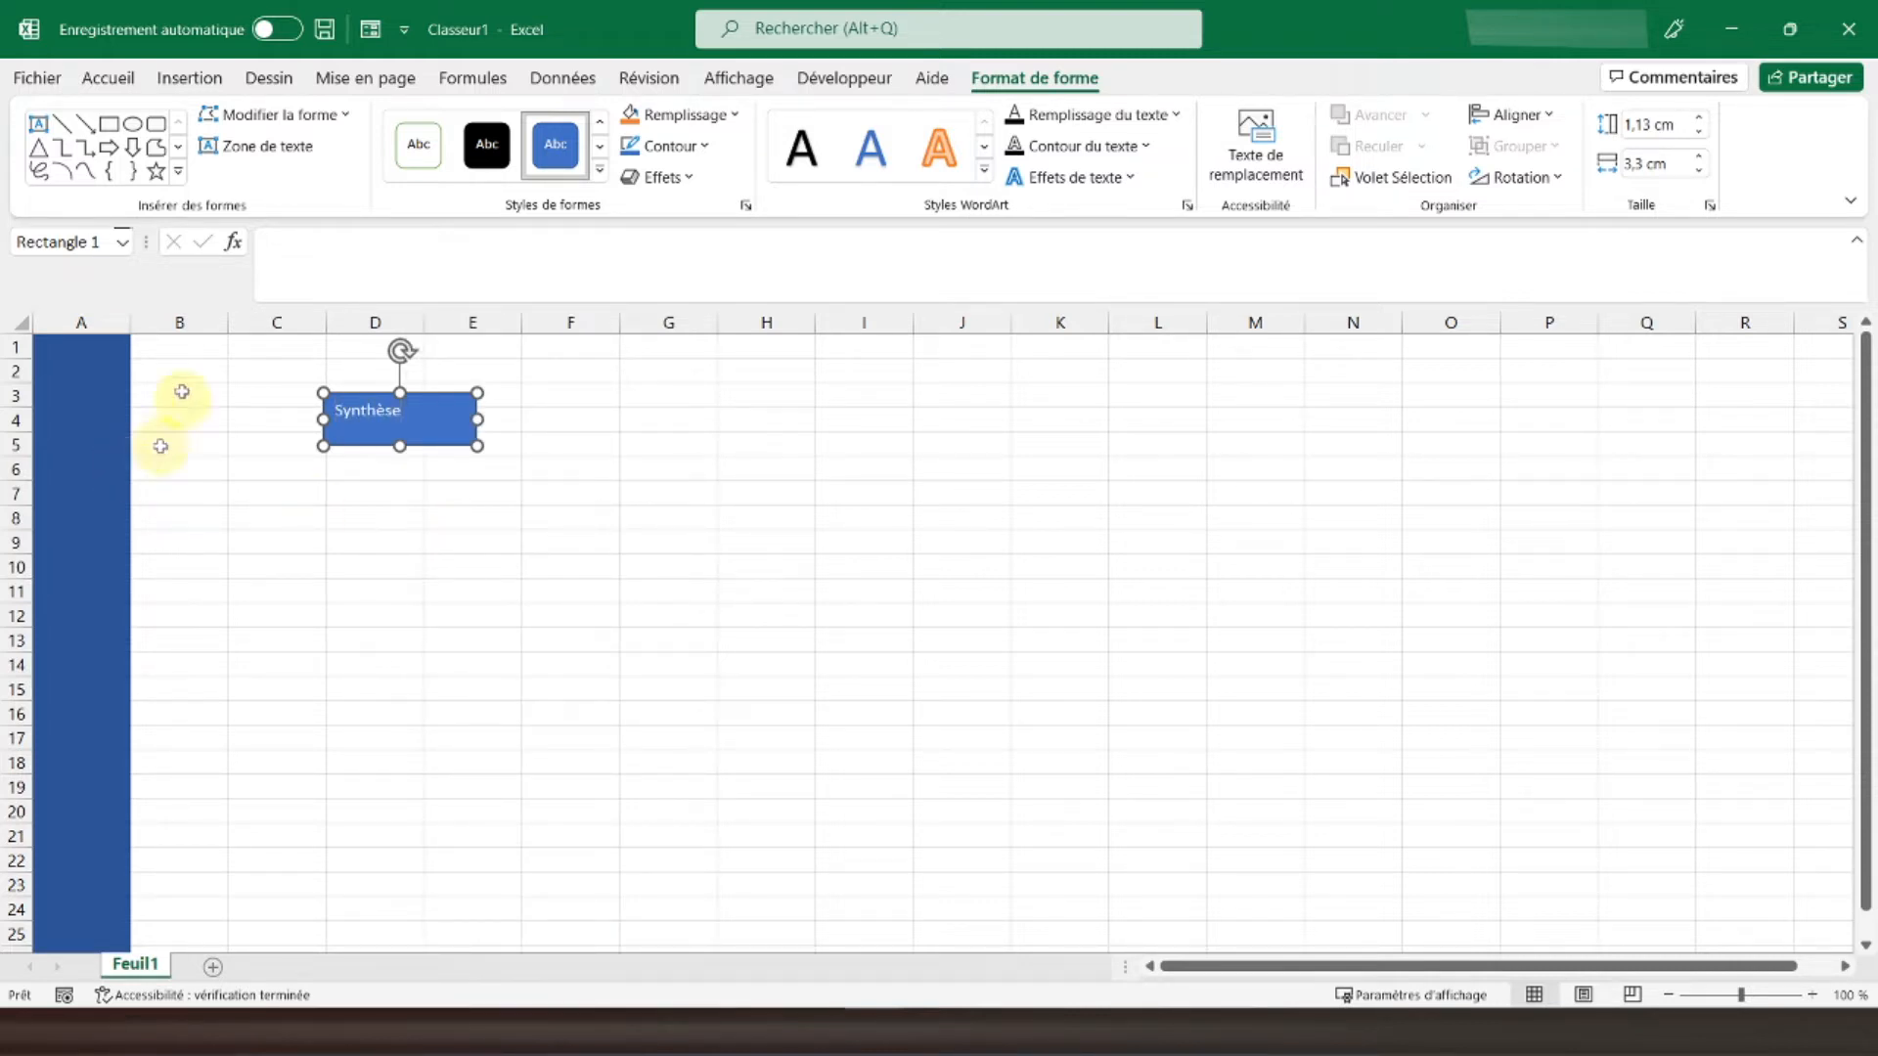
left_click(108, 77)
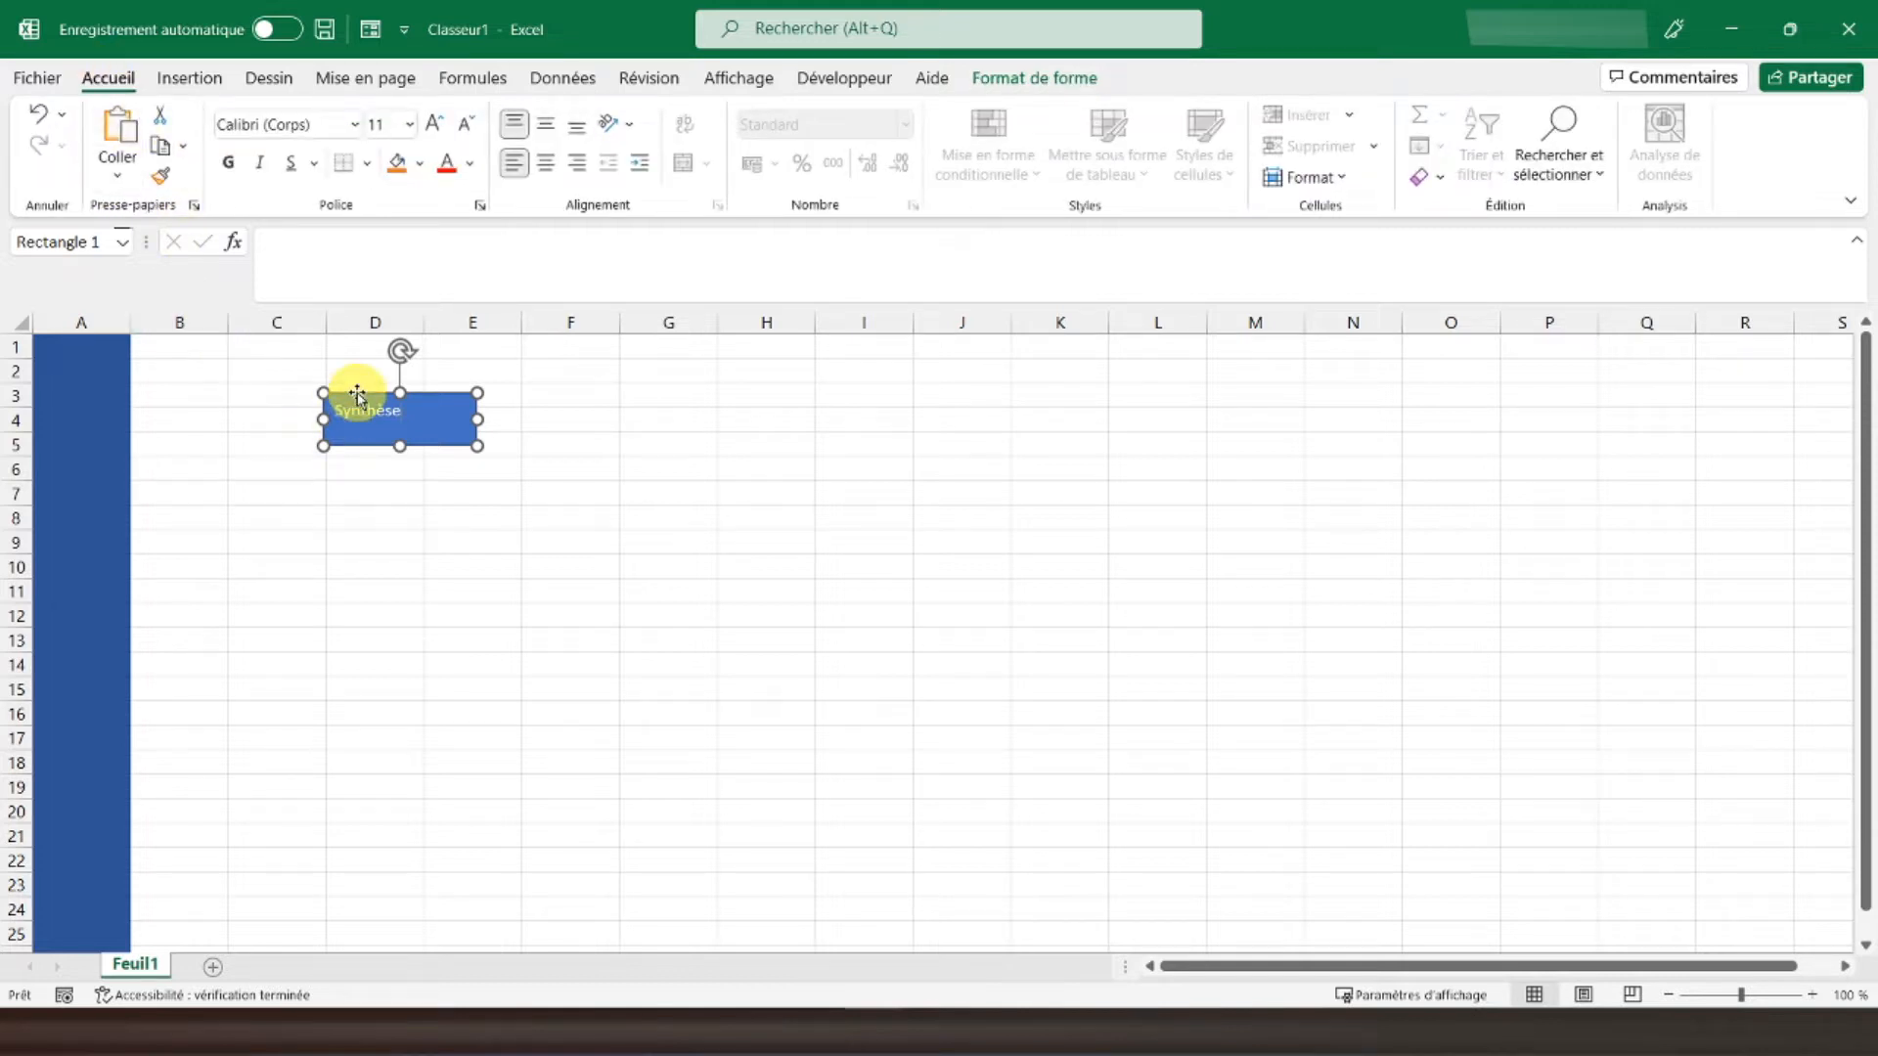
left_click(545, 163)
left_click(545, 123)
left_click(228, 163)
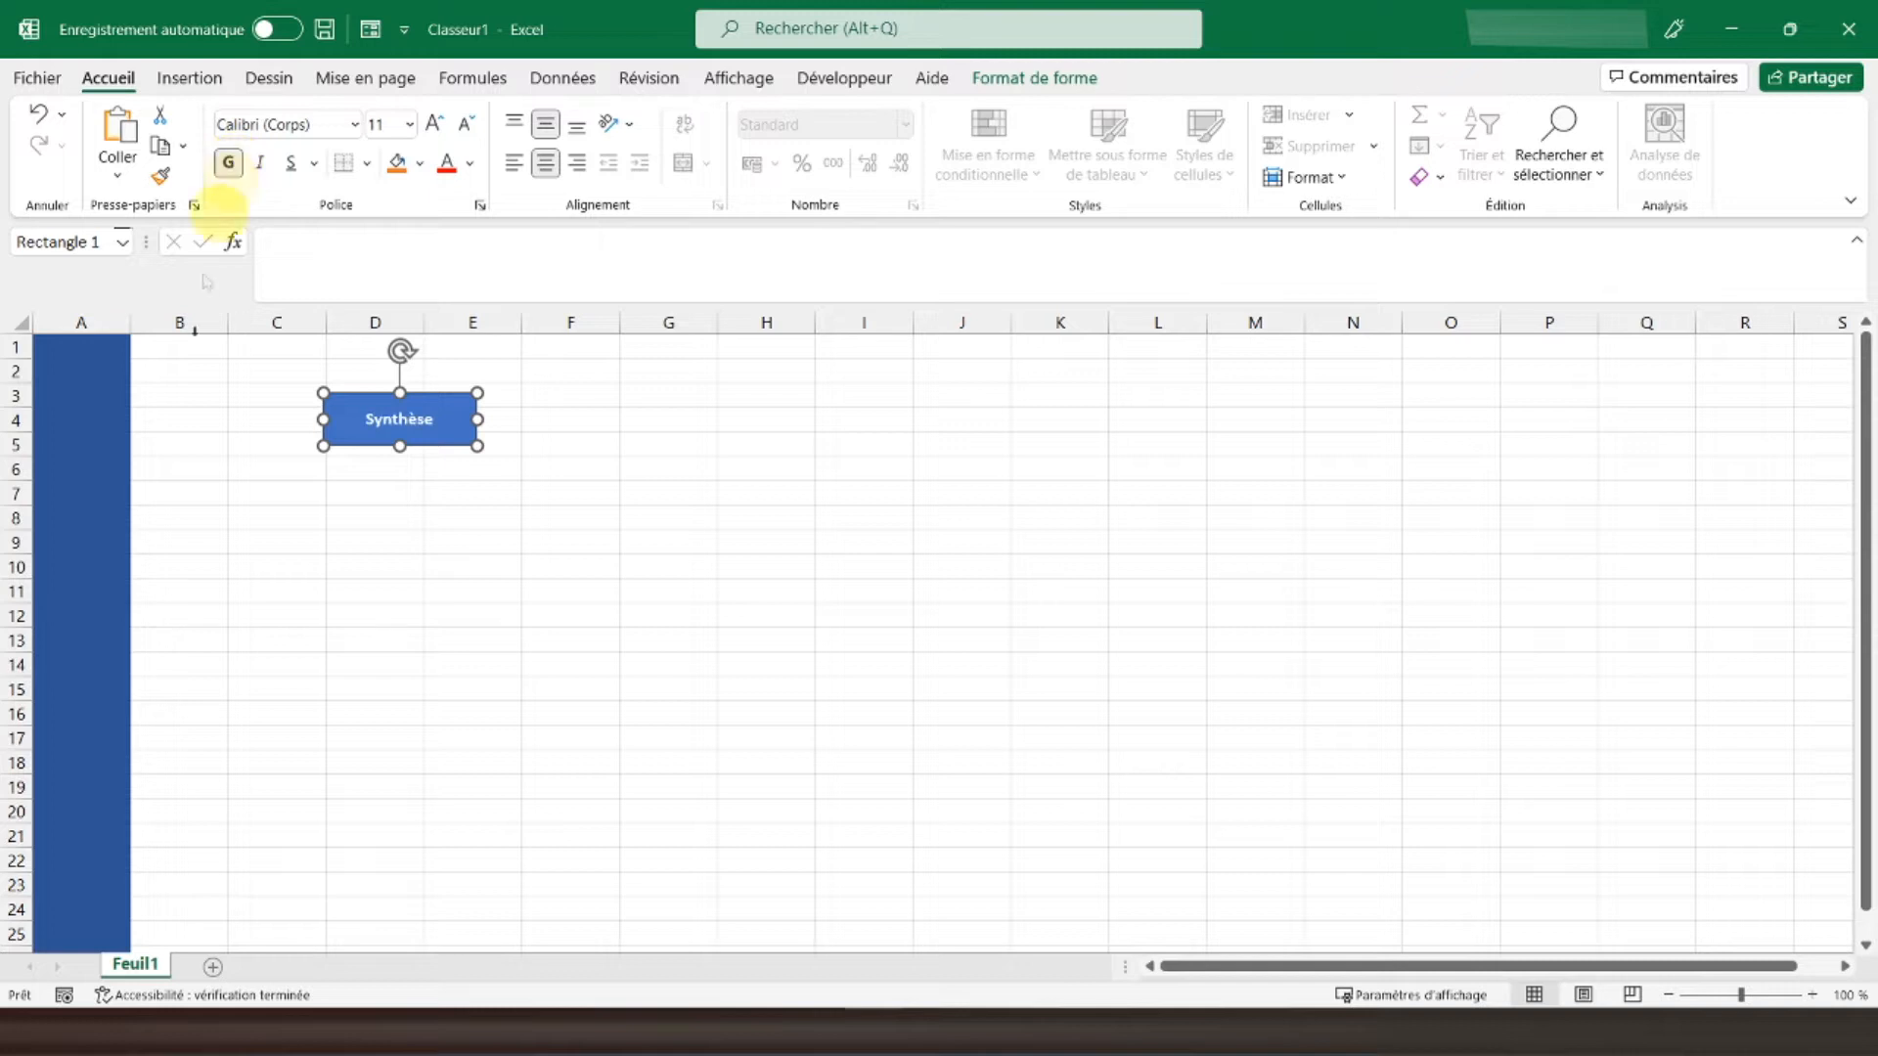
Step: Fill the Synthèse rectangle with light blue, the second-lightest shade of the theme blue
right_click(467, 442)
left_click(564, 299)
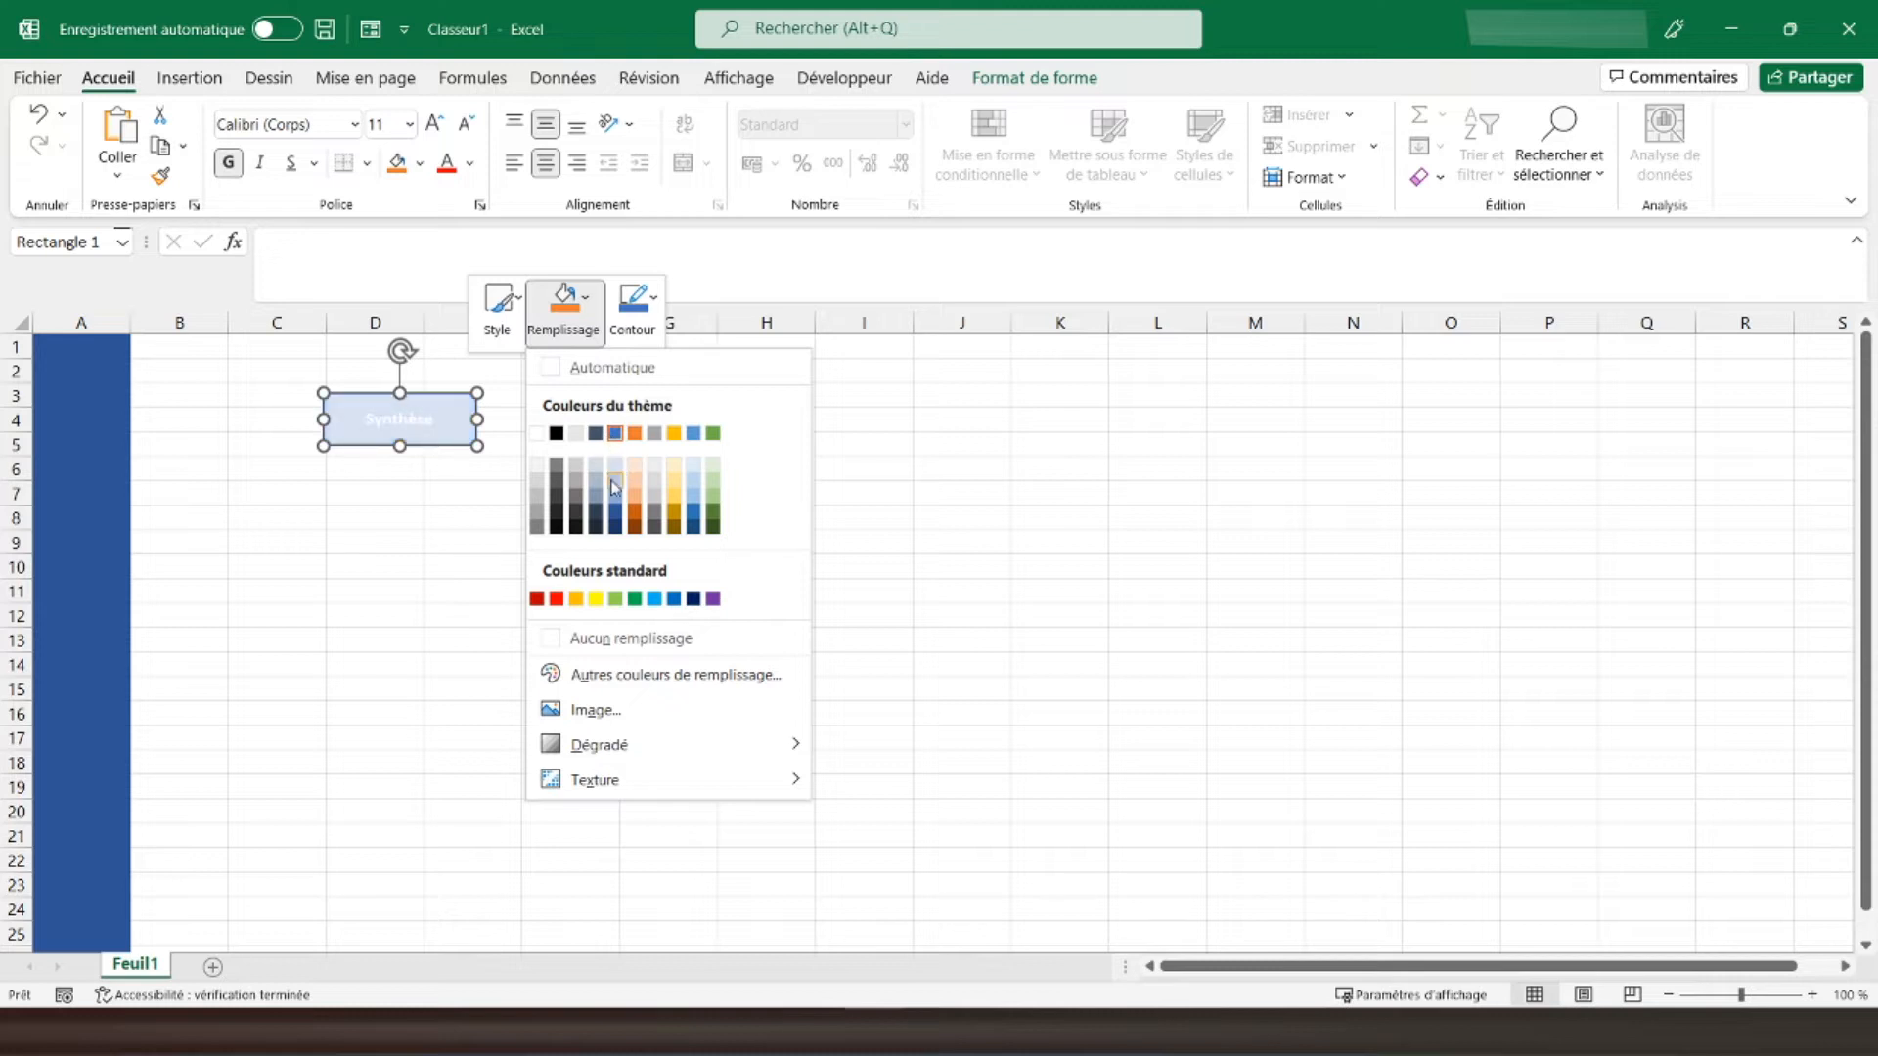
left_click(613, 466)
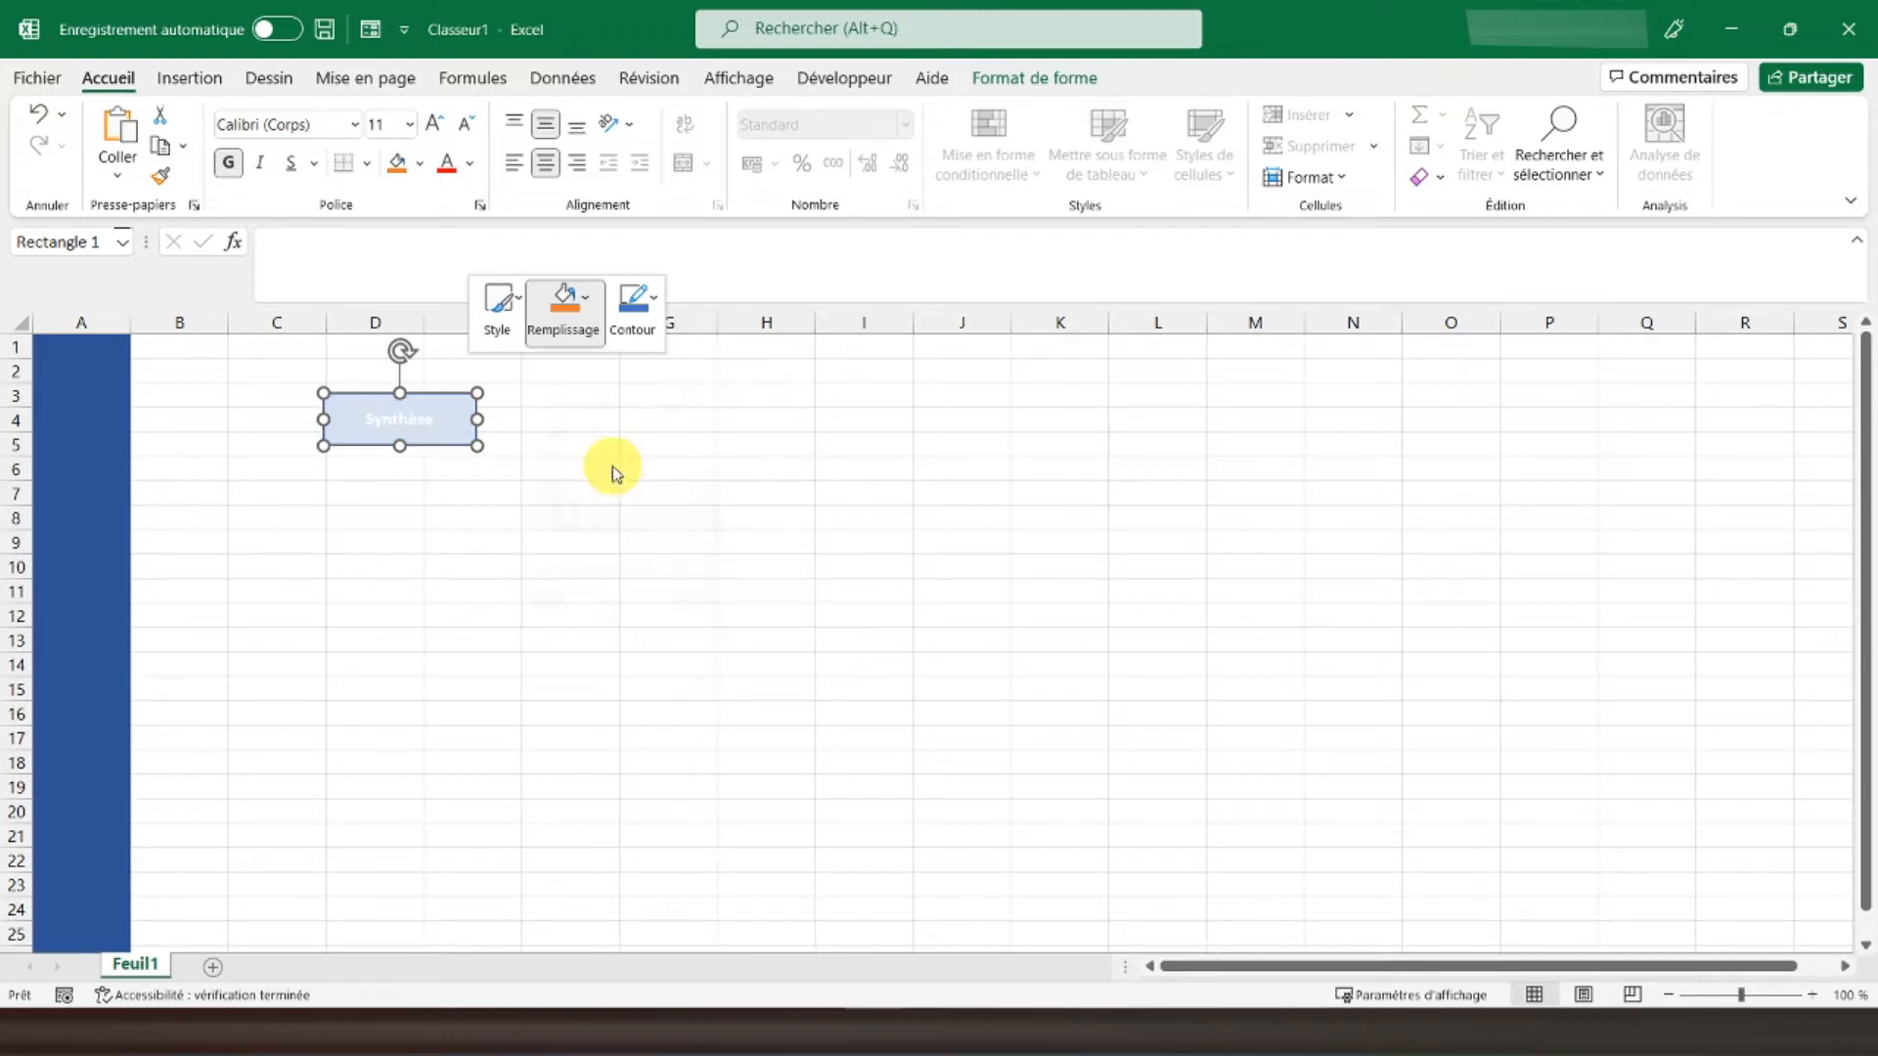
left_click(577, 344)
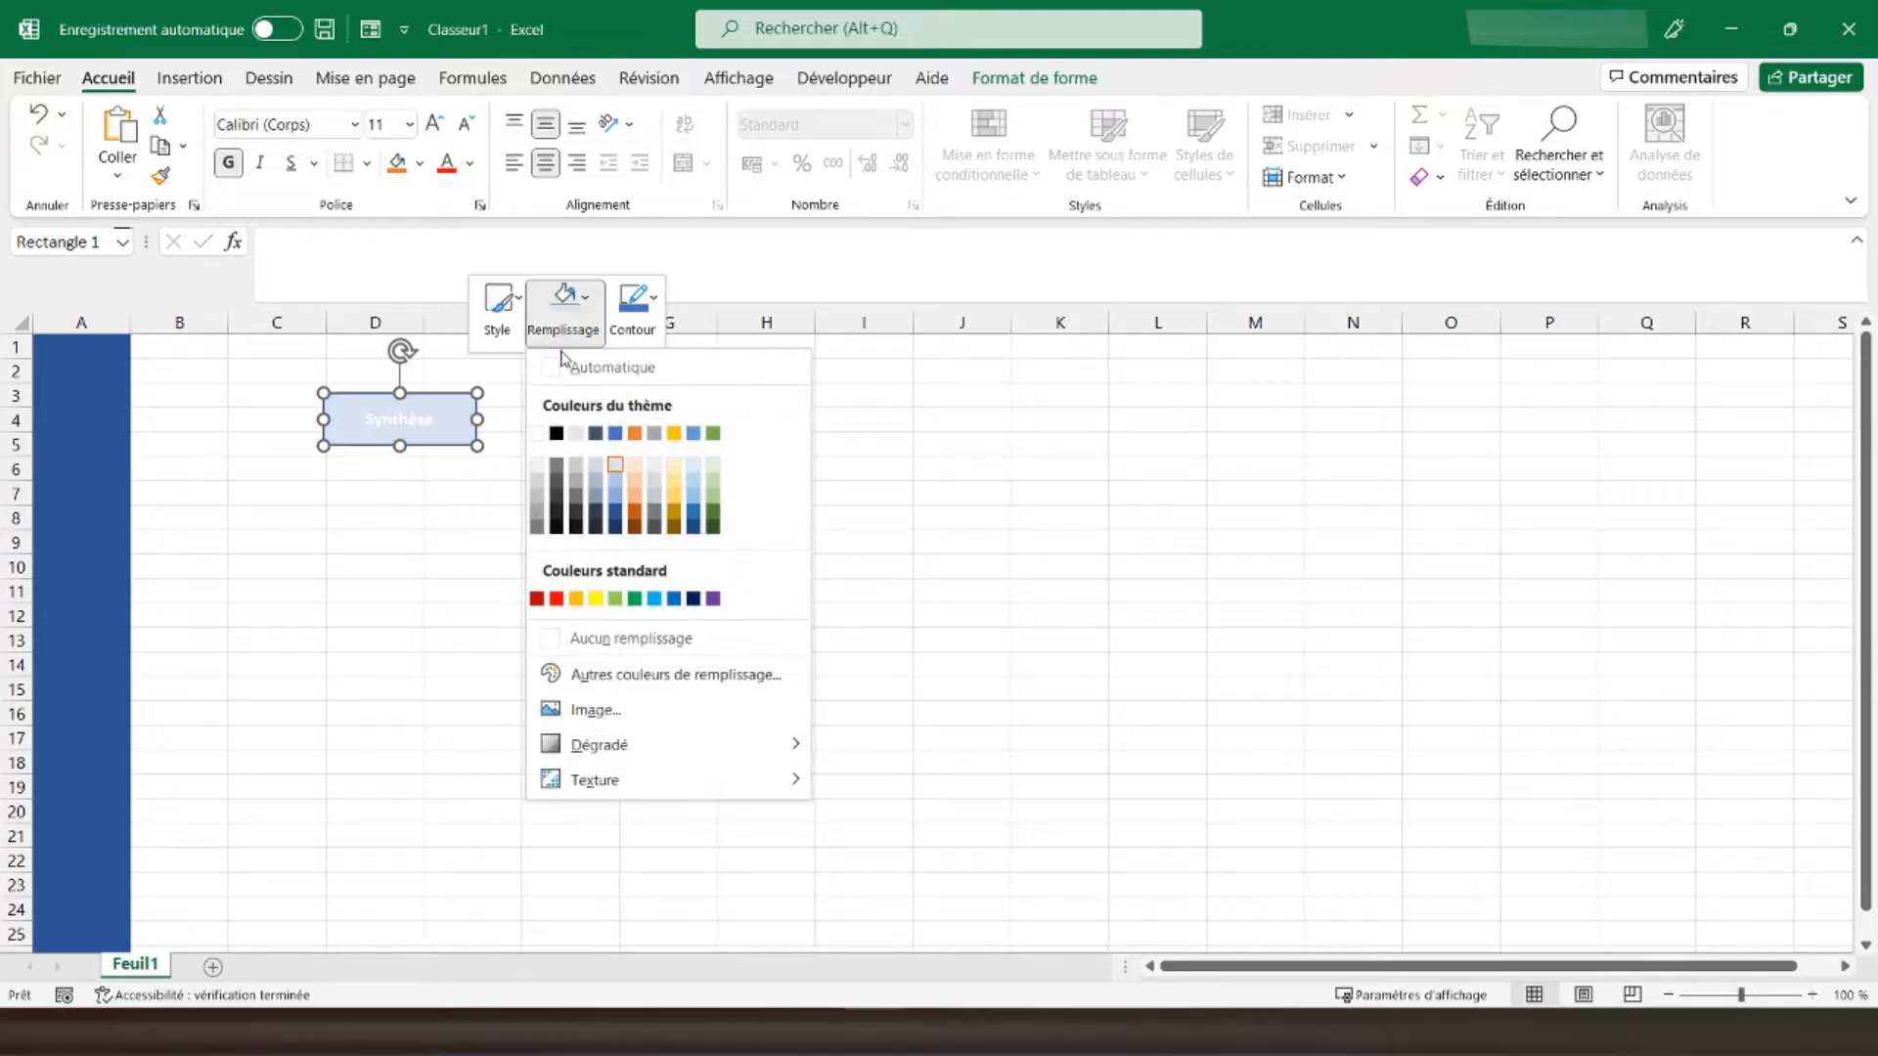
left_click(612, 499)
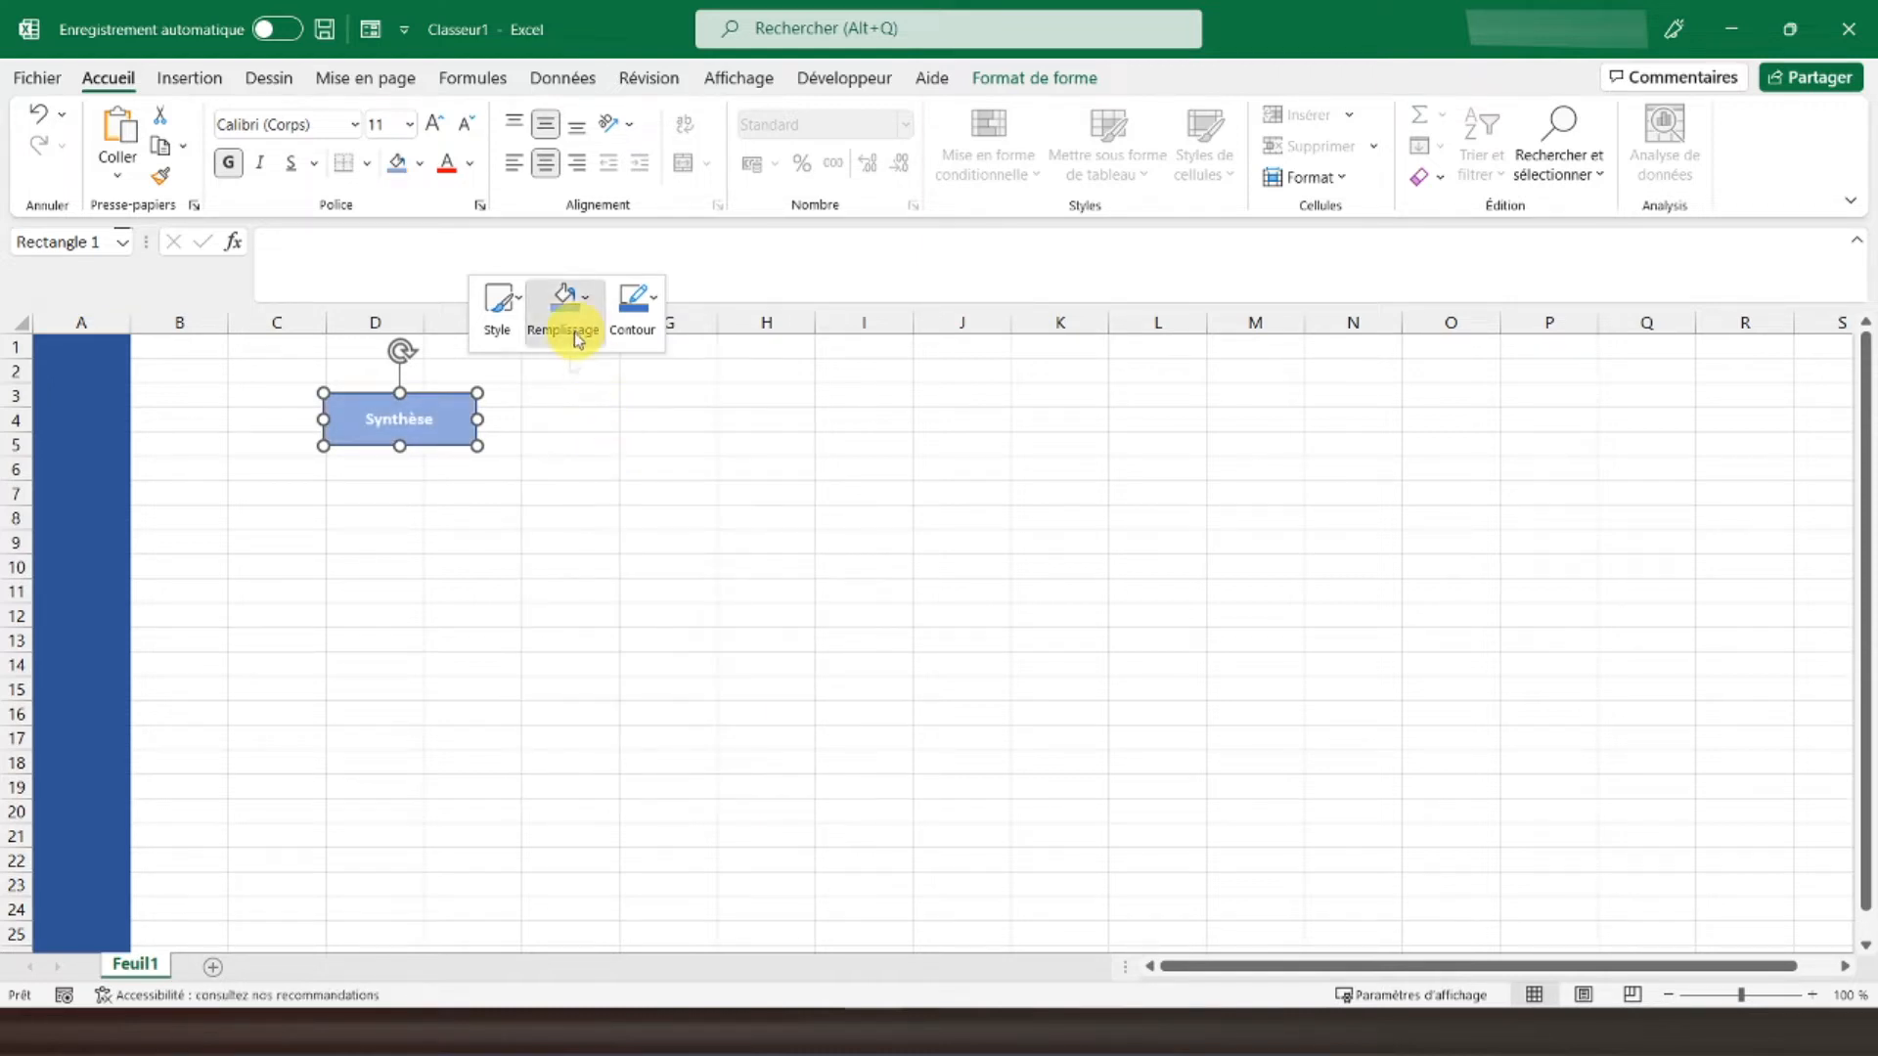
left_click(566, 299)
left_click(614, 486)
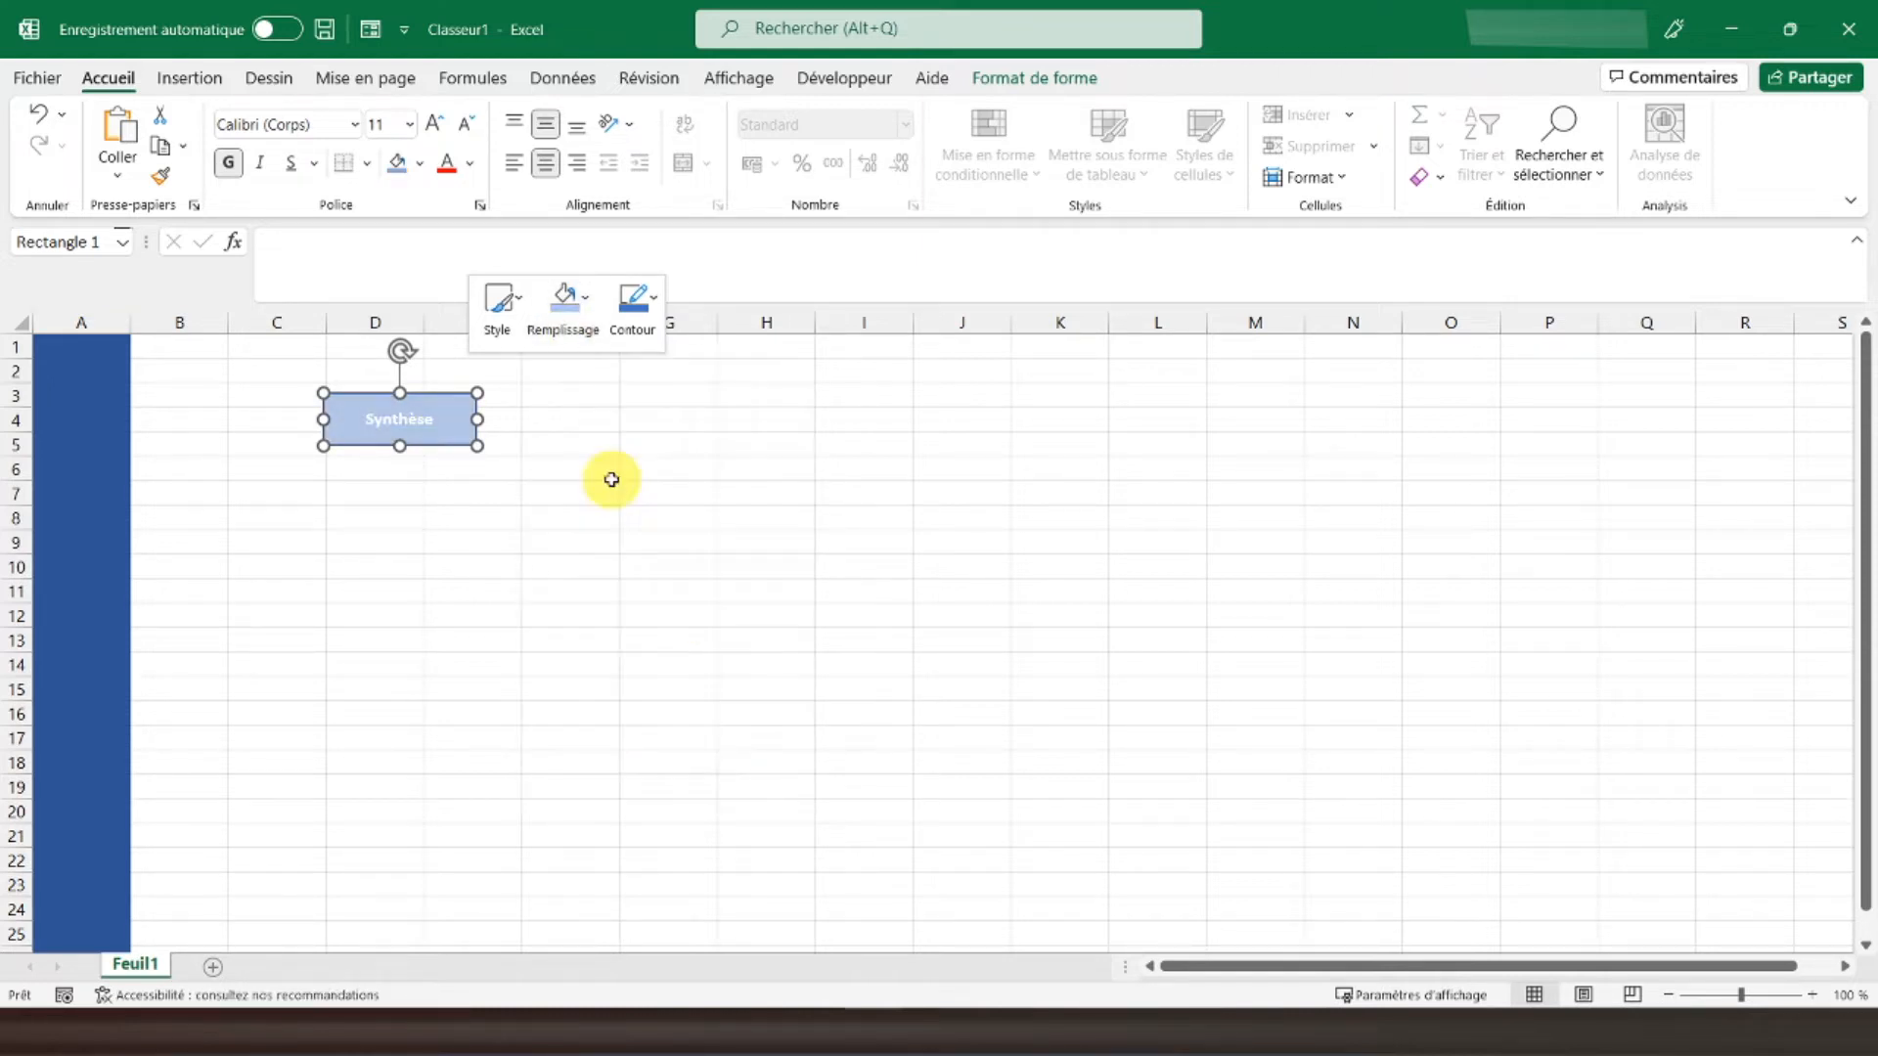
Step: Rotate the Synthèse rectangle to -90° and move it into column A over rows 1 to 7
right_click(358, 437)
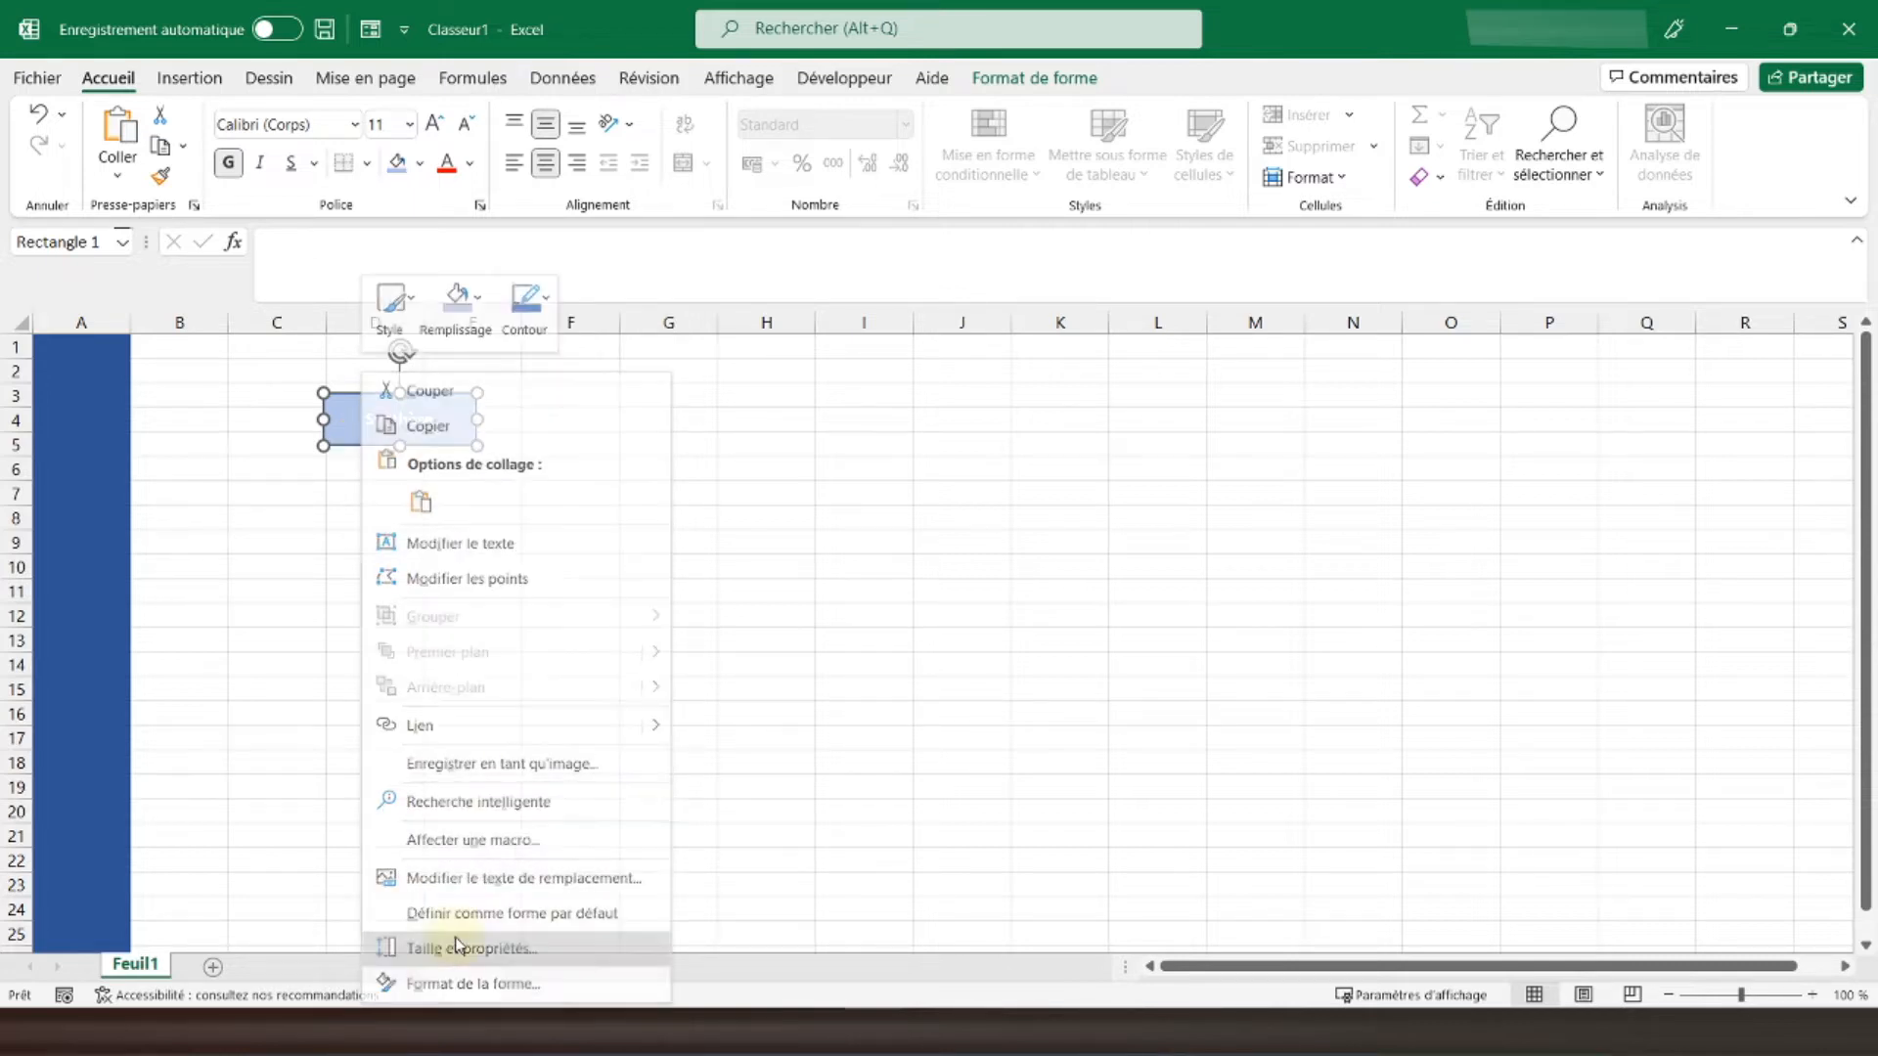
left_click(898, 484)
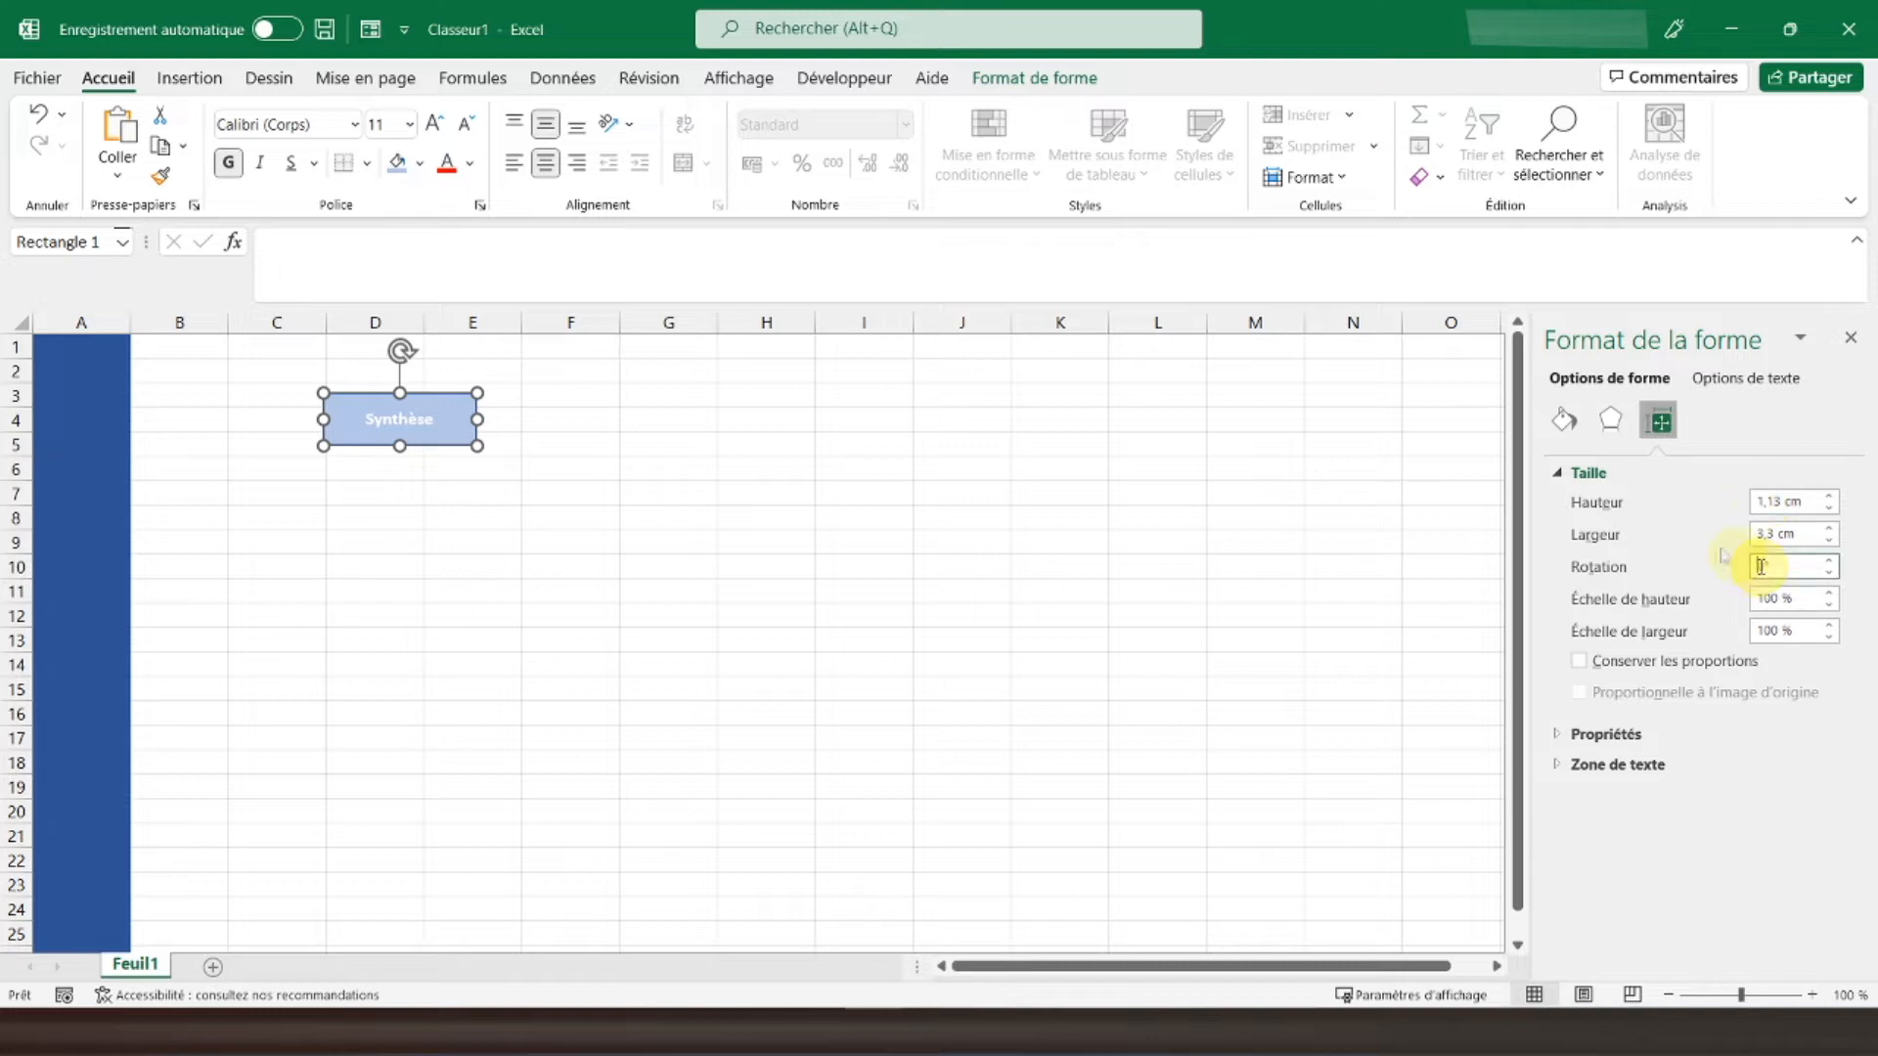
key("Return")
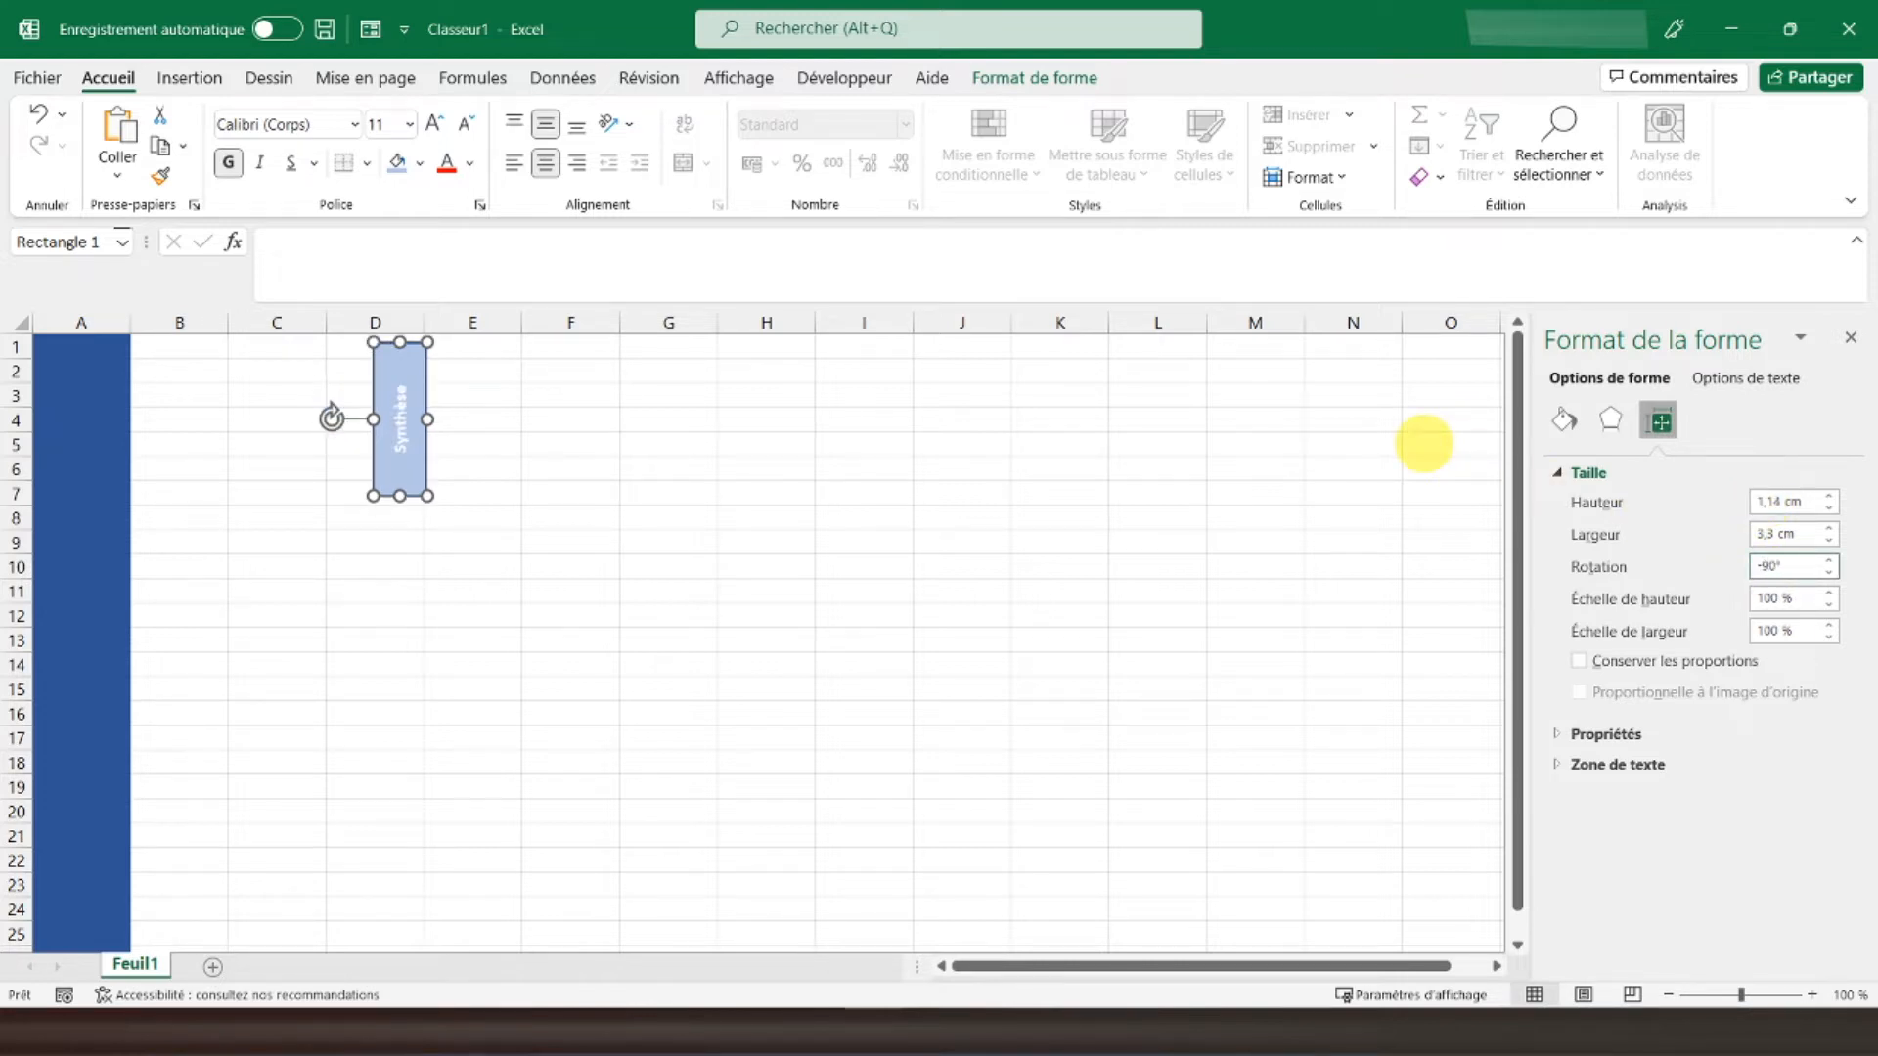
left_click_drag(416, 473, 119, 481)
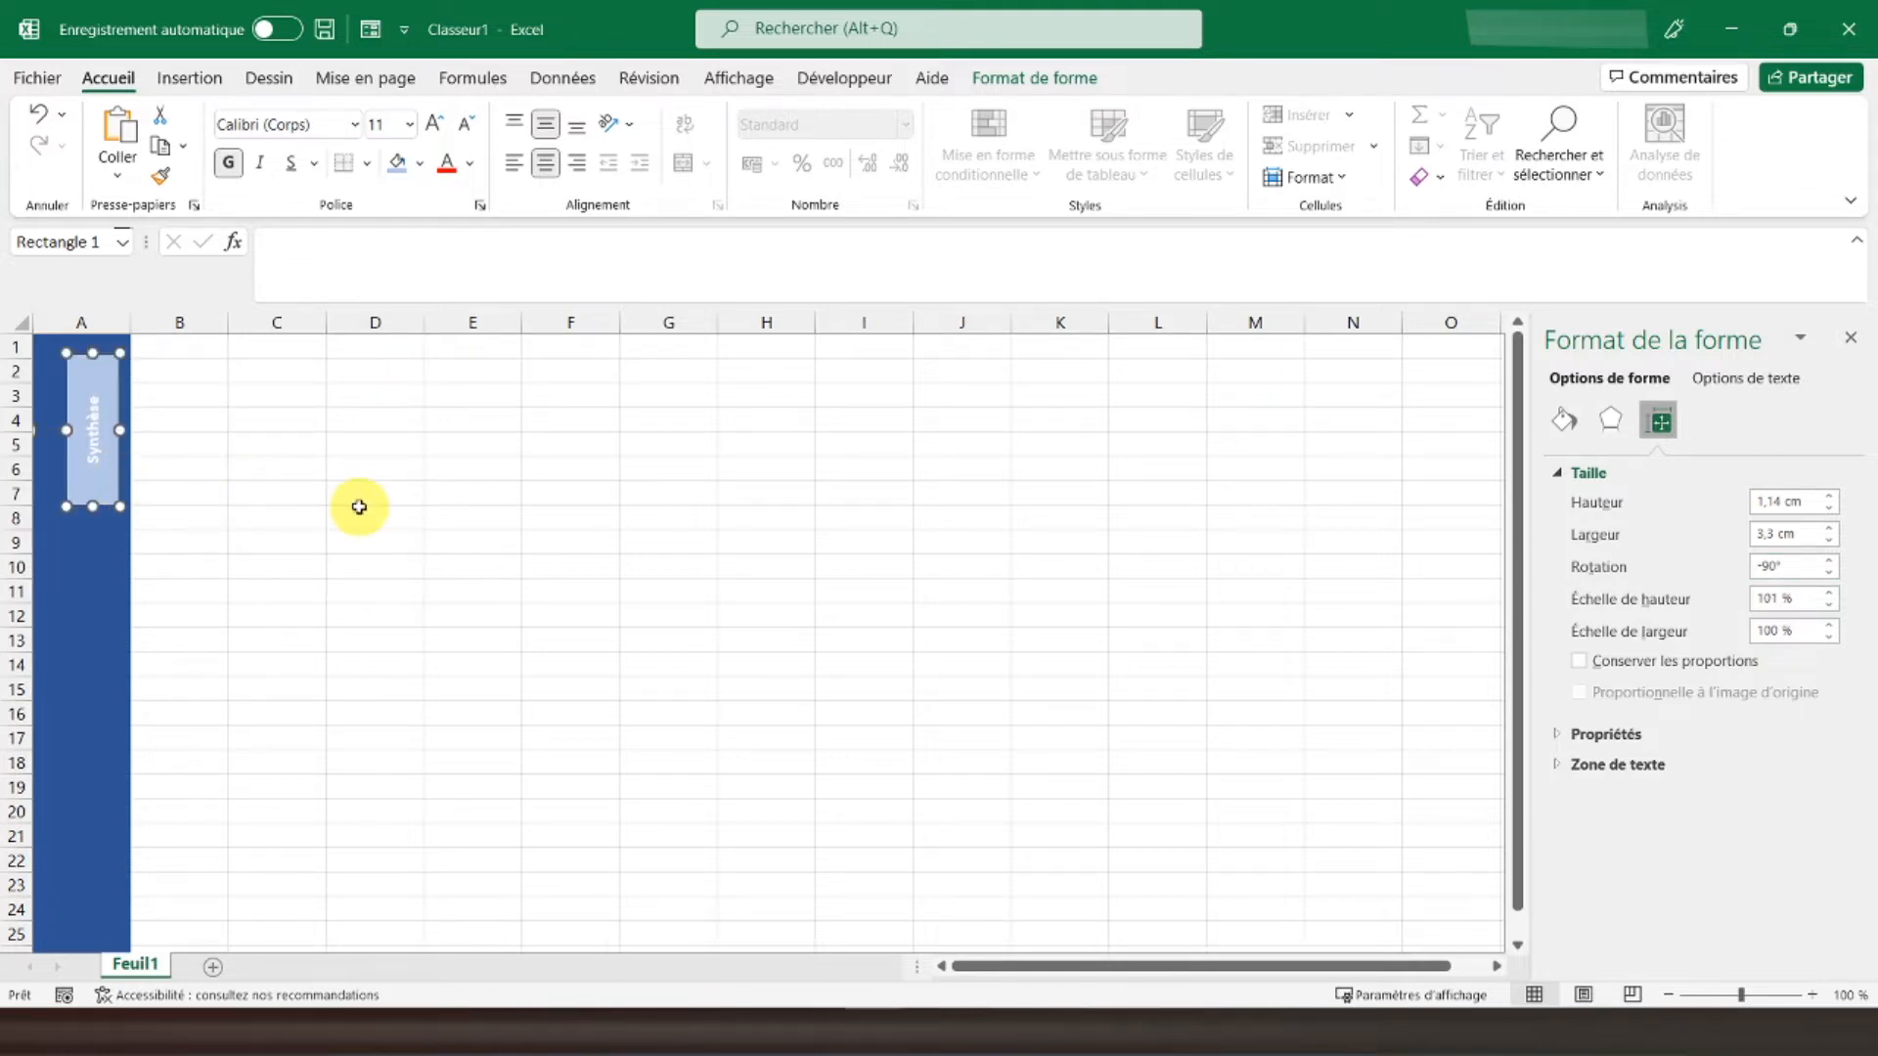
Step: Place a copy of the Synthèse rectangle directly below the original in column A, filled with the column's dark blue
left_click(84, 533)
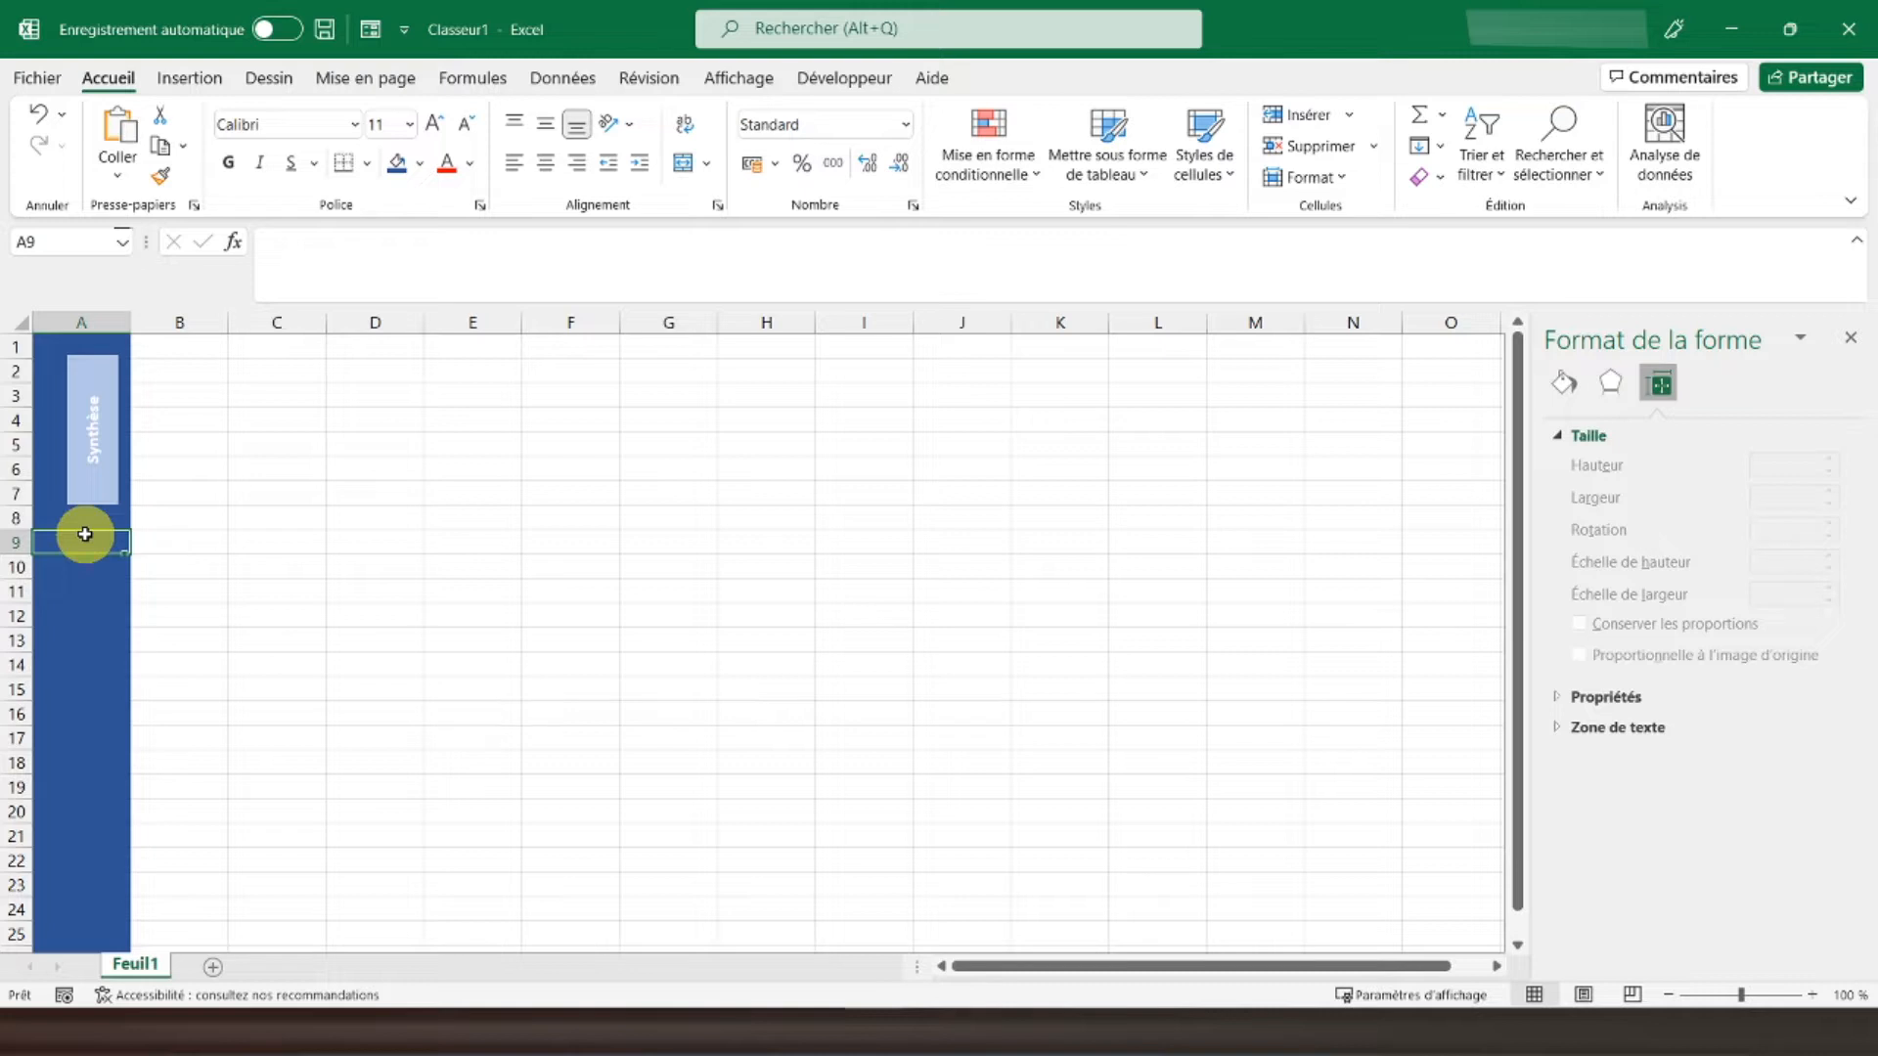
key("ctrl+v")
right_click(80, 567)
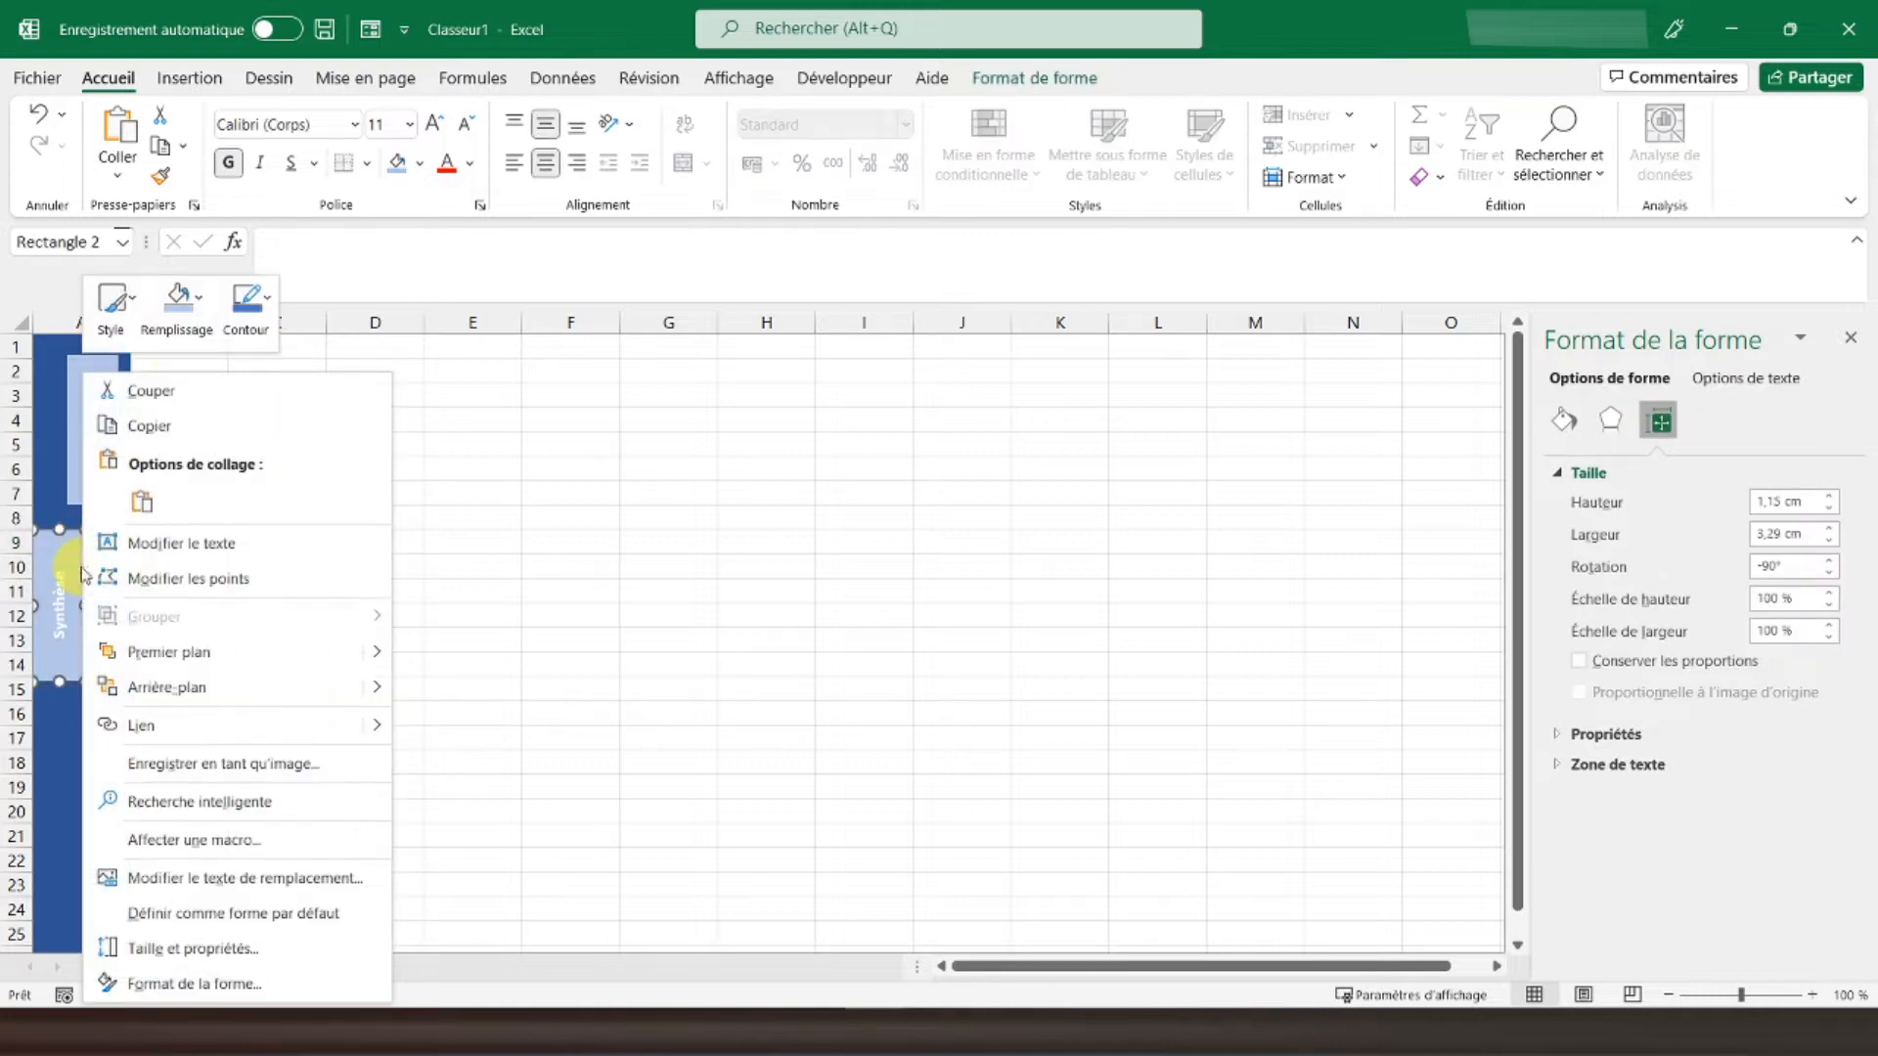
left_click(186, 331)
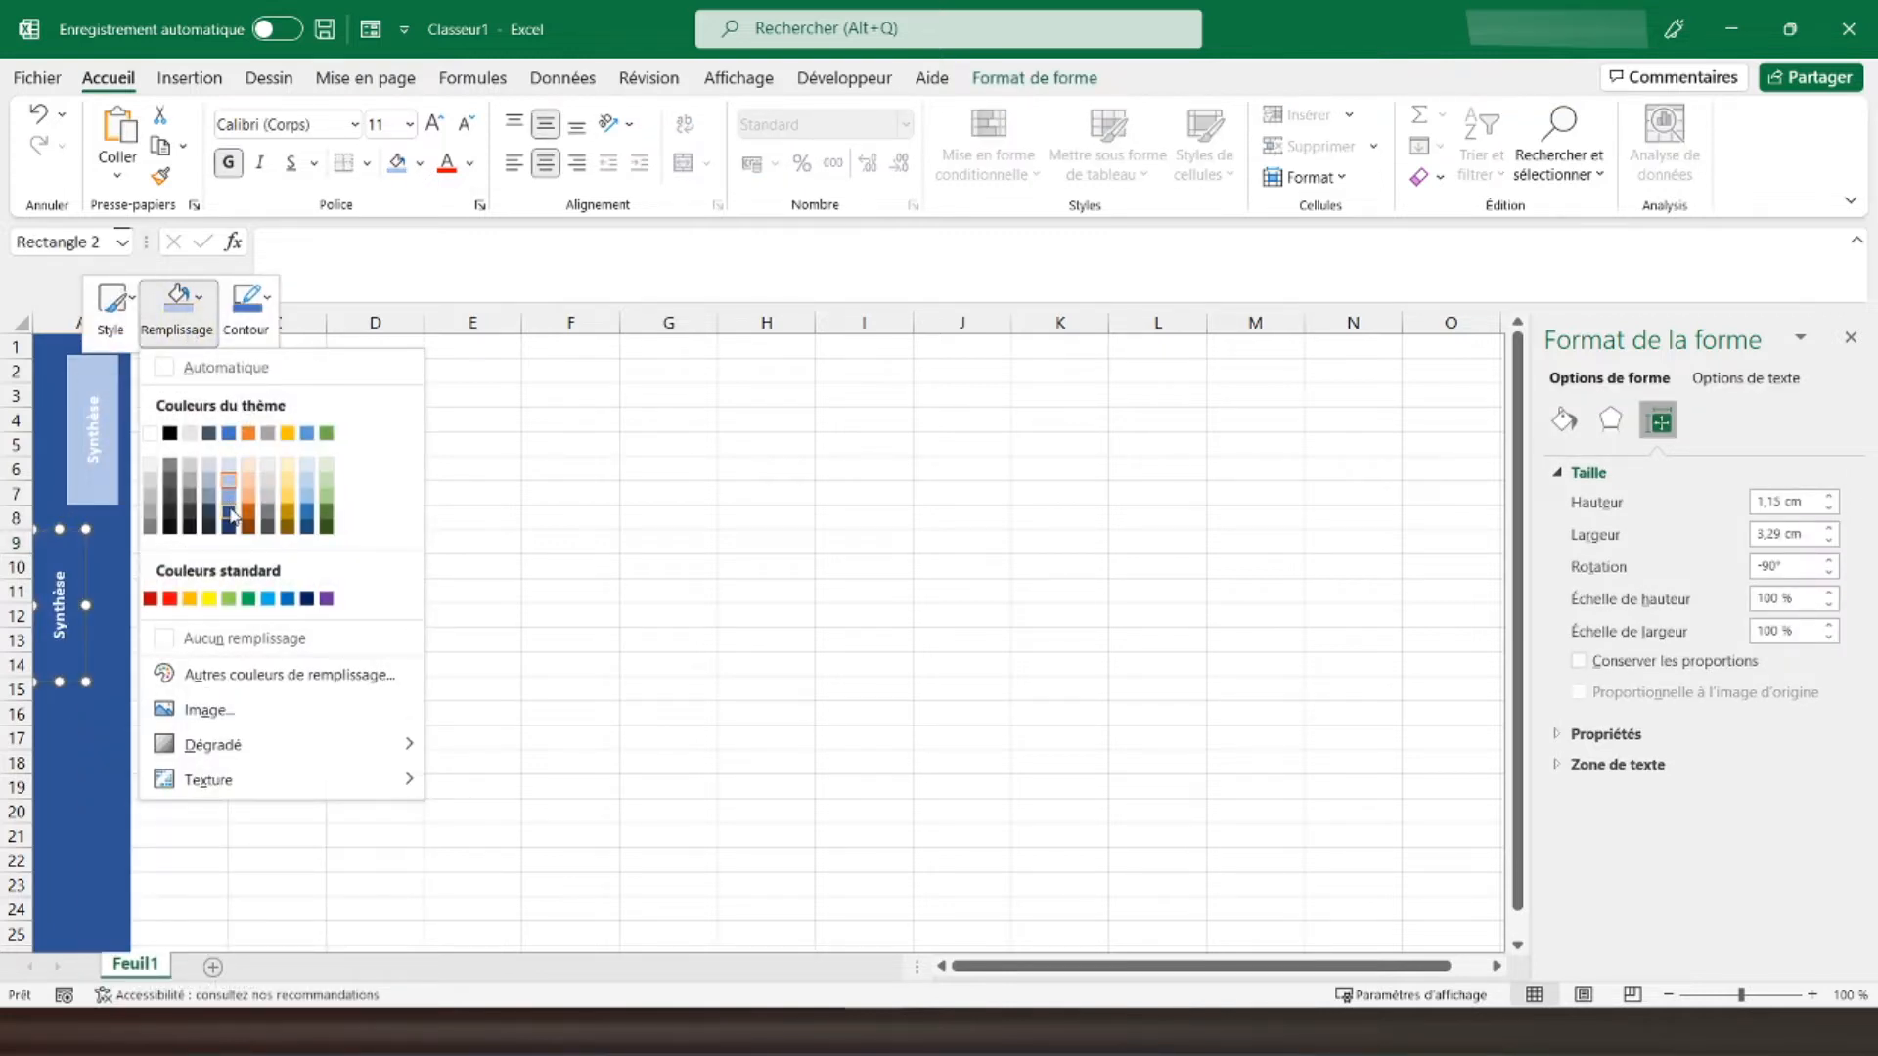
left_click(230, 503)
left_click_drag(75, 555, 105, 529)
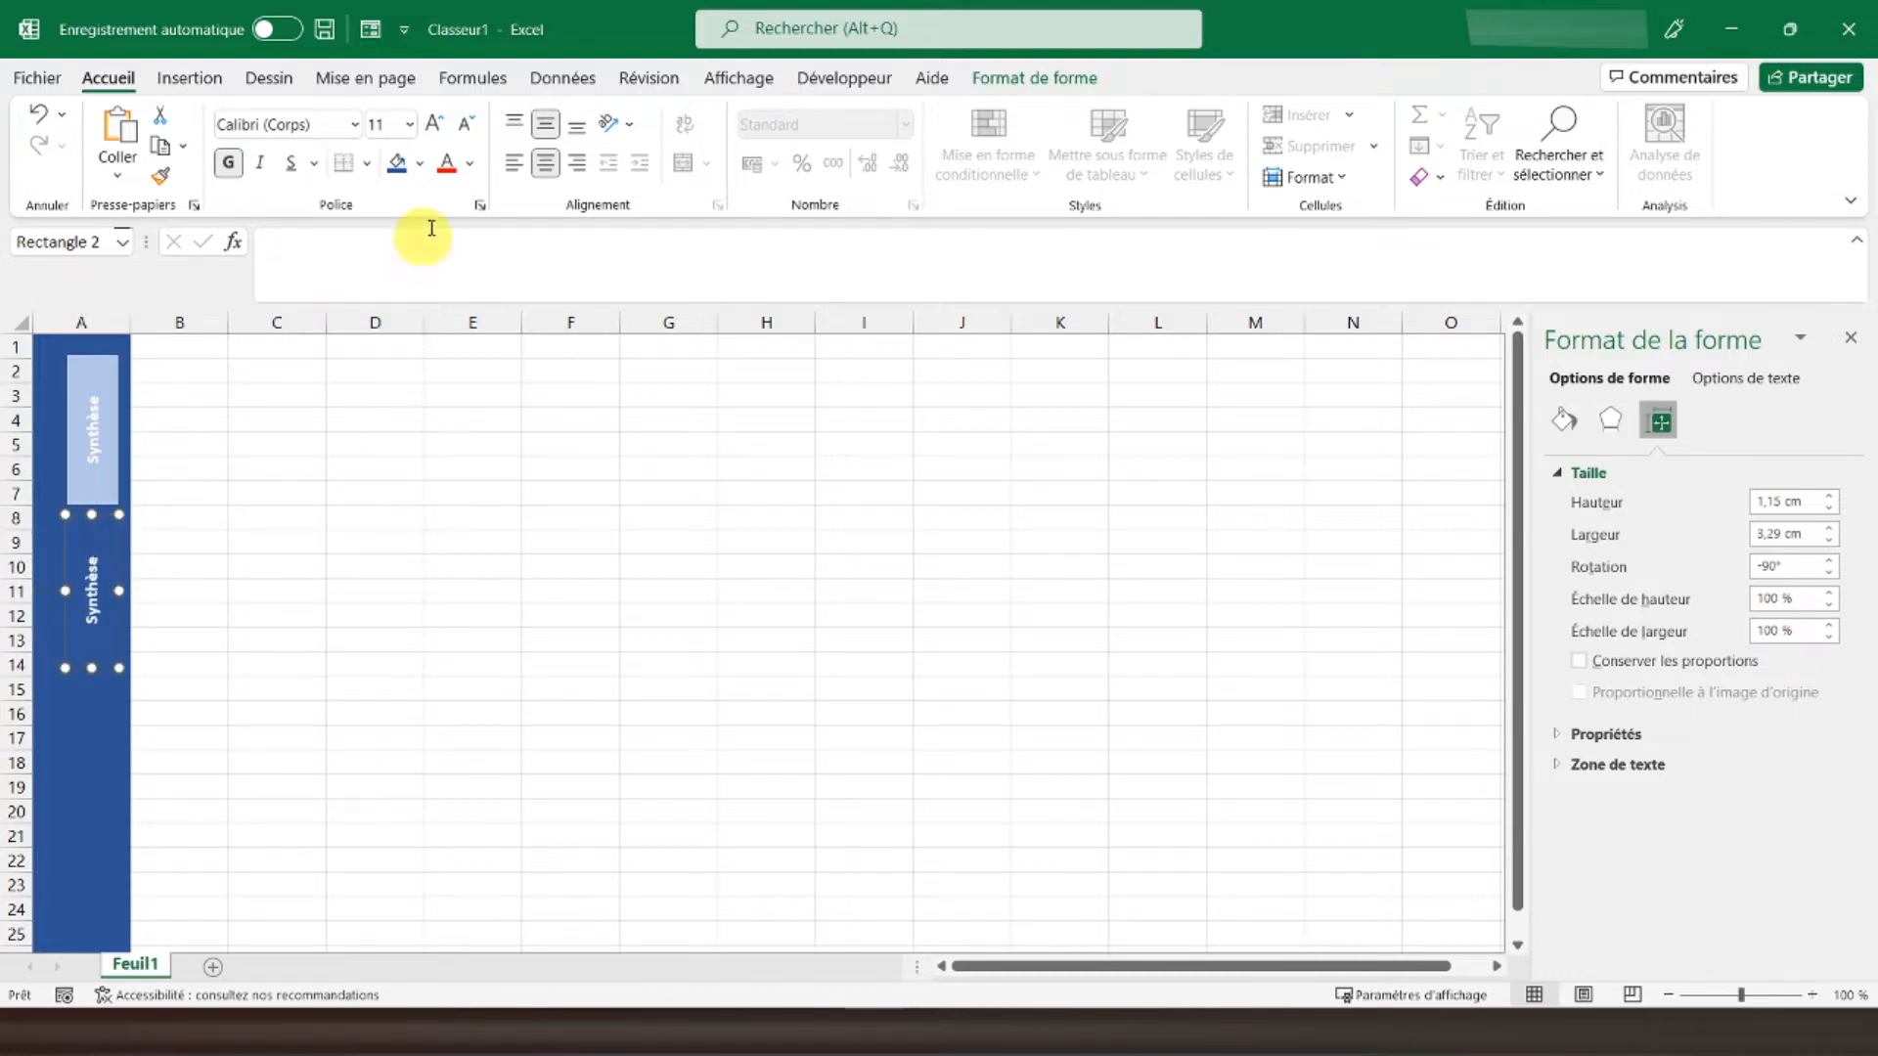
Step: Give both the dark blue copy and the light blue Synthèse rectangle a black outline
right_click(116, 557)
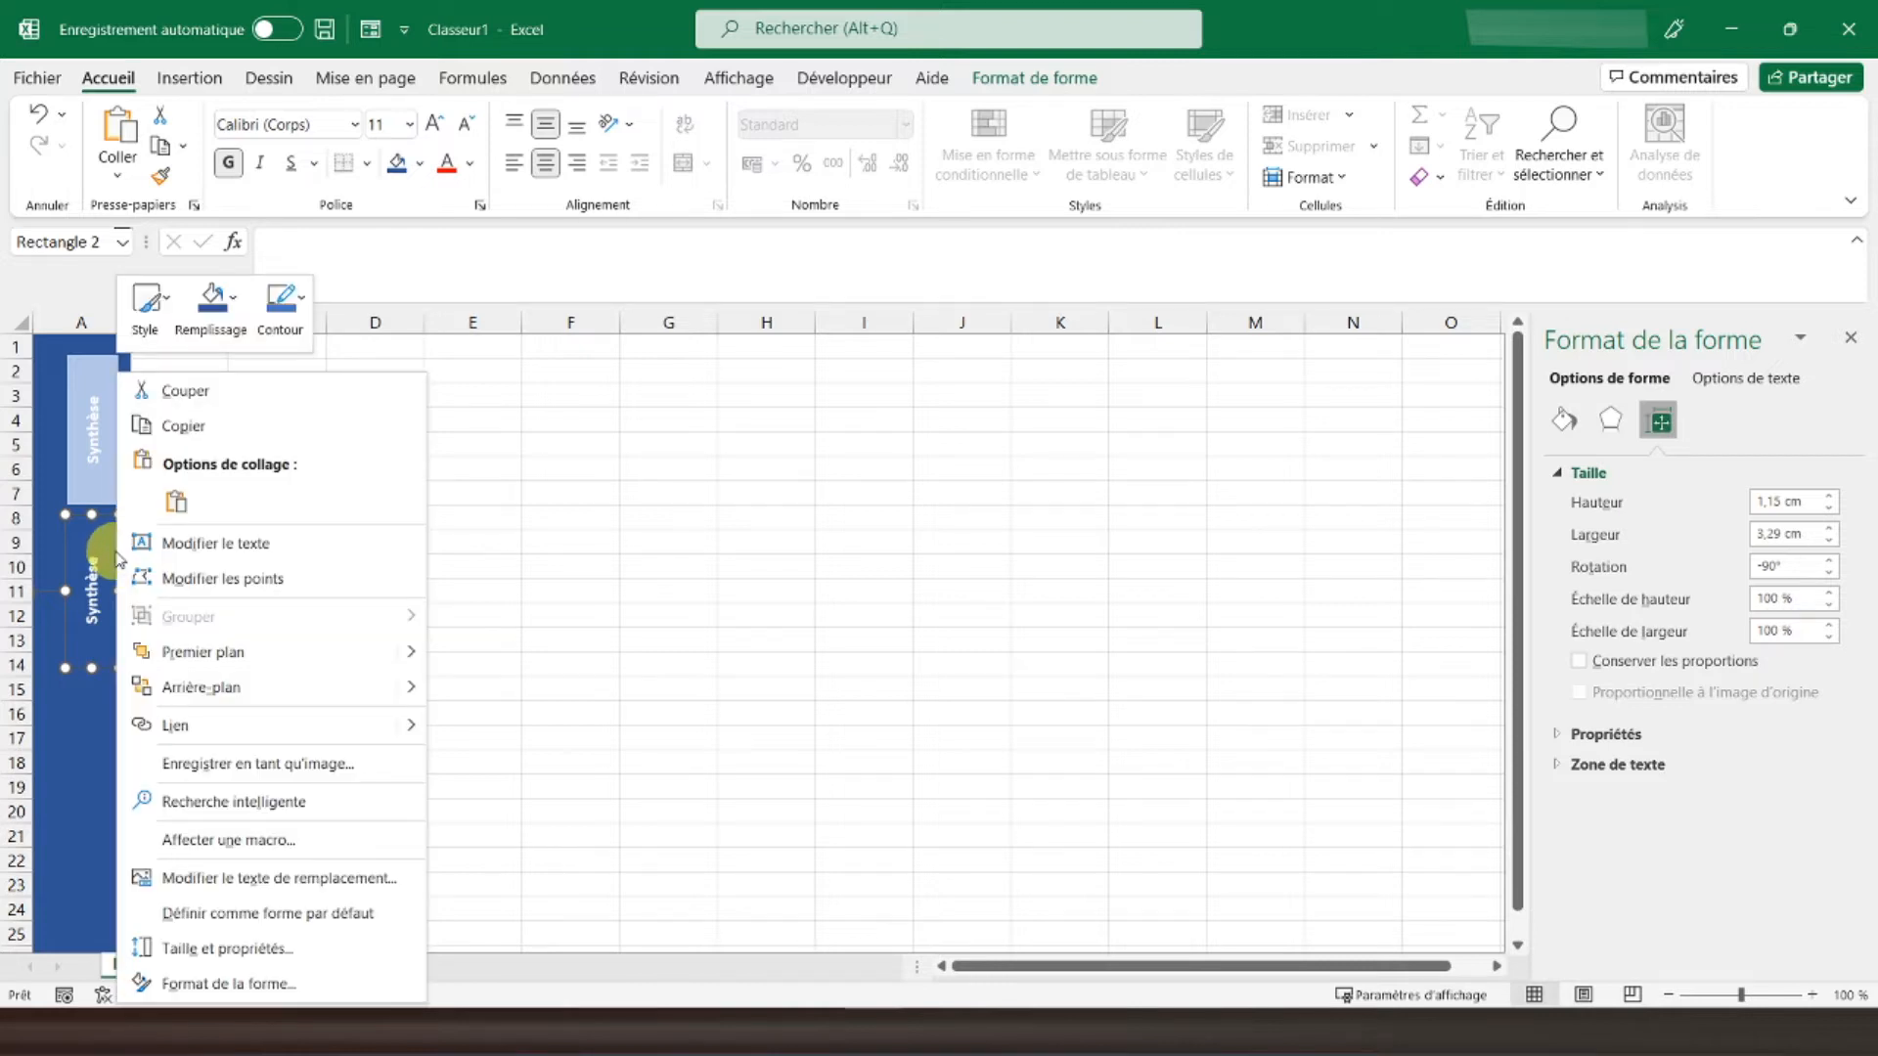
left_click(277, 313)
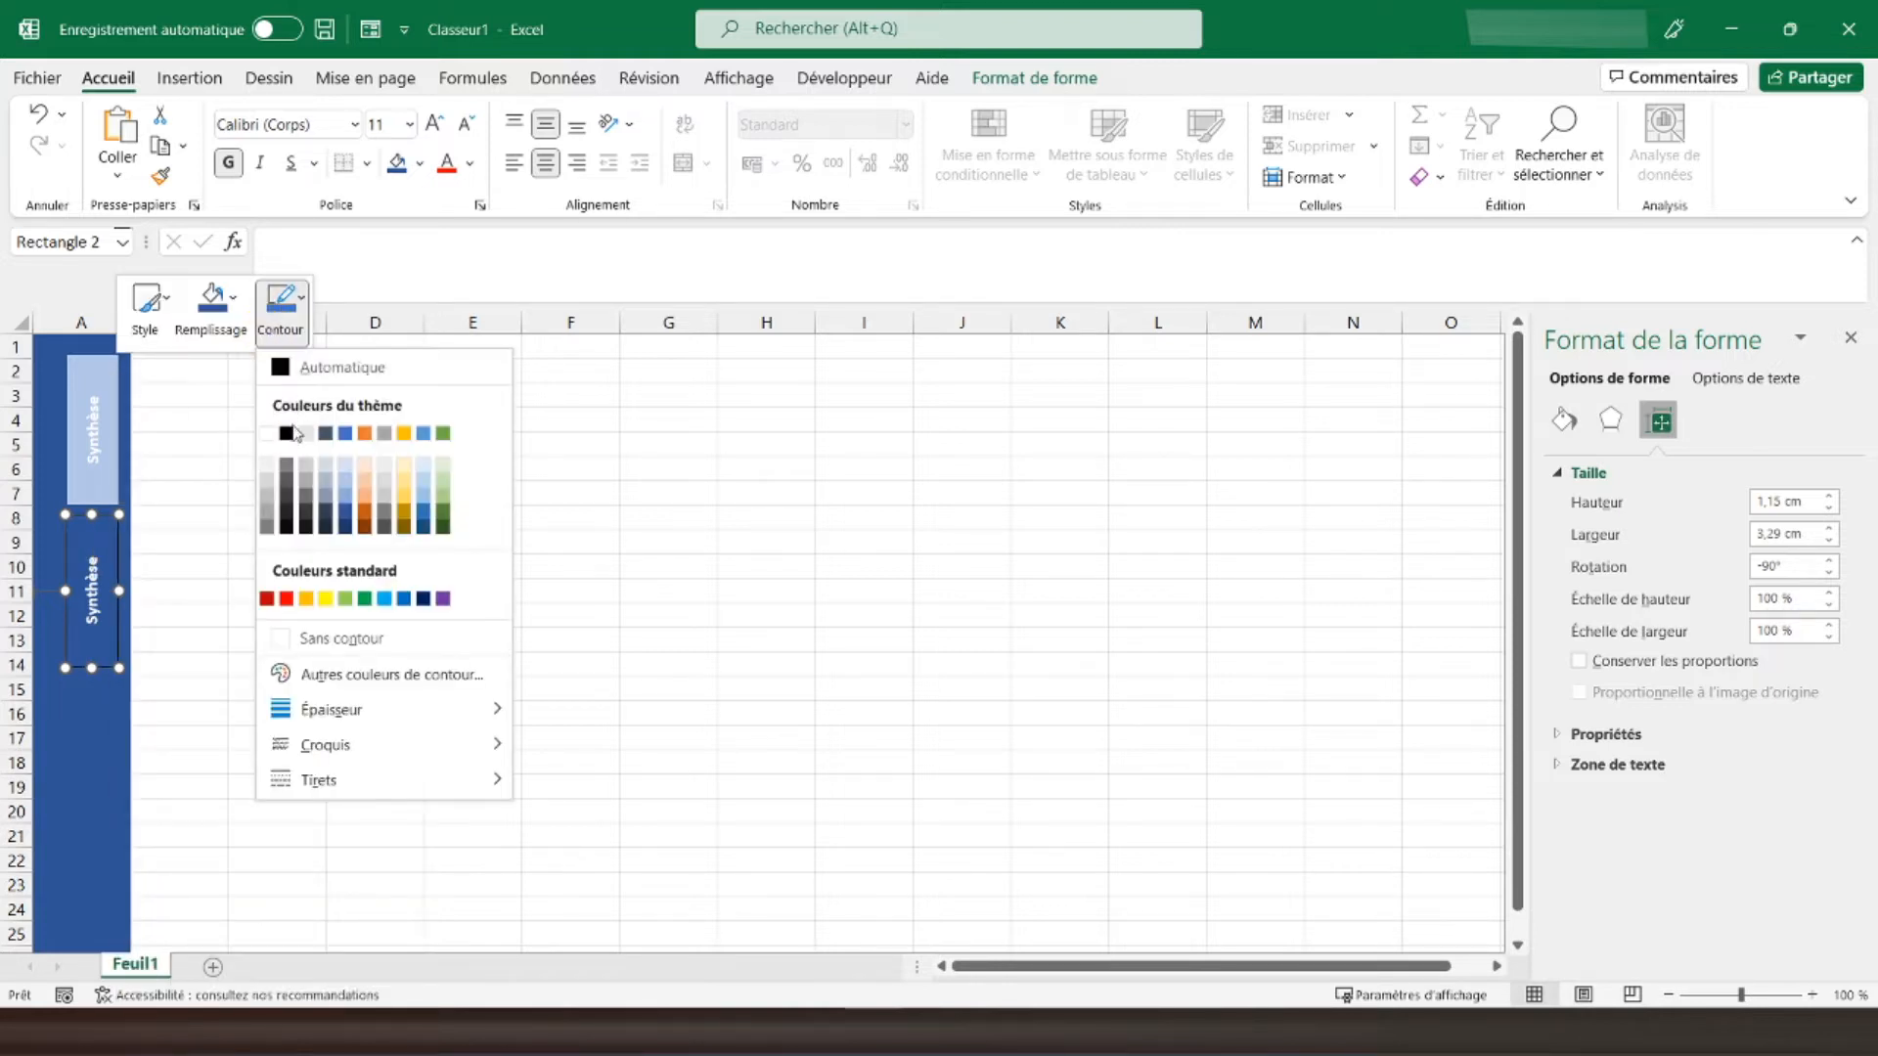
left_click(286, 433)
right_click(113, 470)
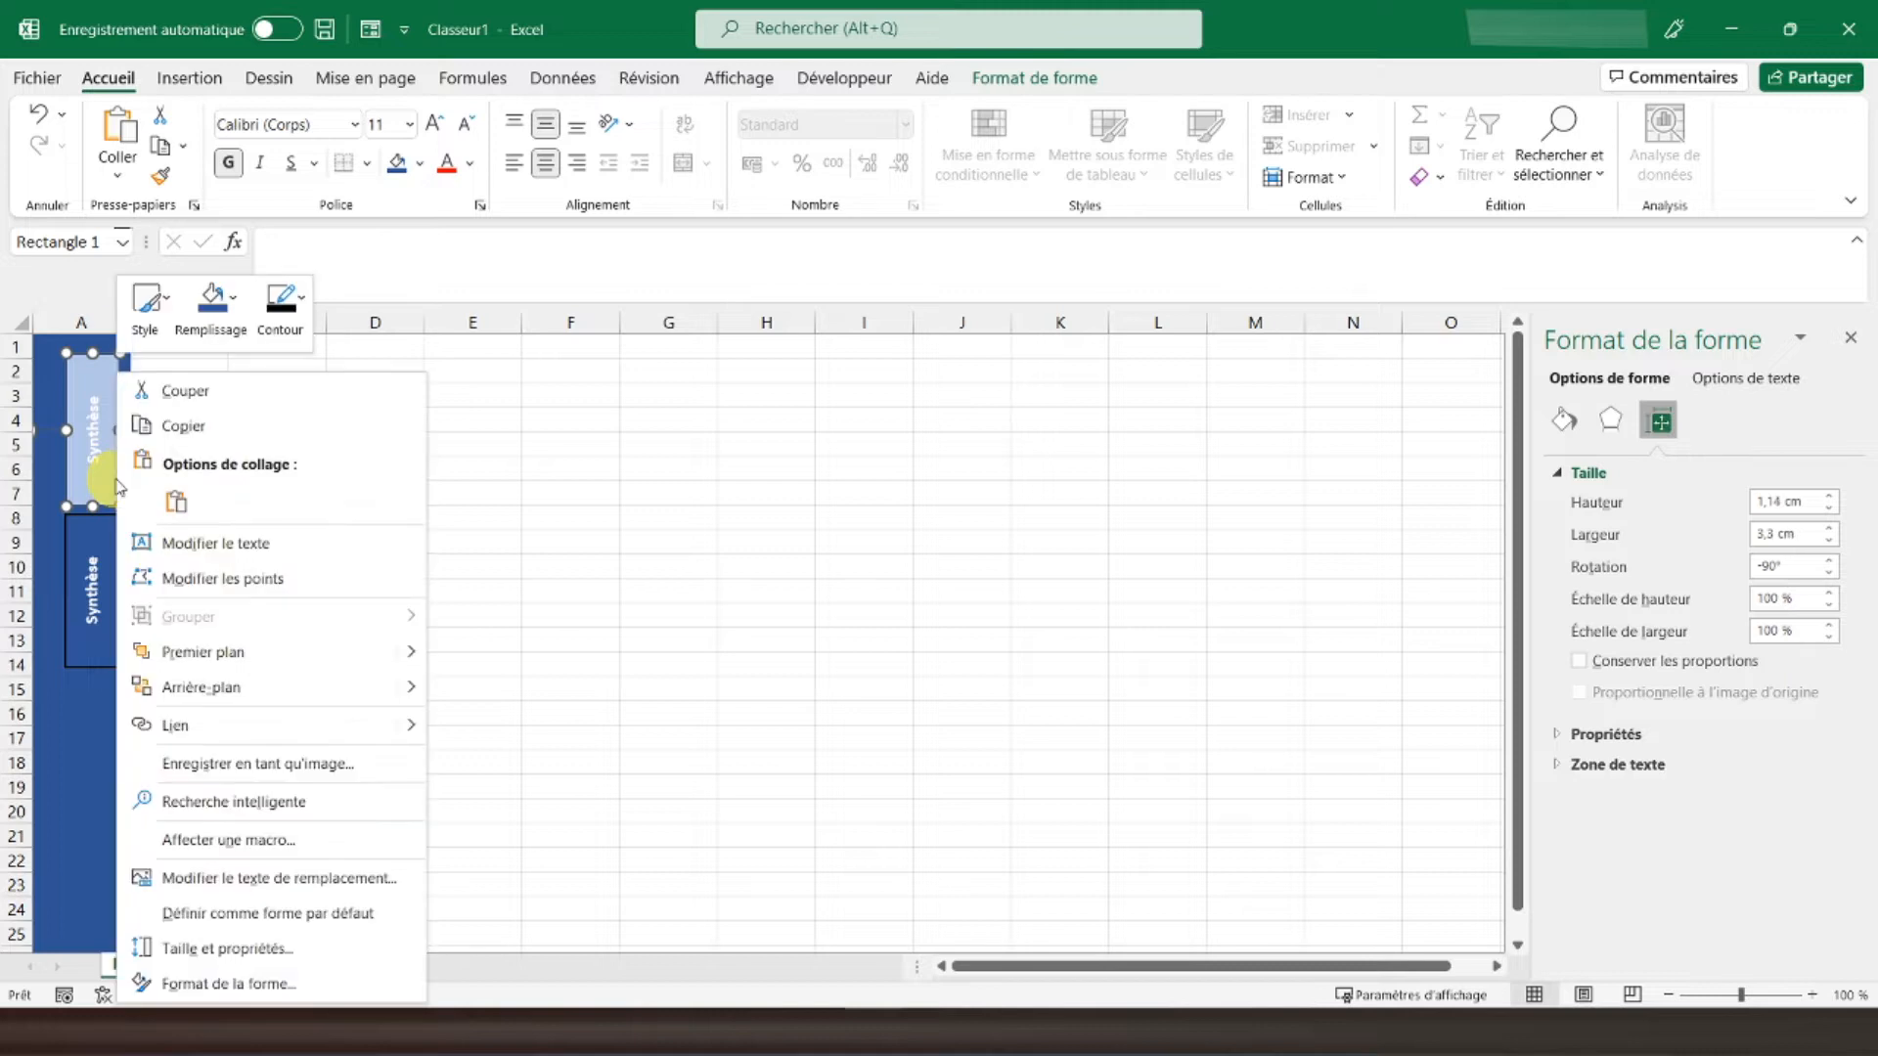
left_click(279, 311)
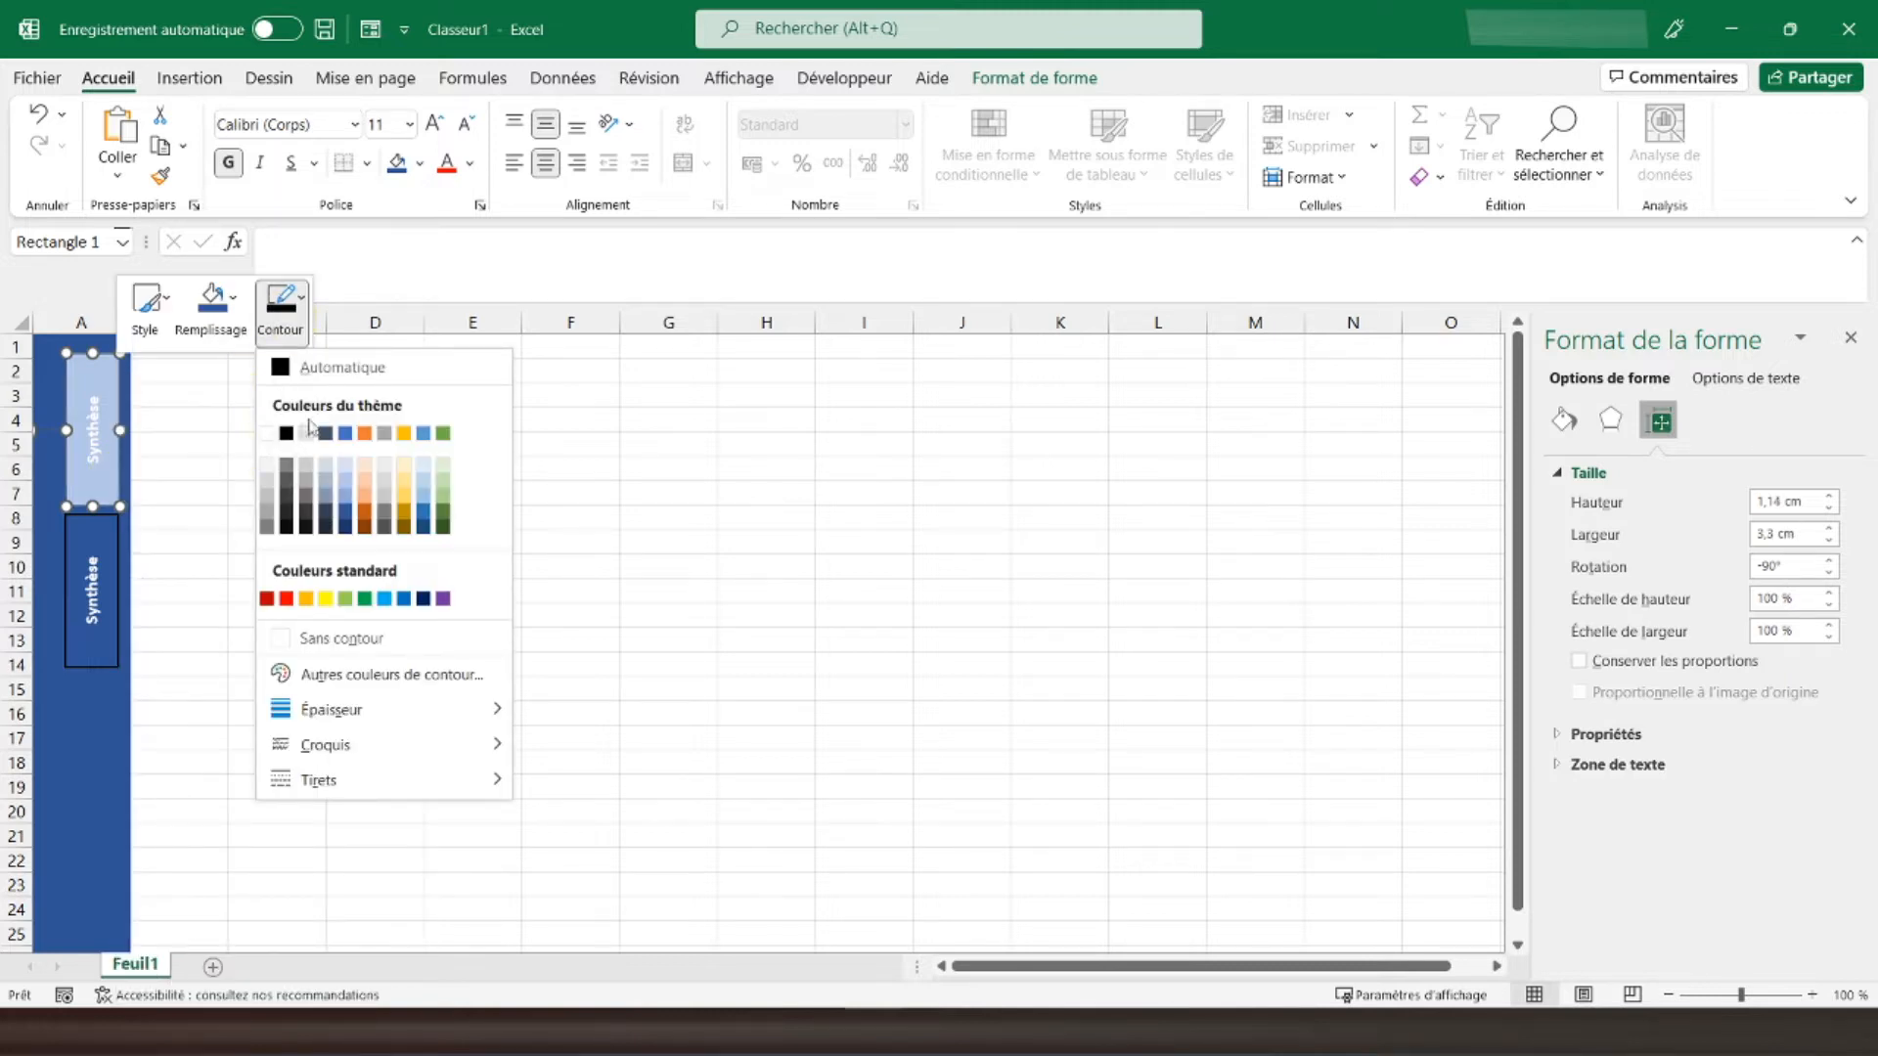
left_click(285, 436)
Step: Replace the text of the second rectangle in column A with "Contrats"
left_click(103, 611)
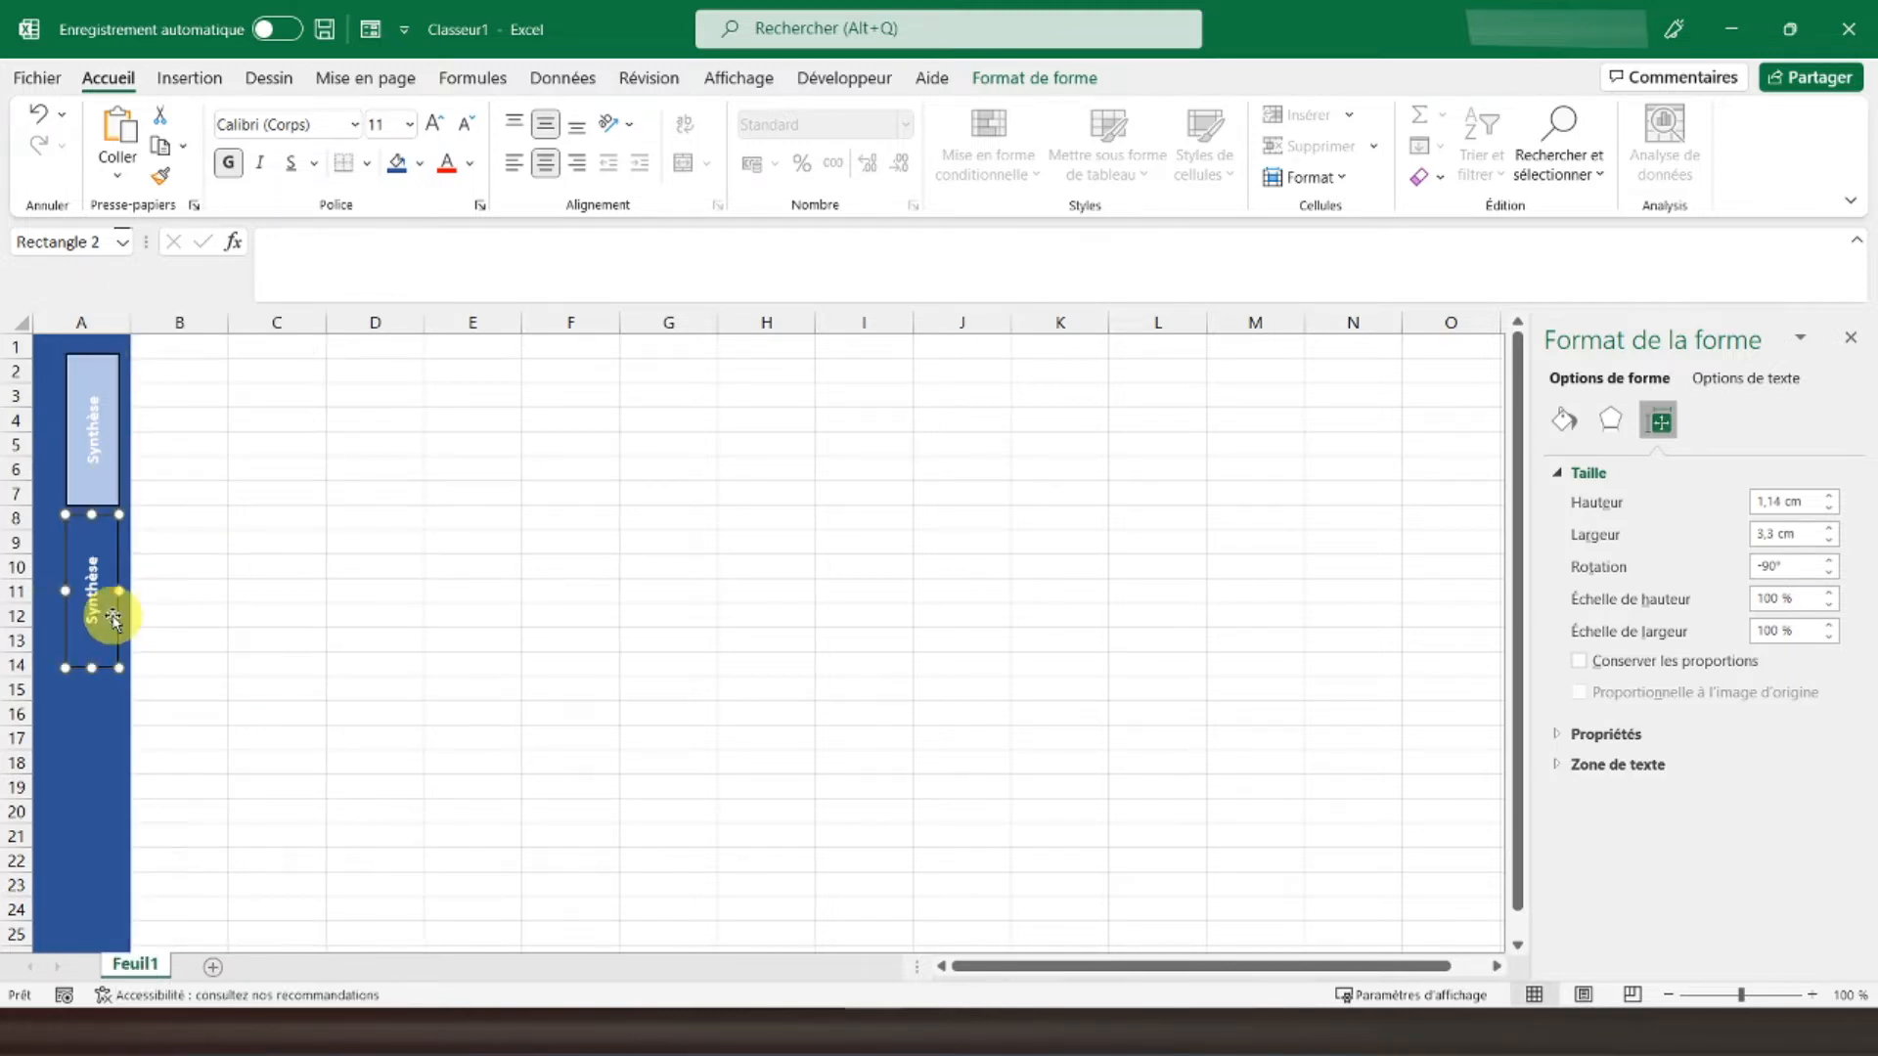
double_click(103, 611)
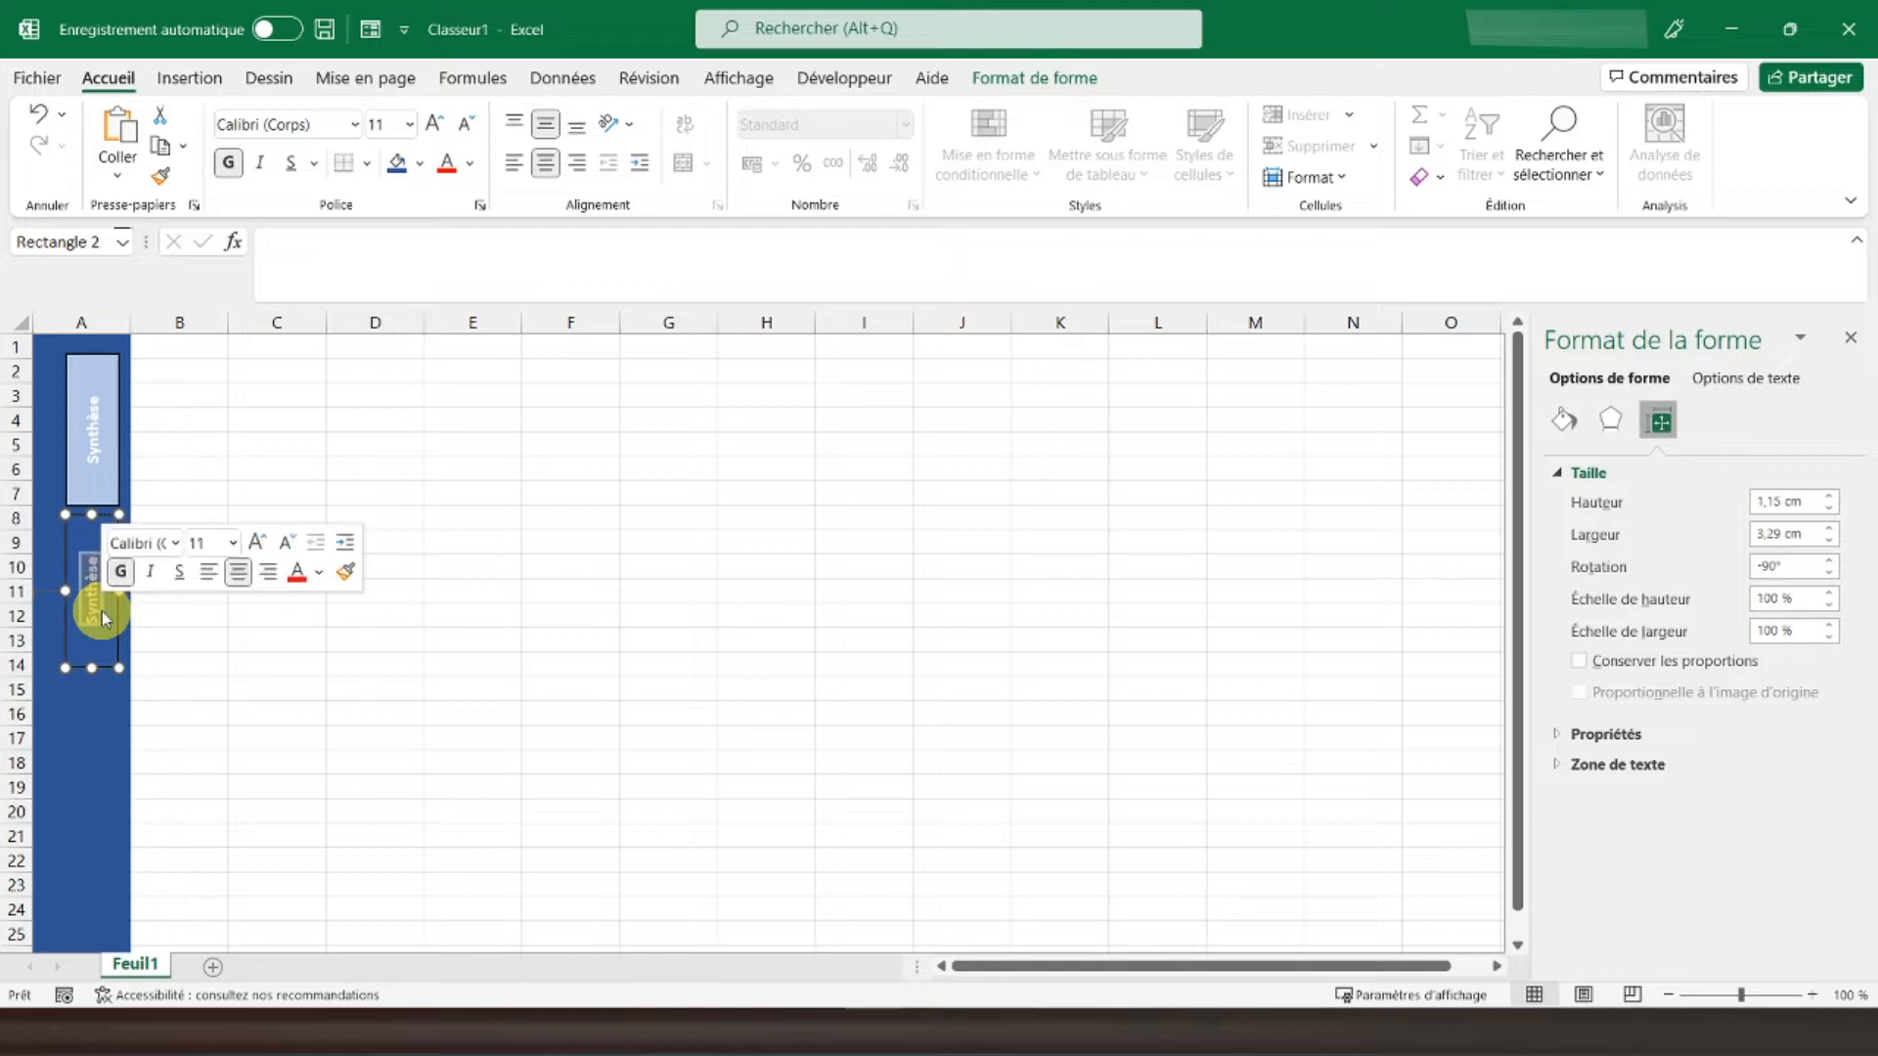
type("Contrat")
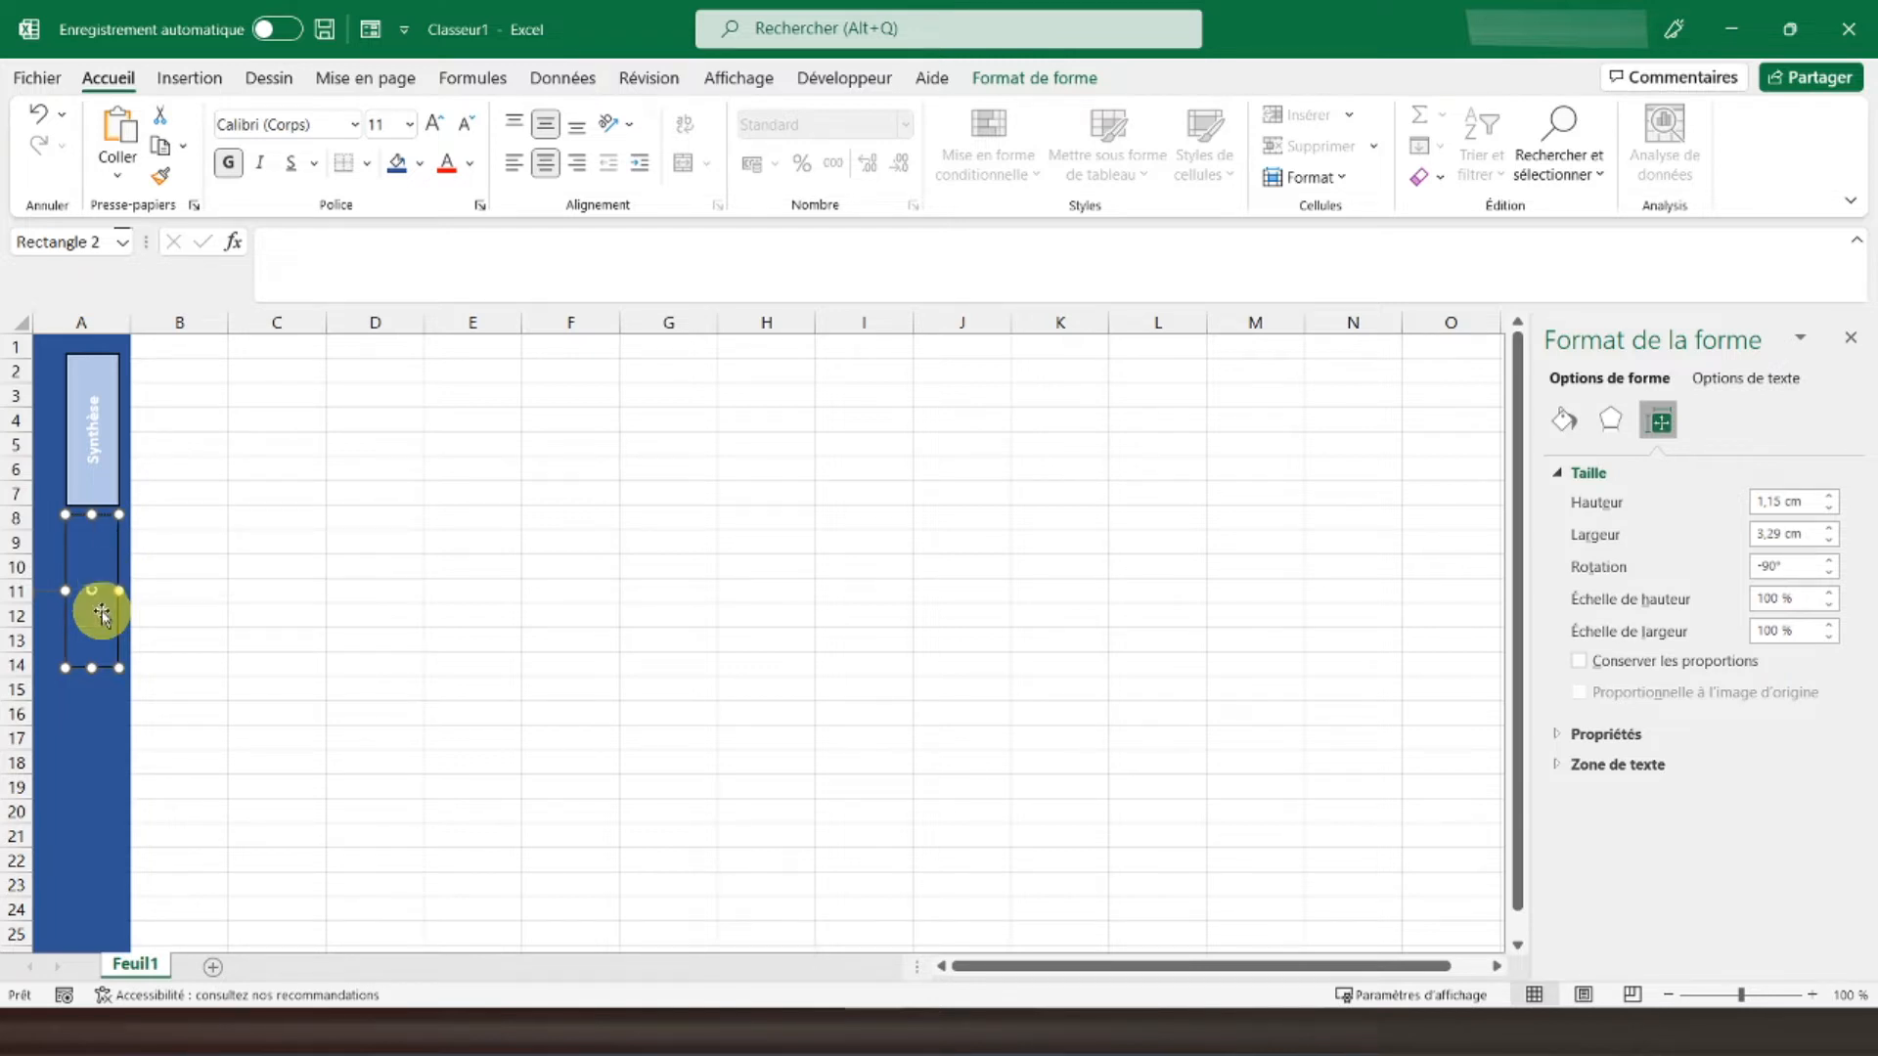
type("s")
Step: Paste a copy of the rectangle, label it "Paramètres" and place it below Contrats in column A over rows 15 to 21
left_click(84, 696)
key("ctrl+v")
double_click(58, 748)
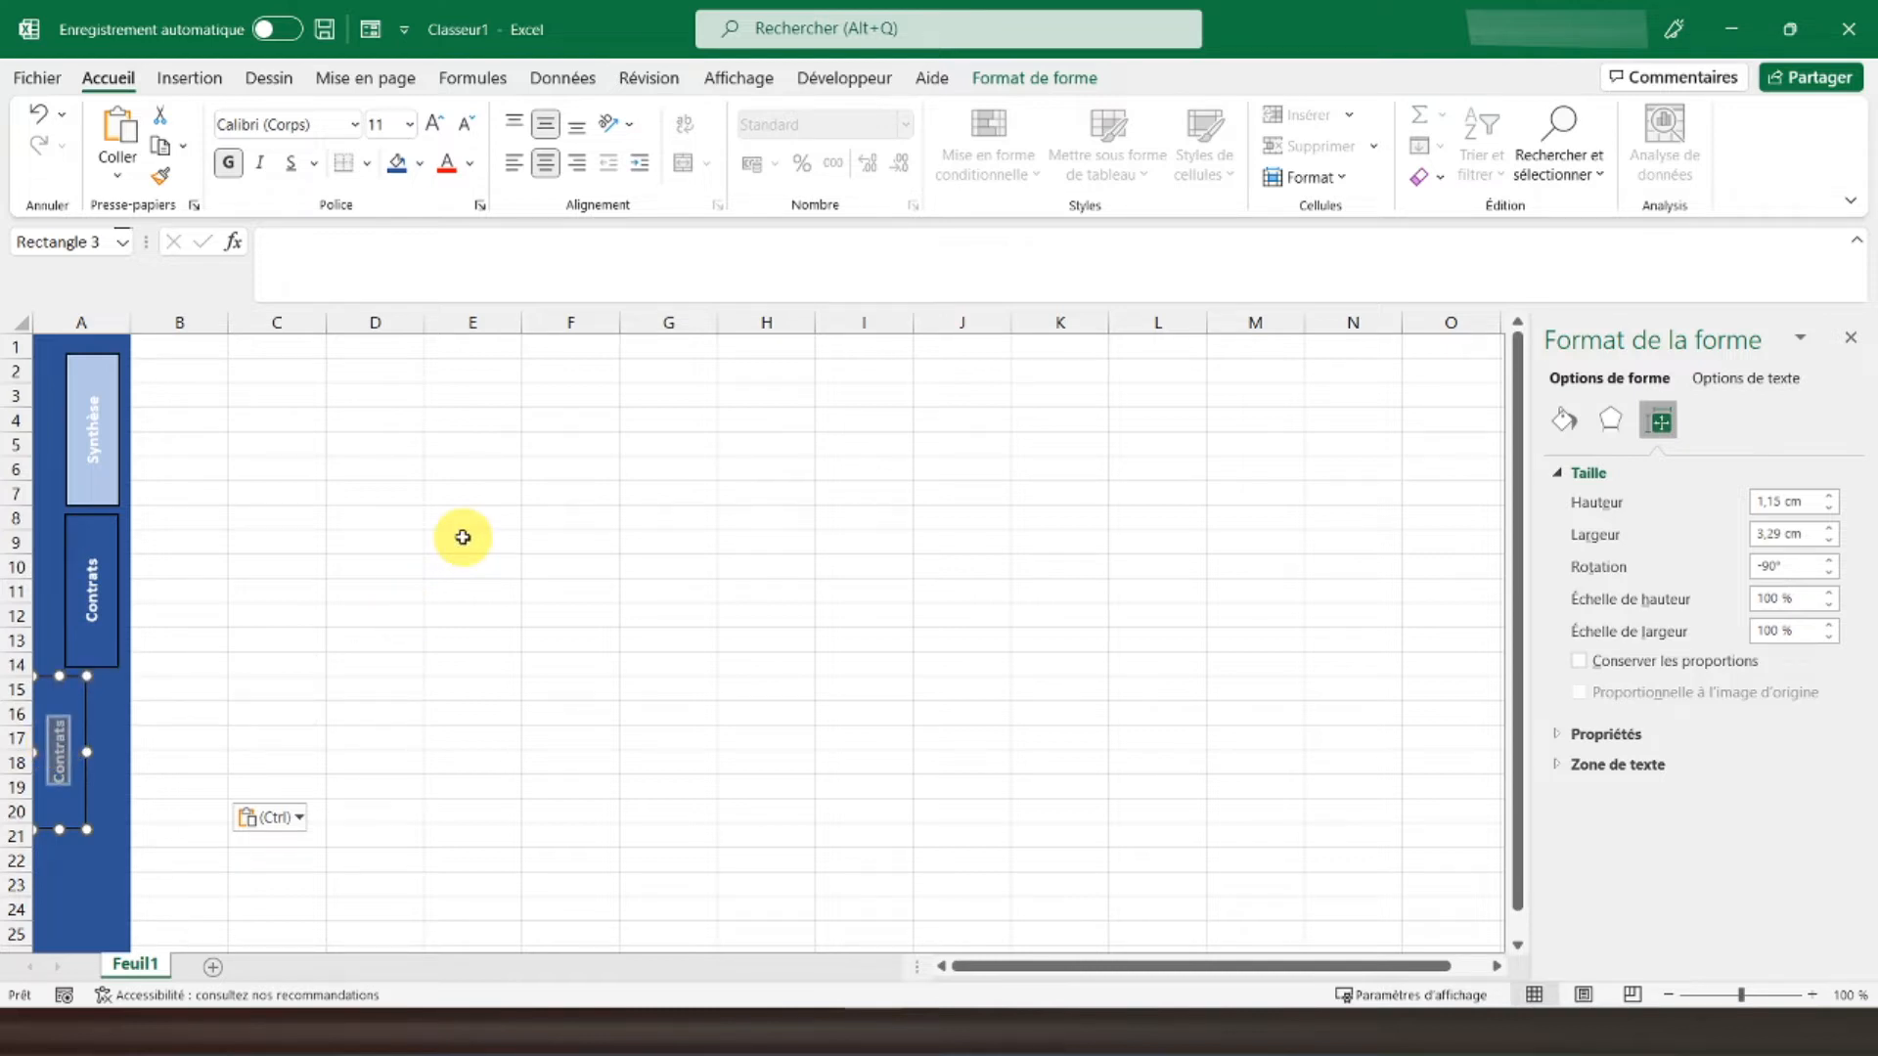
type("Pil")
type("amètres")
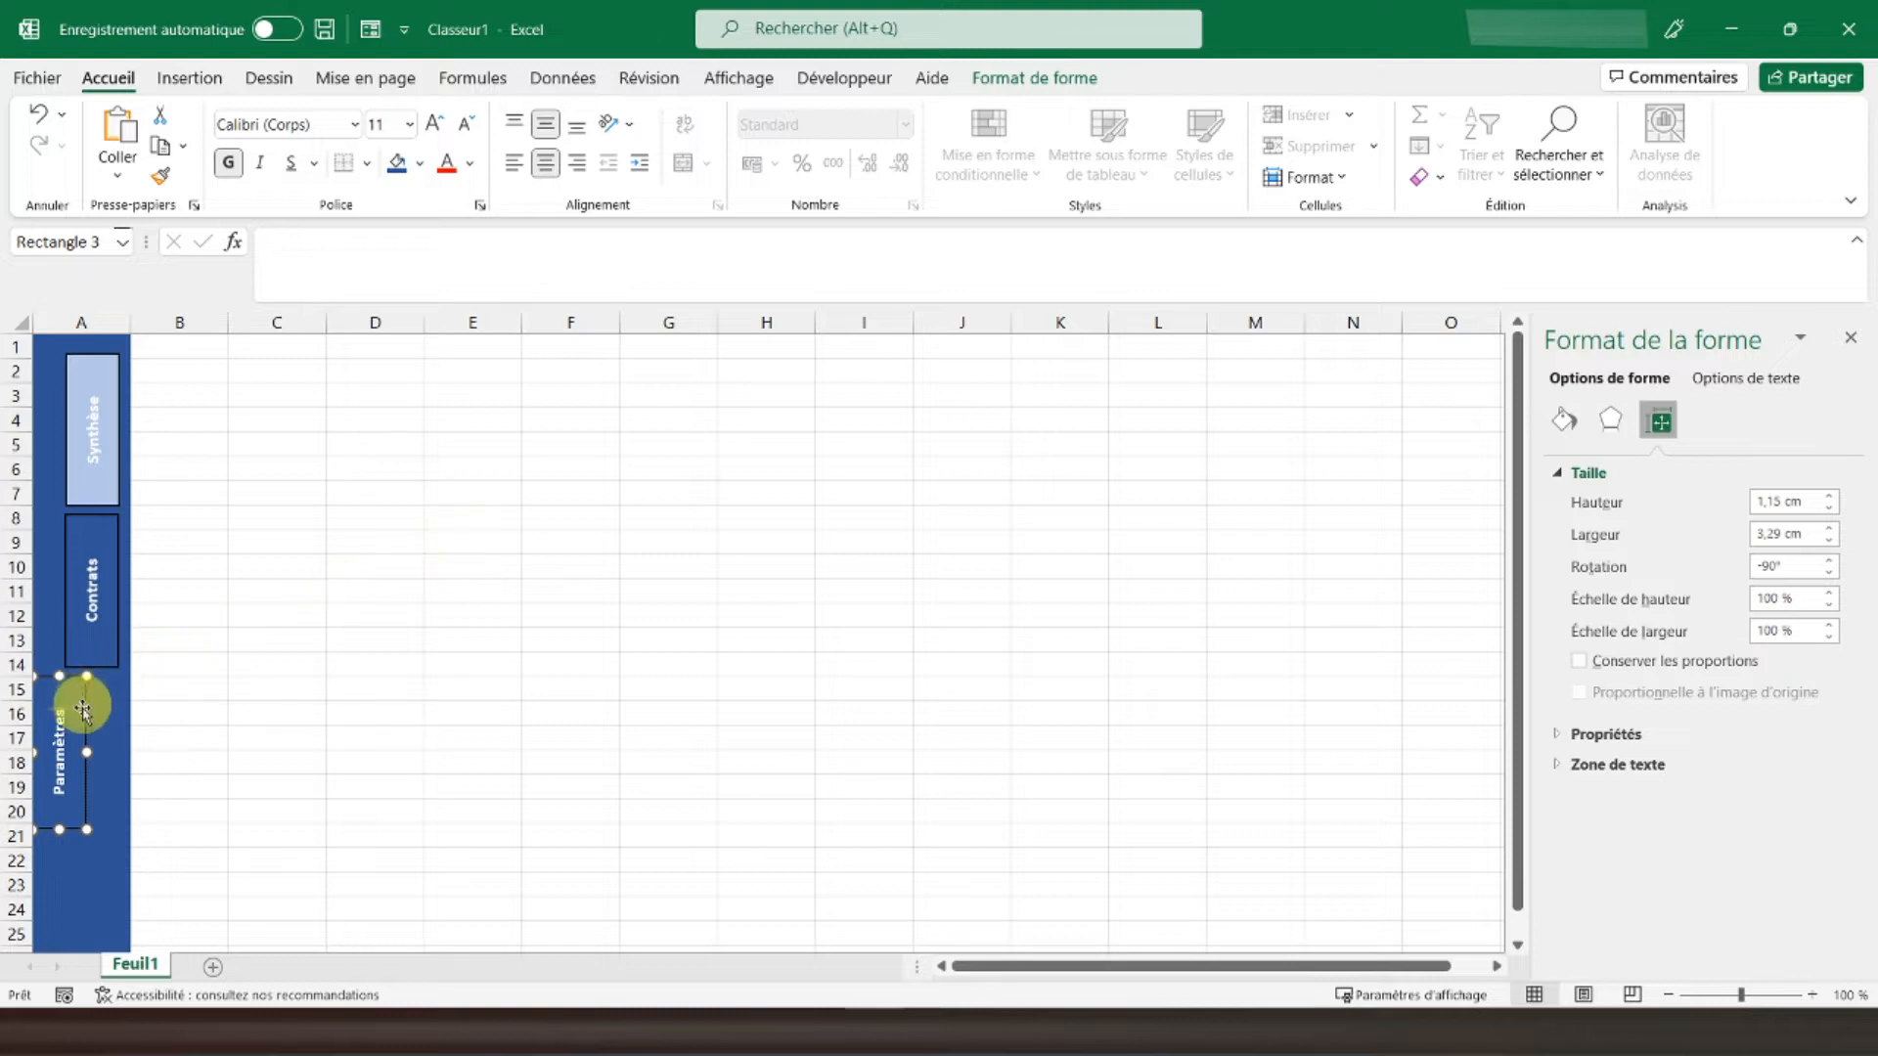
left_click_drag(78, 706, 116, 724)
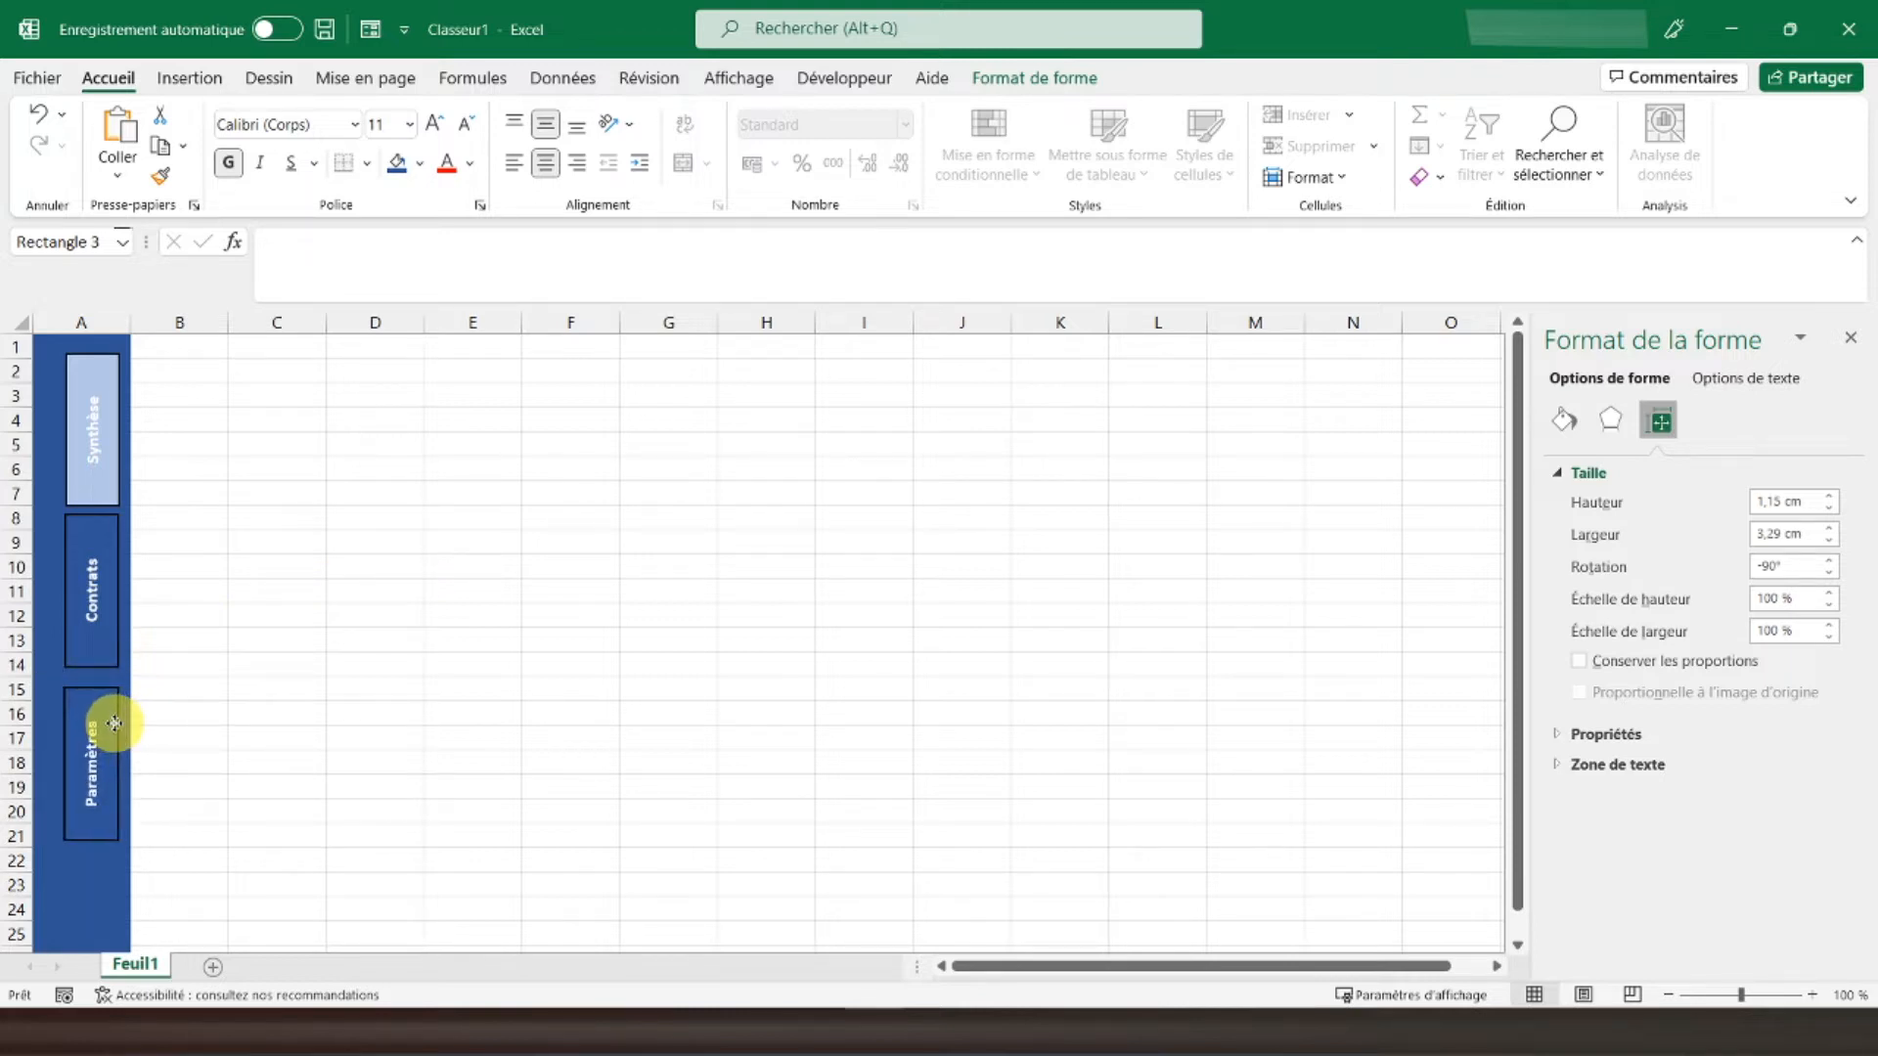
Step: Centre the Synthèse, Contrats and Paramètres rectangles on each other and distribute them vertically
left_click(103, 634, "shift")
left_click(86, 473, "shift")
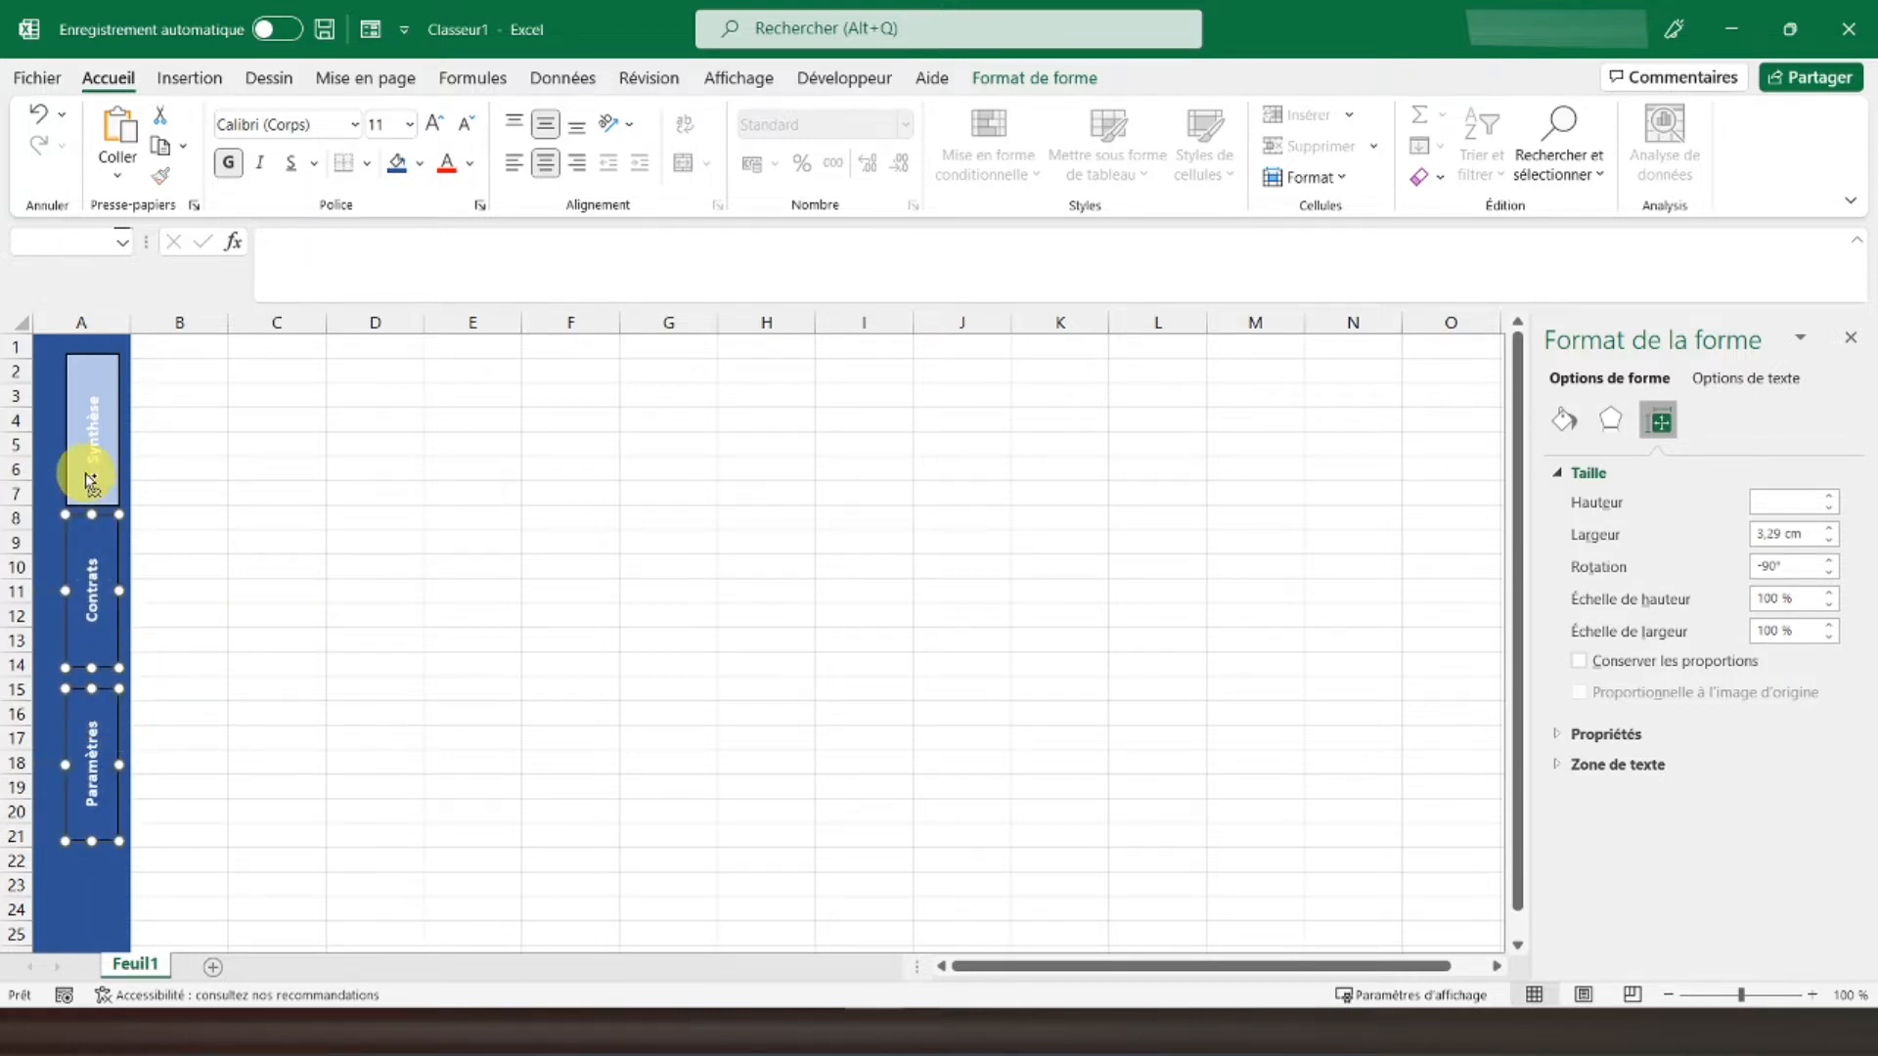
left_click(344, 86)
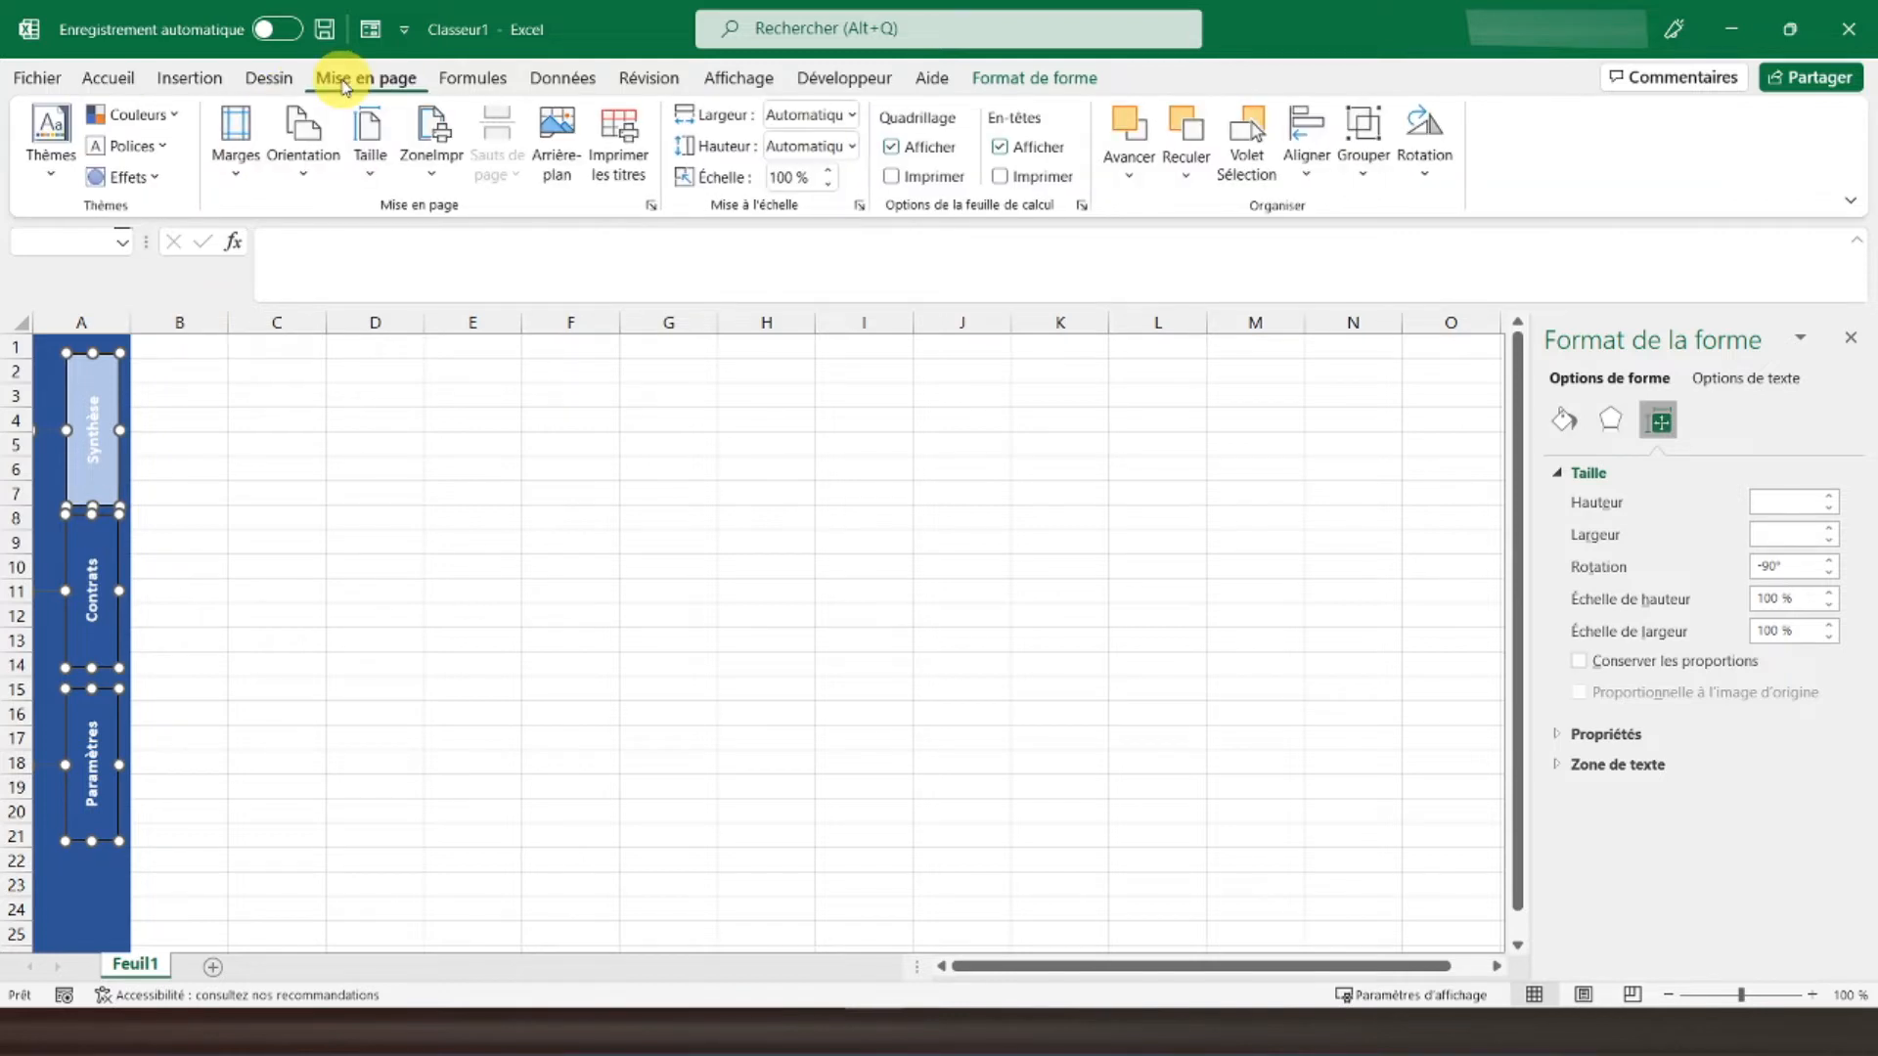
left_click(1294, 179)
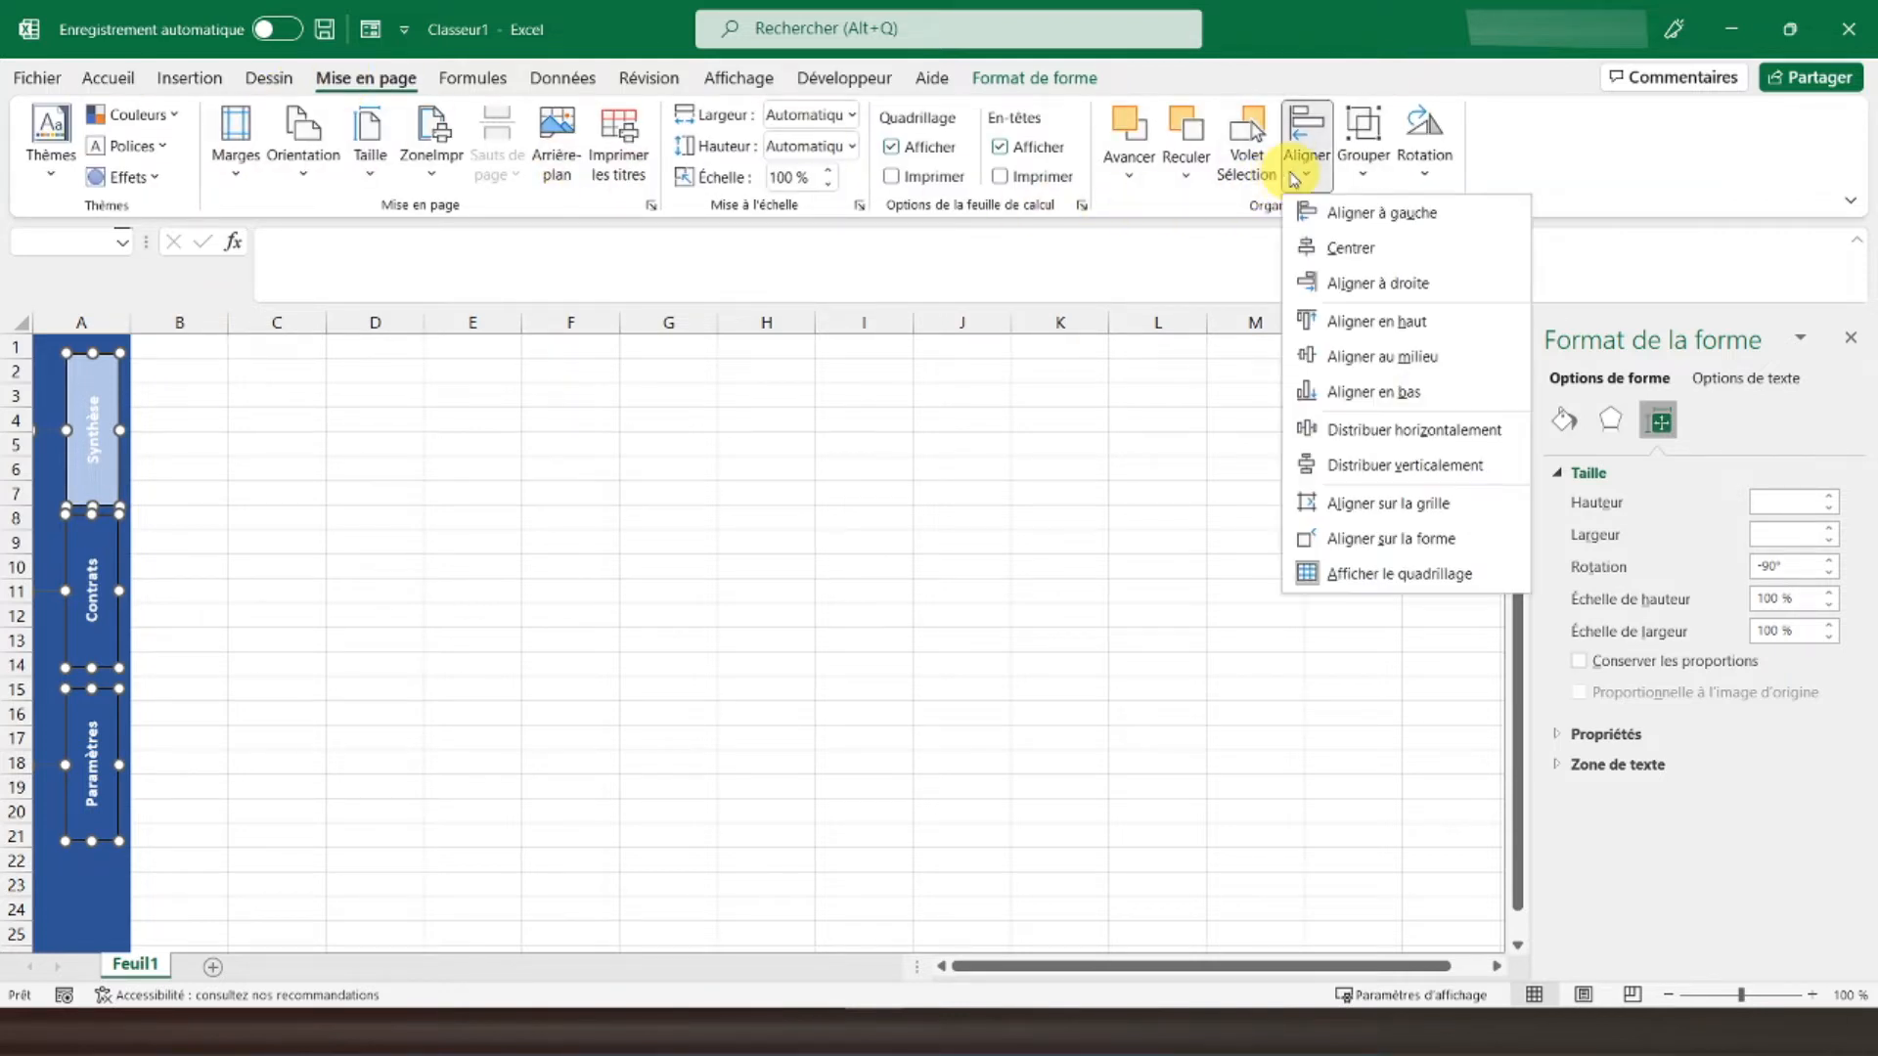
left_click(1350, 248)
left_click(1315, 179)
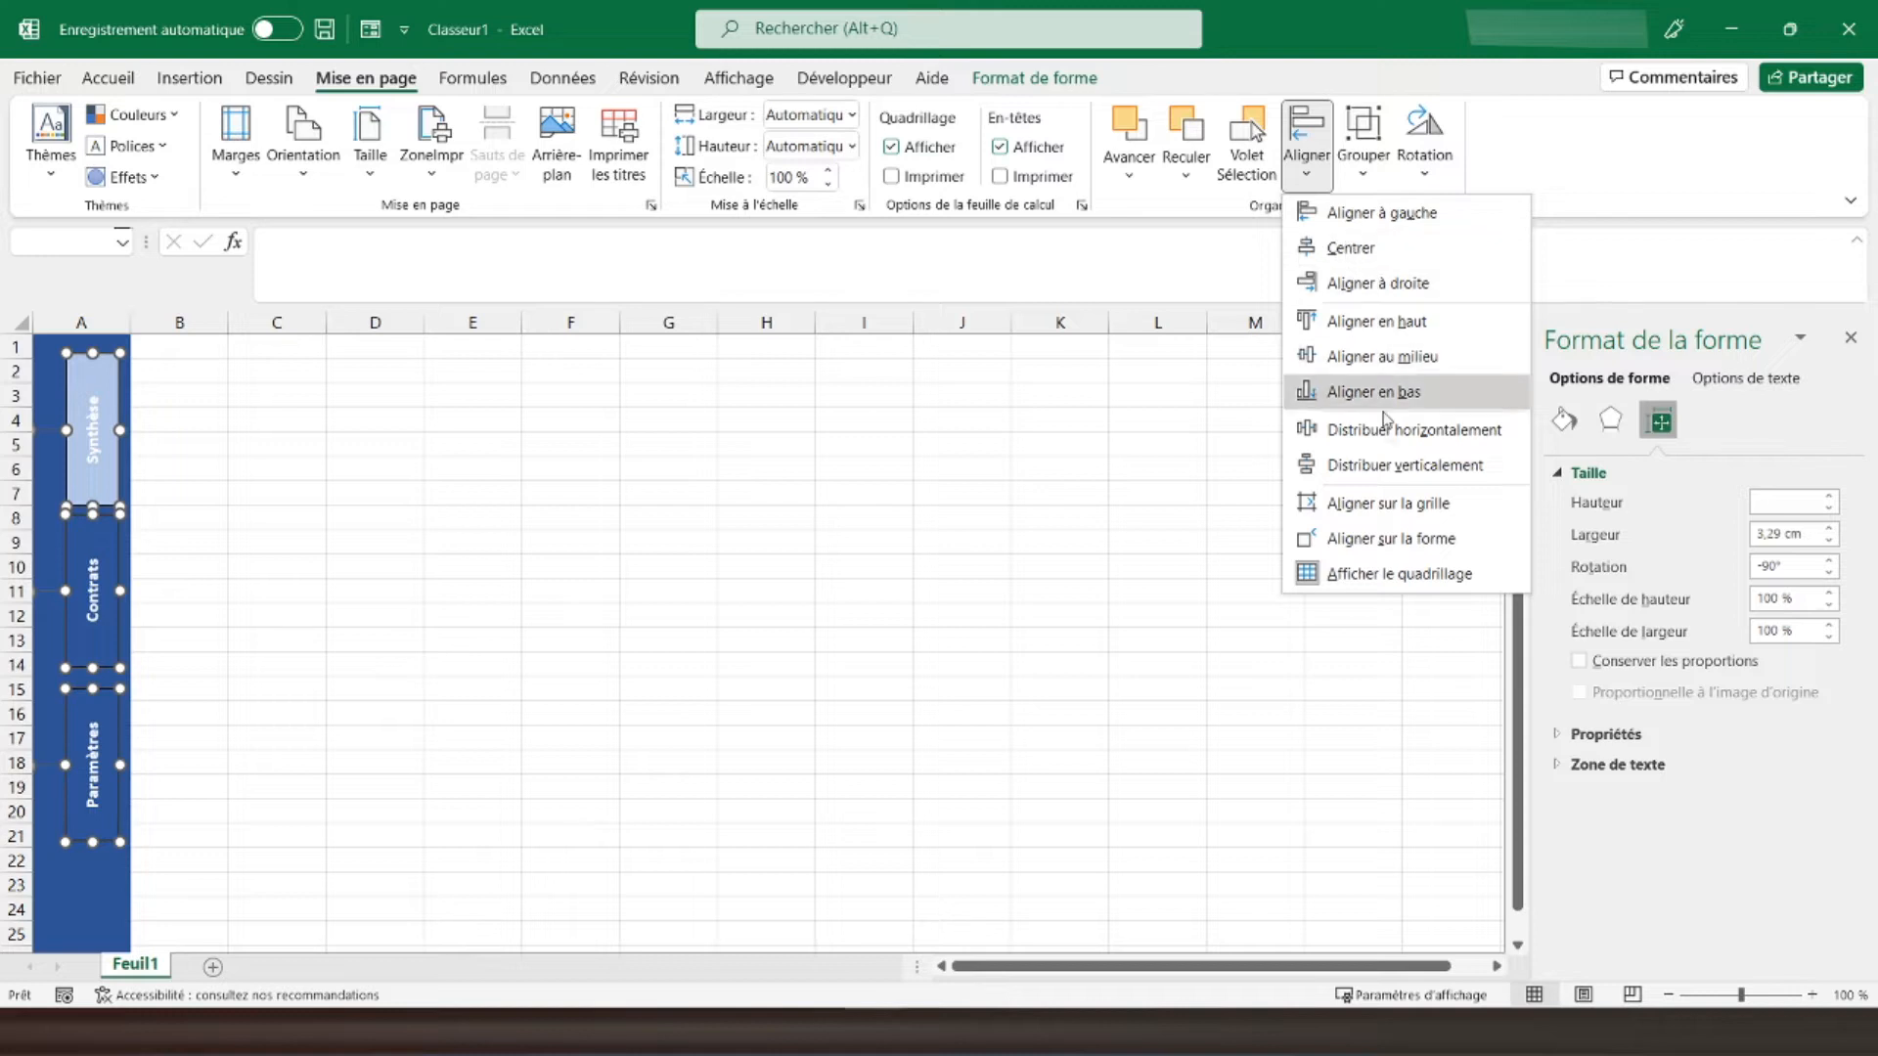
left_click(1389, 465)
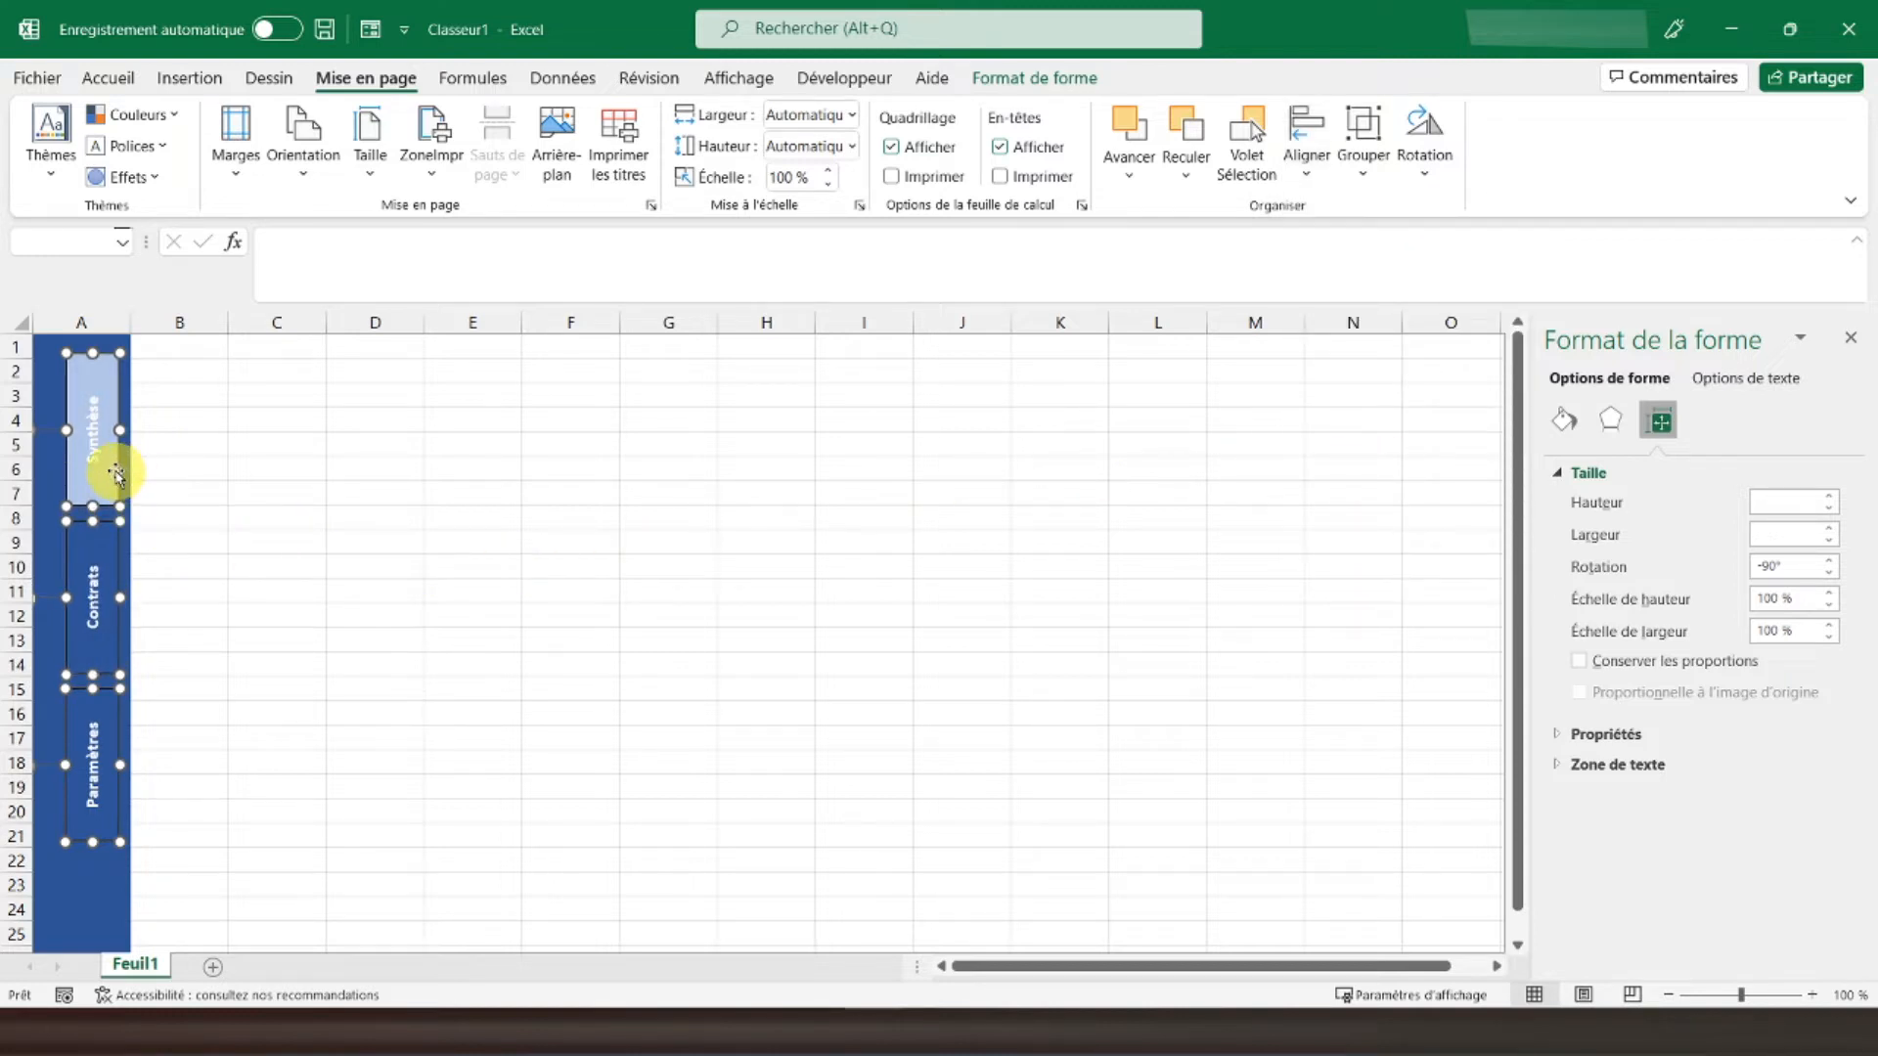
left_click(185, 482)
Step: Add a hyperlink to the Synthèse rectangle pointing to cell A1 of the sheet Feuil1 in this document
left_click(107, 476)
right_click(107, 476)
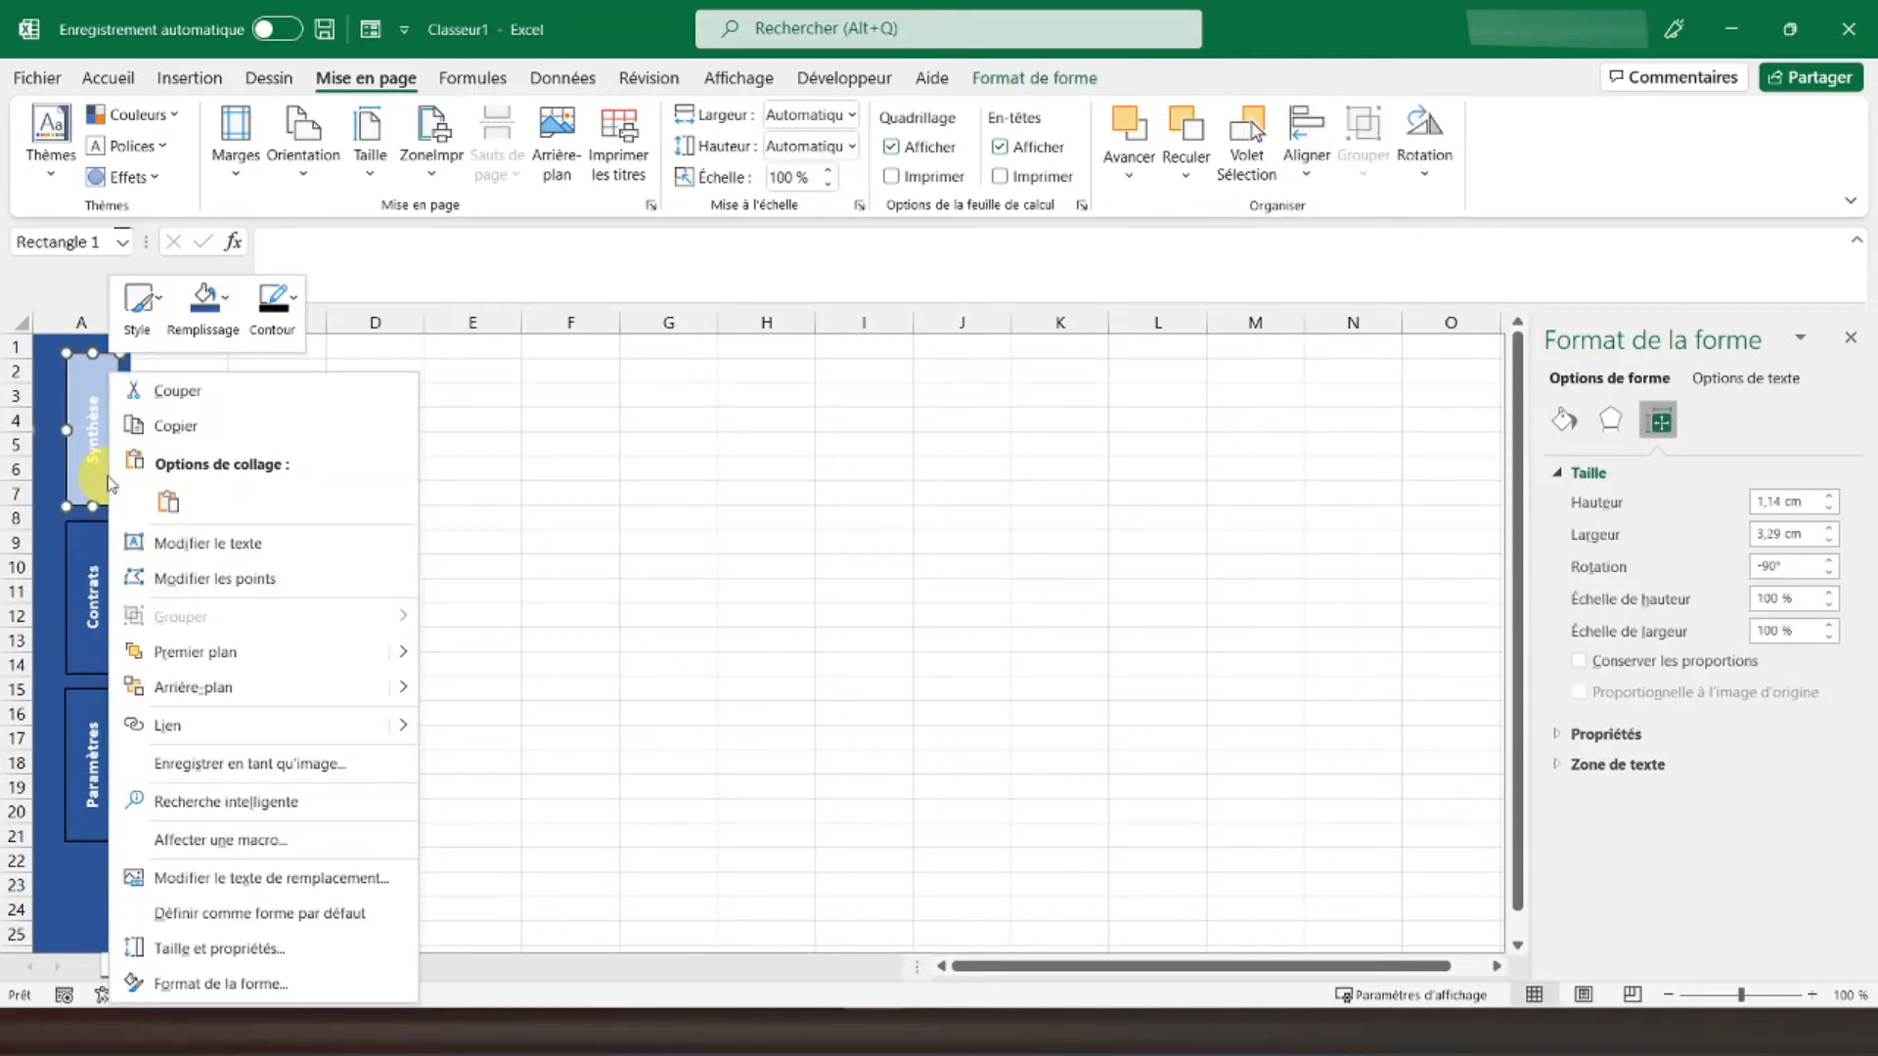
key("Escape")
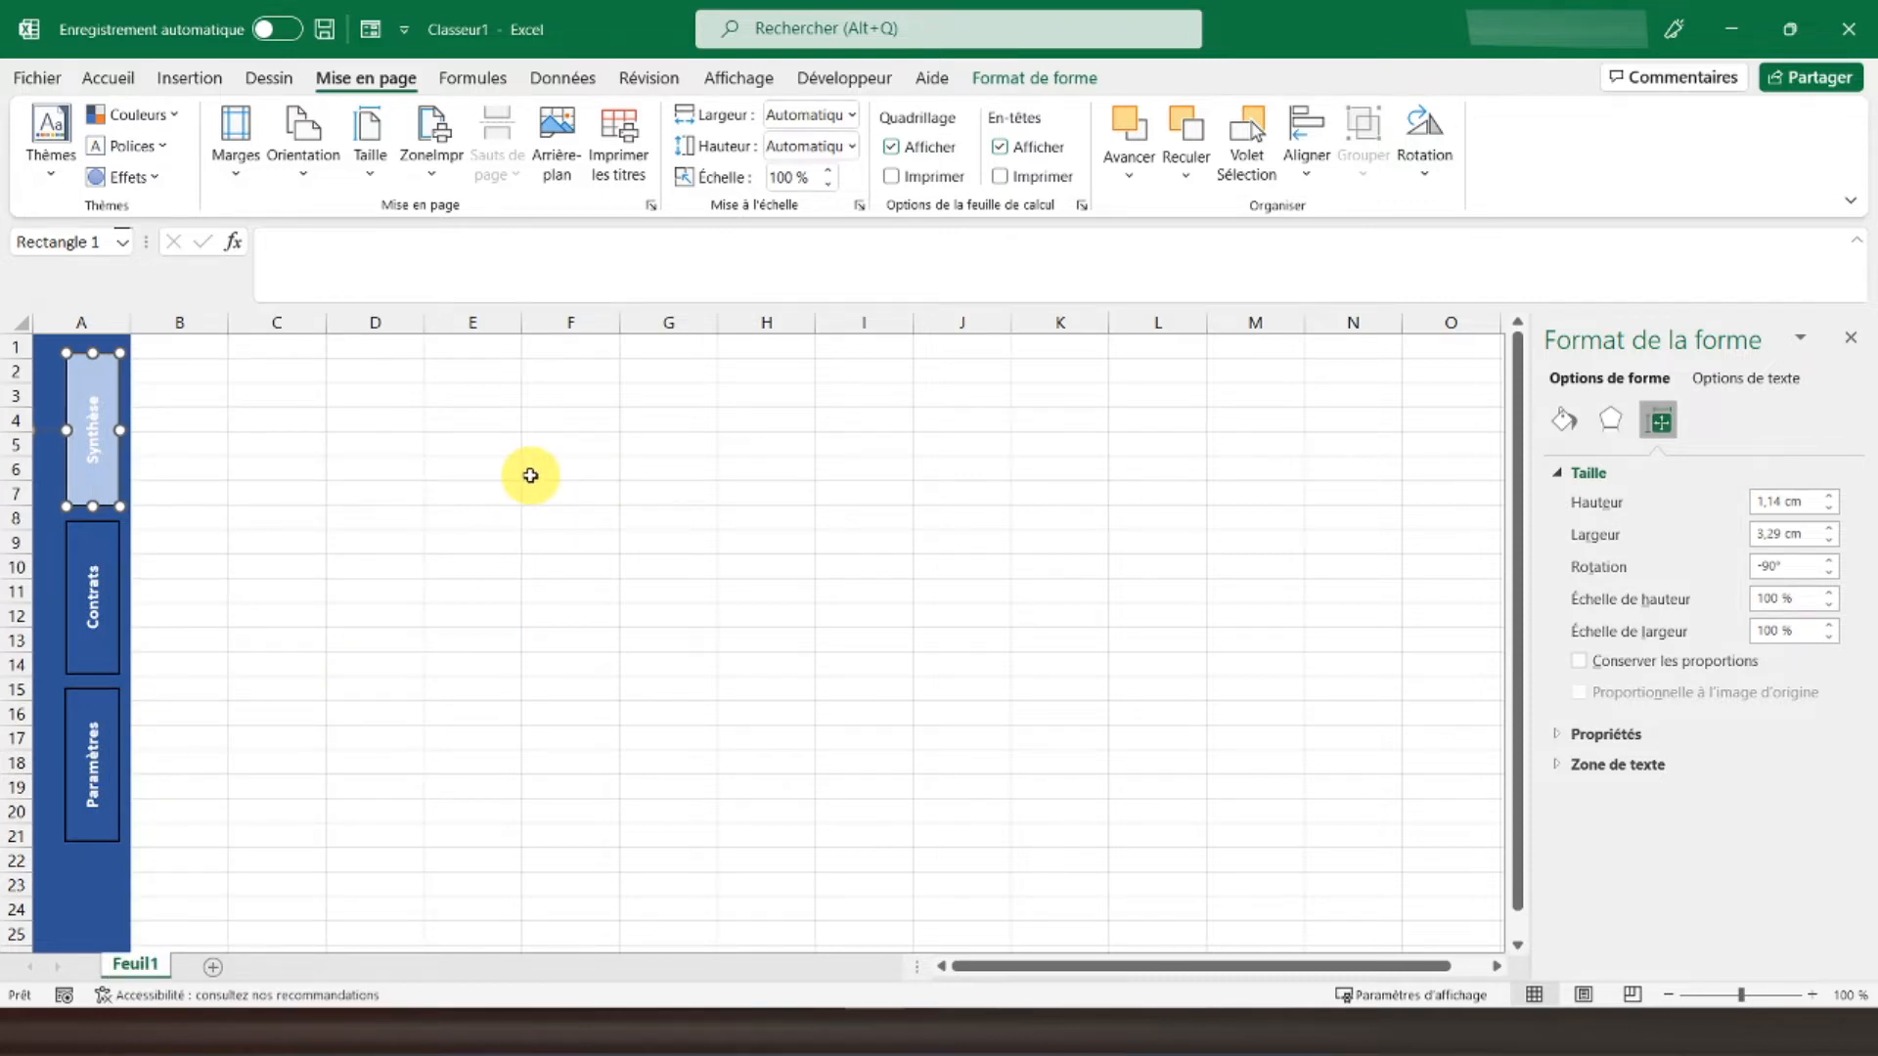
key("ctrl+k")
left_click(196, 504)
left_click(327, 502)
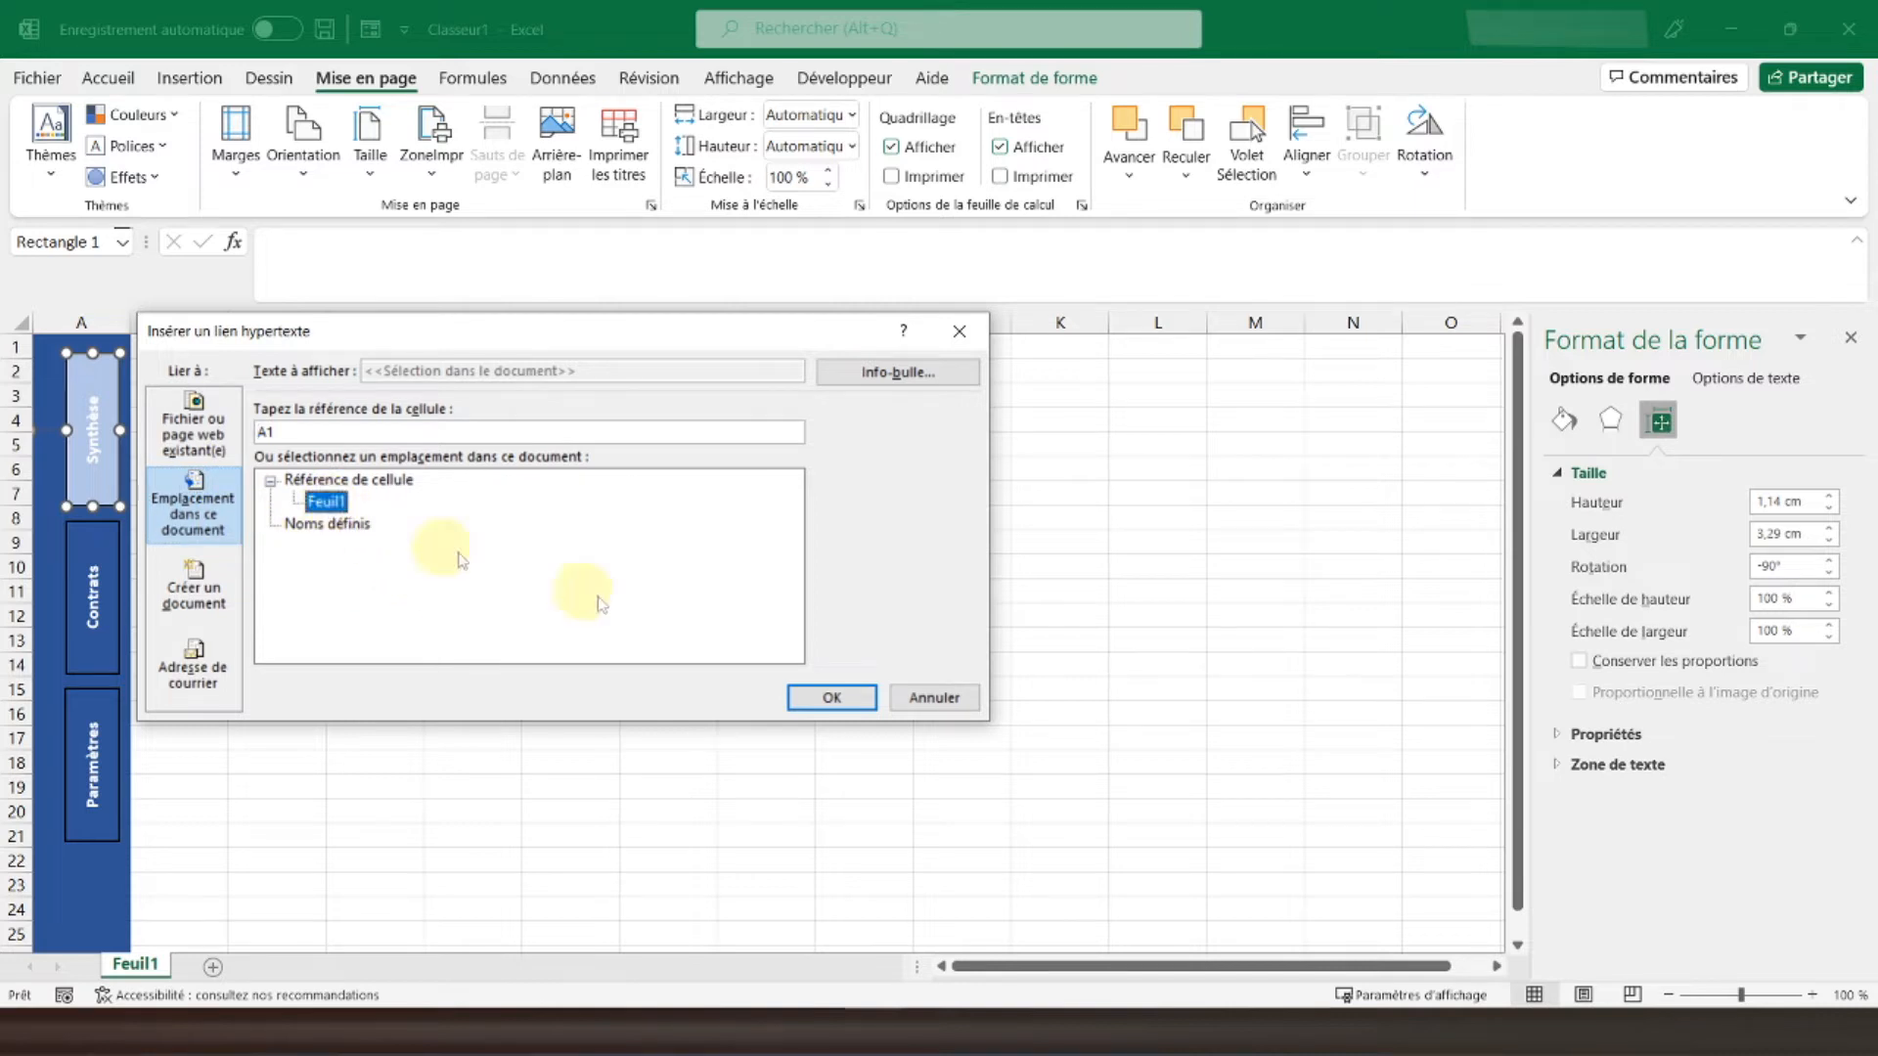
left_click(831, 699)
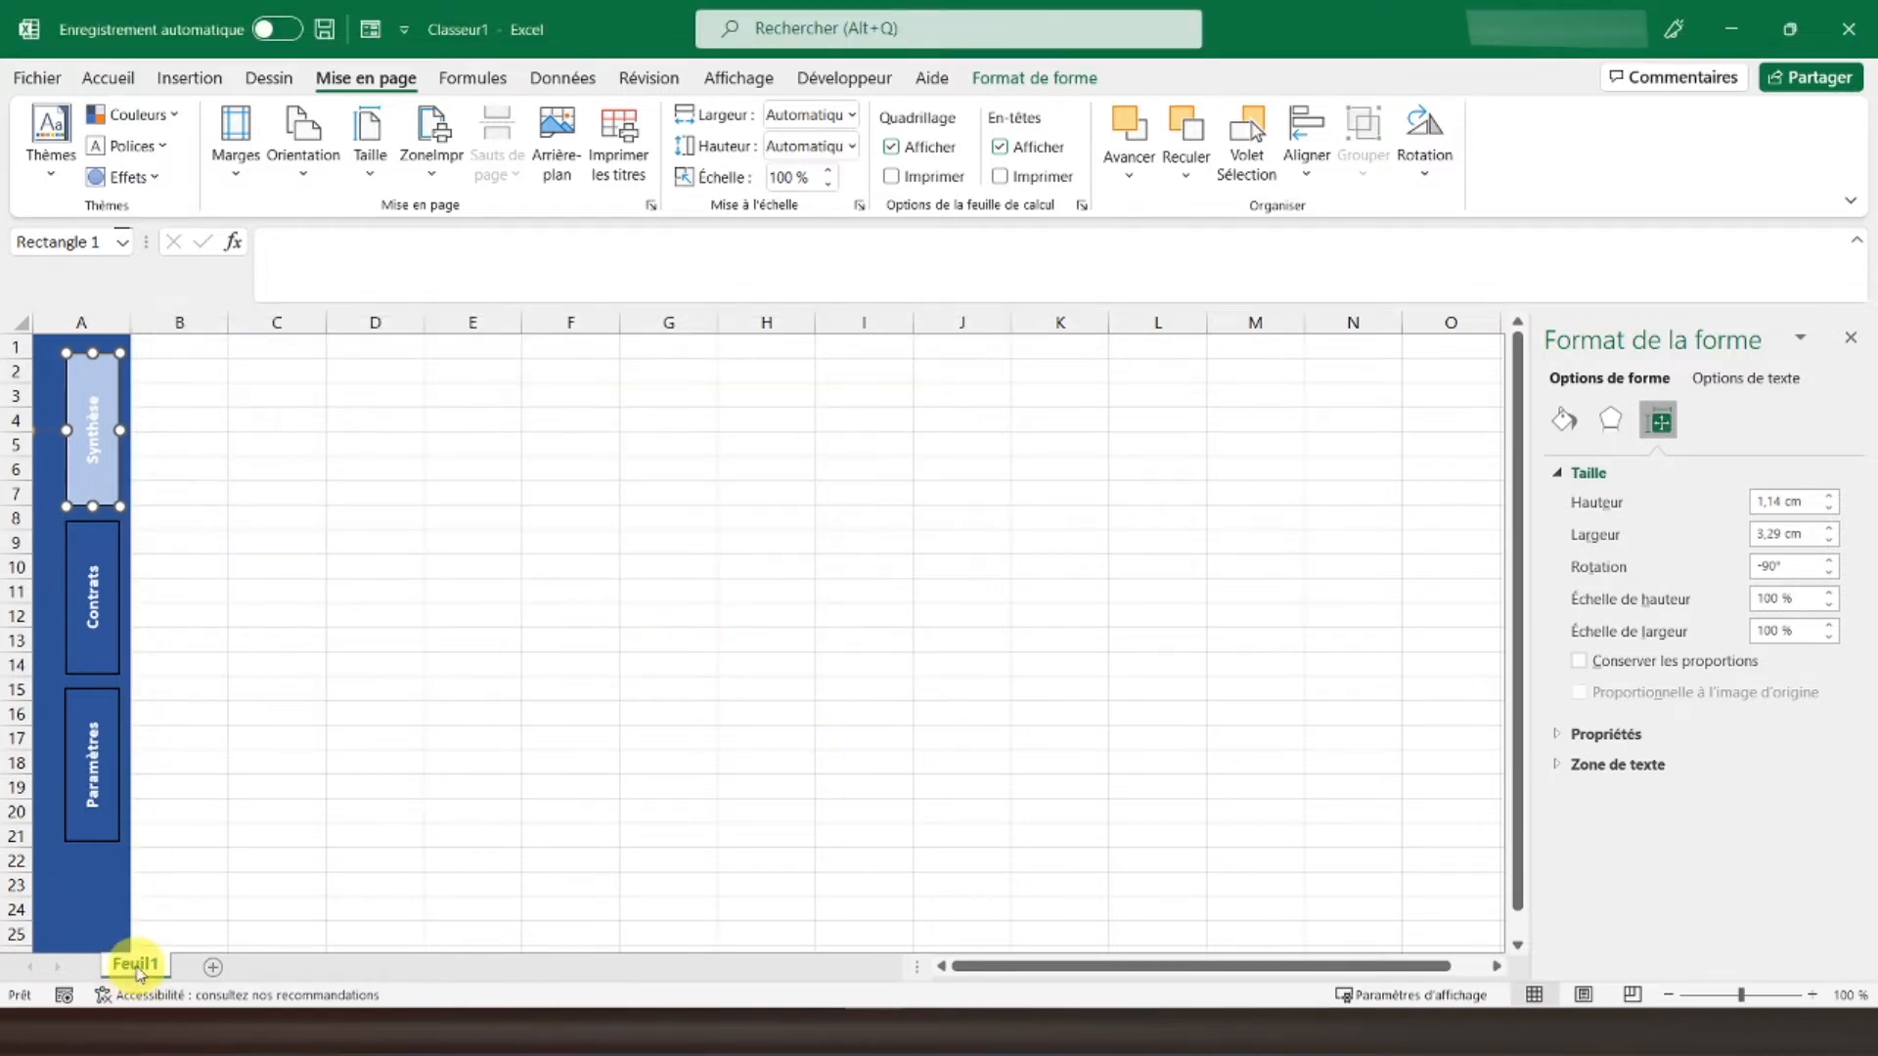
Step: Rename the sheet Feuil1 as "Synthèse des contrats" and add a second sheet named "Contrats"
left_click(137, 966)
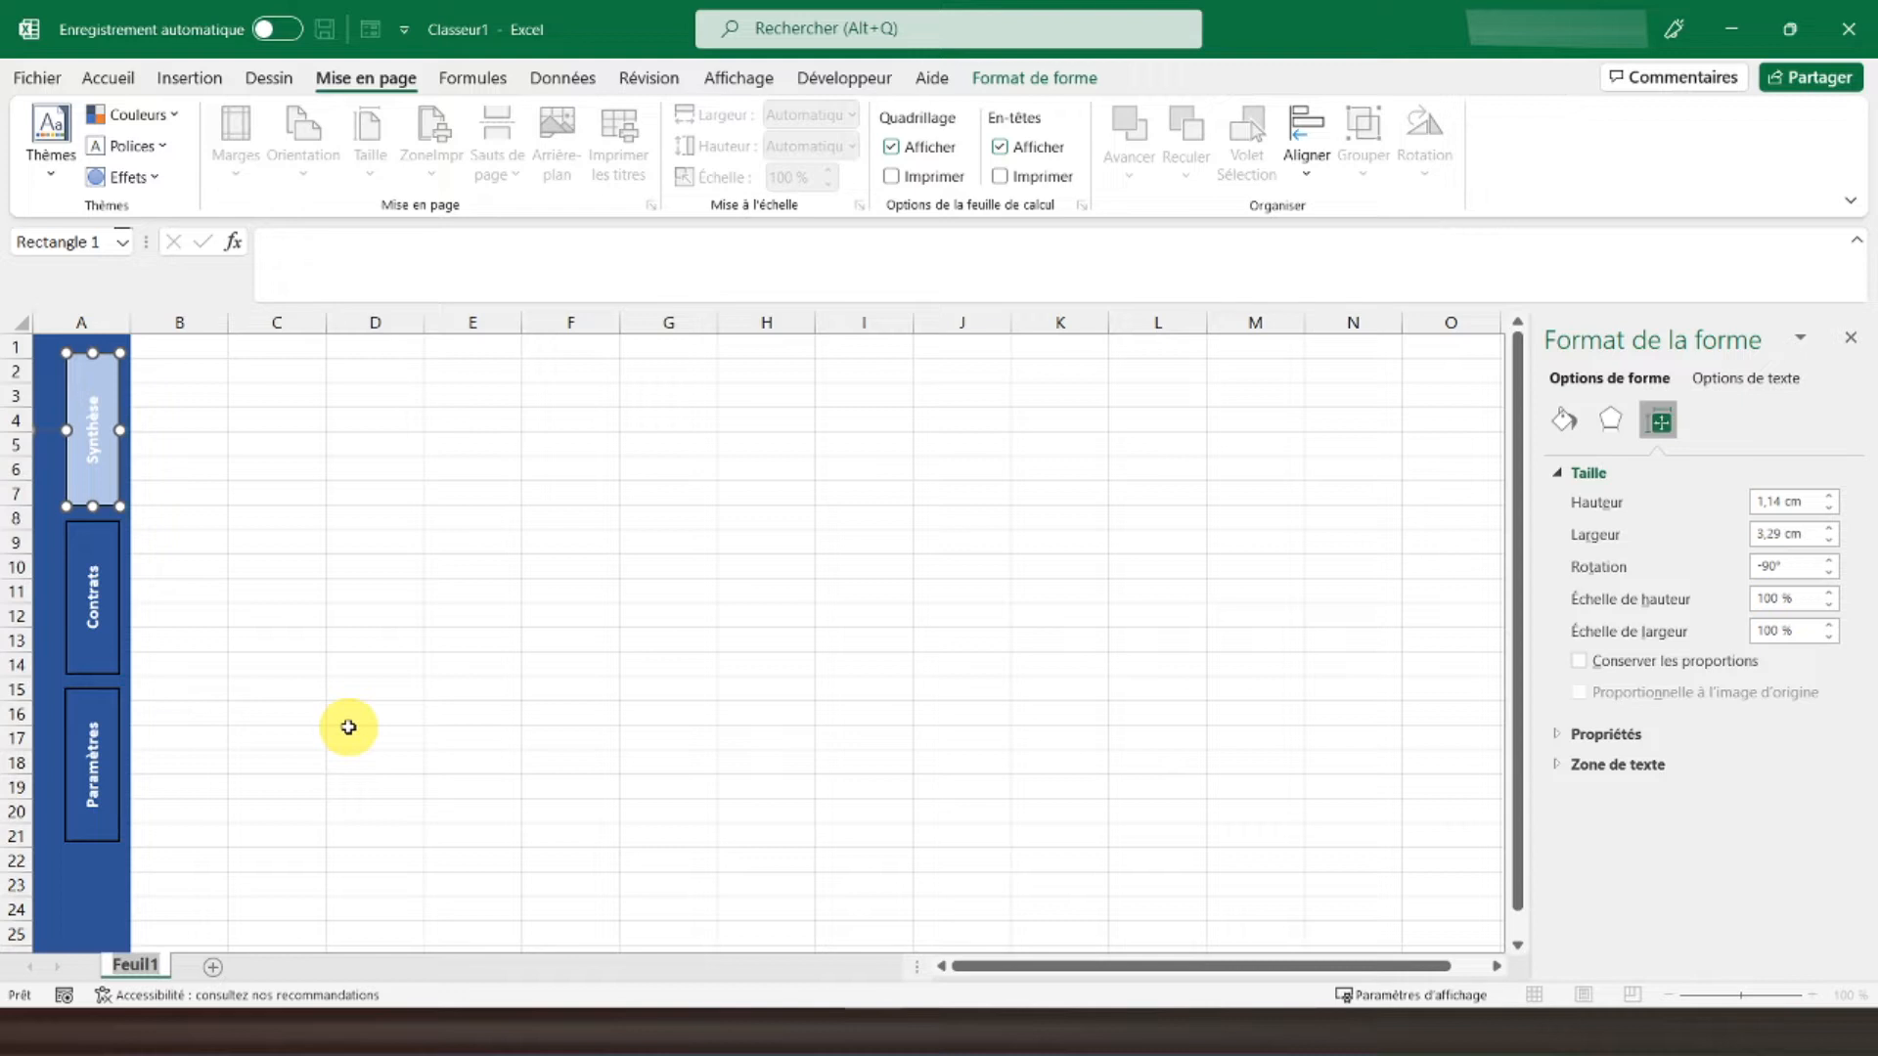
type("Synthèse des contrats")
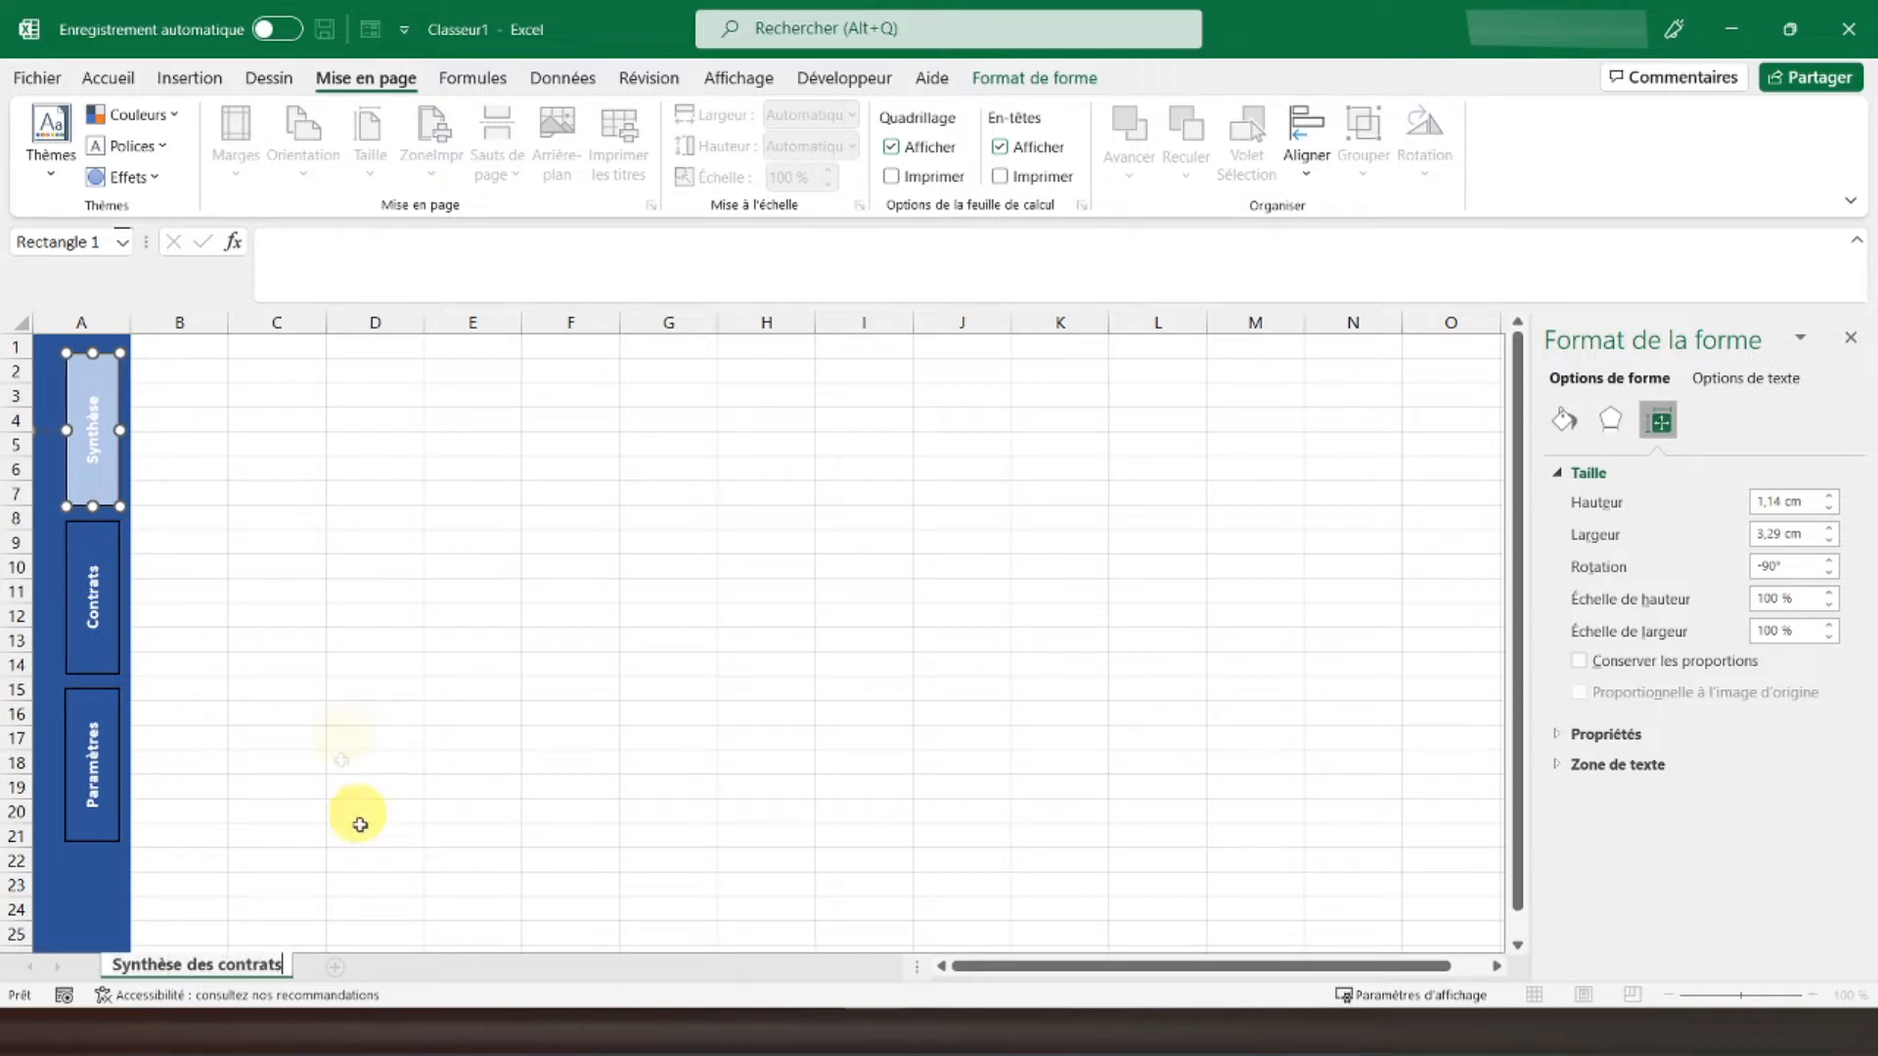
left_click(339, 971)
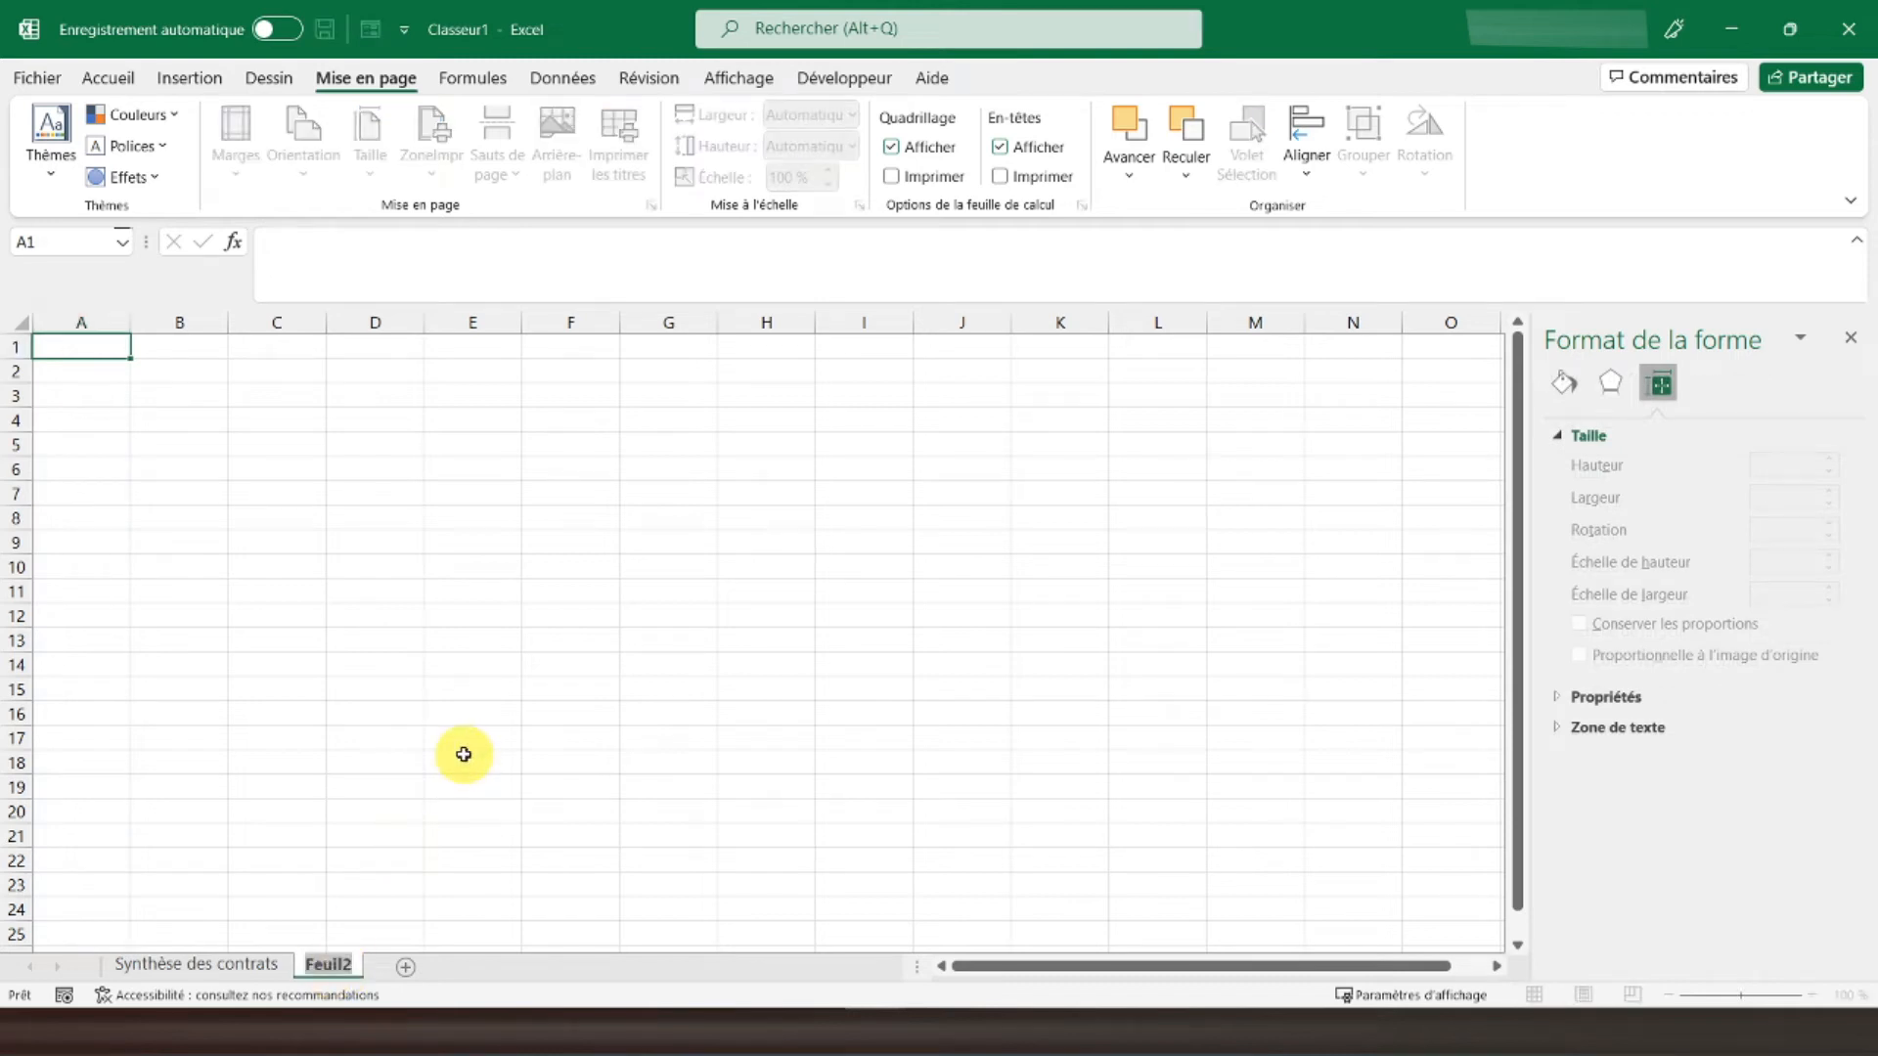
type("Contrats")
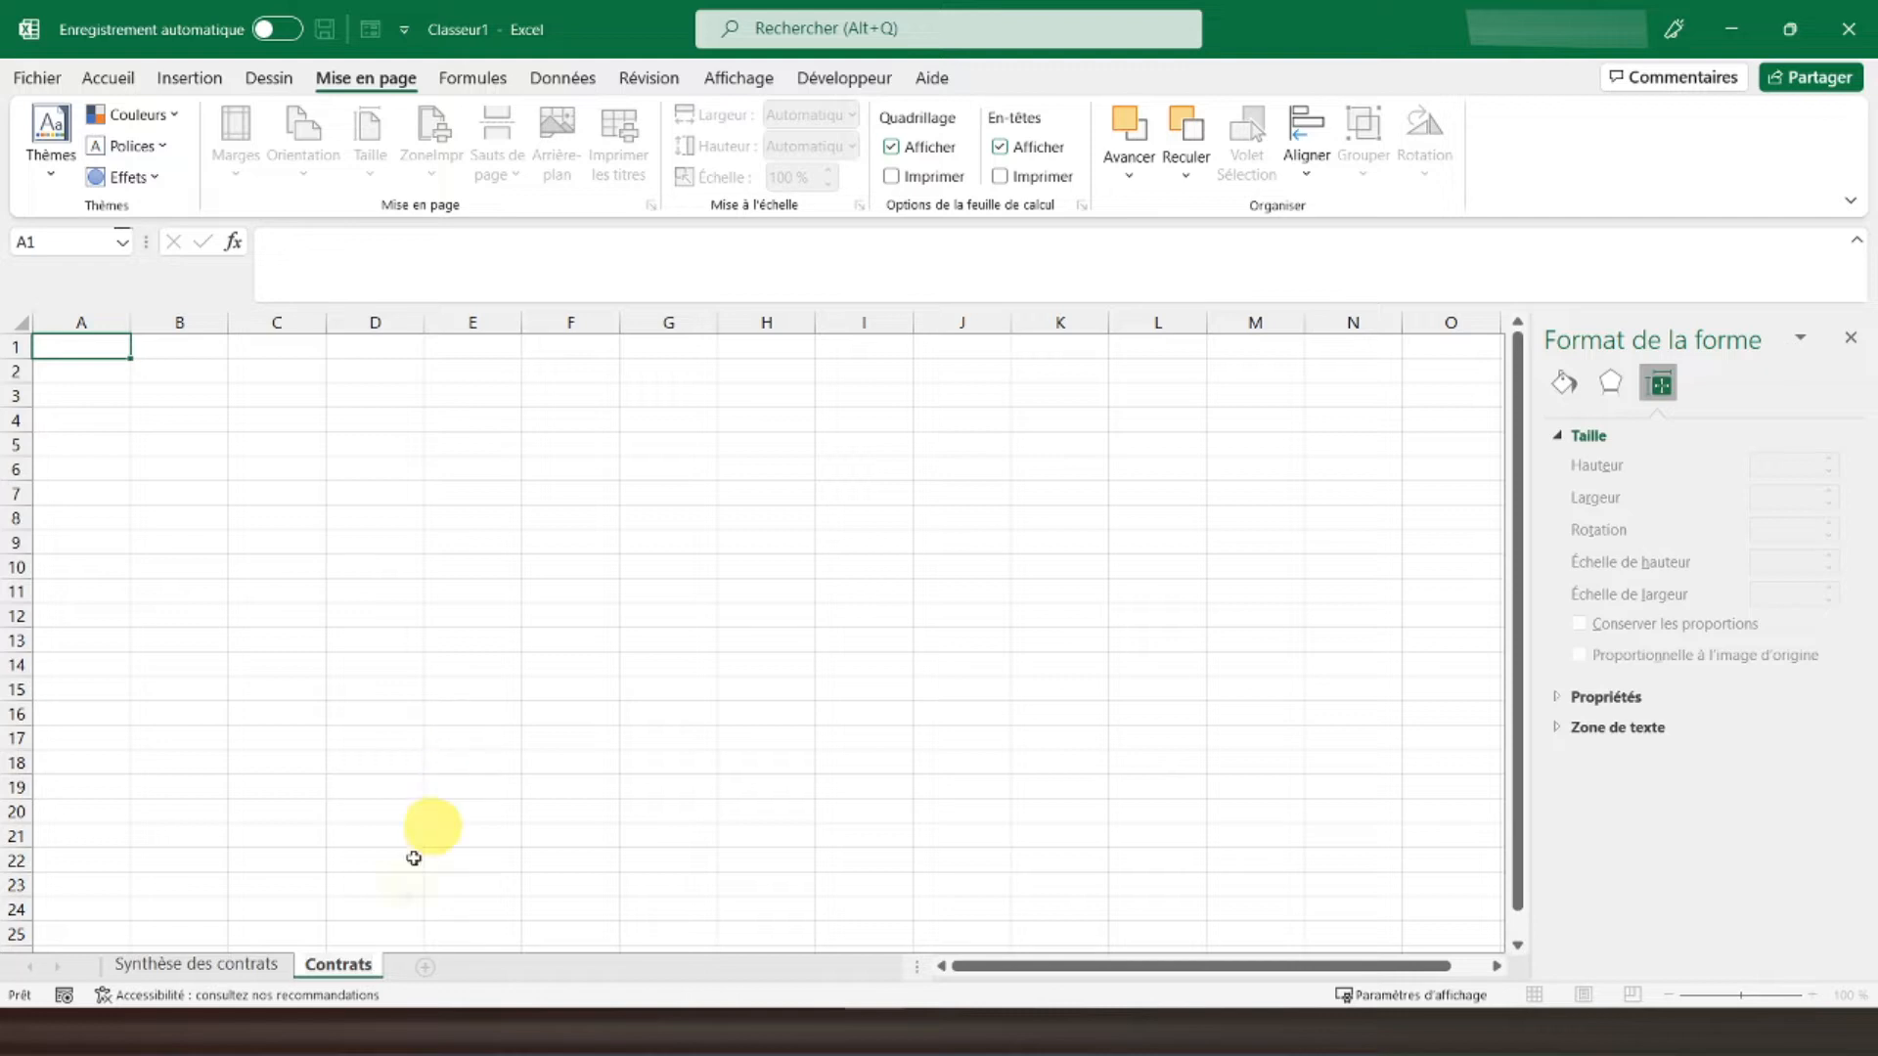
Step: Add a third sheet after Contrats and name it "Paramètres"
left_click(425, 969)
double_click(419, 966)
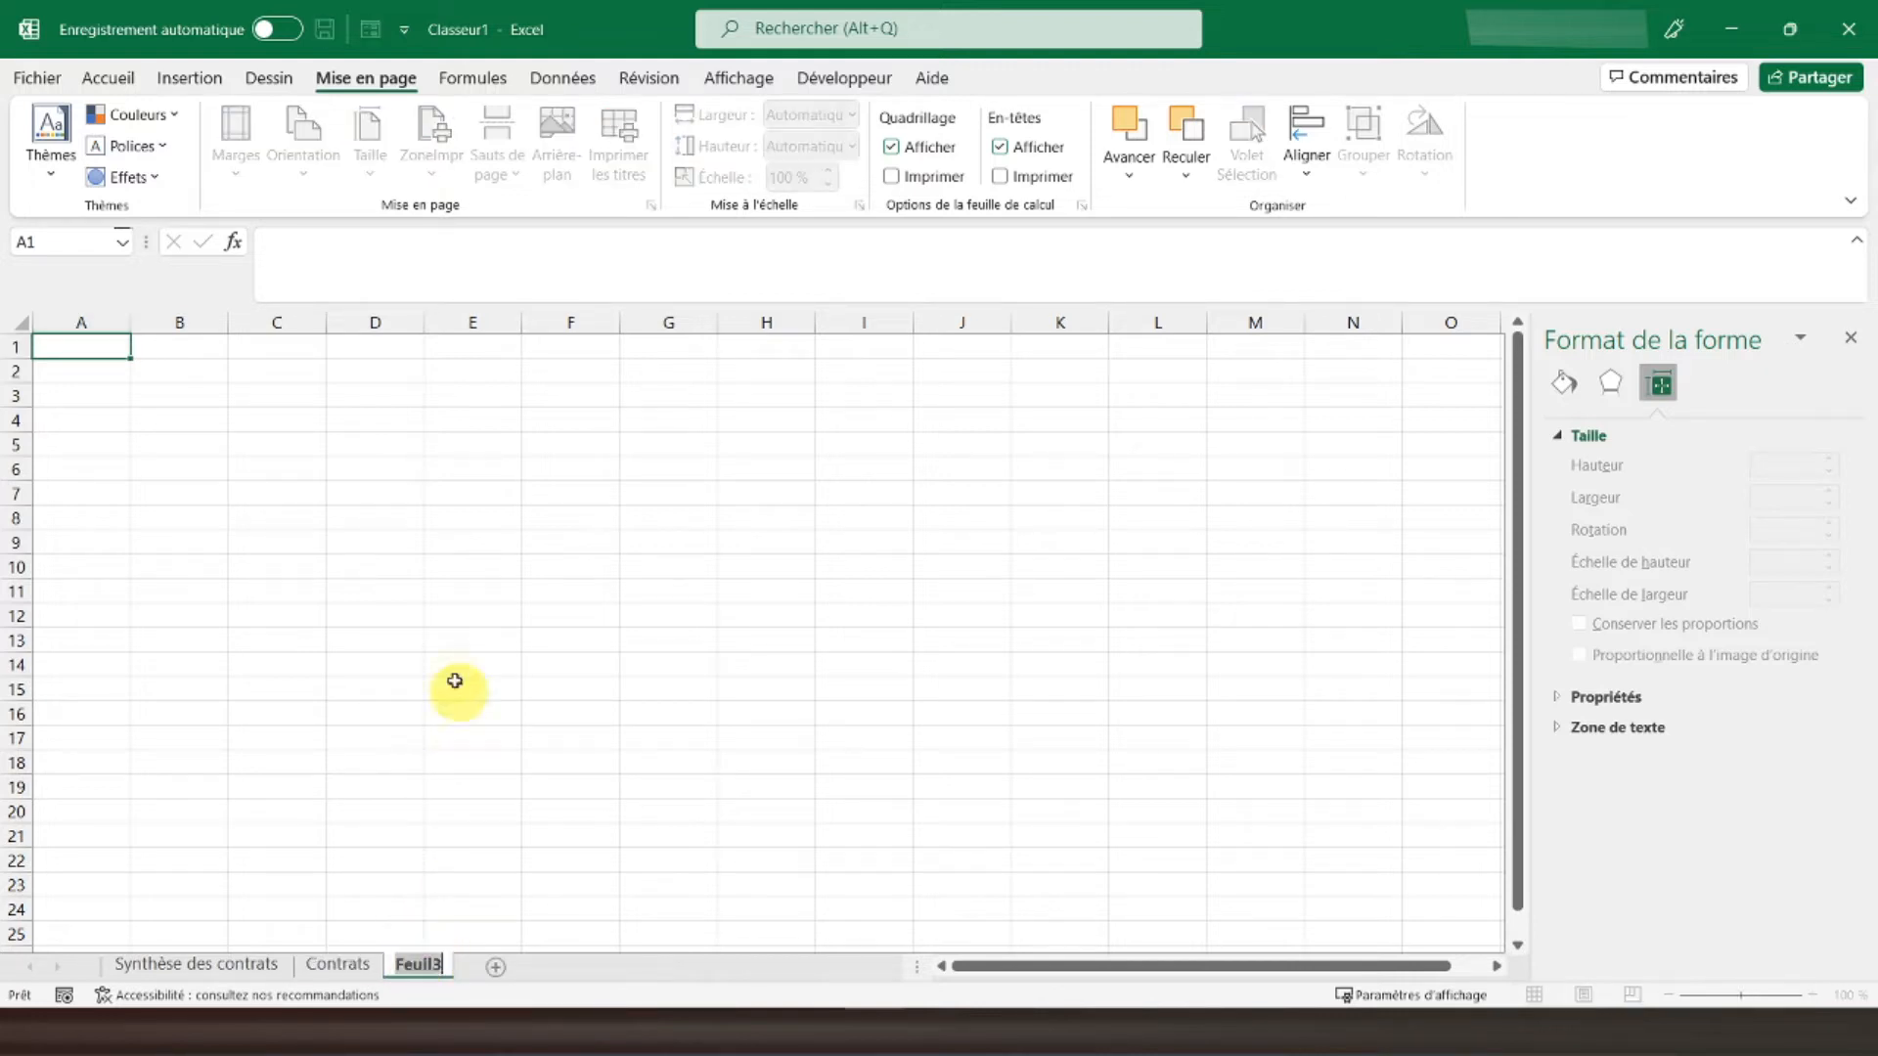
type("Param")
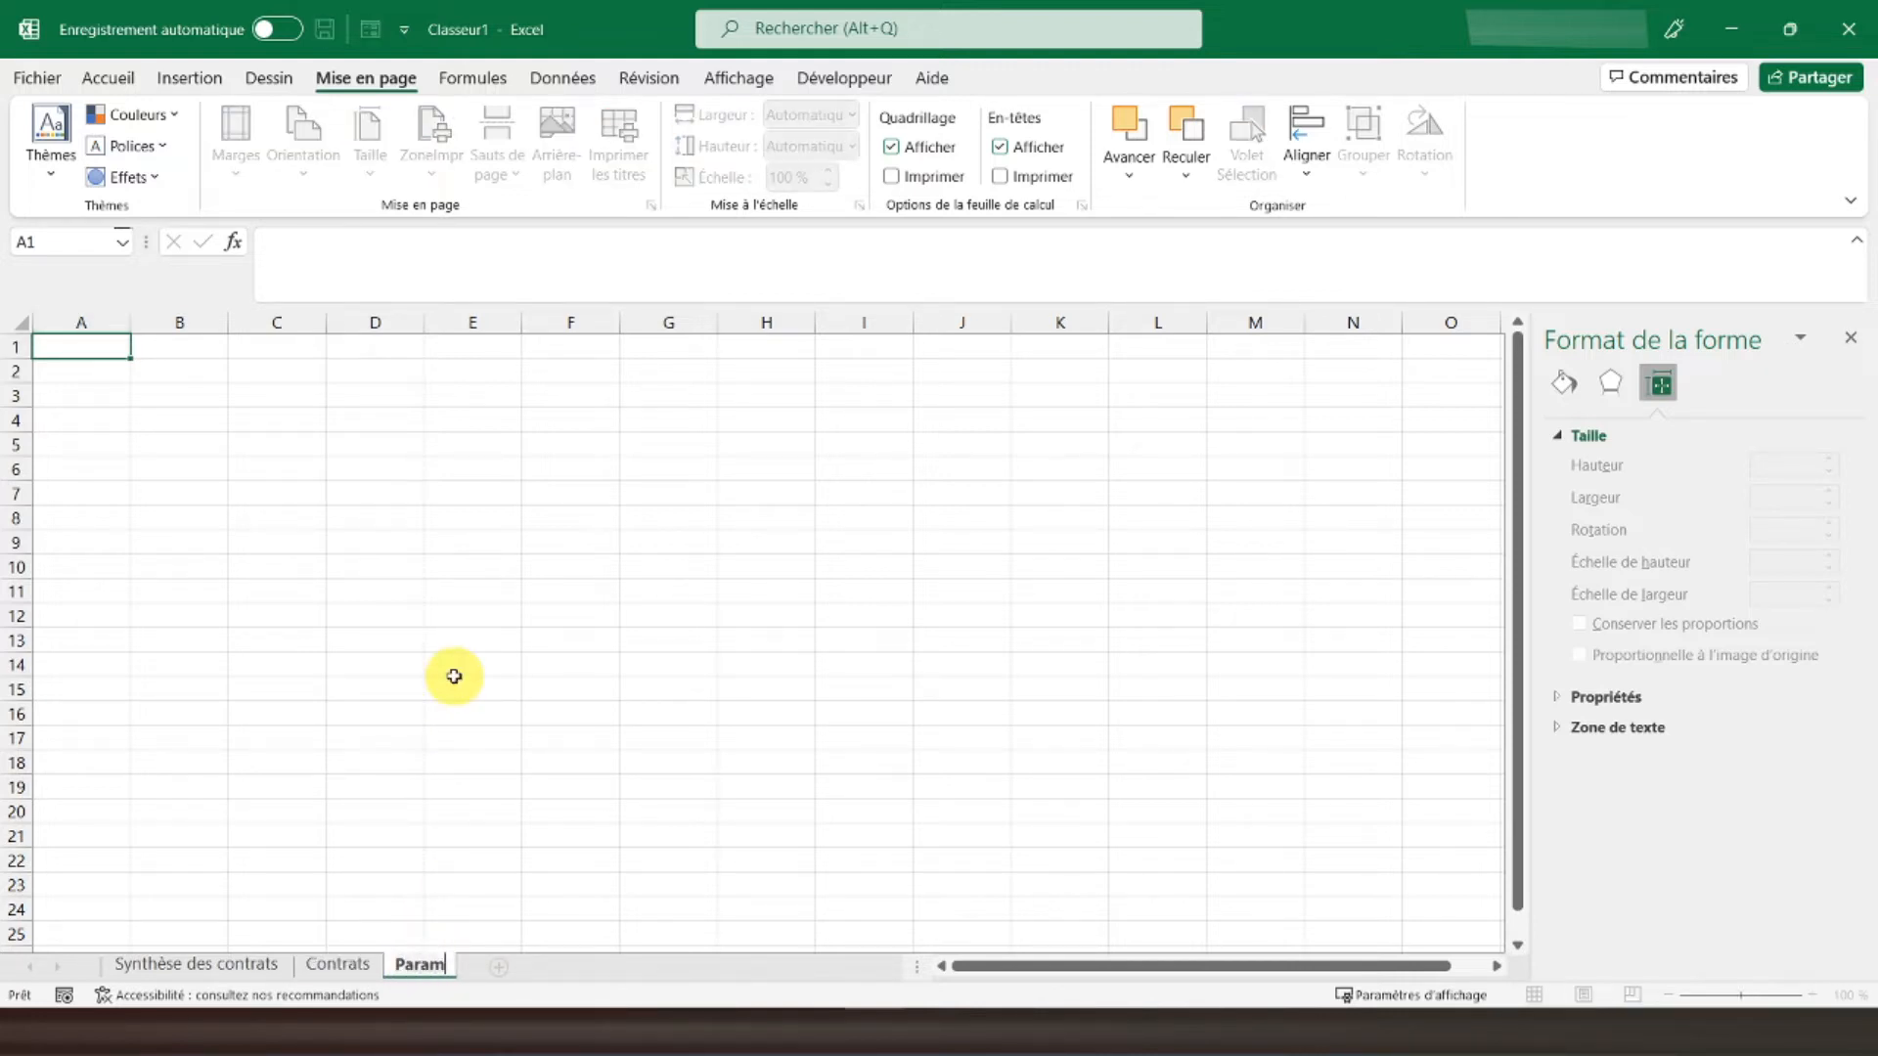
type("ètres")
key("Return")
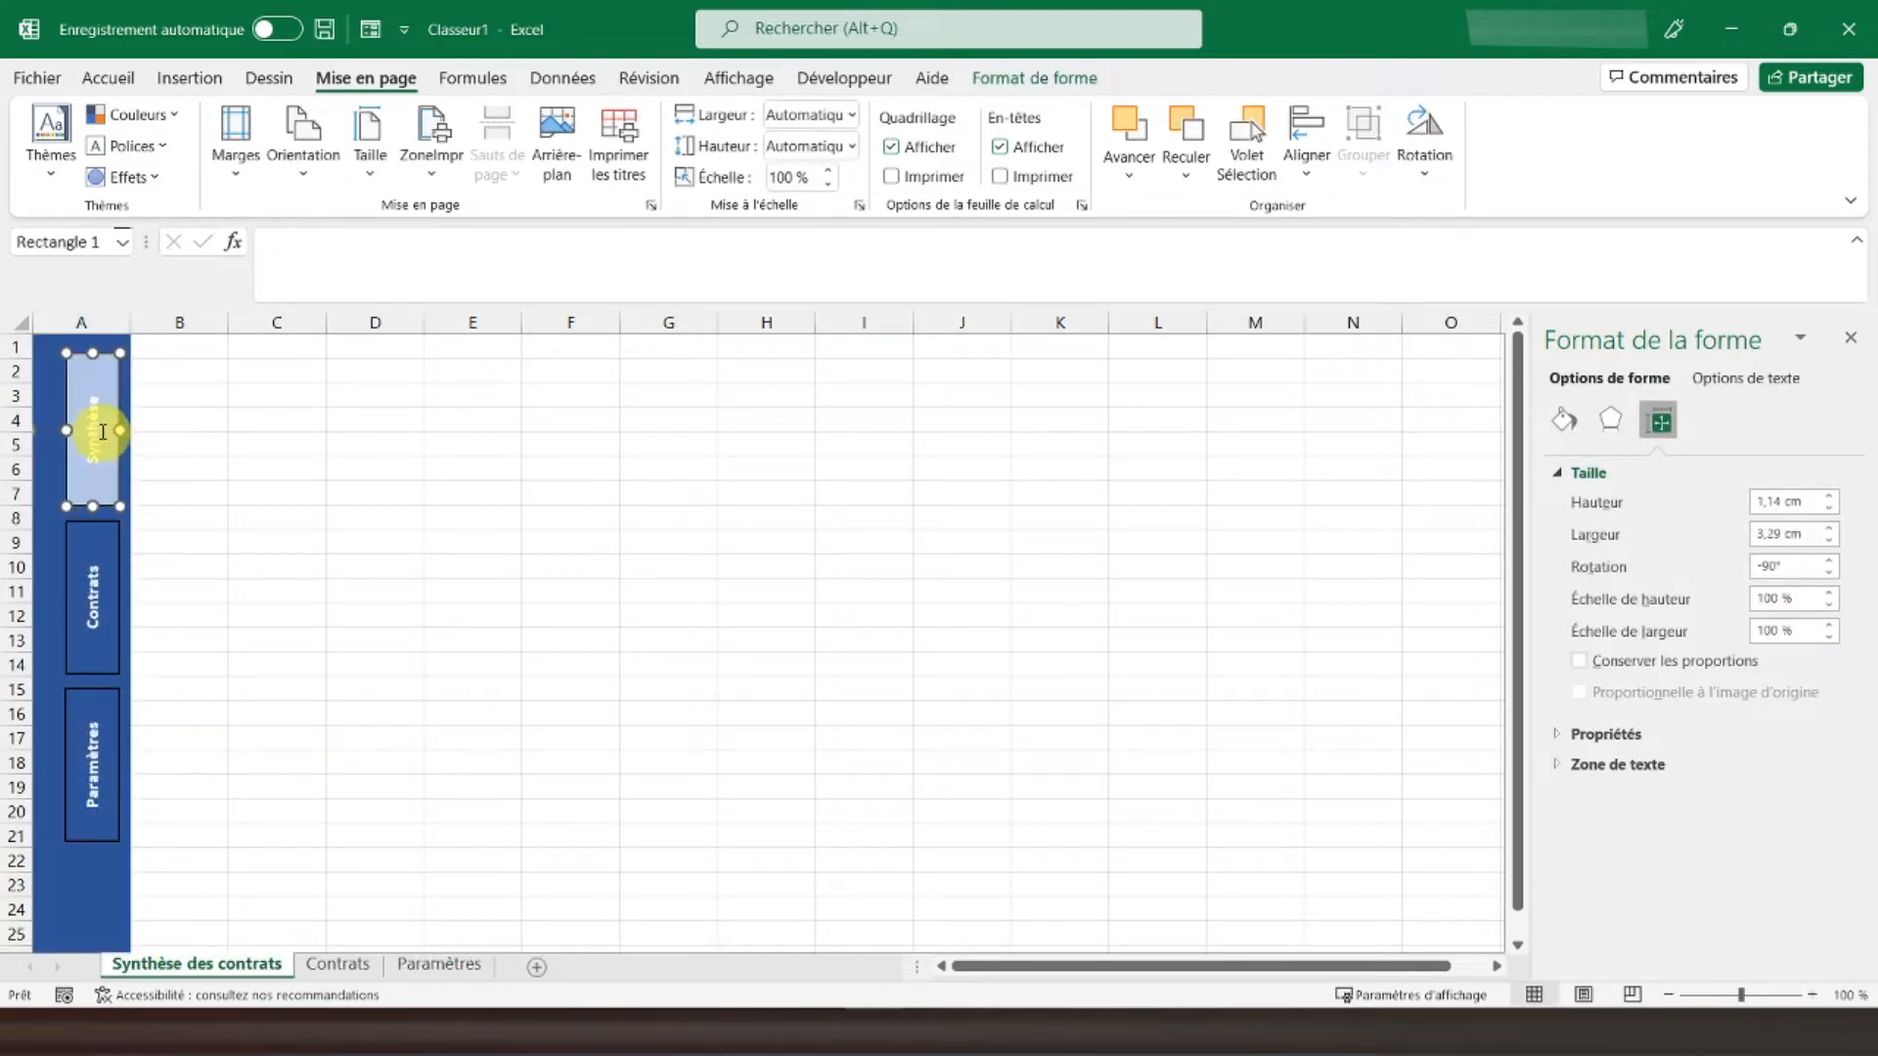
Step: Edit the Synthèse rectangle's hyperlink to target cell A1 of the sheet "Synthèse des contrats"
right_click(74, 487)
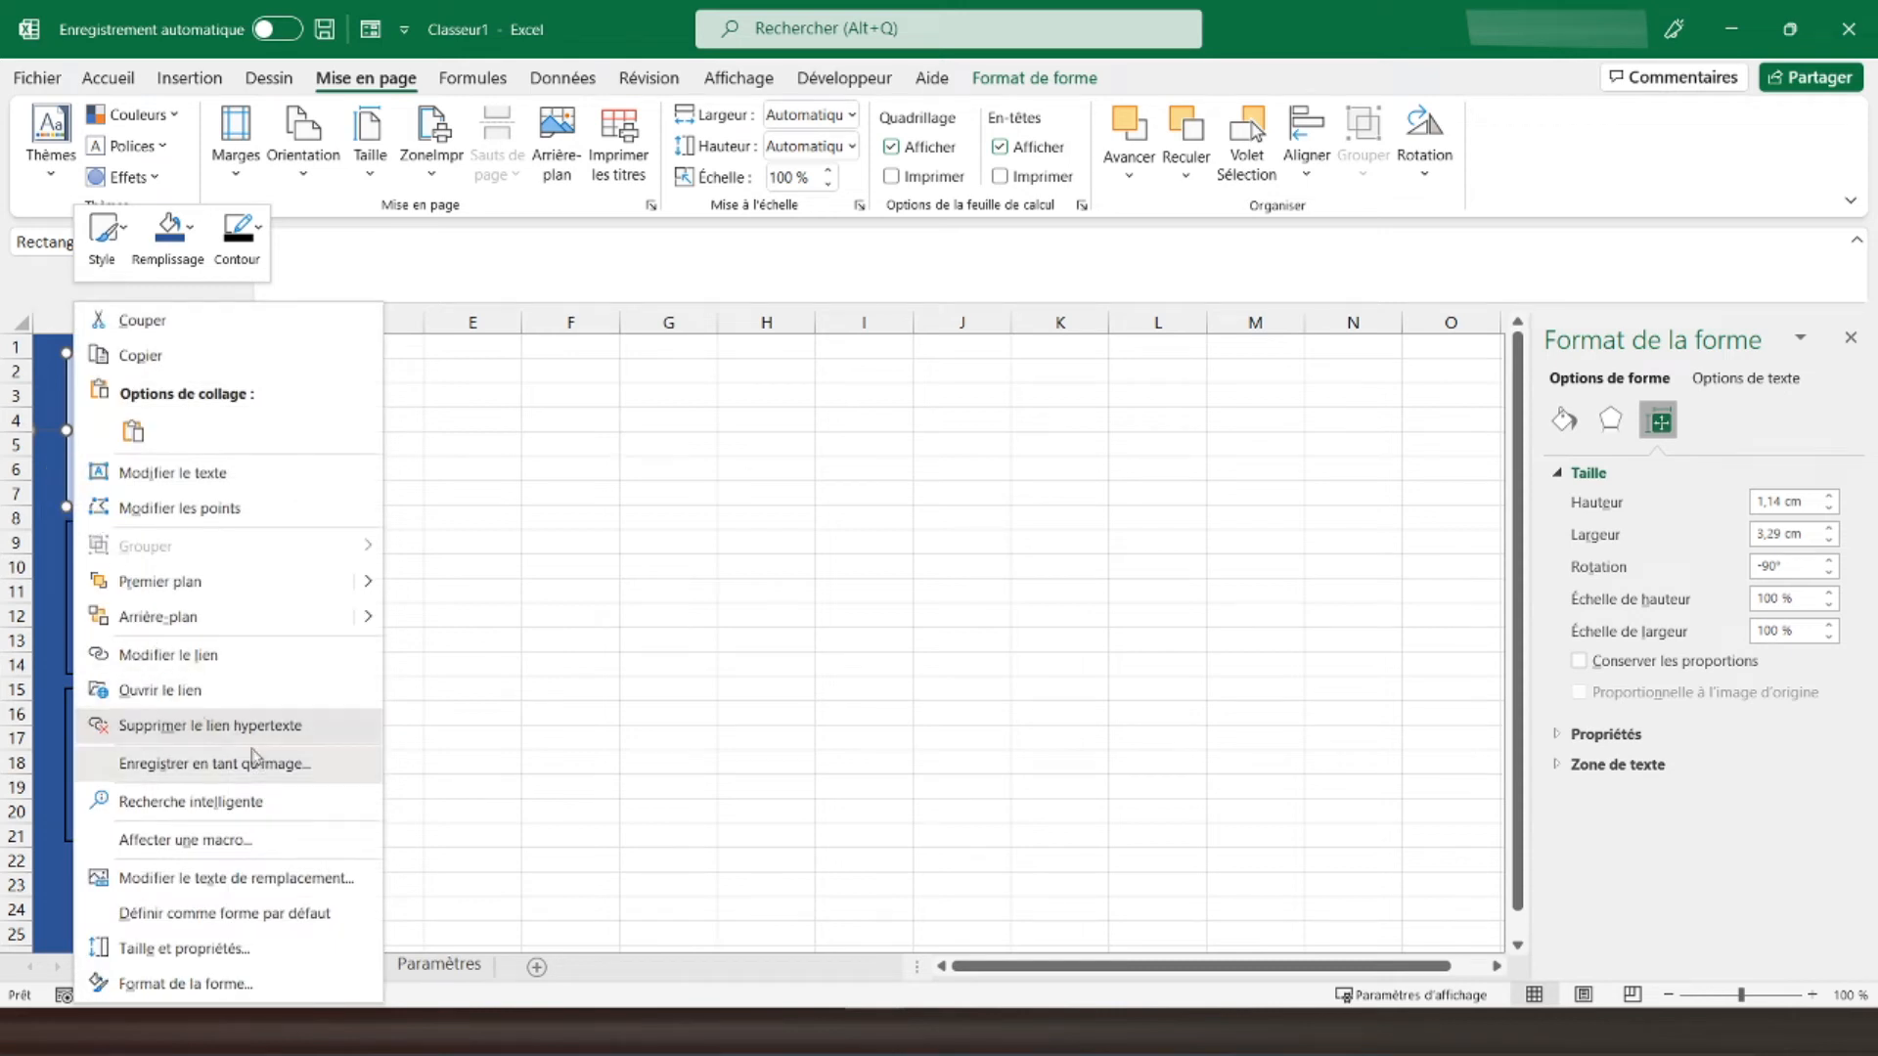
left_click(246, 654)
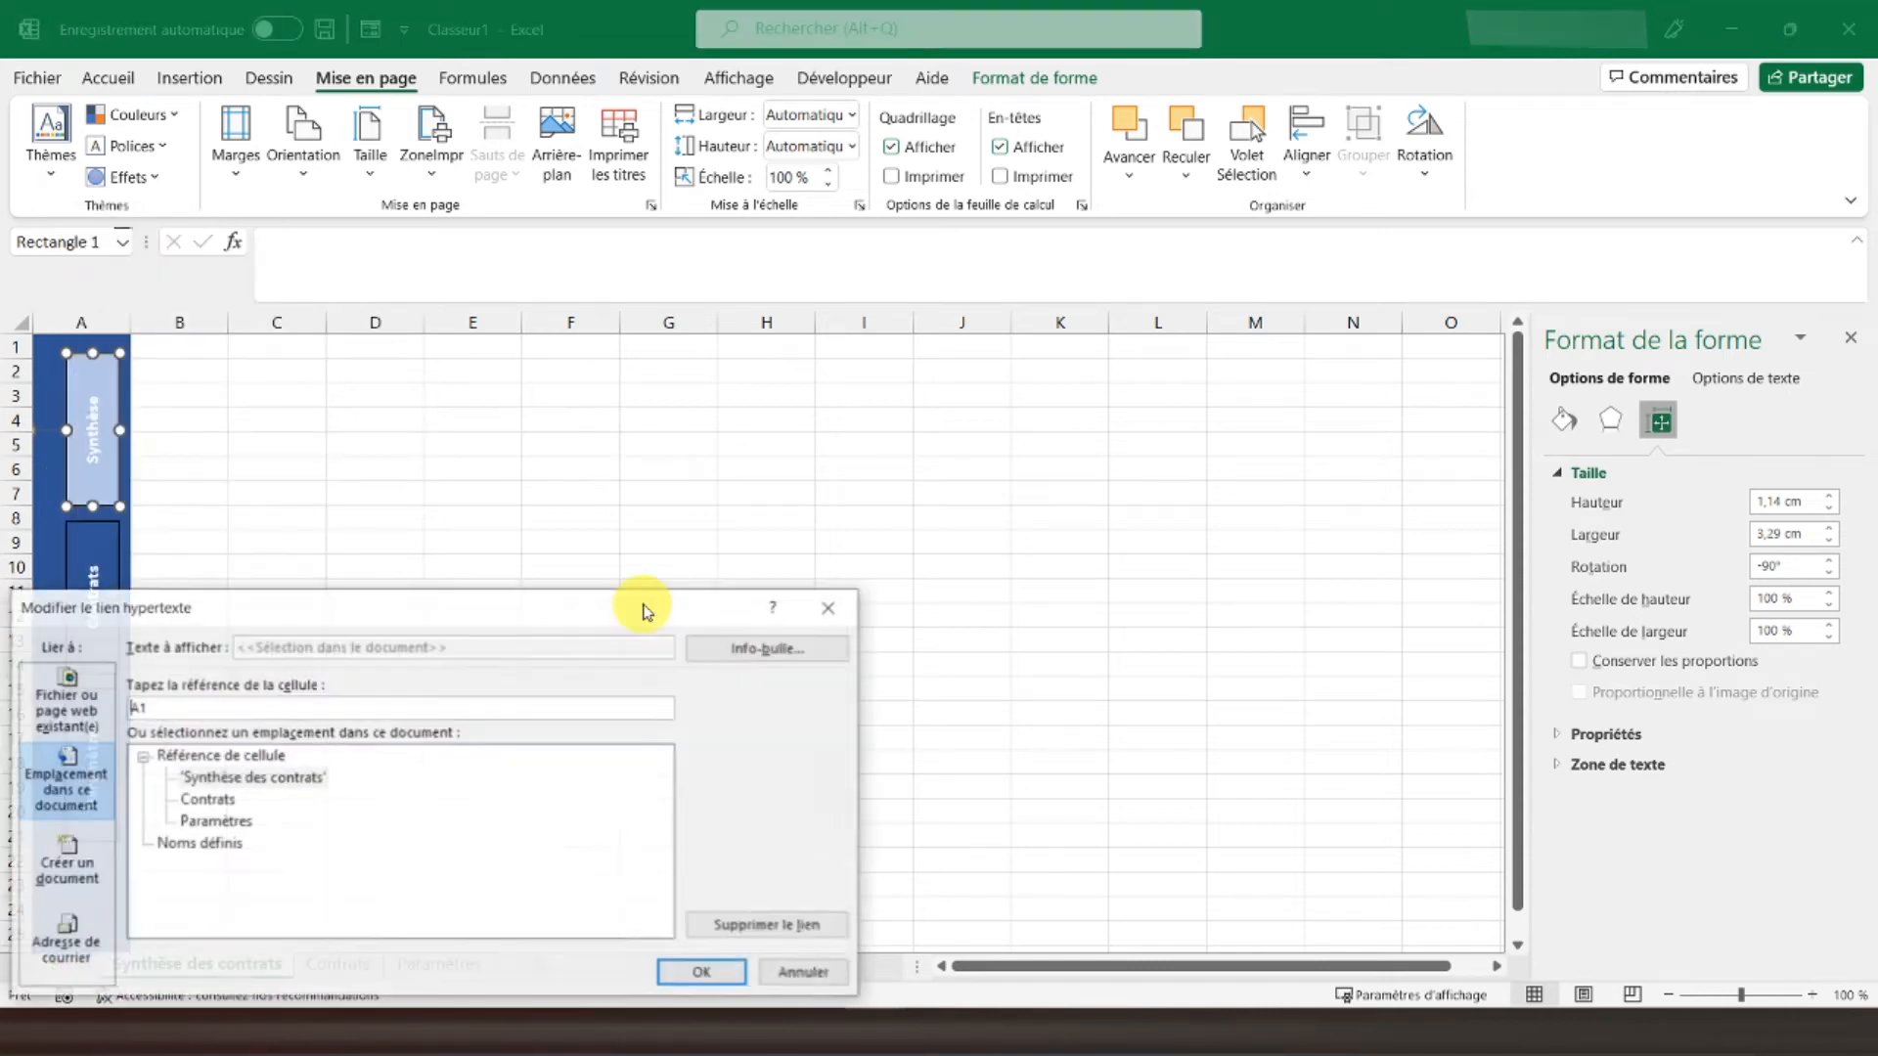
left_click(266, 777)
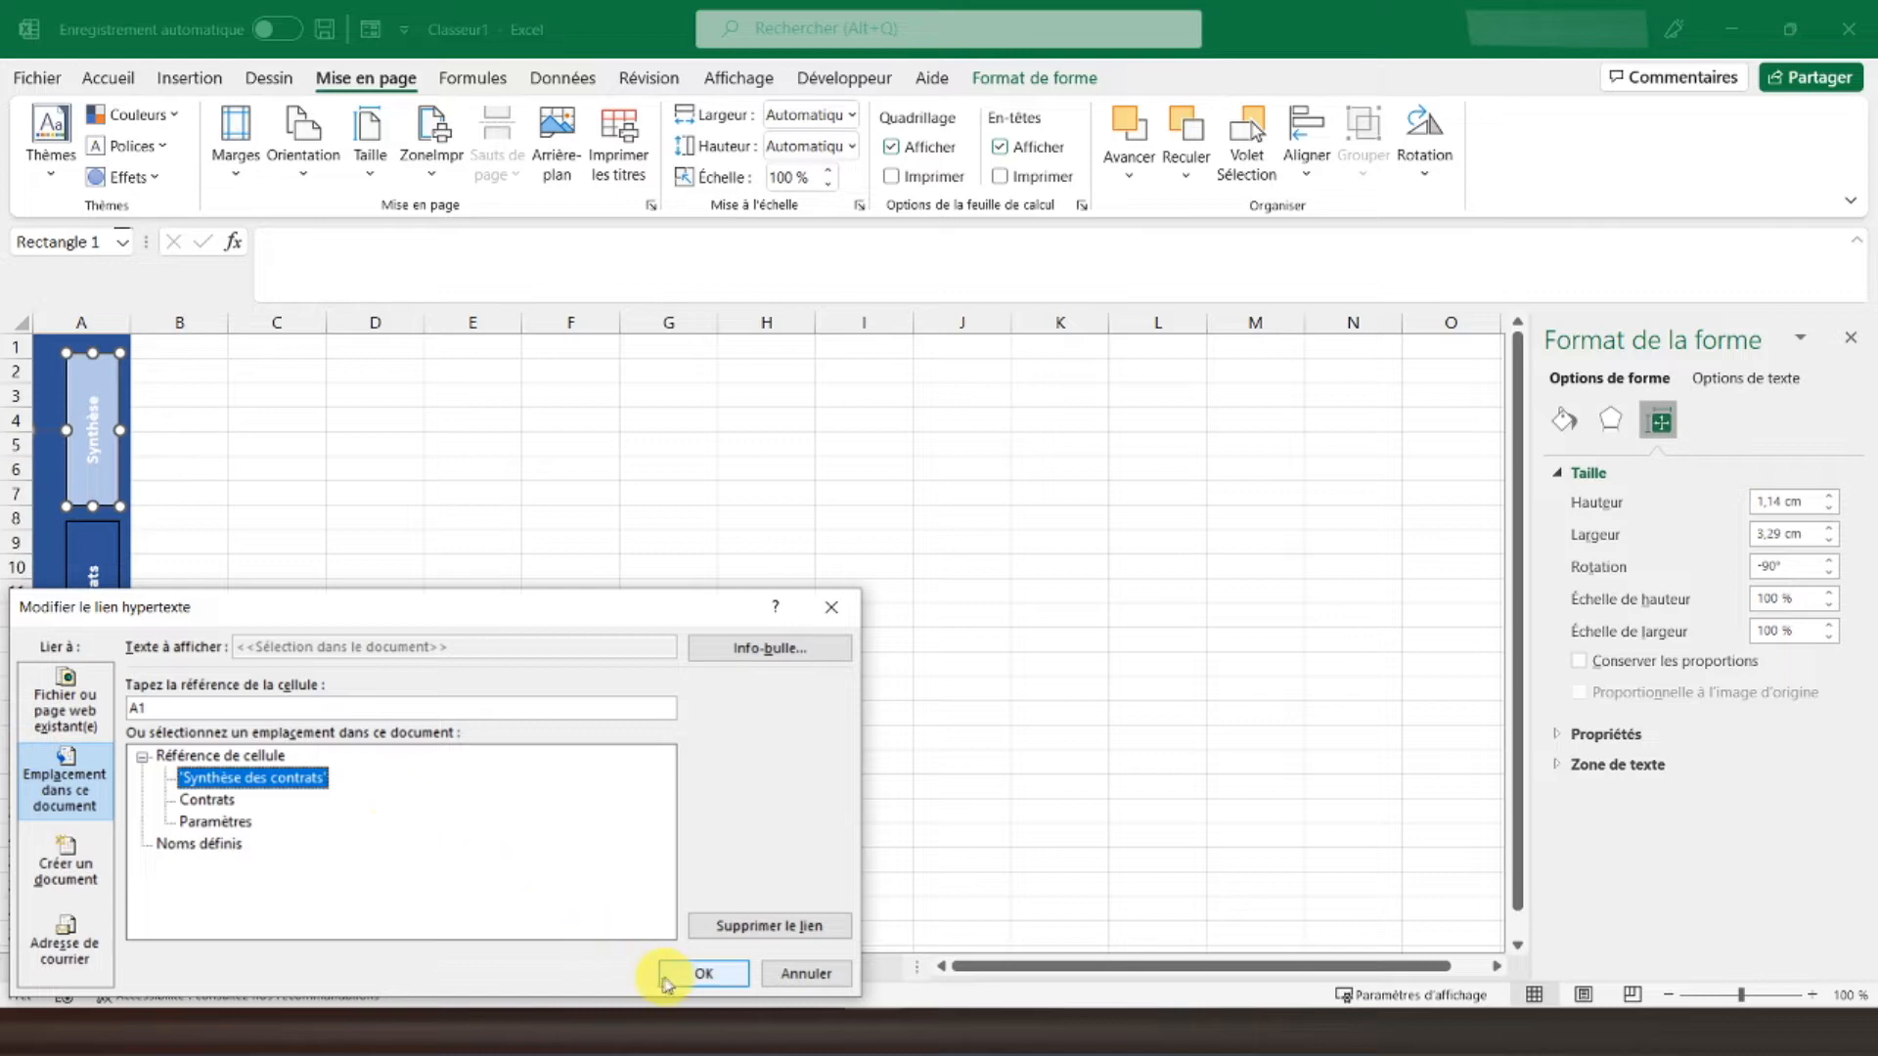
left_click(704, 973)
Step: Link the Contrats rectangle to cell A1 of the Contrats sheet
right_click(114, 669)
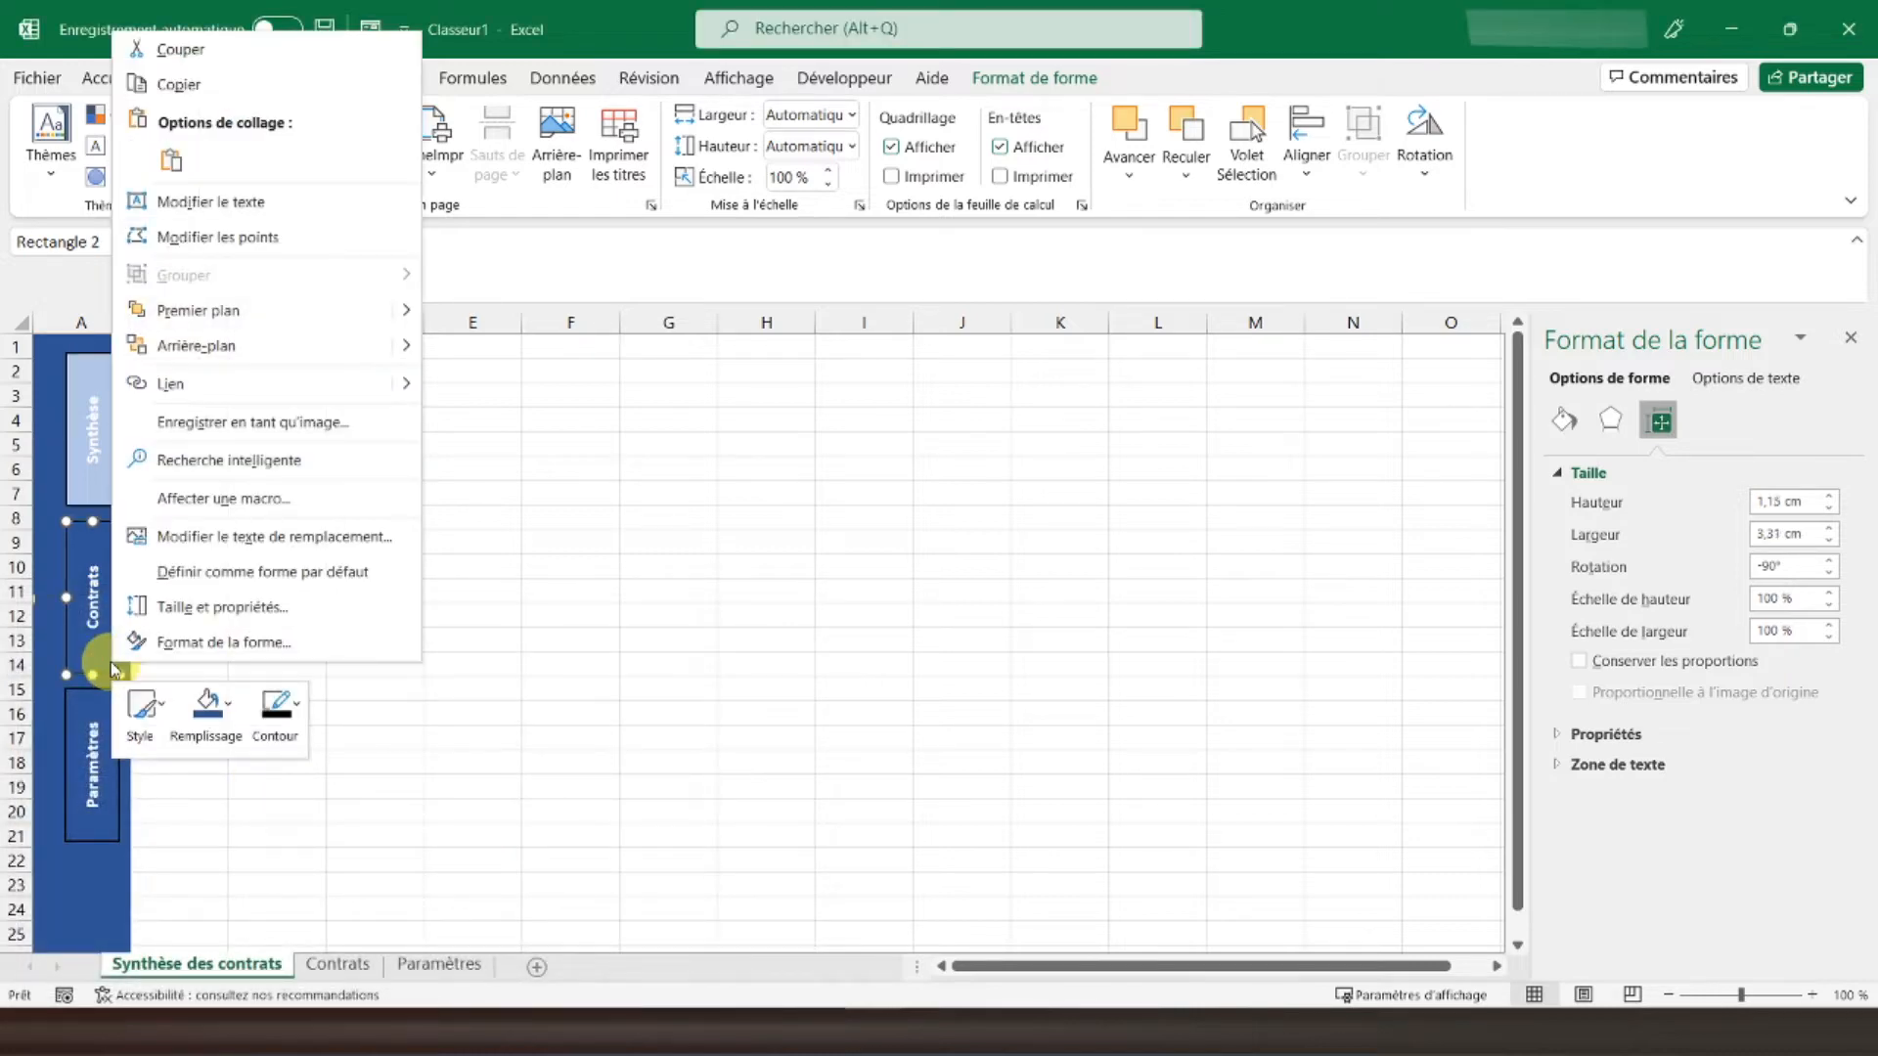
left_click(252, 384)
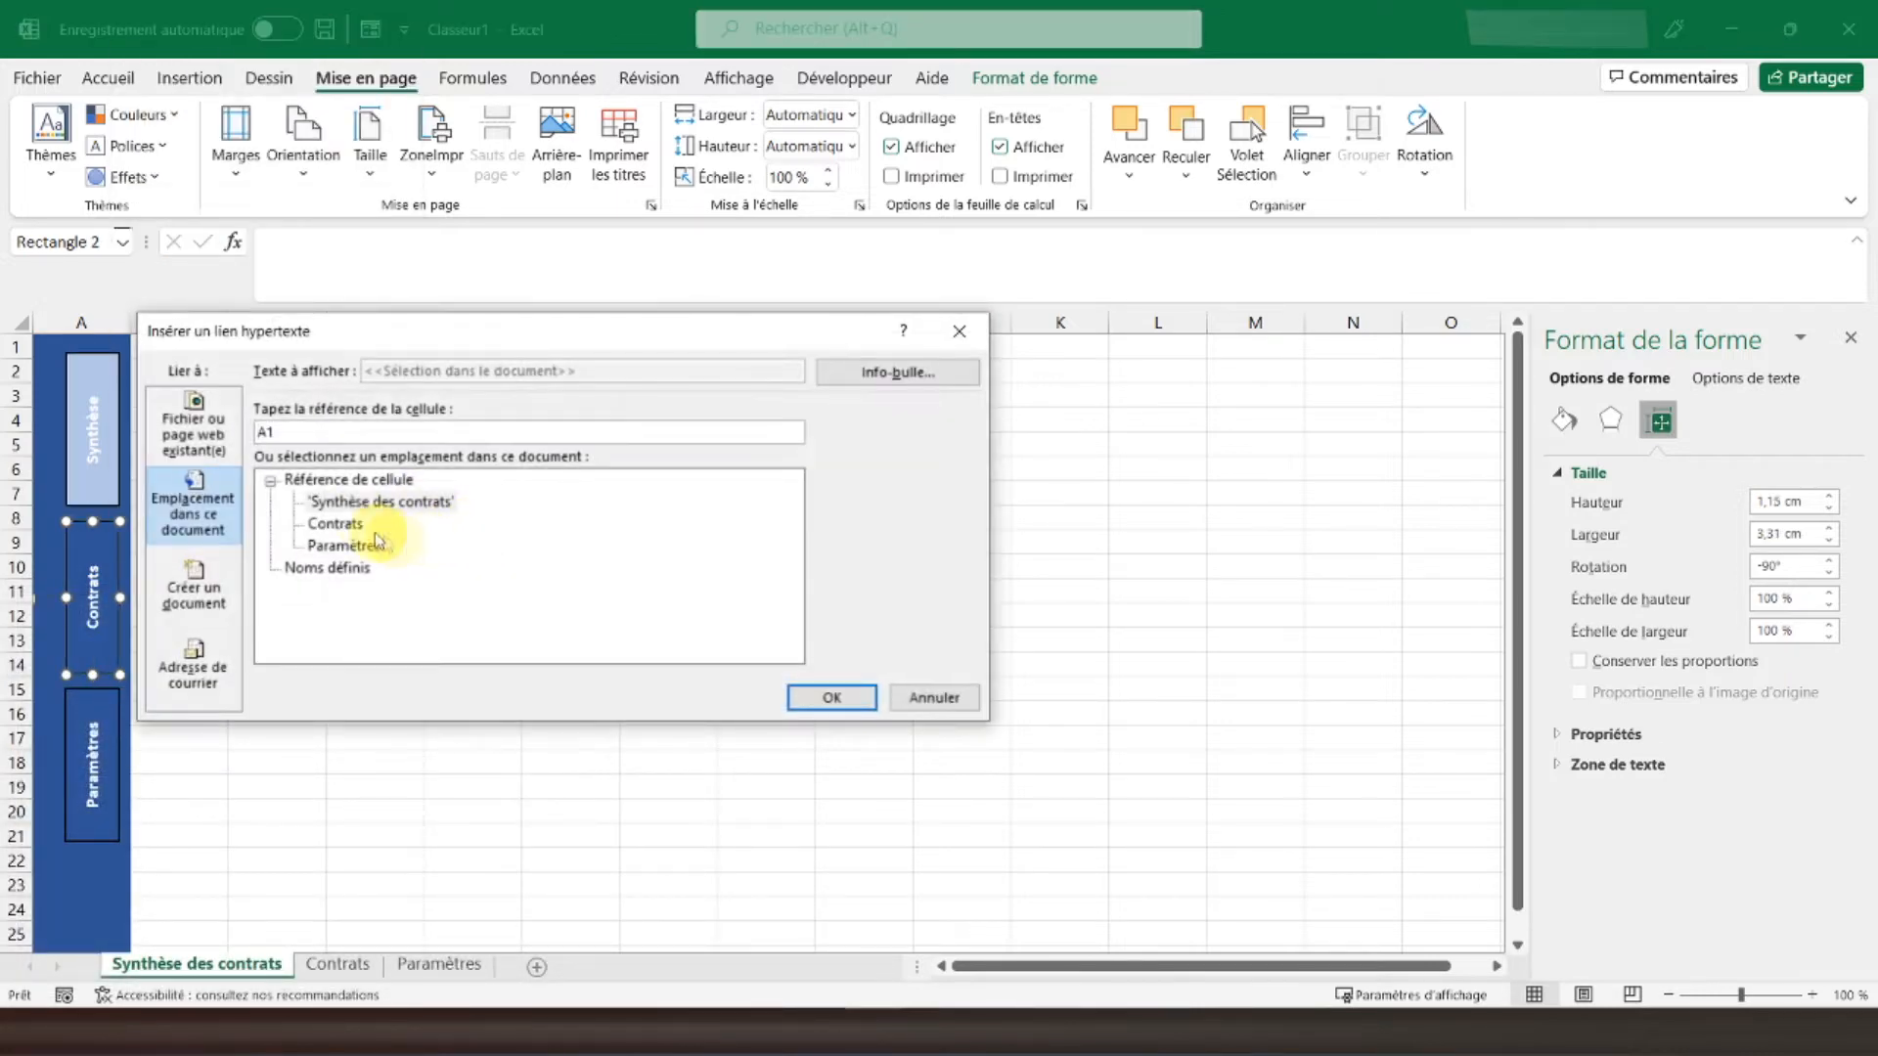
left_click(337, 525)
left_click(831, 698)
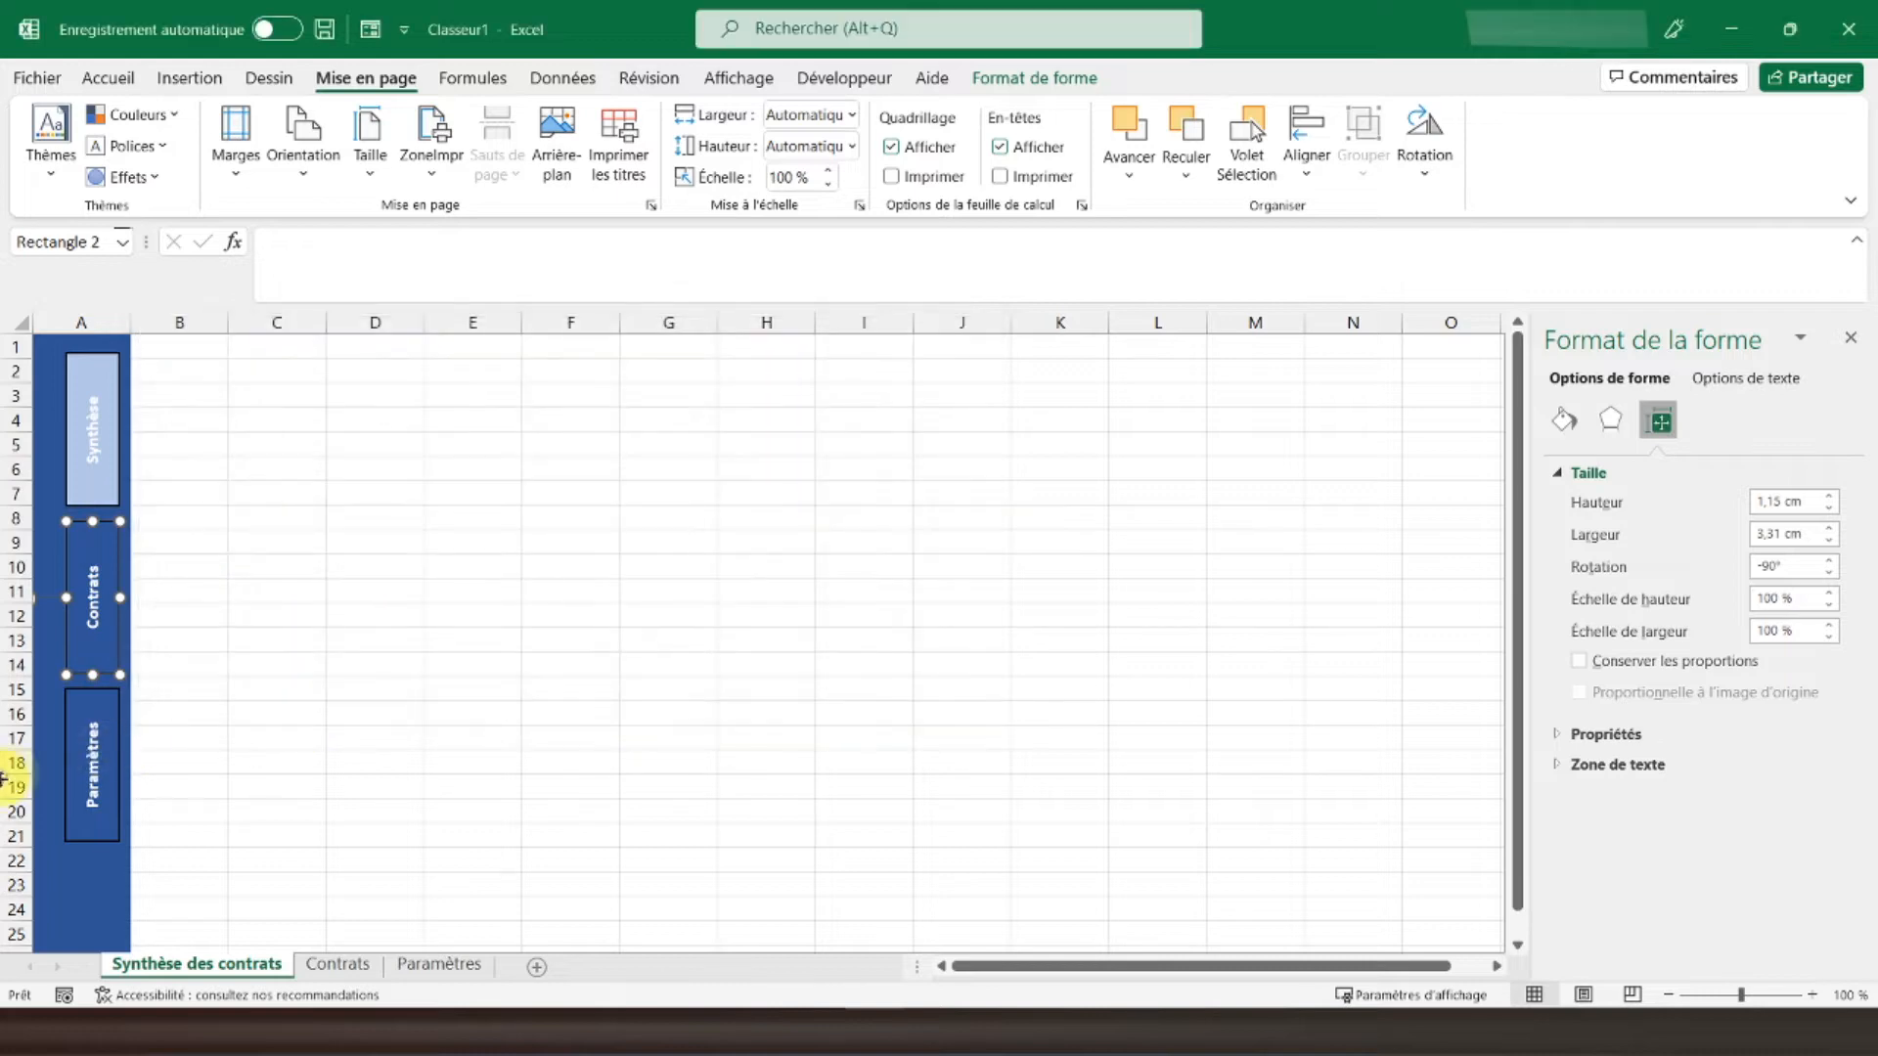
Step: Link the Paramètres rectangle to cell A1 of the Paramètres sheet
right_click(76, 789)
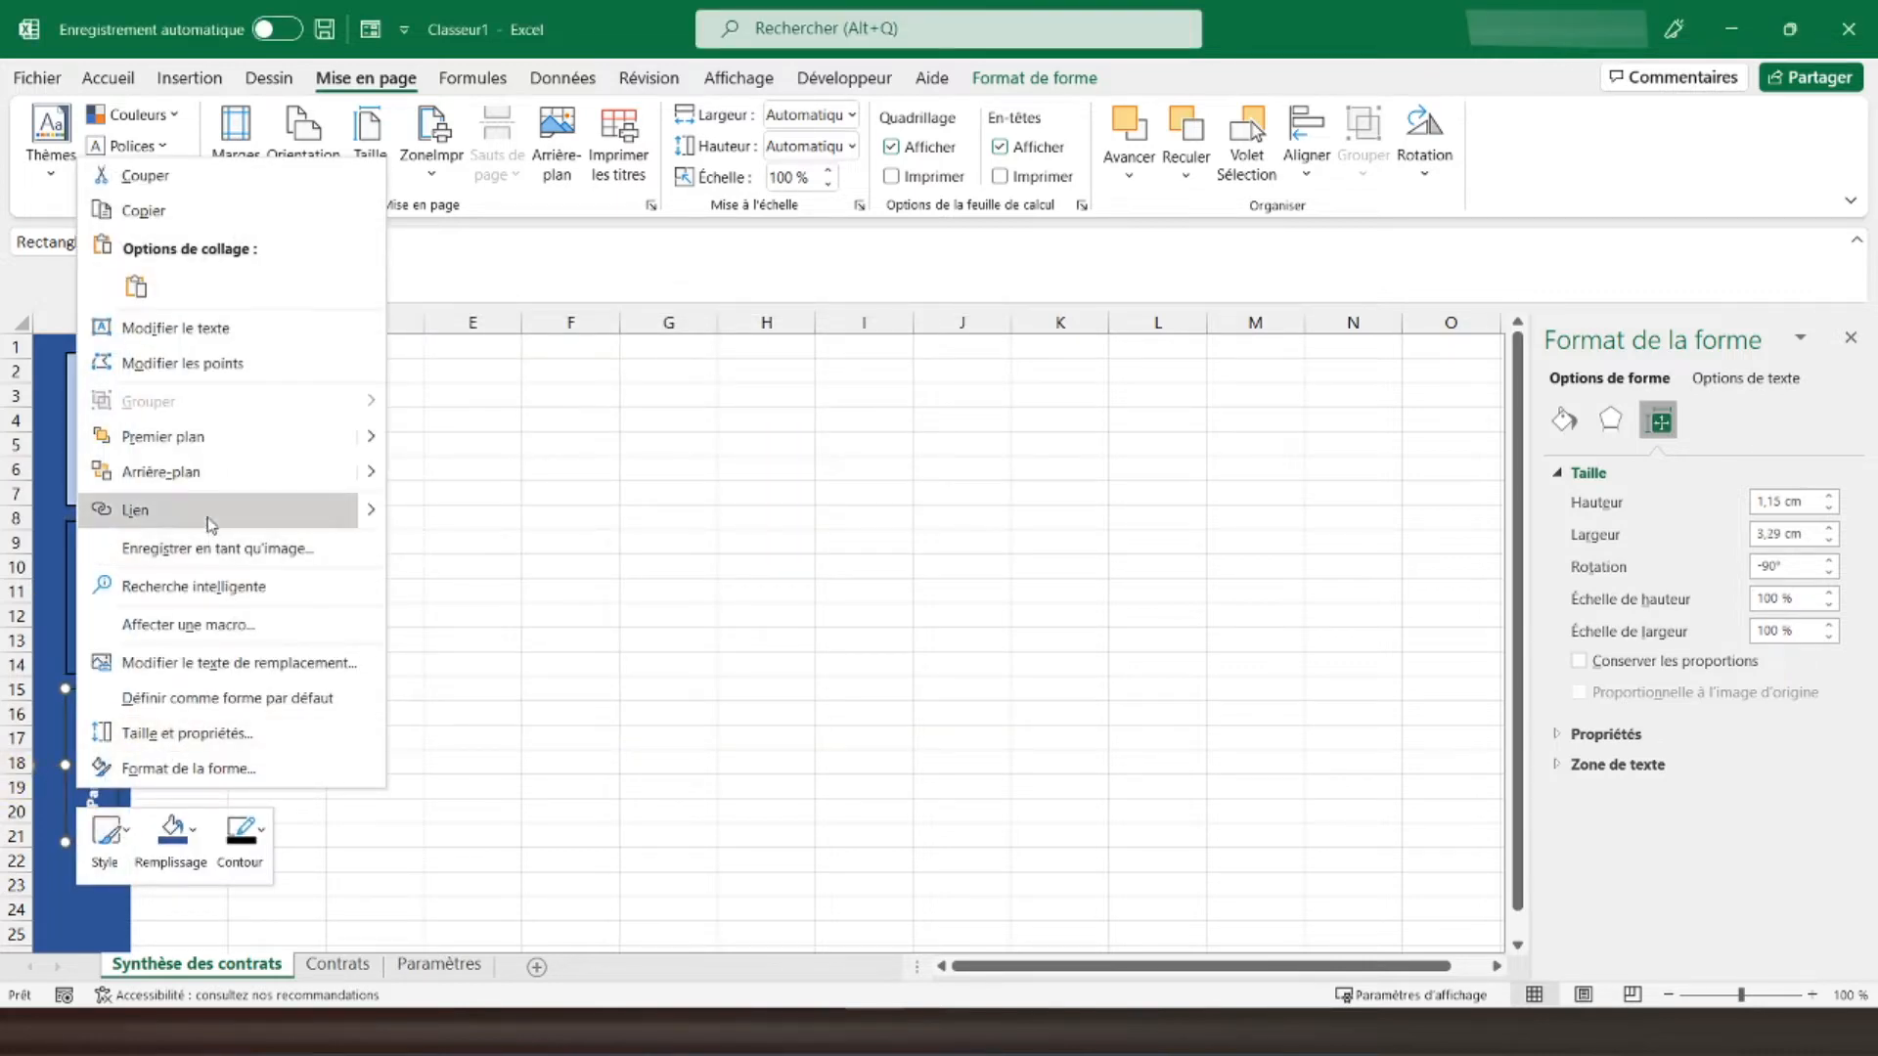
left_click(207, 521)
left_click(339, 544)
left_click(831, 695)
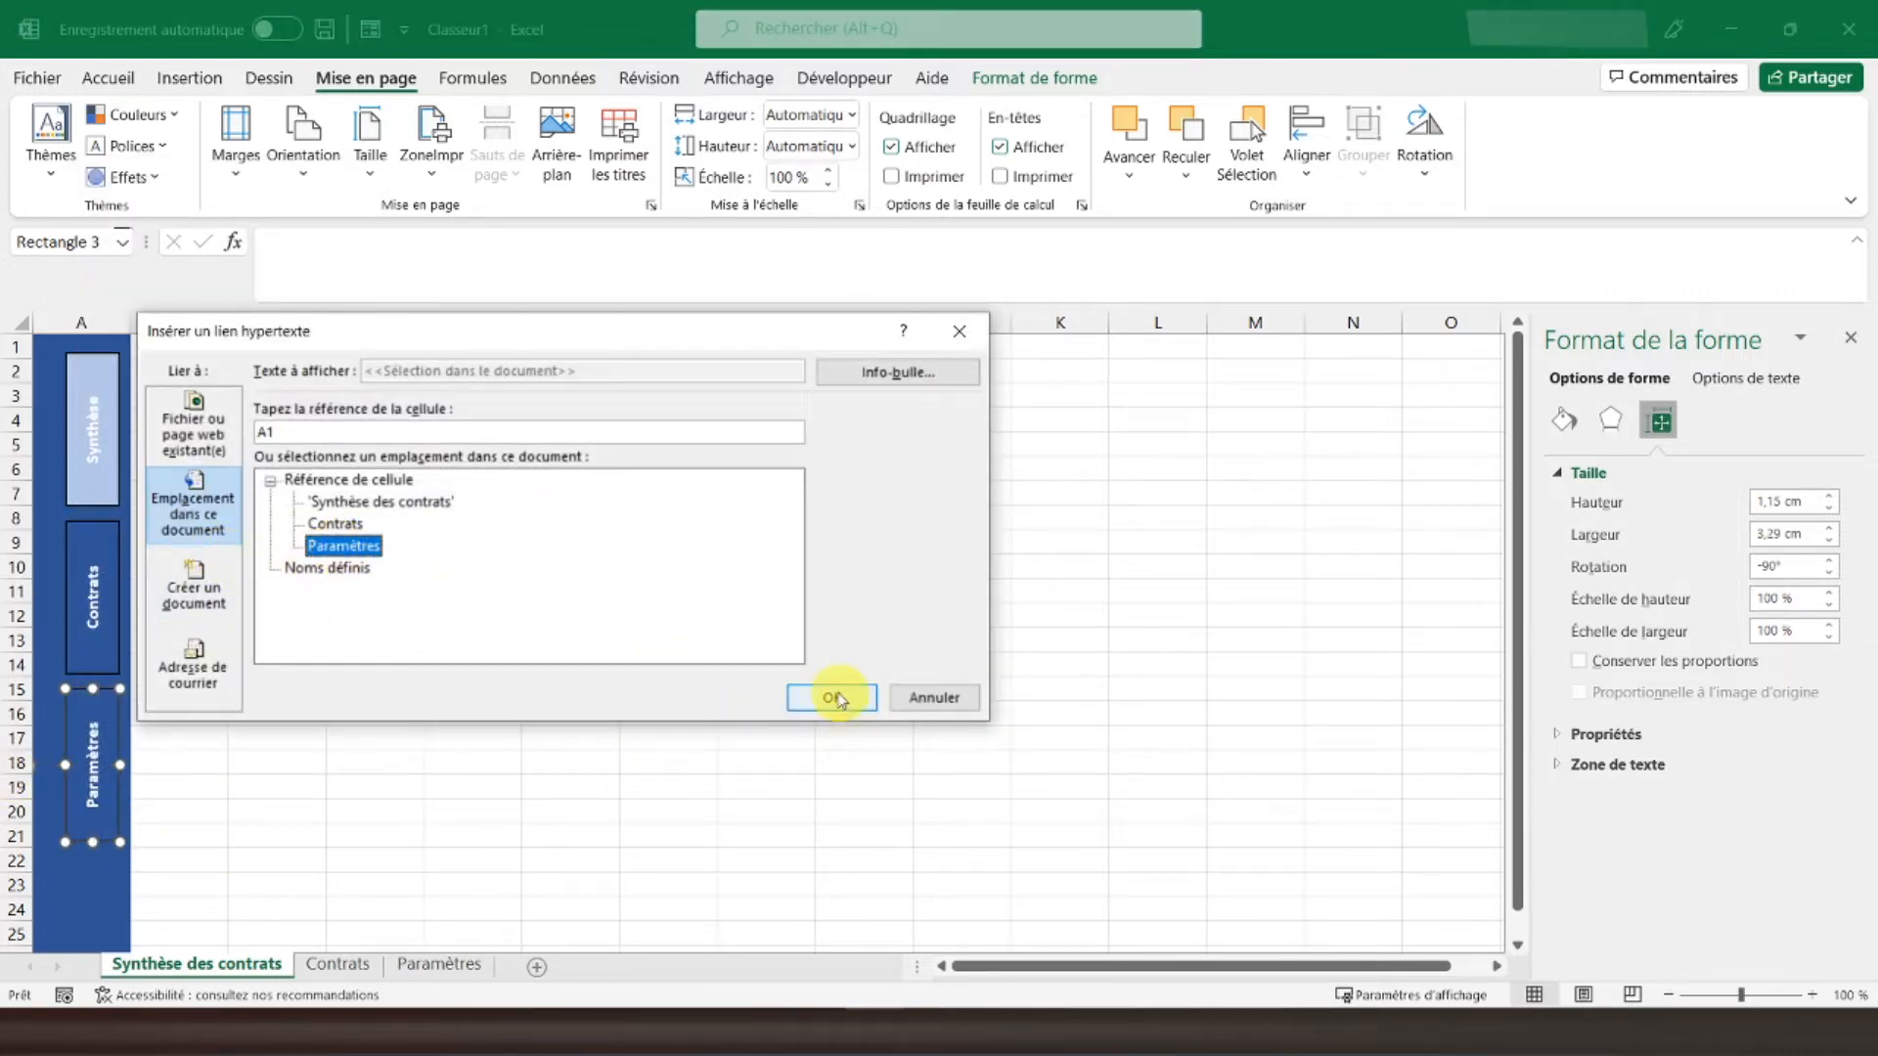
Step: Copy column A with its navigation buttons from the Synthèse des contrats sheet into column A of the Contrats sheet
left_click(88, 323)
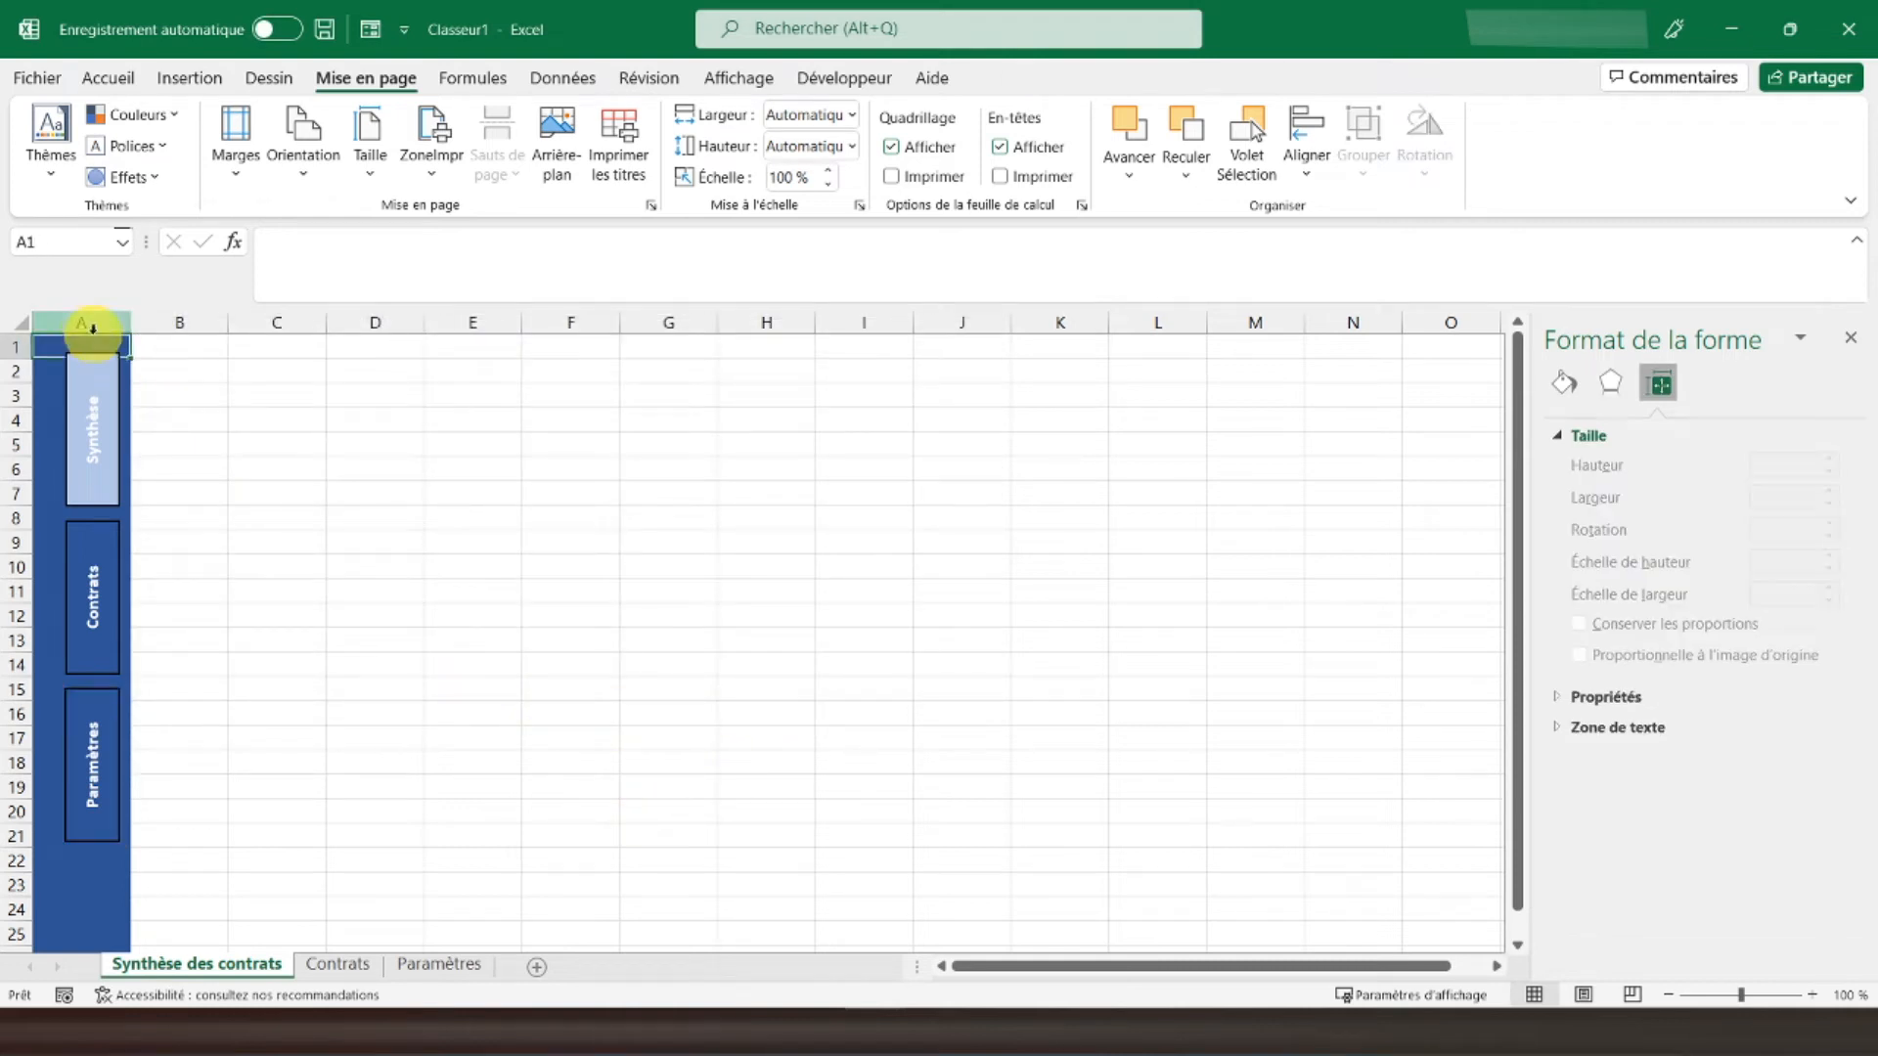
key("ctrl+c")
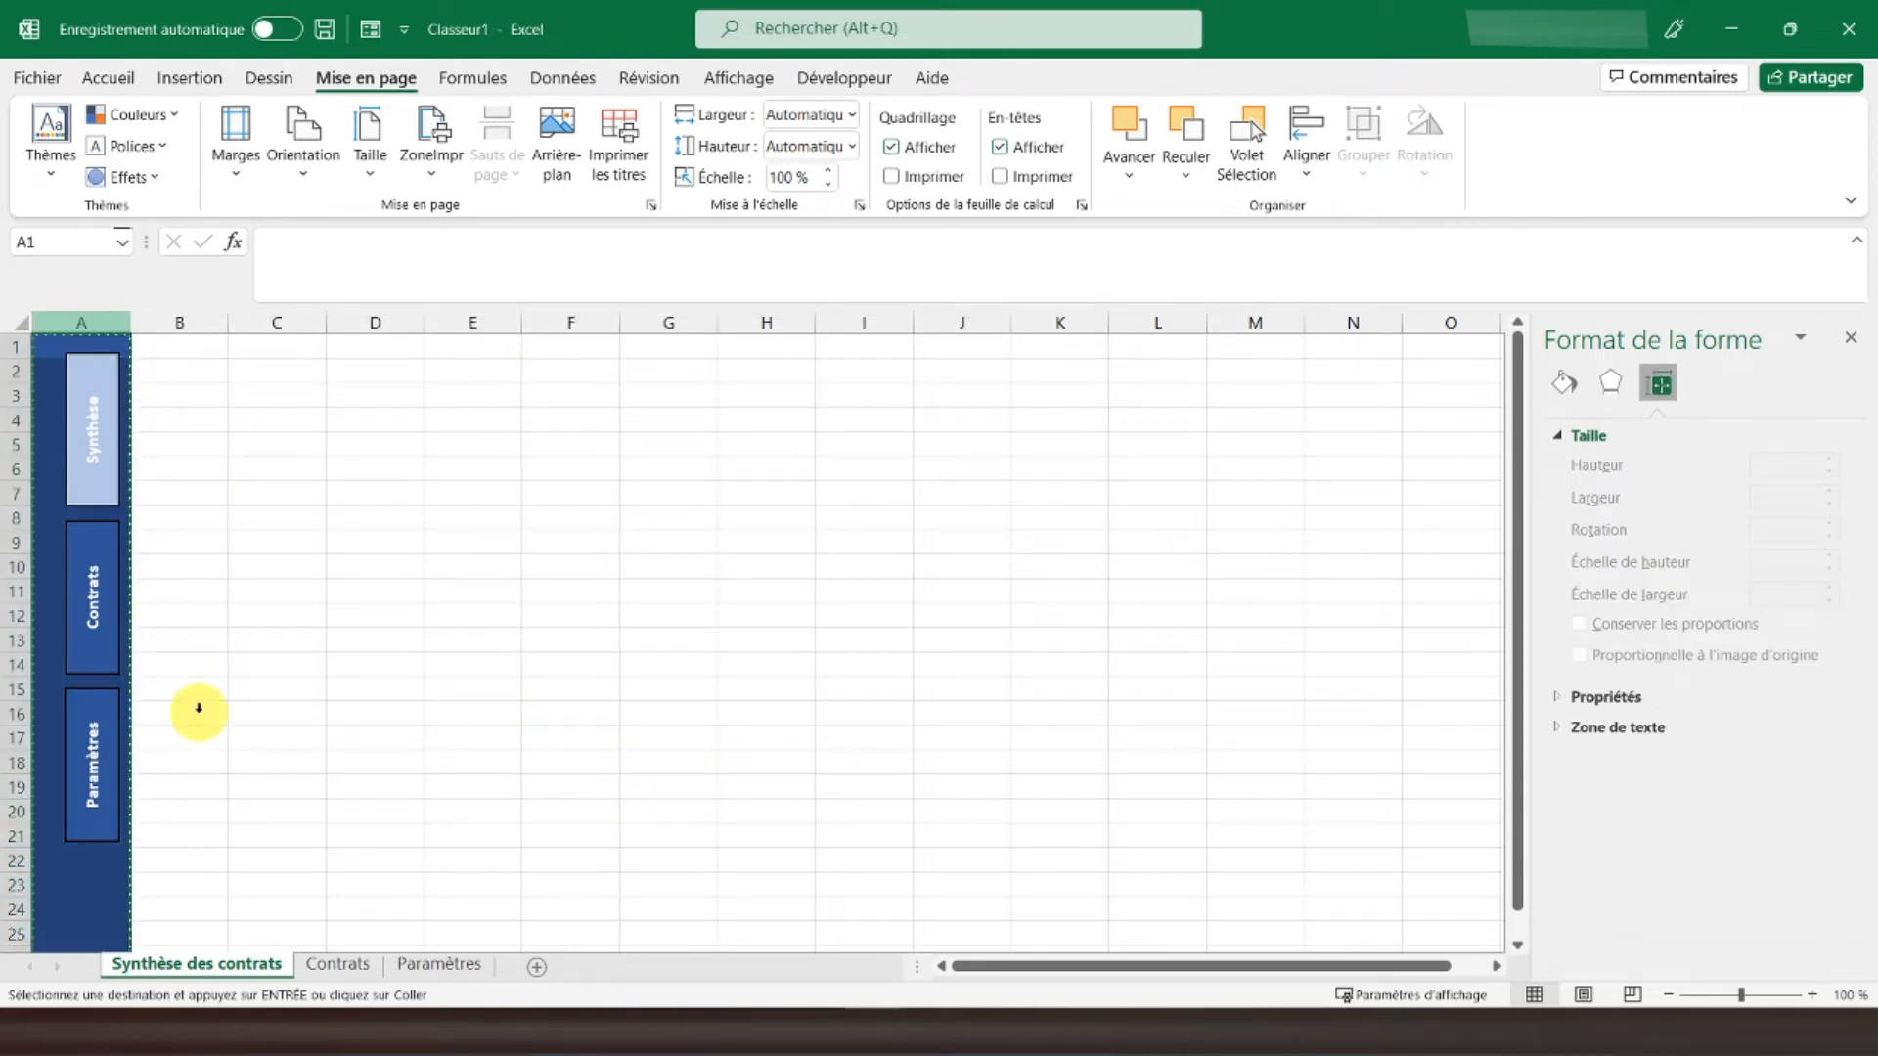
left_click(328, 962)
left_click(80, 324)
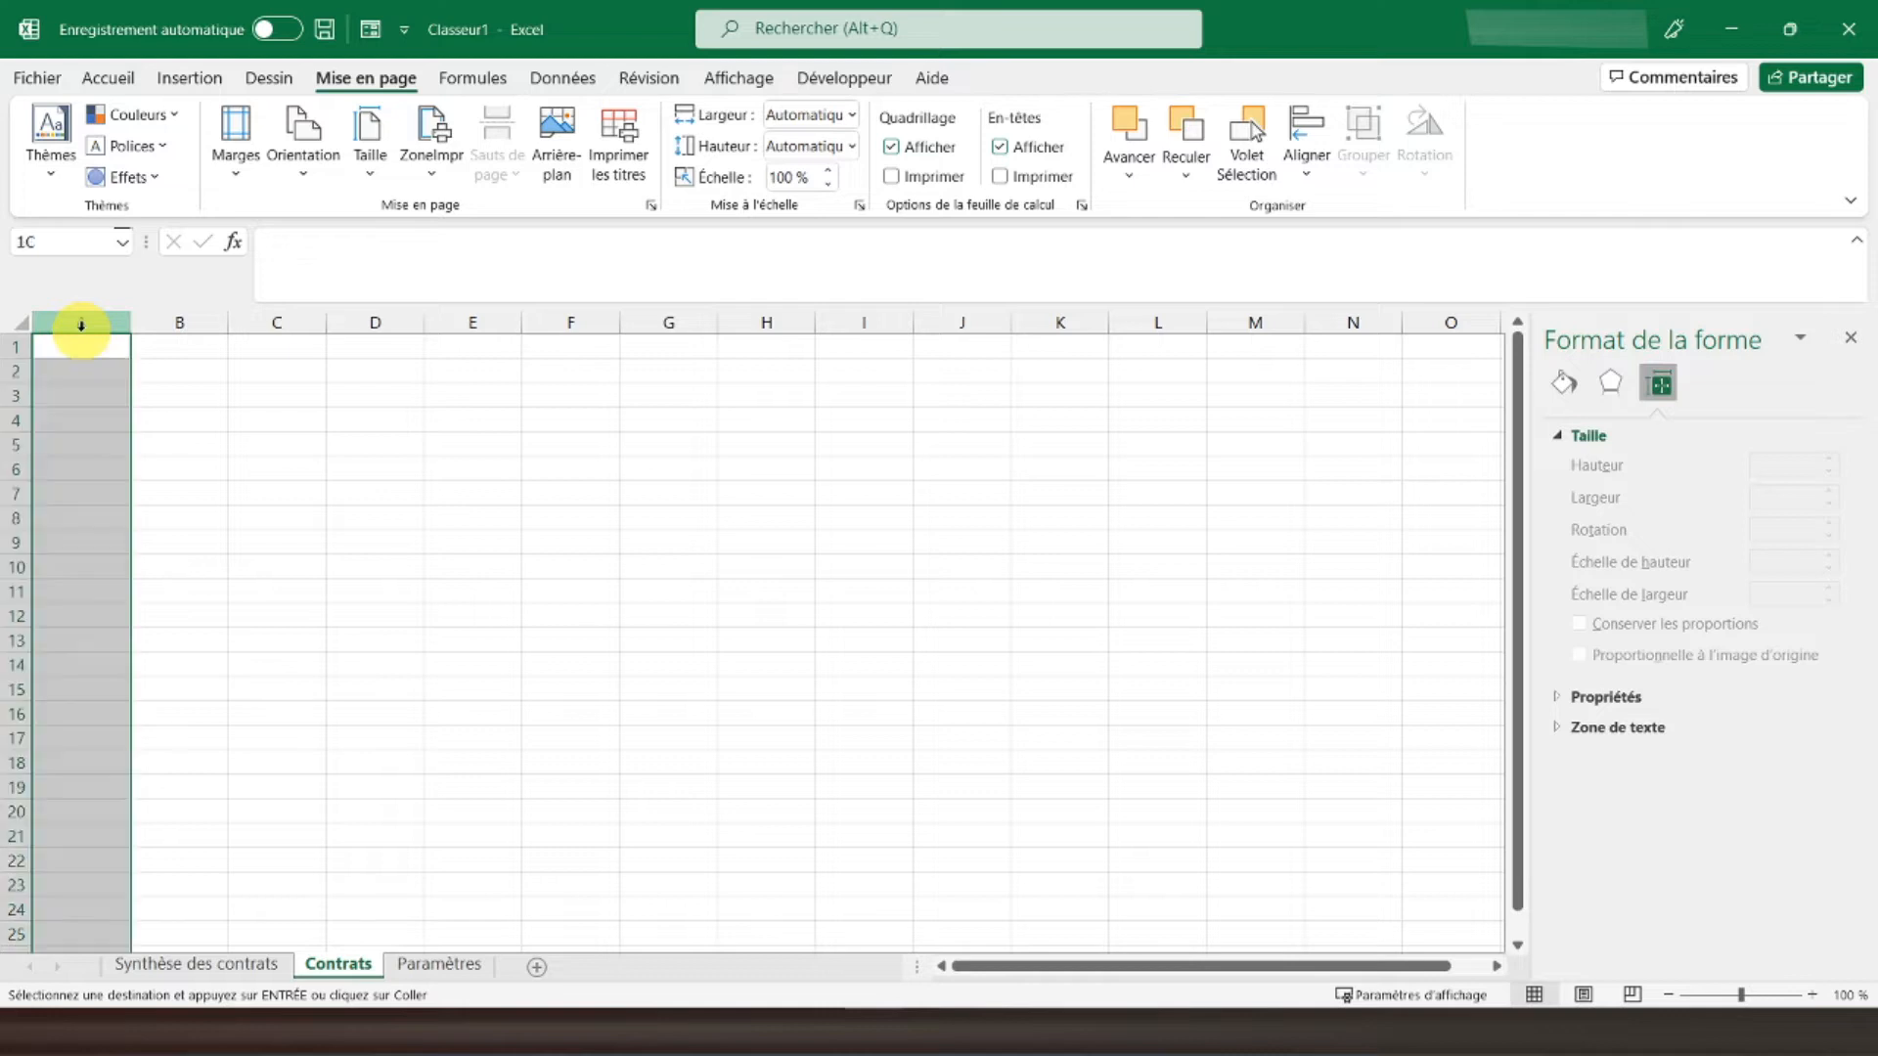
key("ctrl+v")
Step: Fill the Synthèse rectangle on the Contrats sheet with the dark blue theme colour of the column
right_click(101, 427)
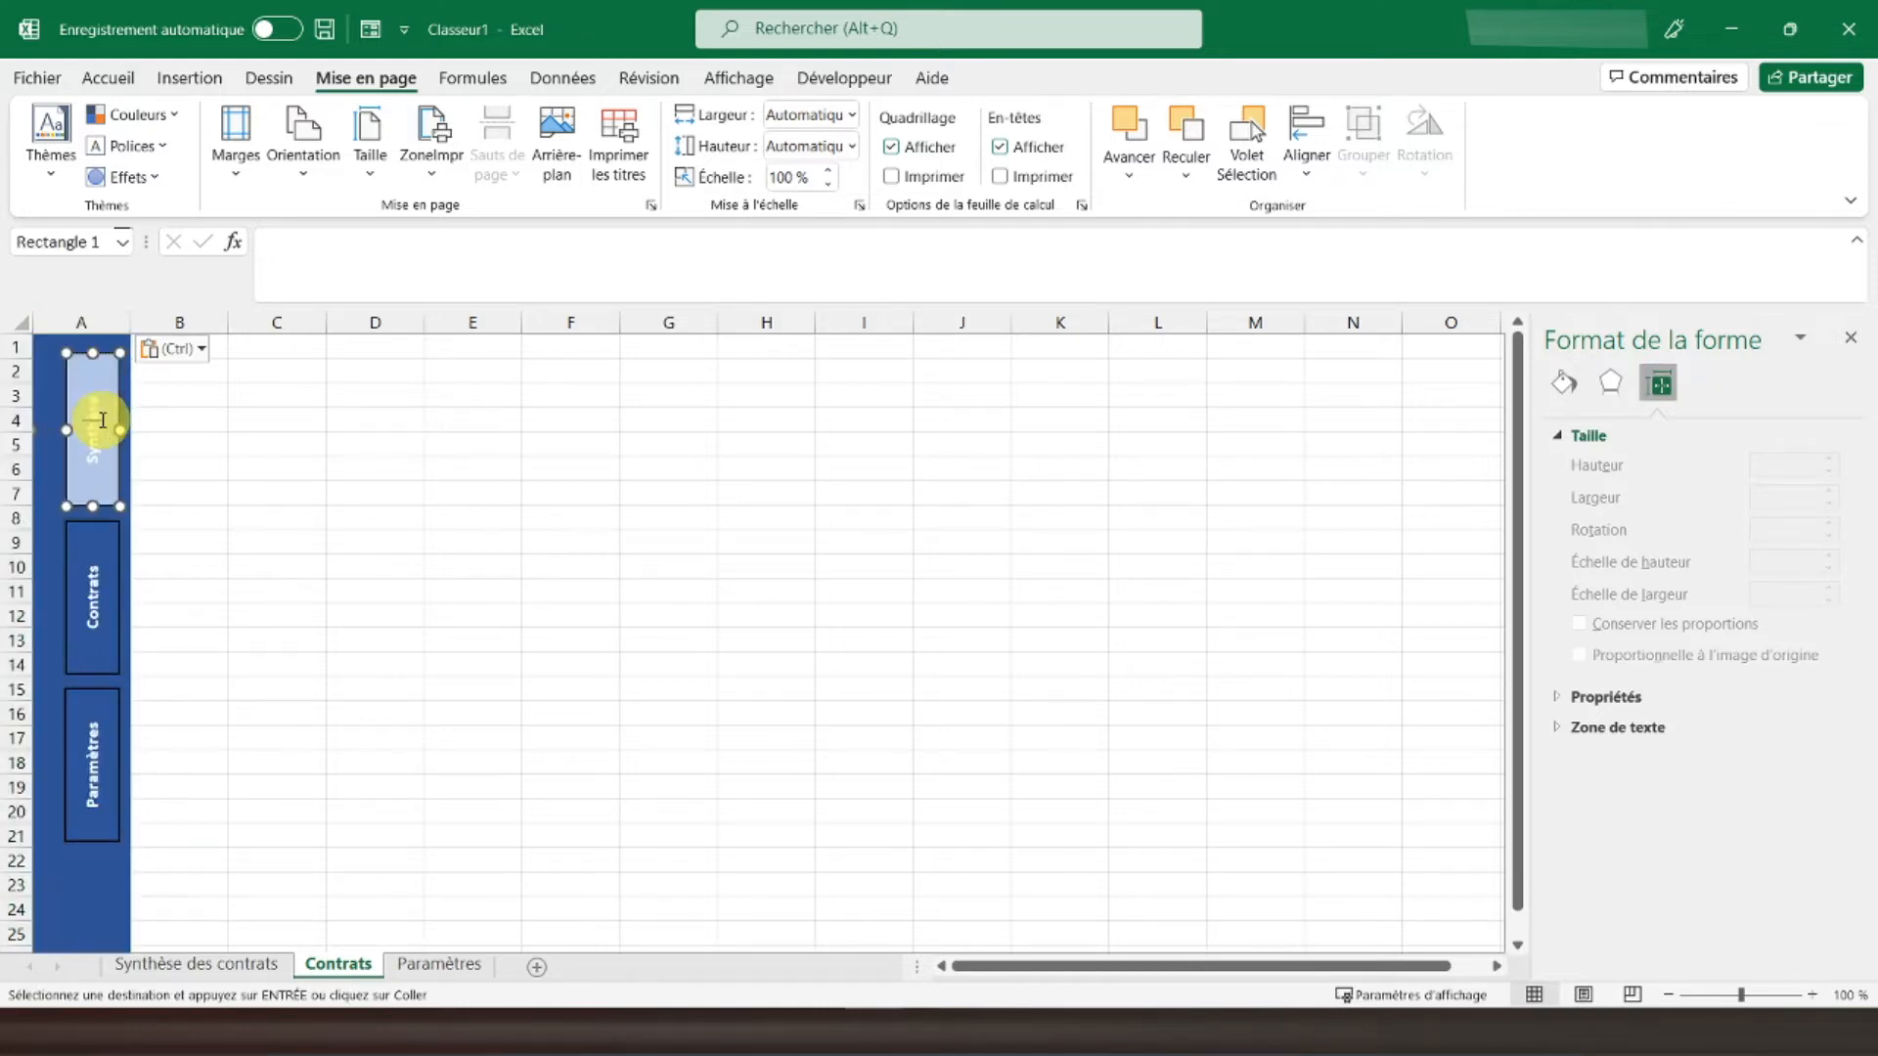
right_click(83, 387)
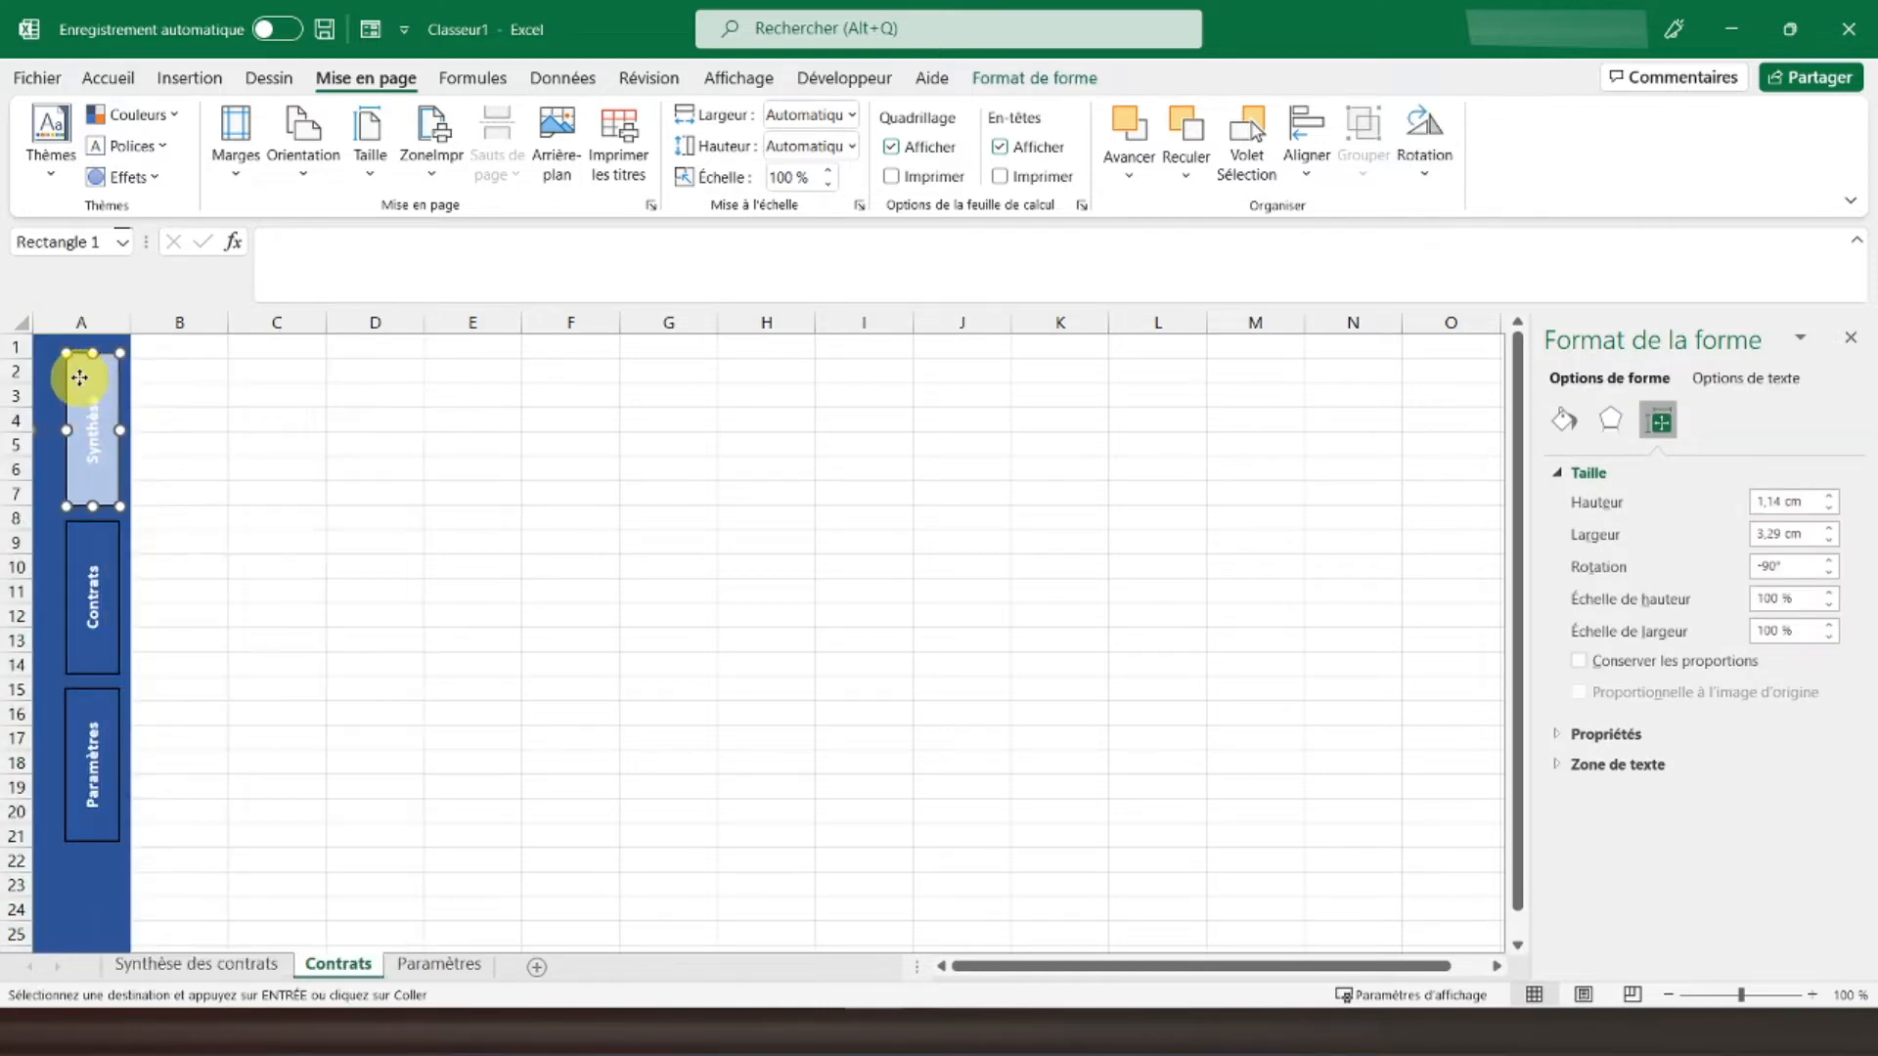
left_click(190, 256)
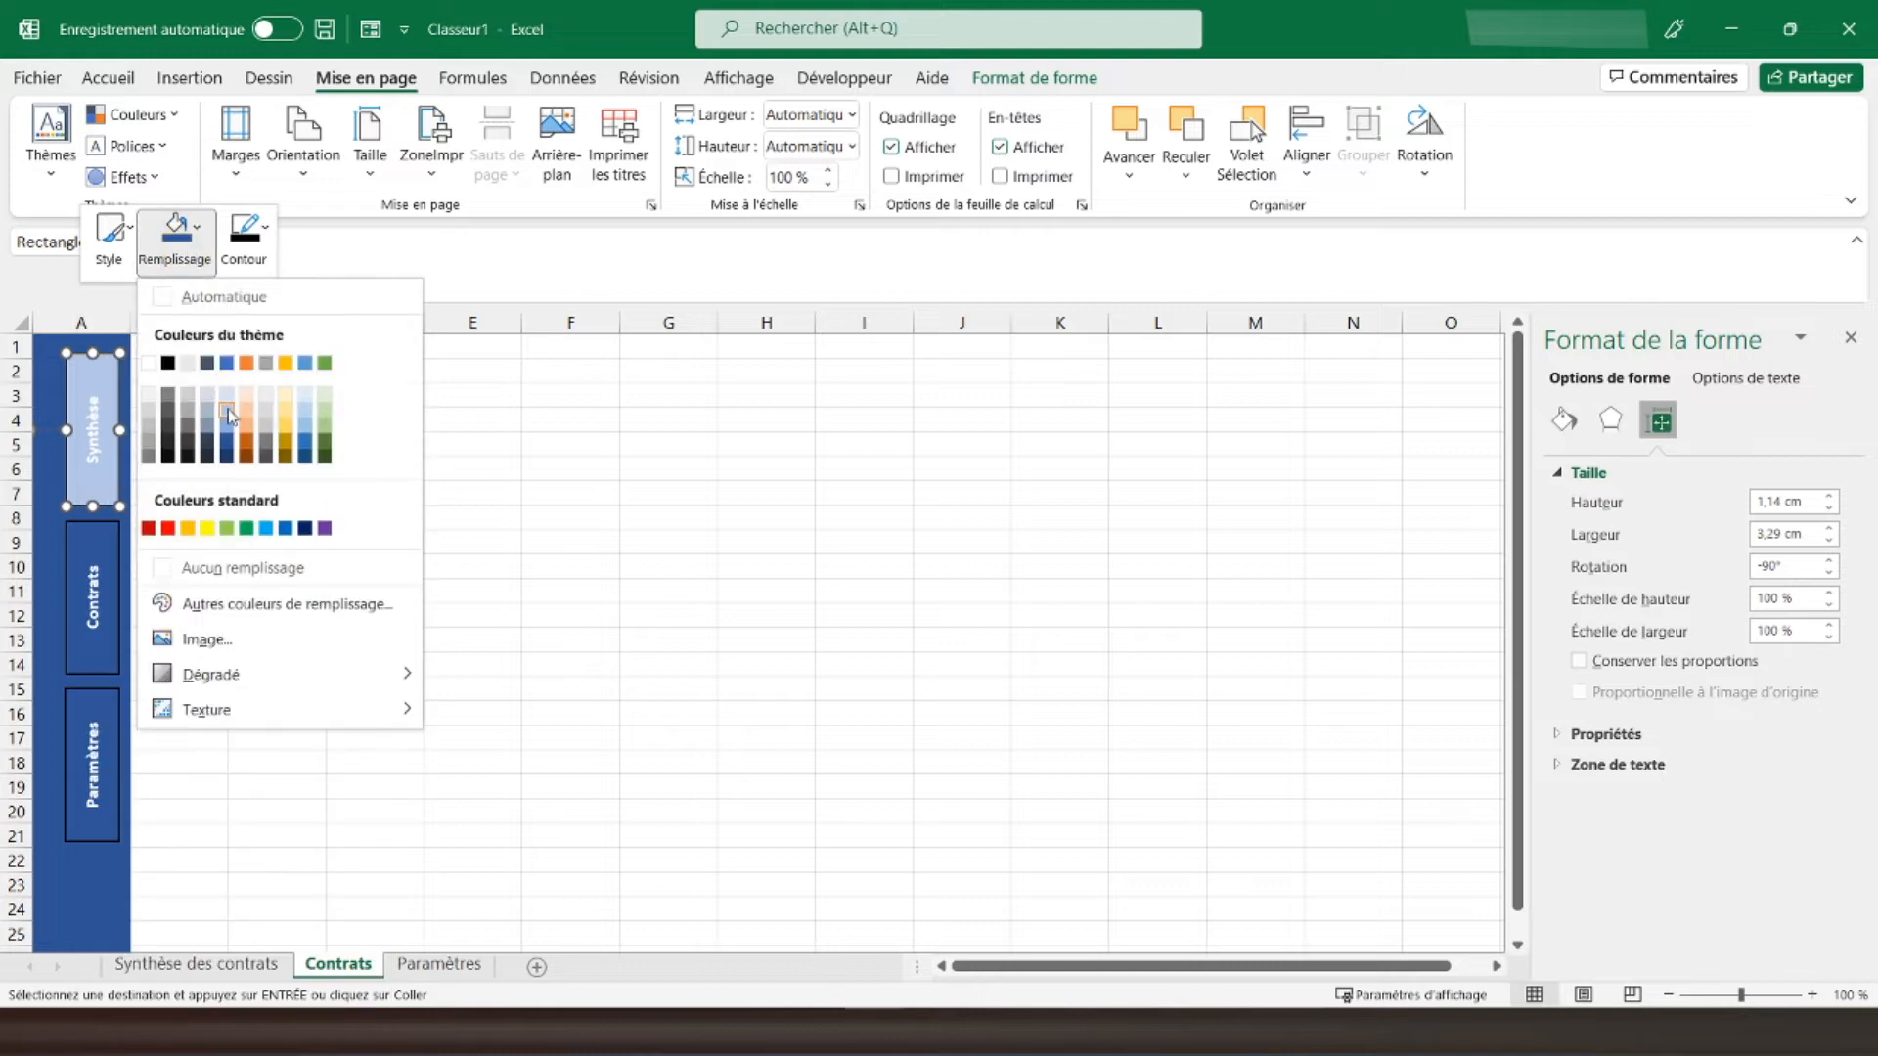
key("Escape")
Step: Fill the Contrats rectangle on the Contrats sheet with light blue to mark it as the active page
right_click(119, 581)
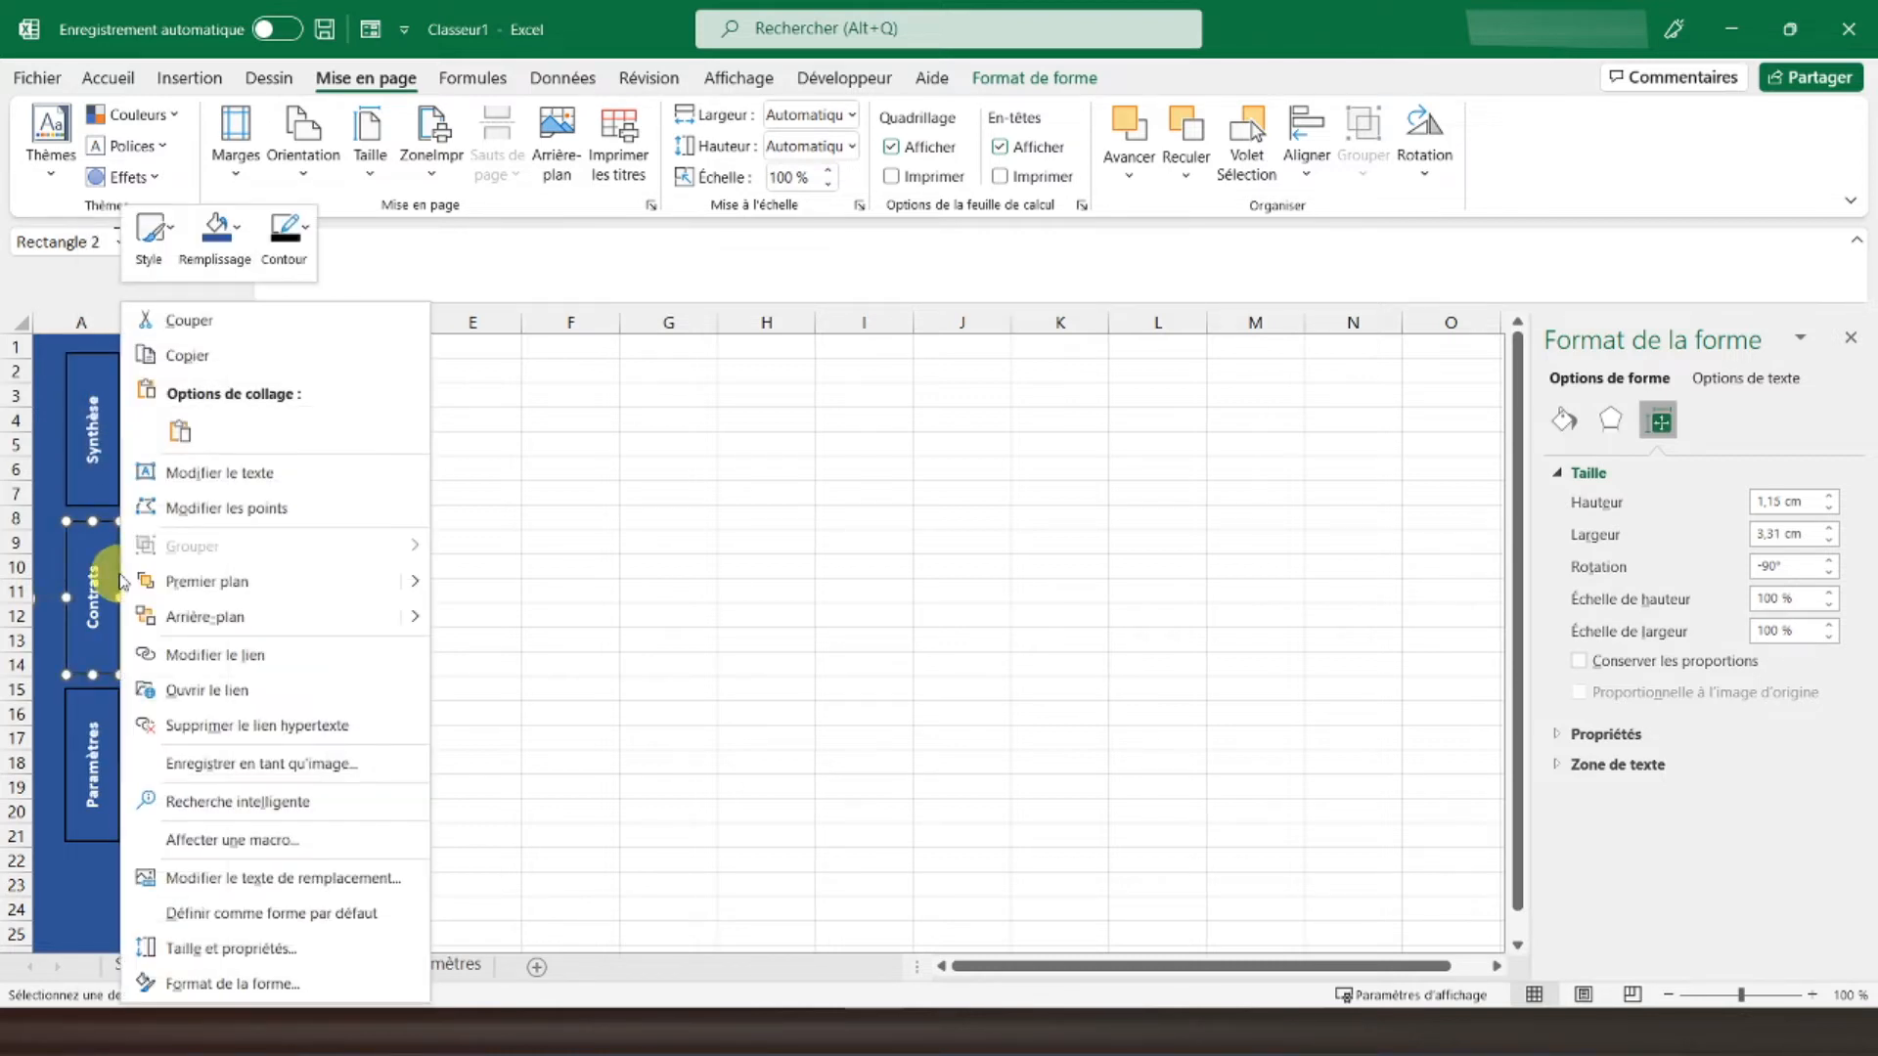
left_click(215, 238)
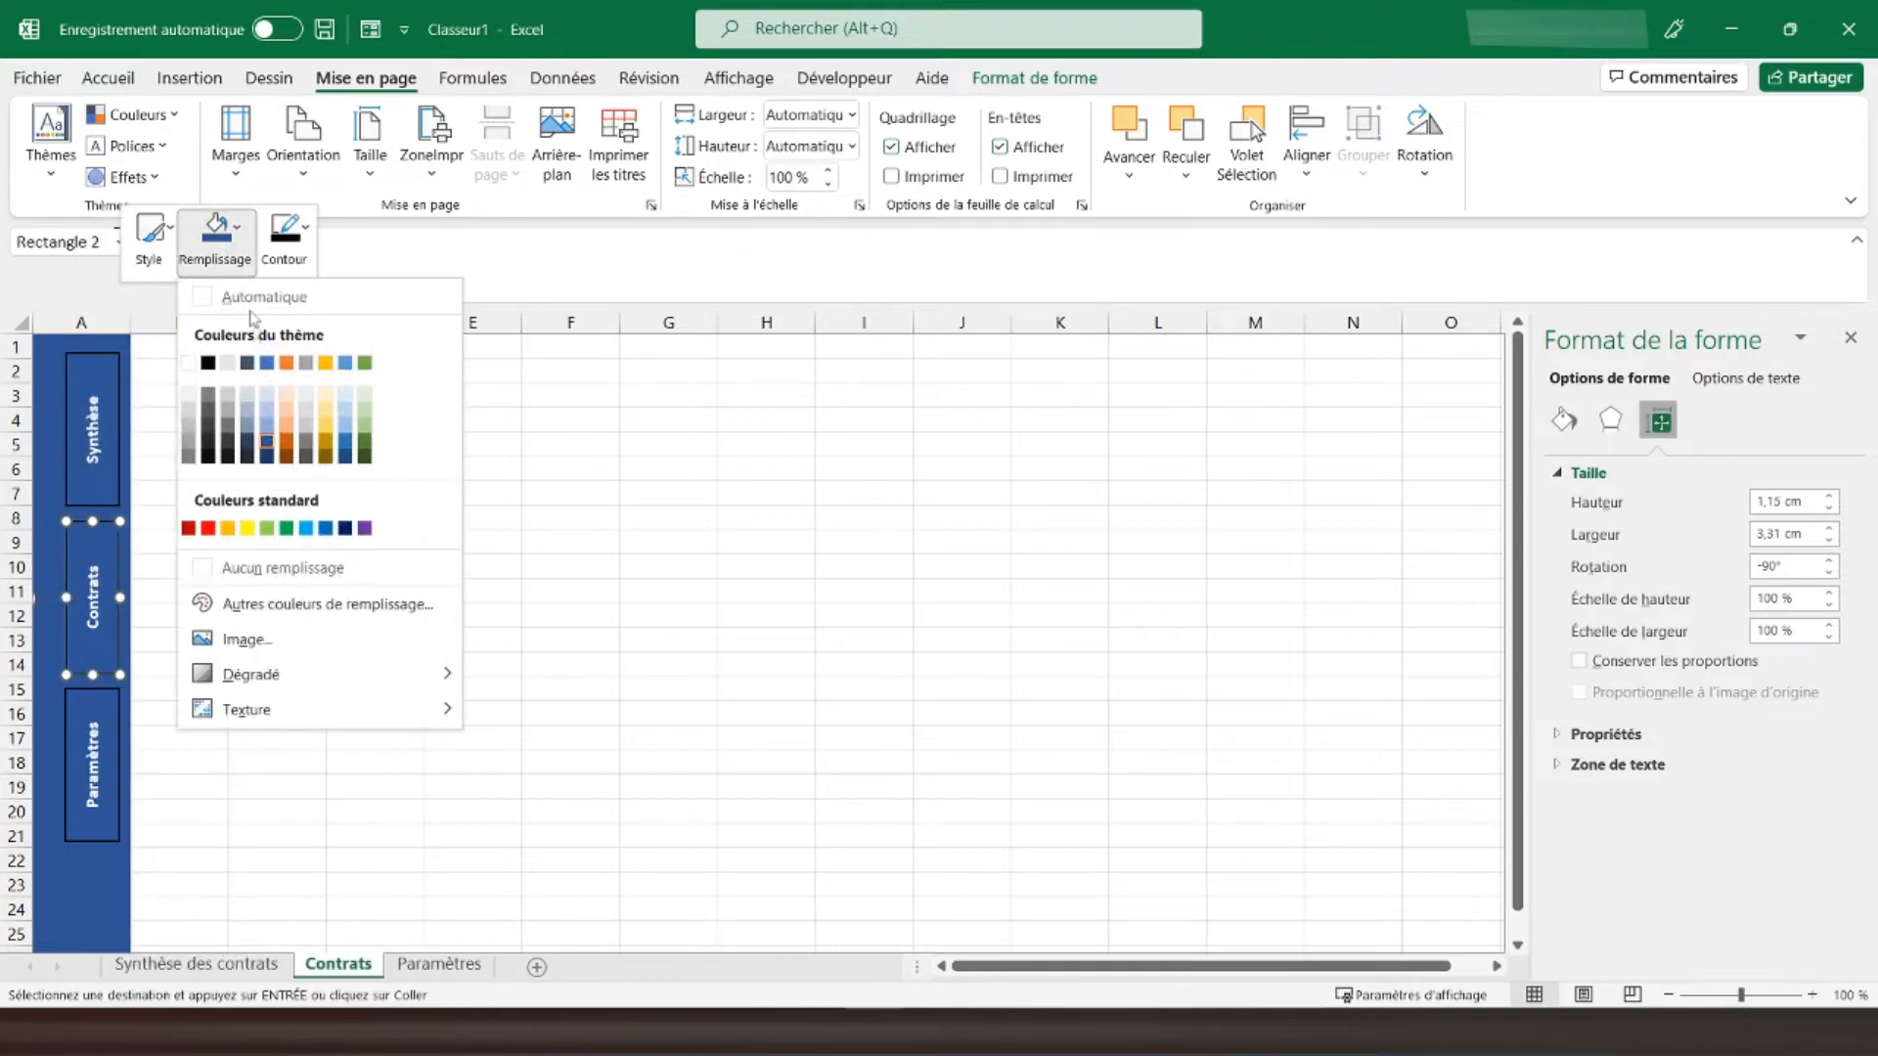
left_click(266, 418)
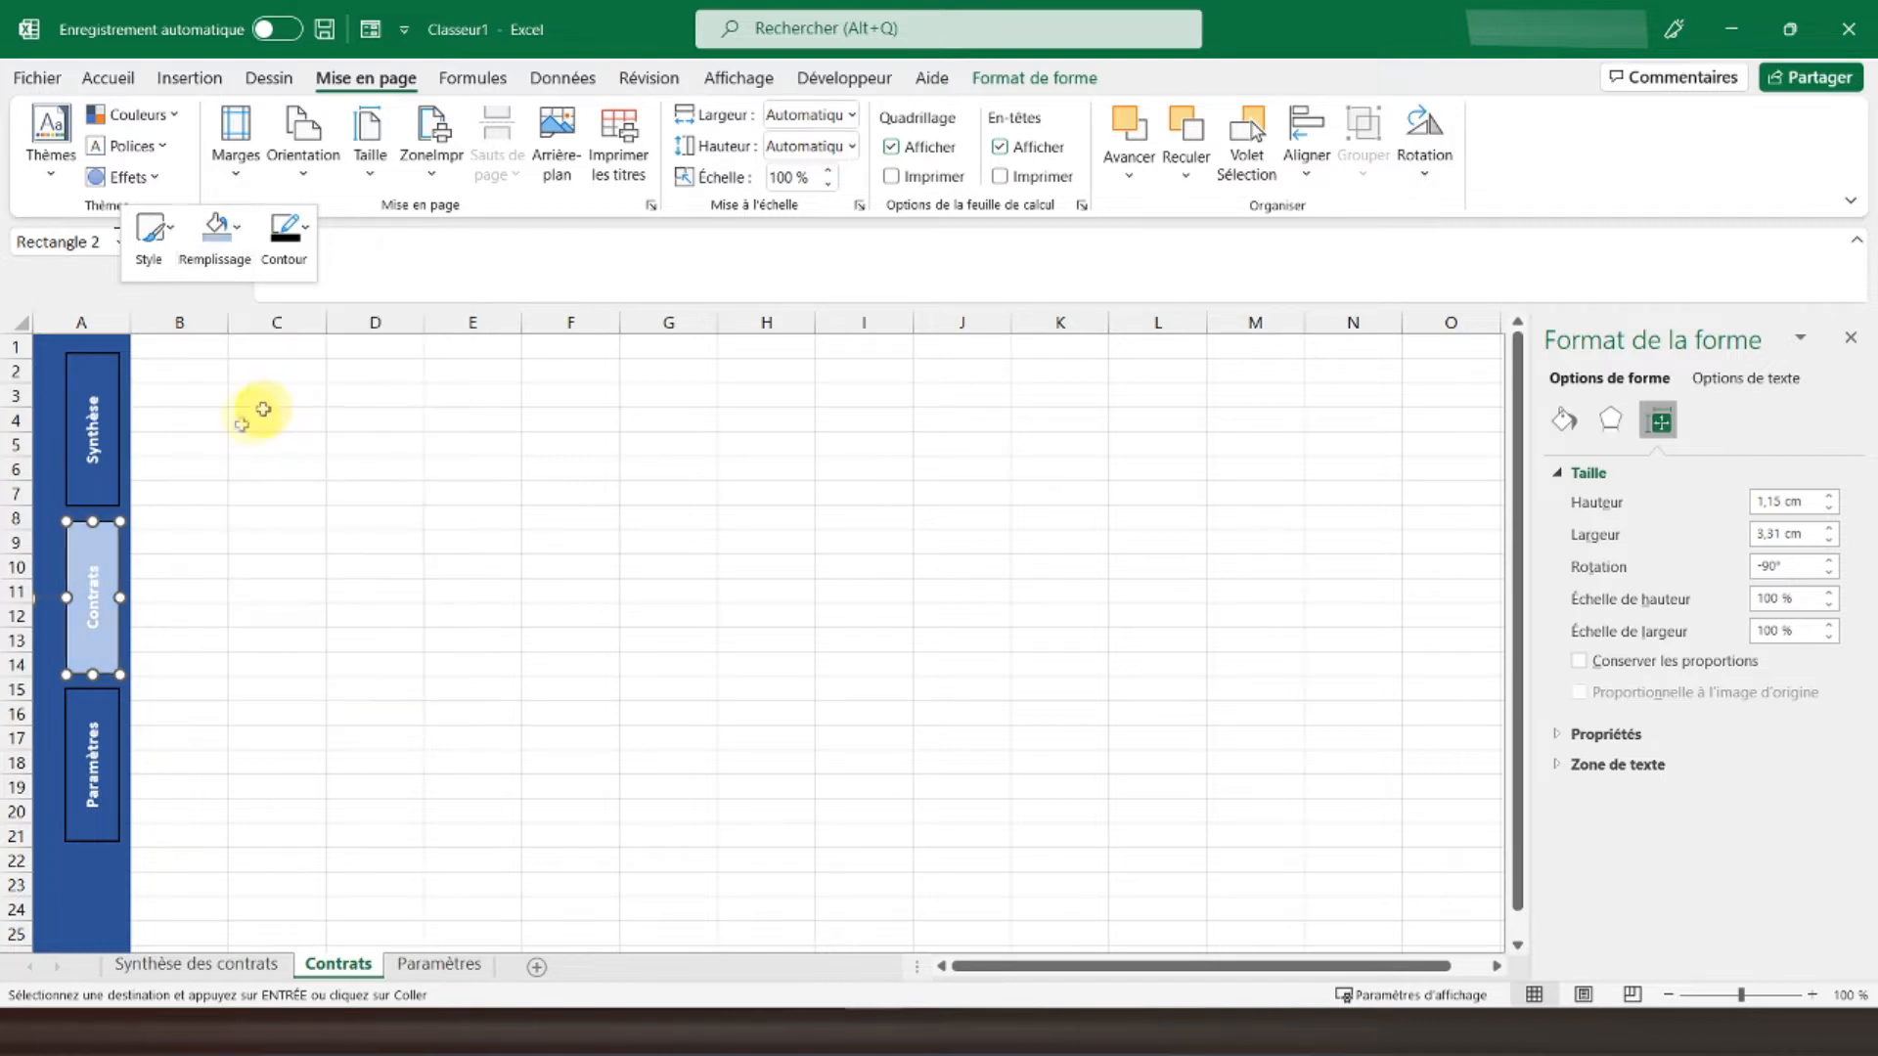
left_click(223, 967)
left_click(337, 964)
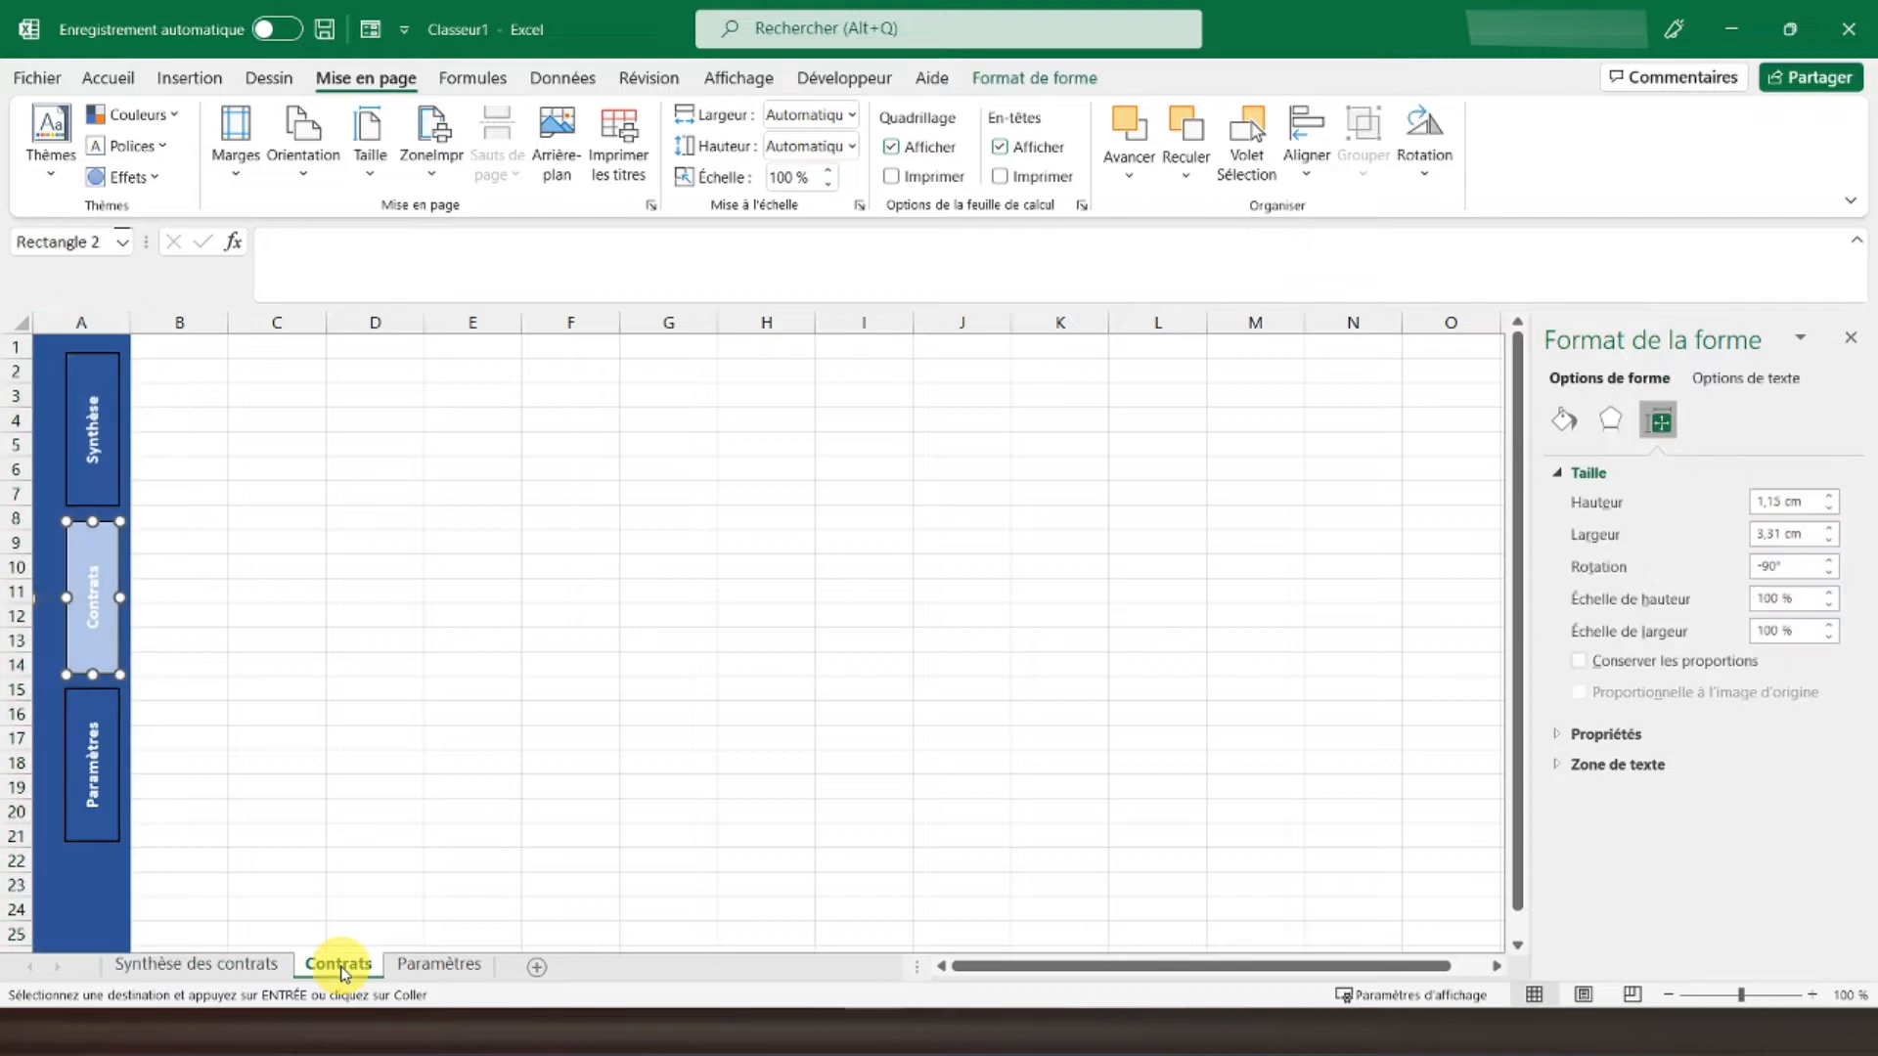
Step: Copy column A with its buttons from the Contrats sheet into column A of the Paramètres sheet
left_click(431, 963)
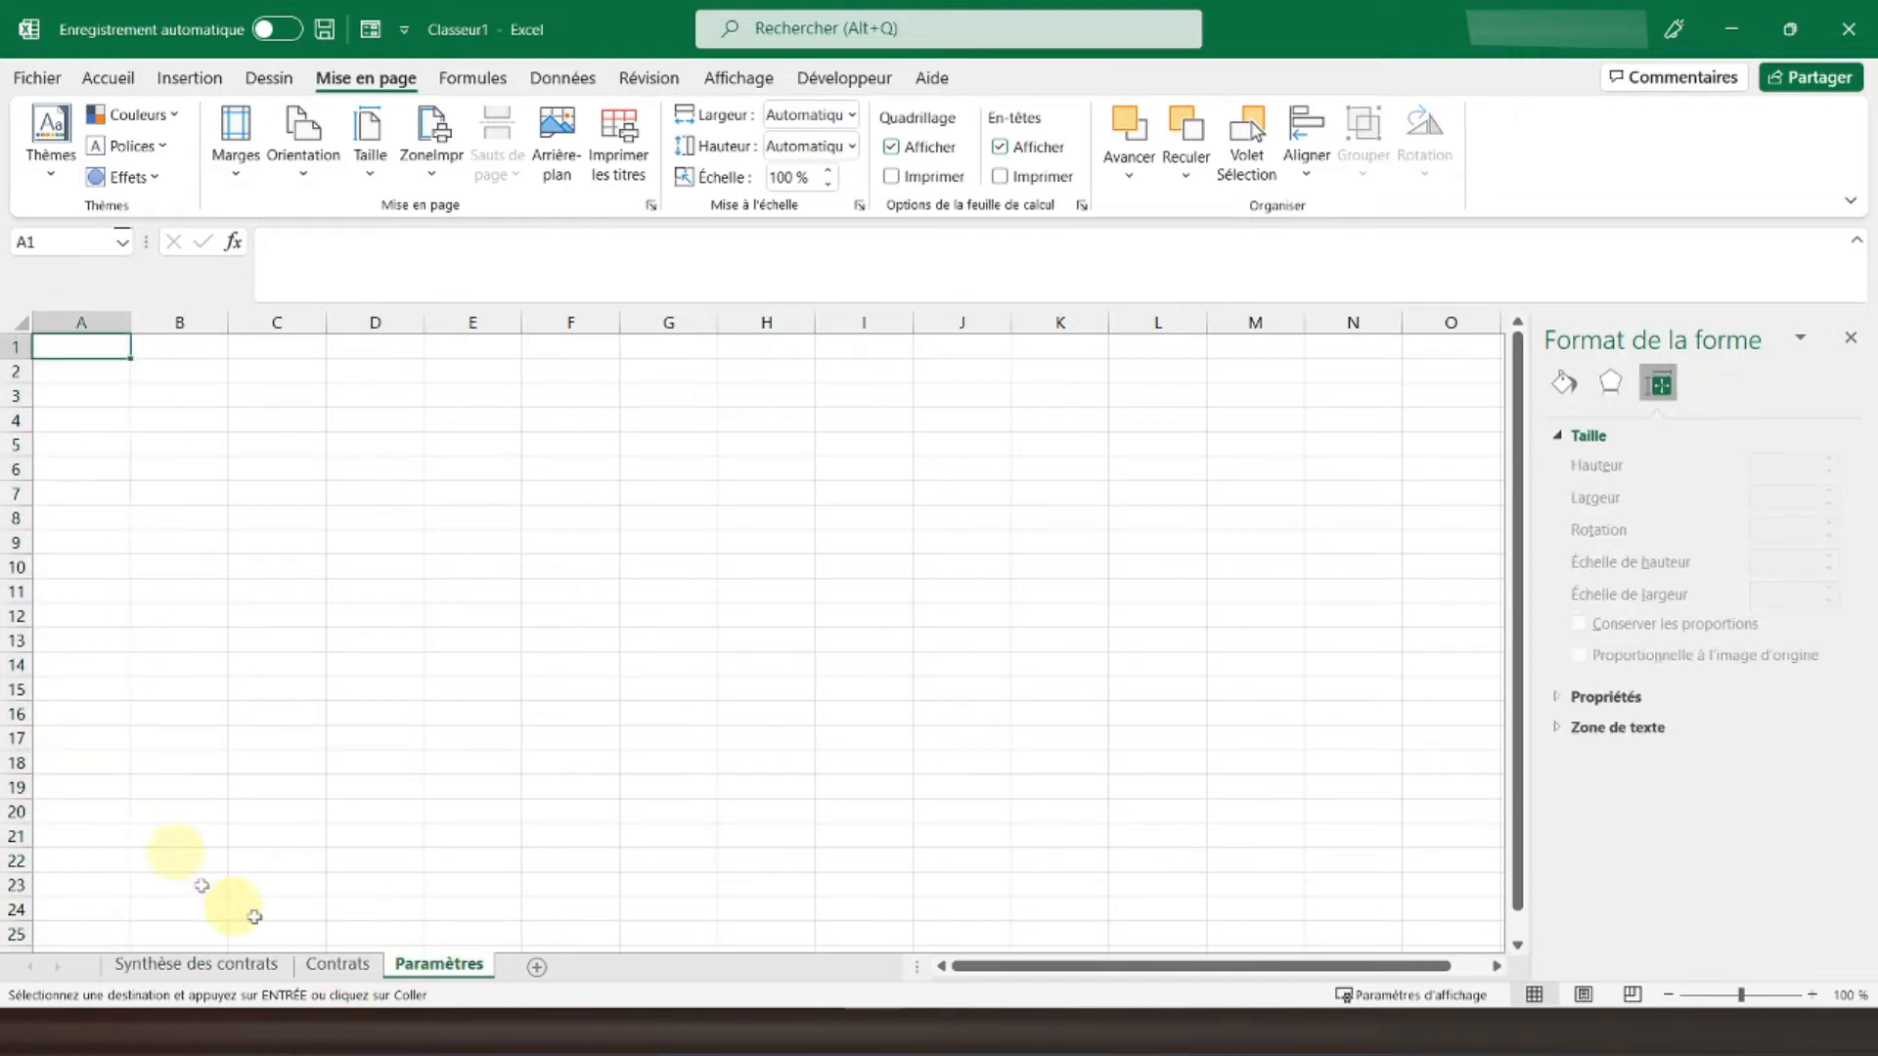
left_click(333, 967)
right_click(77, 323)
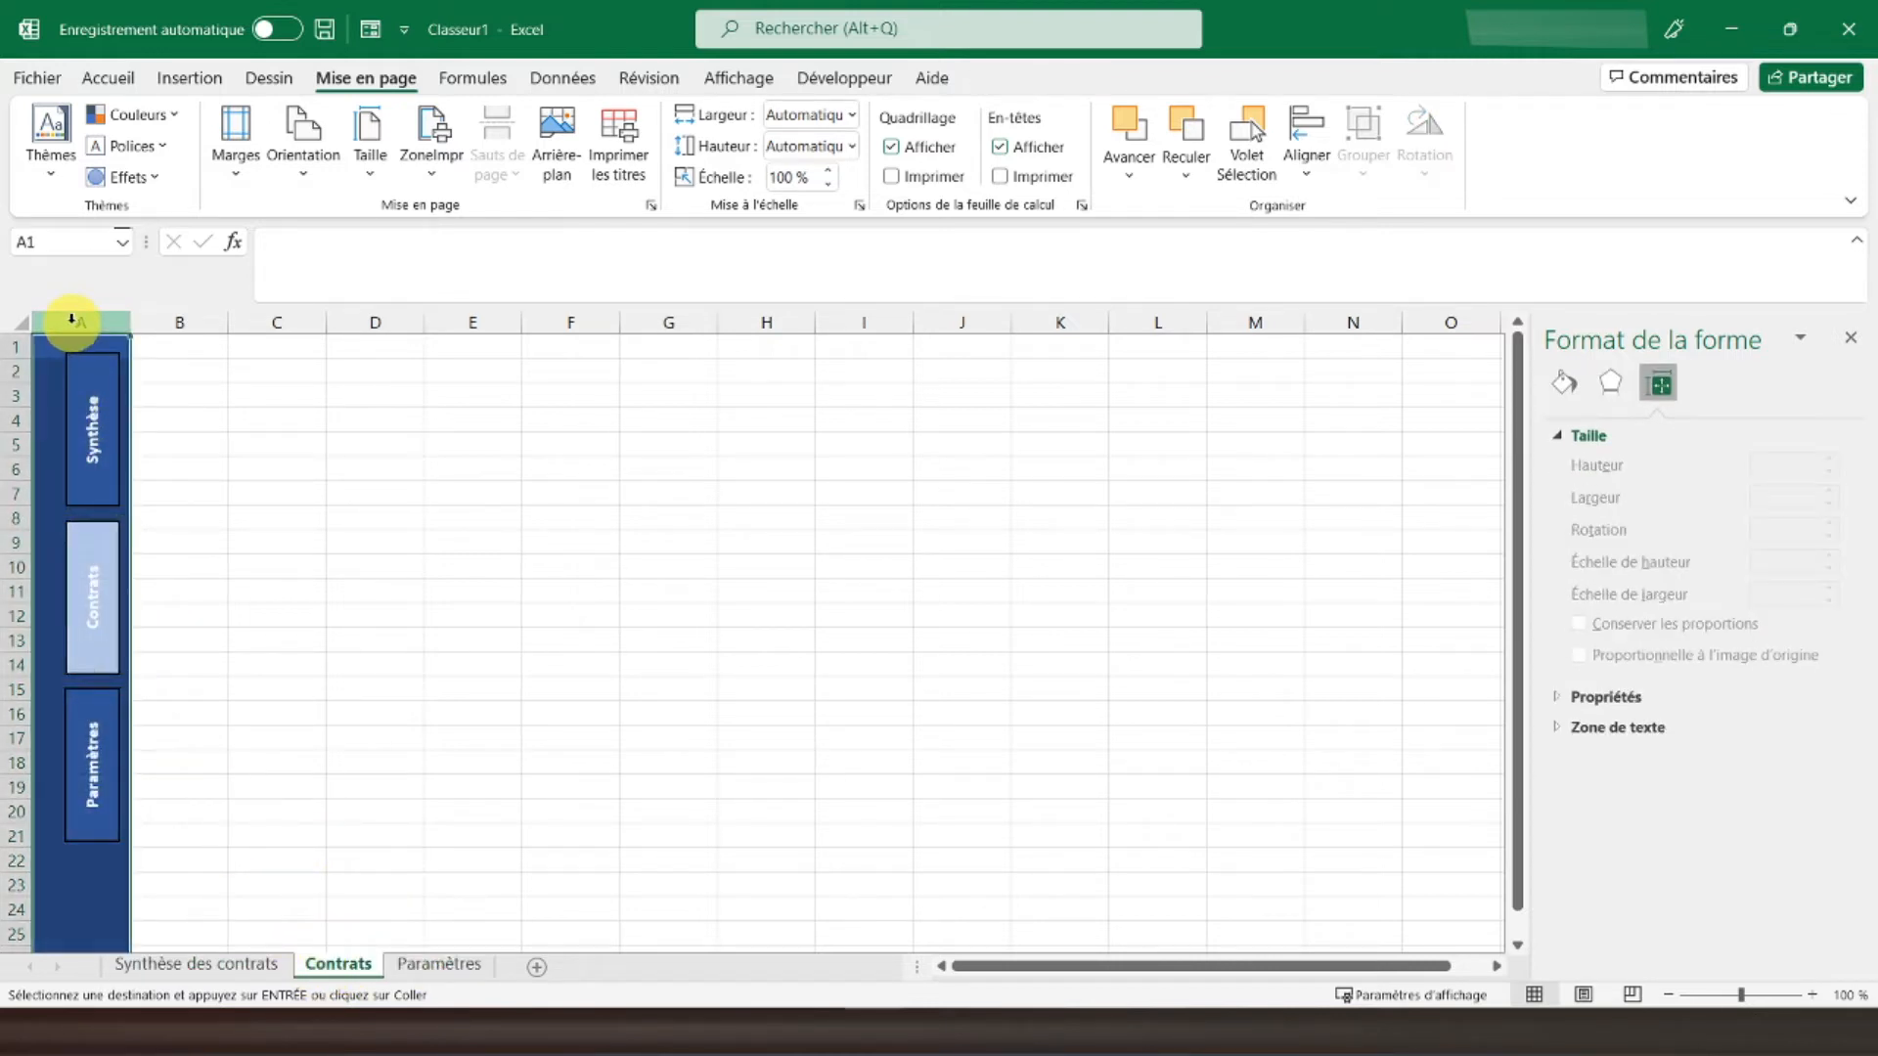
left_click(130, 379)
left_click(440, 963)
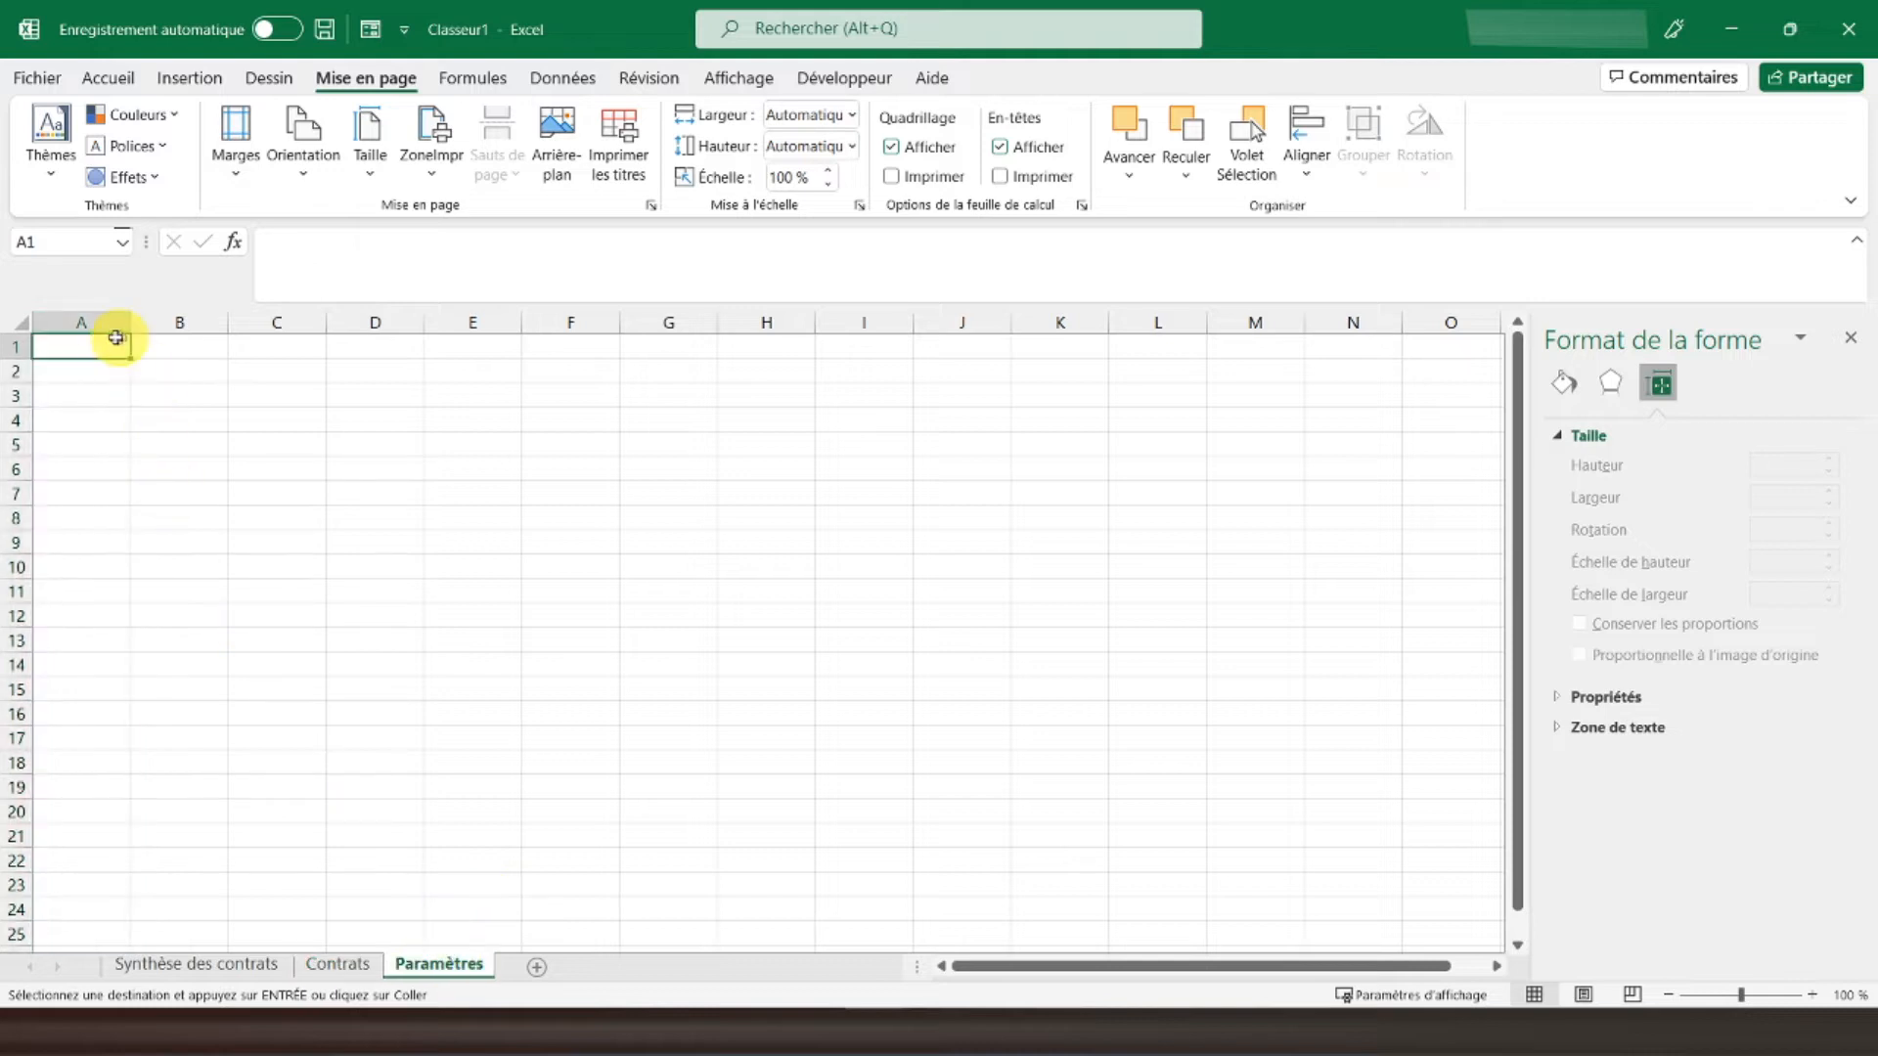
right_click(99, 322)
left_click(158, 455)
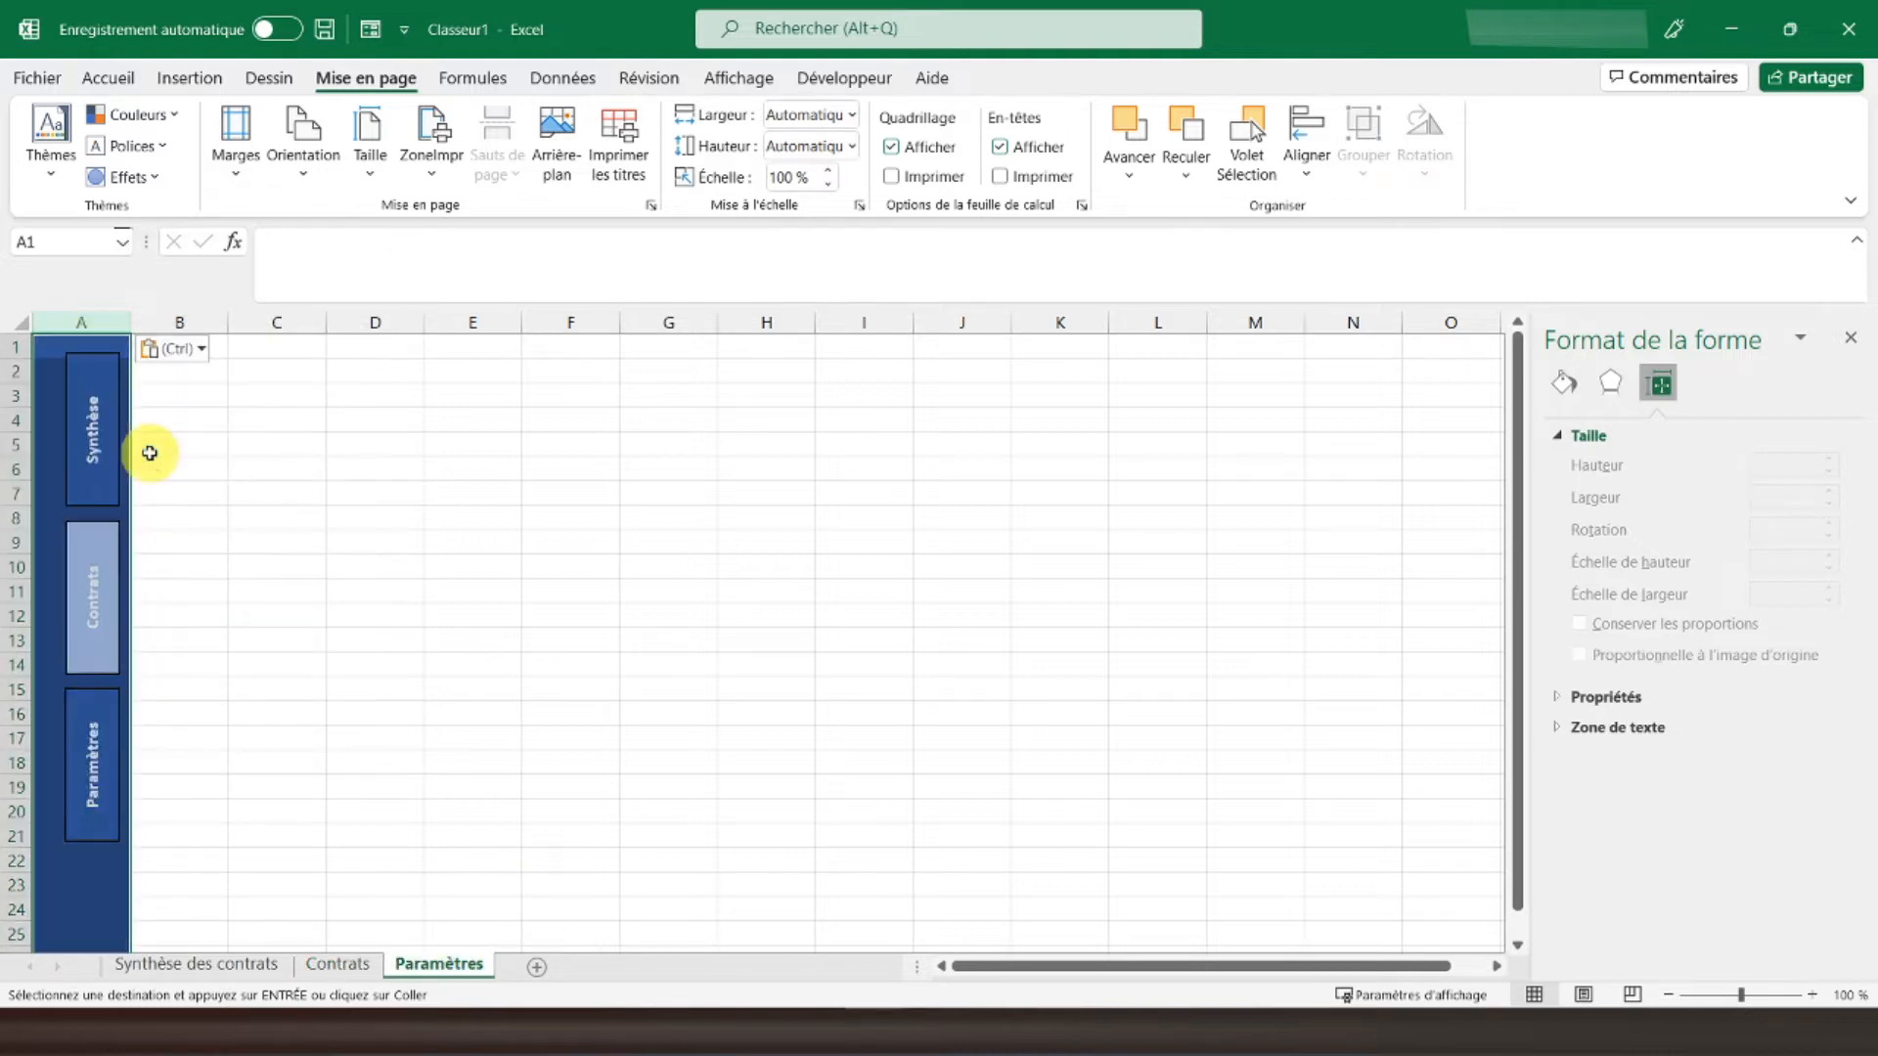
Step: Fill the Contrats rectangle on the Paramètres sheet with the dark blue theme colour
right_click(114, 629)
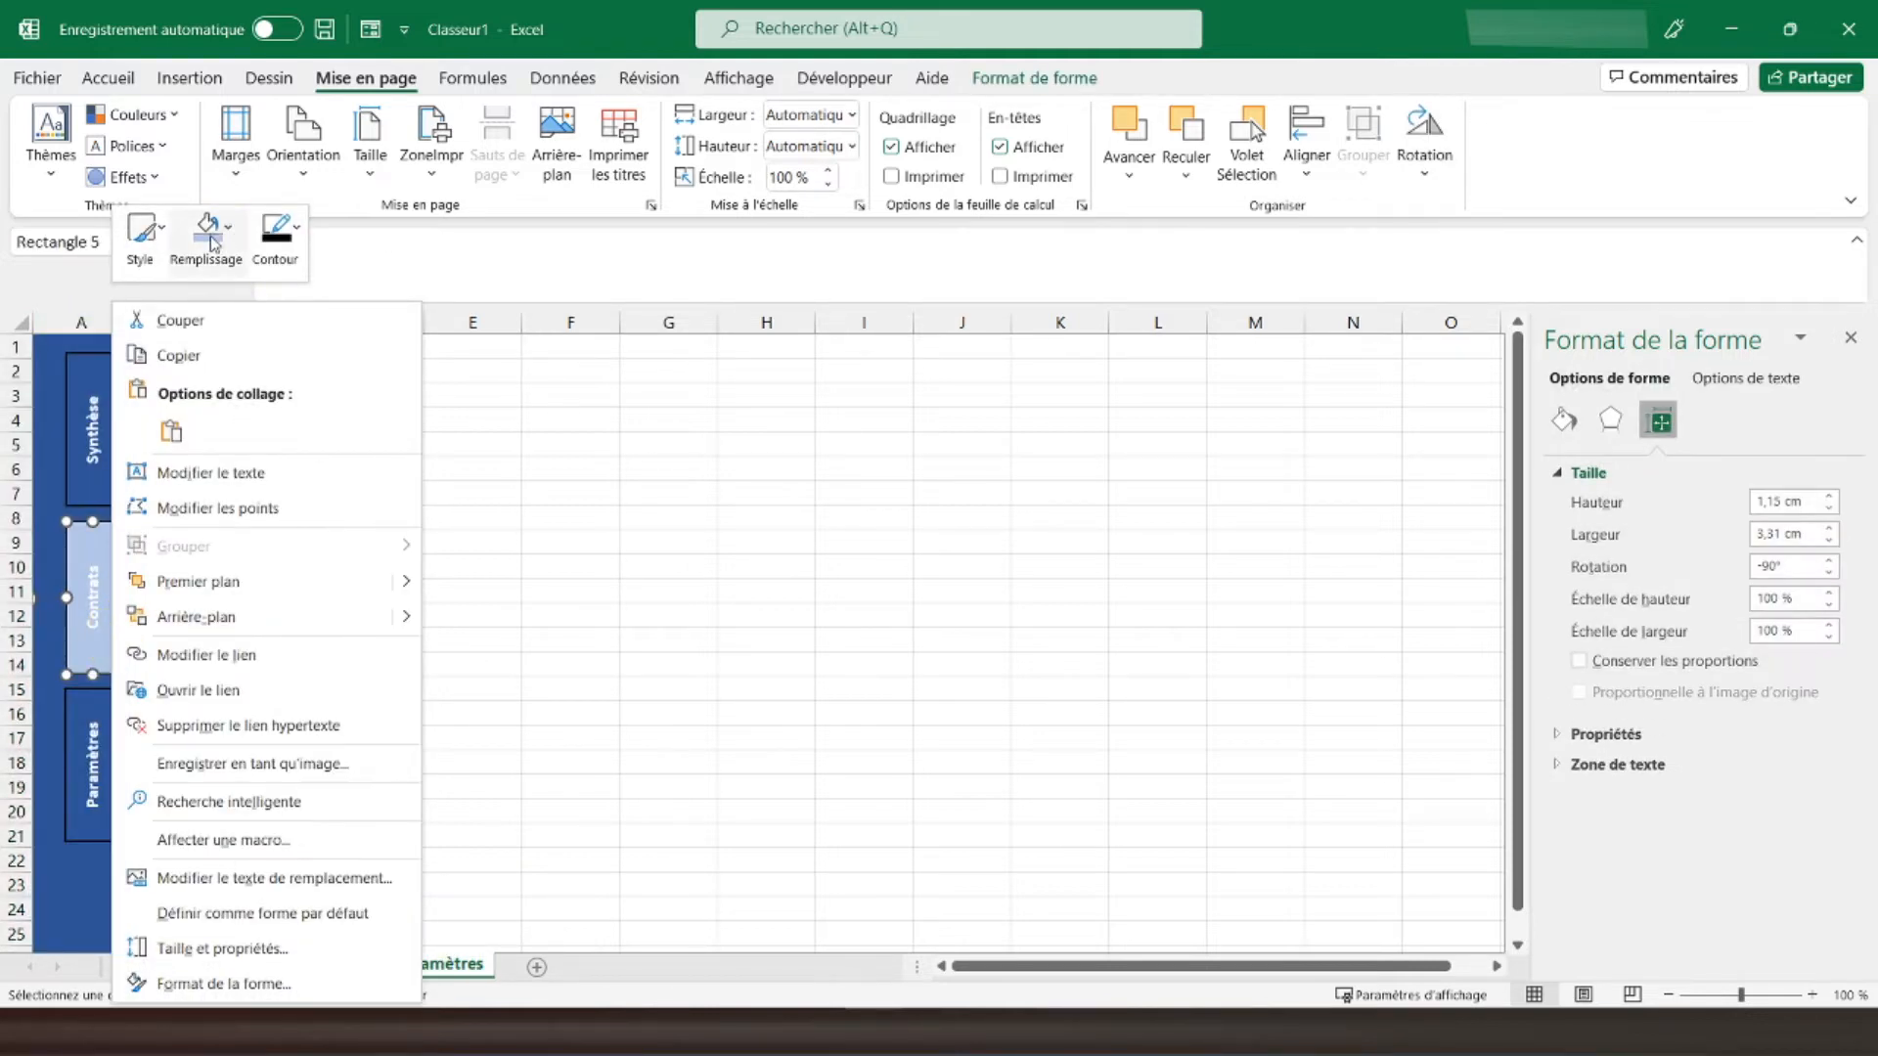
left_click(214, 239)
left_click(257, 448)
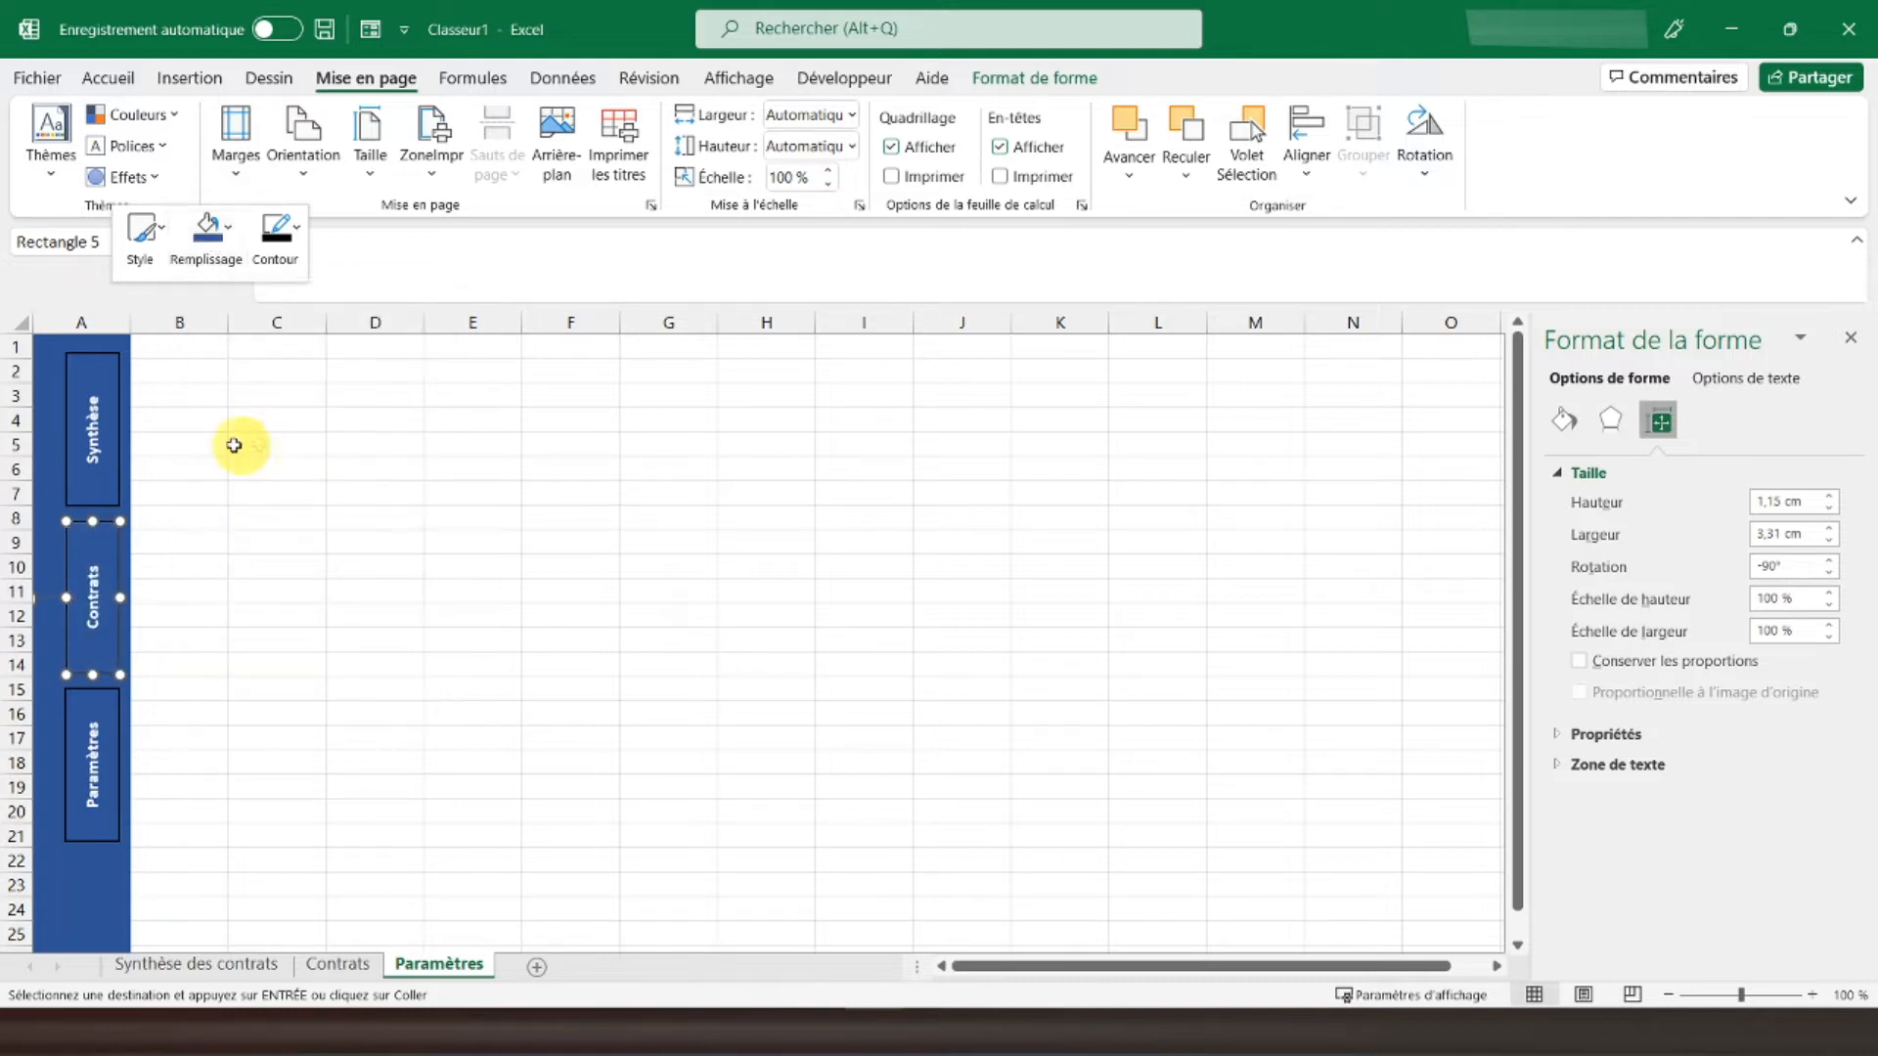
Step: Fill the Paramètres rectangle on the Paramètres sheet with light blue to mark the active page
left_click(112, 751)
right_click(113, 752)
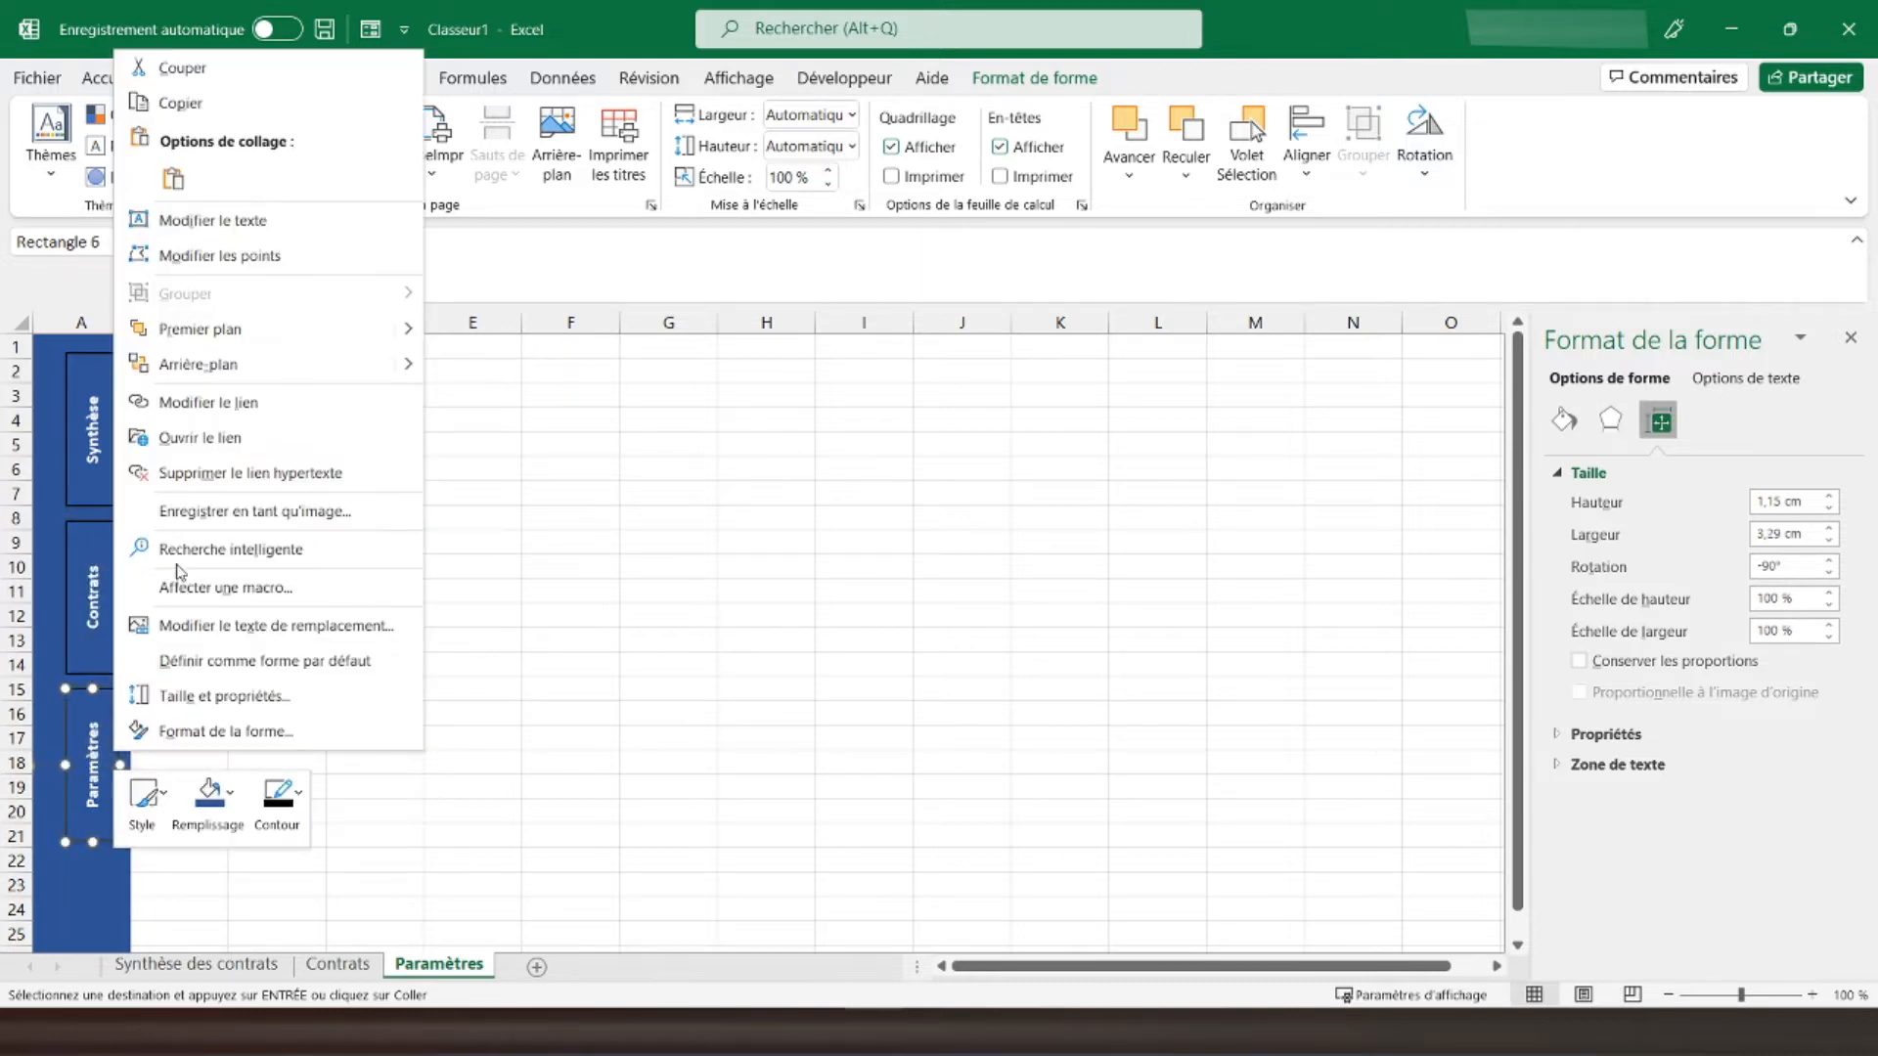
left_click(208, 797)
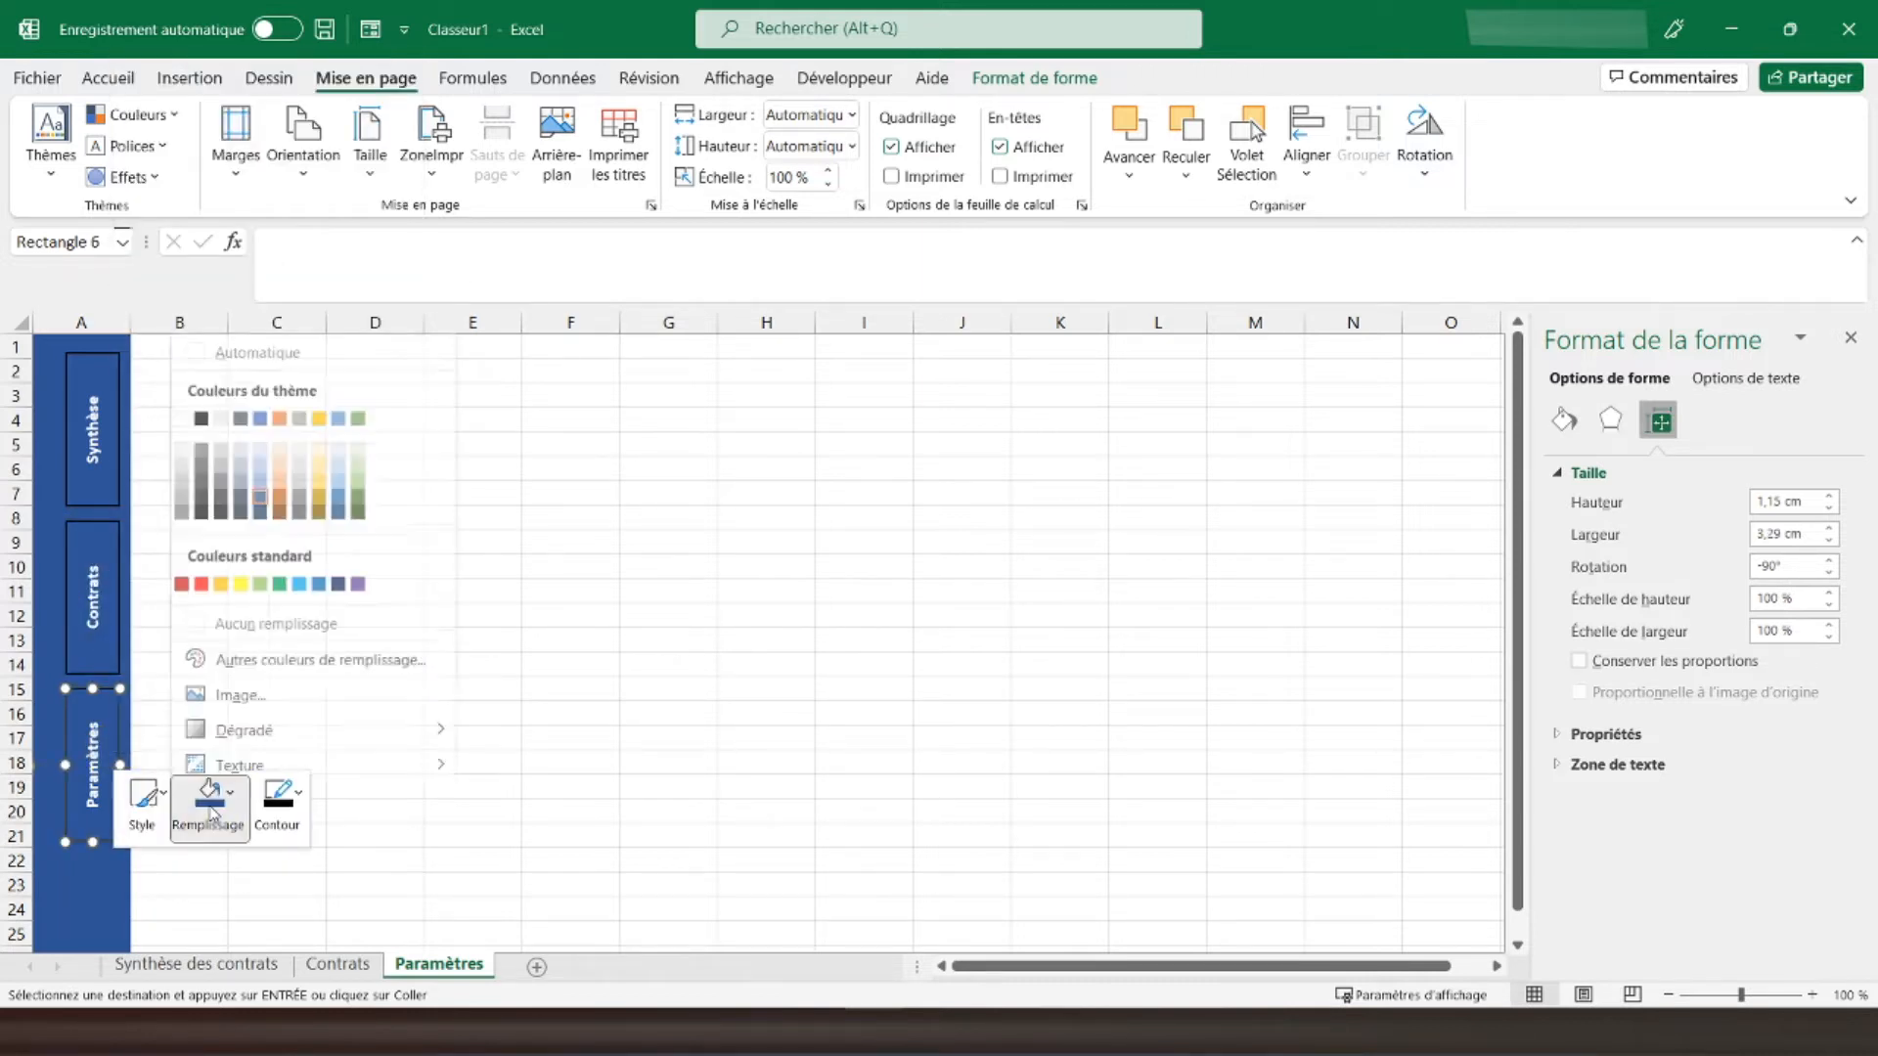
left_click(260, 467)
left_click(277, 518)
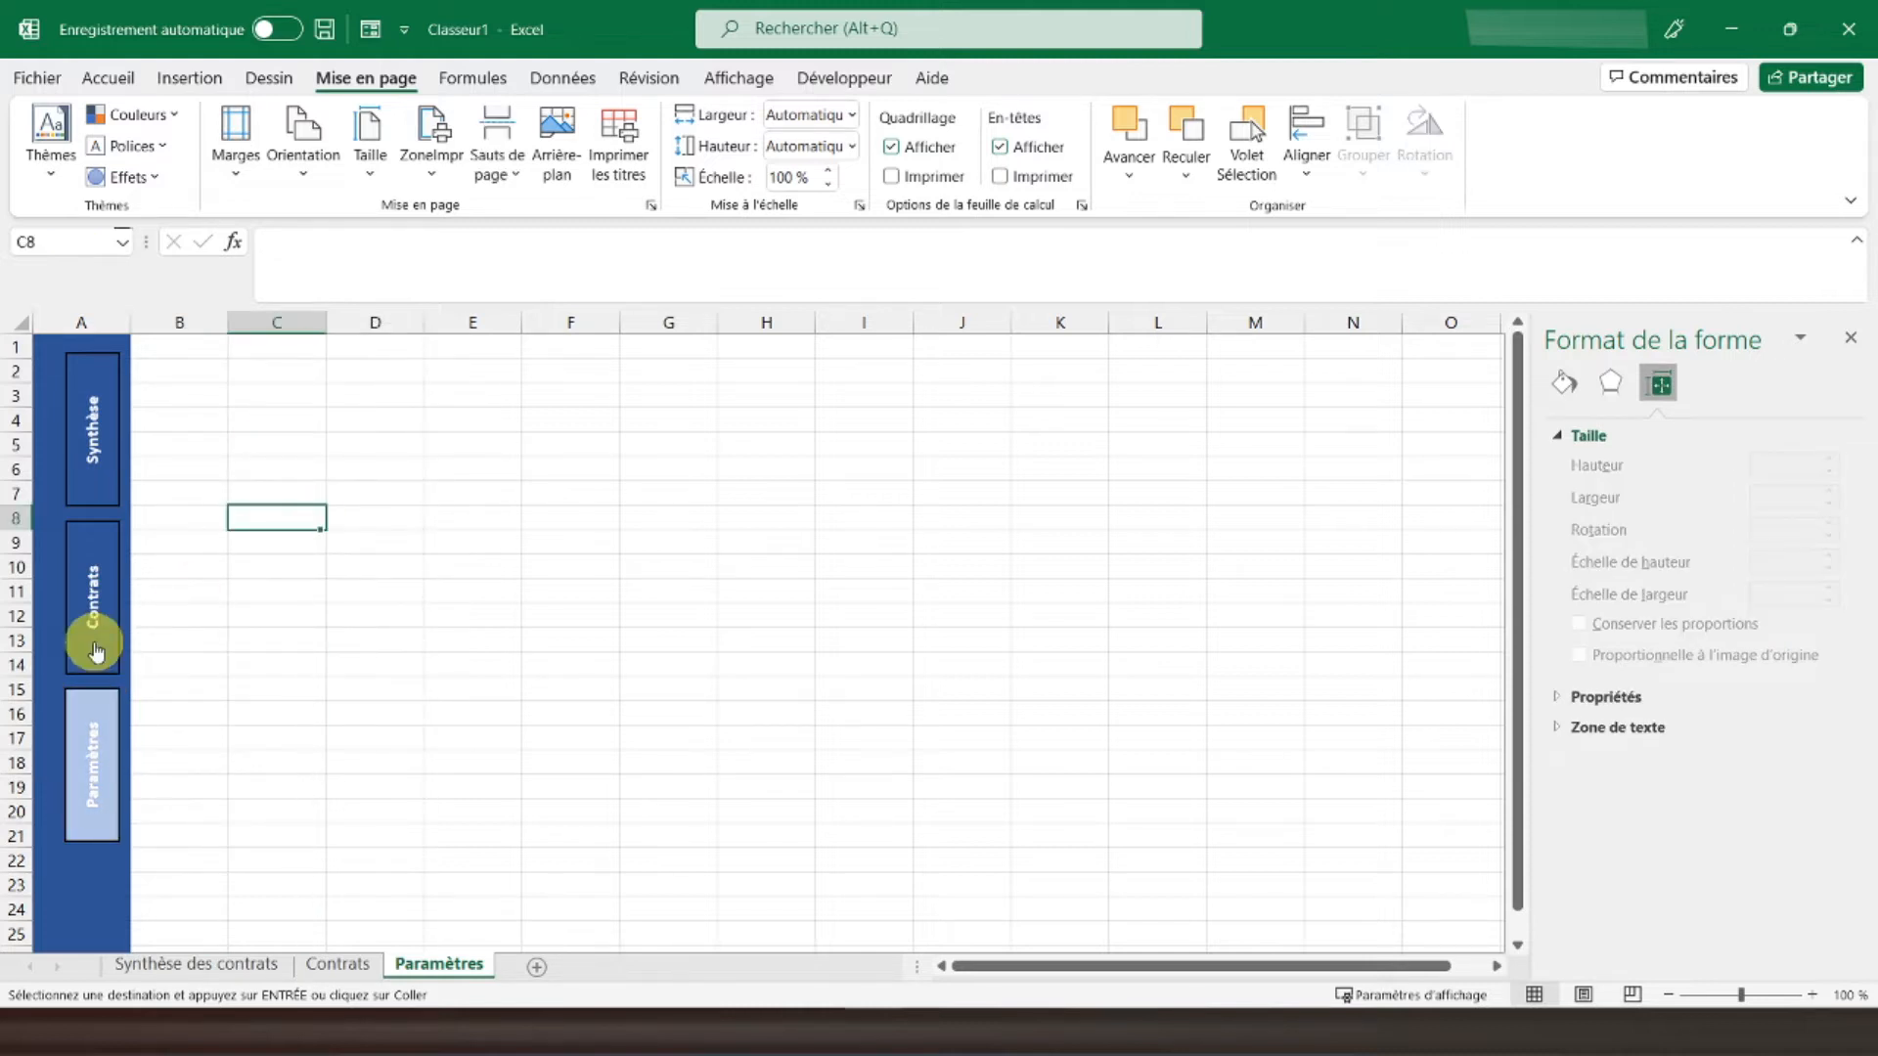
Step: Test the Contrats, Synthèse and Paramètres navigation buttons, ending on the Synthèse des contrats sheet
left_click(96, 648)
left_click(92, 426)
left_click(93, 608)
left_click(96, 748)
left_click(88, 608)
left_click(92, 450)
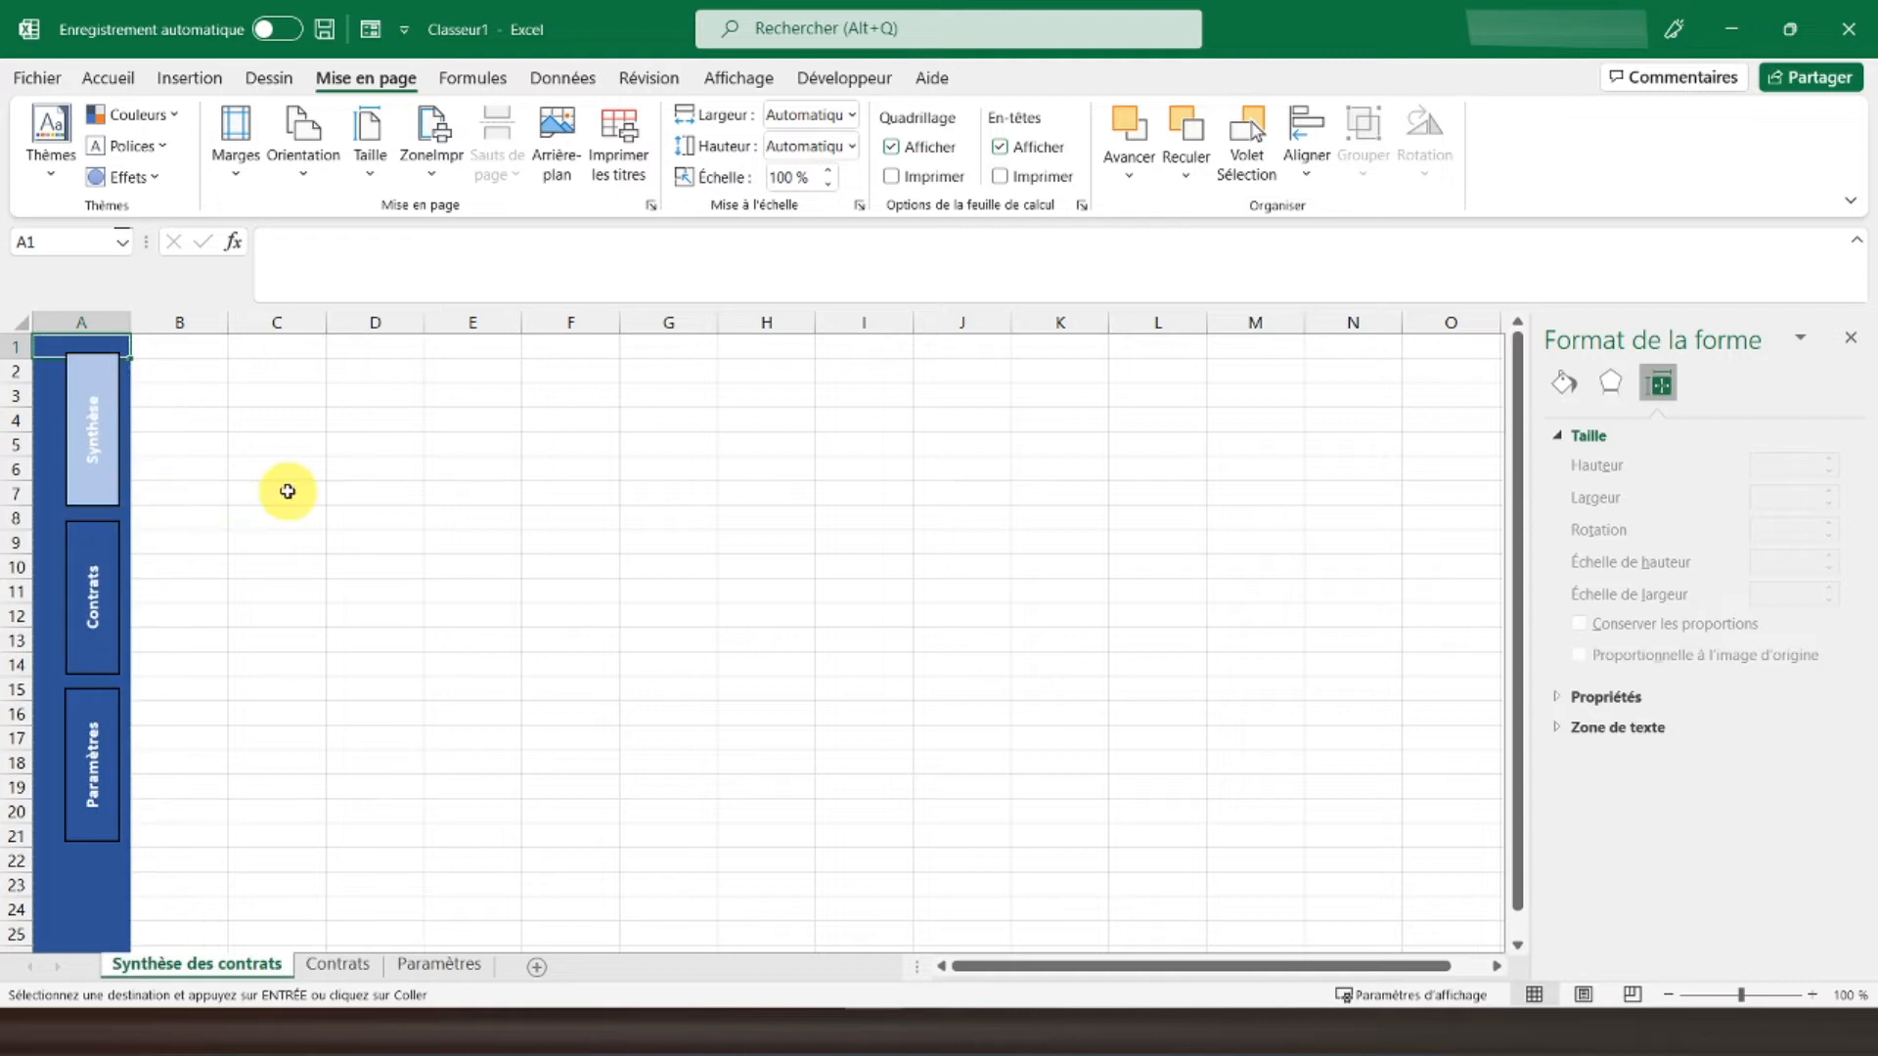
Step: Apply an outside border to cells B1:M2 and merge and centre them
left_click_drag(186, 346, 1237, 361)
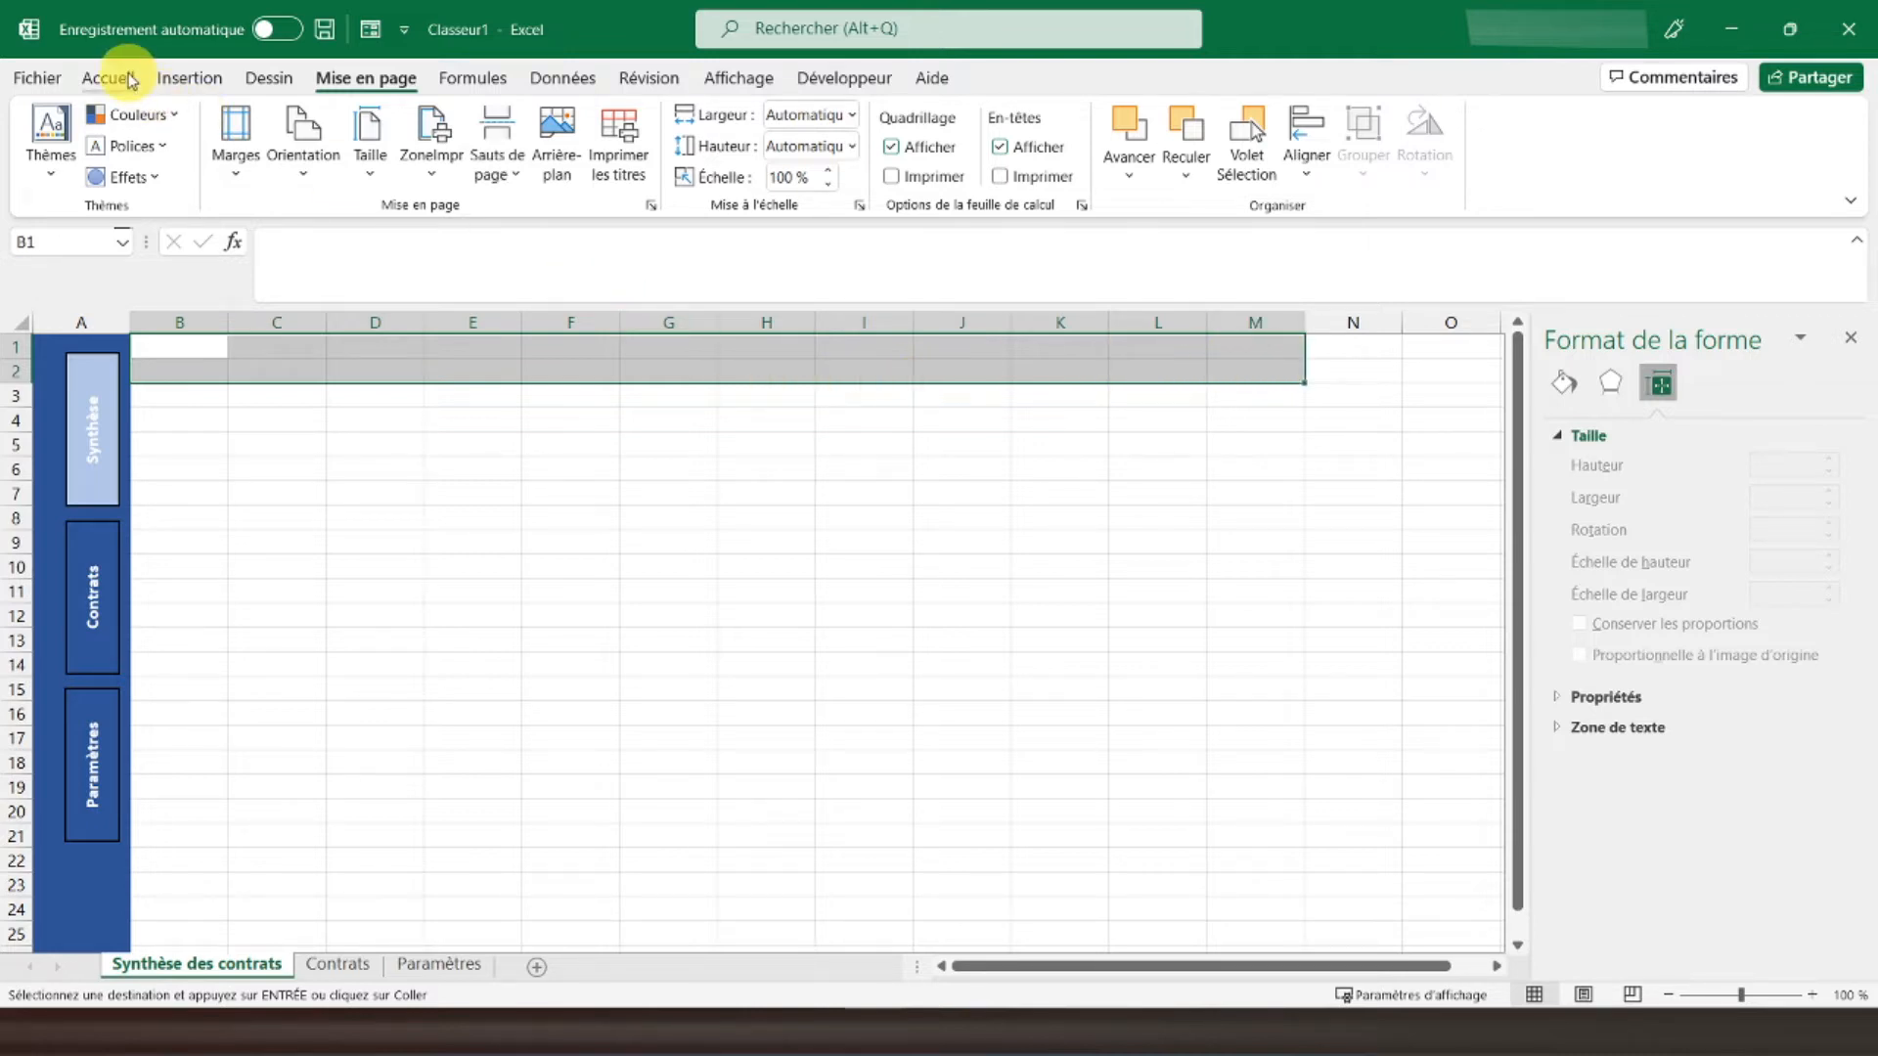
left_click(128, 79)
left_click(367, 164)
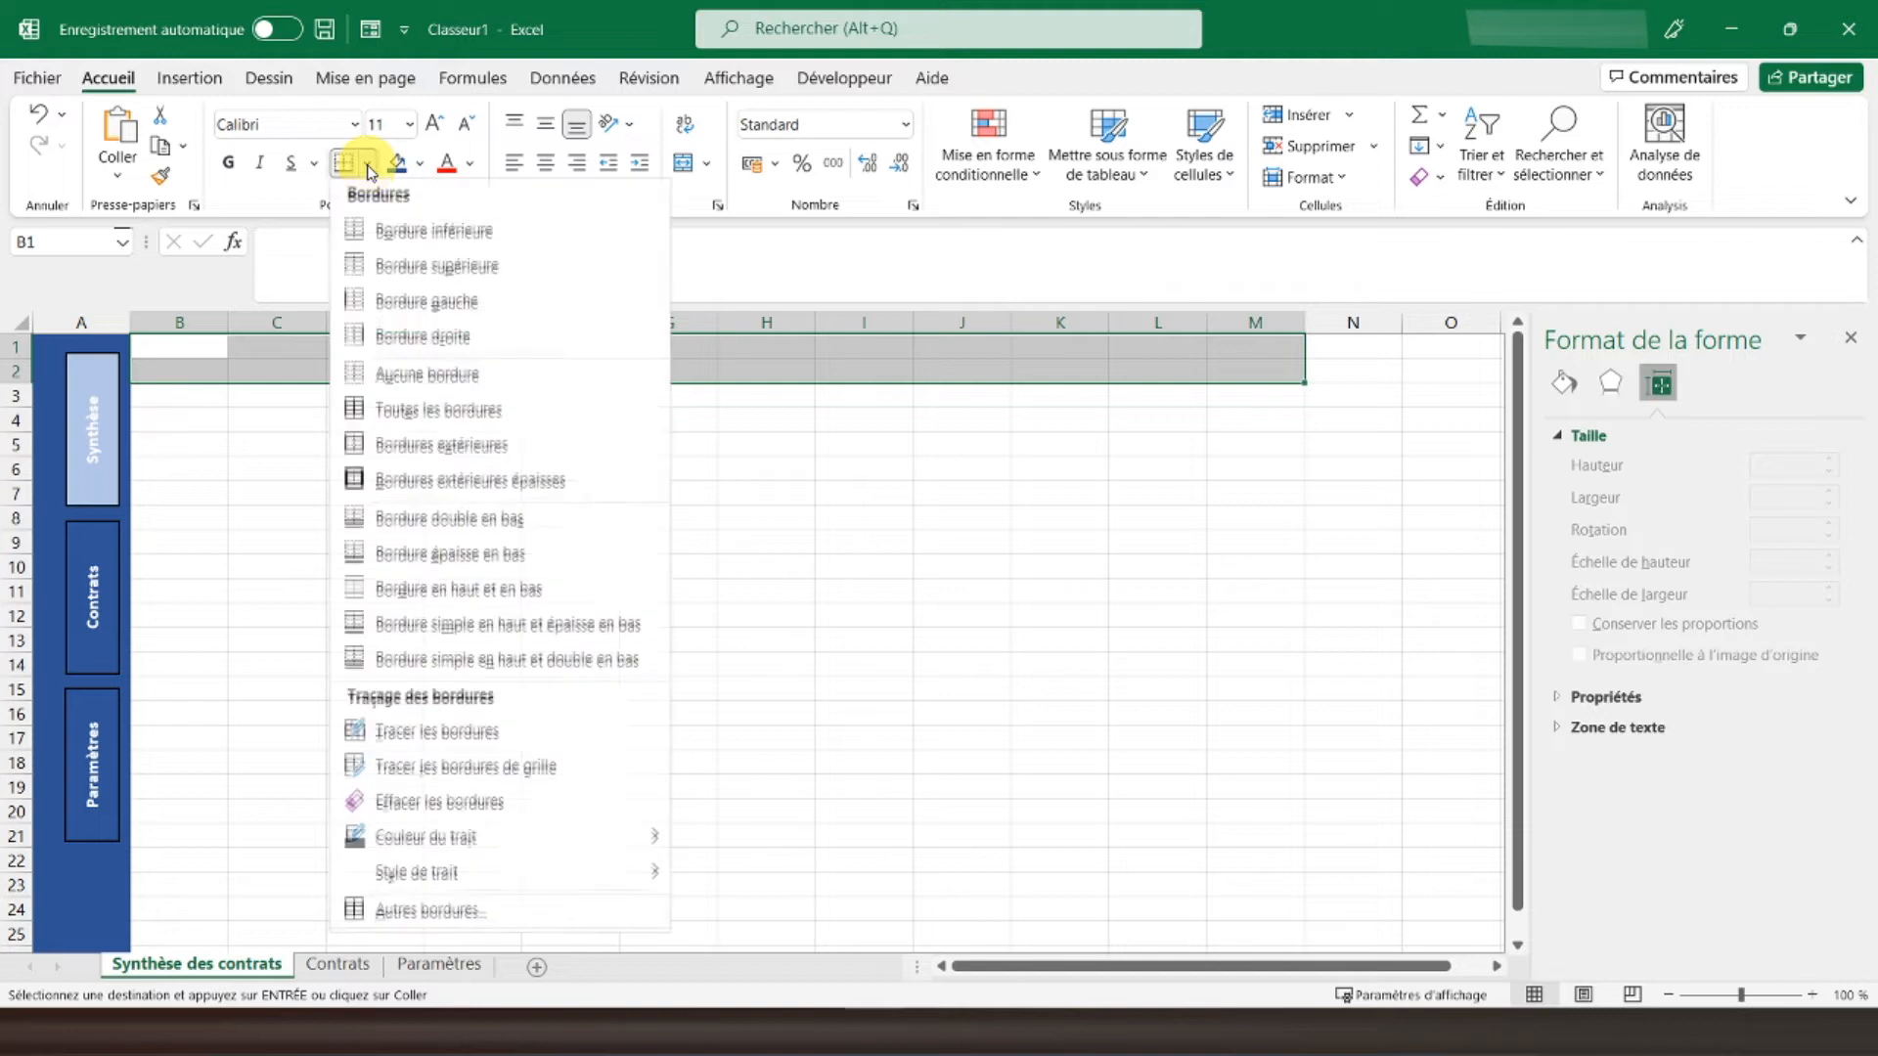
left_click(431, 482)
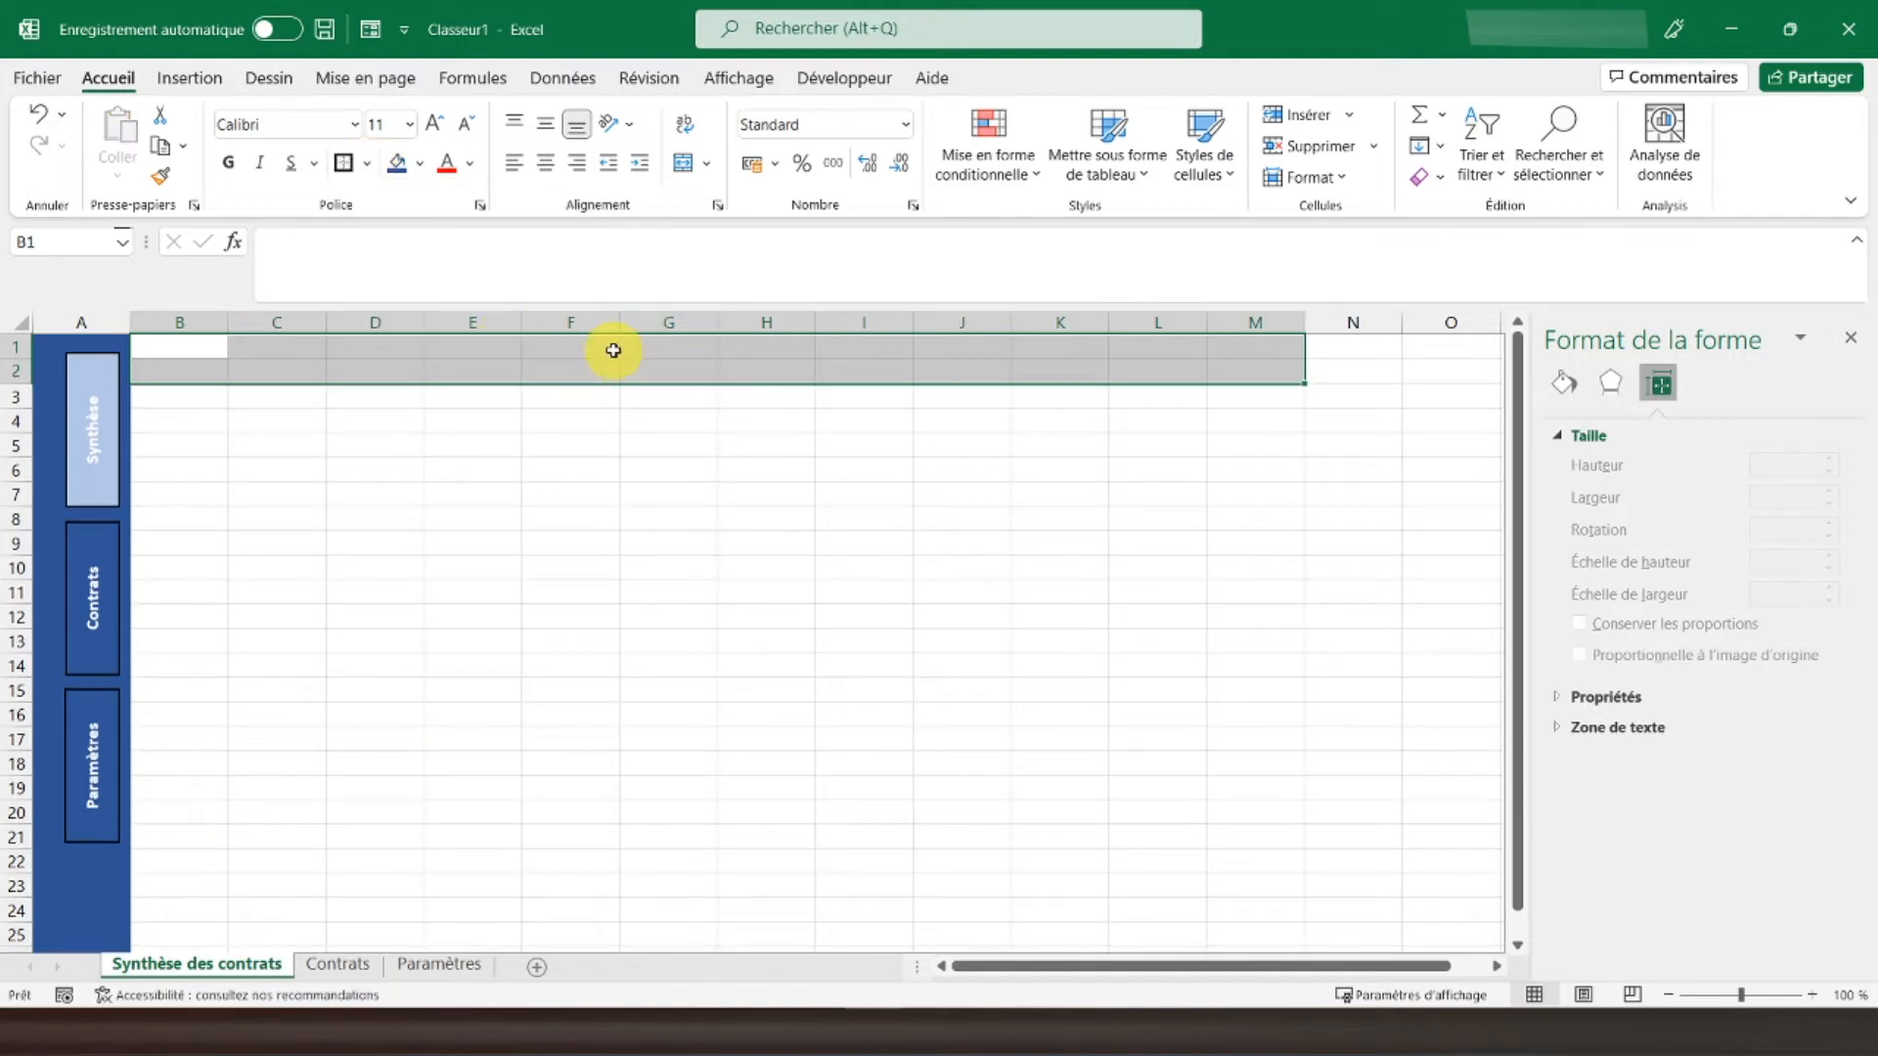
left_click(683, 162)
Step: Enter the title "Synthèse es contrats" in the merged cell B1:M2
left_click(579, 370)
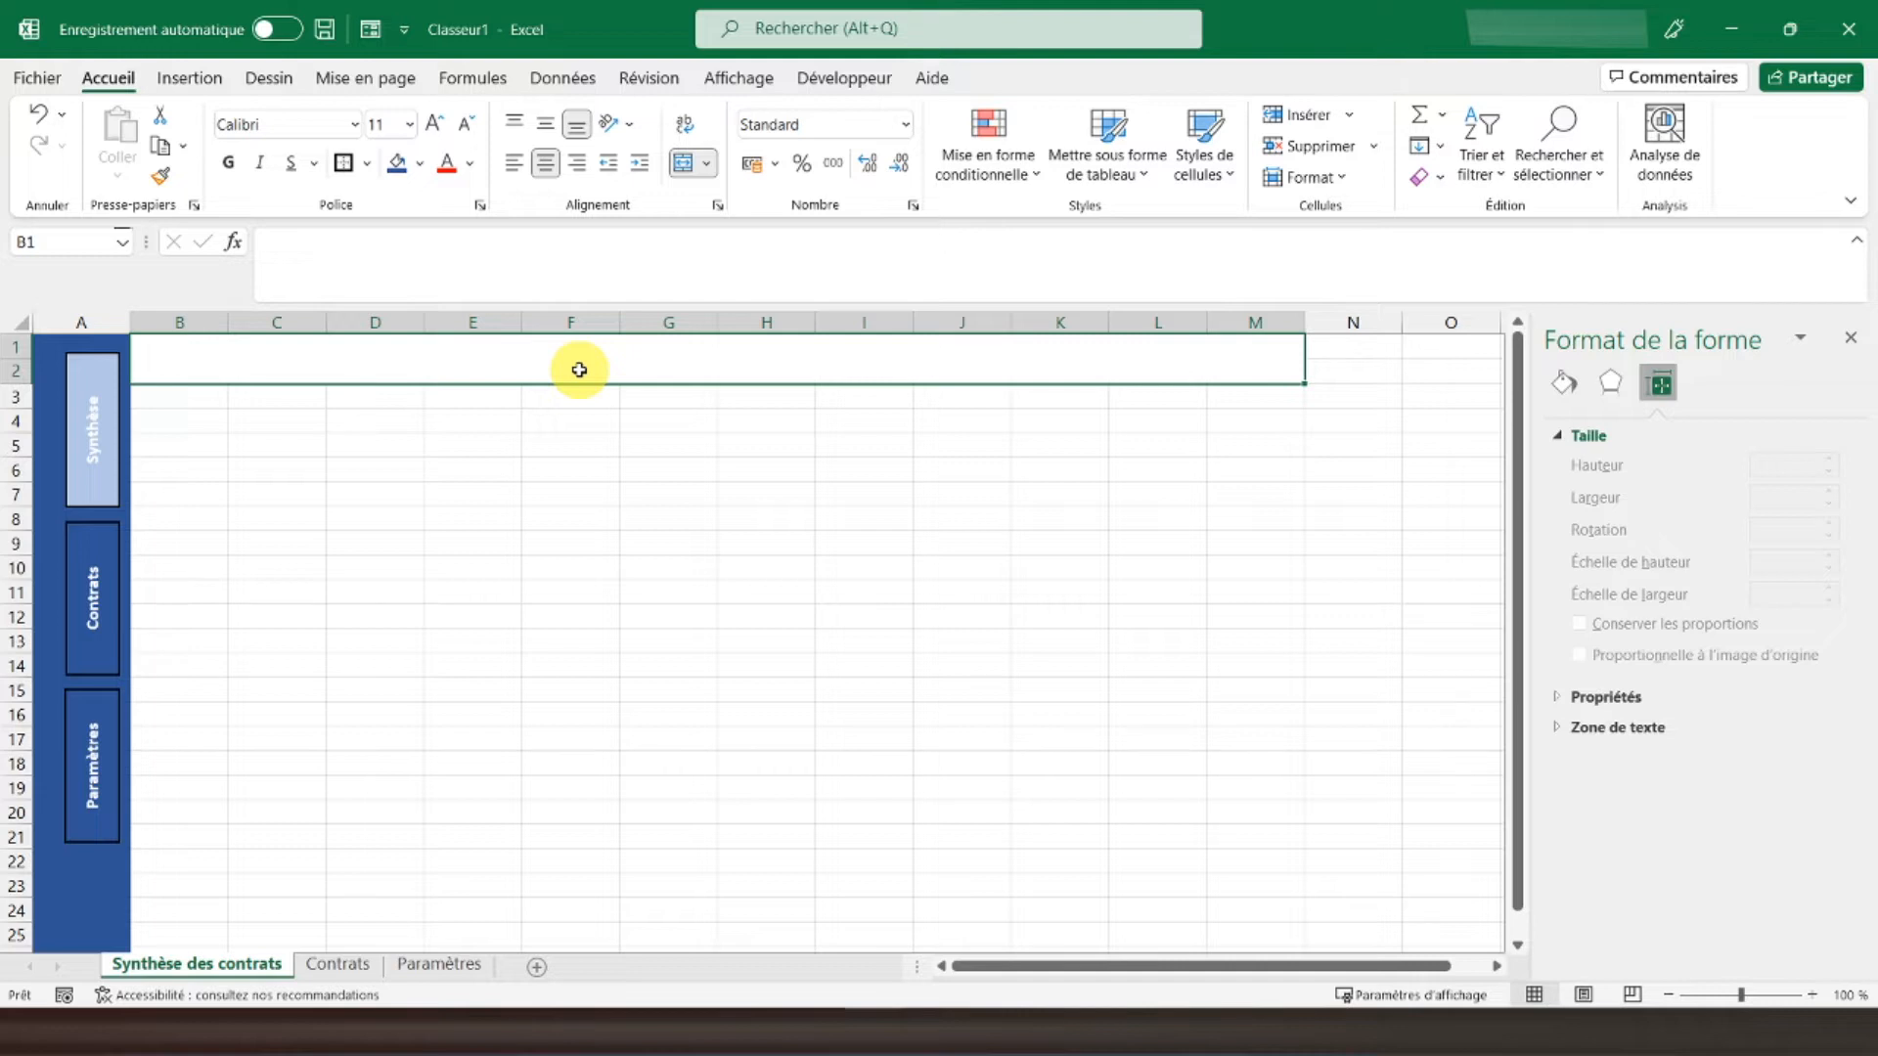
type("Synthèse es contrats")
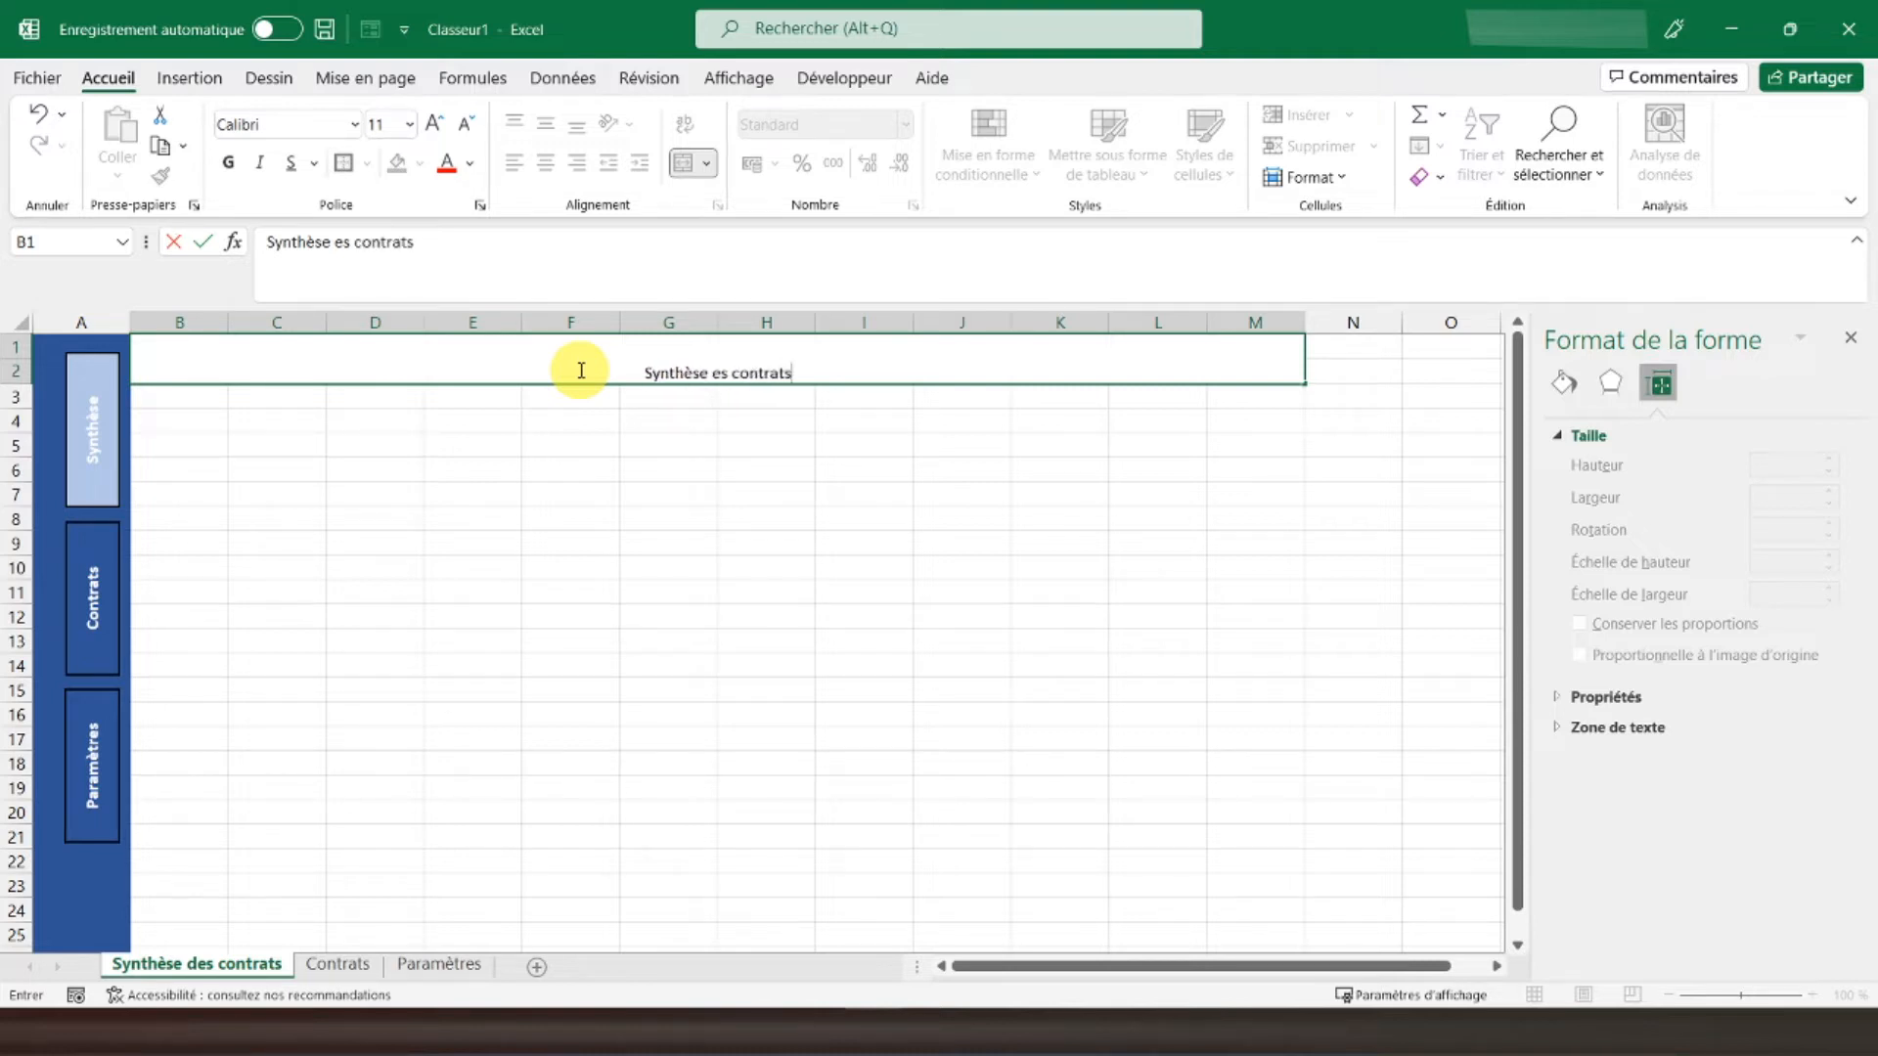
key("Return")
Step: Align the title vertically to the middle of its cell and make it bold at font size 18
left_click(580, 370)
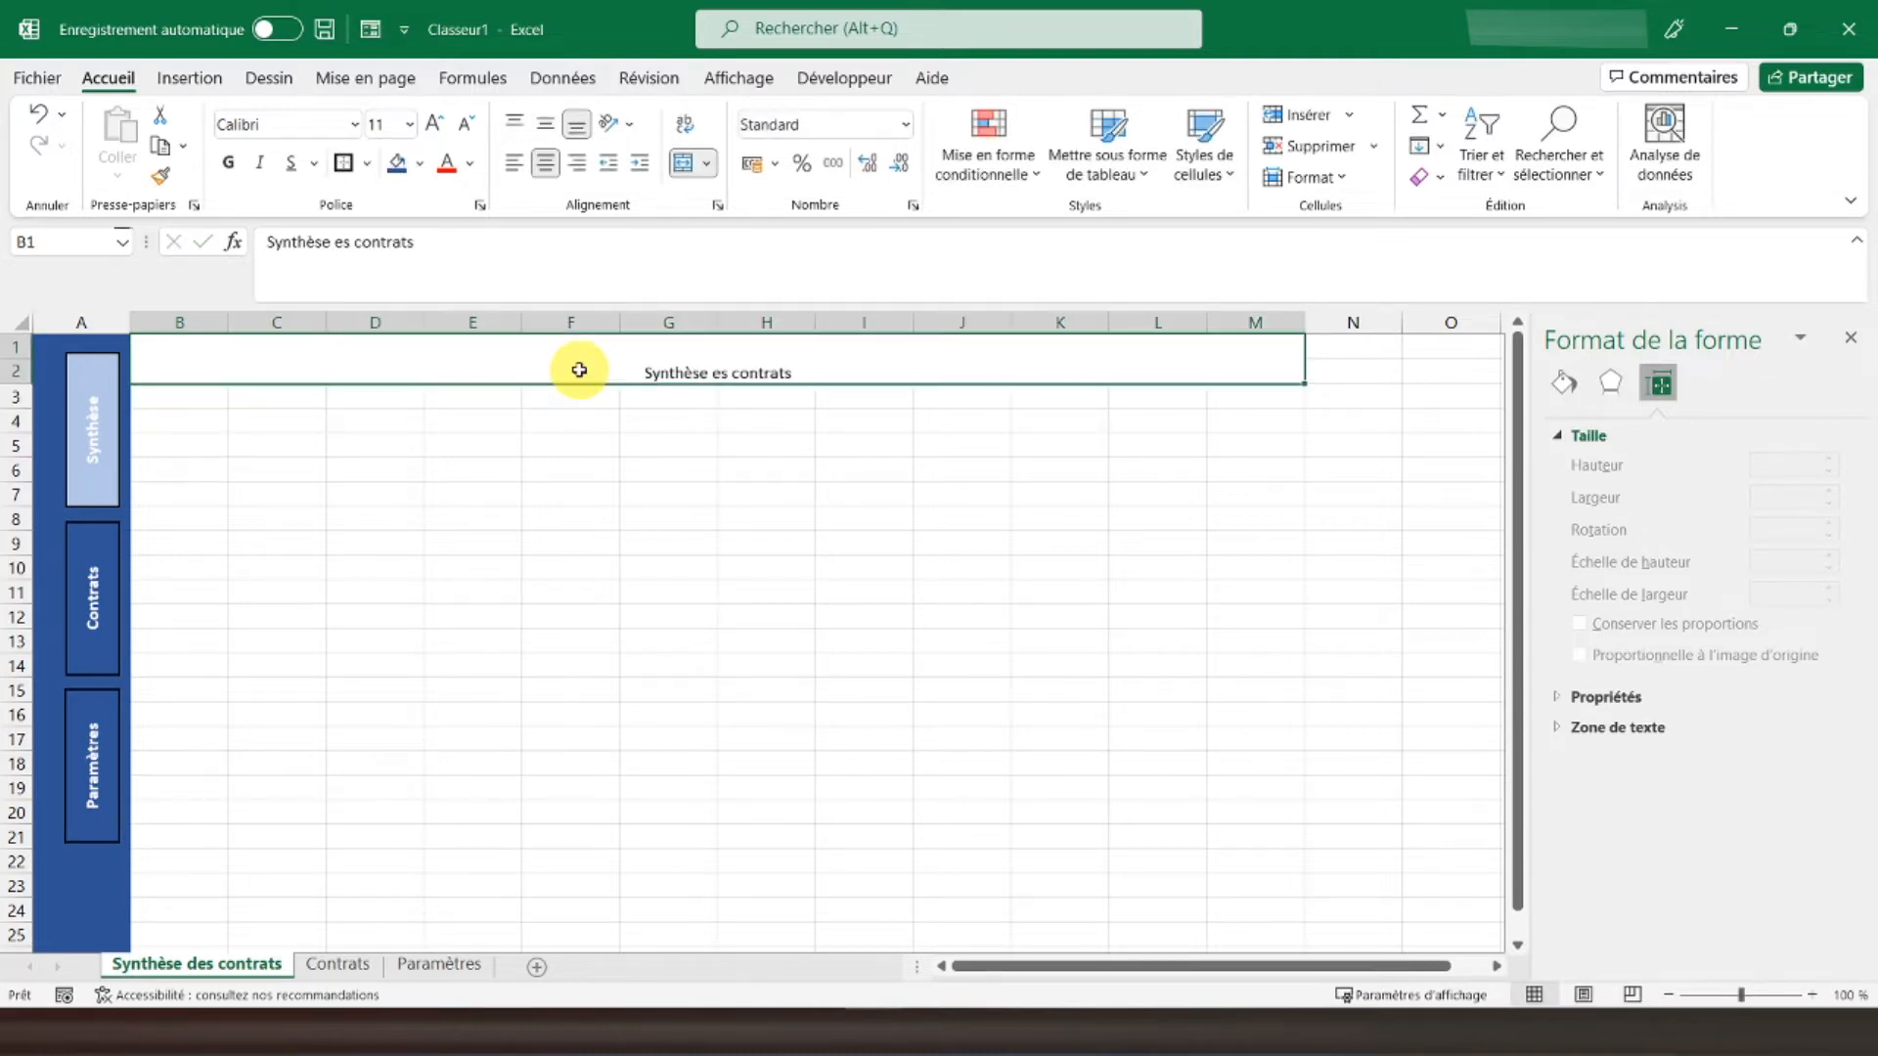
left_click(545, 124)
left_click(228, 163)
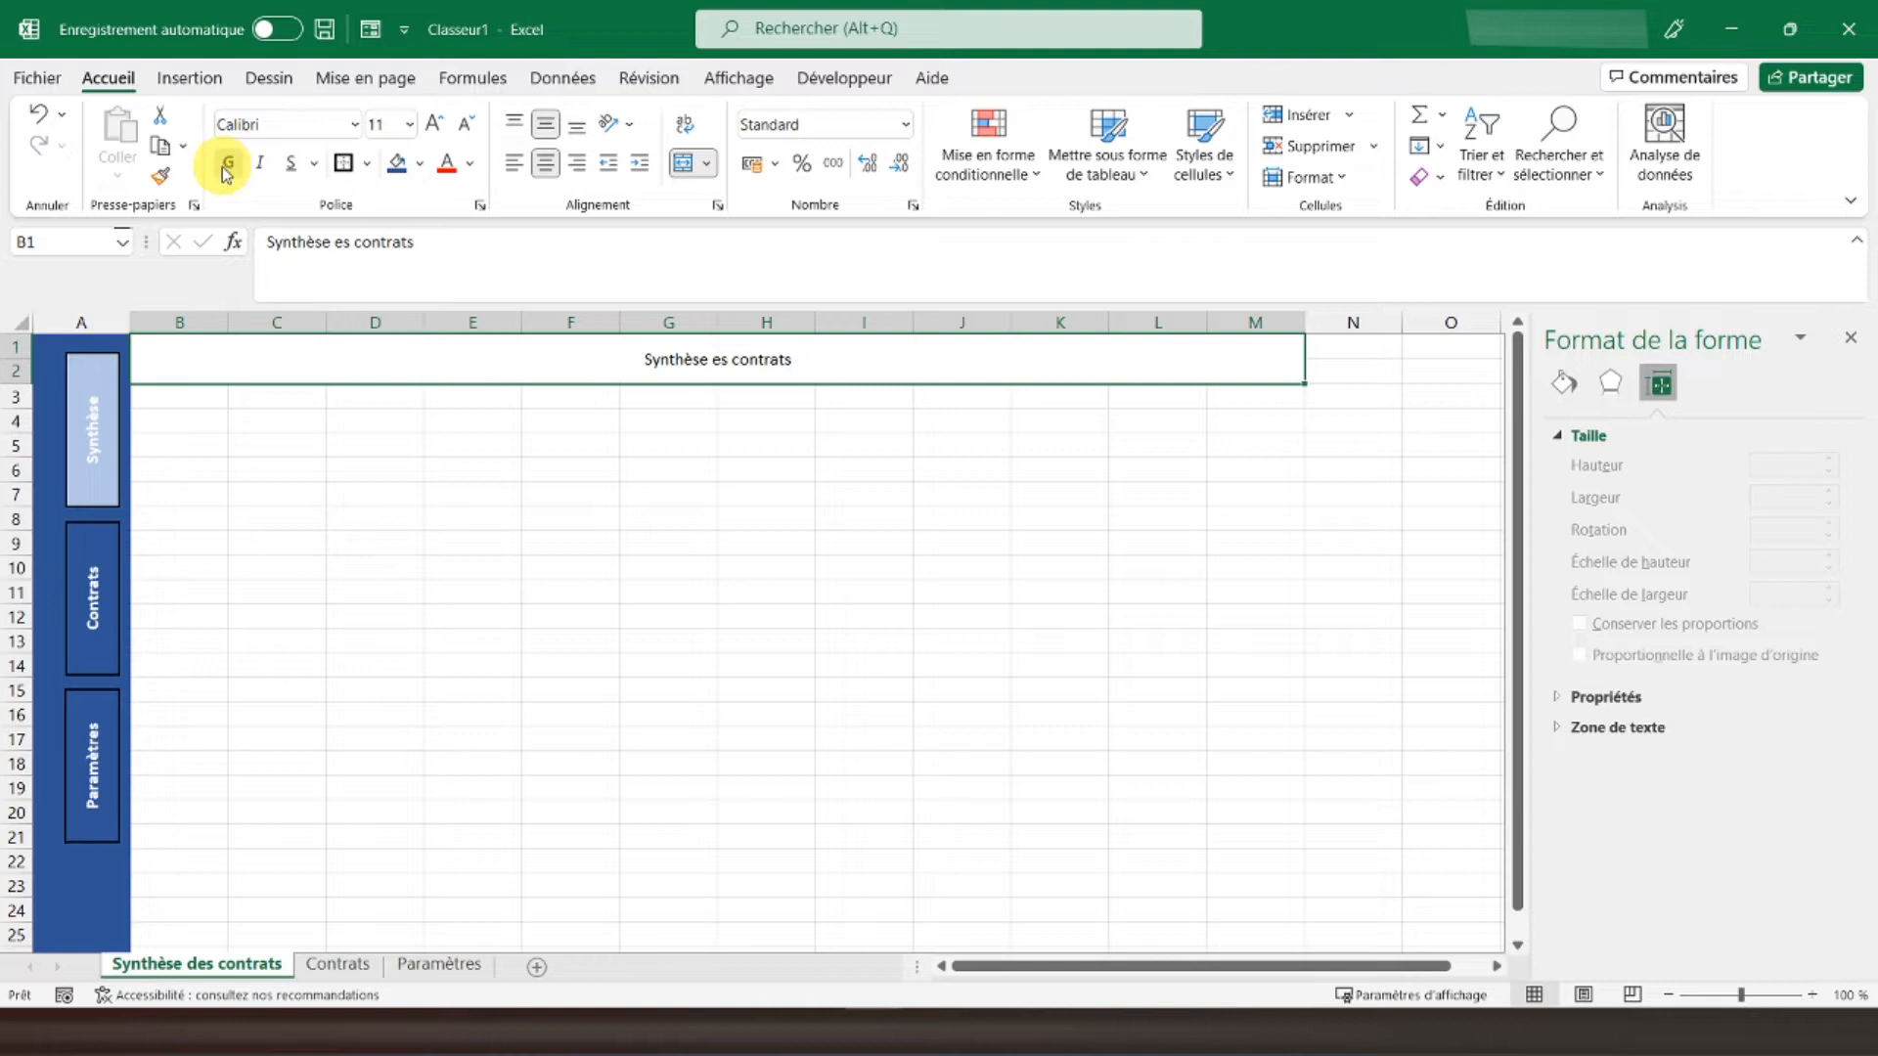
left_click(433, 124)
left_click(433, 124)
left_click(433, 124)
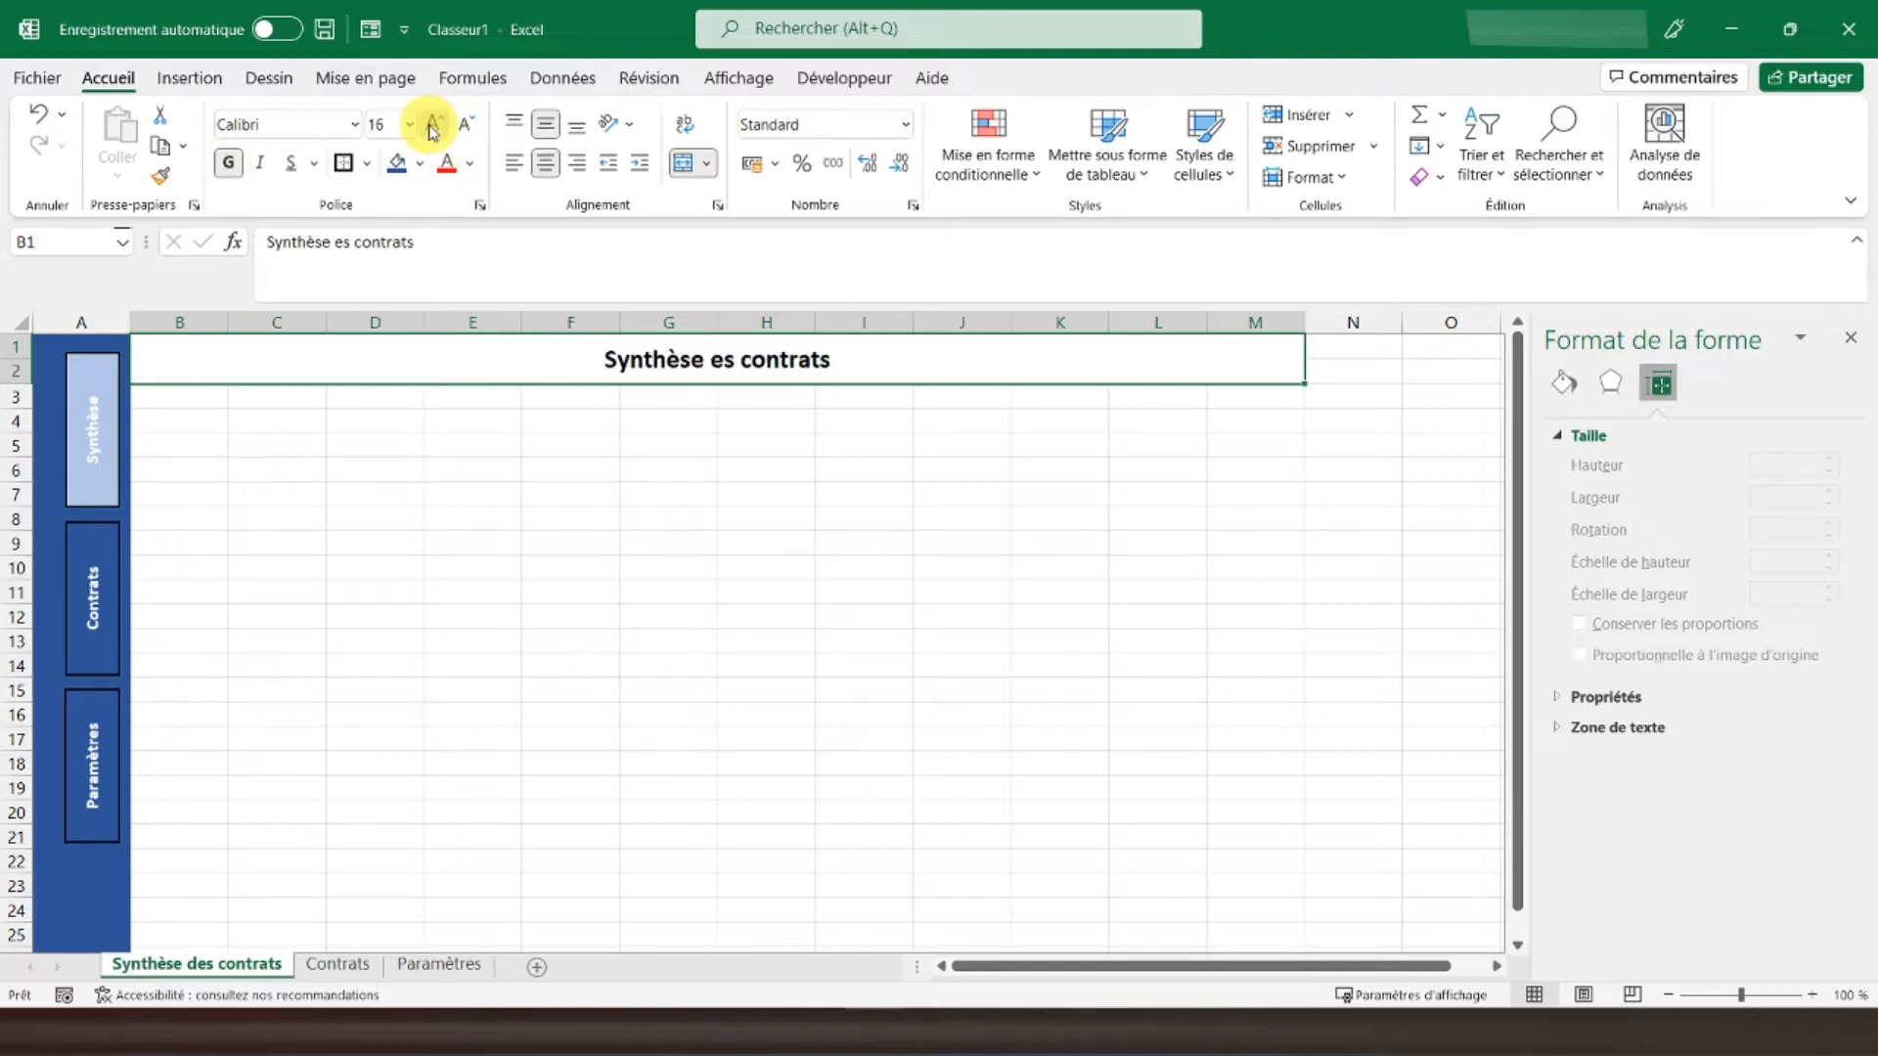
left_click(434, 124)
Step: Correct the title to "Synthèse des contrats" and set its font size to 20
left_click(340, 243)
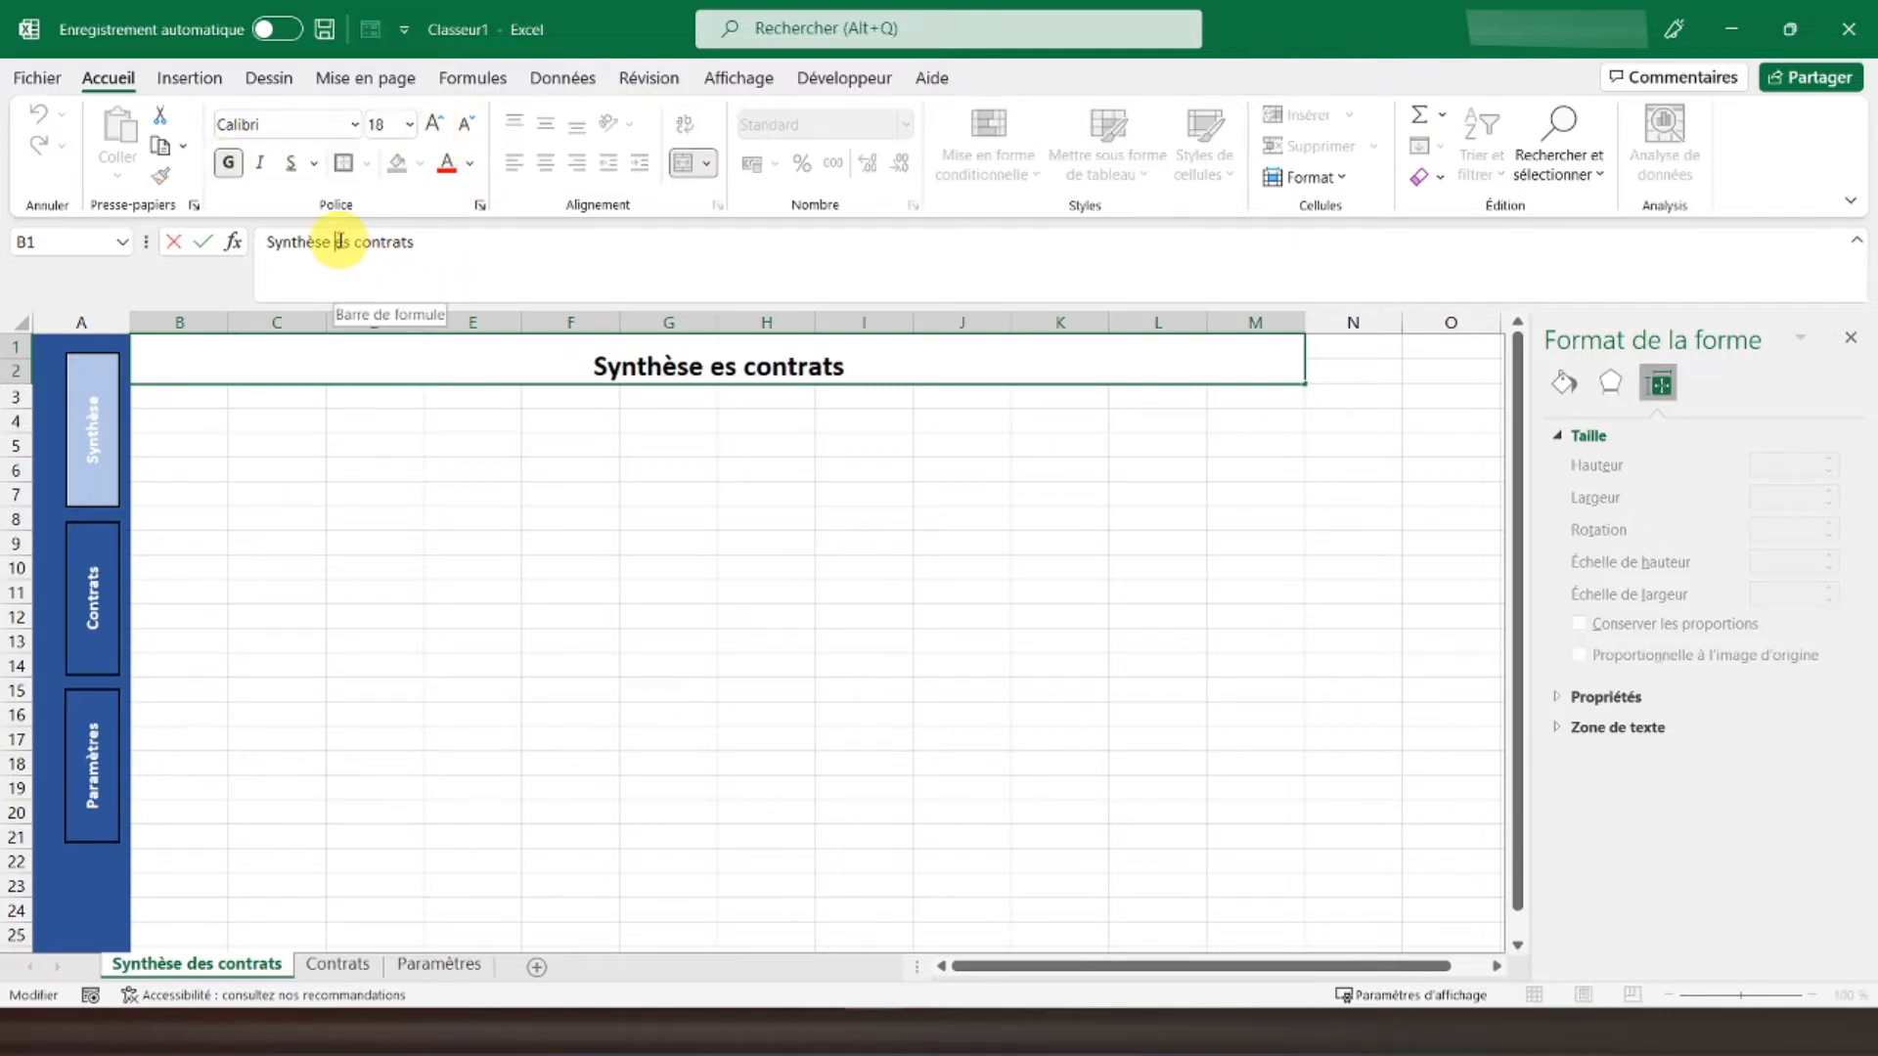
type("d")
key("Return")
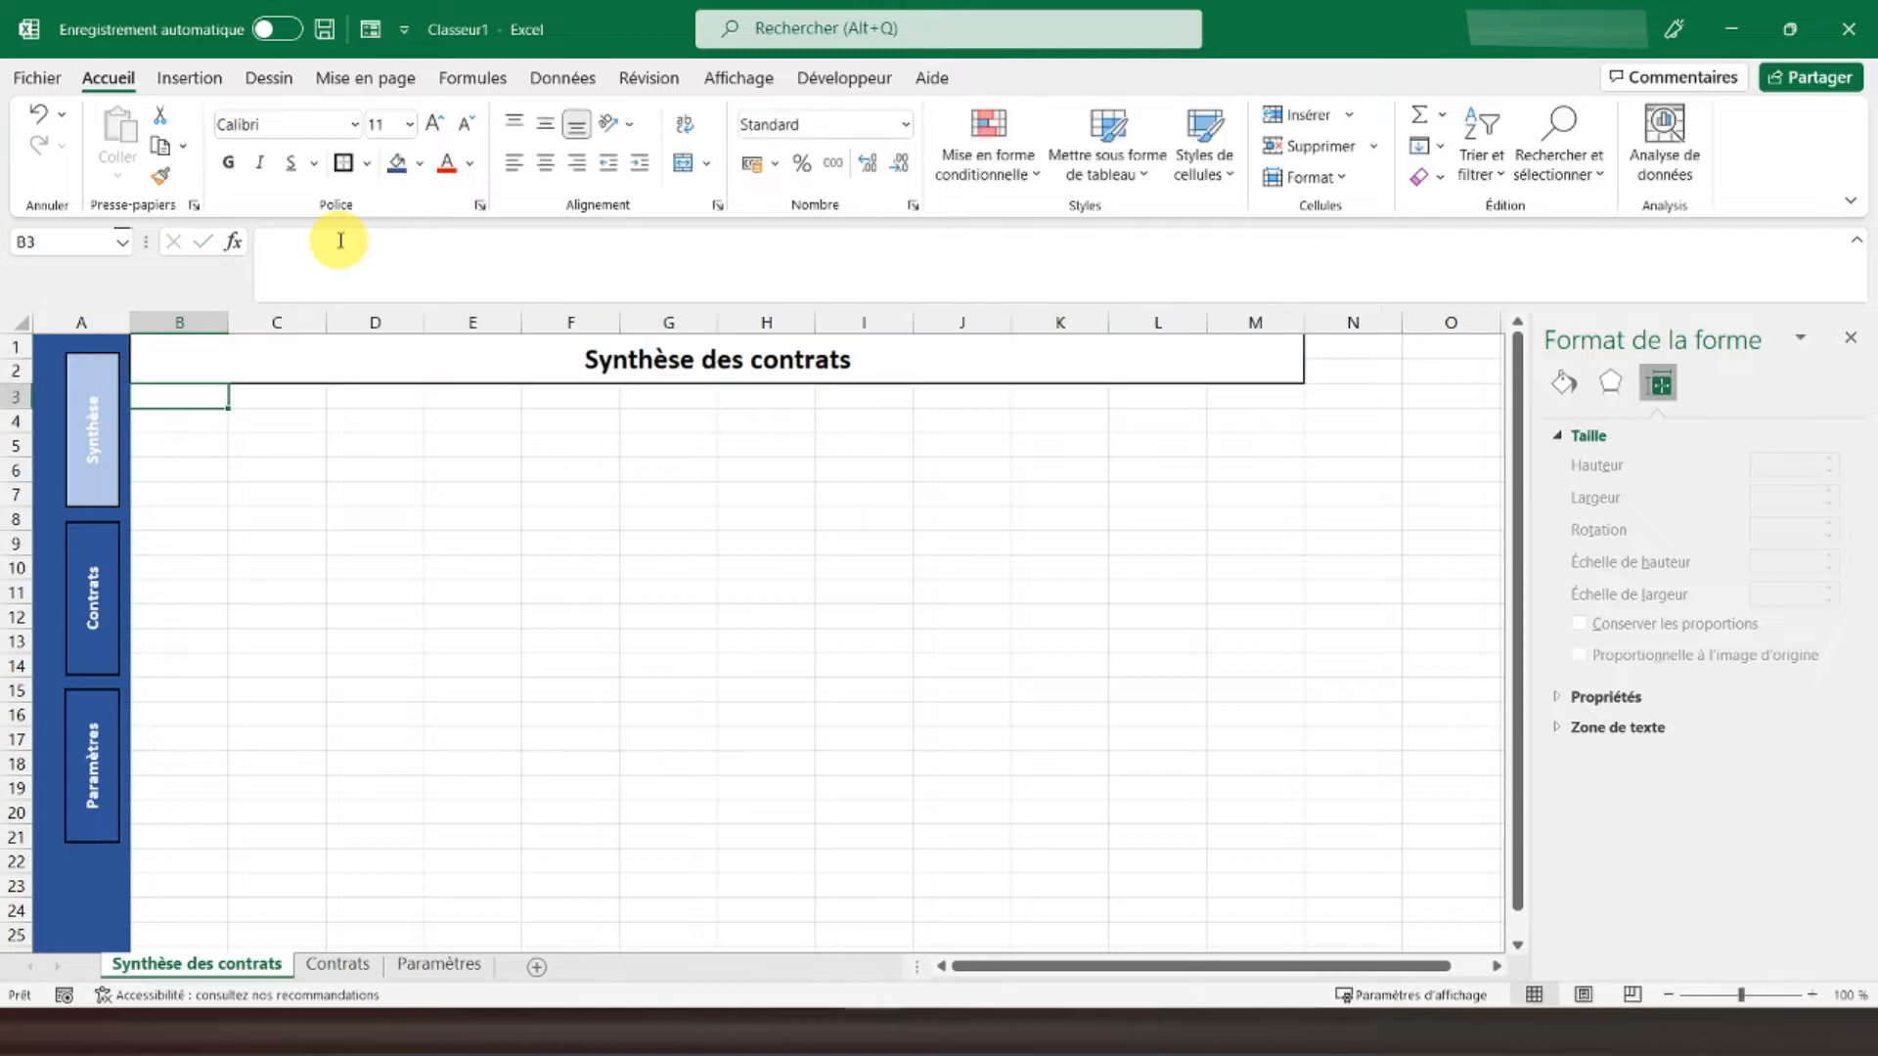
left_click(591, 359)
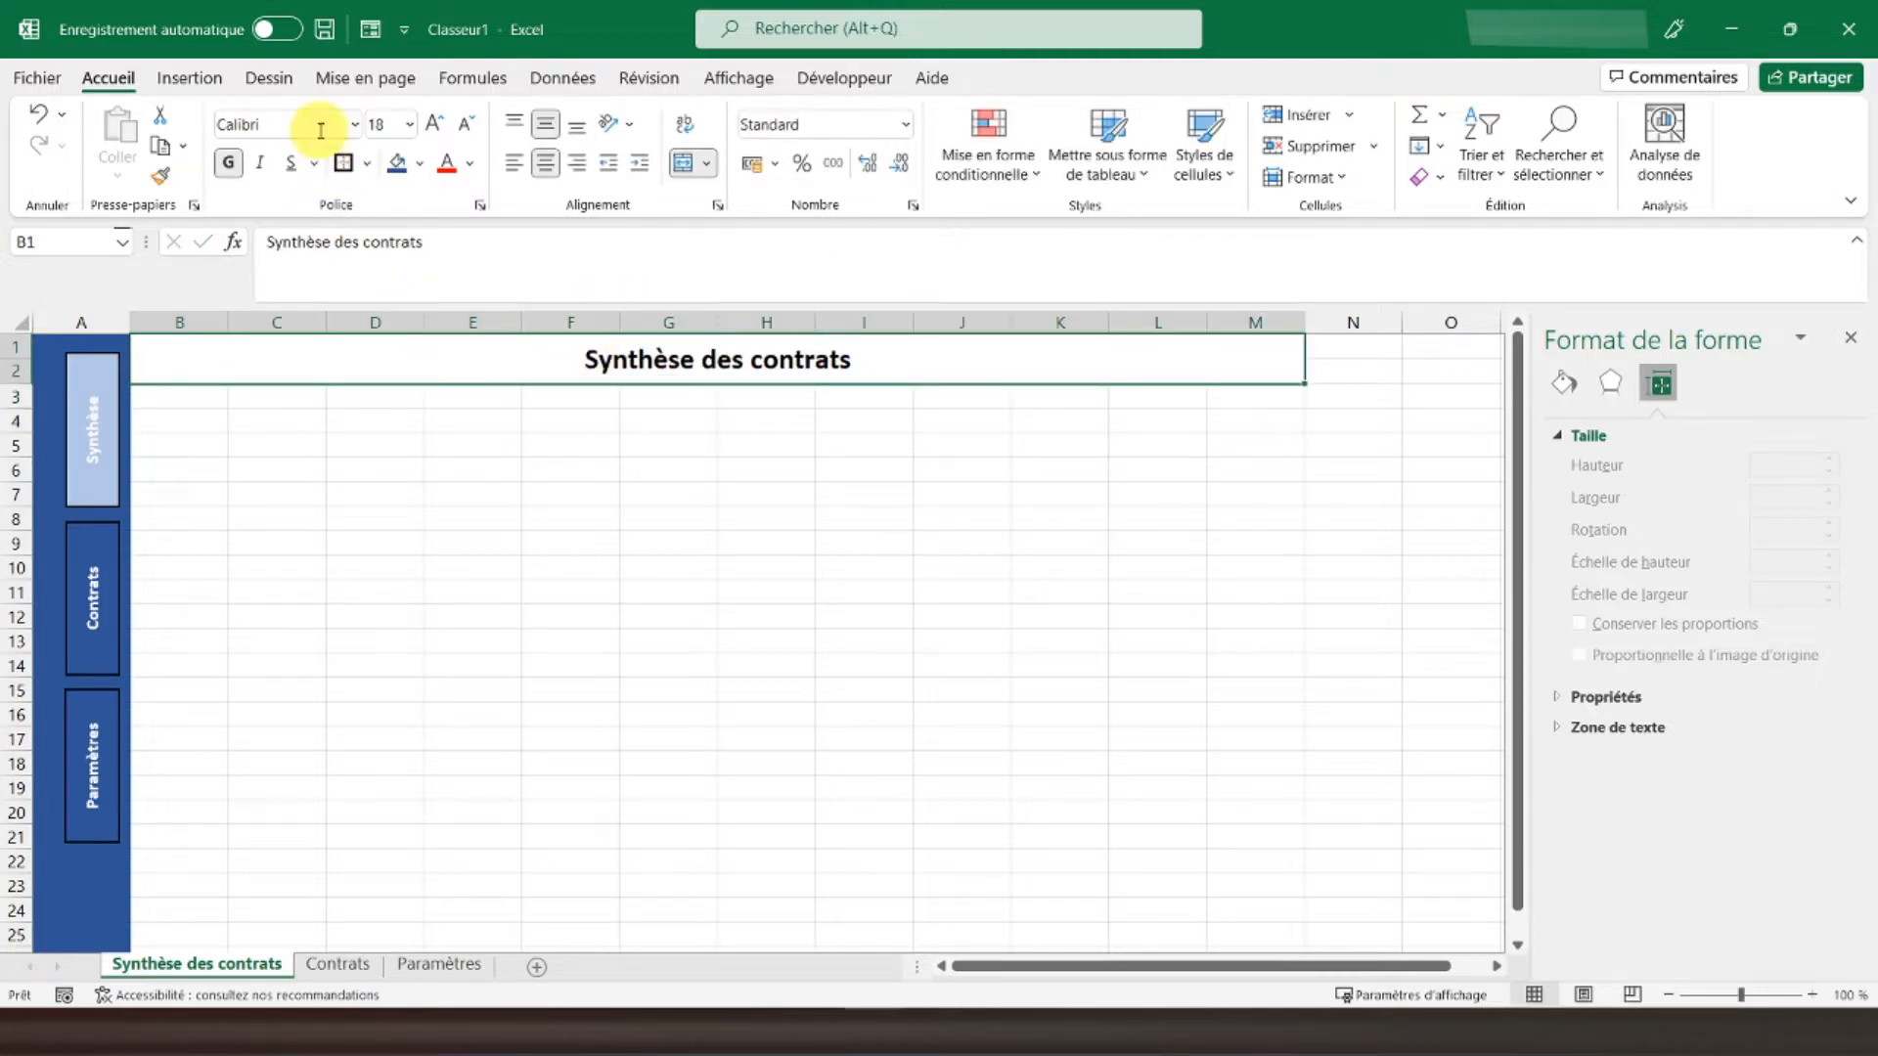
left_click(434, 124)
Step: Merge and centre cells B3:C3 and give the merged cell an outside border
left_click(173, 400)
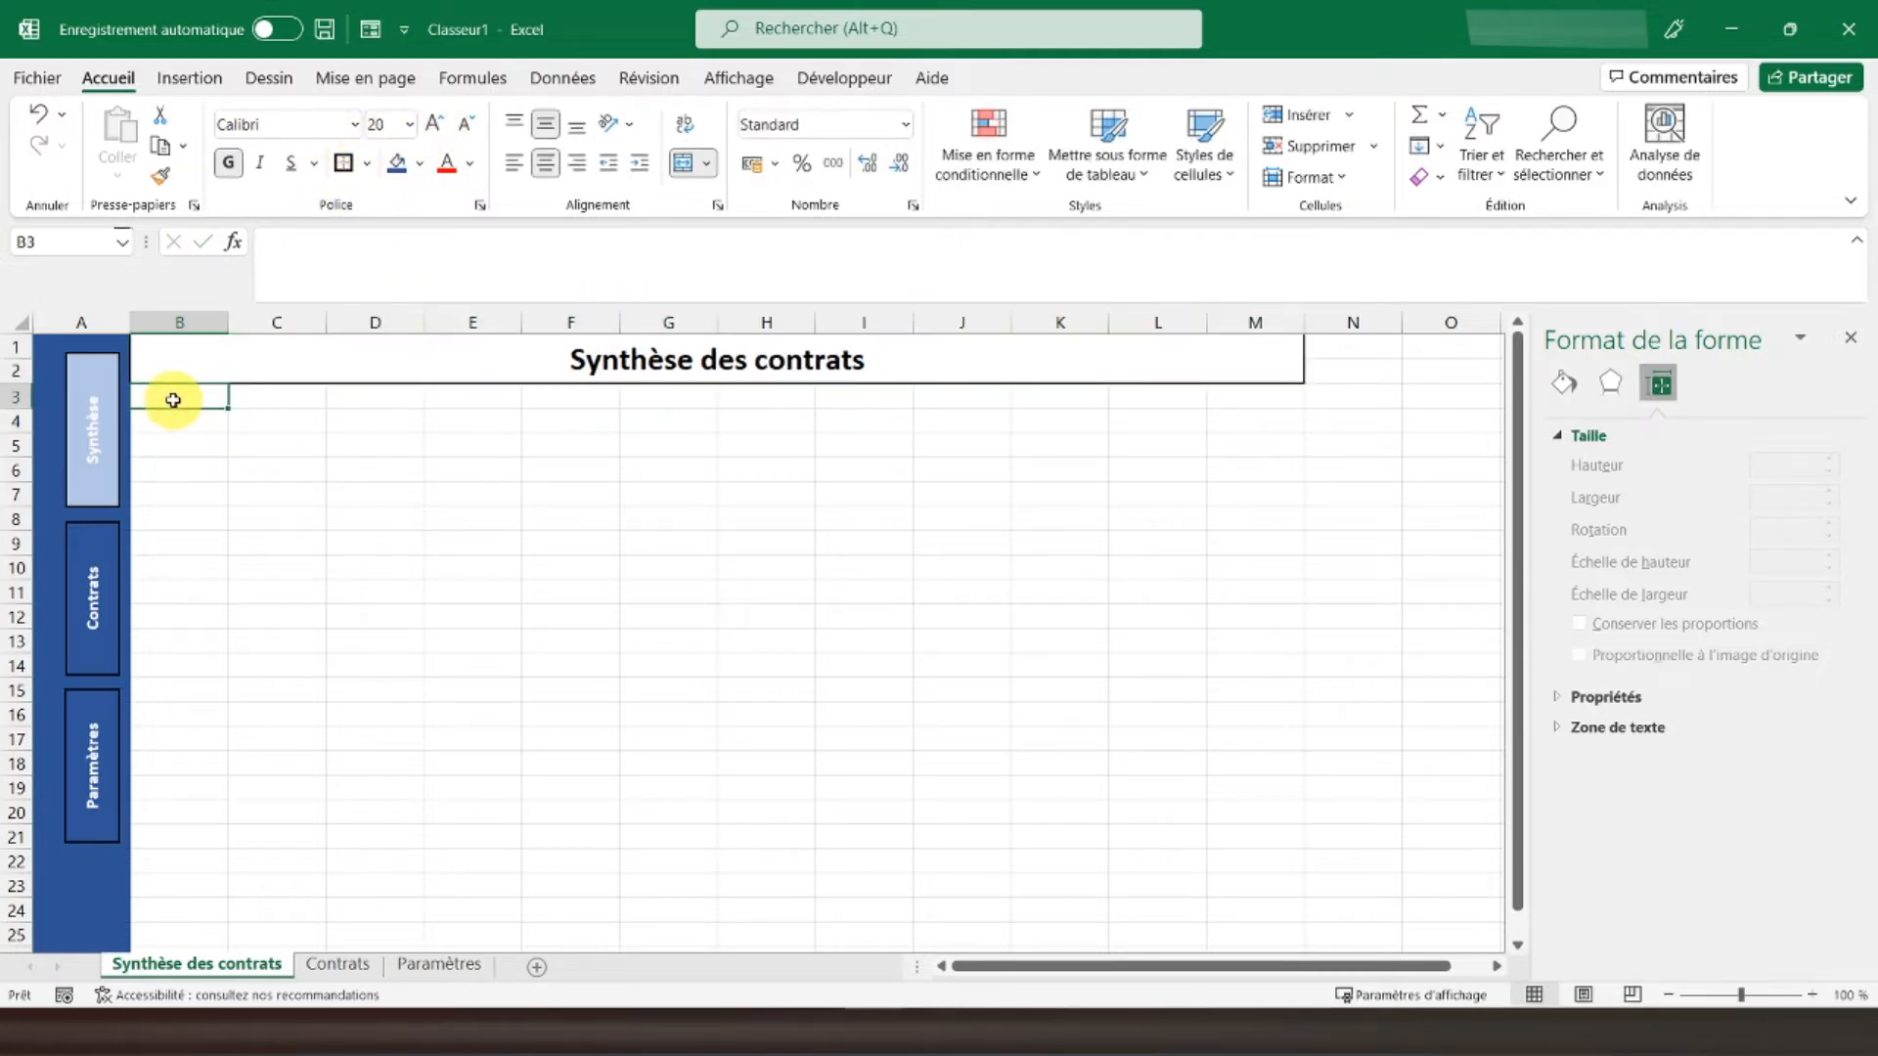
left_click_drag(173, 400, 273, 404)
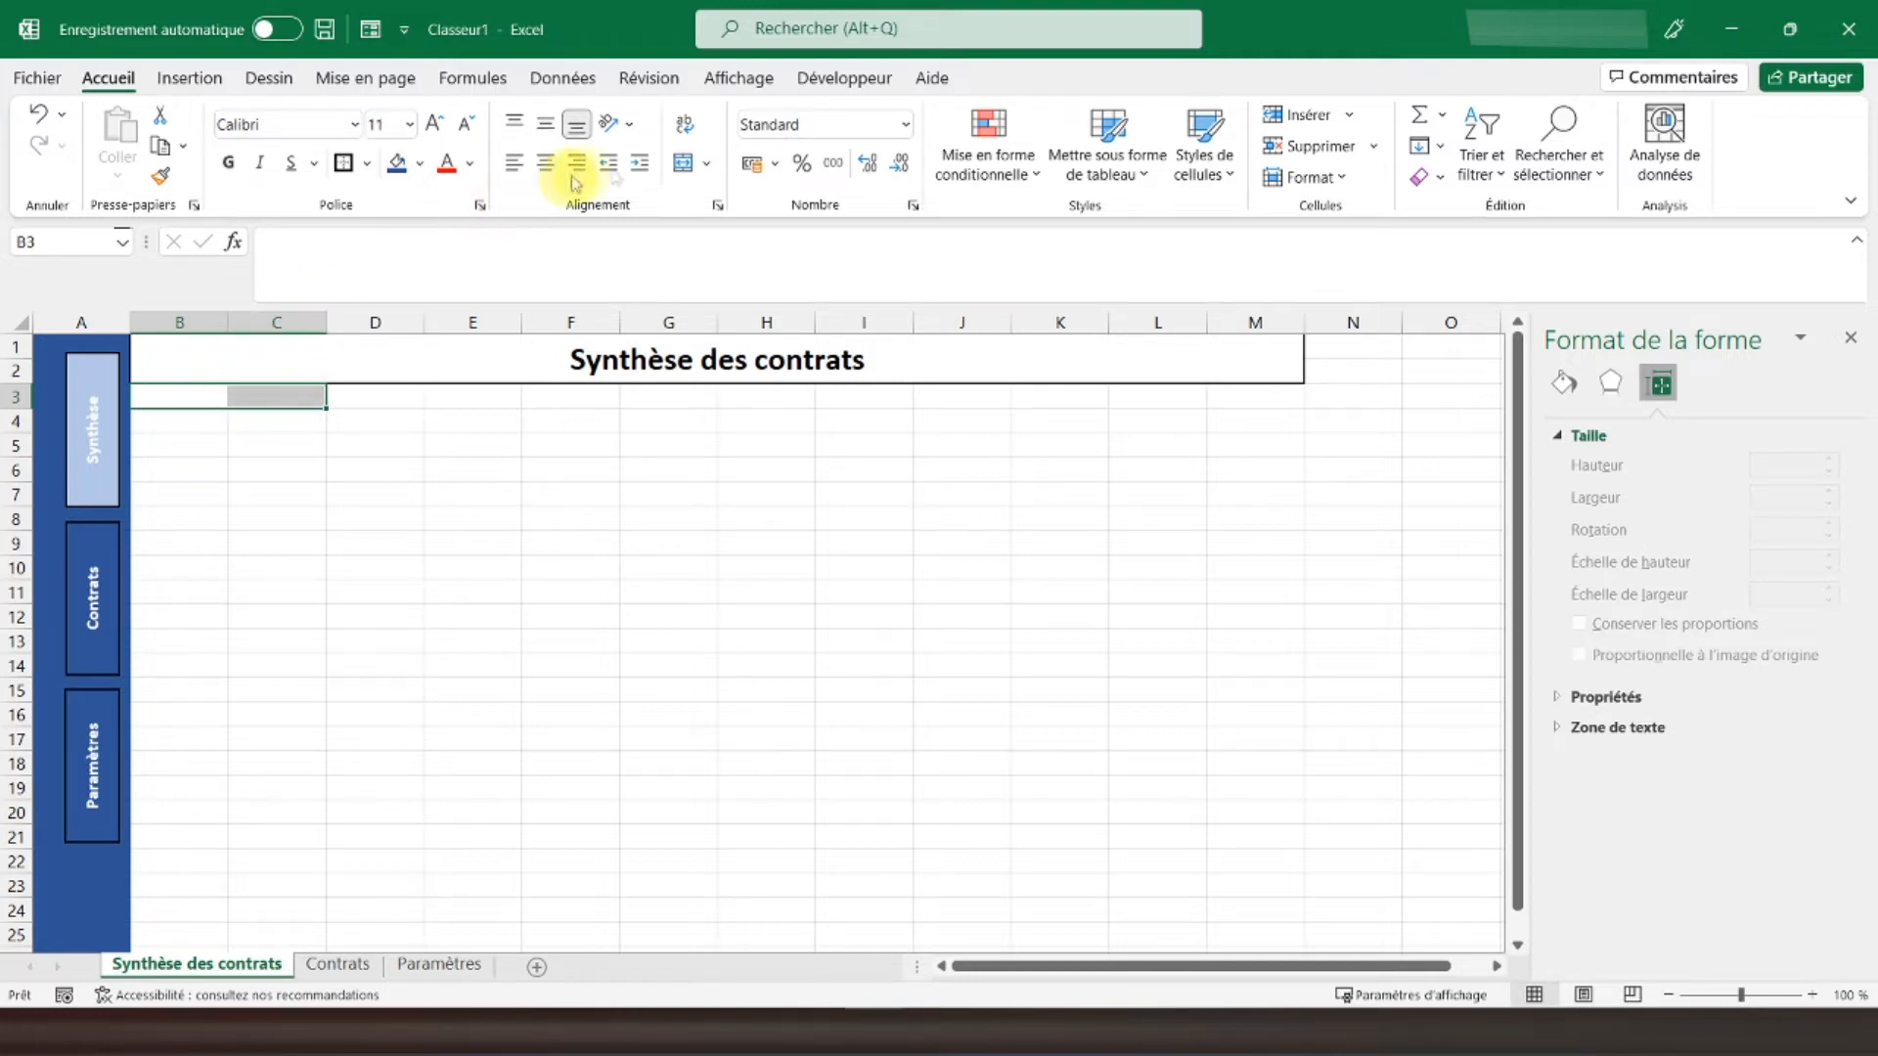
left_click(683, 162)
left_click(342, 163)
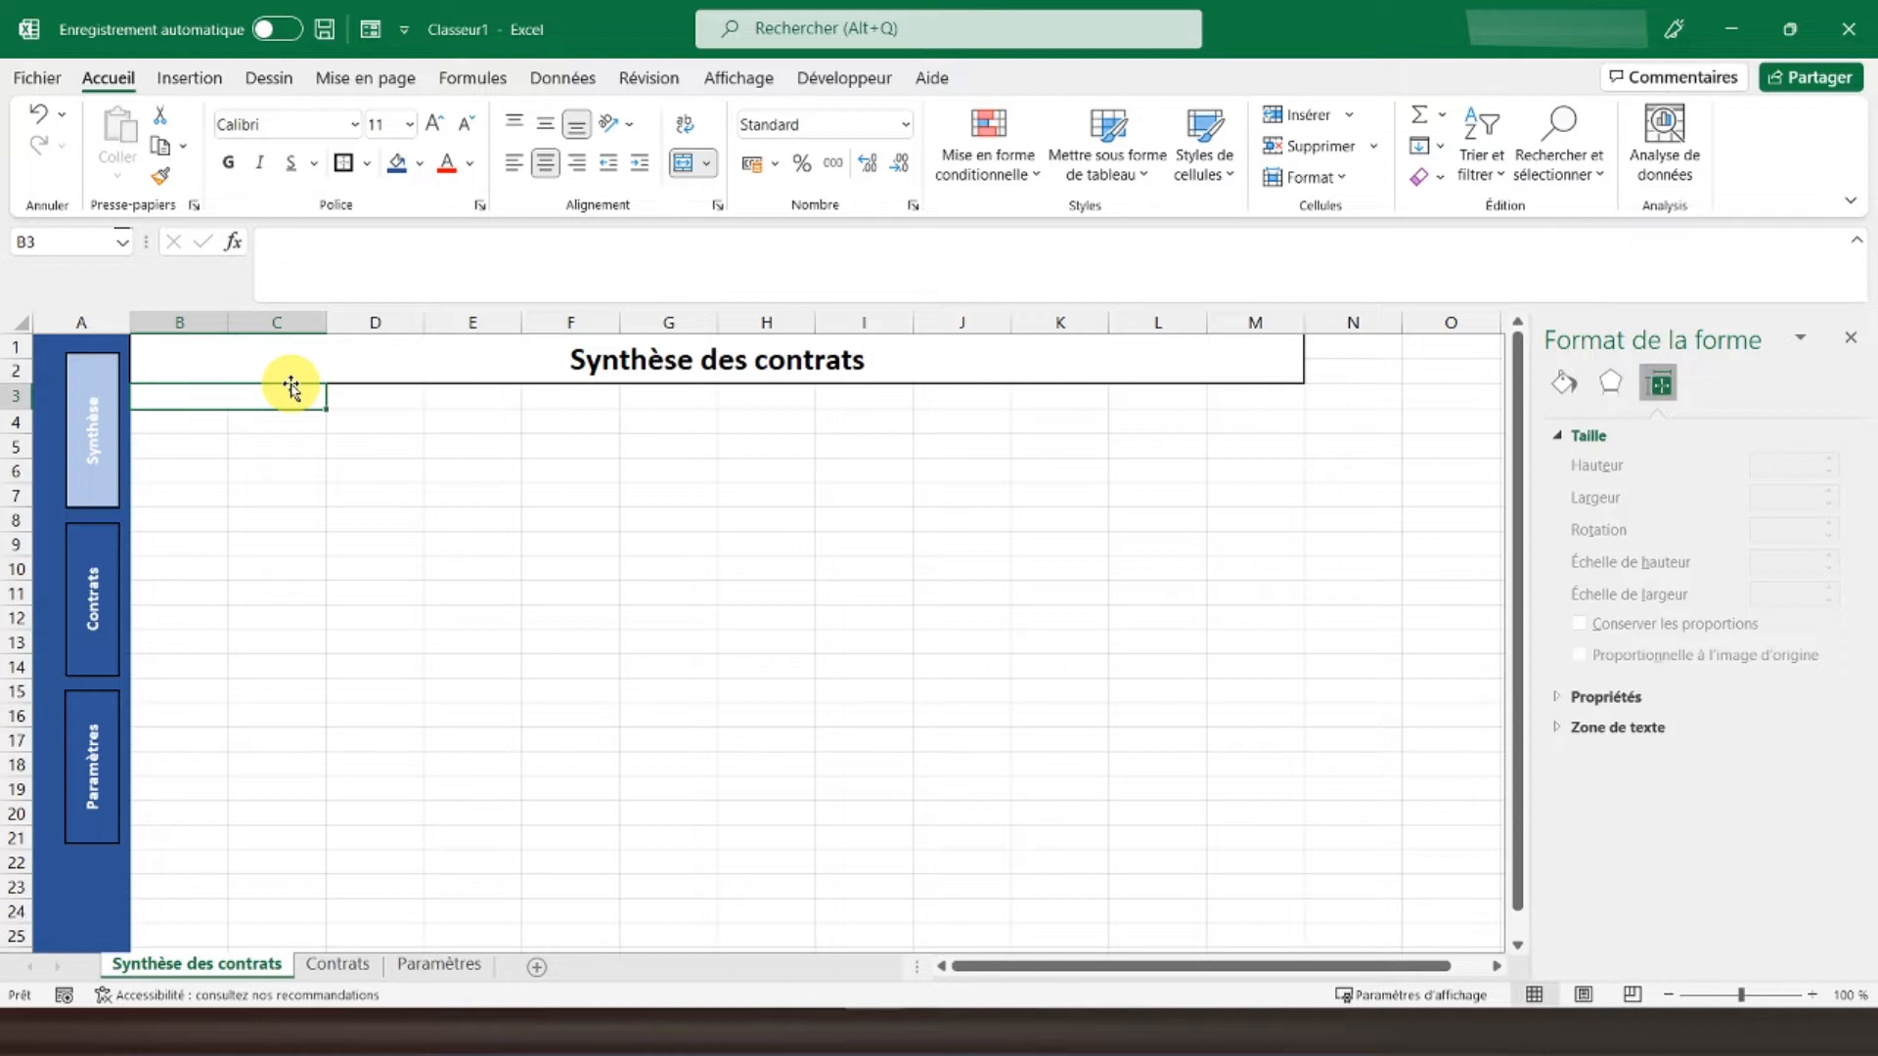
Step: Enter the heading "Age moyen" in the merged cell B3:C3 and make it bold
type("Age m")
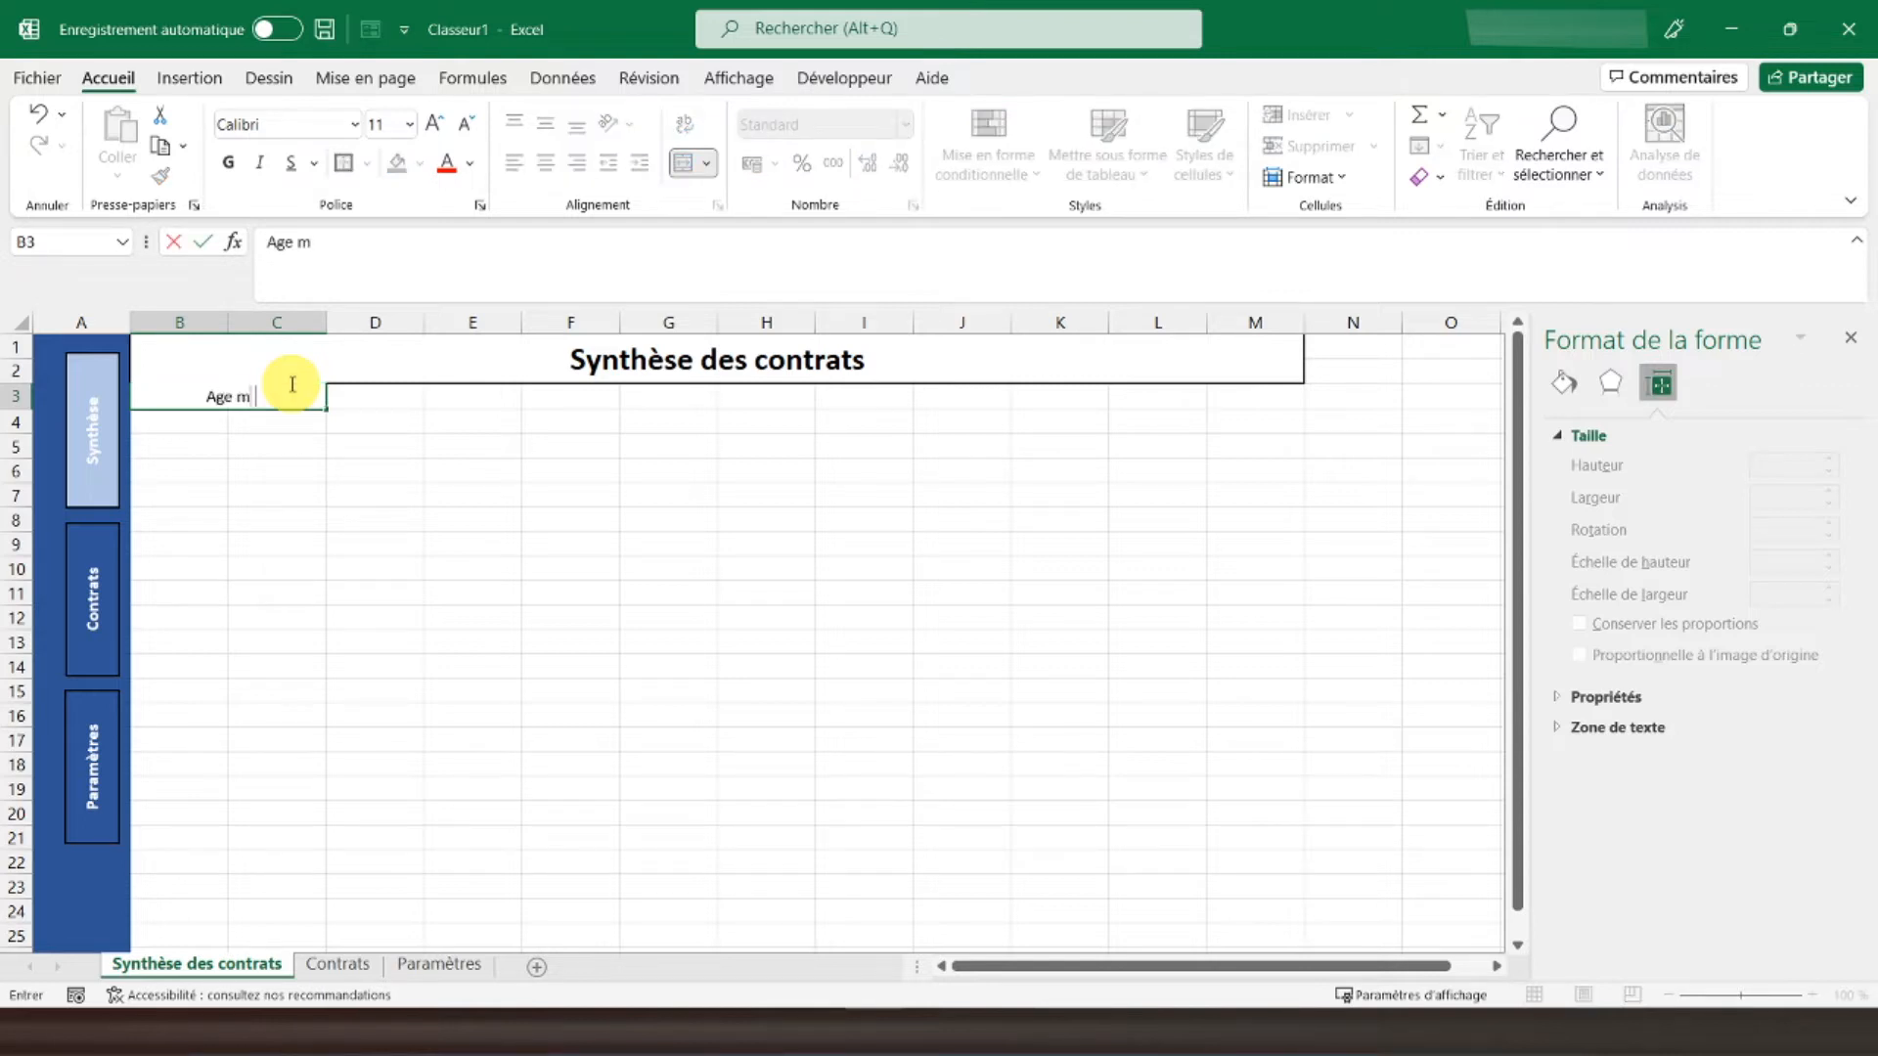
key("Return")
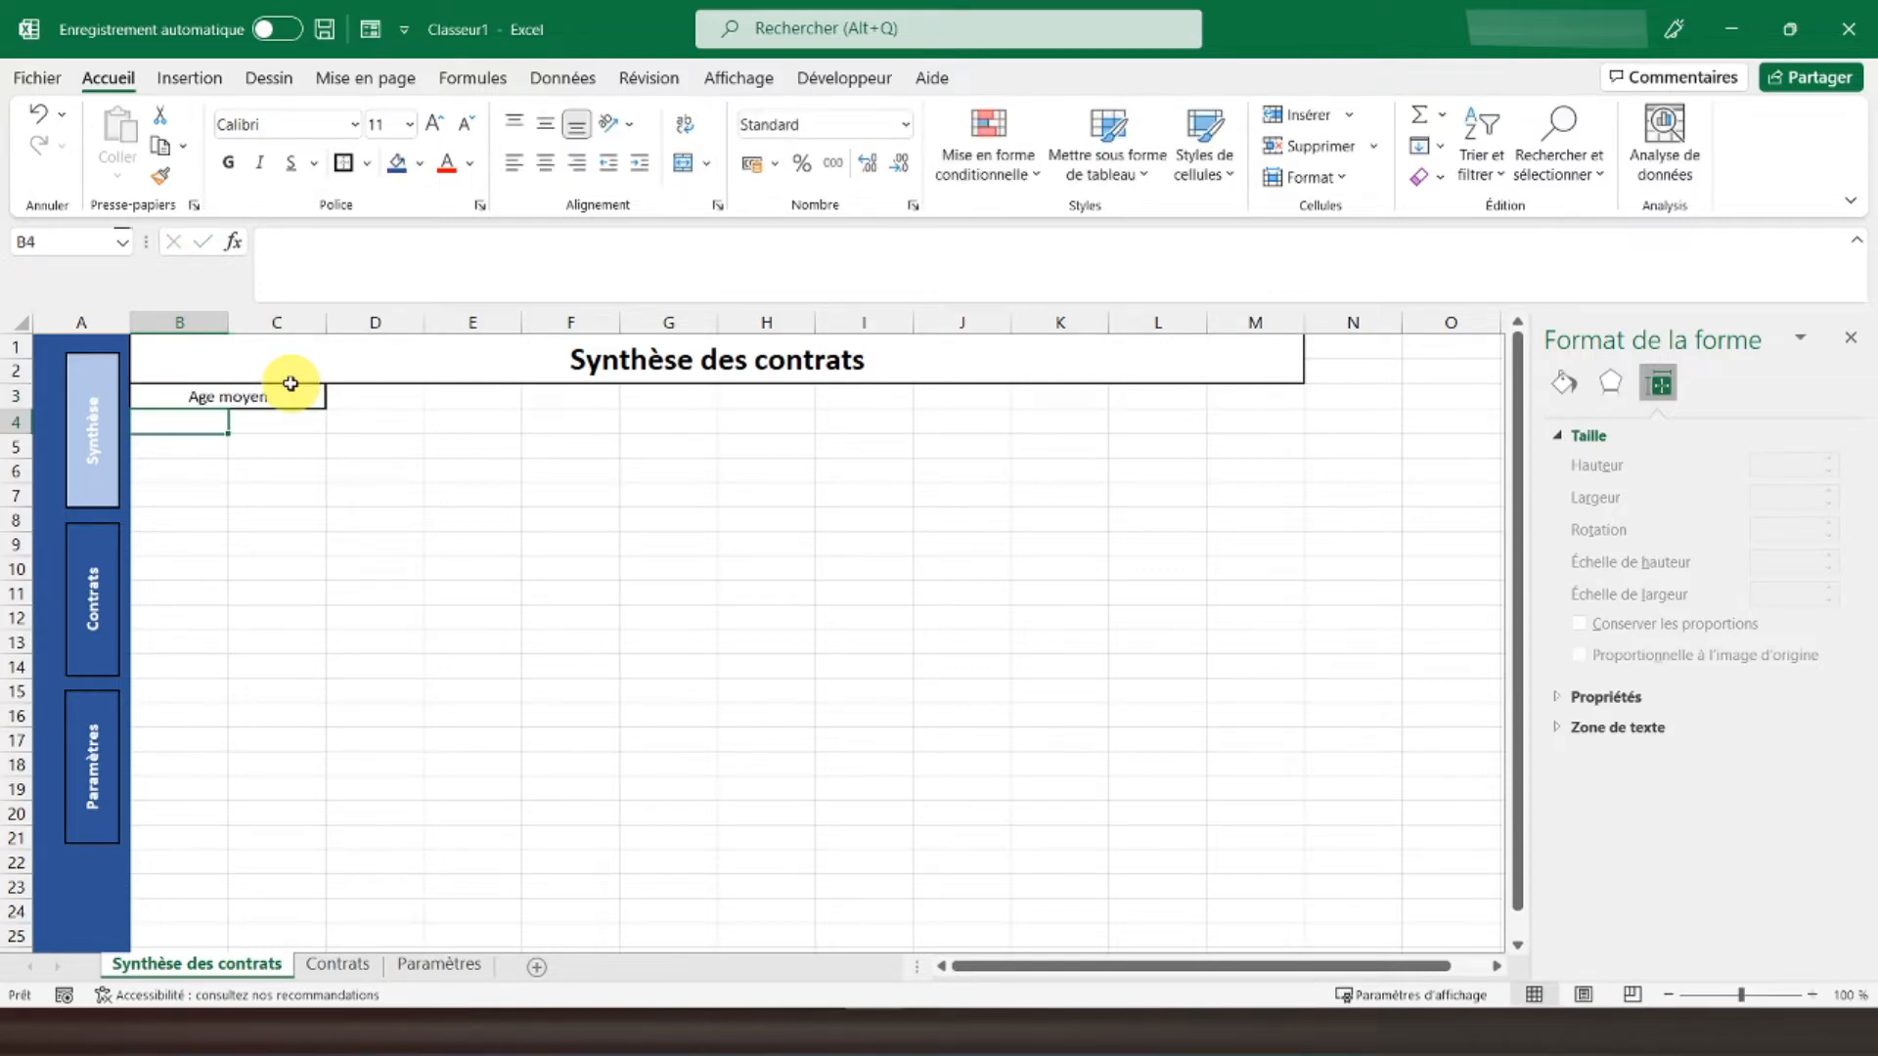
left_click(291, 380)
left_click(297, 396)
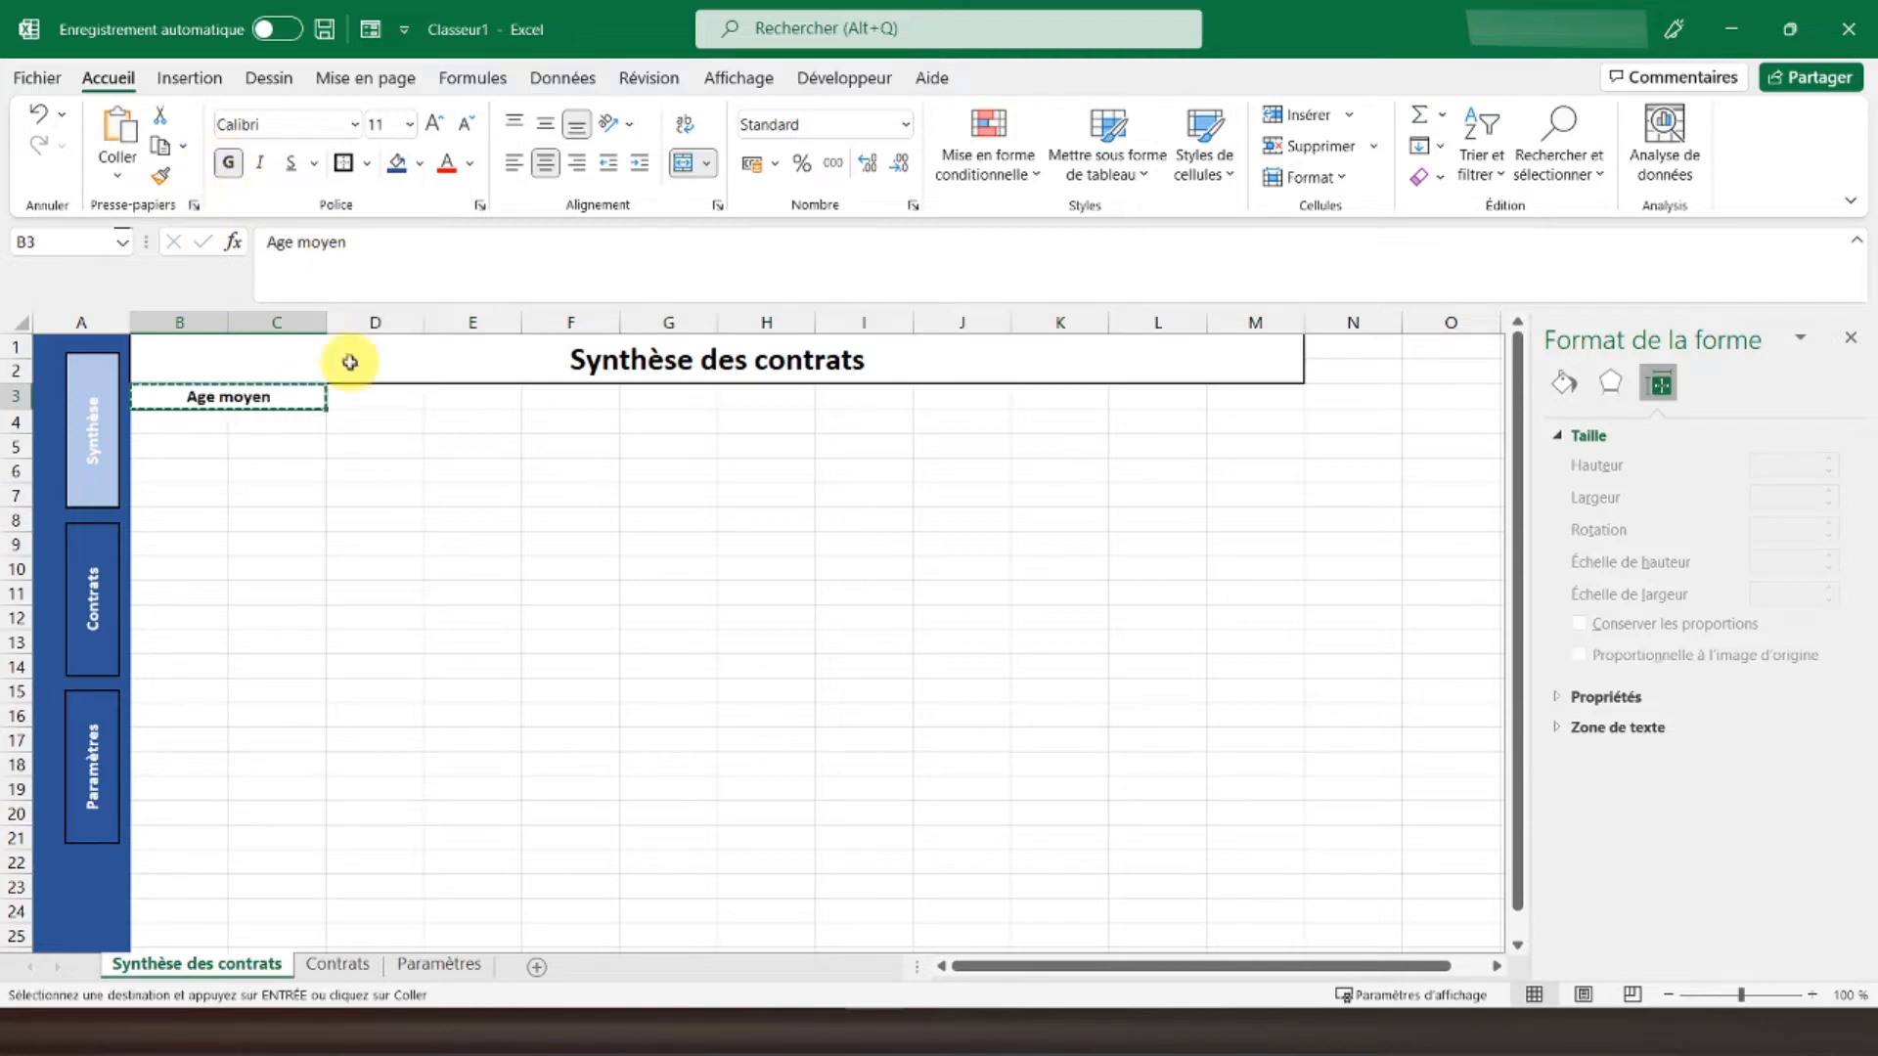
Step: Copy the "Age moyen" heading to D3:E3 and change its text to "Age médian"
left_click(369, 396)
type("Age moyen")
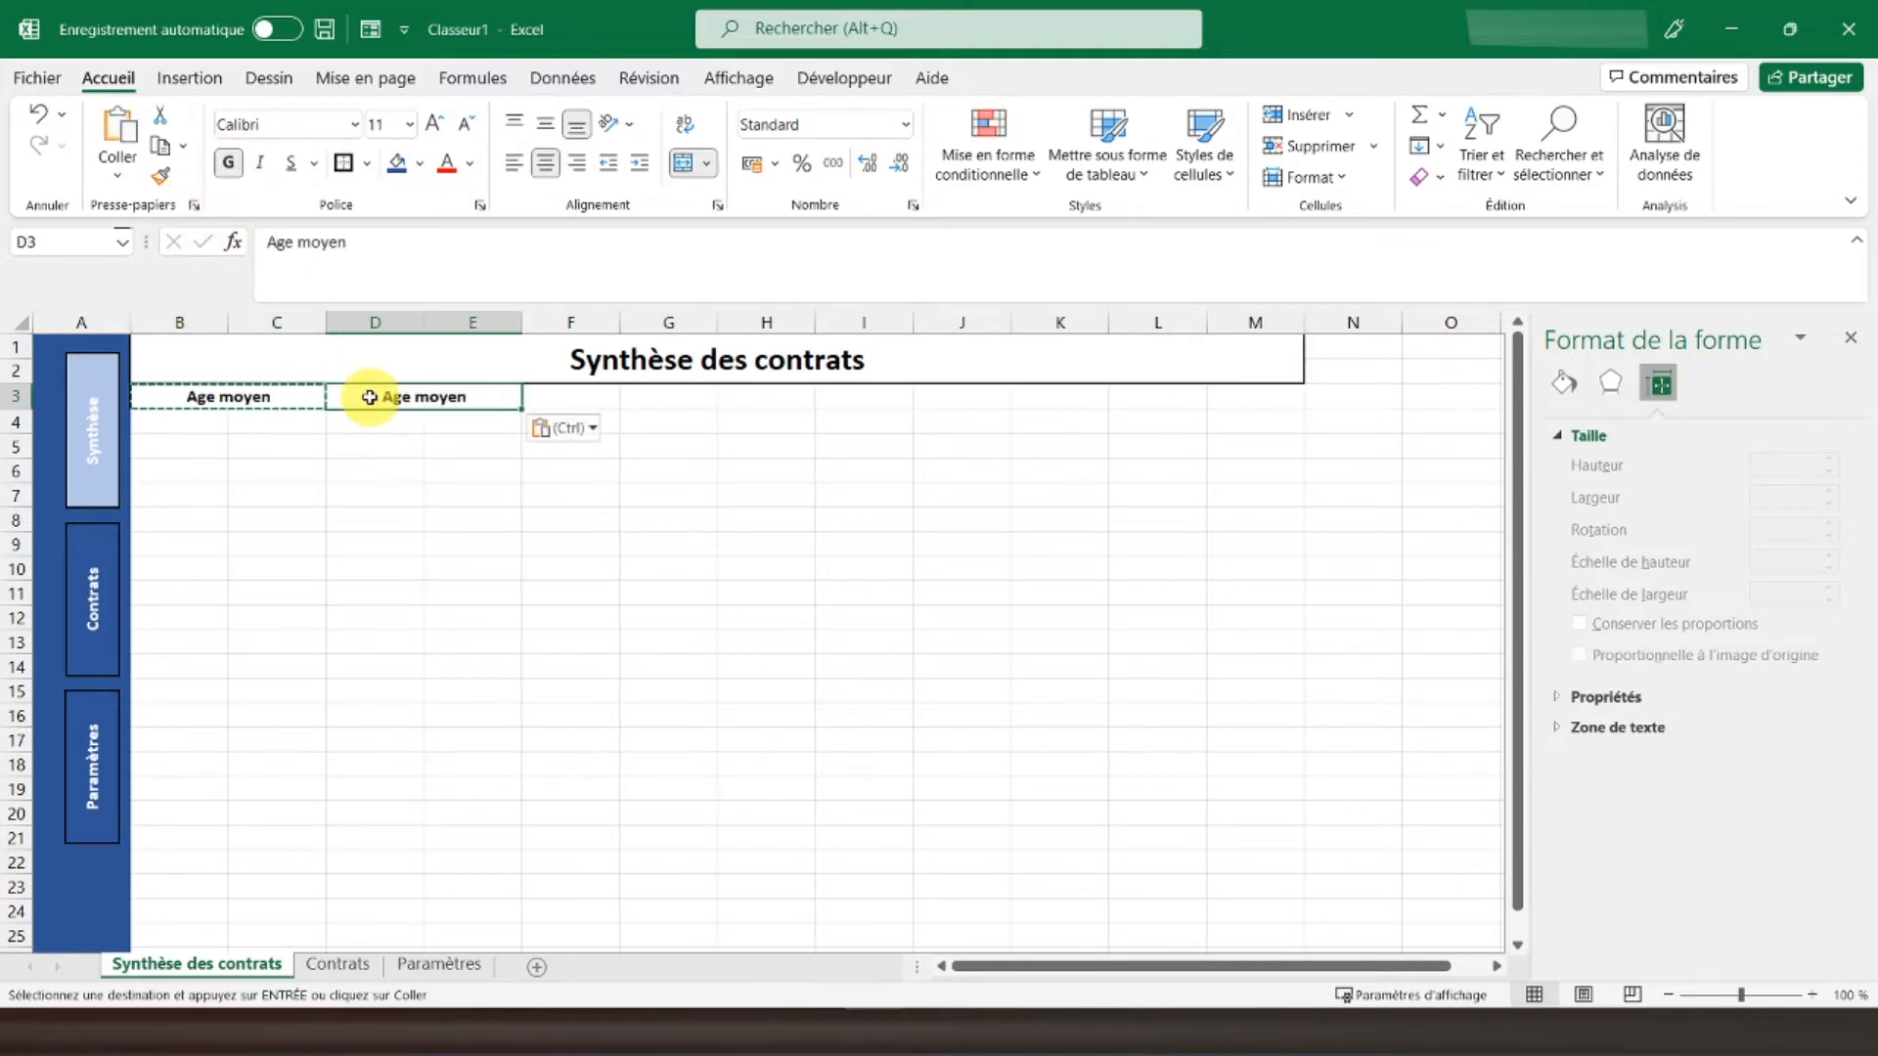
double_click(372, 241)
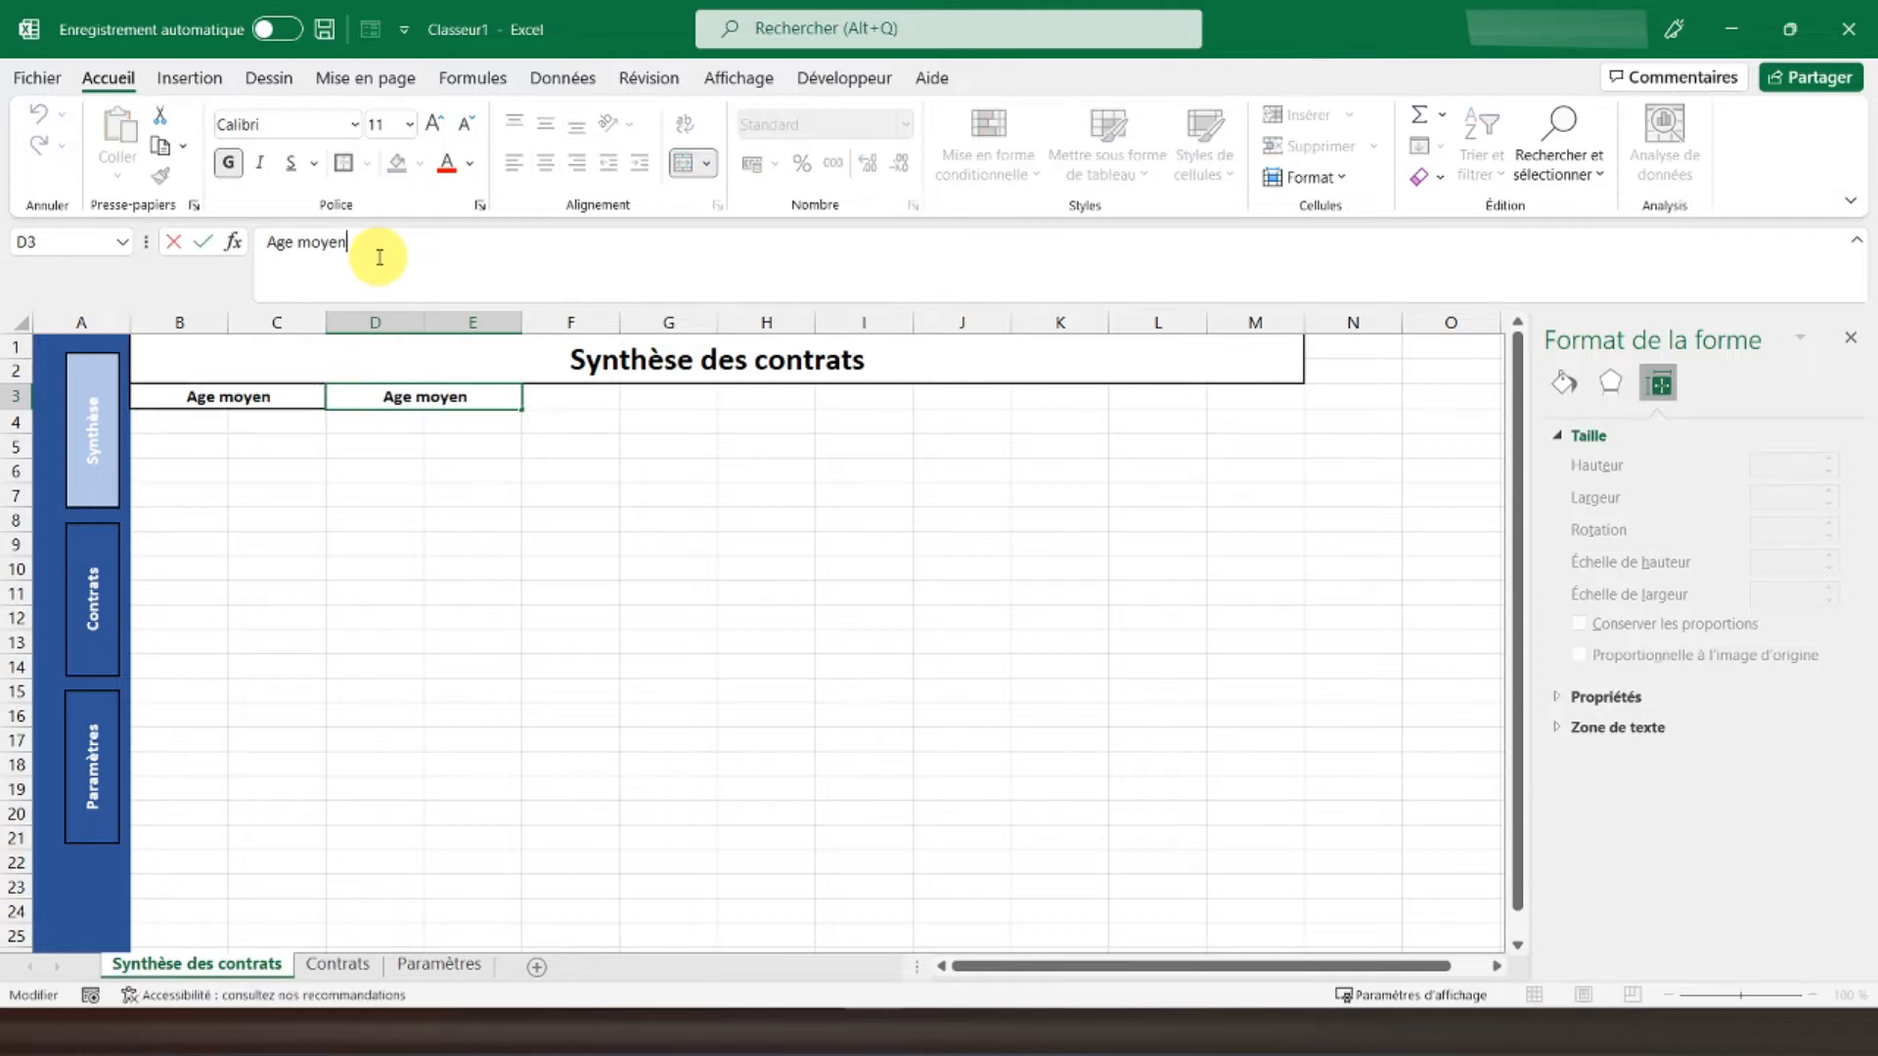
type("m")
key("Return")
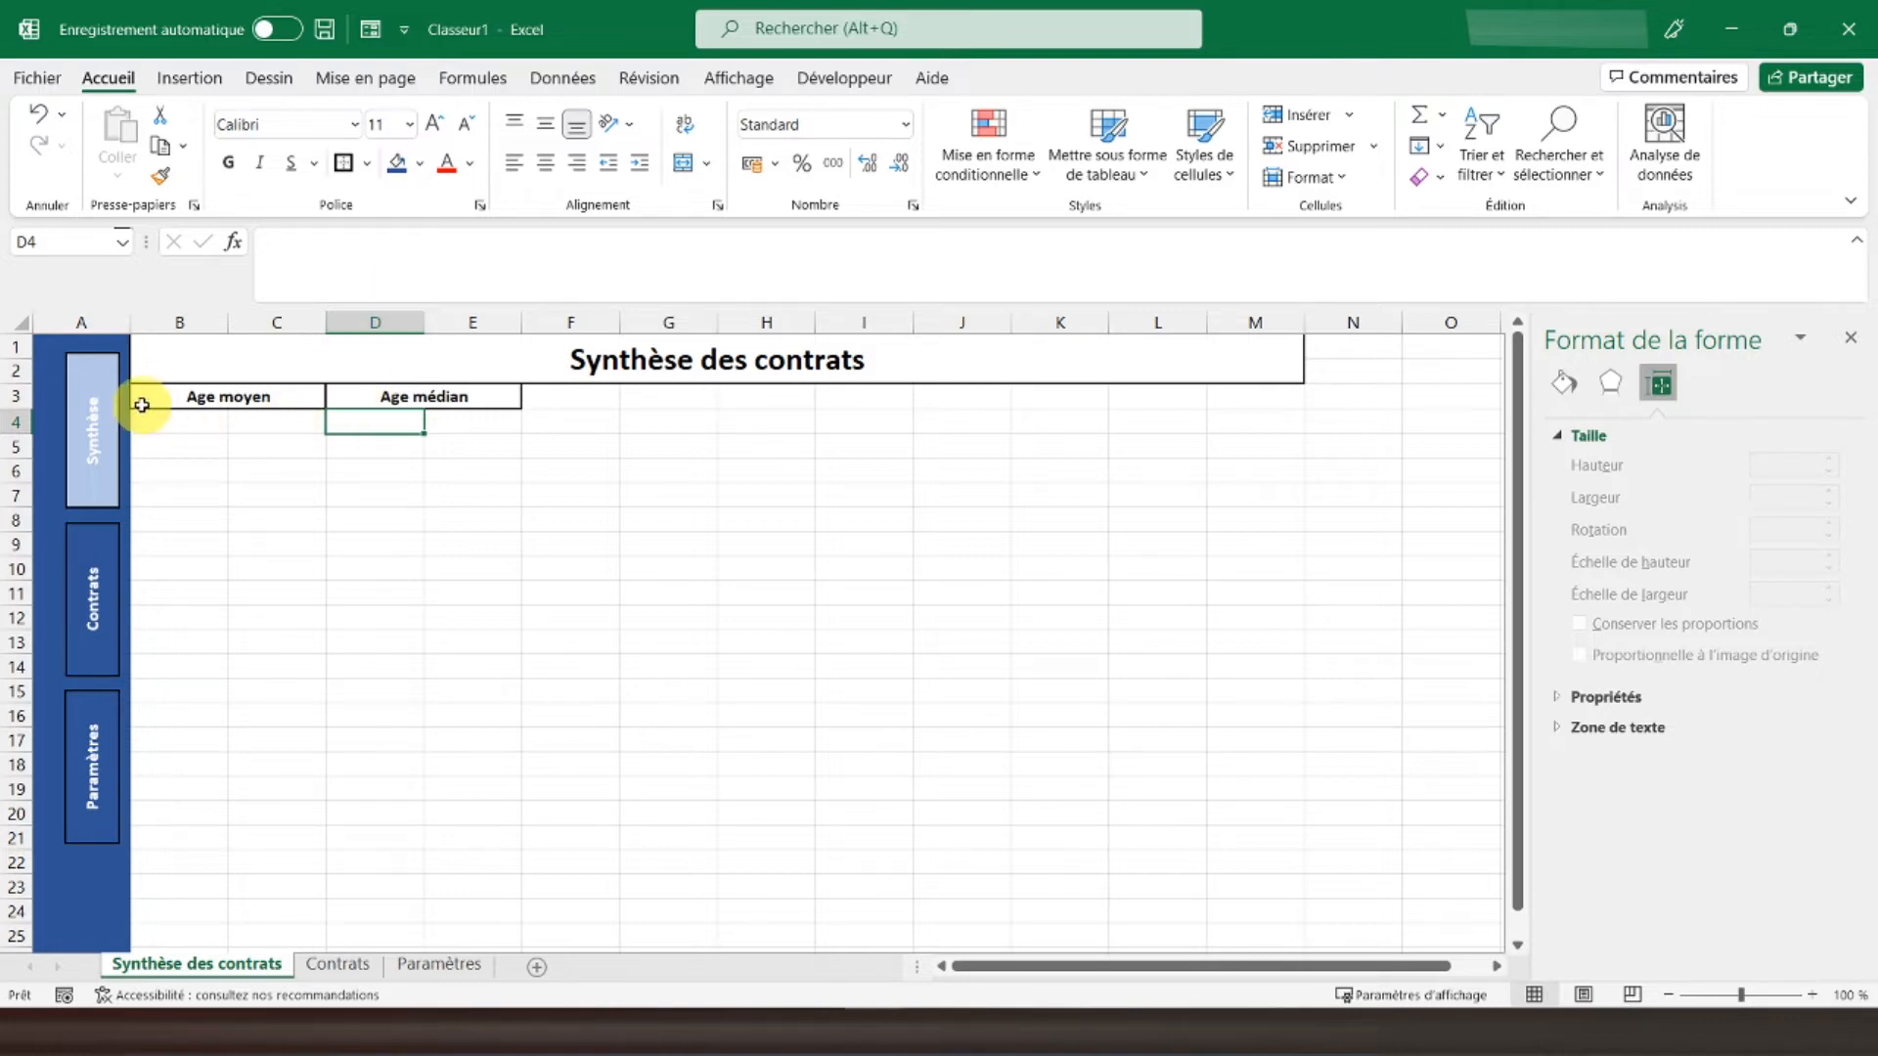
Step: Copy the two headings in B3:E3 to F3:I3
left_click_drag(184, 398, 359, 393)
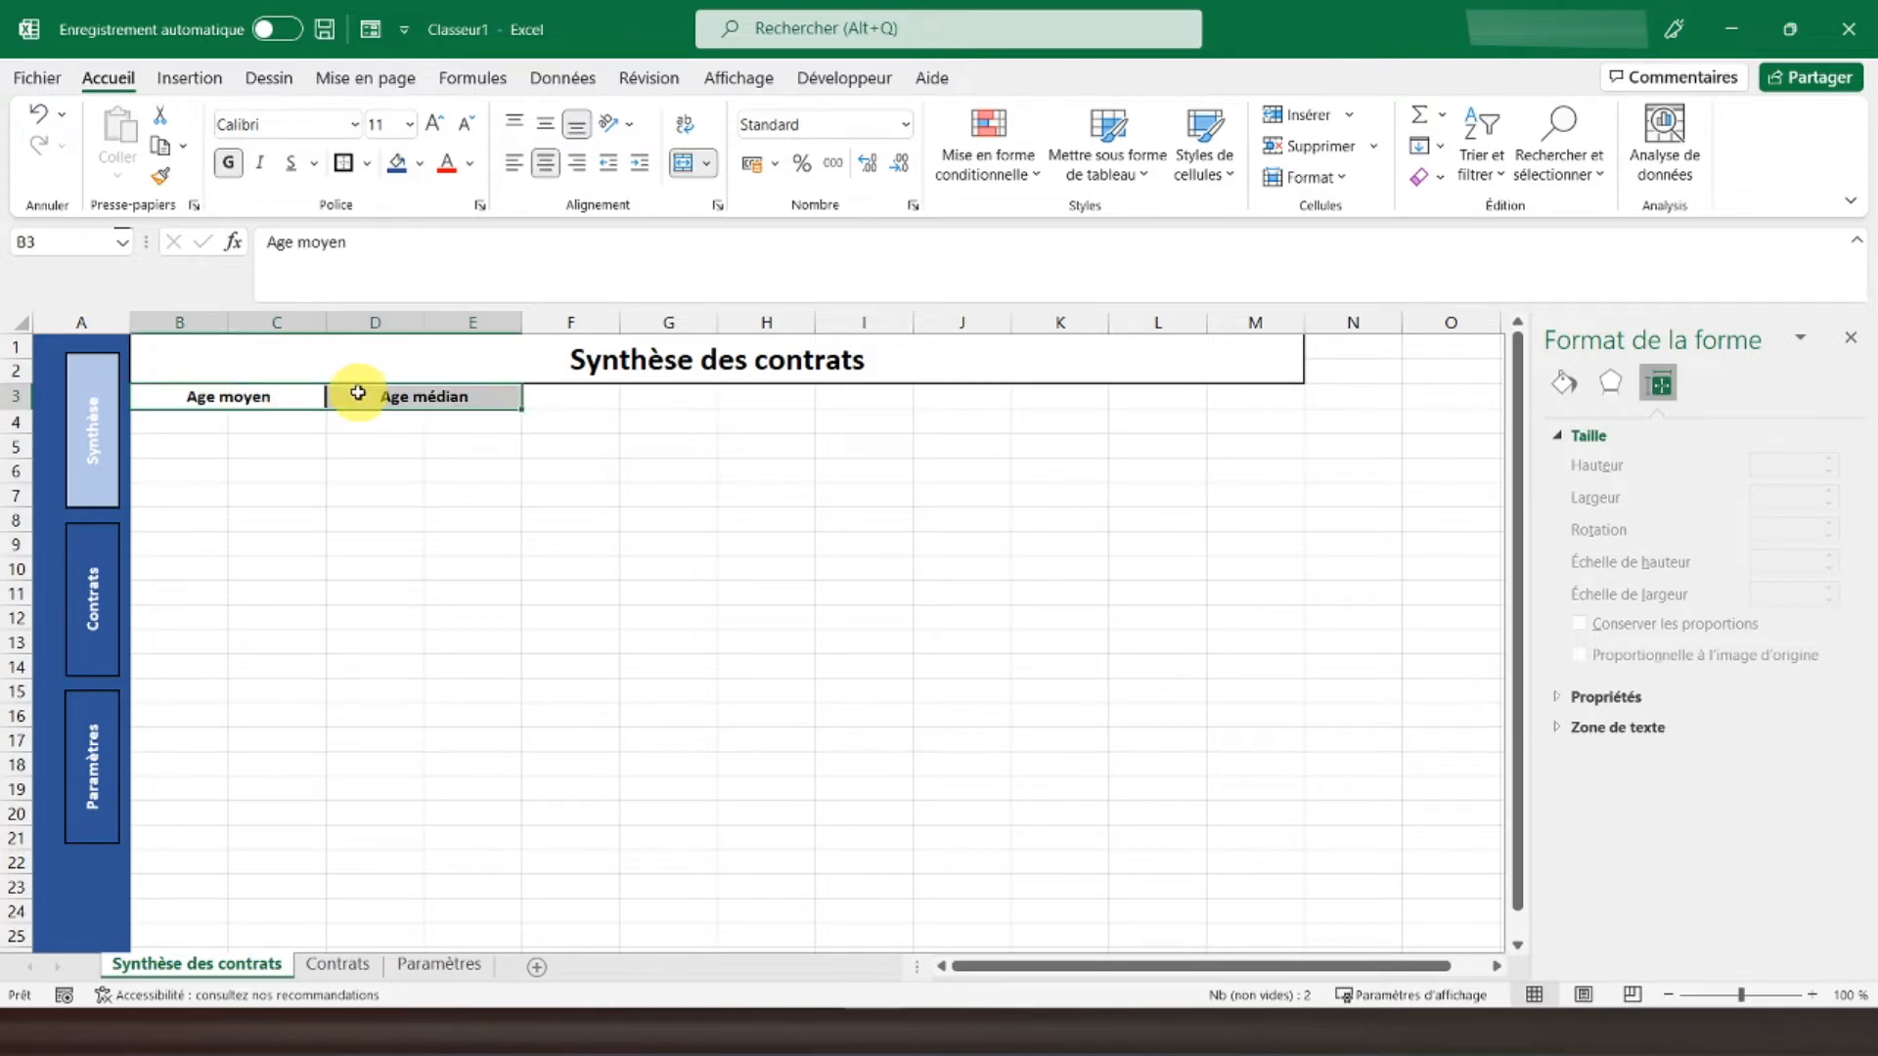
key("ctrl+c")
left_click(557, 390)
key("ctrl+v")
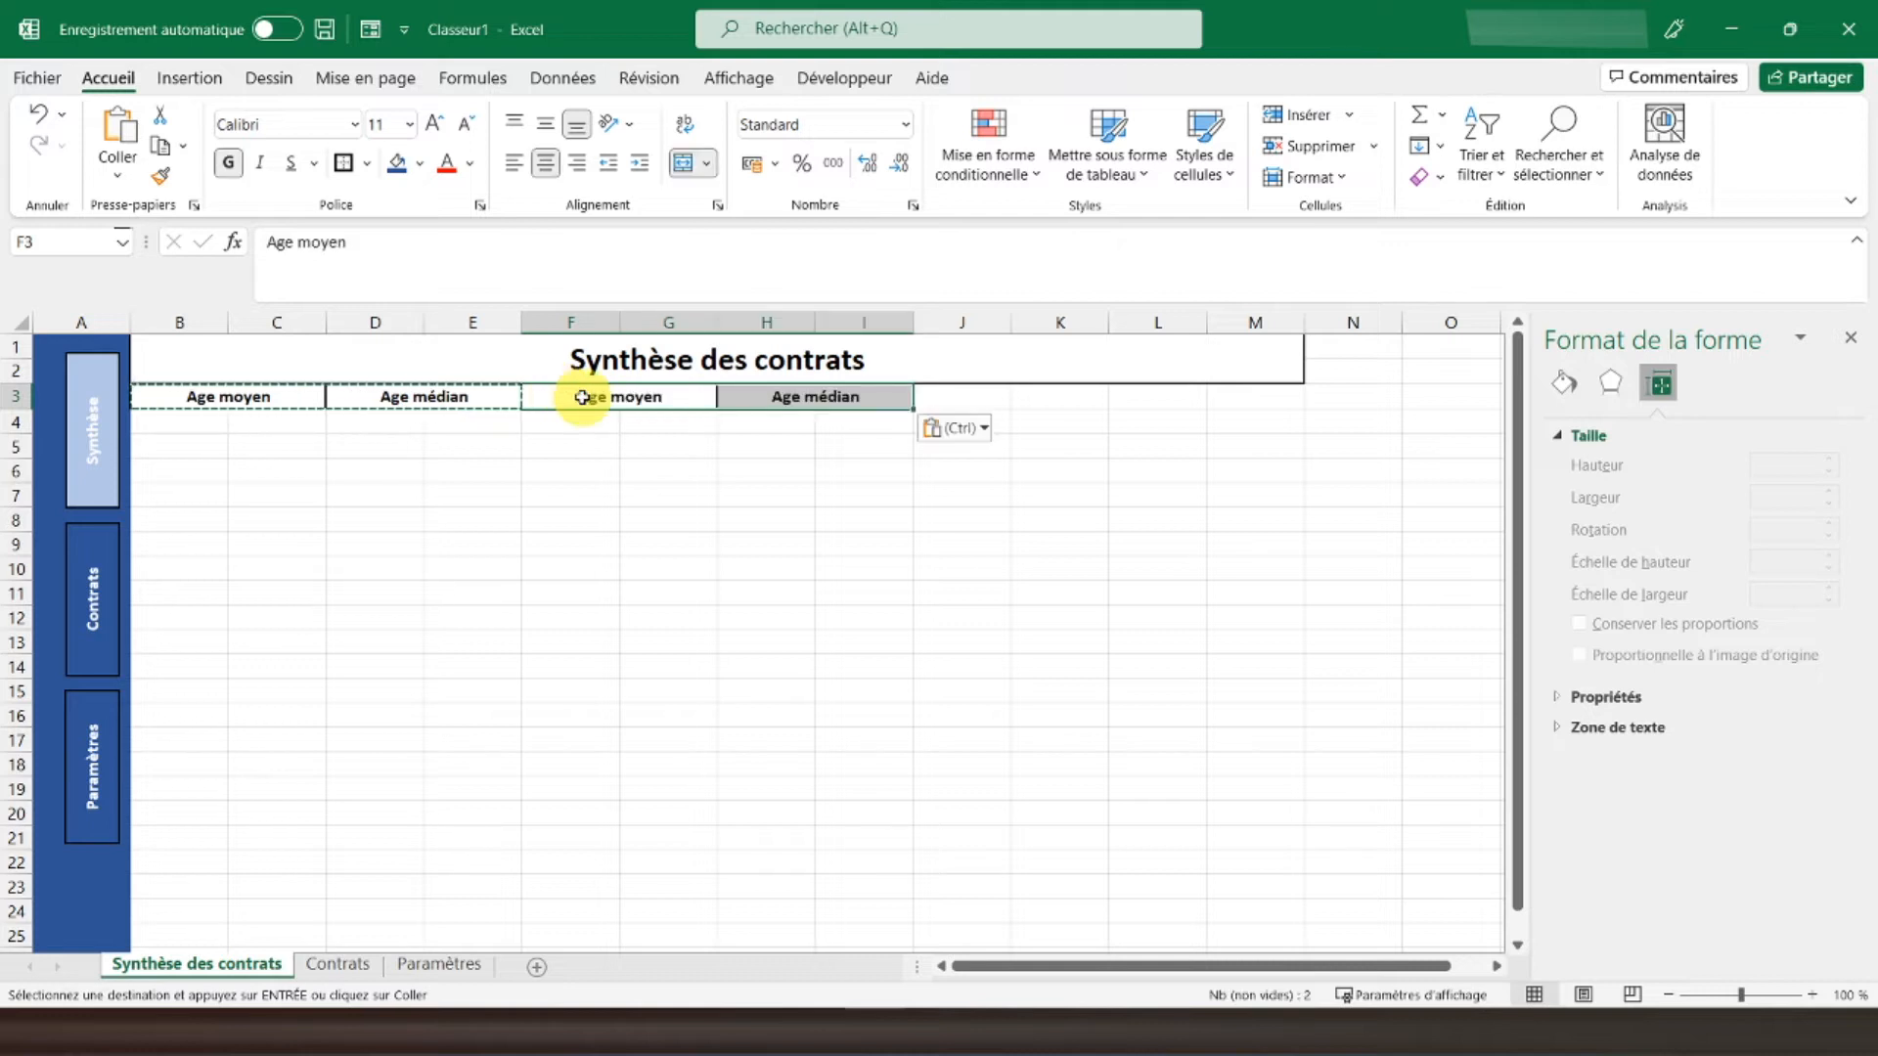
Step: Change the heading in F3:G3 to "Ancienneté moyenne" and the one in H3:I3 to "Nb salariés"
left_click(582, 397)
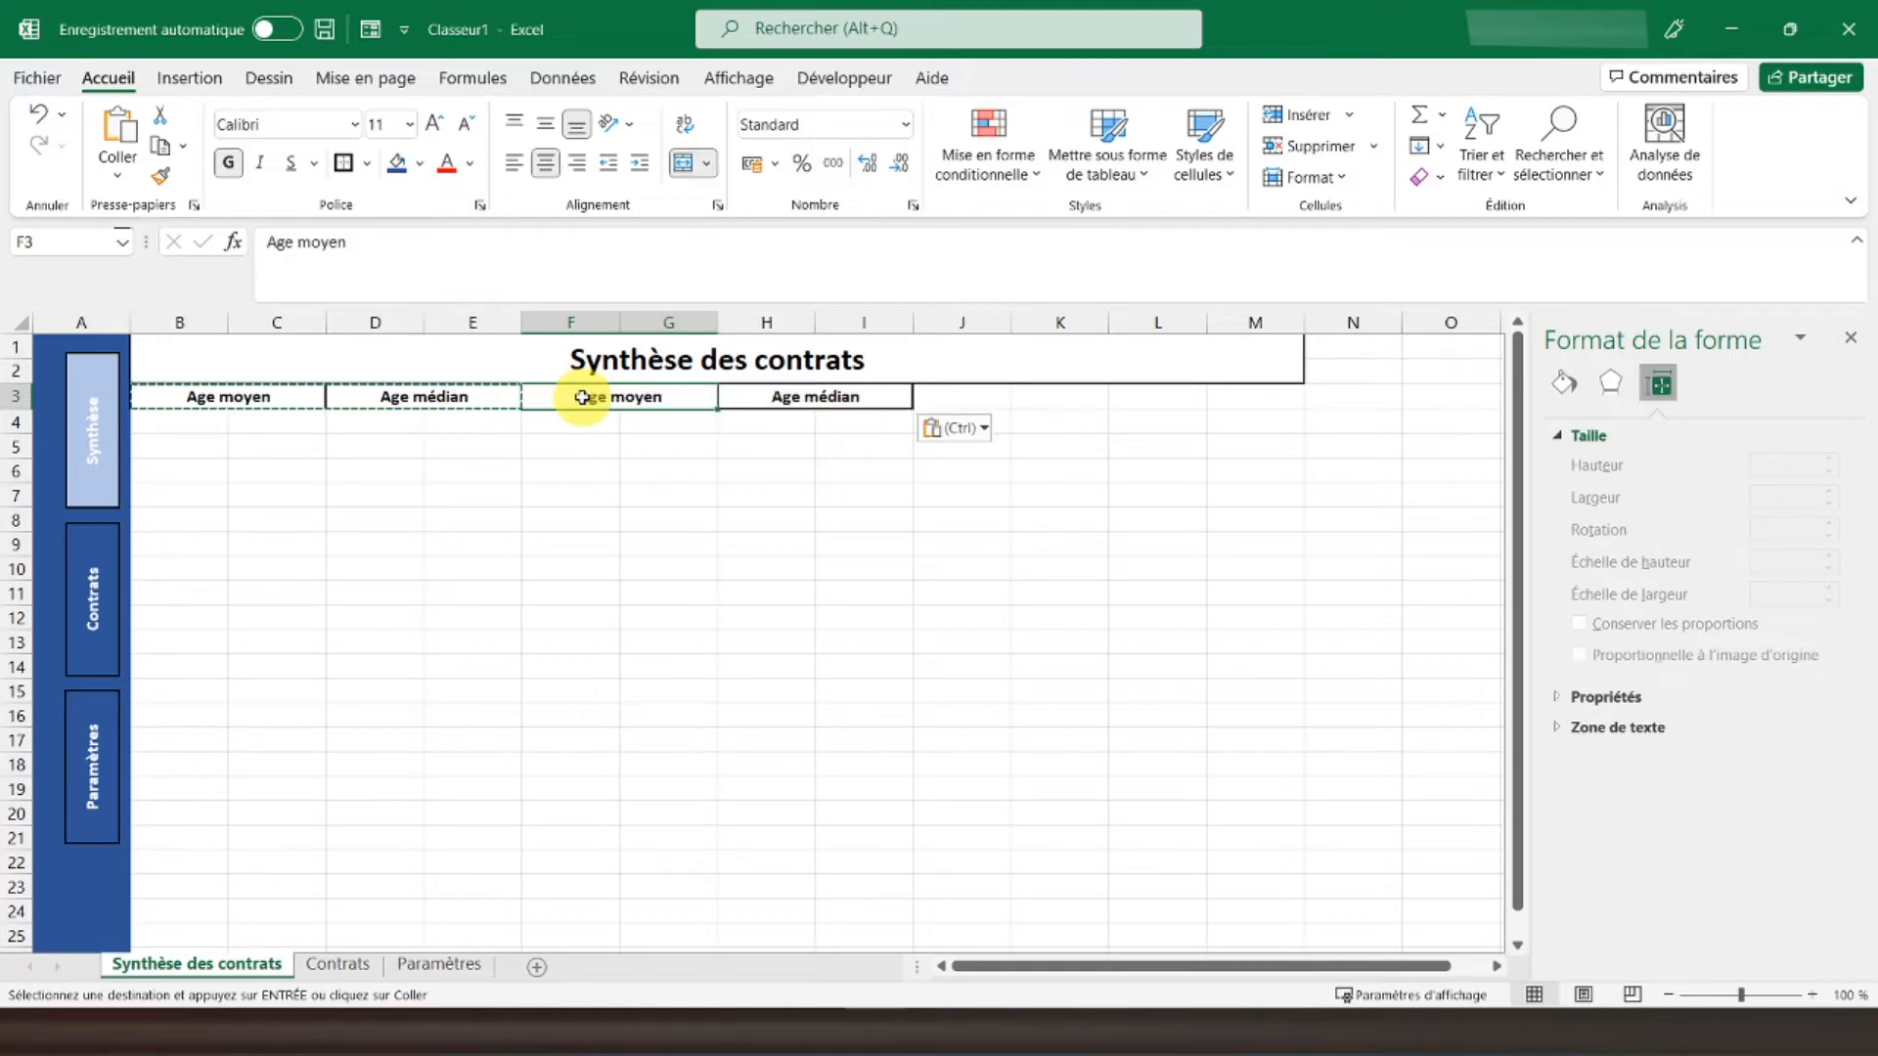
type("A")
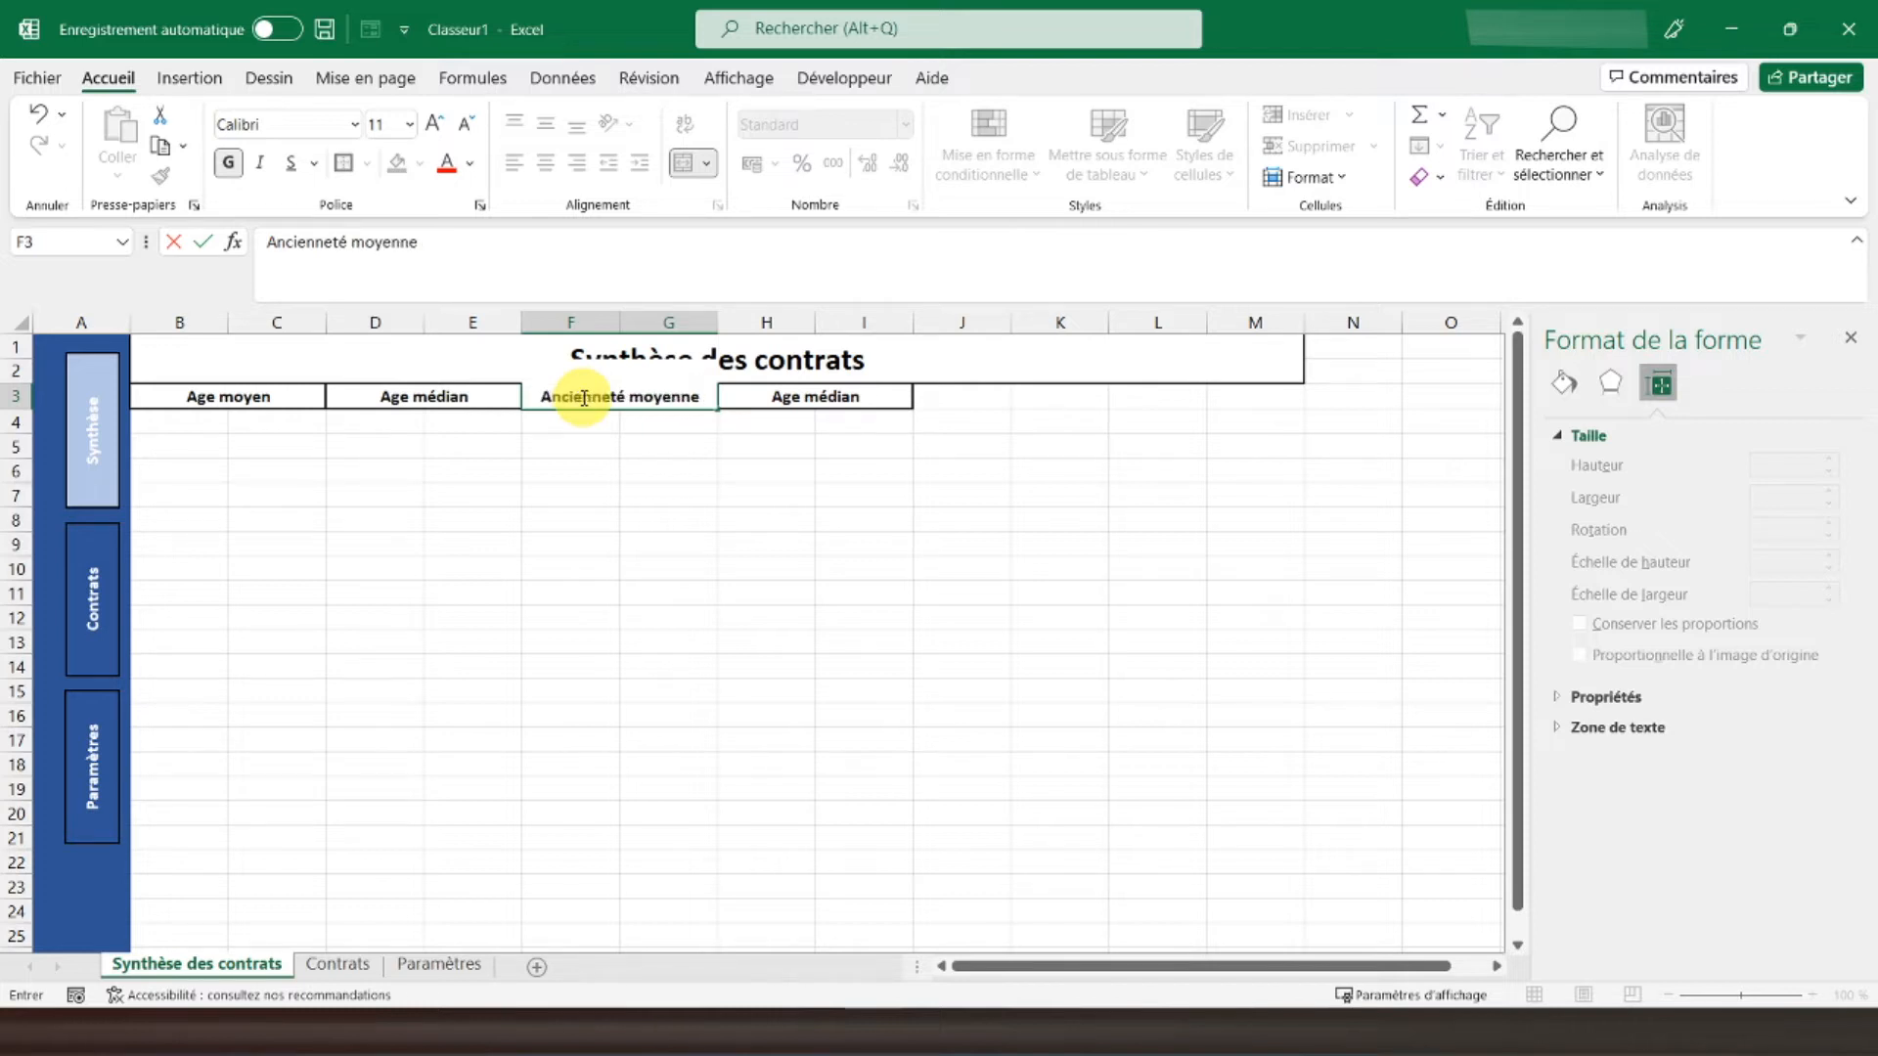
key("Return")
key("Up")
key("Right")
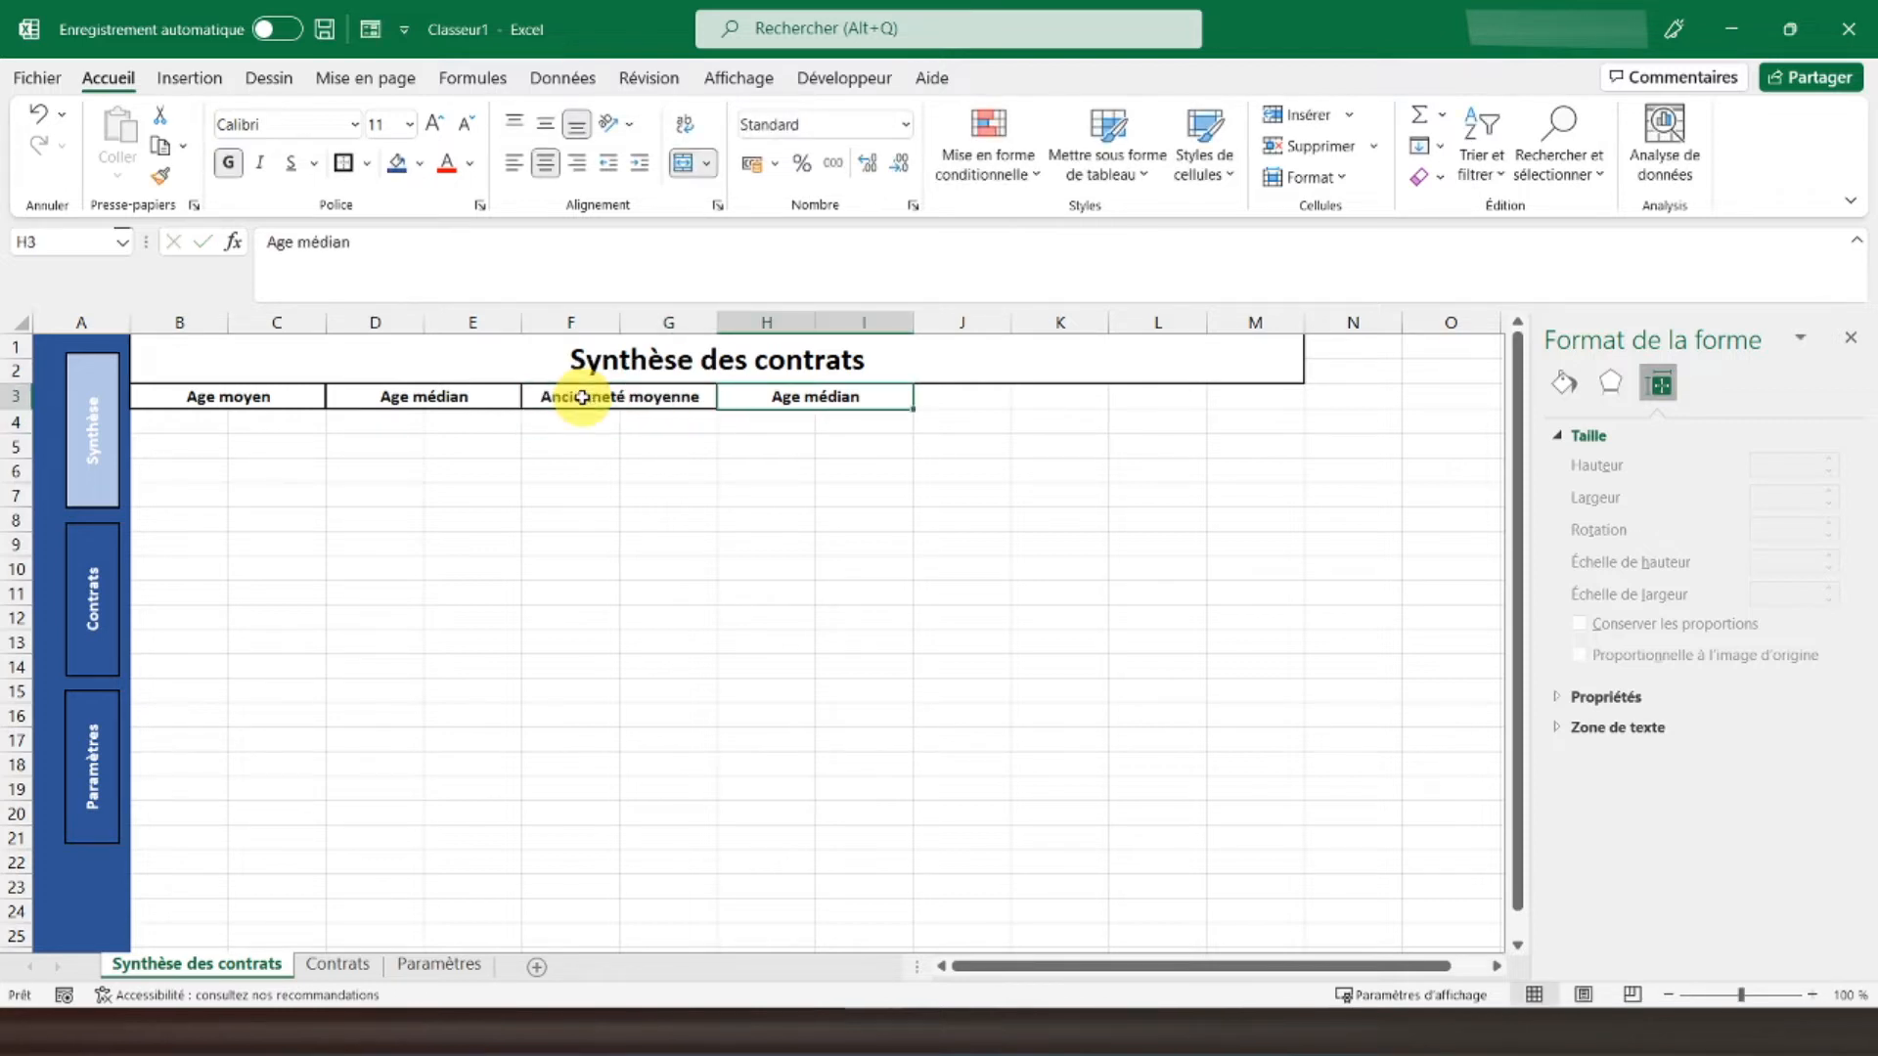
type("Nb salariés")
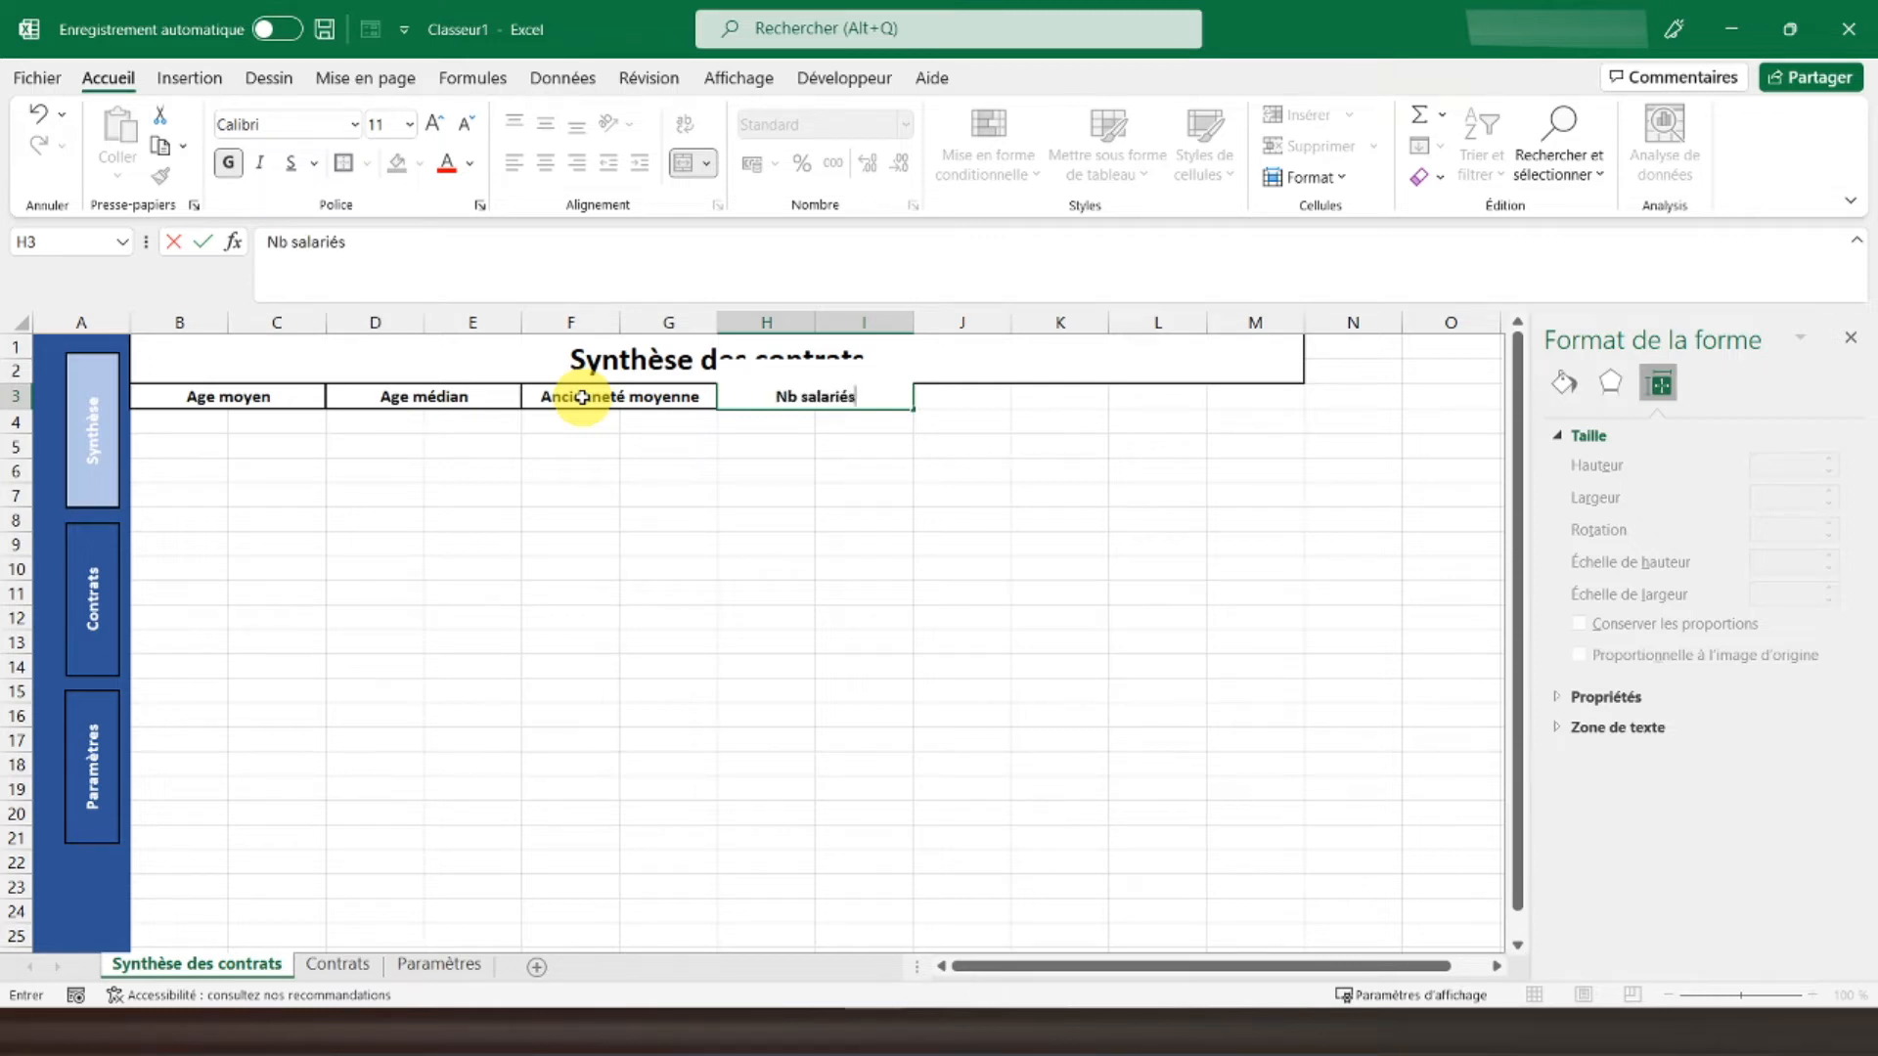
key("Return")
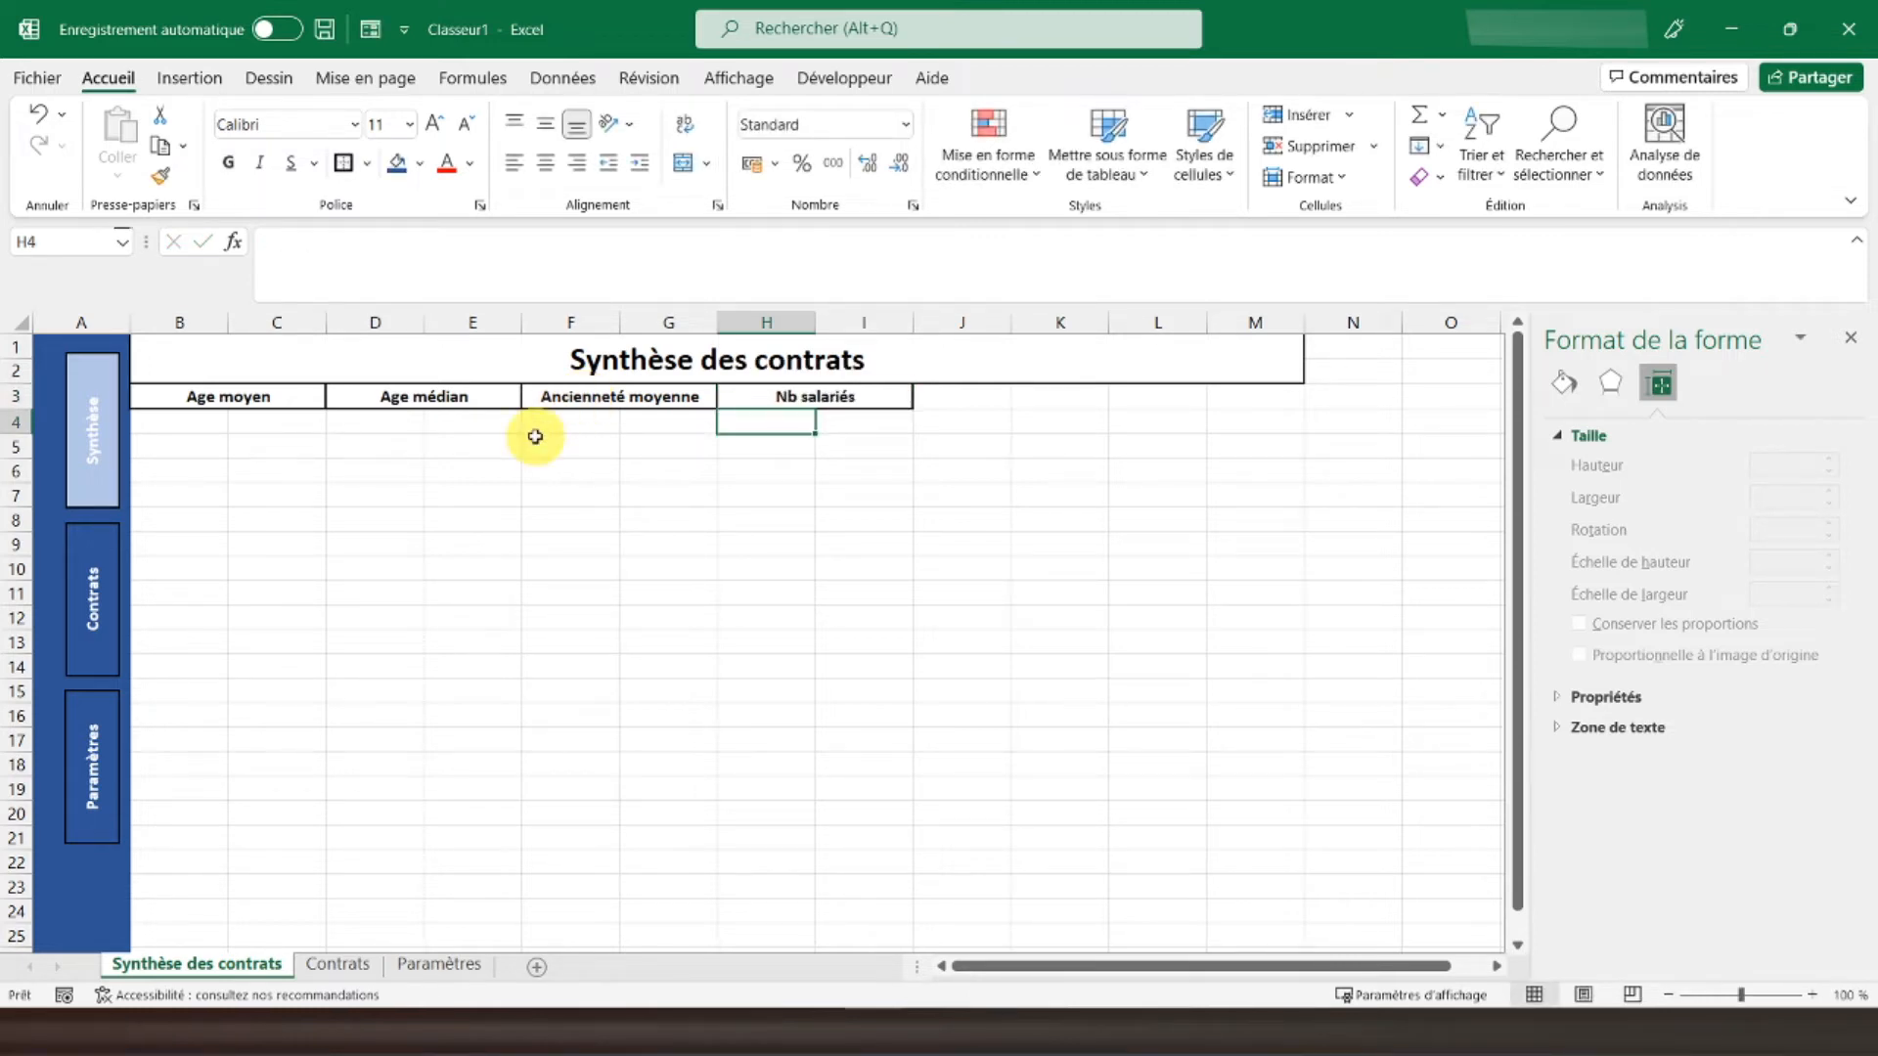
Step: Put outside borders around the four two-column blocks in B4:I7, and merge and centre B4:C7 and F4:G7
left_click_drag(169, 437, 306, 432)
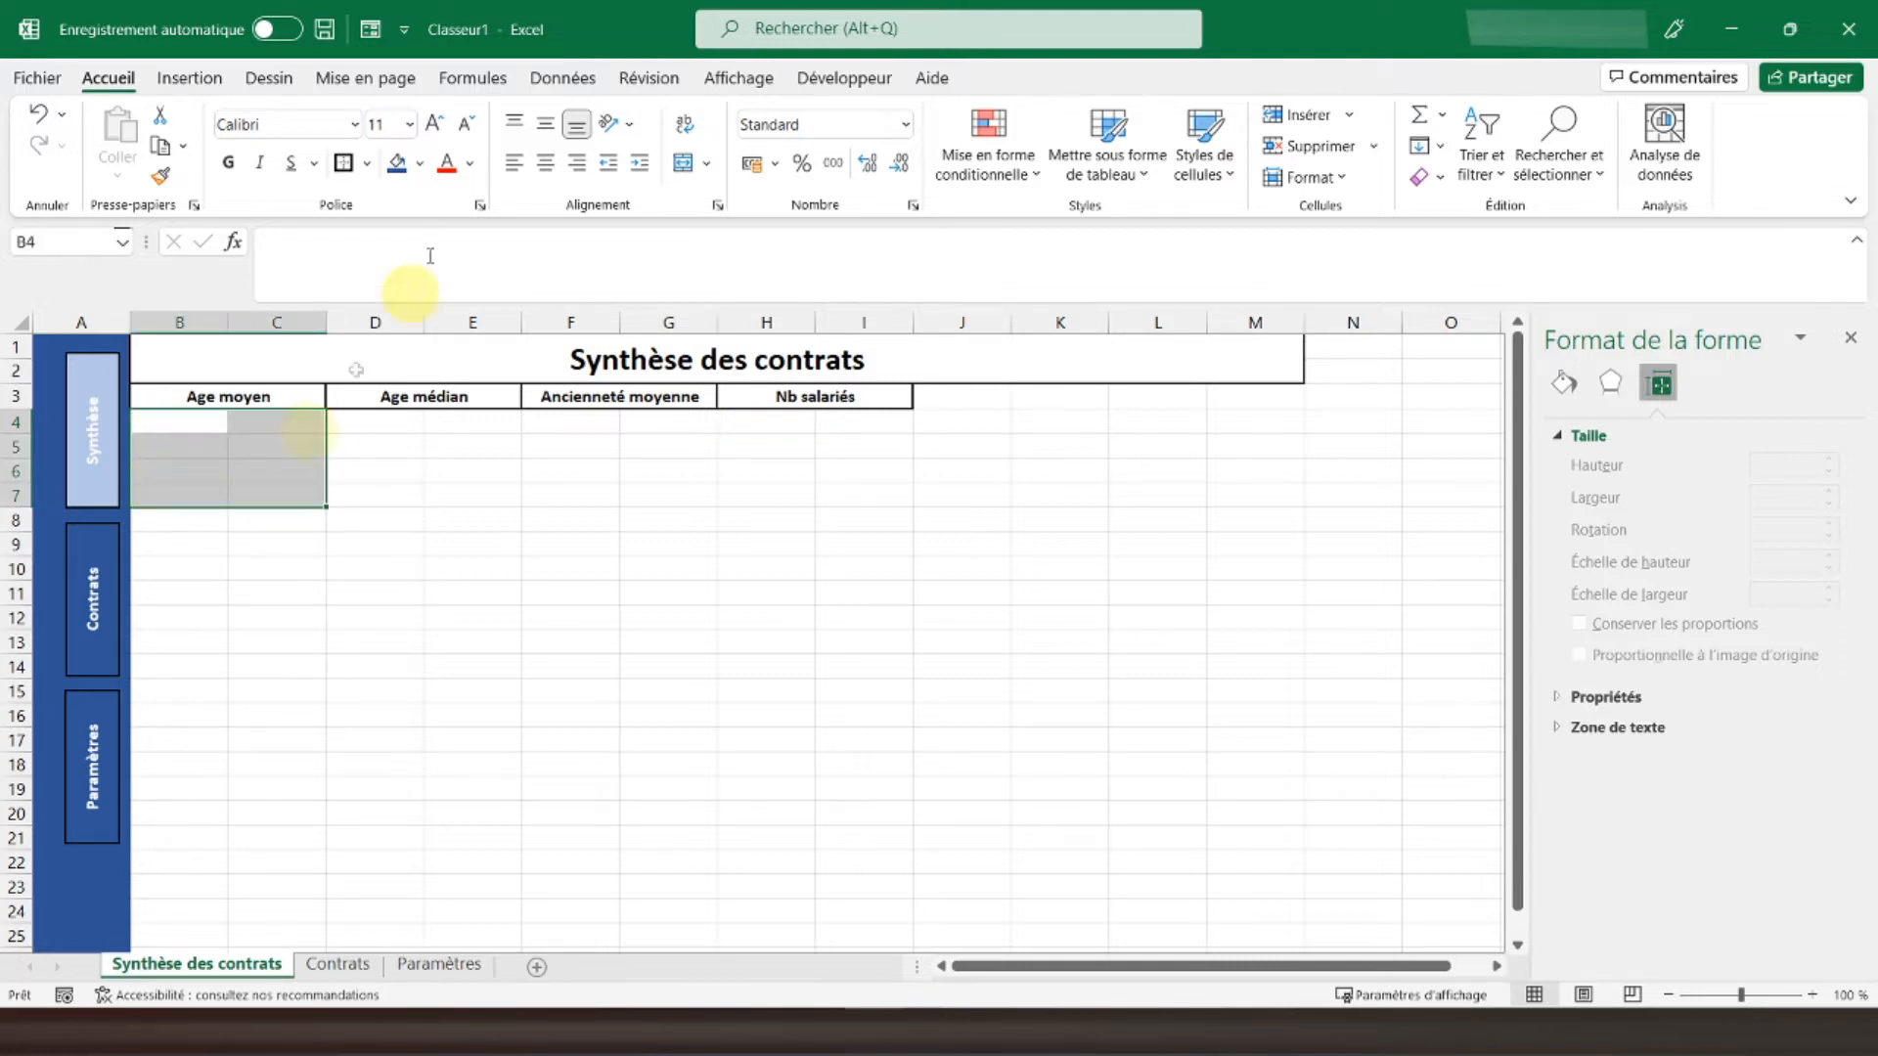
left_click(684, 162)
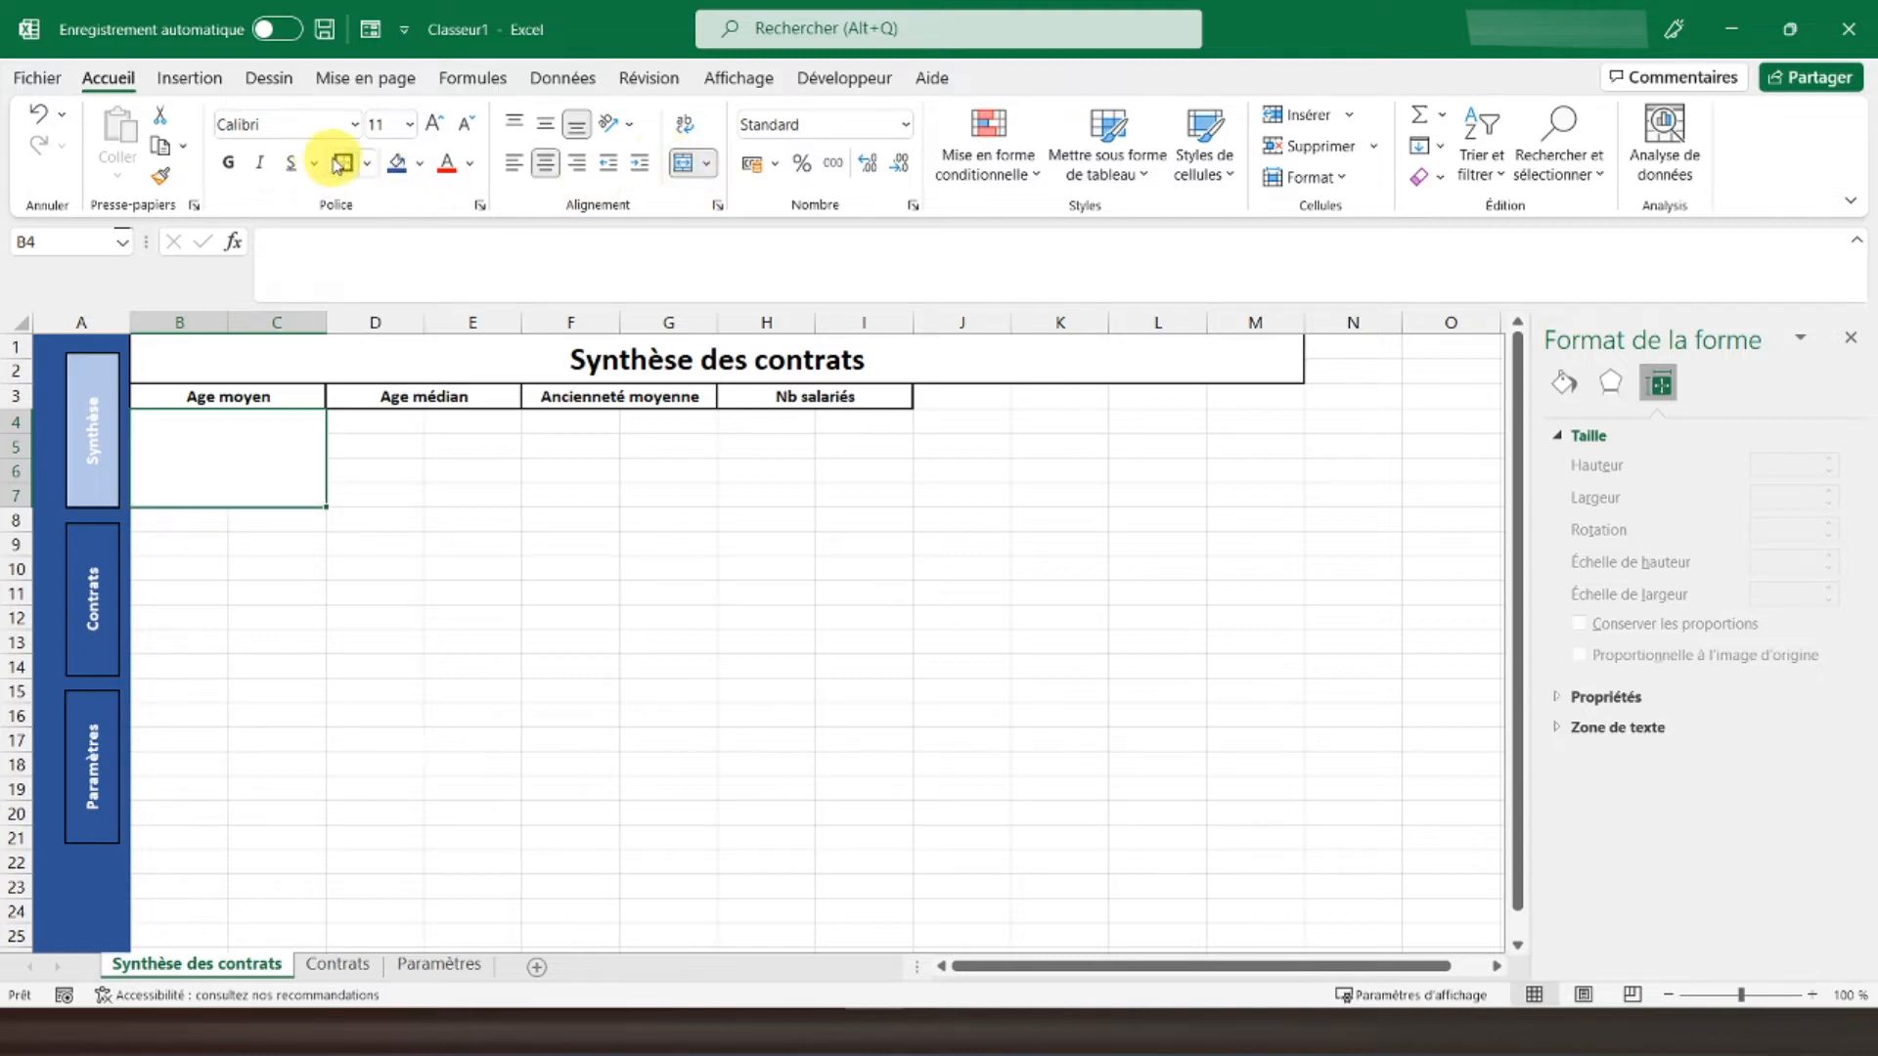
left_click_drag(368, 427, 855, 506)
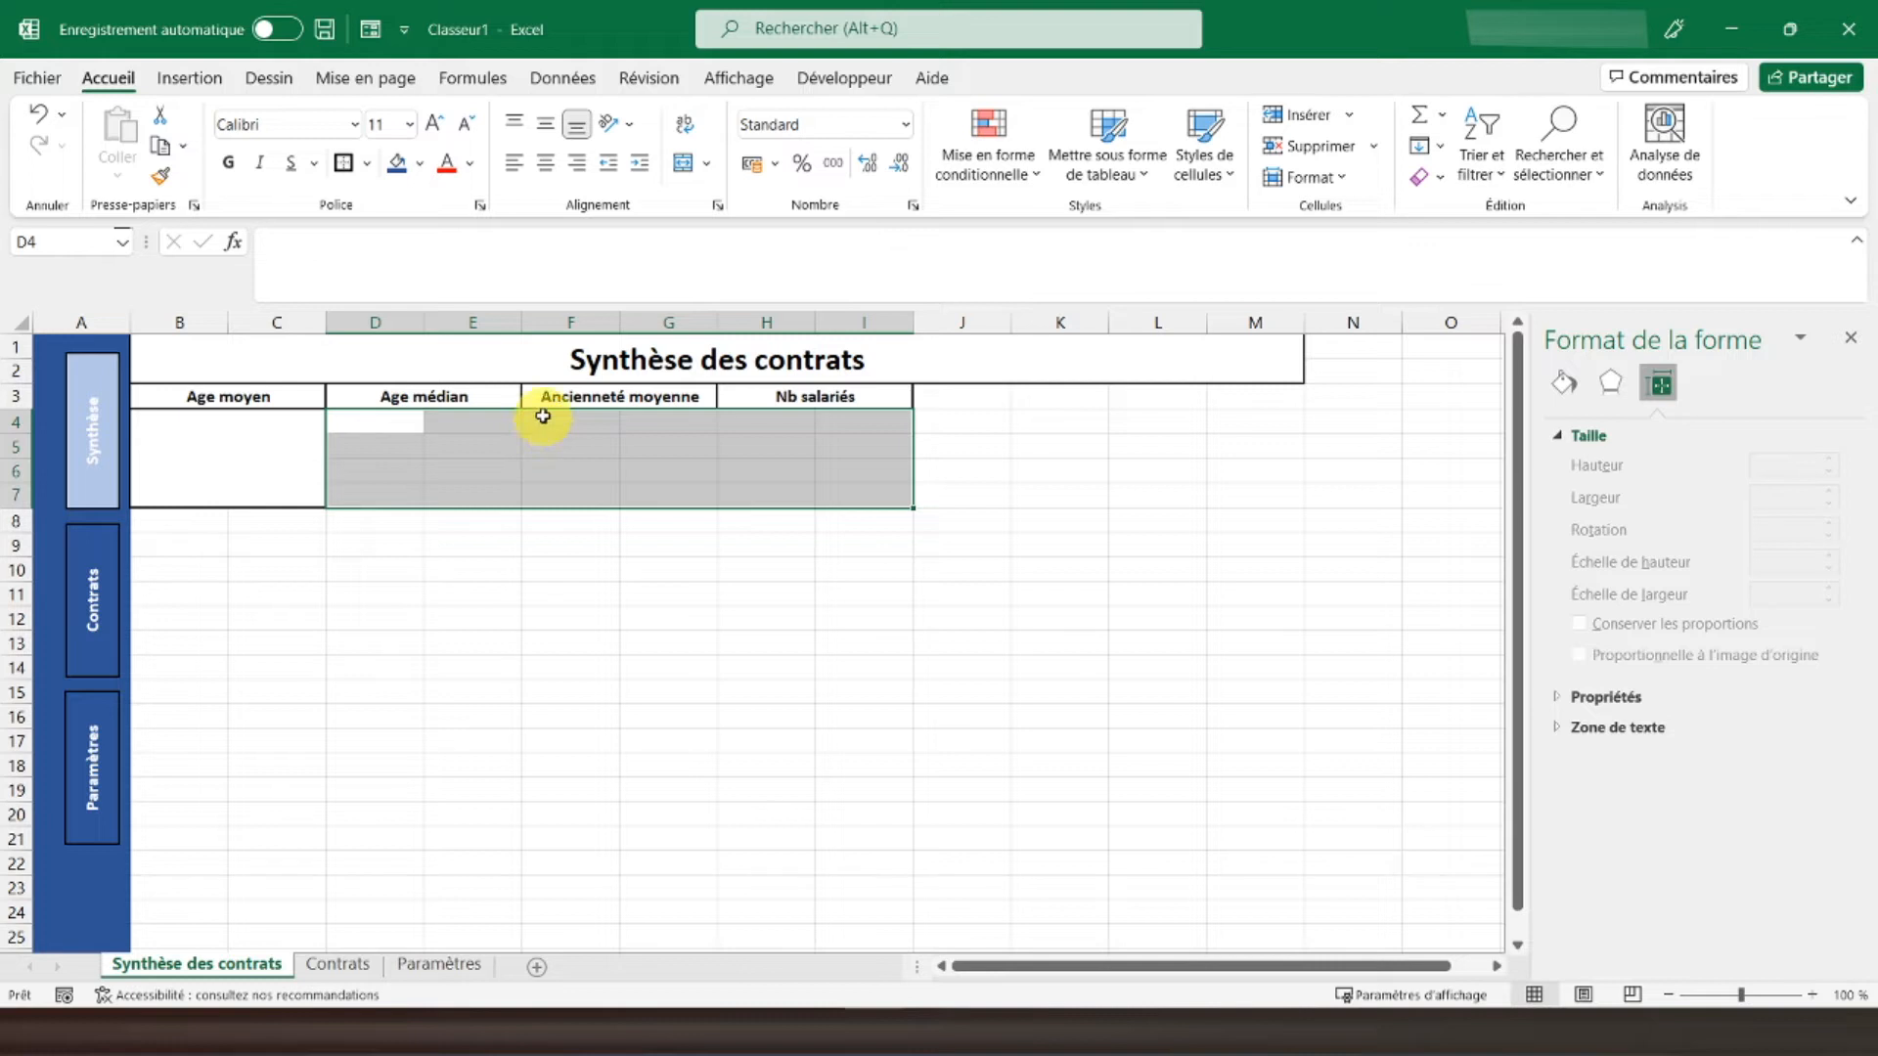
left_click_drag(543, 416, 685, 489)
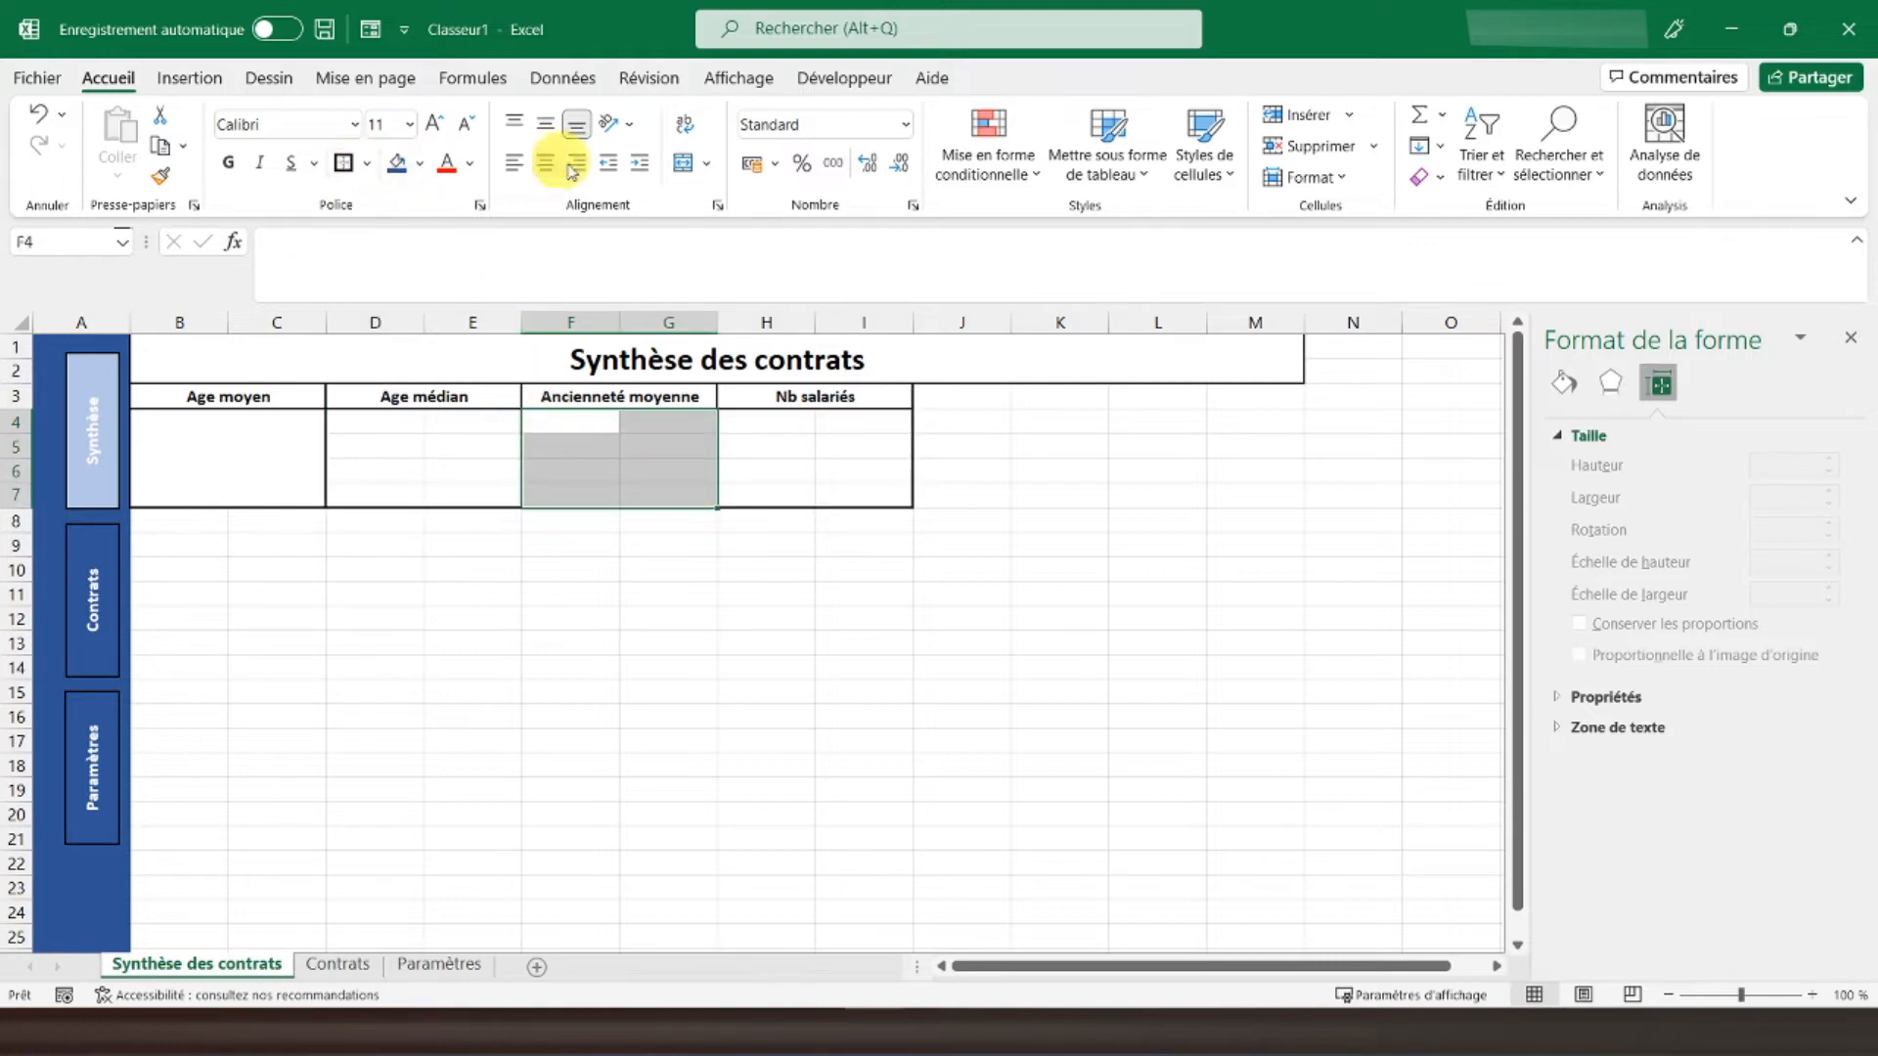
left_click(684, 163)
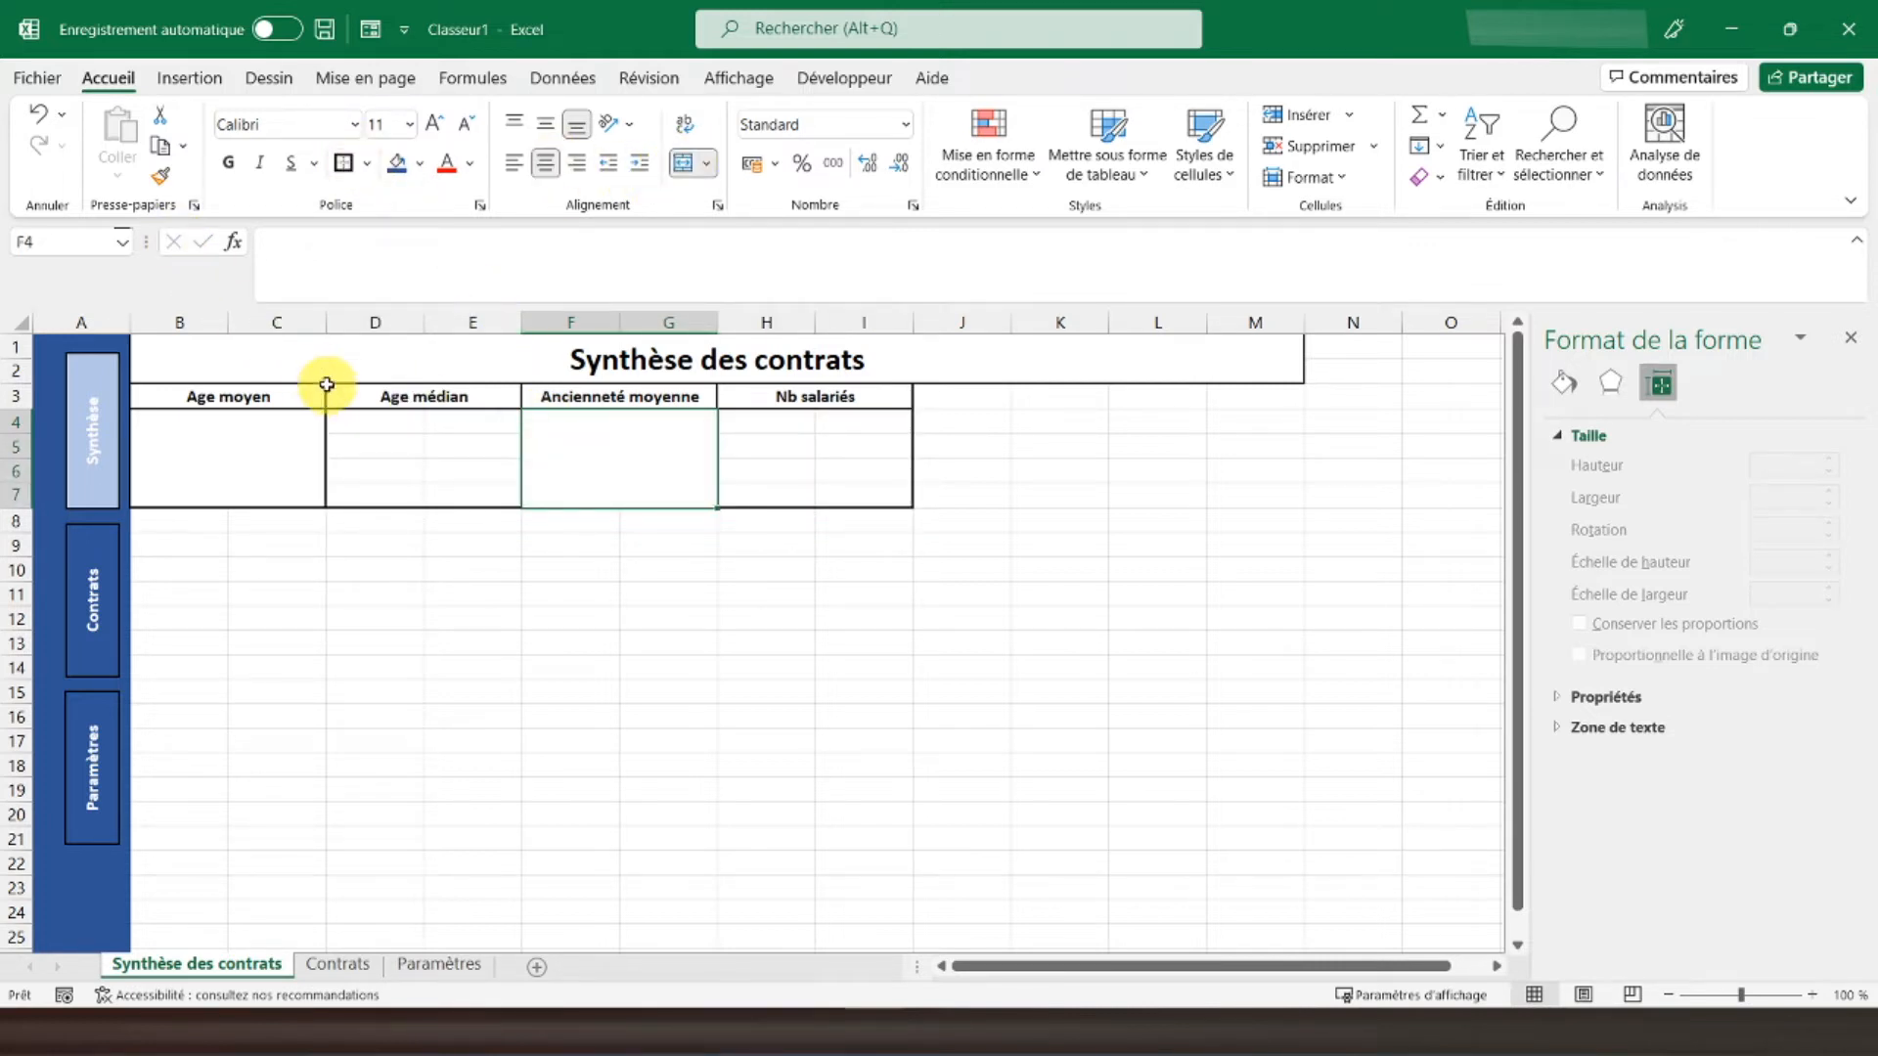
Step: Copy the merged format of F4:G7 to the blocks D4:E7 and H4:I7
left_click(160, 176)
left_click(347, 422)
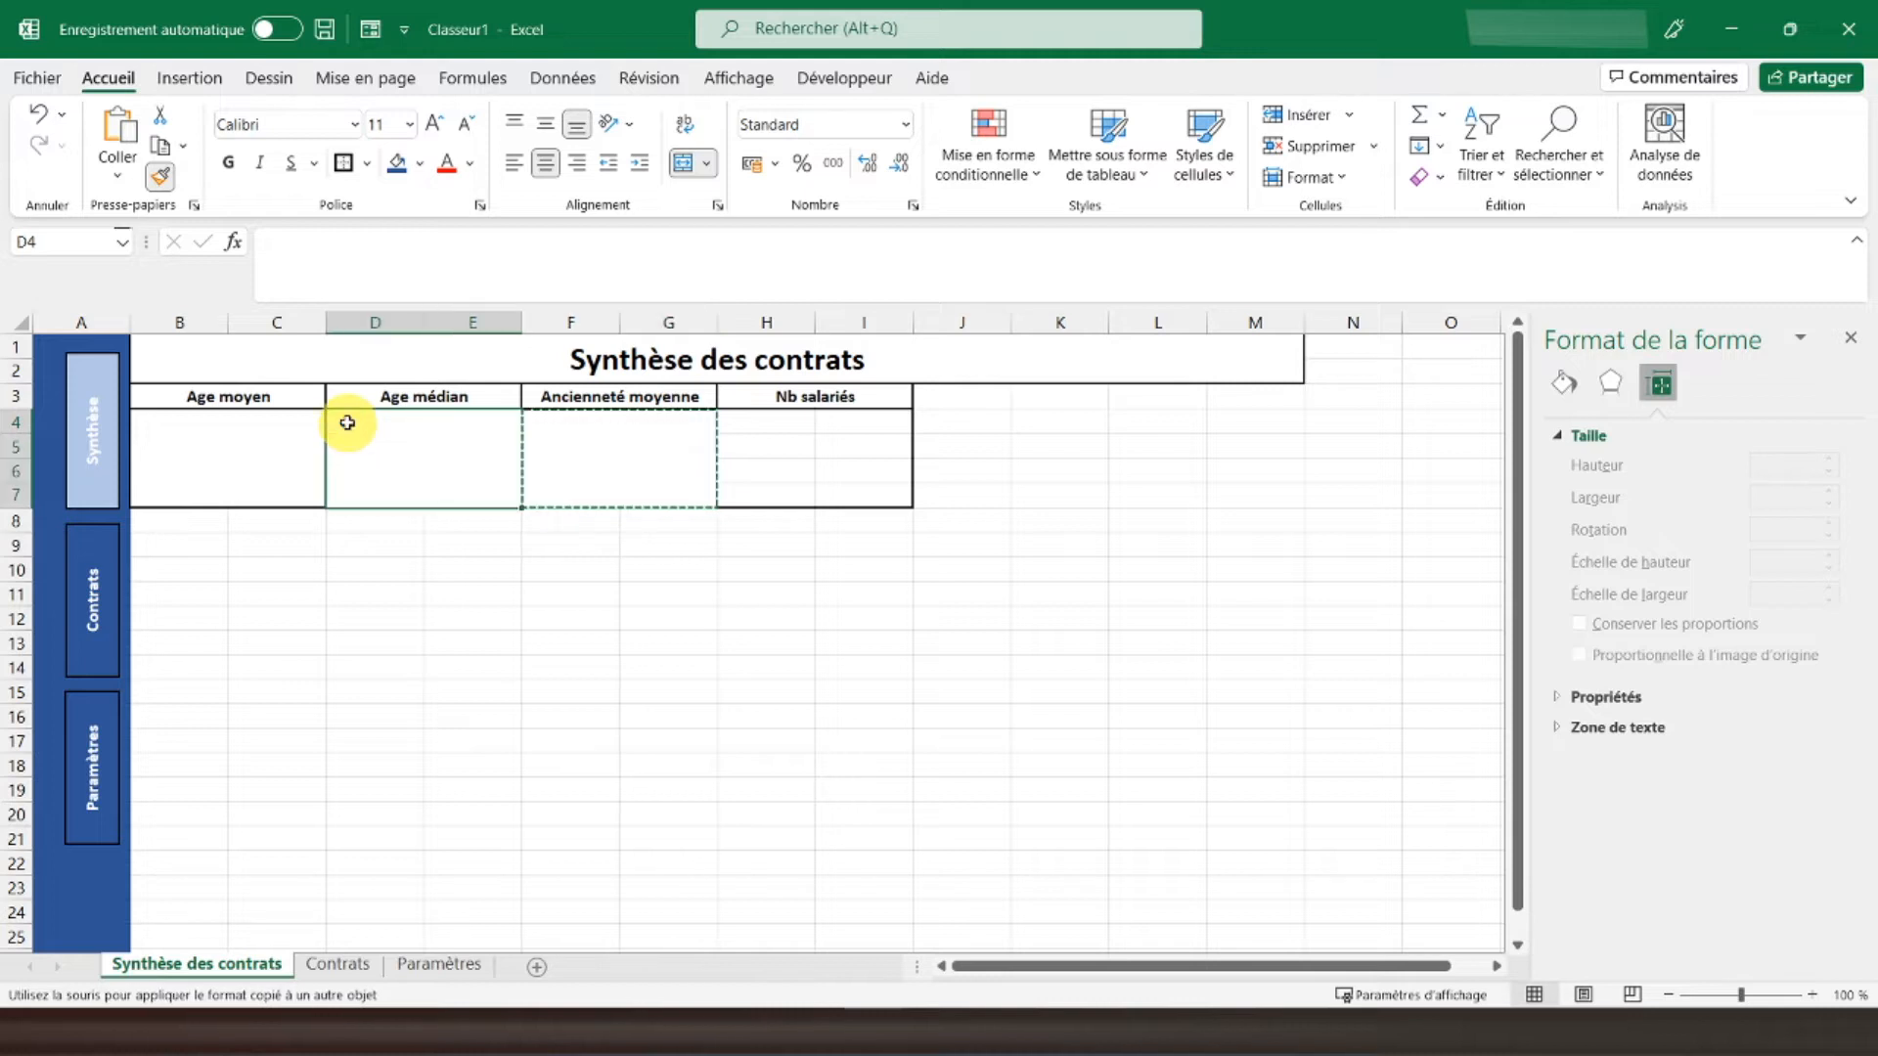
left_click(161, 176)
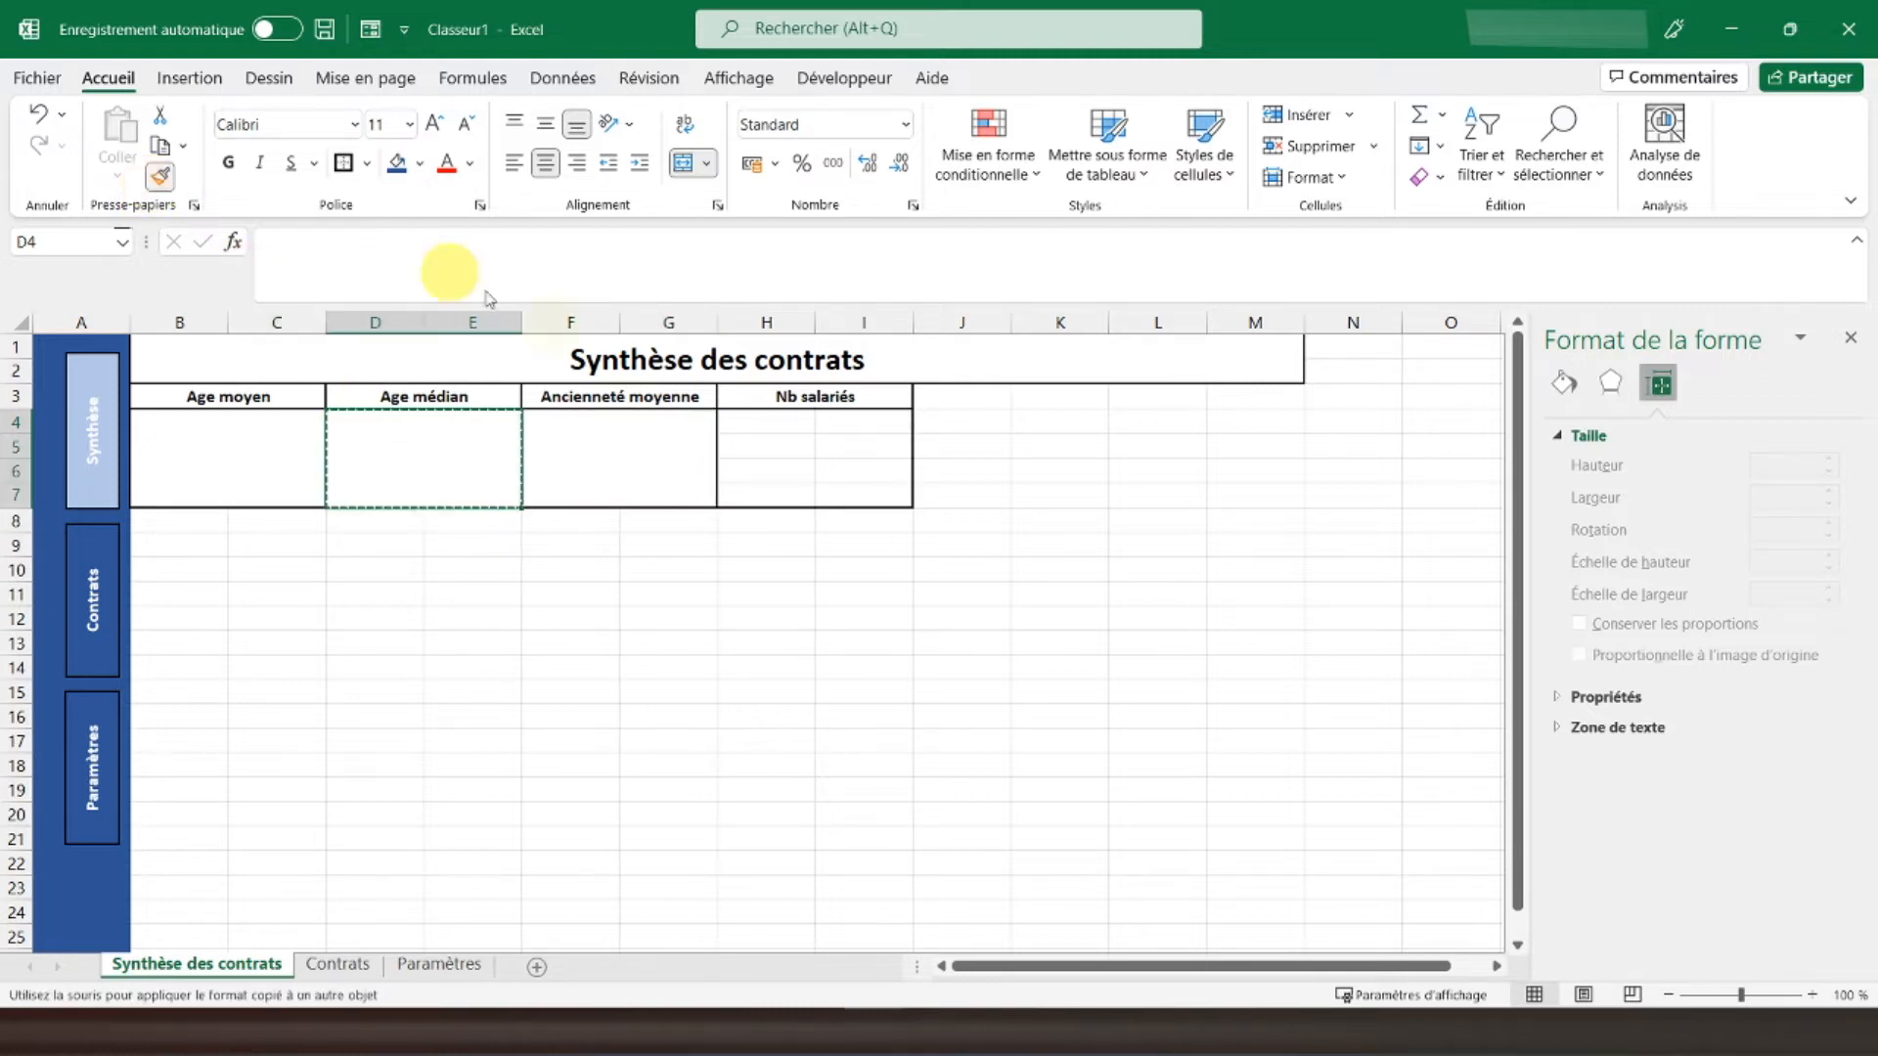
left_click(748, 421)
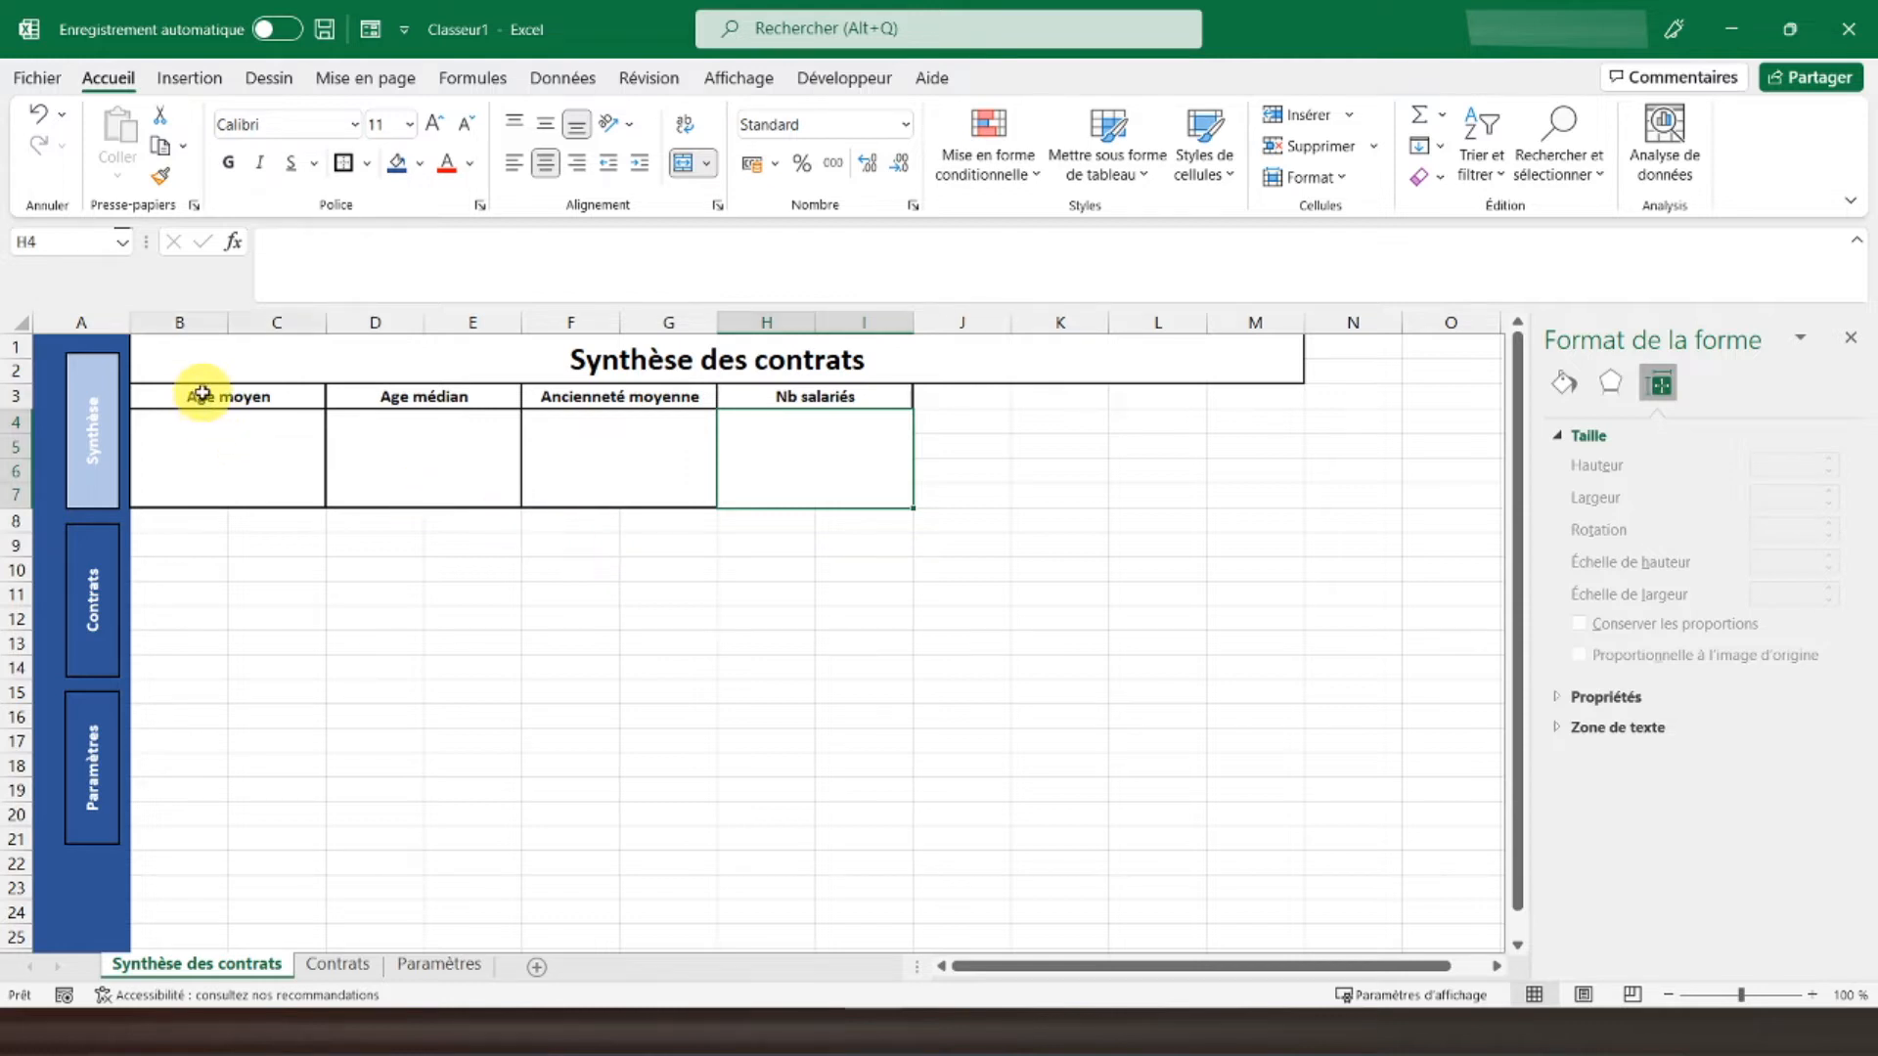
Step: Duplicate the indicator block B3:I7 directly below, starting at B8
left_click_drag(197, 403, 838, 467)
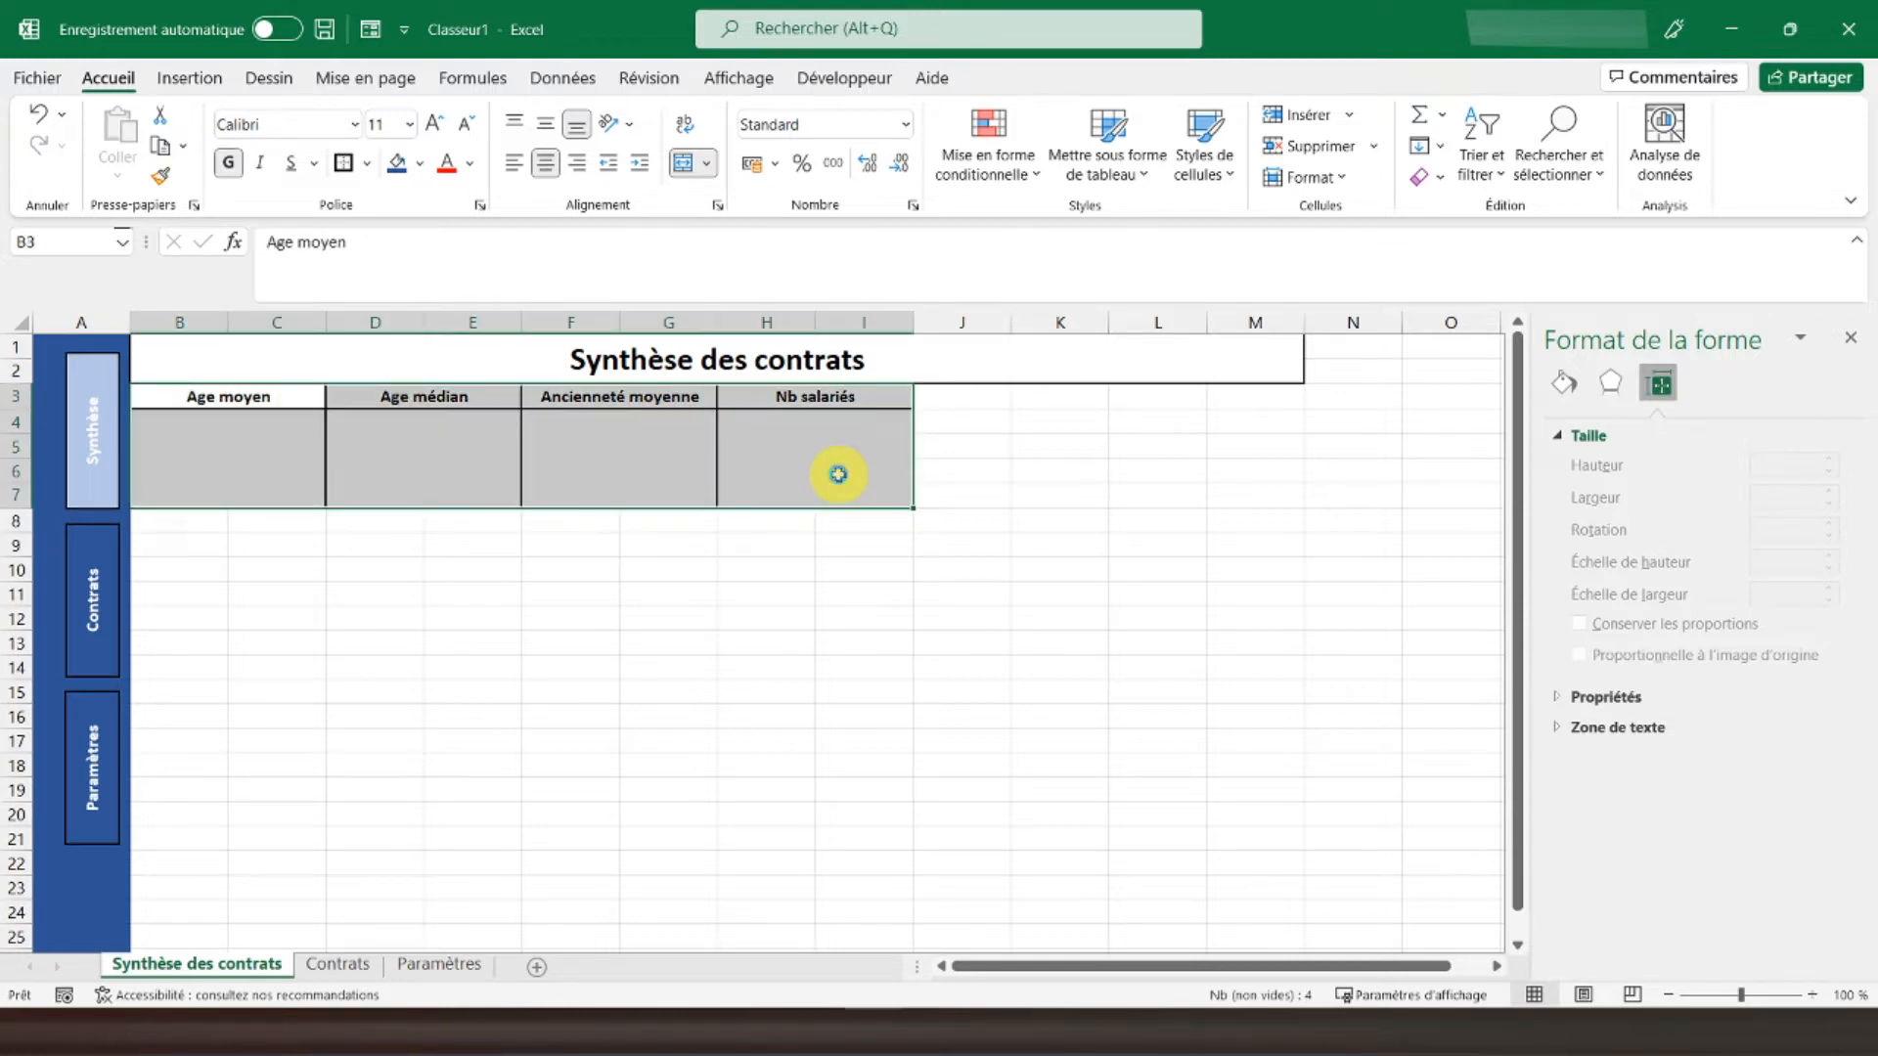
key("ctrl+c")
left_click(159, 515)
key("ctrl+v")
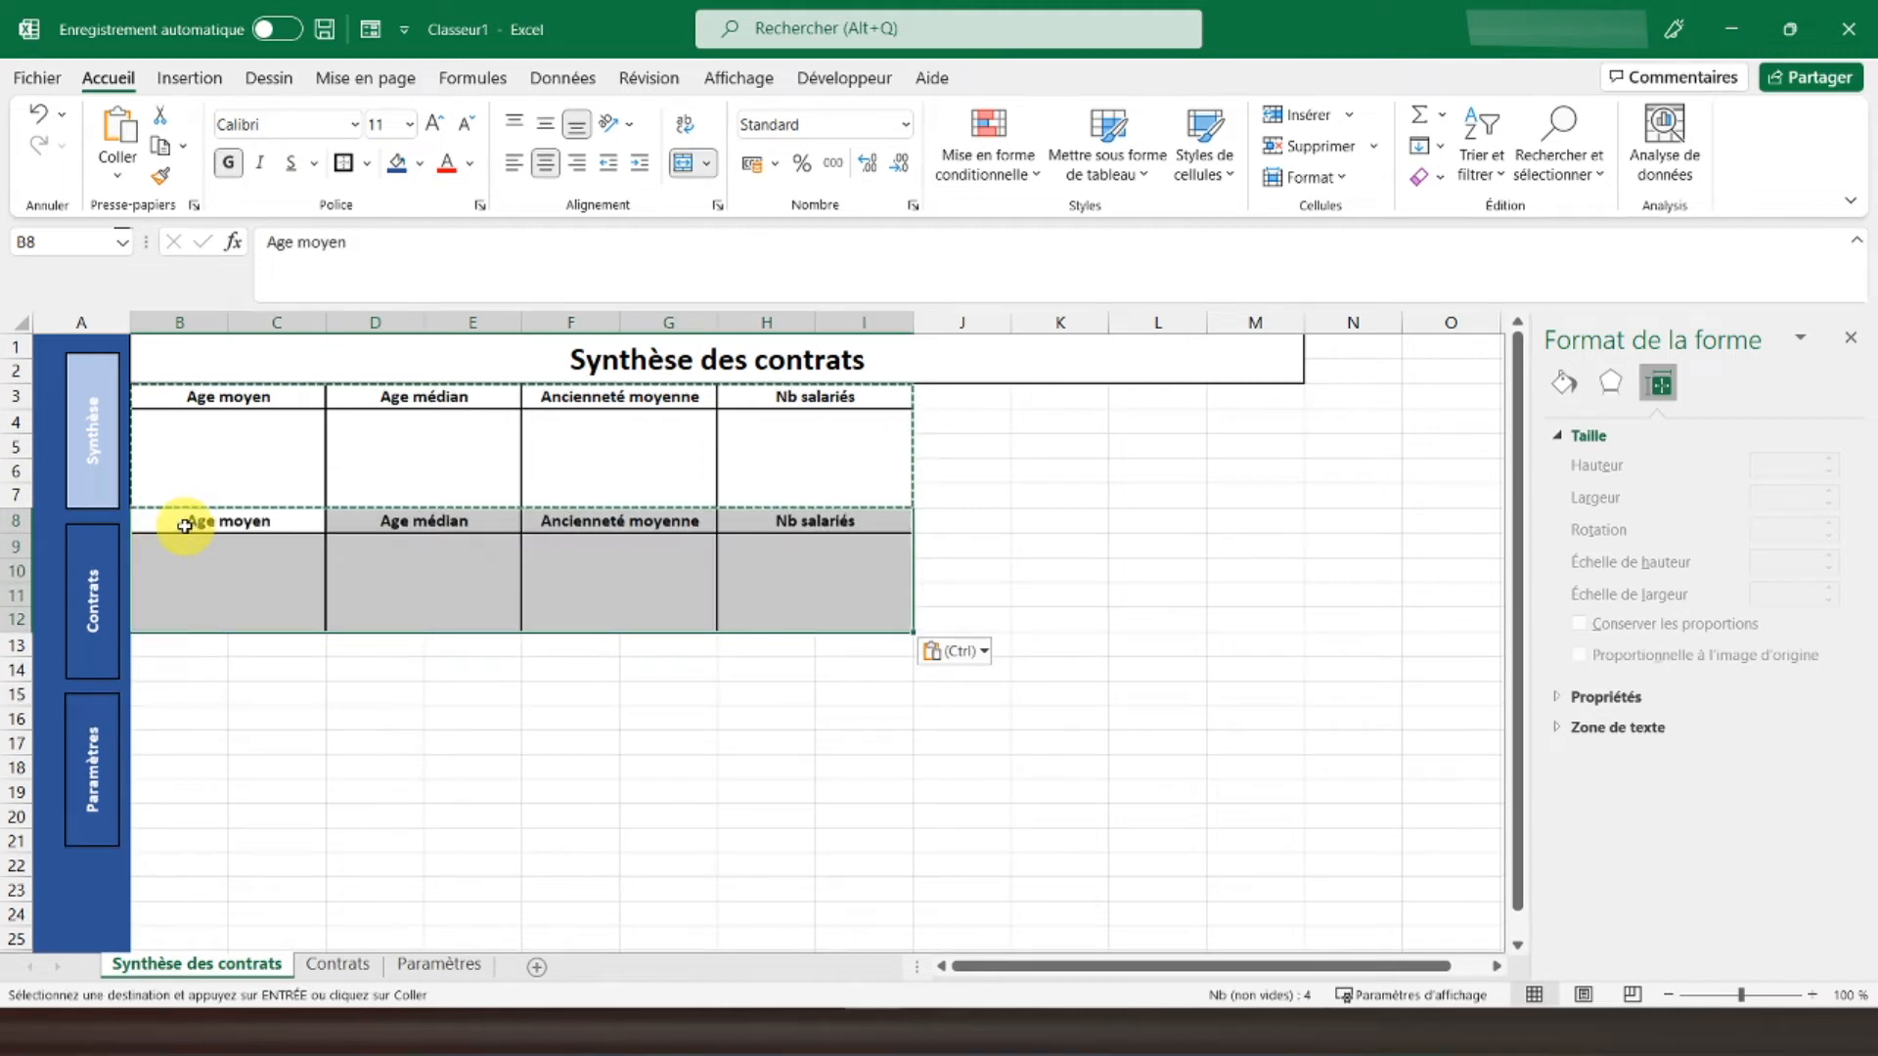
Step: Change the row 8 headings to "Salaire moyen", "Salaire médian", "Salaire max" and "Salaire min"
left_click(184, 527)
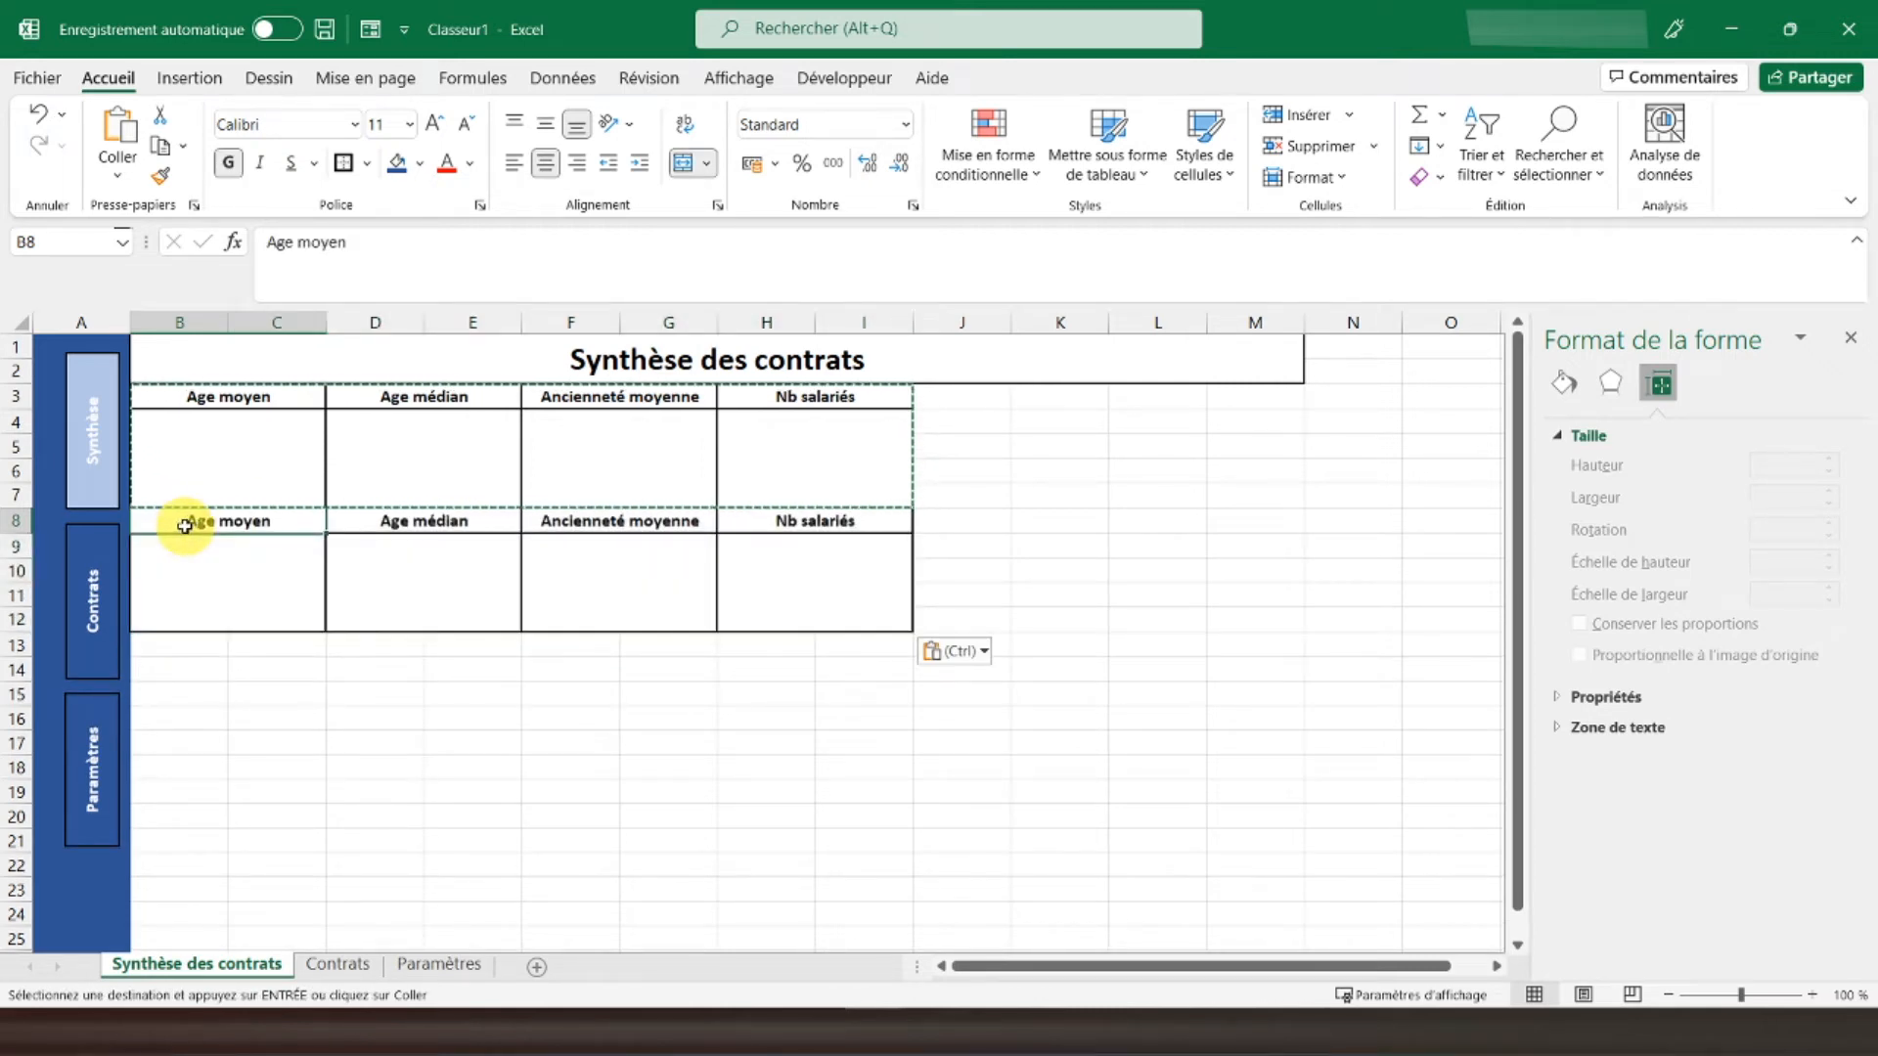
type("Salaire moyen")
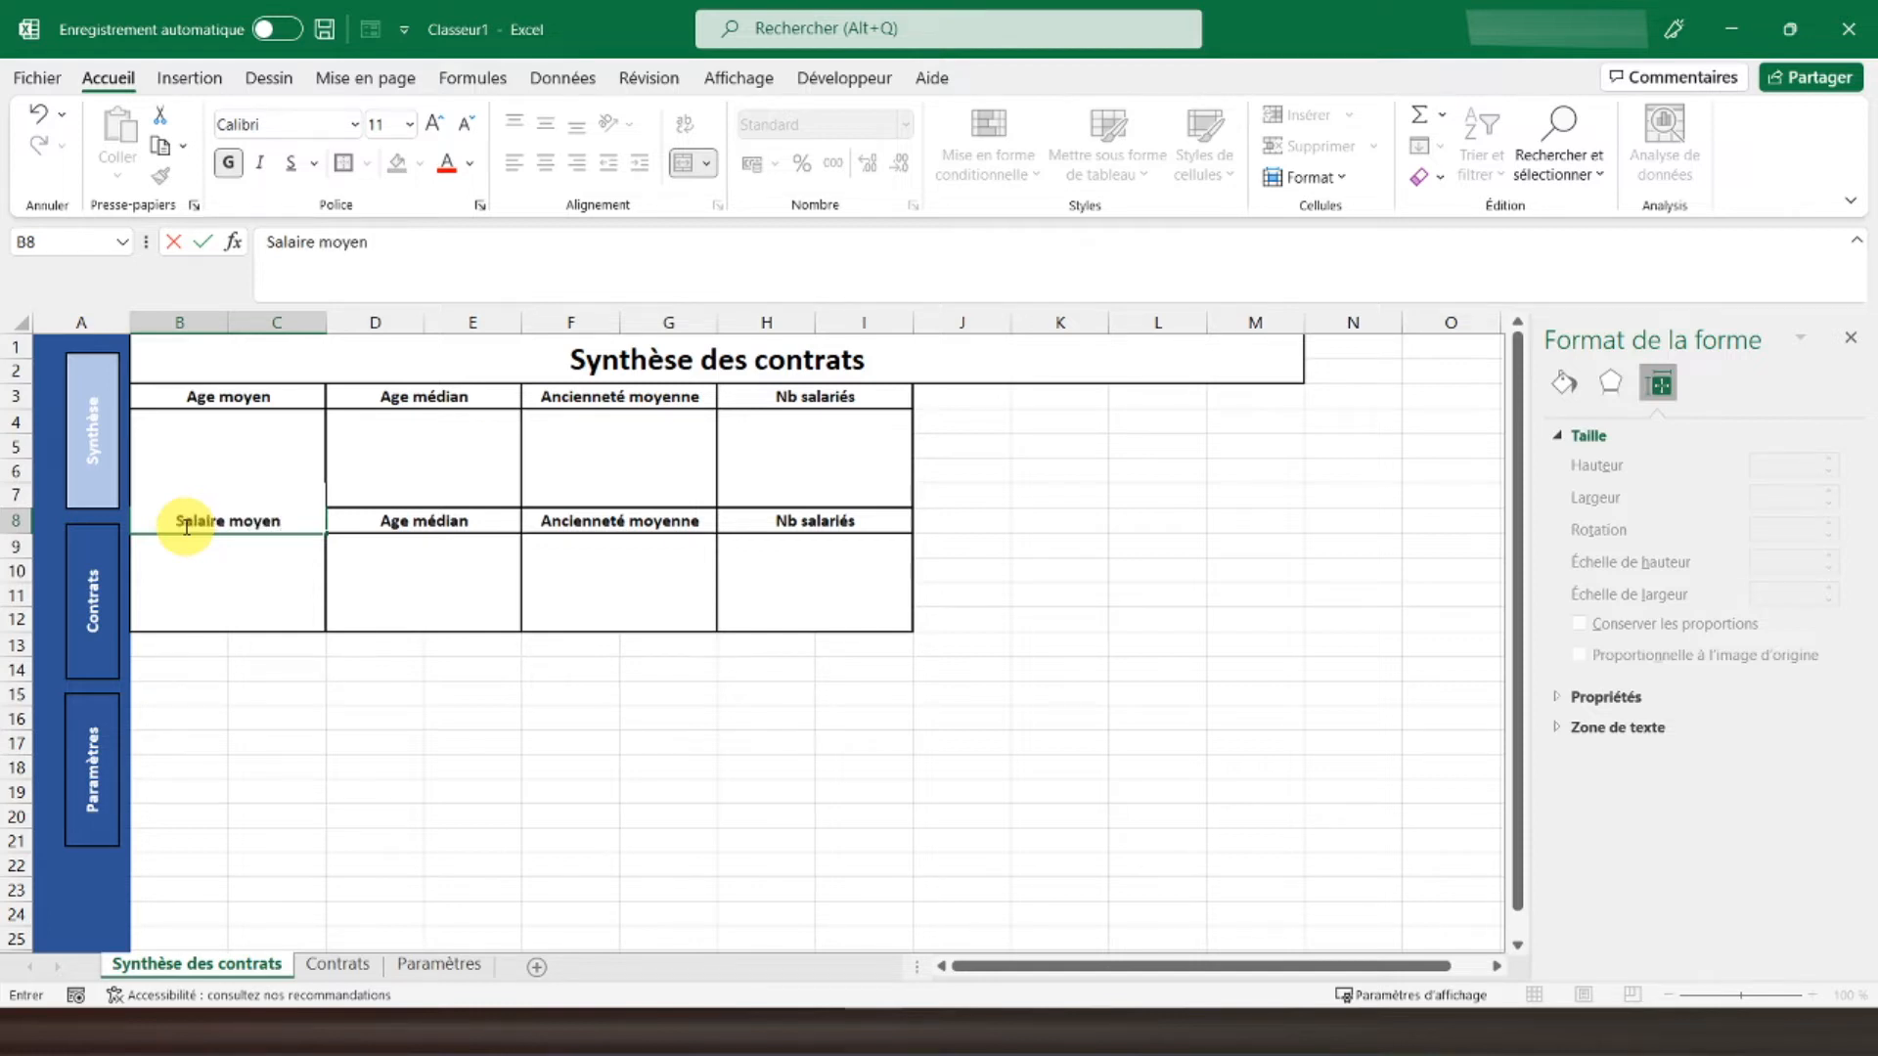
key("Tab")
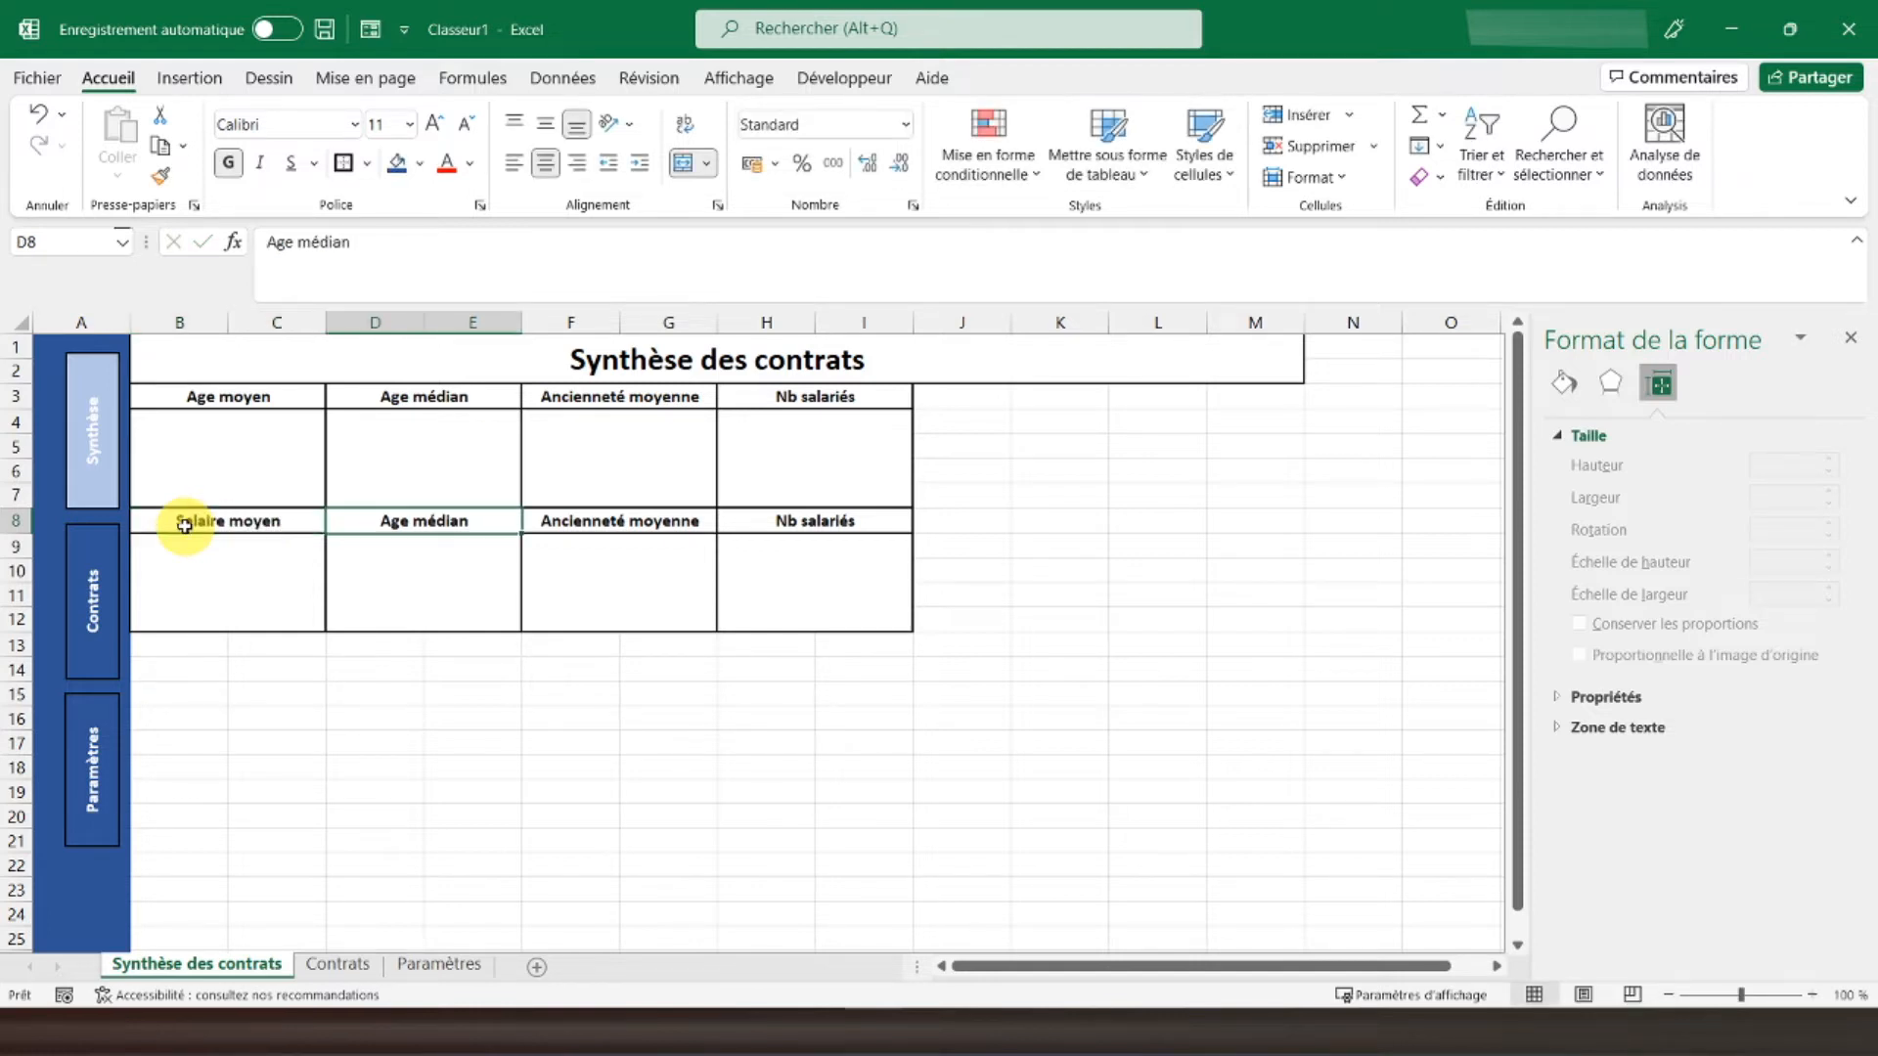
type("Salair")
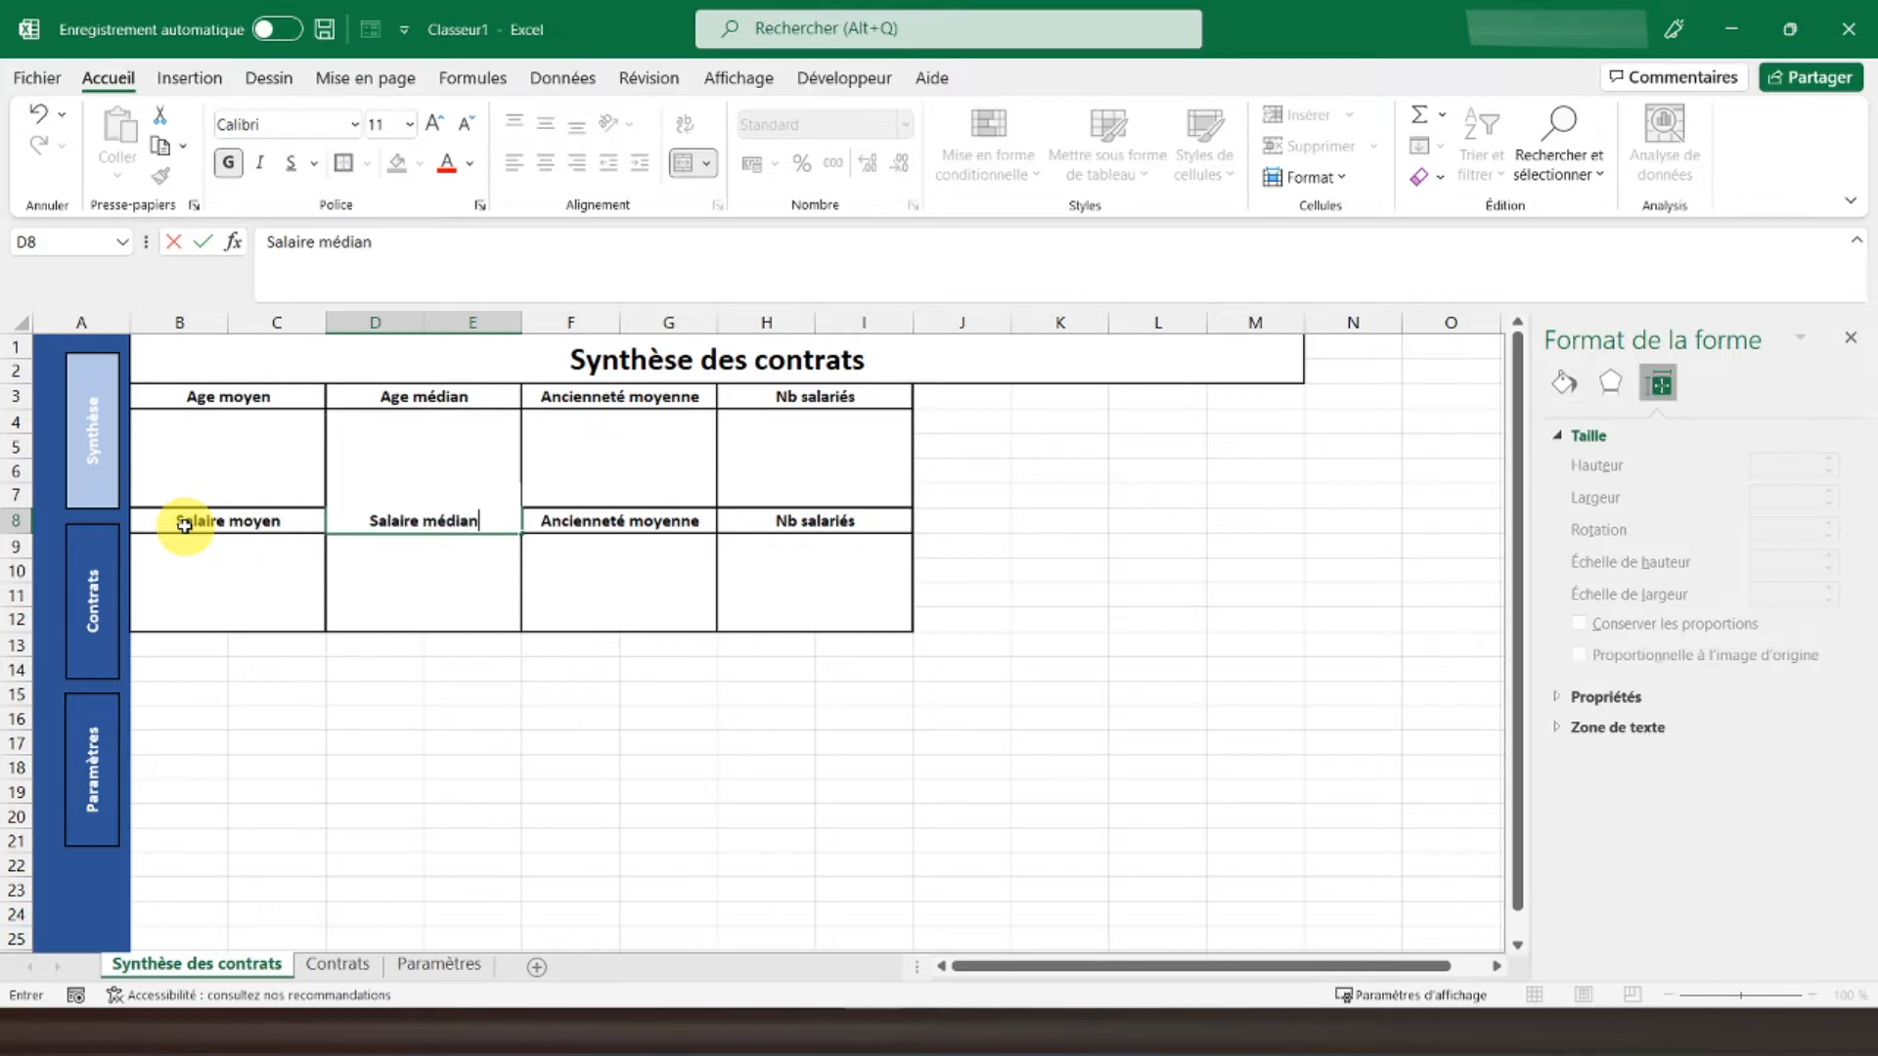
key("Tab")
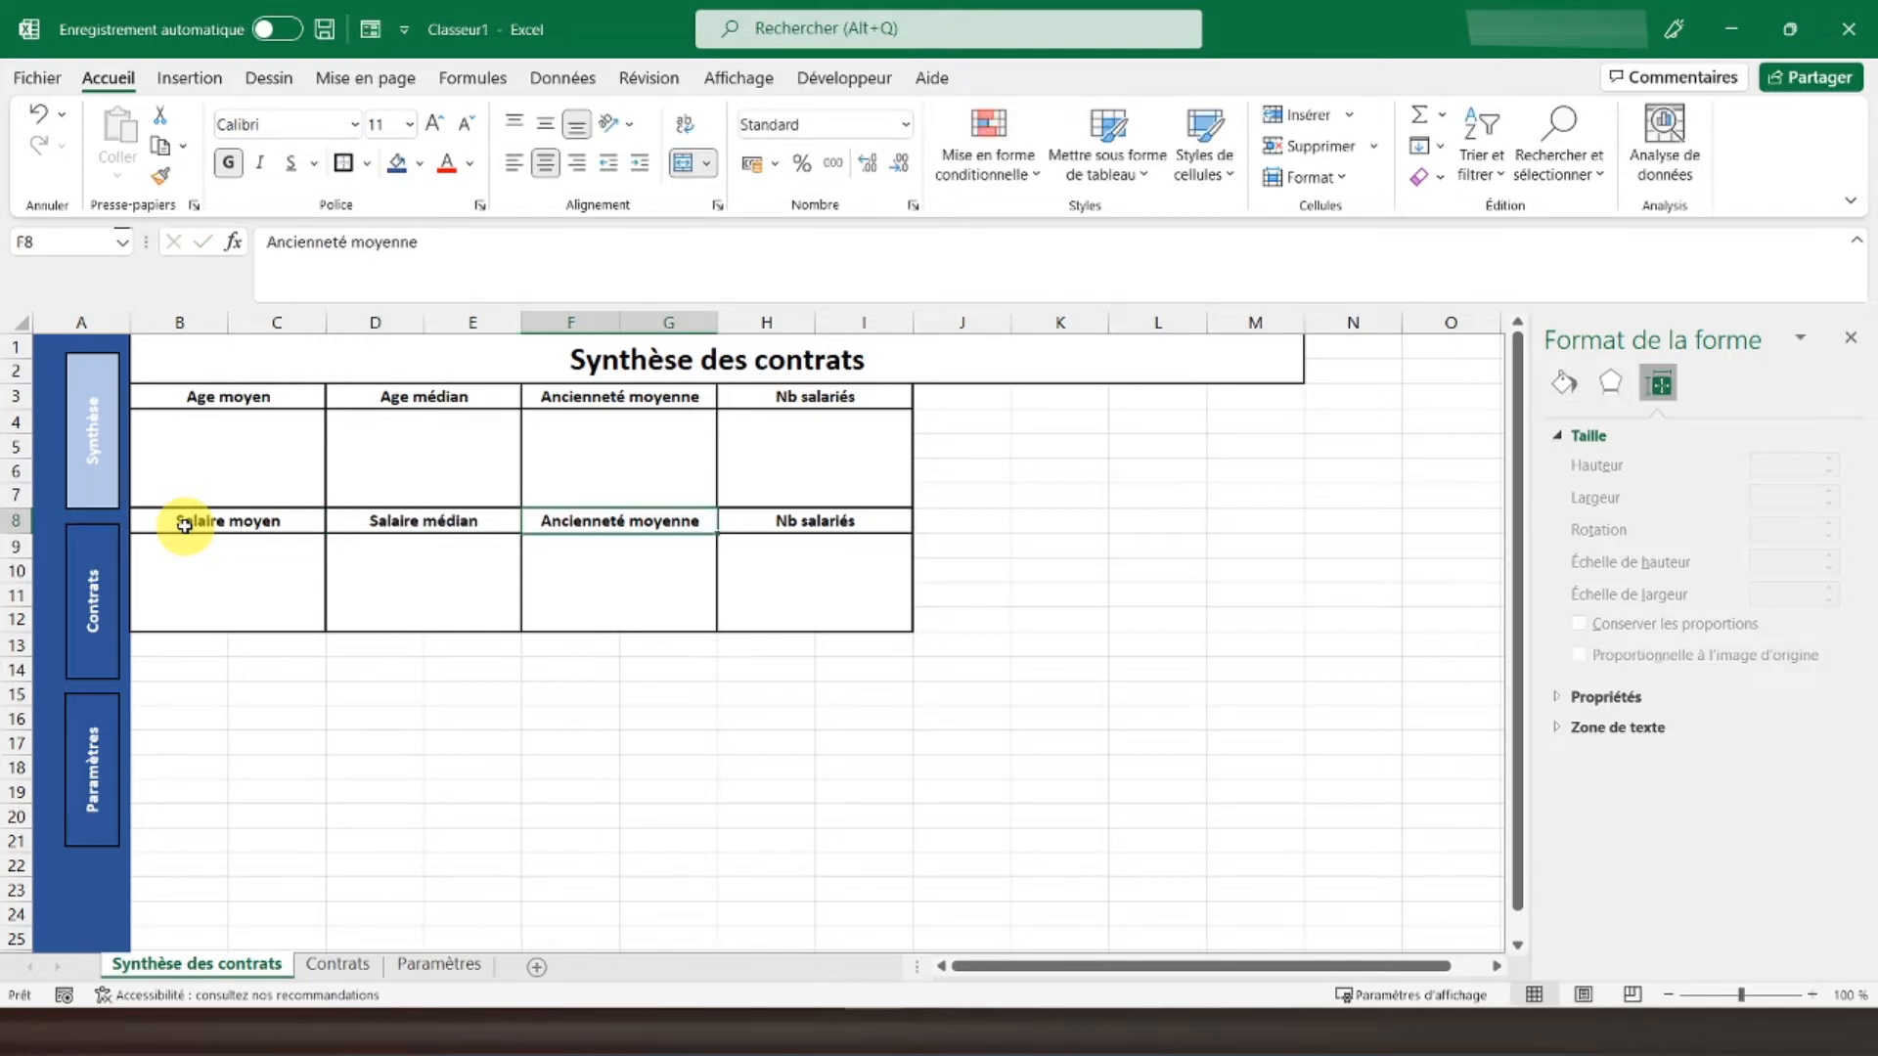
type("Salaire max")
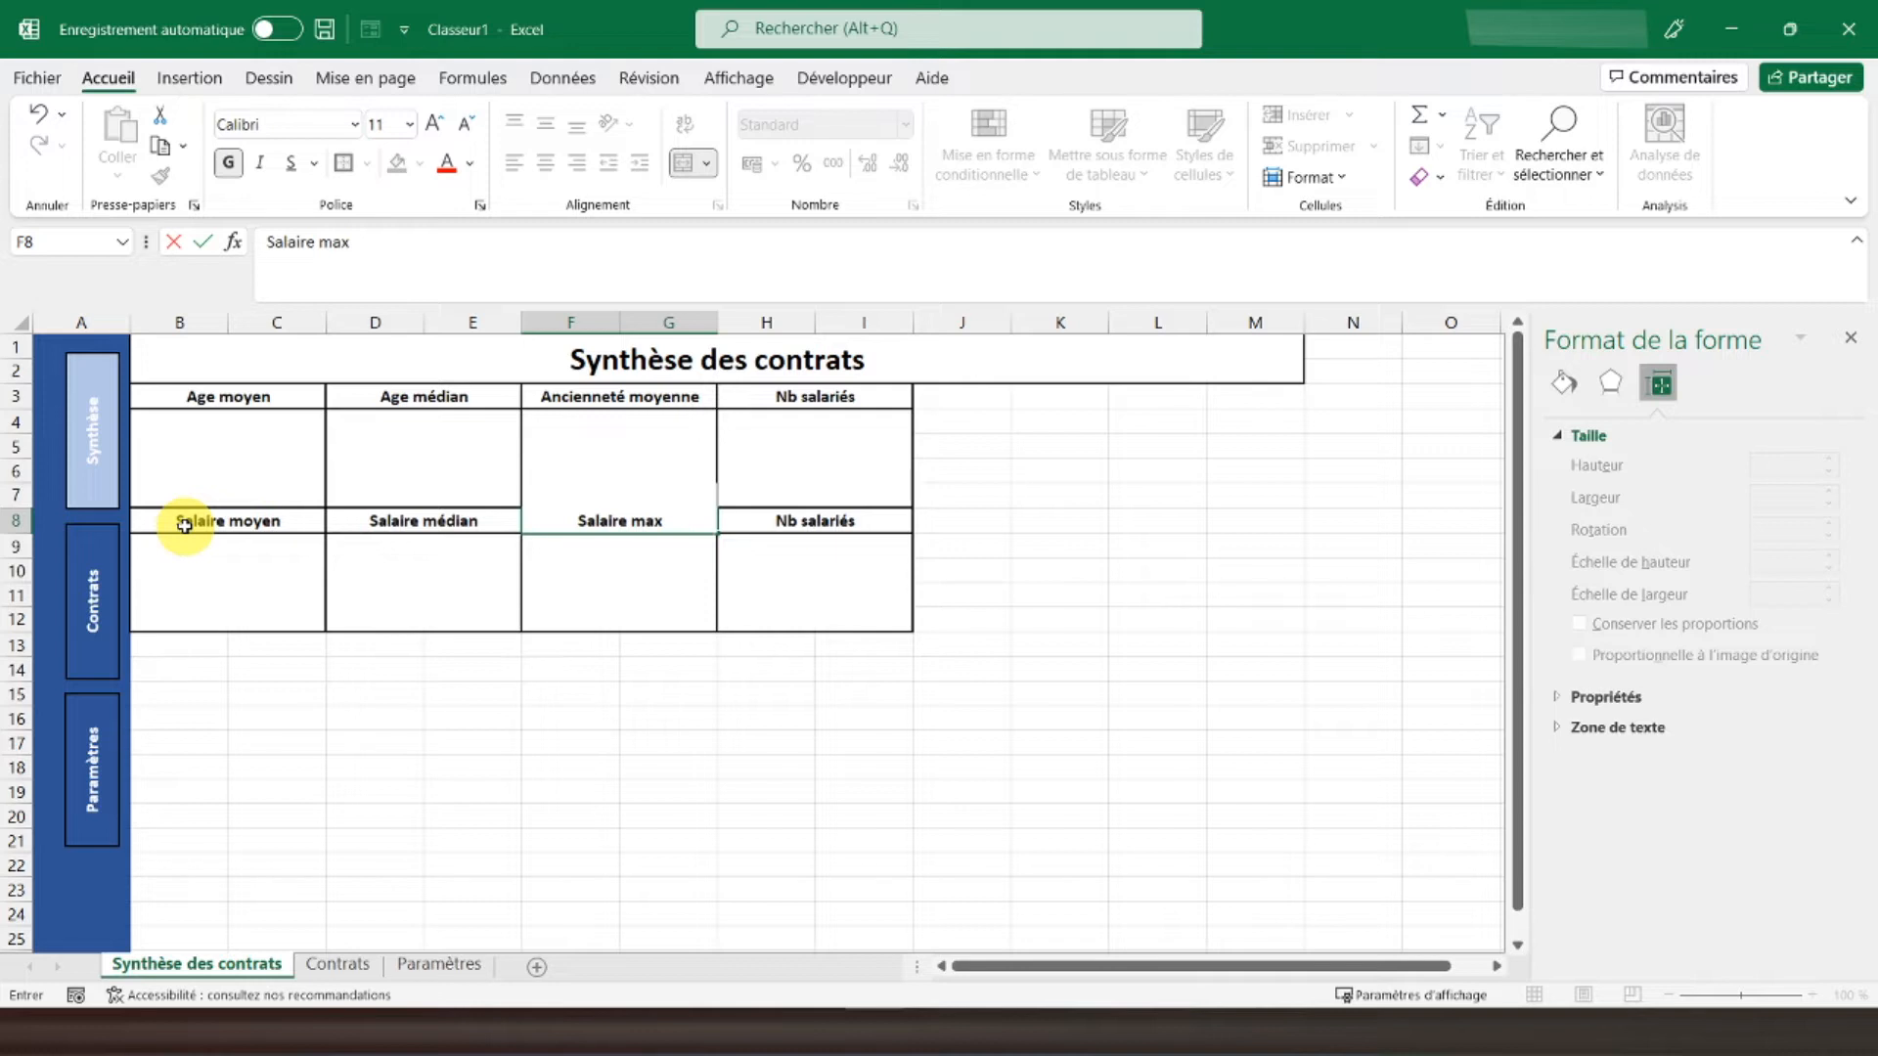
key("Tab")
type("S")
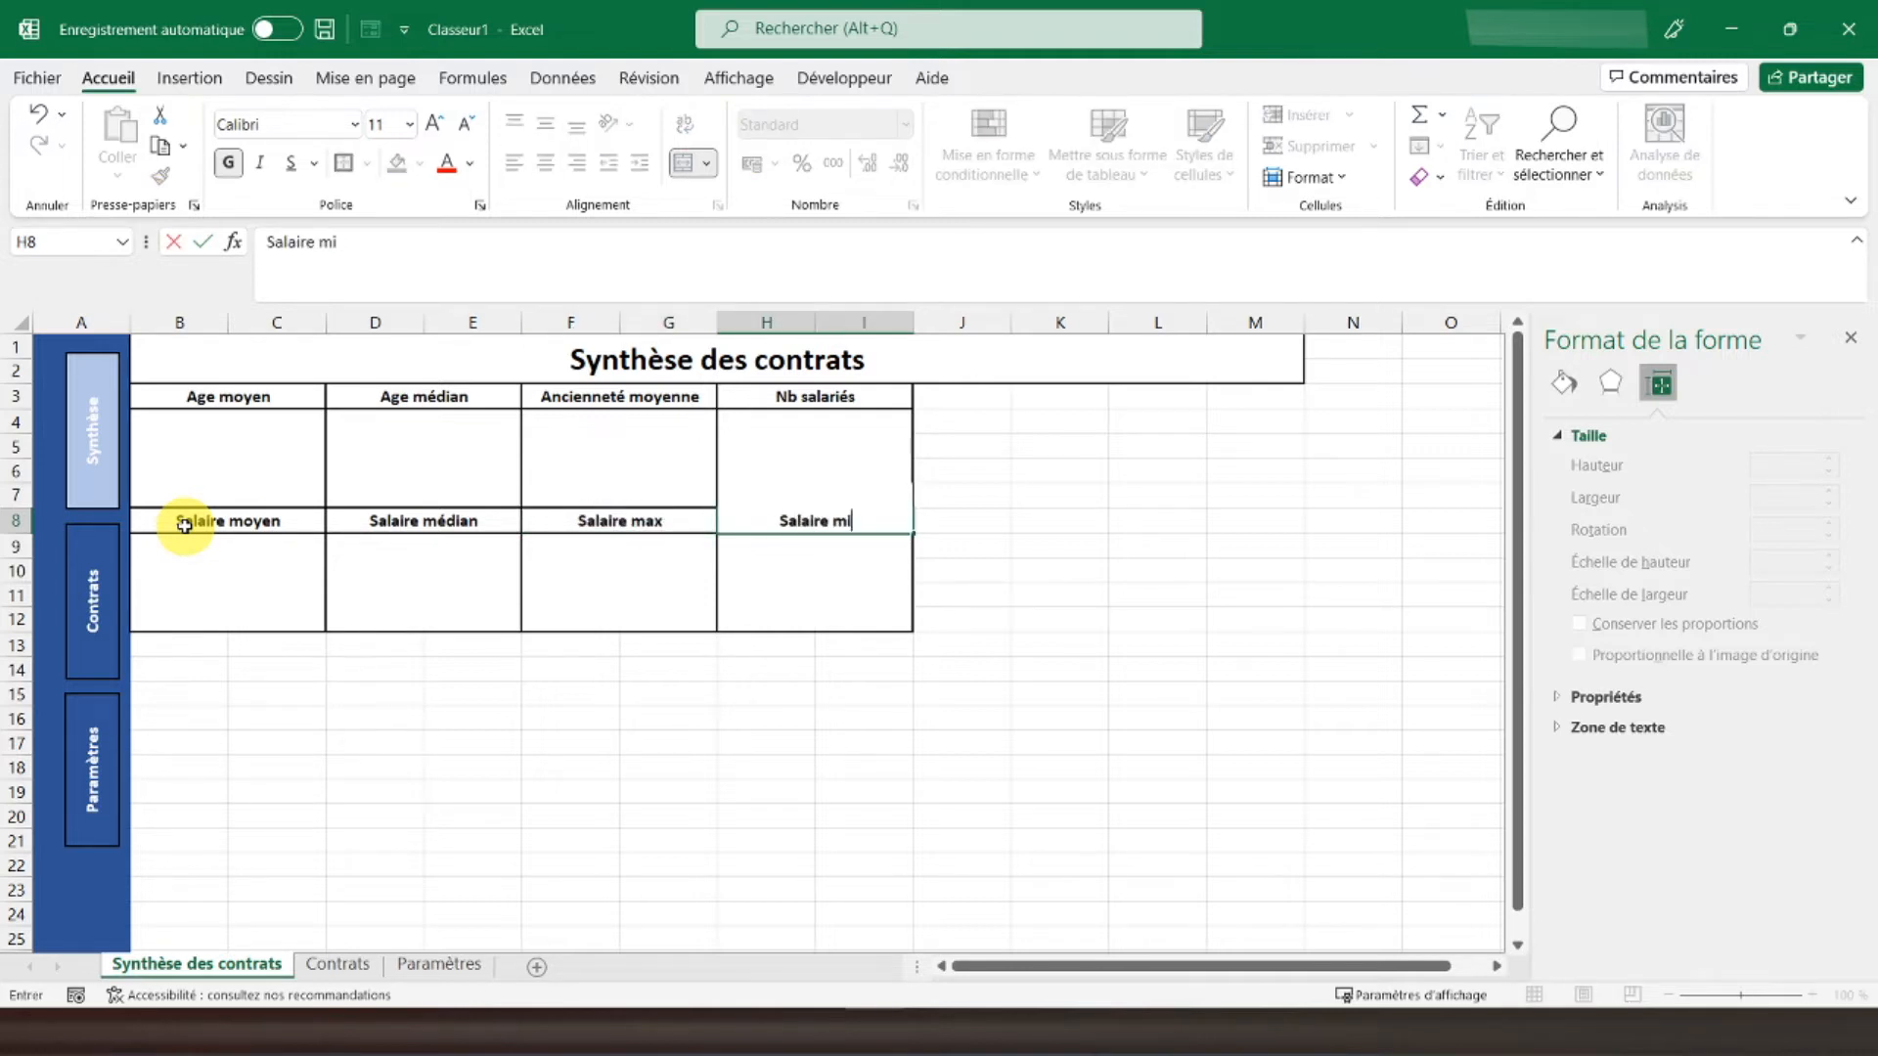
key("Return")
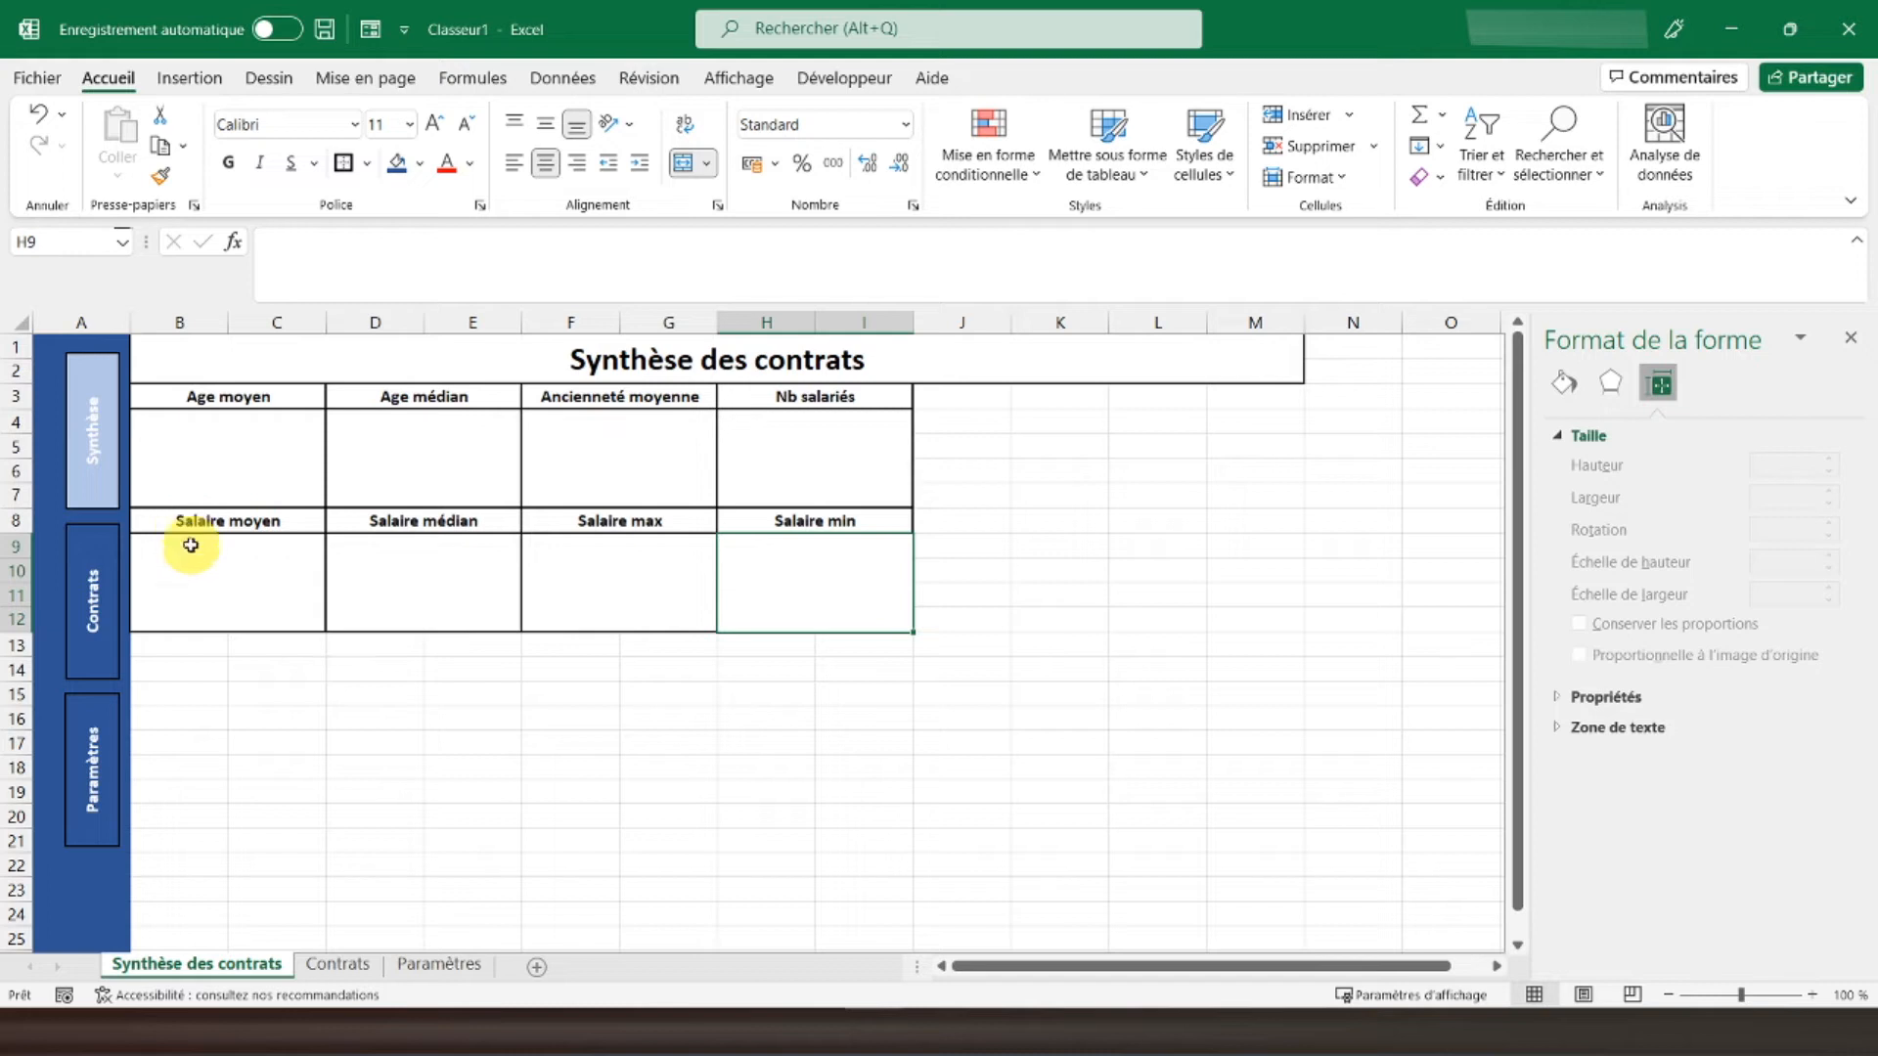
Step: Merge and centre B13:E13 with an outside border and enter the heading "Statuts" in it
left_click_drag(182, 643, 451, 637)
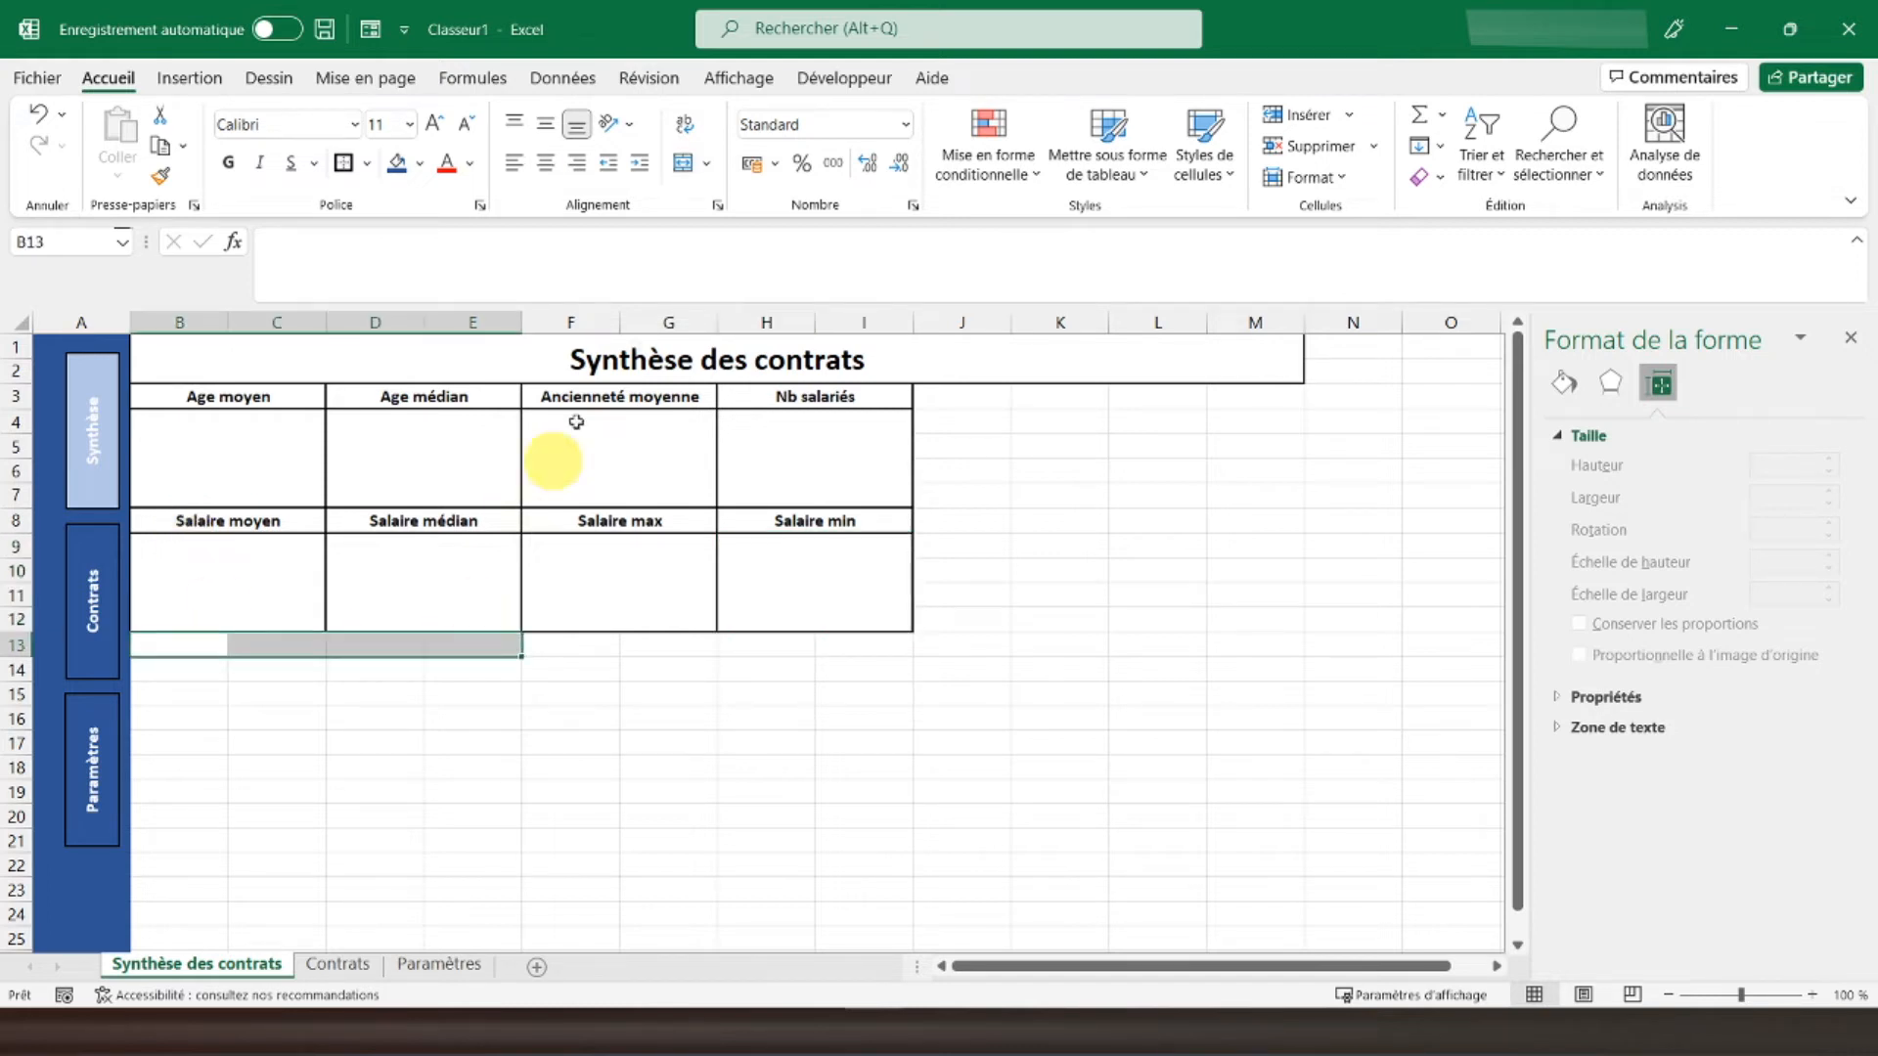
left_click(683, 163)
left_click(344, 162)
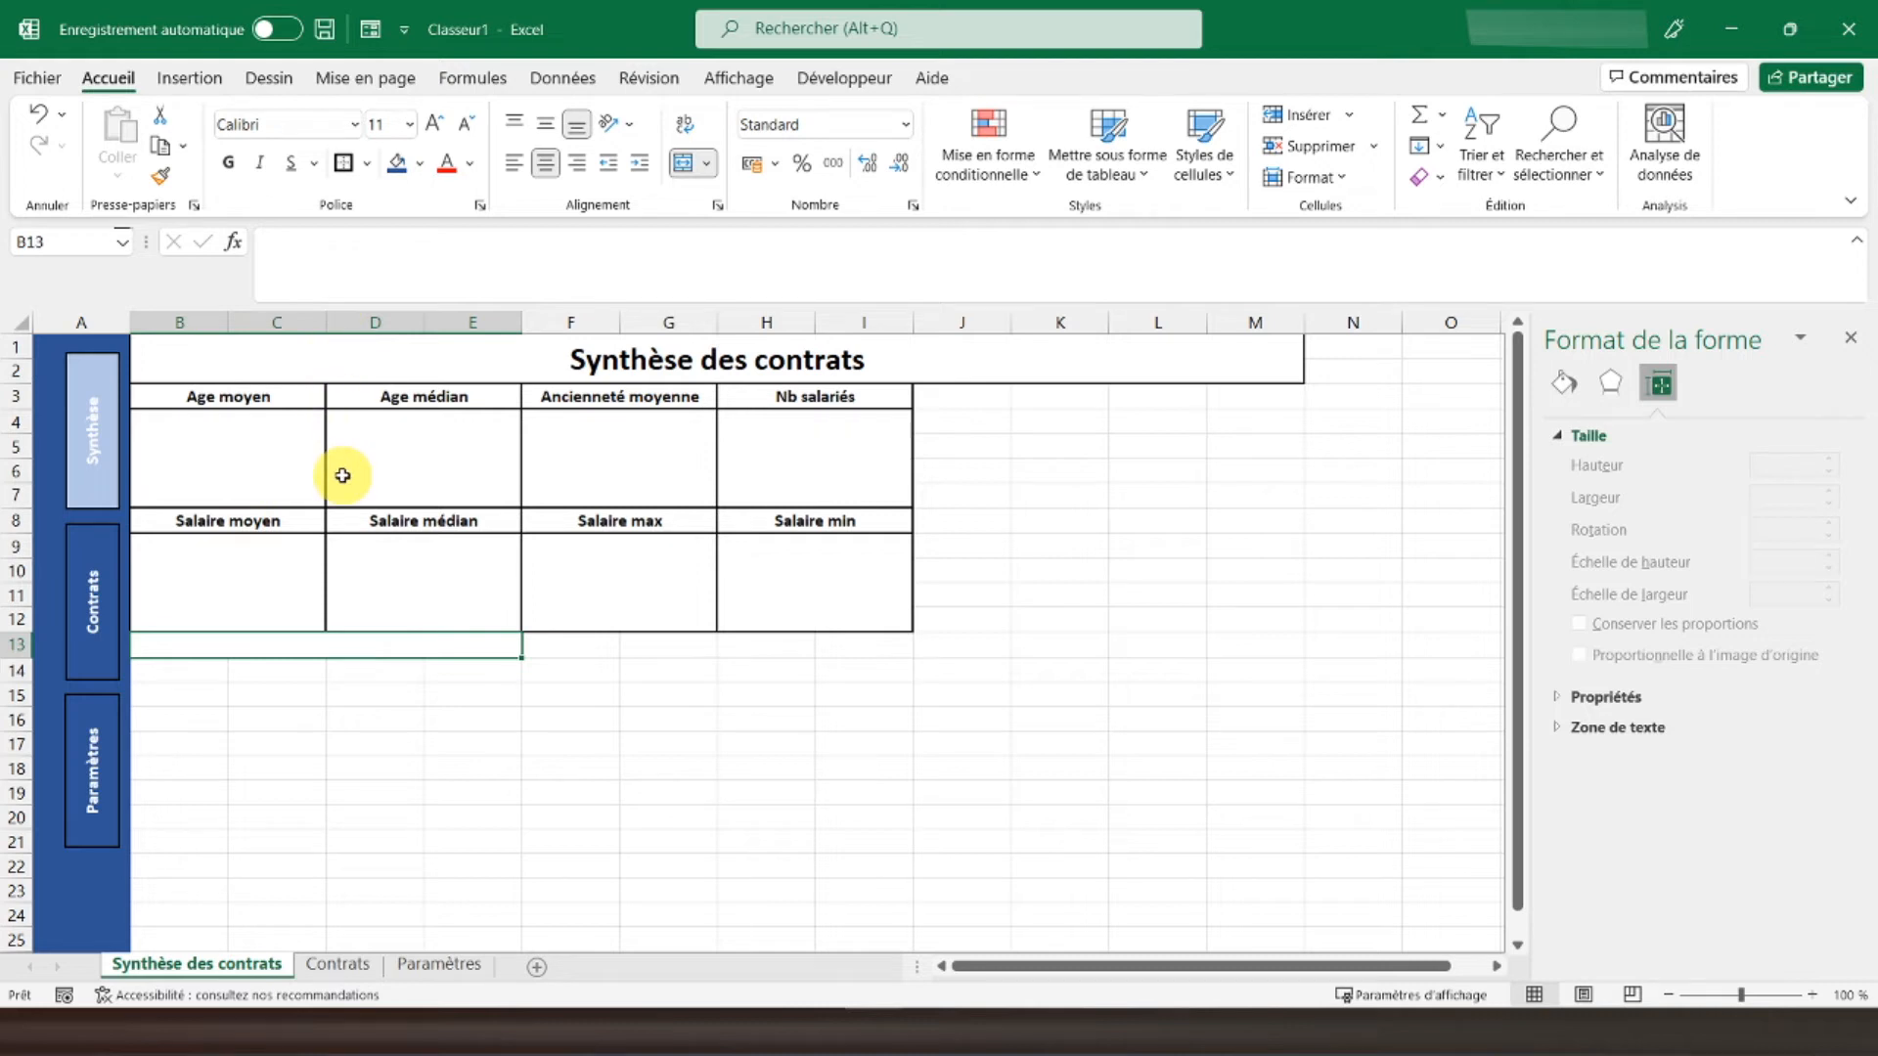
type("Statuts")
key("Return")
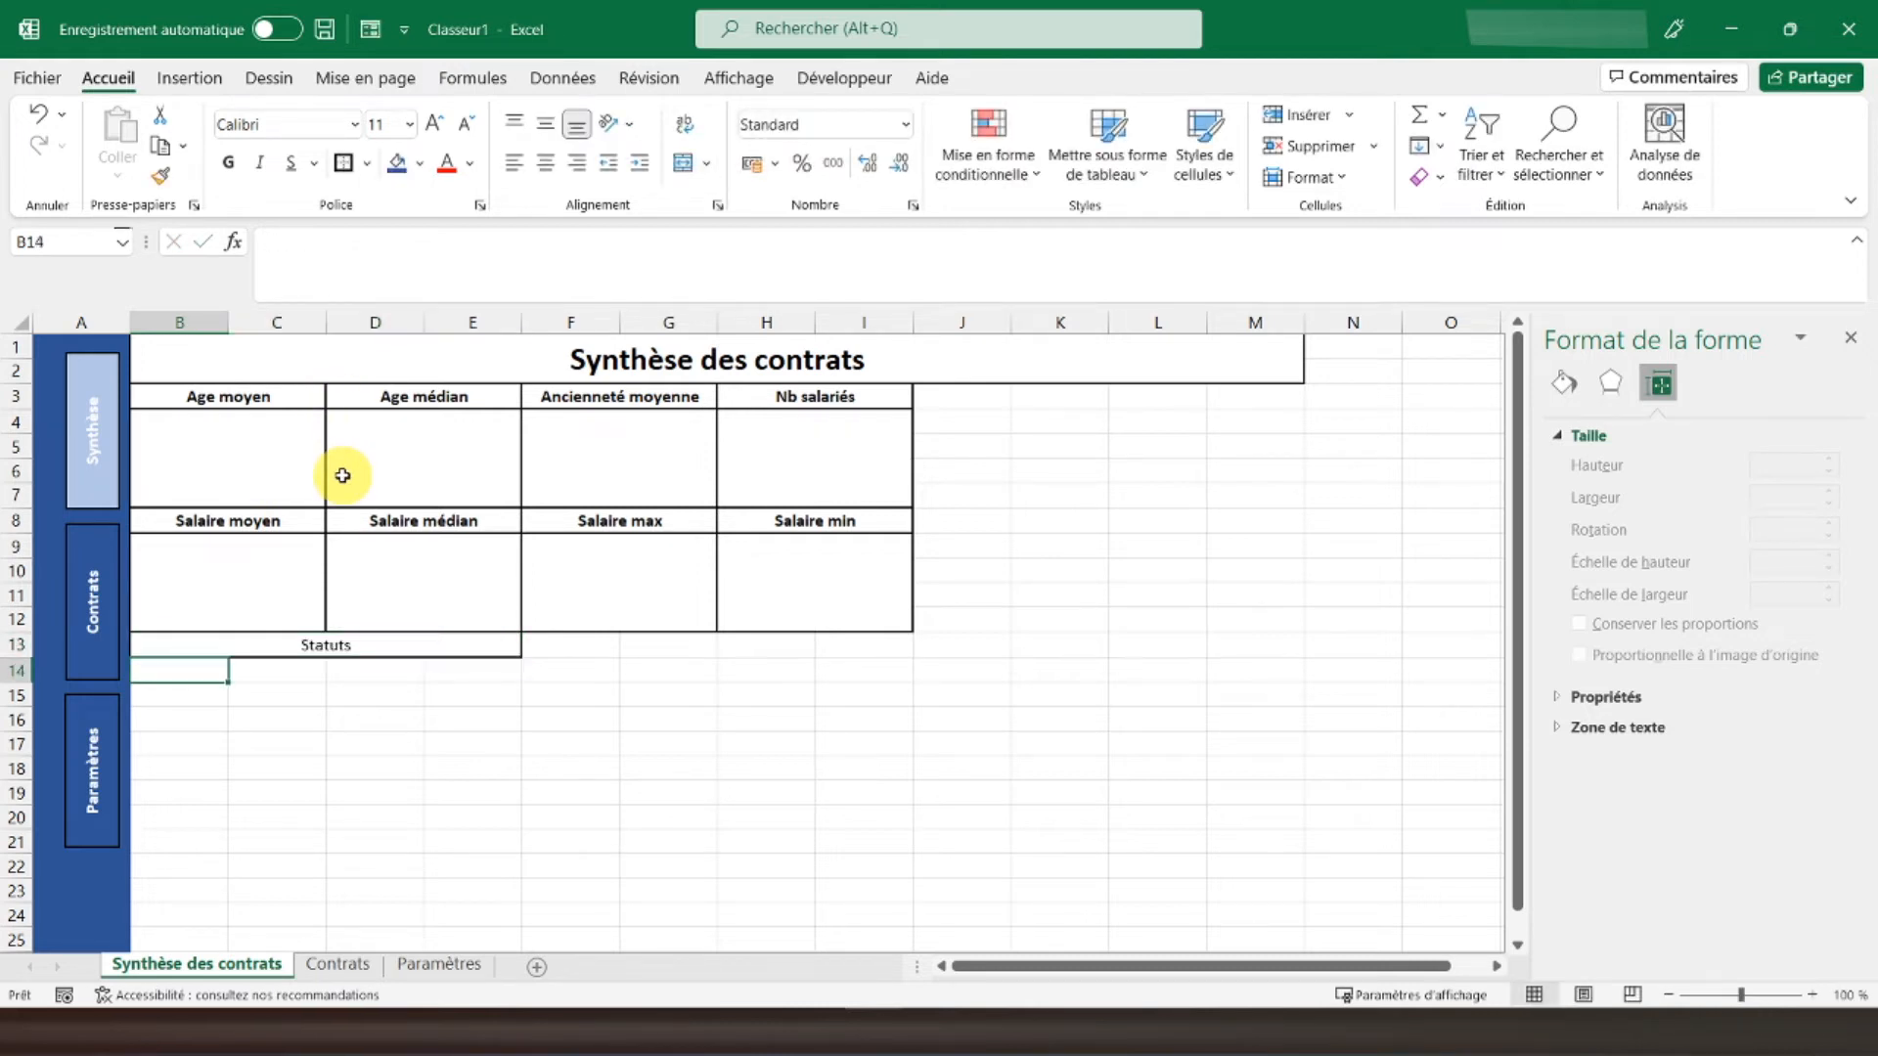
key("Up")
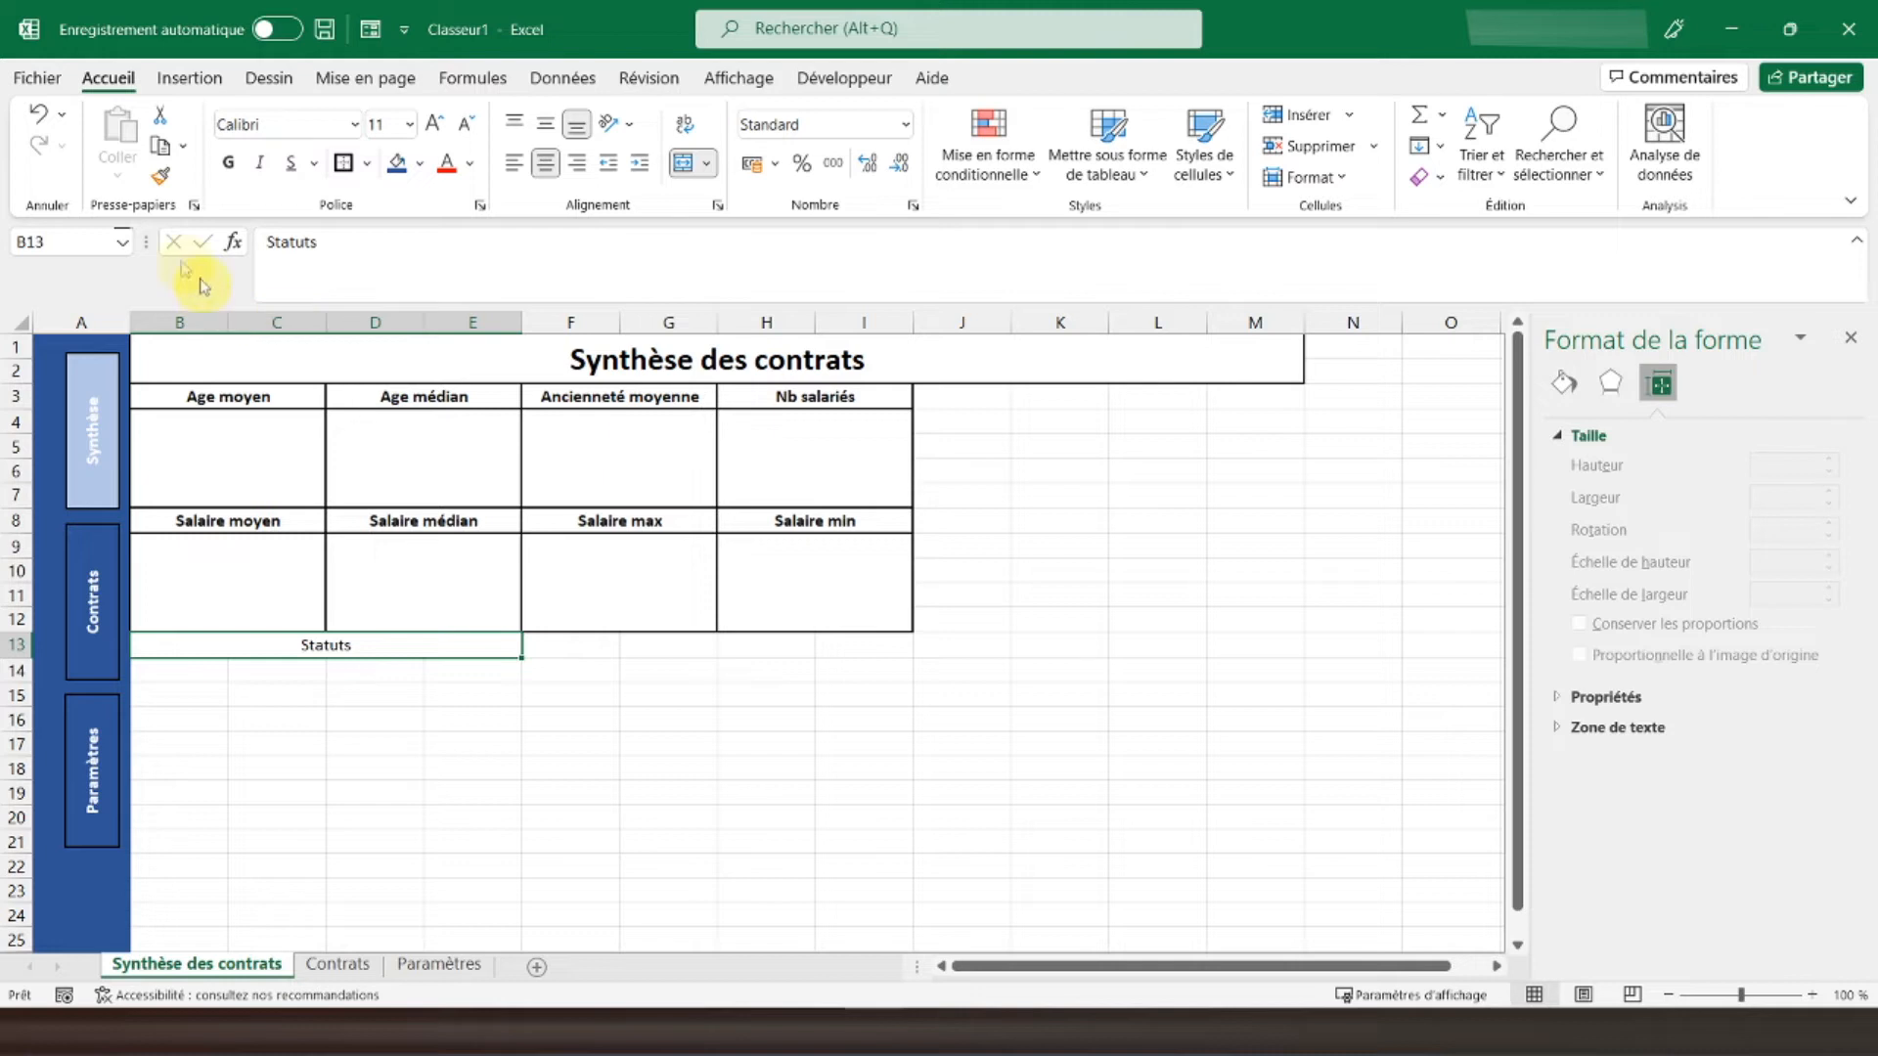
Step: Copy the "Statuts" heading block to F13:I13 and change its text to "Répartition des contrats"
key("ctrl+c")
key("Right")
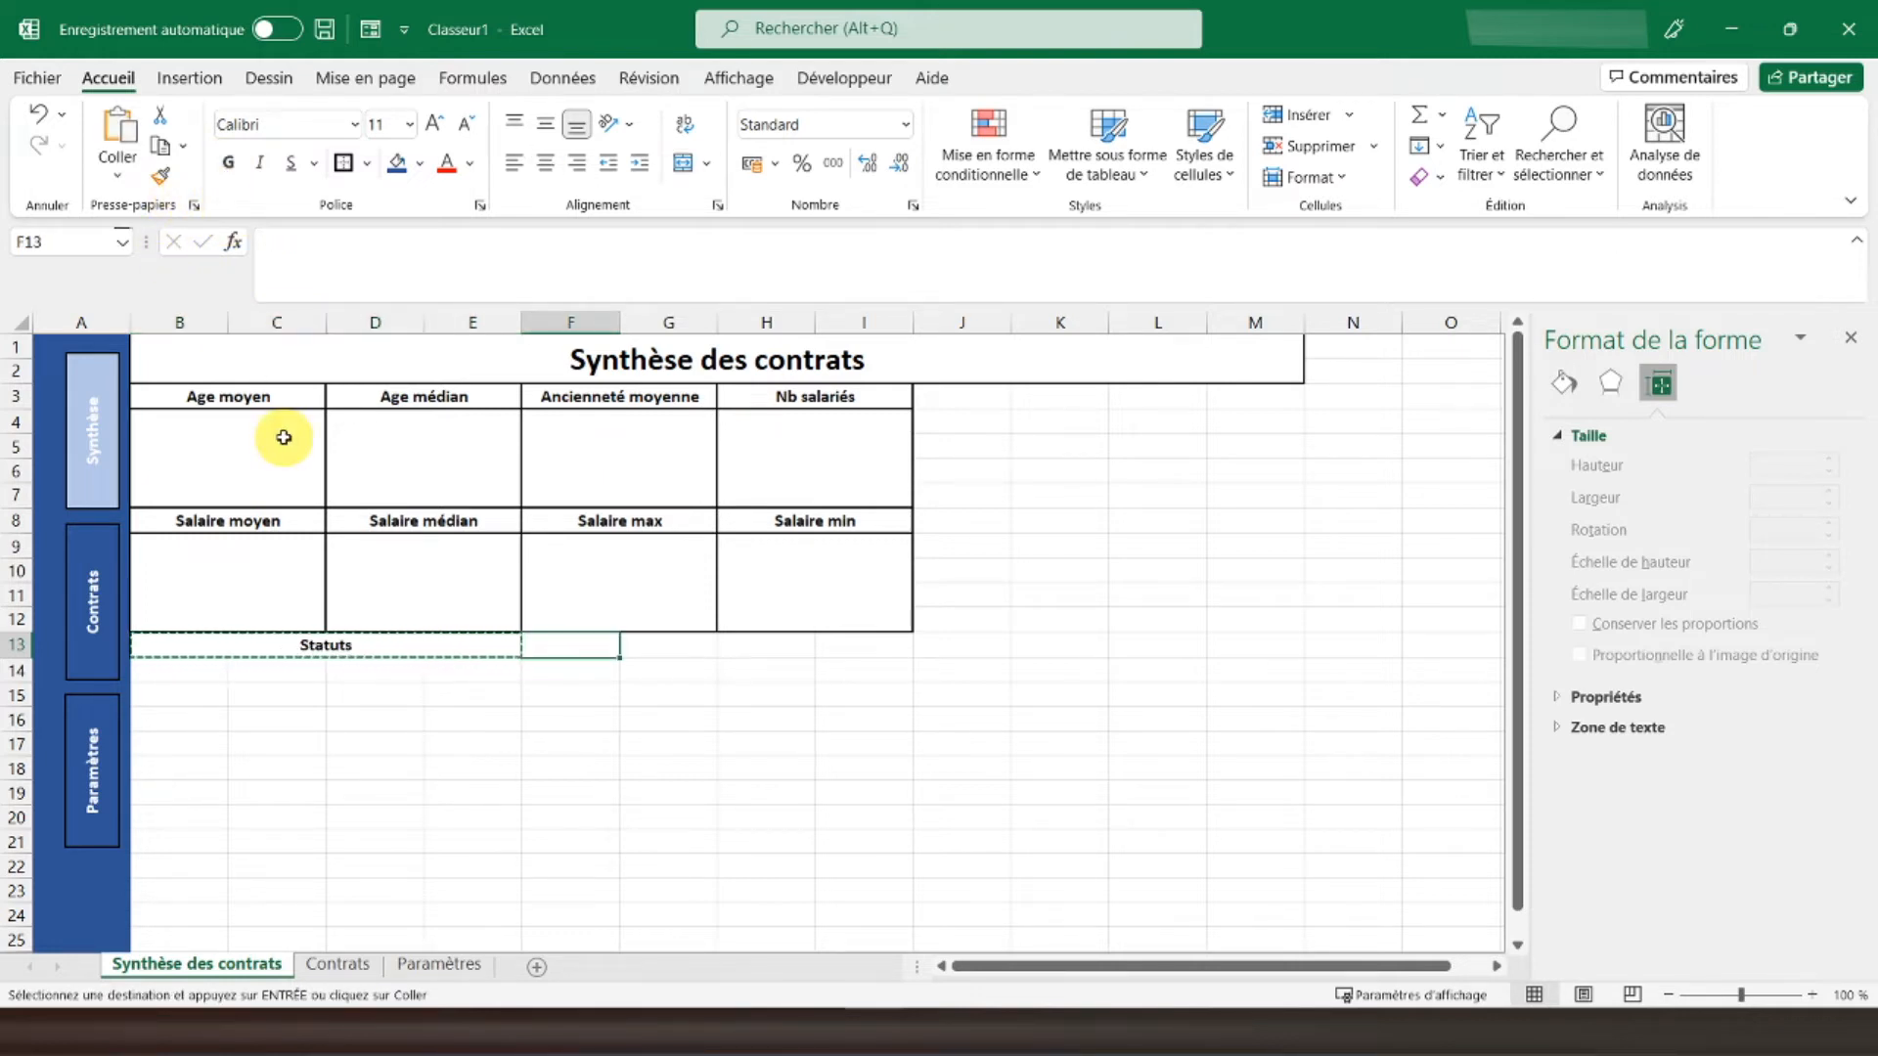
key("ctrl+v")
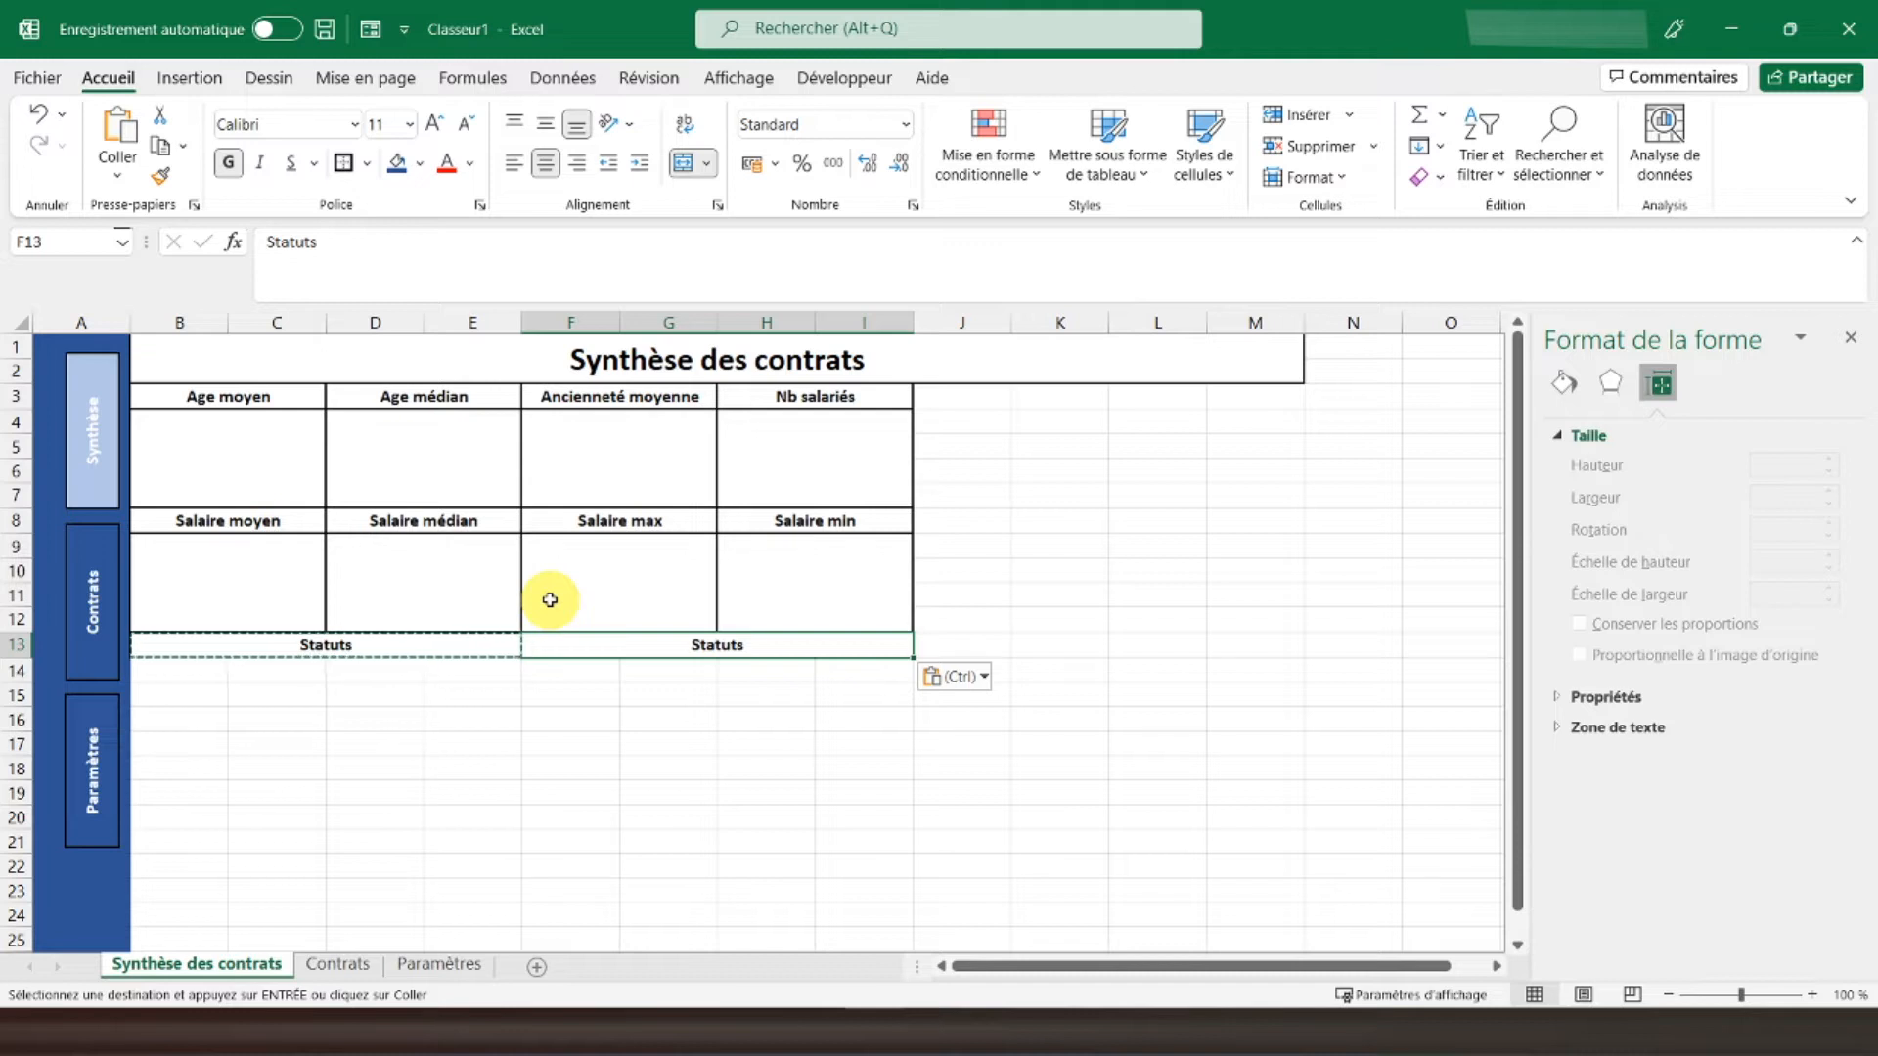
type("Réparti")
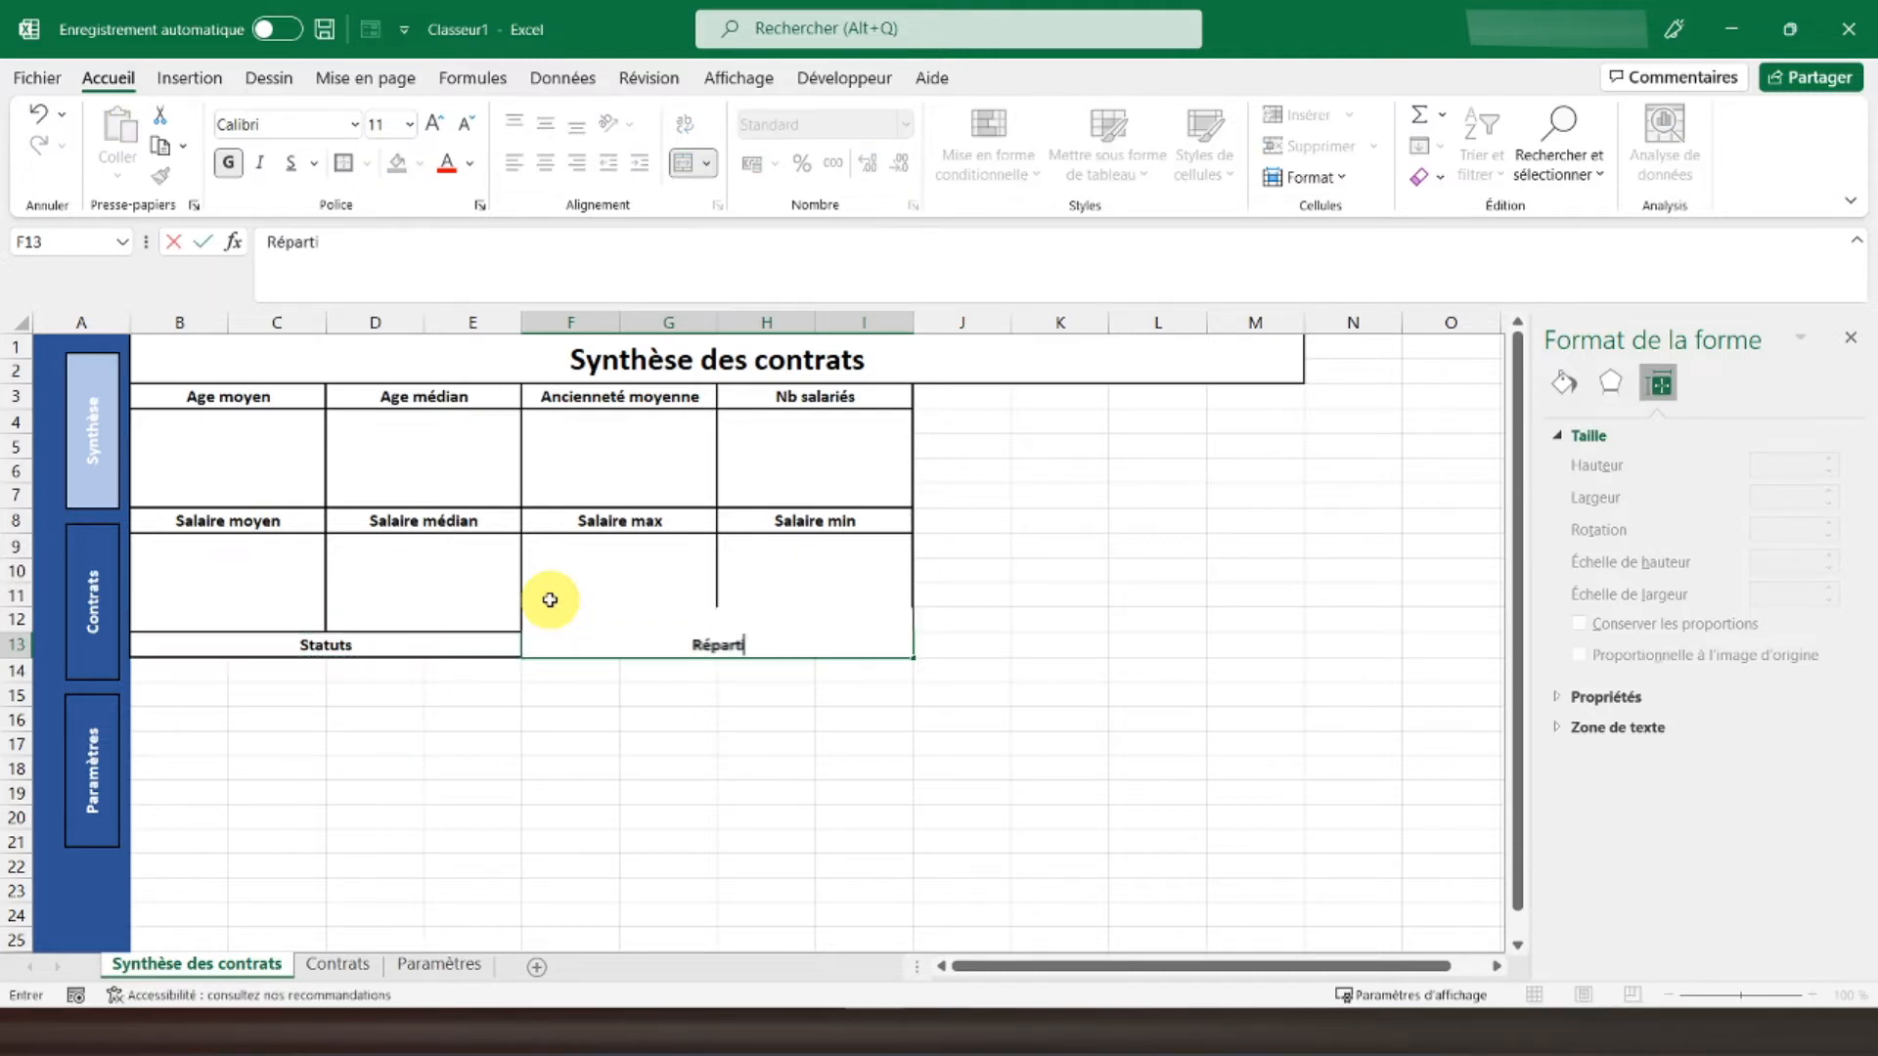
type("tion des contrats")
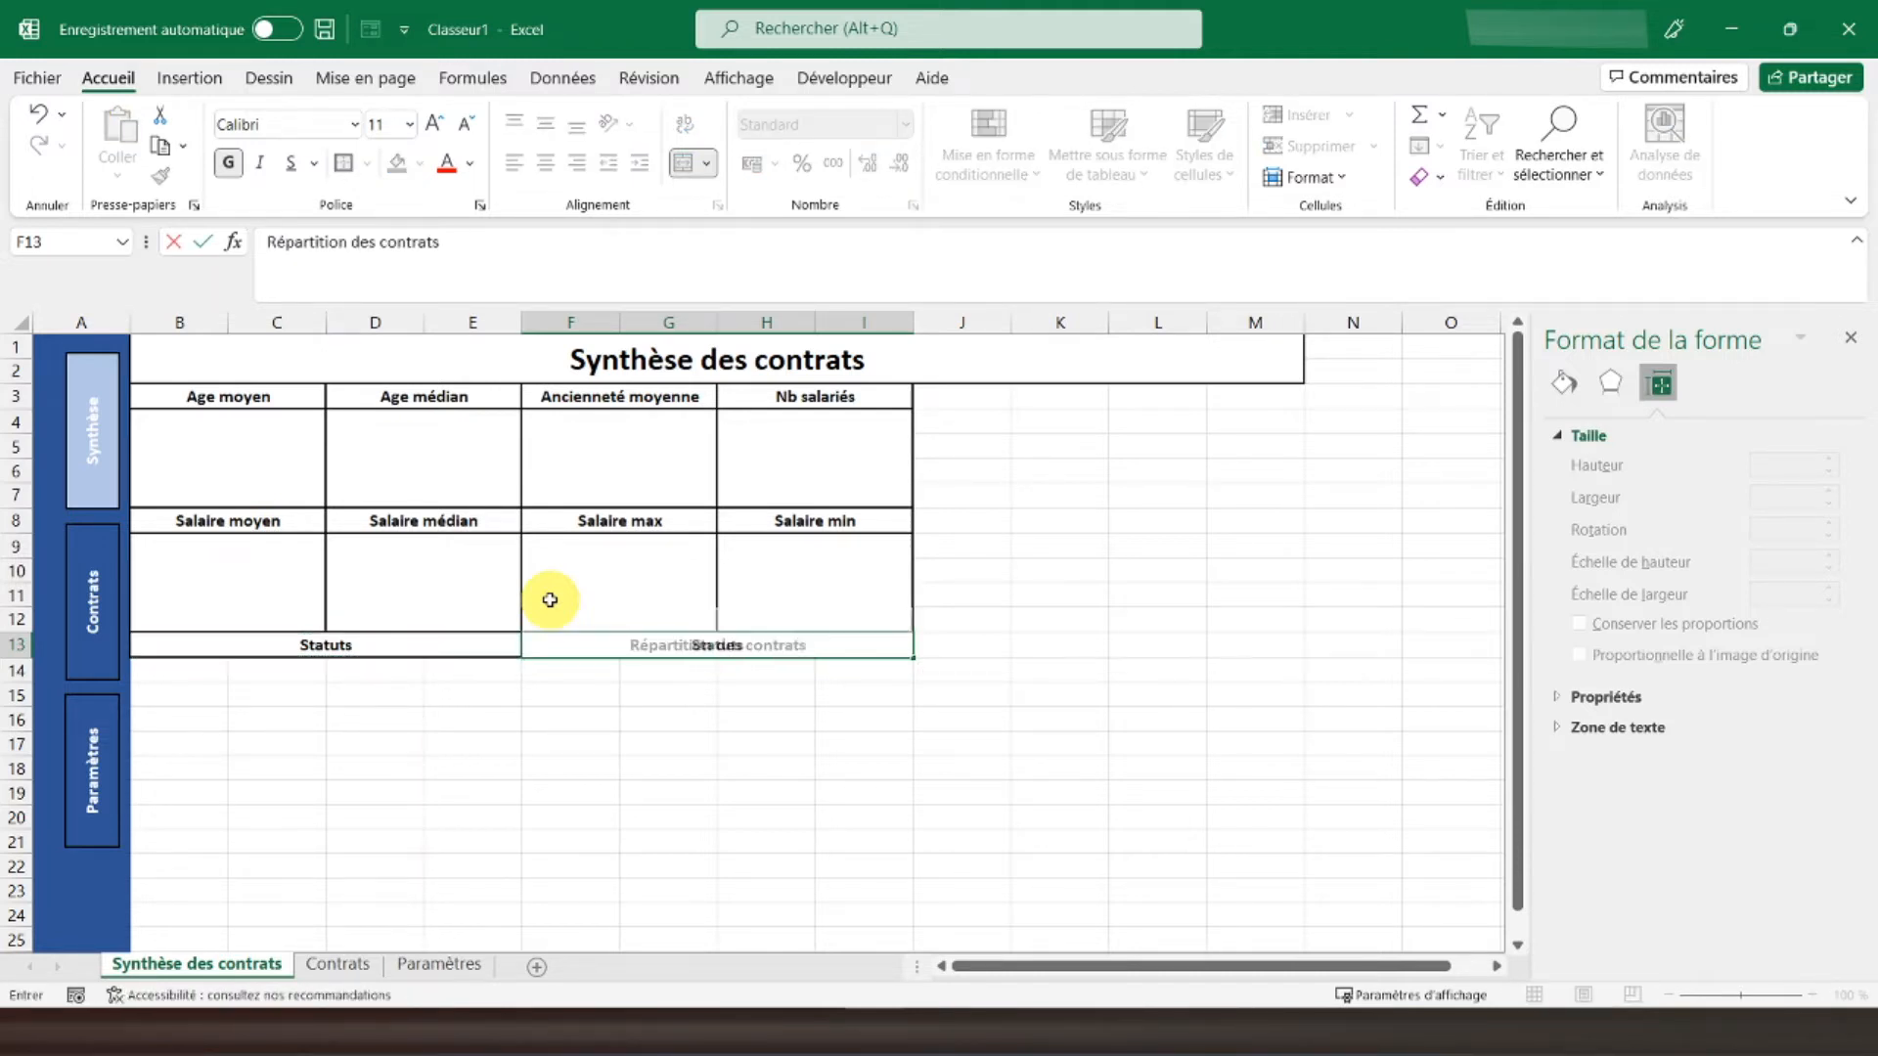
key("Return")
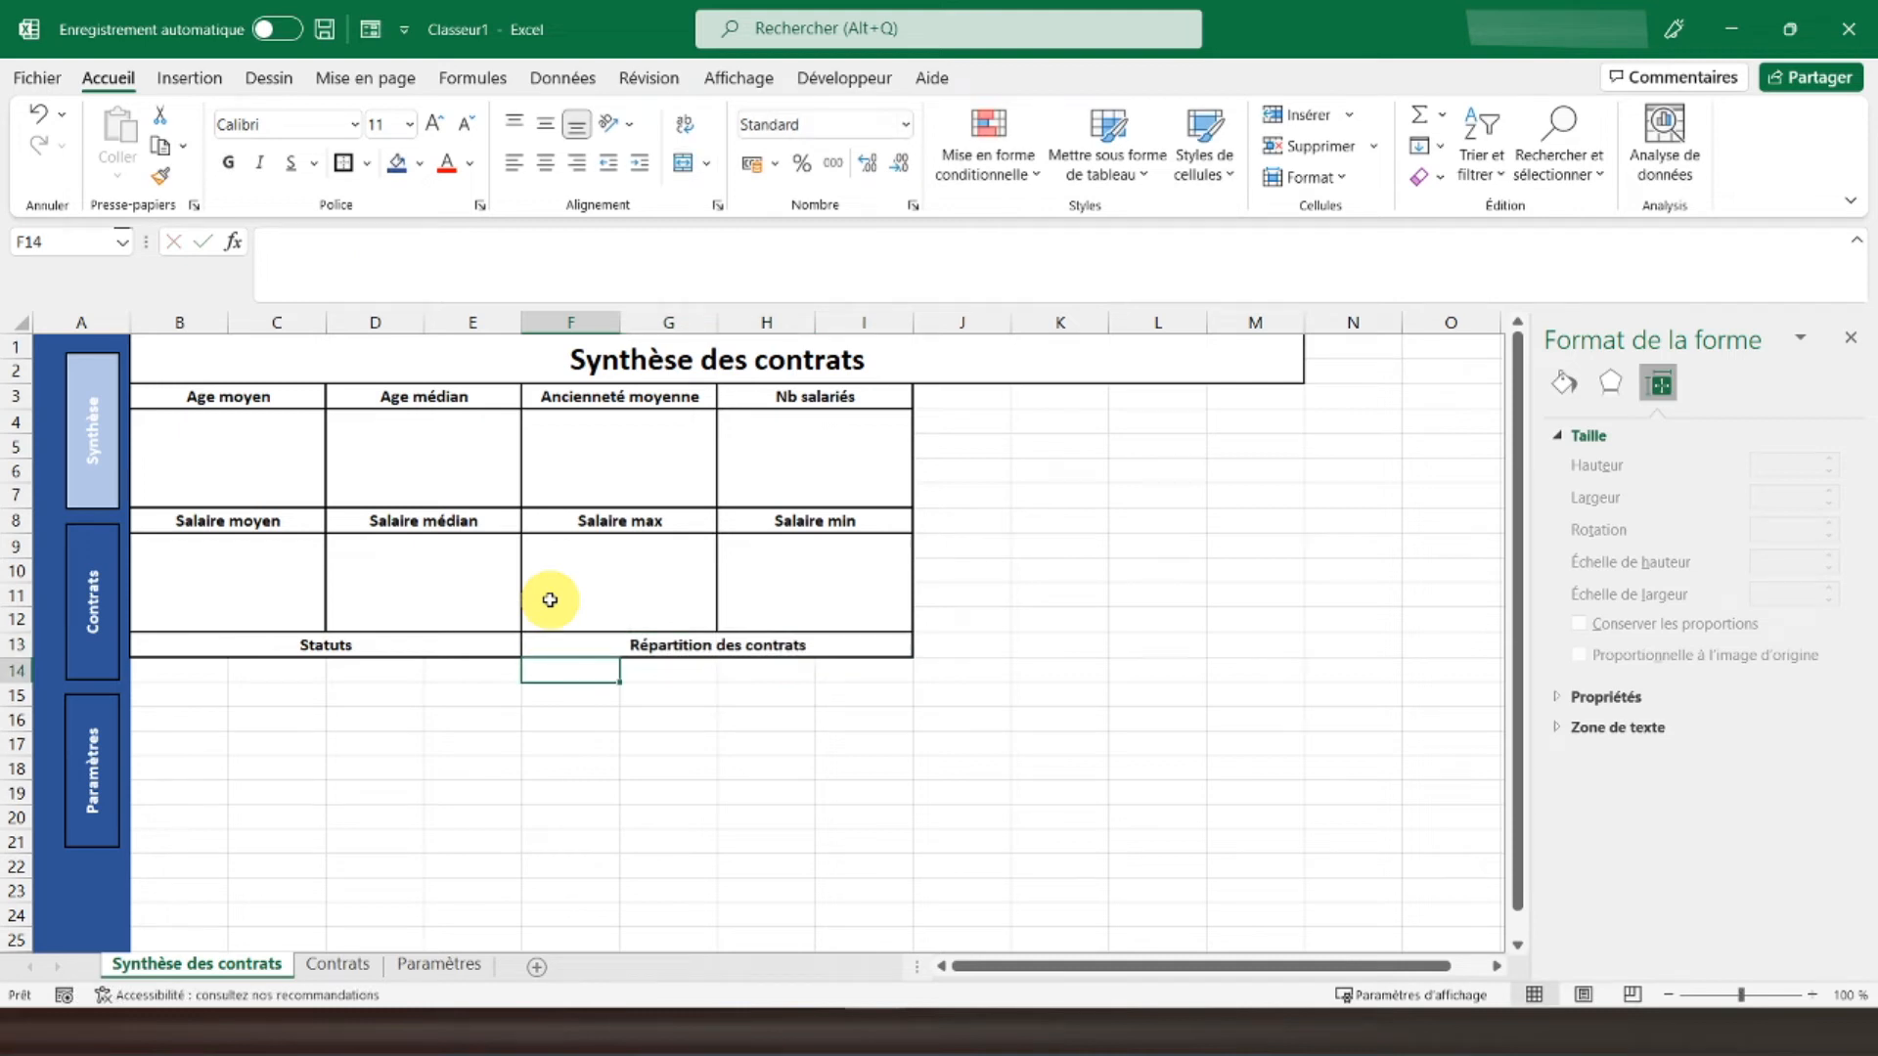
Step: Put an outside border around each of the blocks B14:E25 and F14:I25 below the two headings
mouse_move(190, 669)
left_mouse_down()
mouse_move(340, 867)
mouse_move(625, 918)
mouse_move(834, 914)
mouse_move(843, 930)
left_mouse_up()
left_click_drag(556, 667, 861, 927)
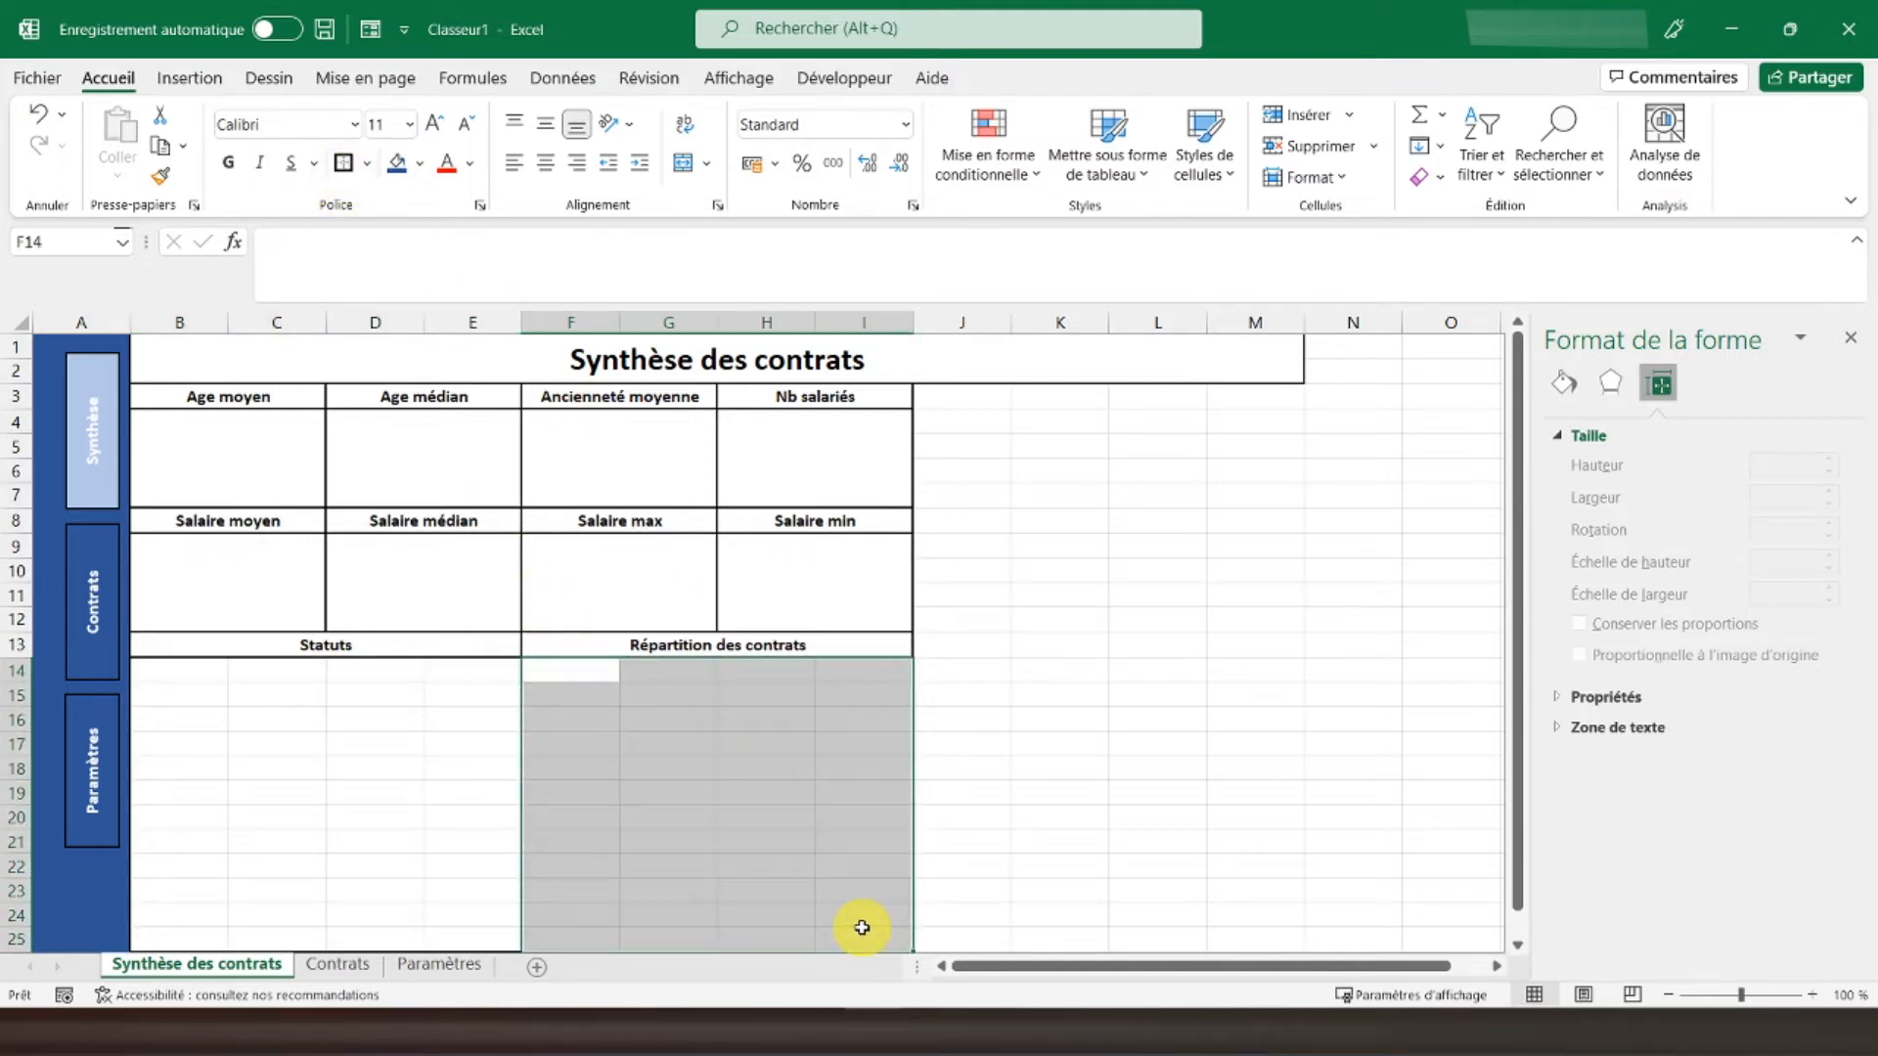
left_click(342, 163)
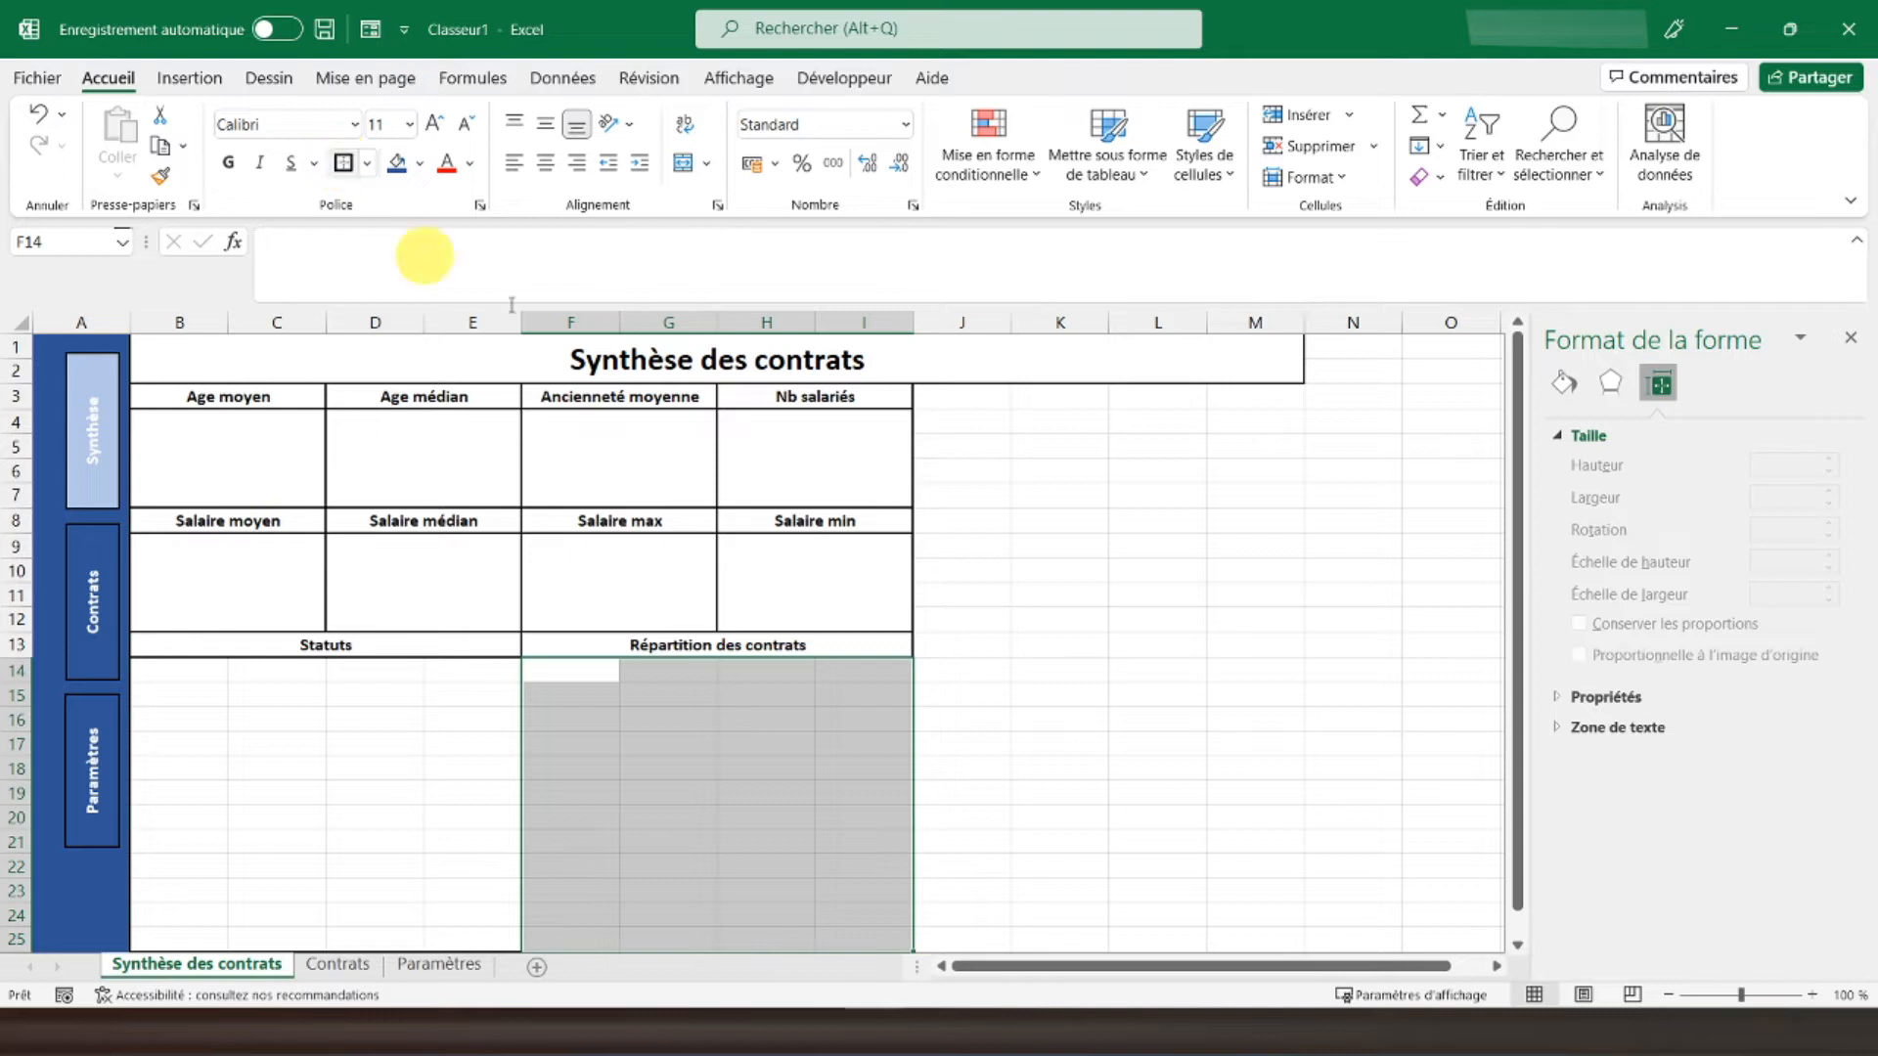
Step: Merge and centre J3:M4 with an outside border and enter the heading "Fins de contrats à venir"
left_click(934, 395)
left_click_drag(934, 395, 1220, 410)
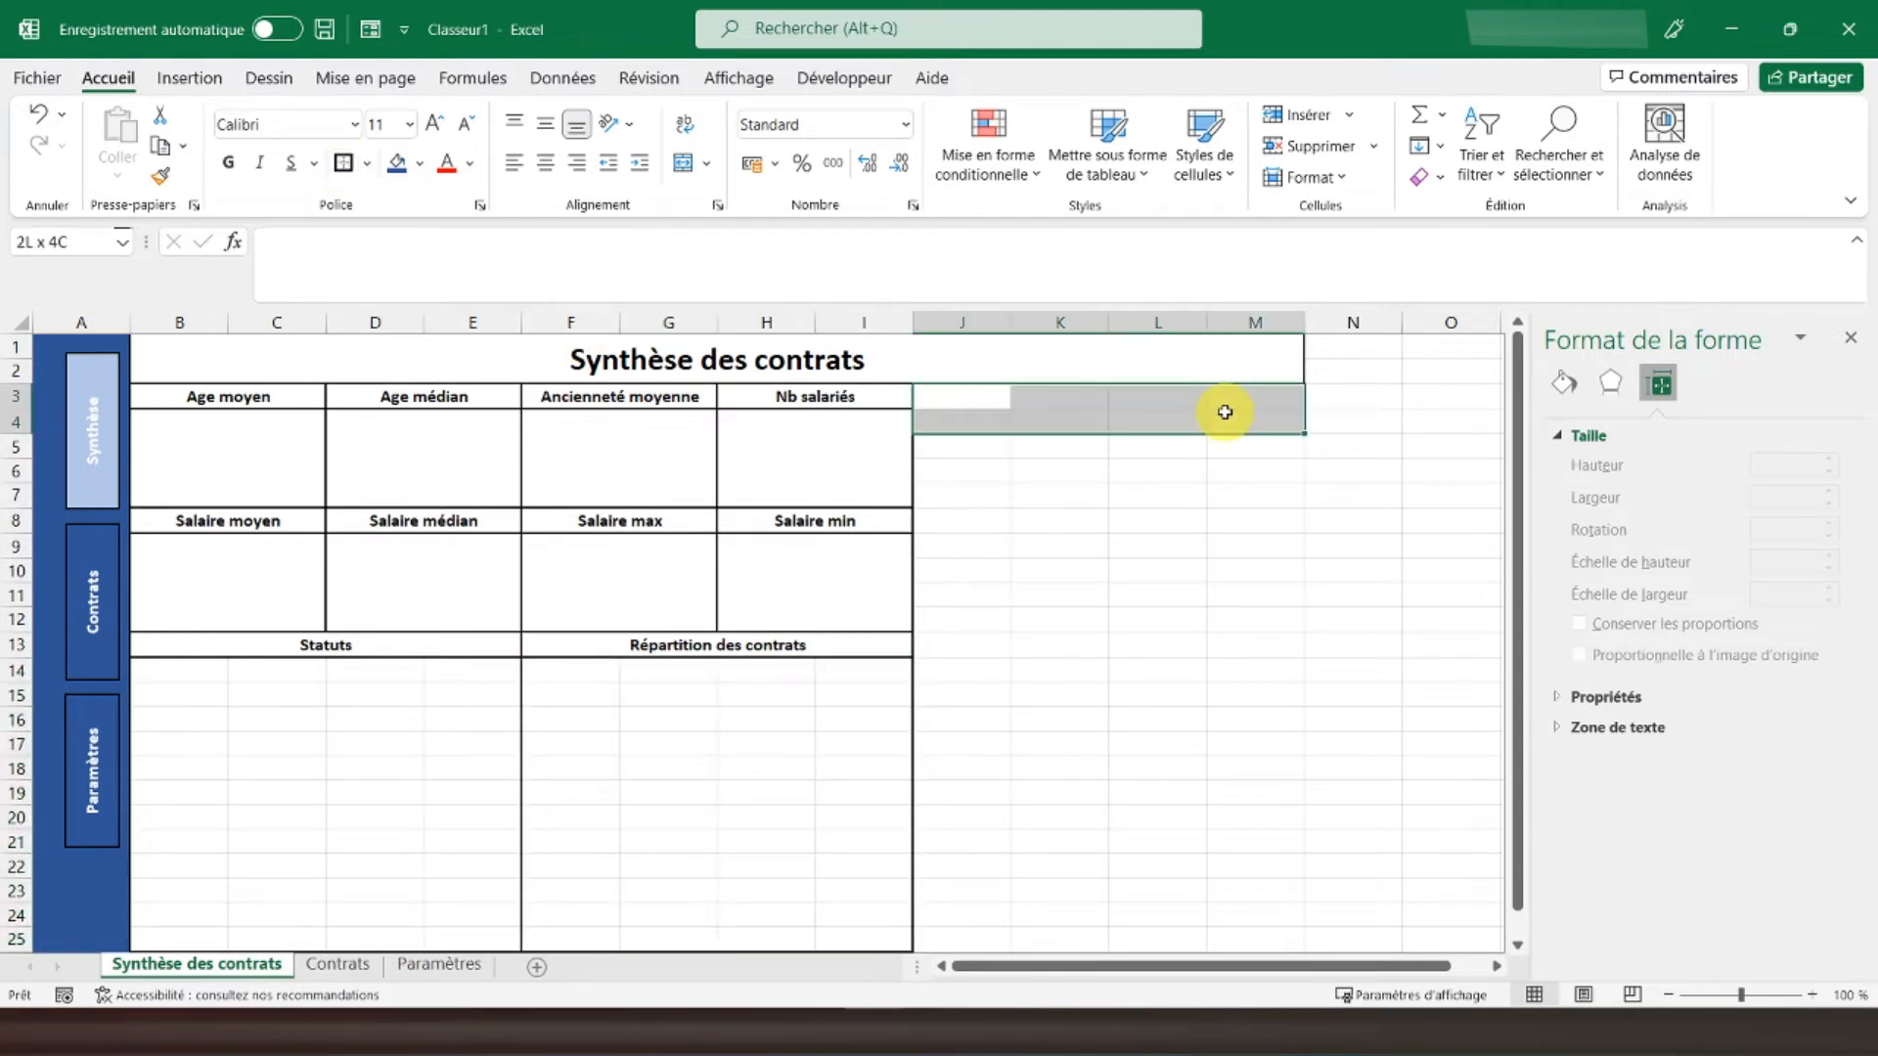
left_click(690, 174)
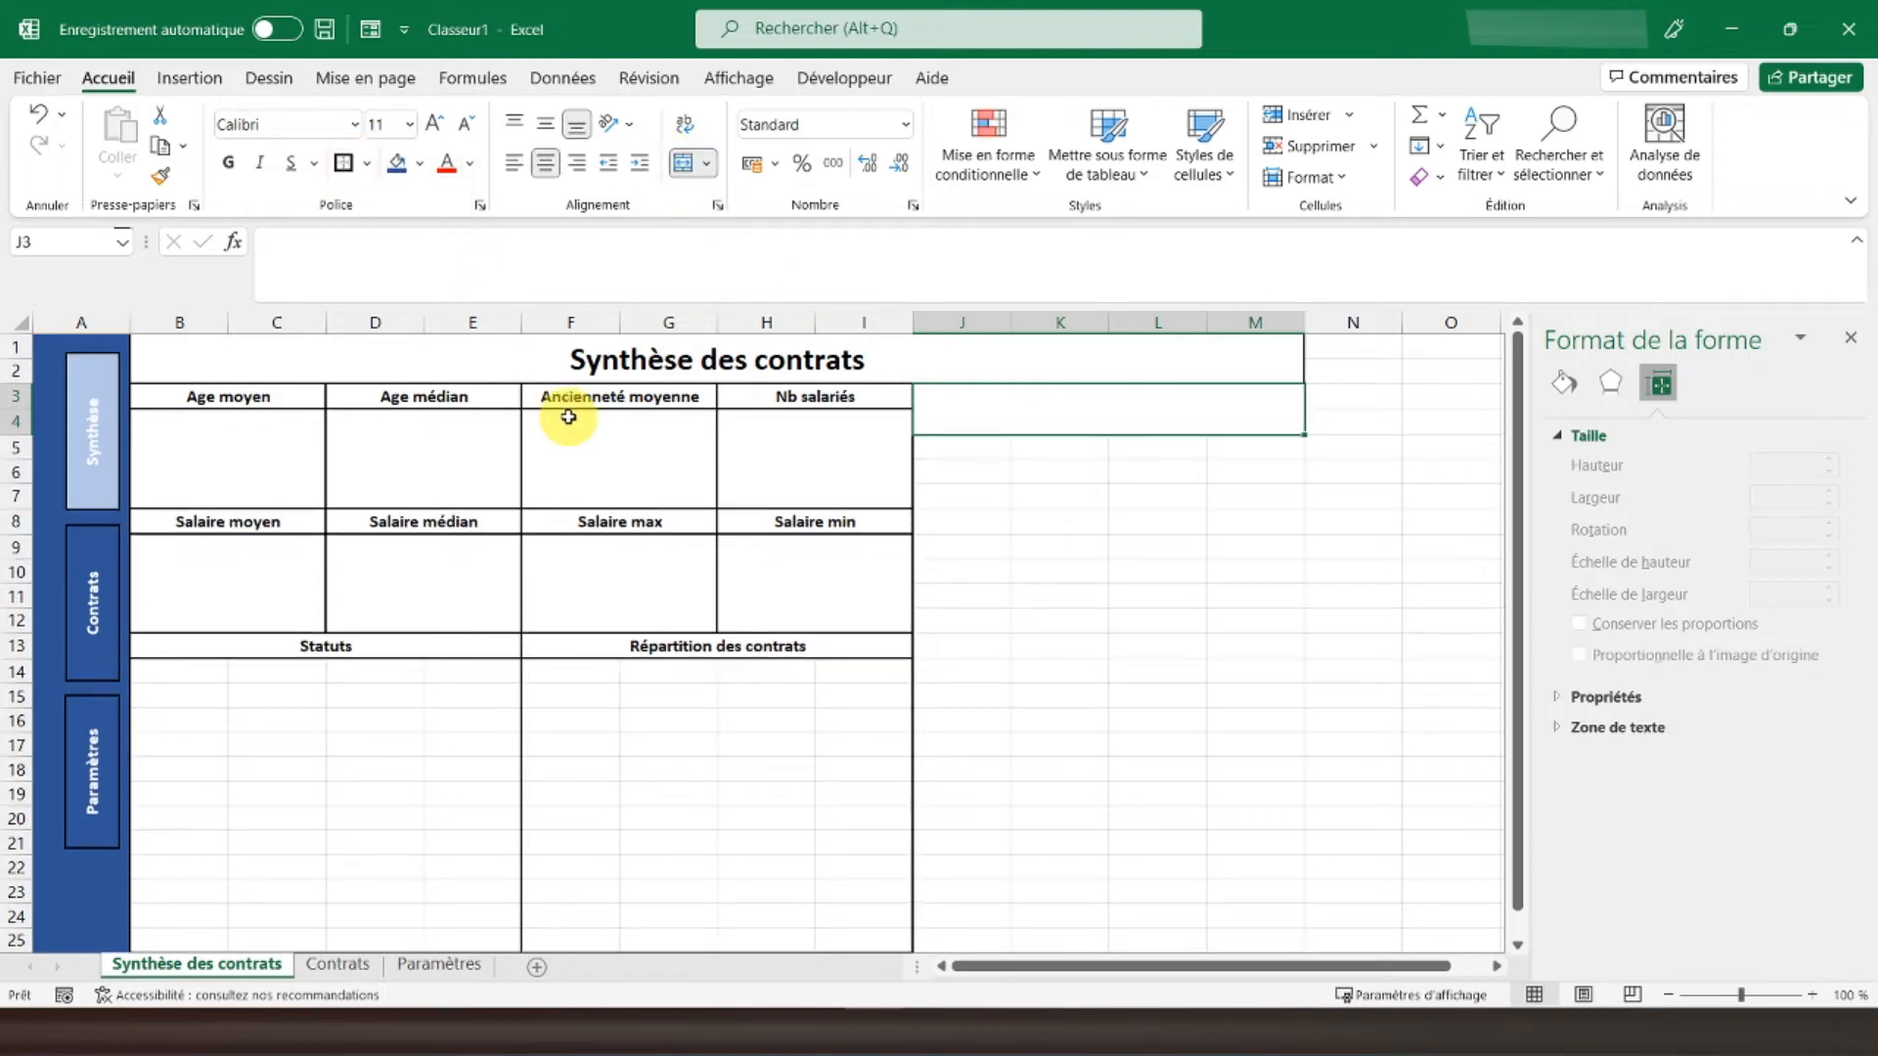
type("Fins de contrats à ven")
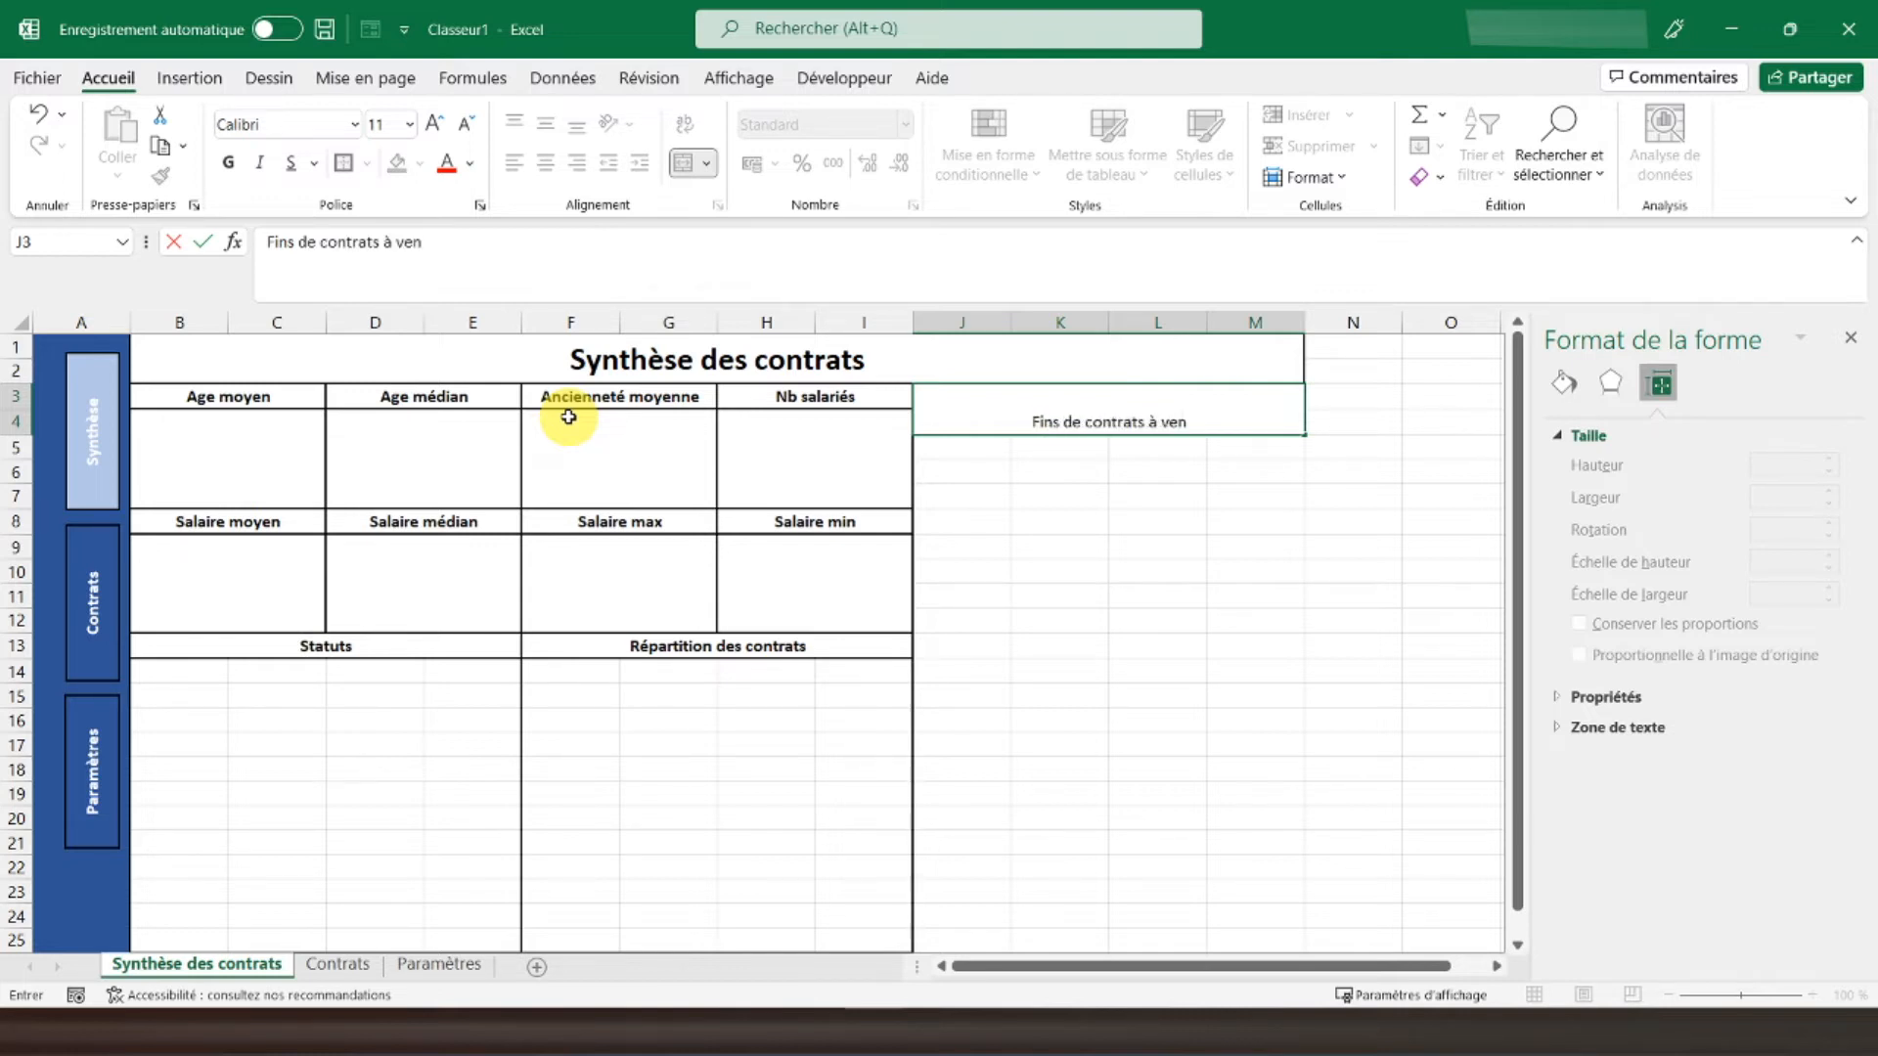
key("Return")
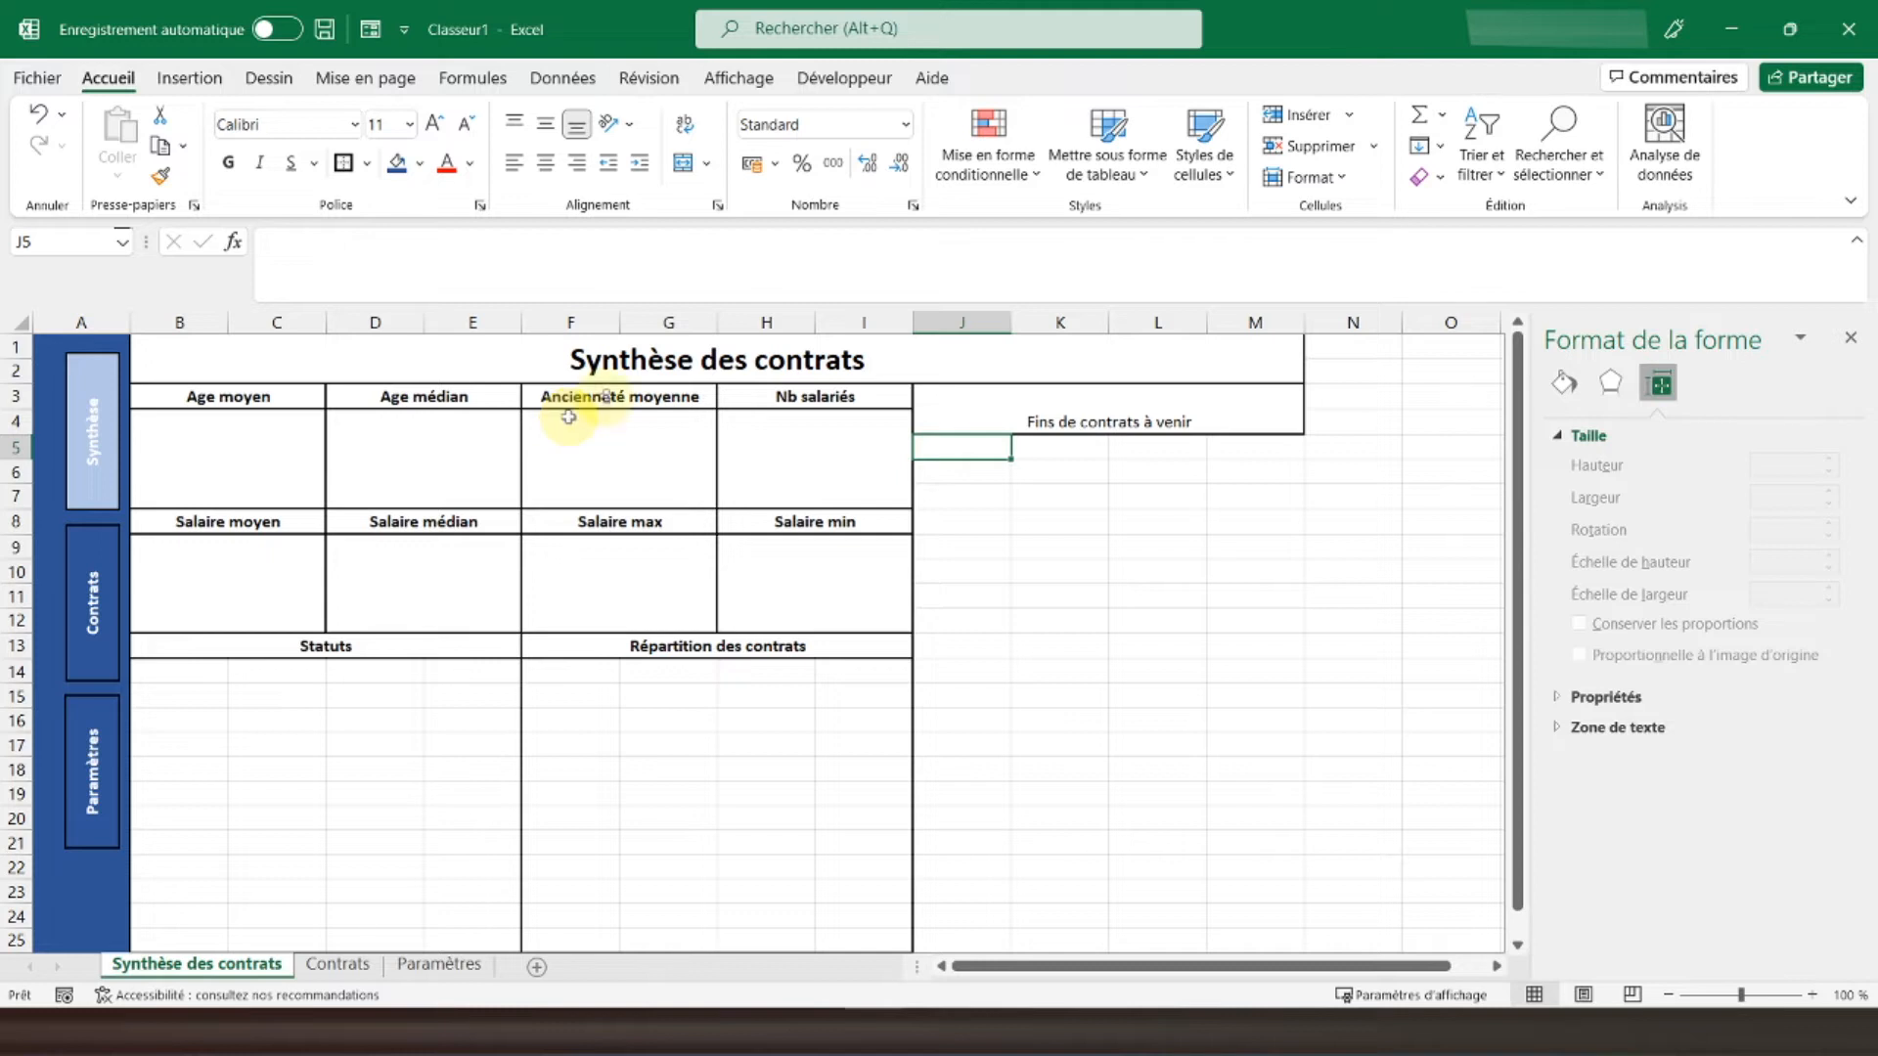
Step: Centre the "Fins de contrats à venir" heading vertically, make it bold and enlarge its font by three size increments
left_click(1097, 391)
left_click(544, 127)
left_click(228, 162)
left_click(435, 125)
left_click(434, 125)
left_click(434, 126)
left_click(1188, 545)
Step: Put an outside border around J5:M25 below the "Fins de contrats à venir" heading
left_click(935, 446)
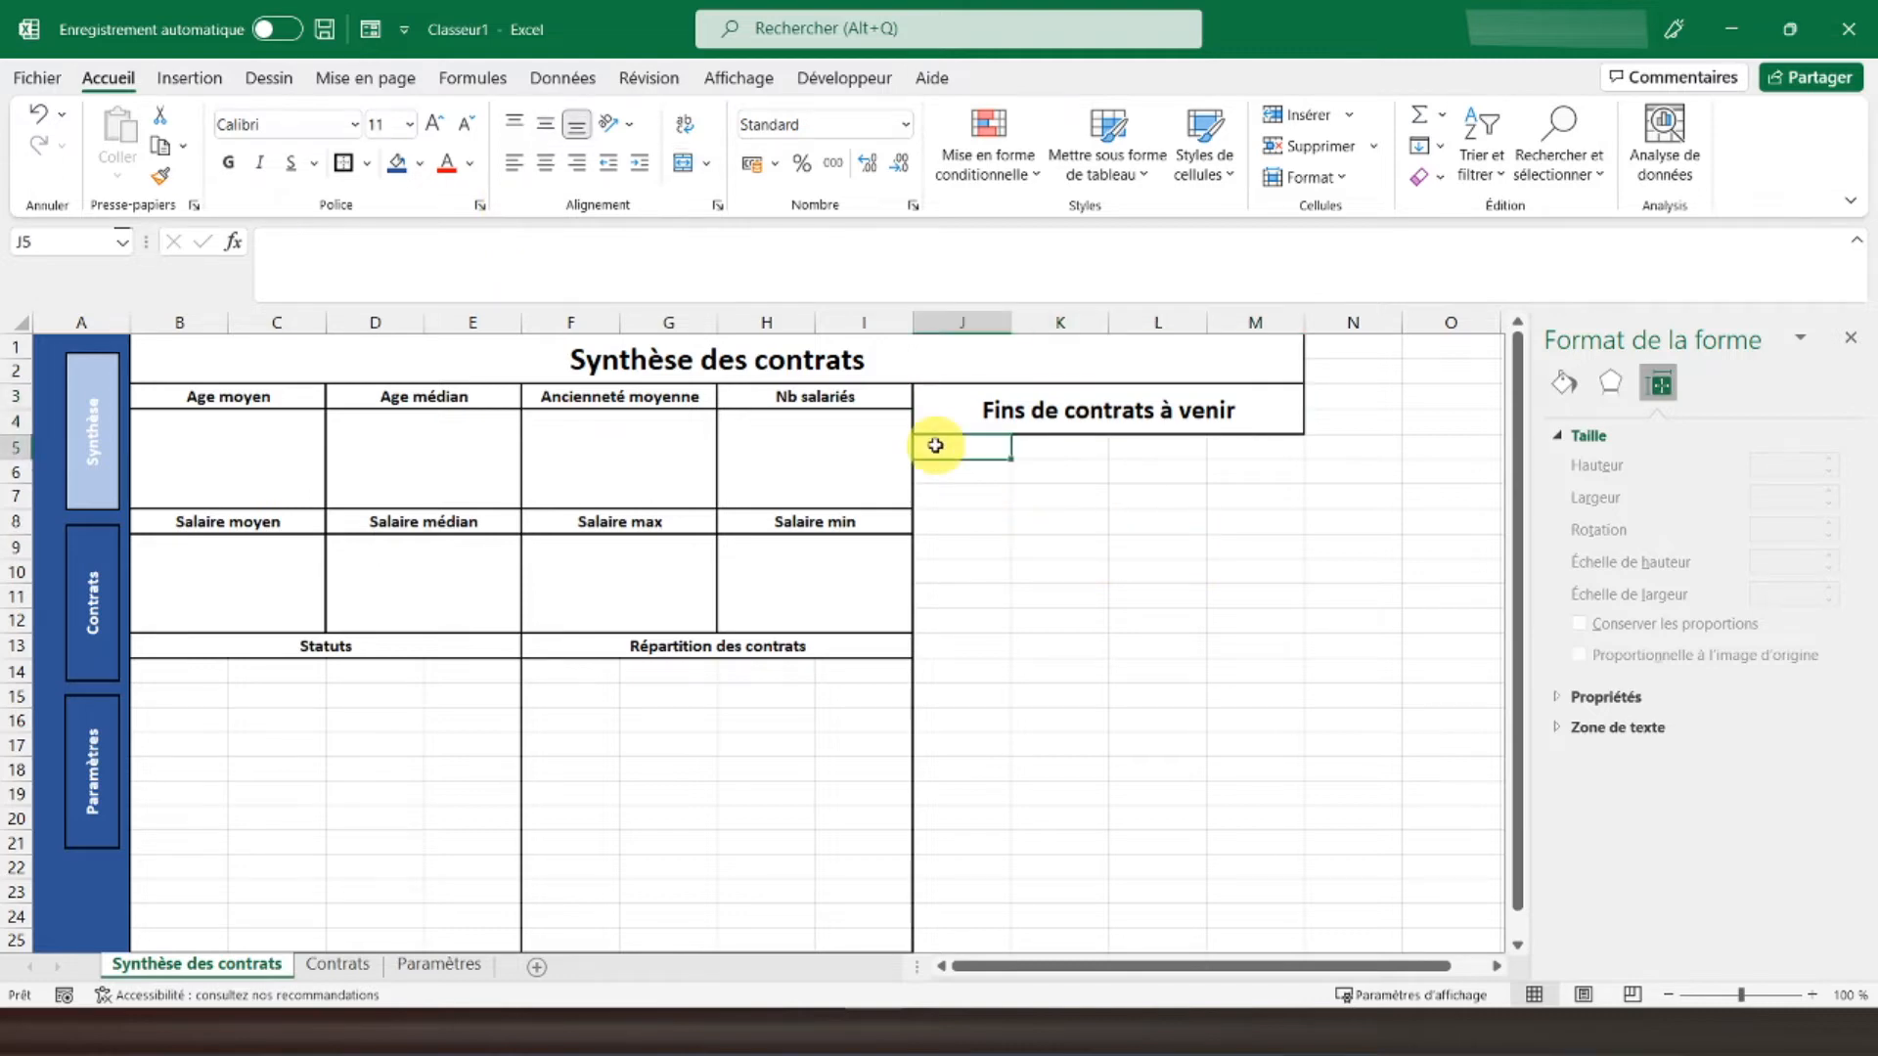
scroll(936, 446, "down", 1)
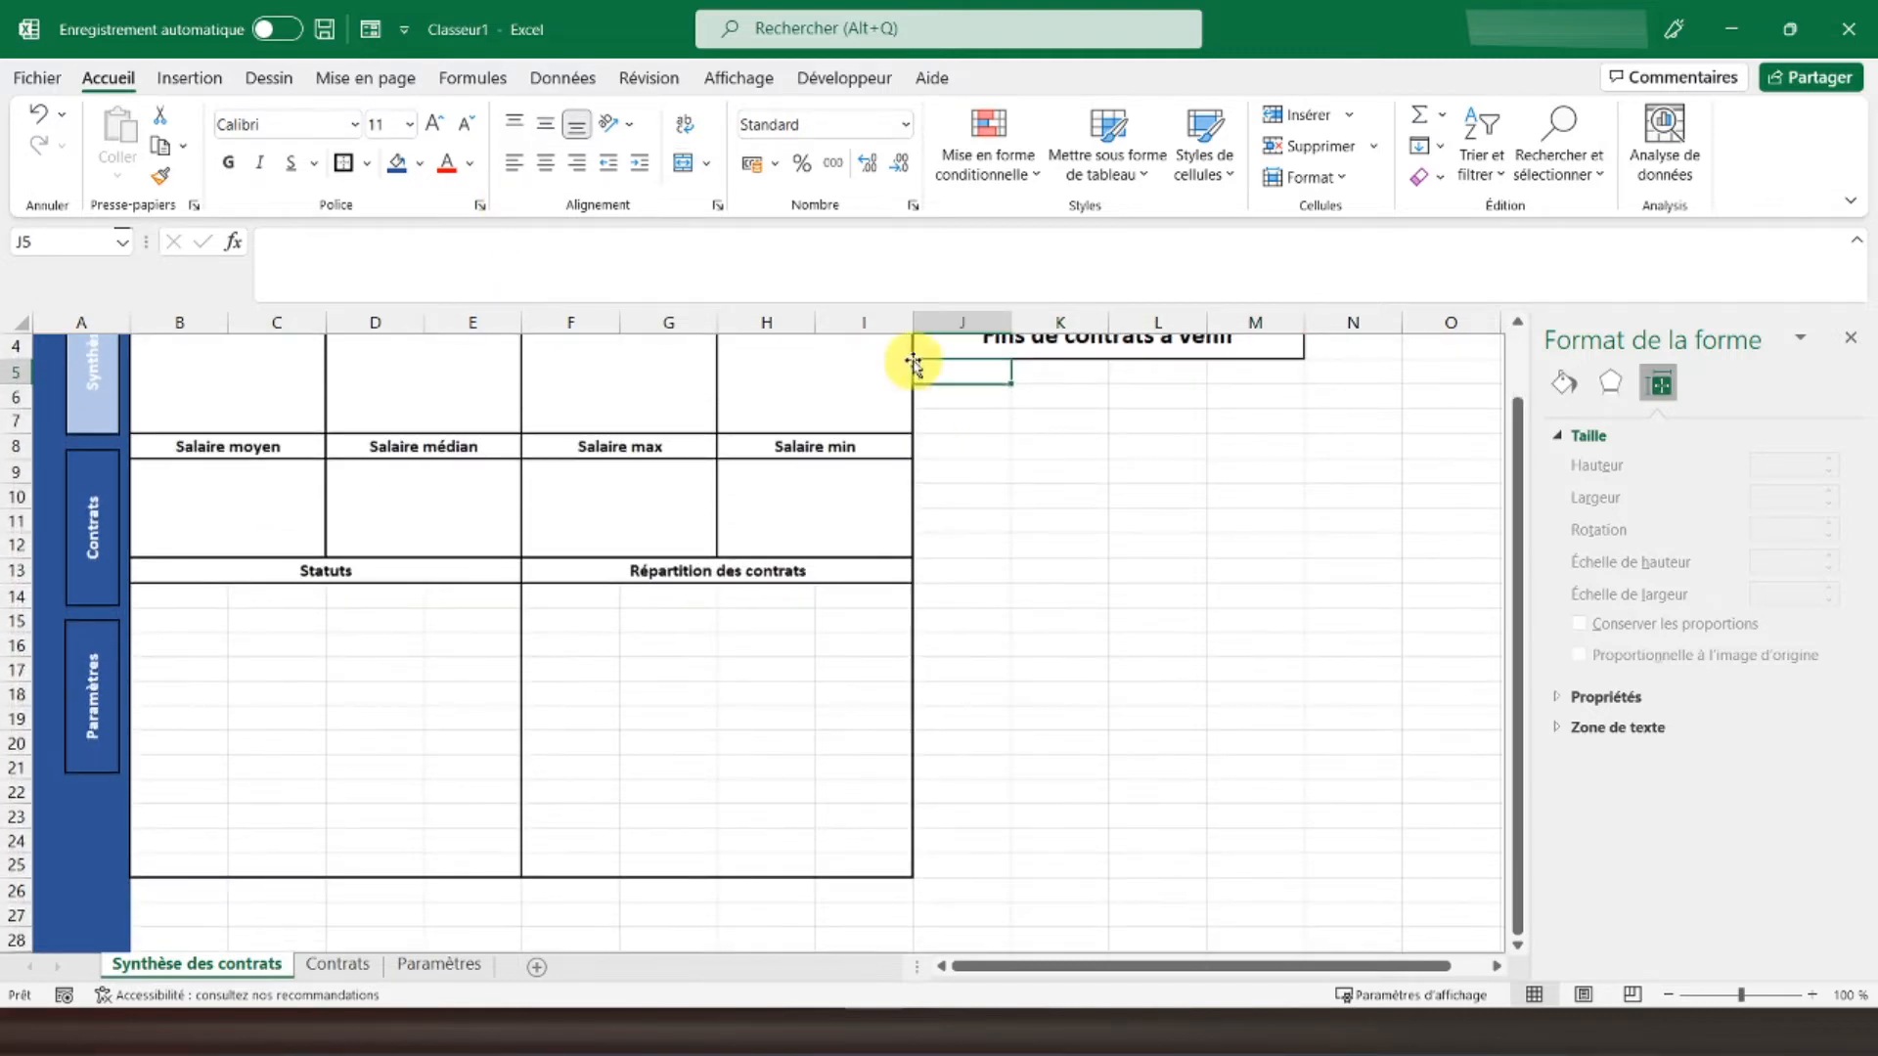
left_click_drag(947, 373, 1225, 863)
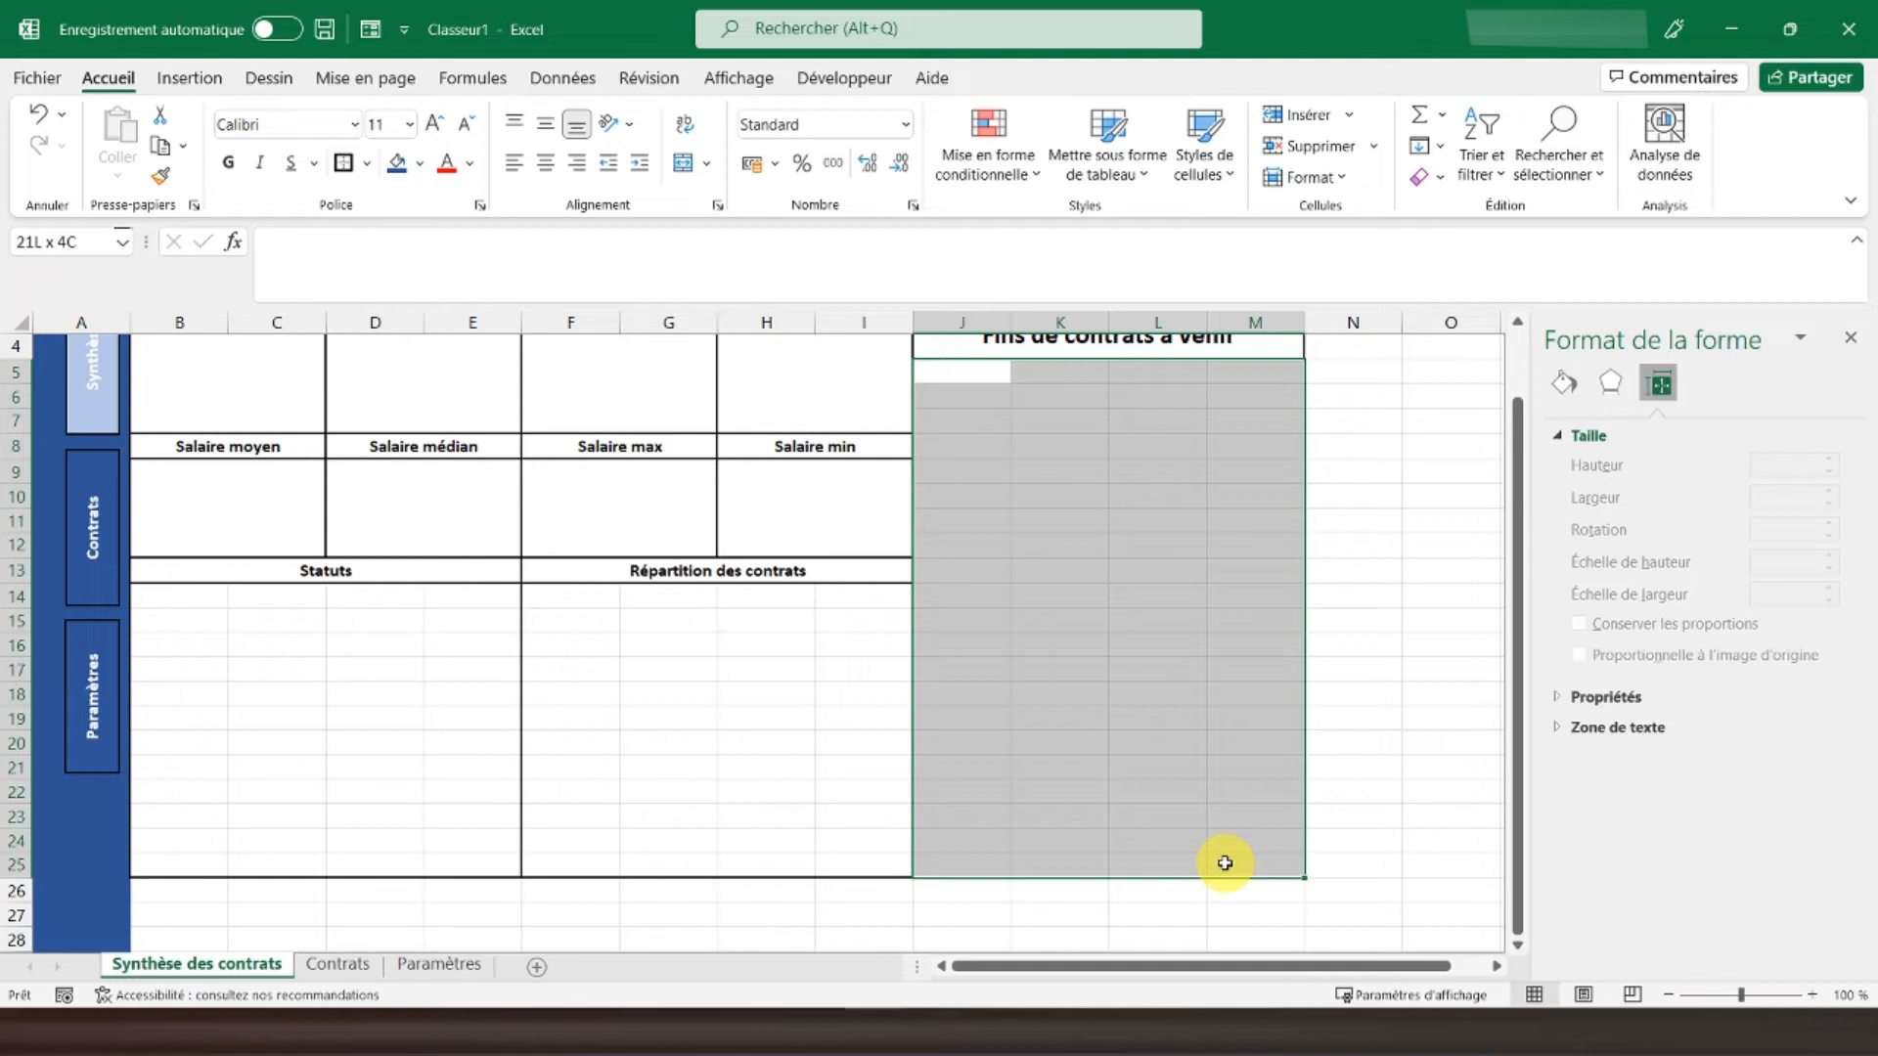
left_click(343, 163)
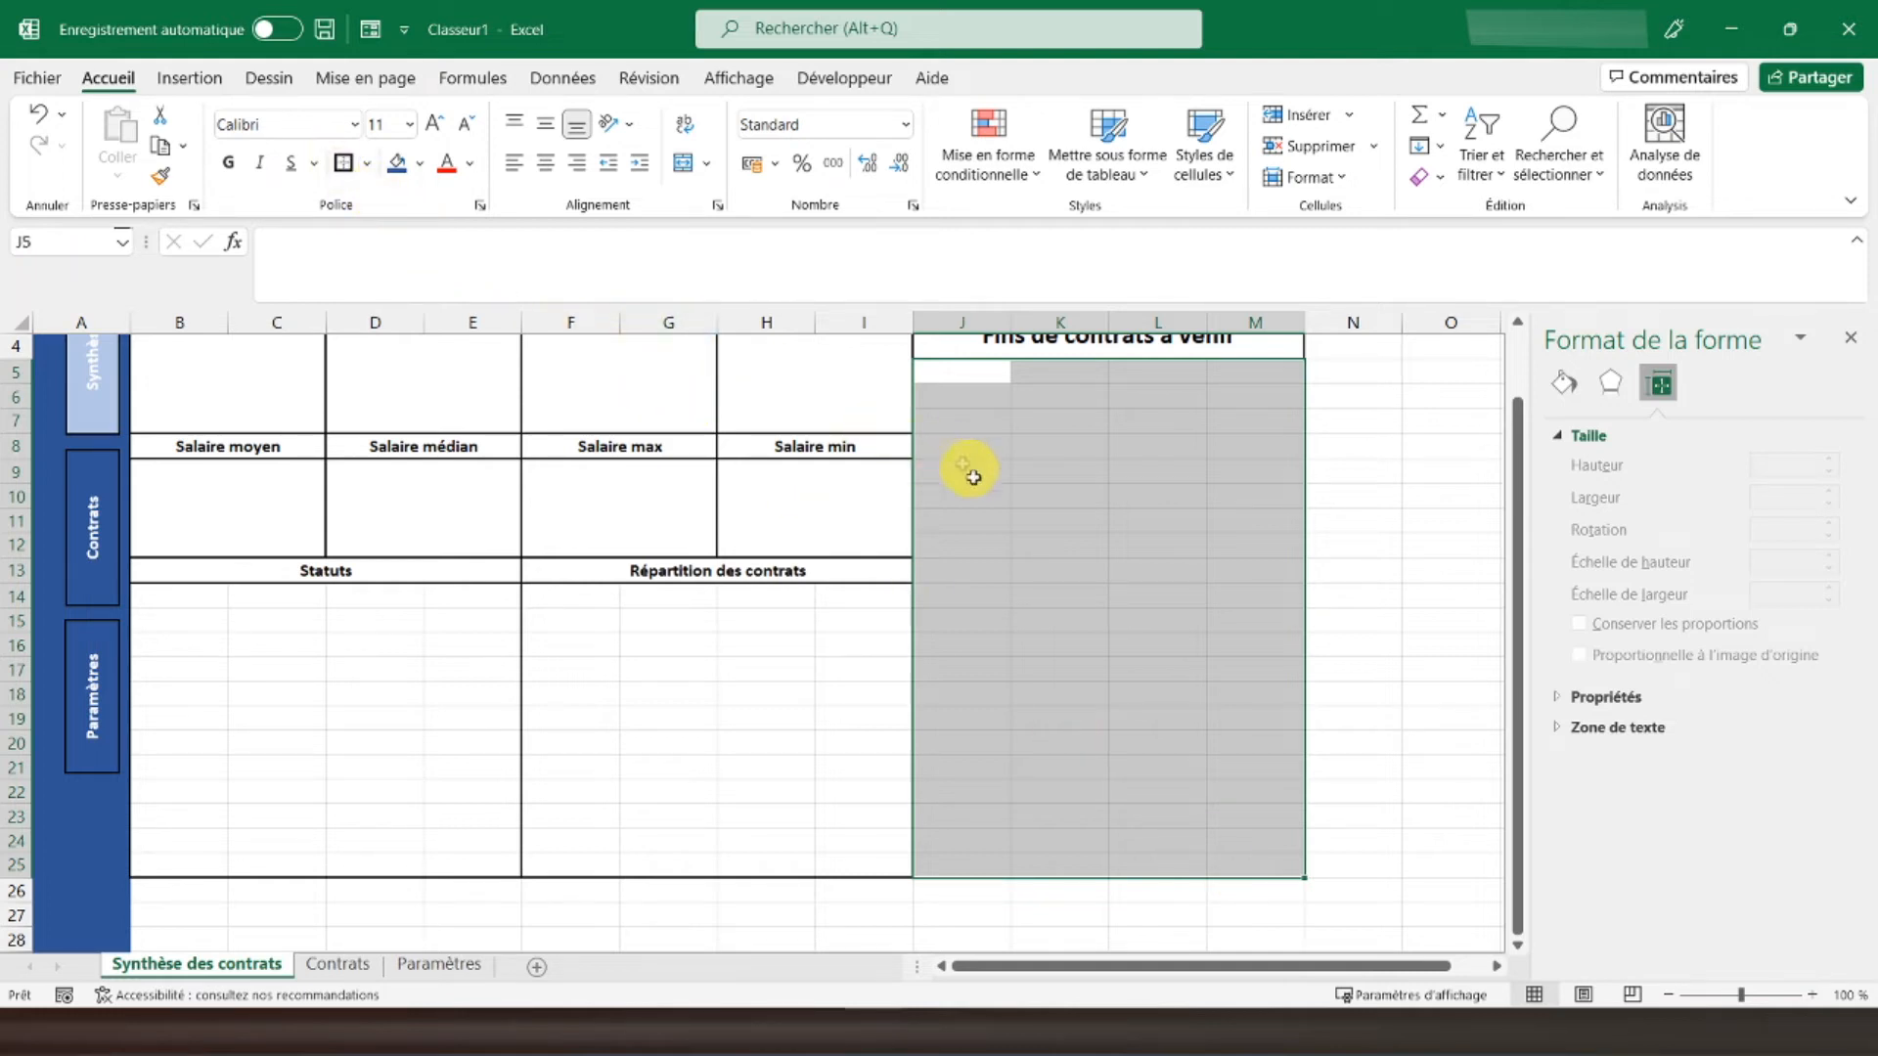
left_click(1032, 513)
scroll(1110, 516, "up", 1)
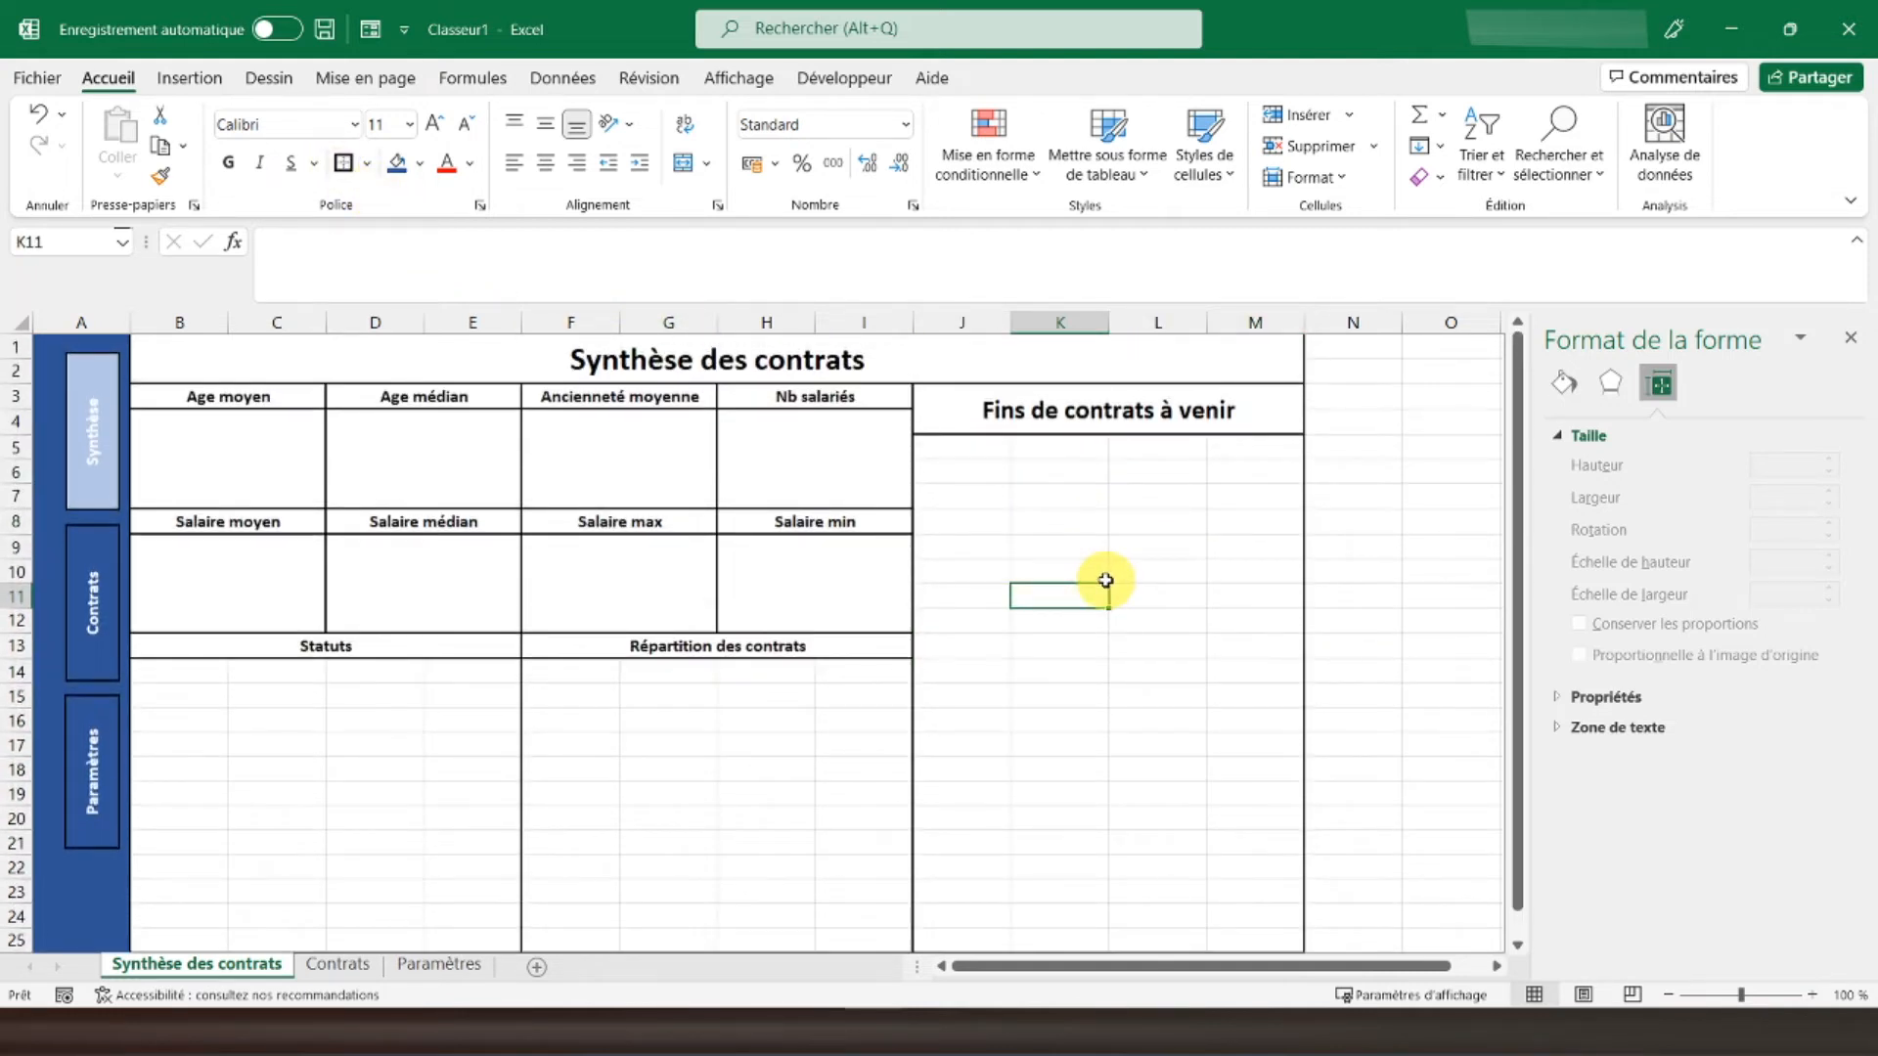
Step: Enter the column headings "Nom", "Prénom" and "Jours restant" in K5:M5
left_click(1057, 448)
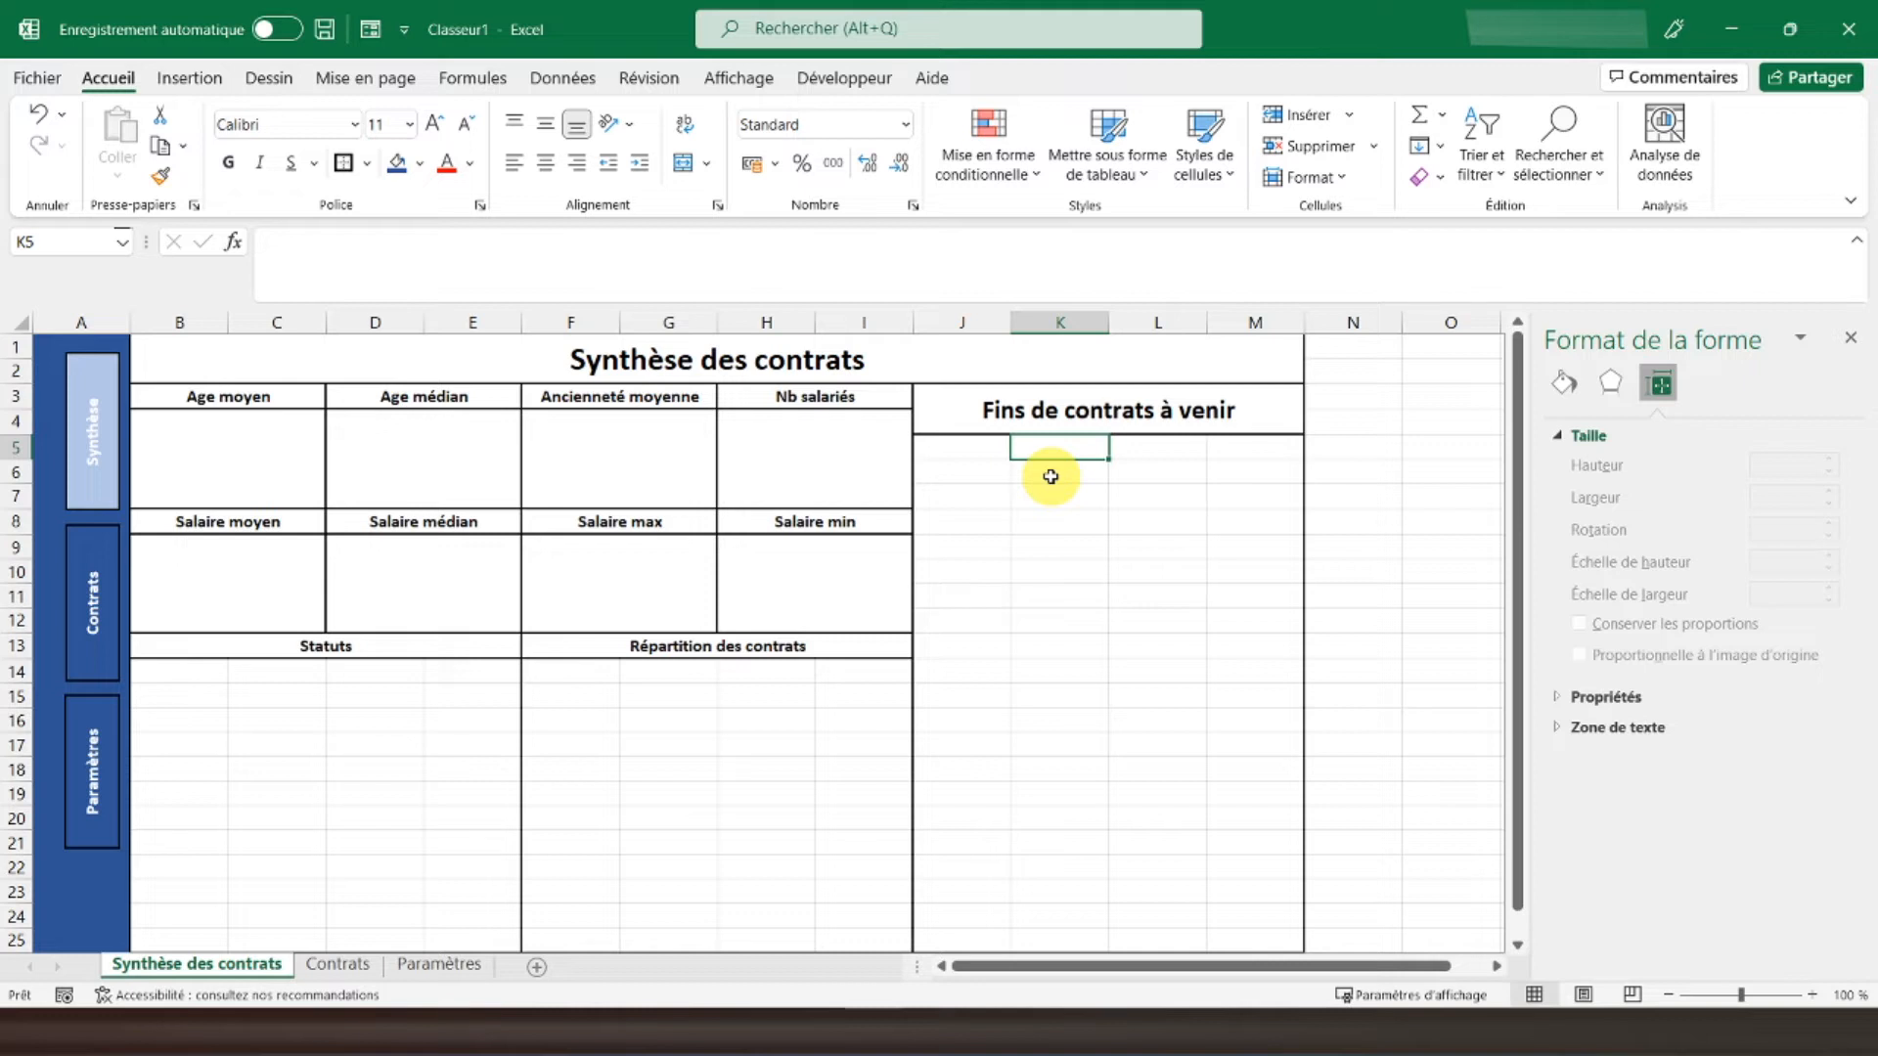
type("Nom")
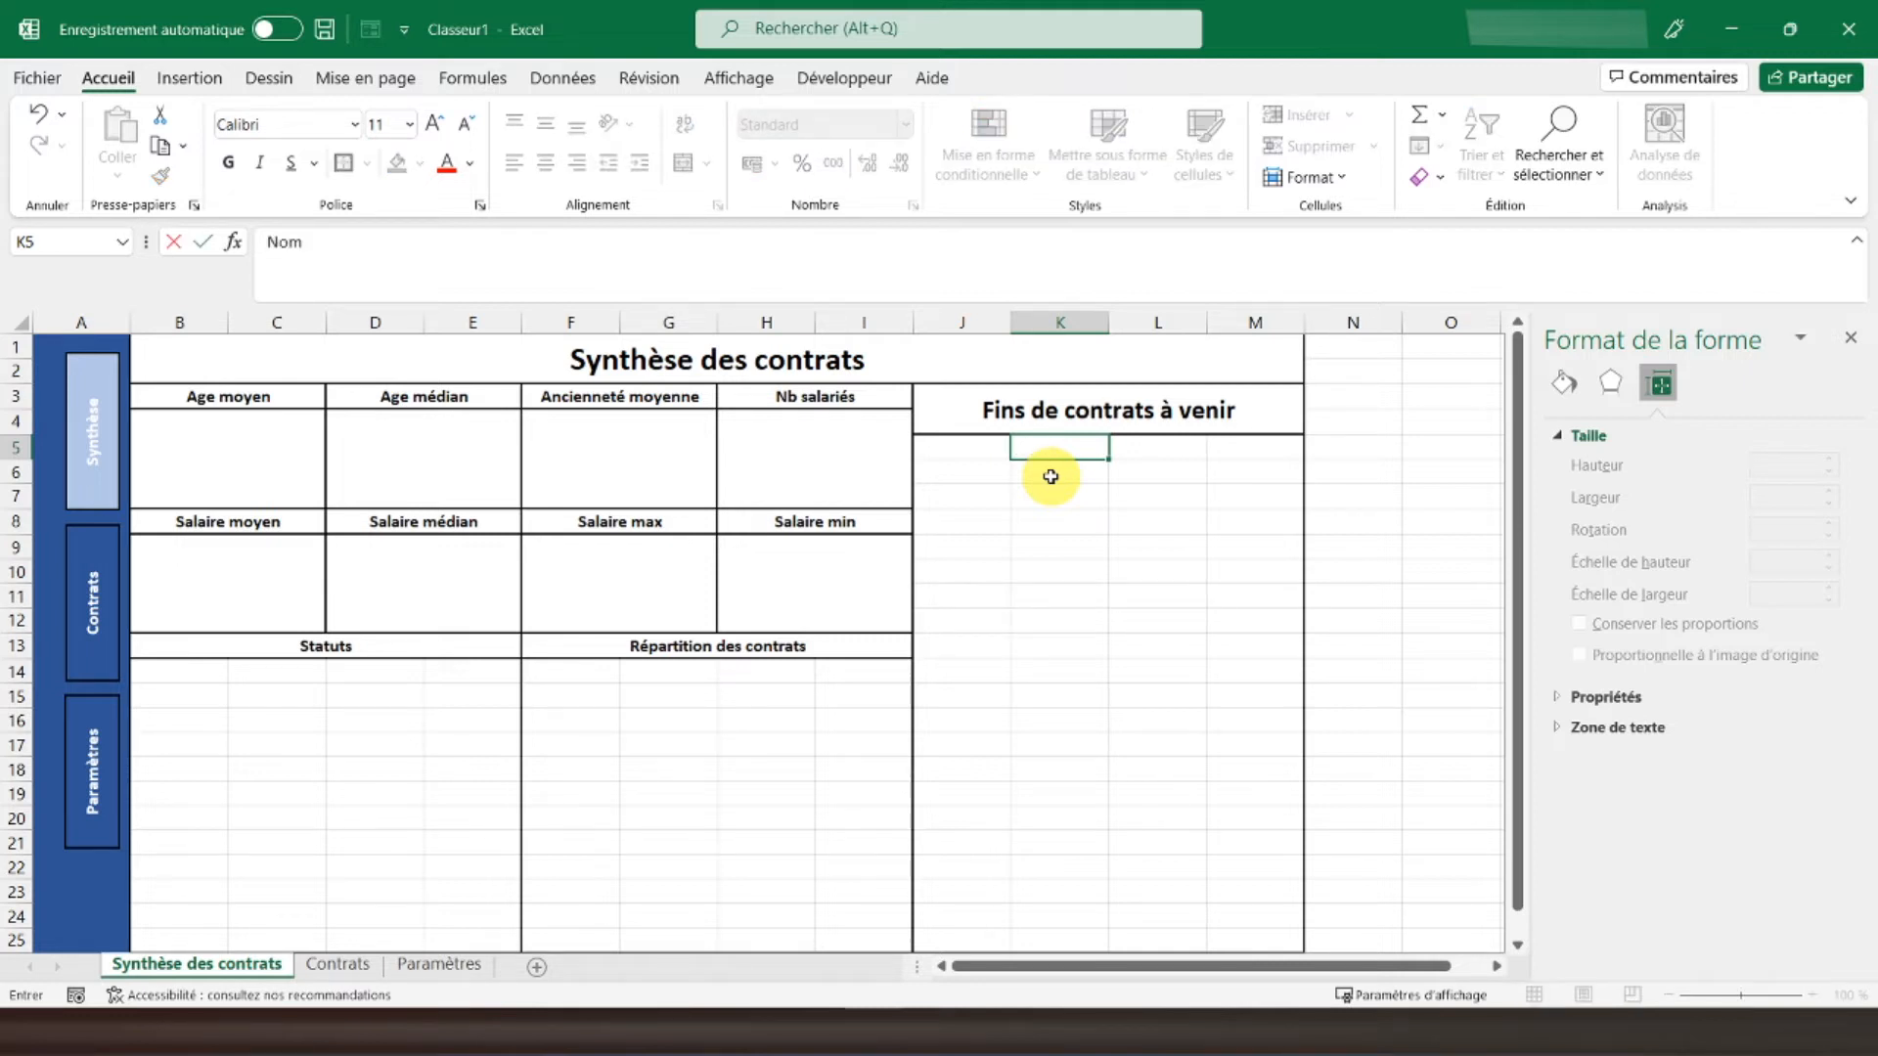
key("Tab")
type("P")
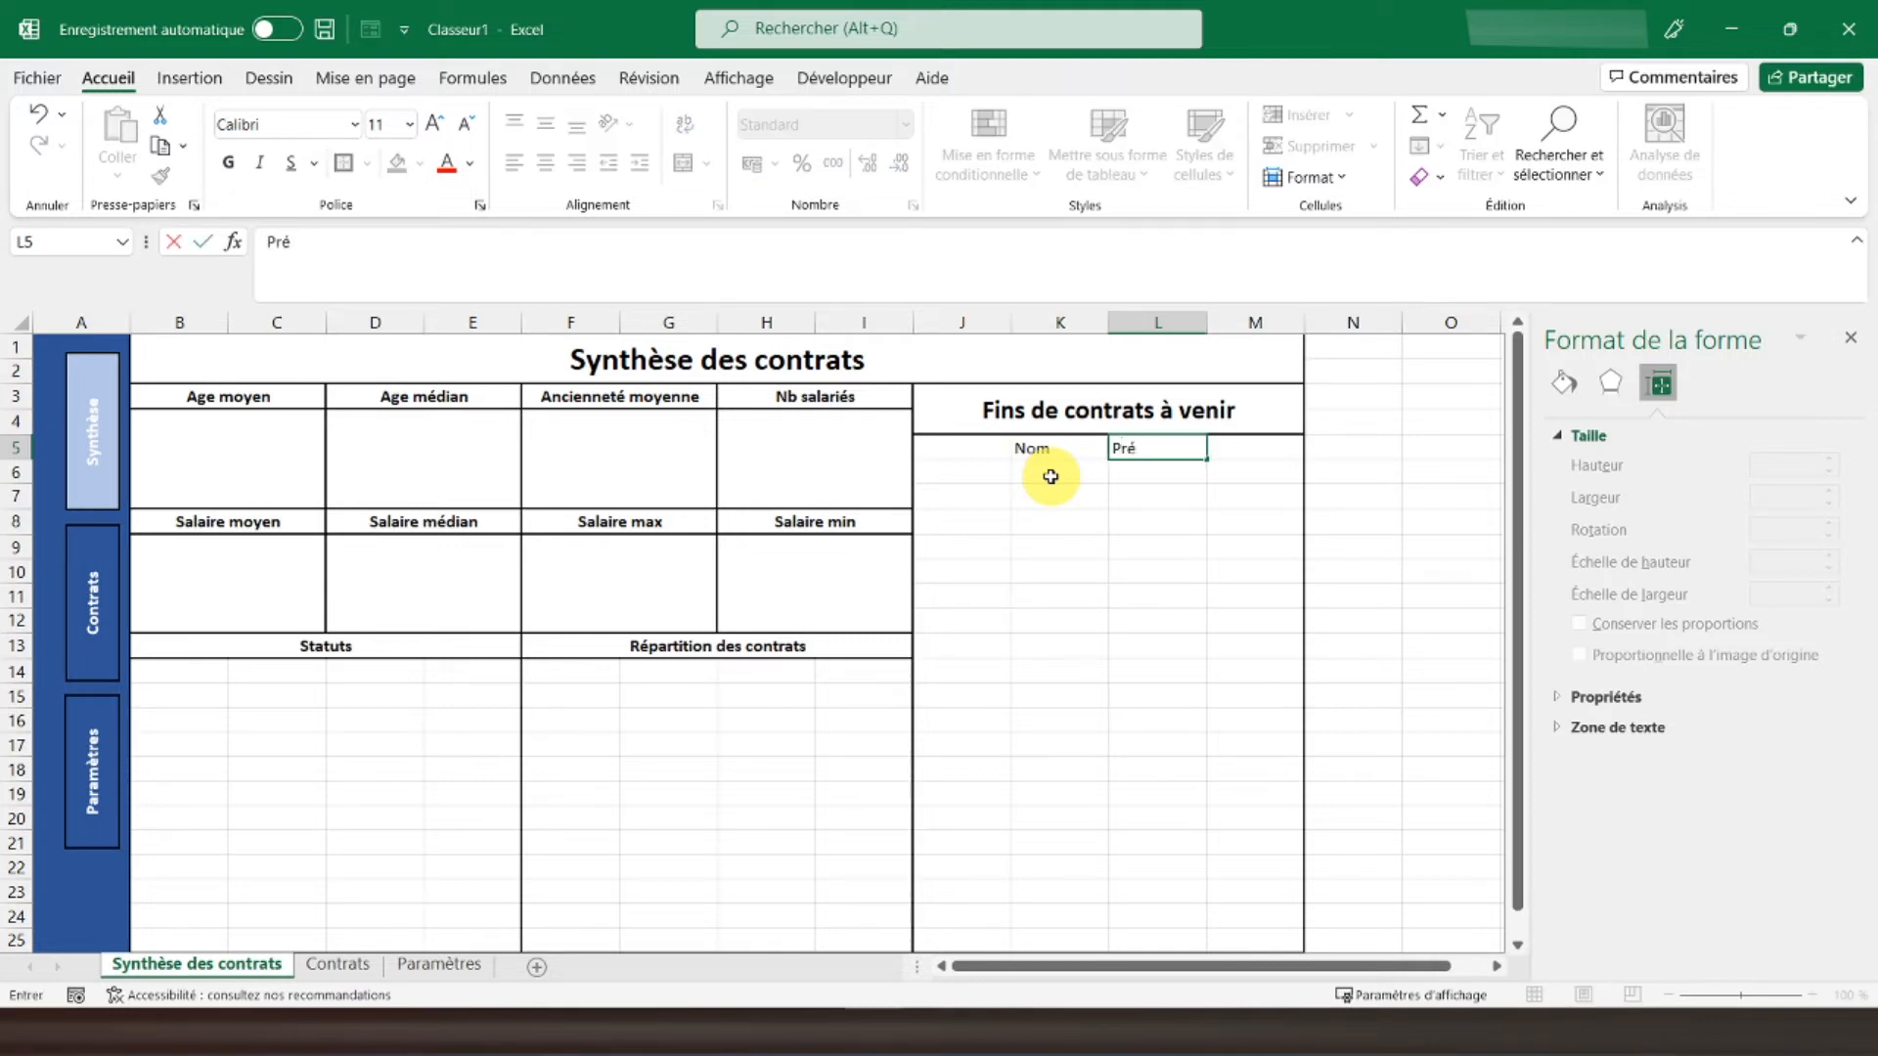
key("Tab")
type("J")
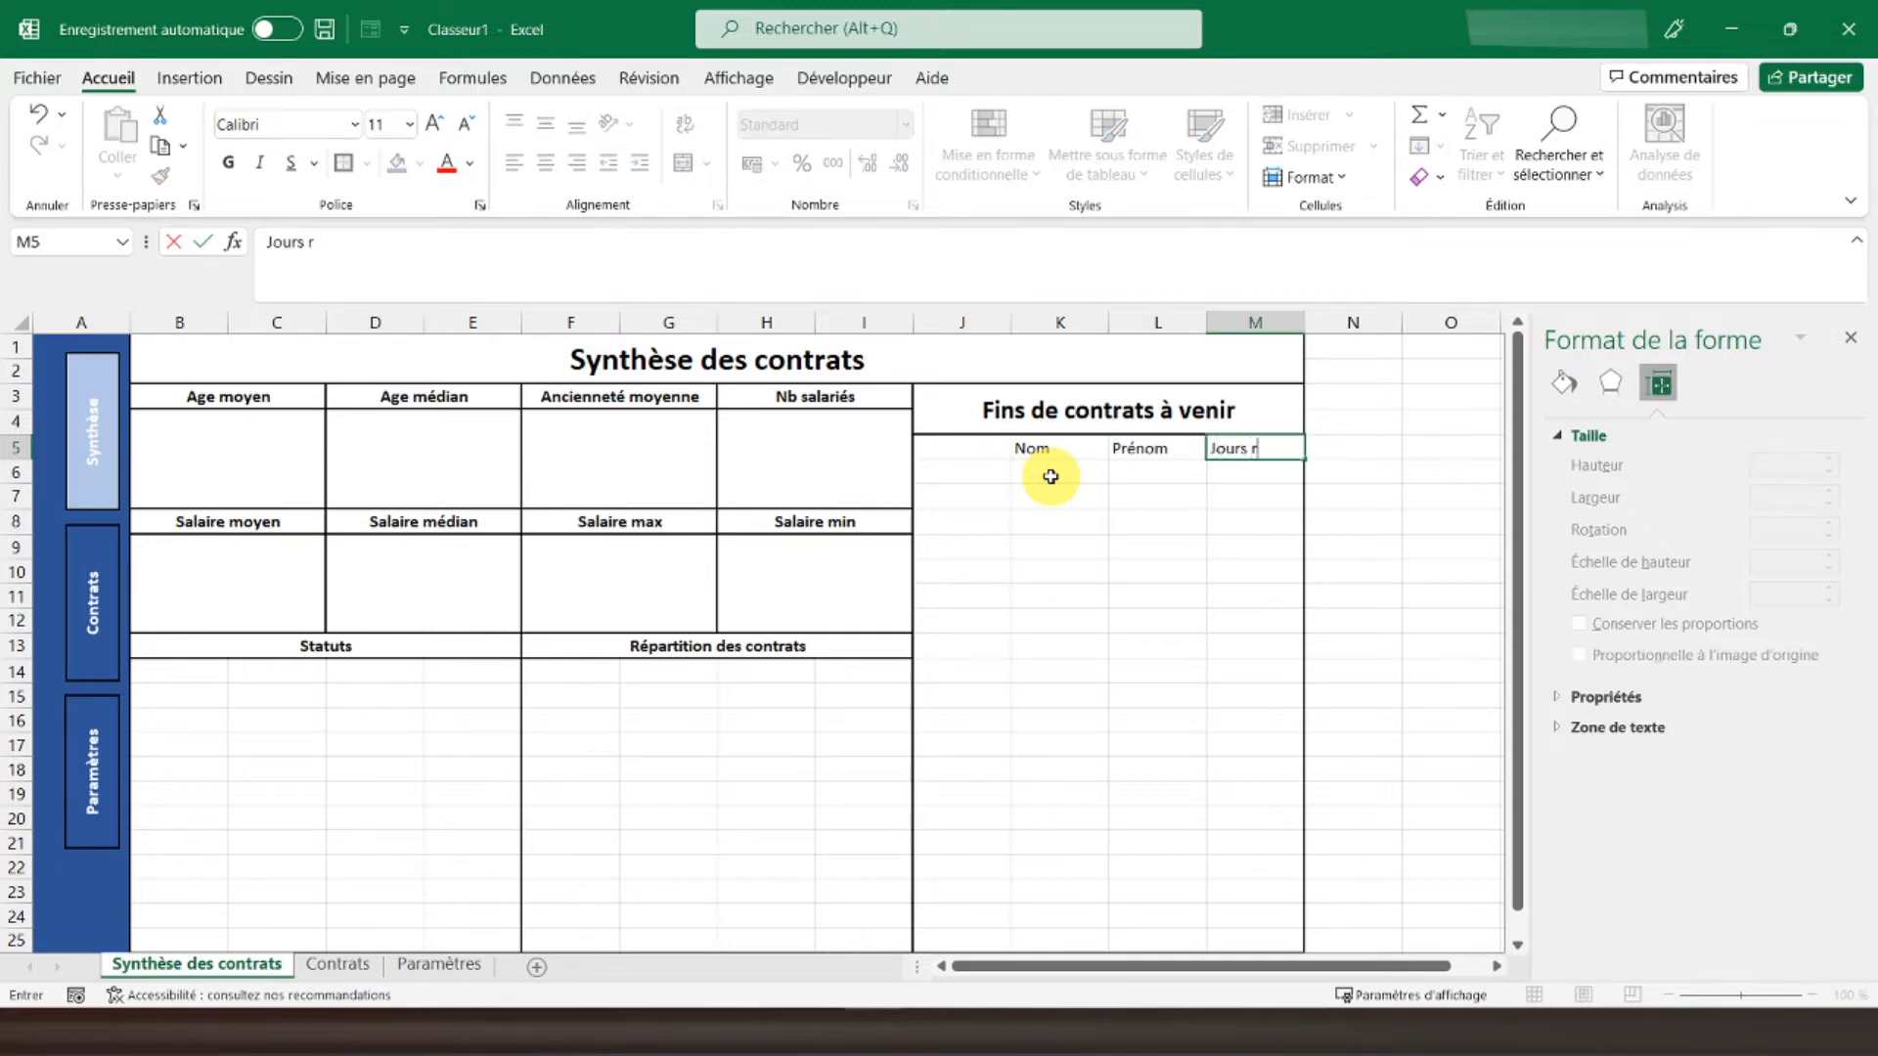
key("Return")
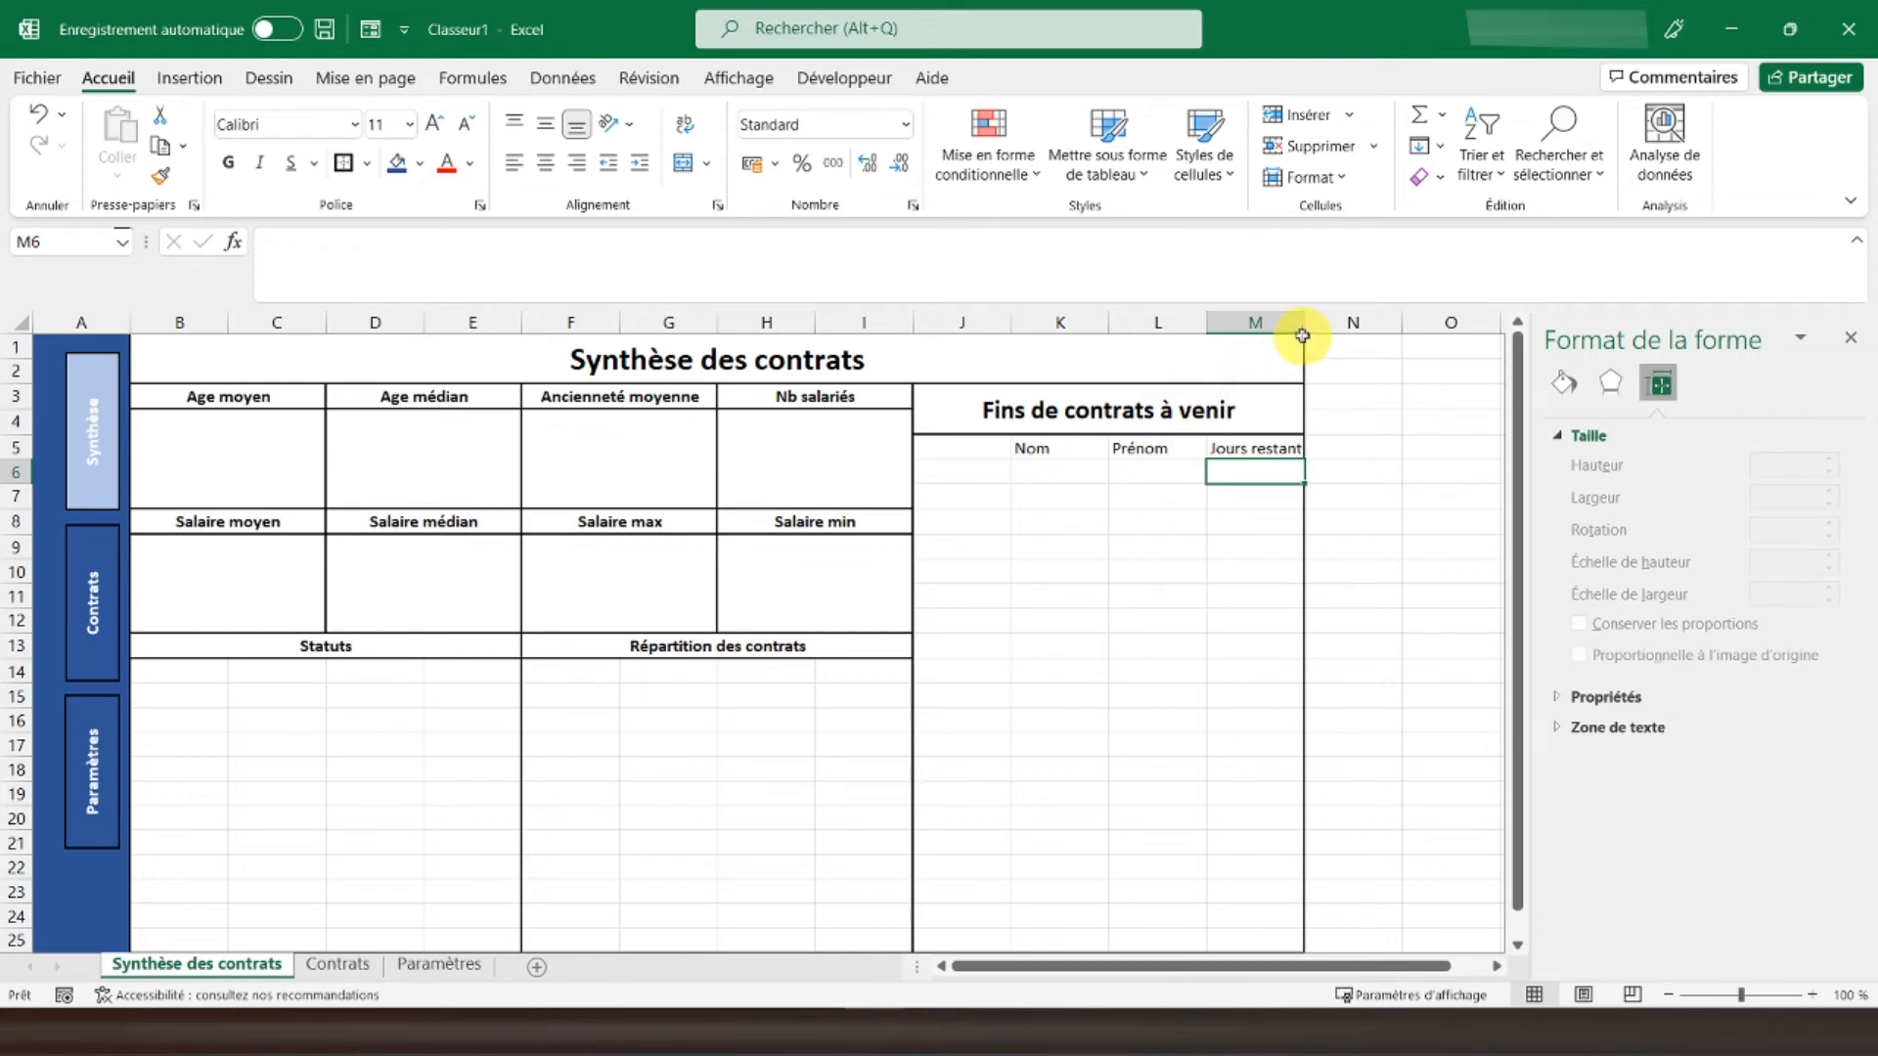
Step: Widen column M slightly and make the headings in K5:M5 bold and centred
left_click_drag(1304, 328, 1312, 323)
left_click_drag(1027, 450, 1257, 449)
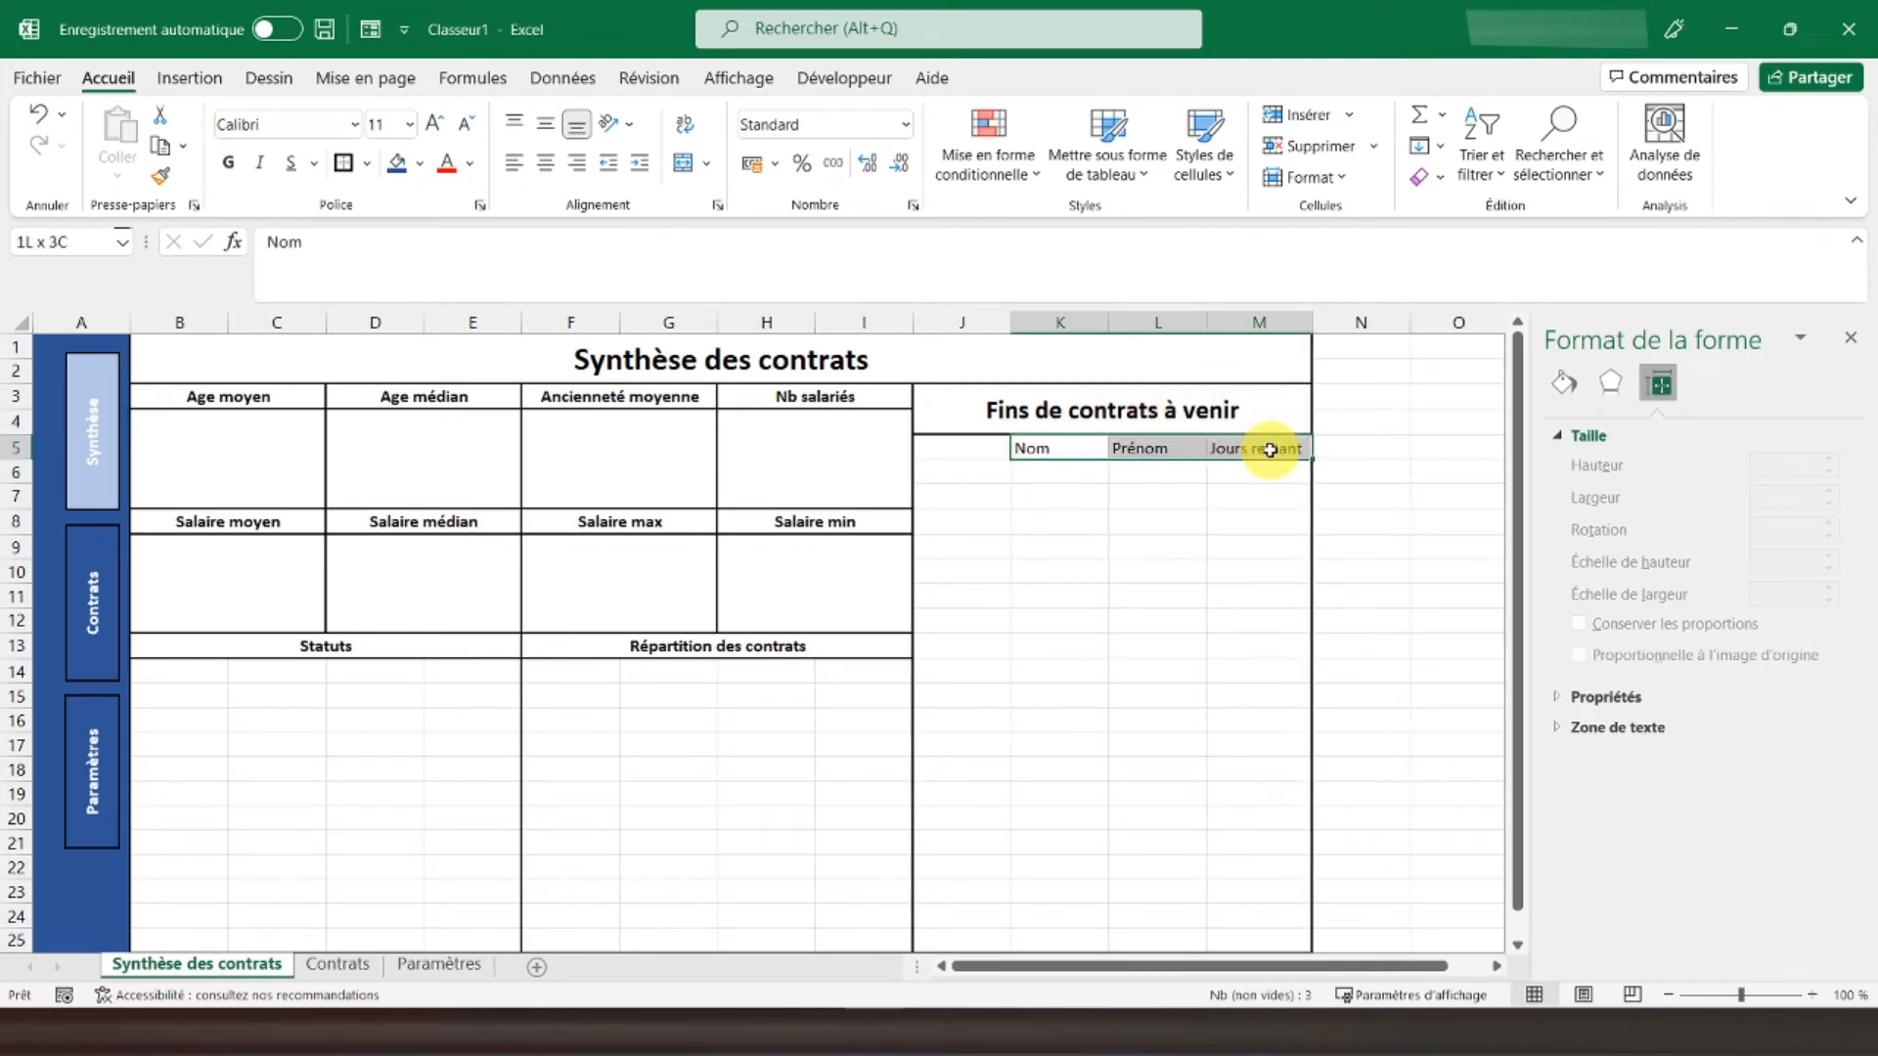
left_click(229, 162)
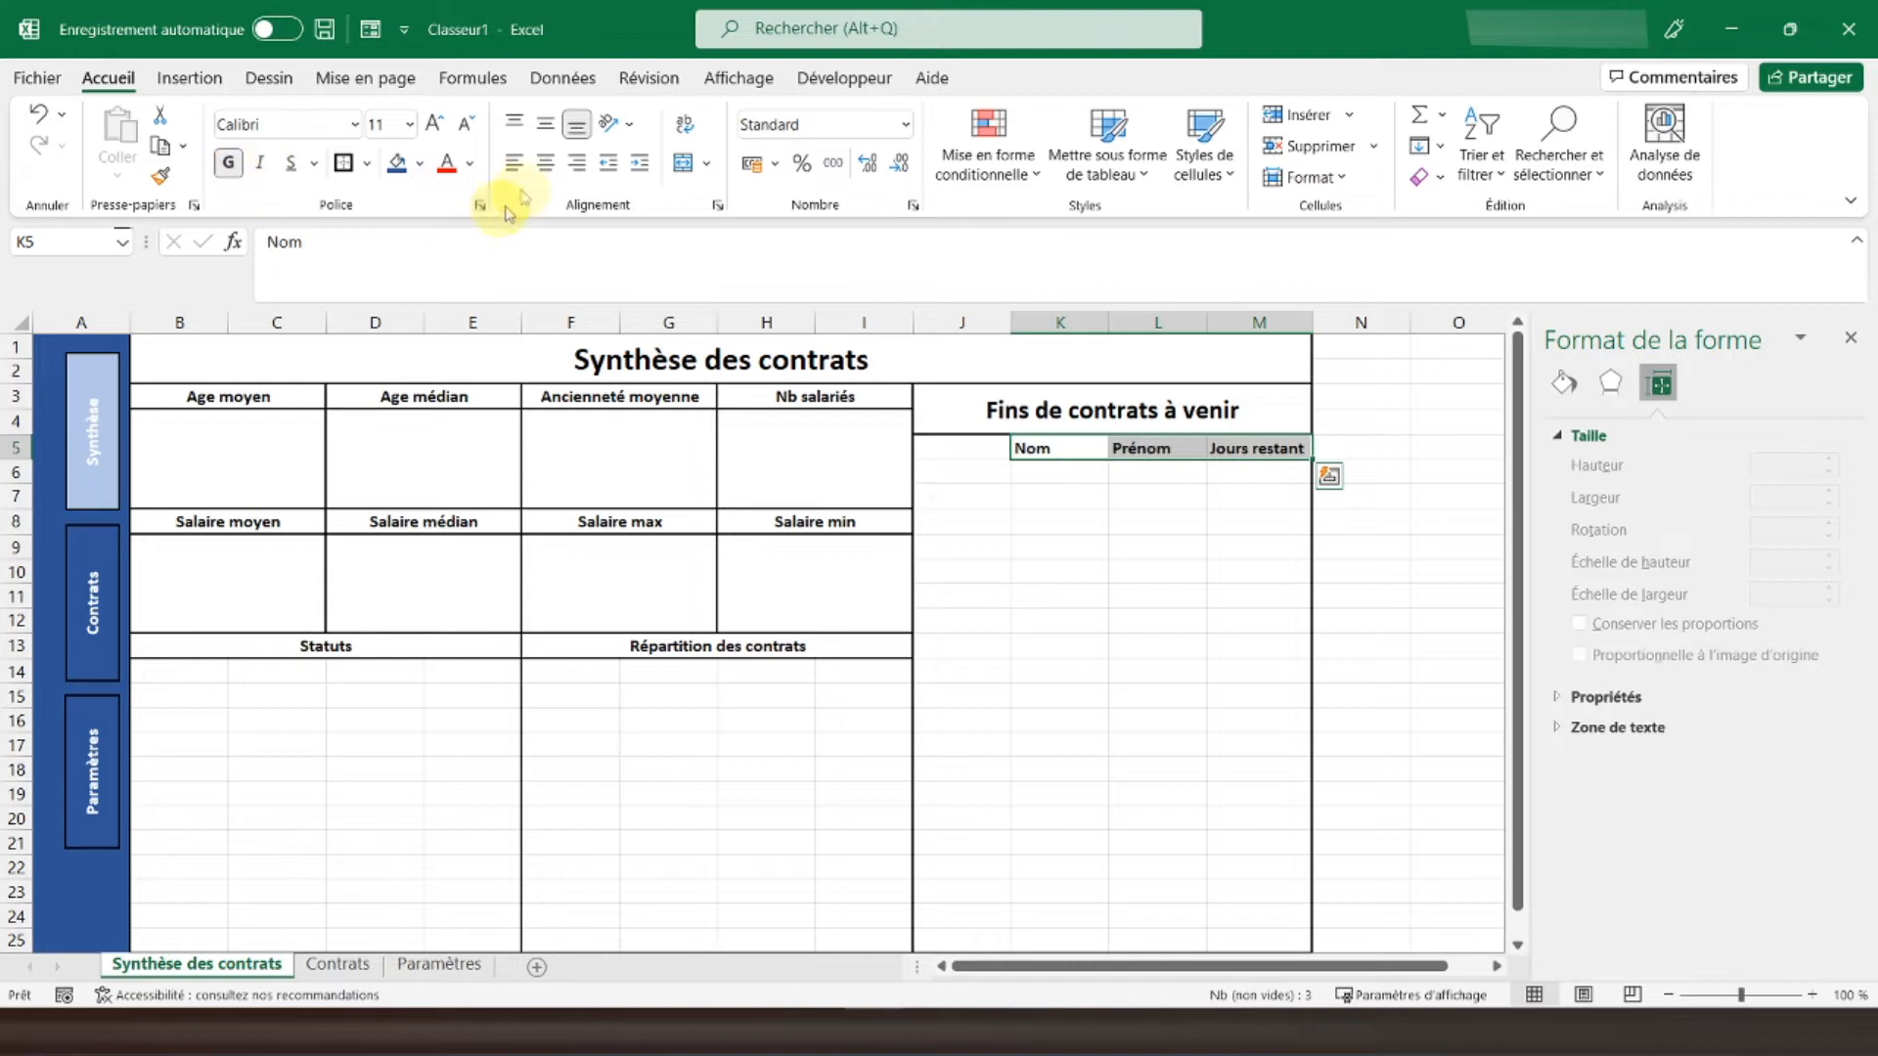
left_click(545, 162)
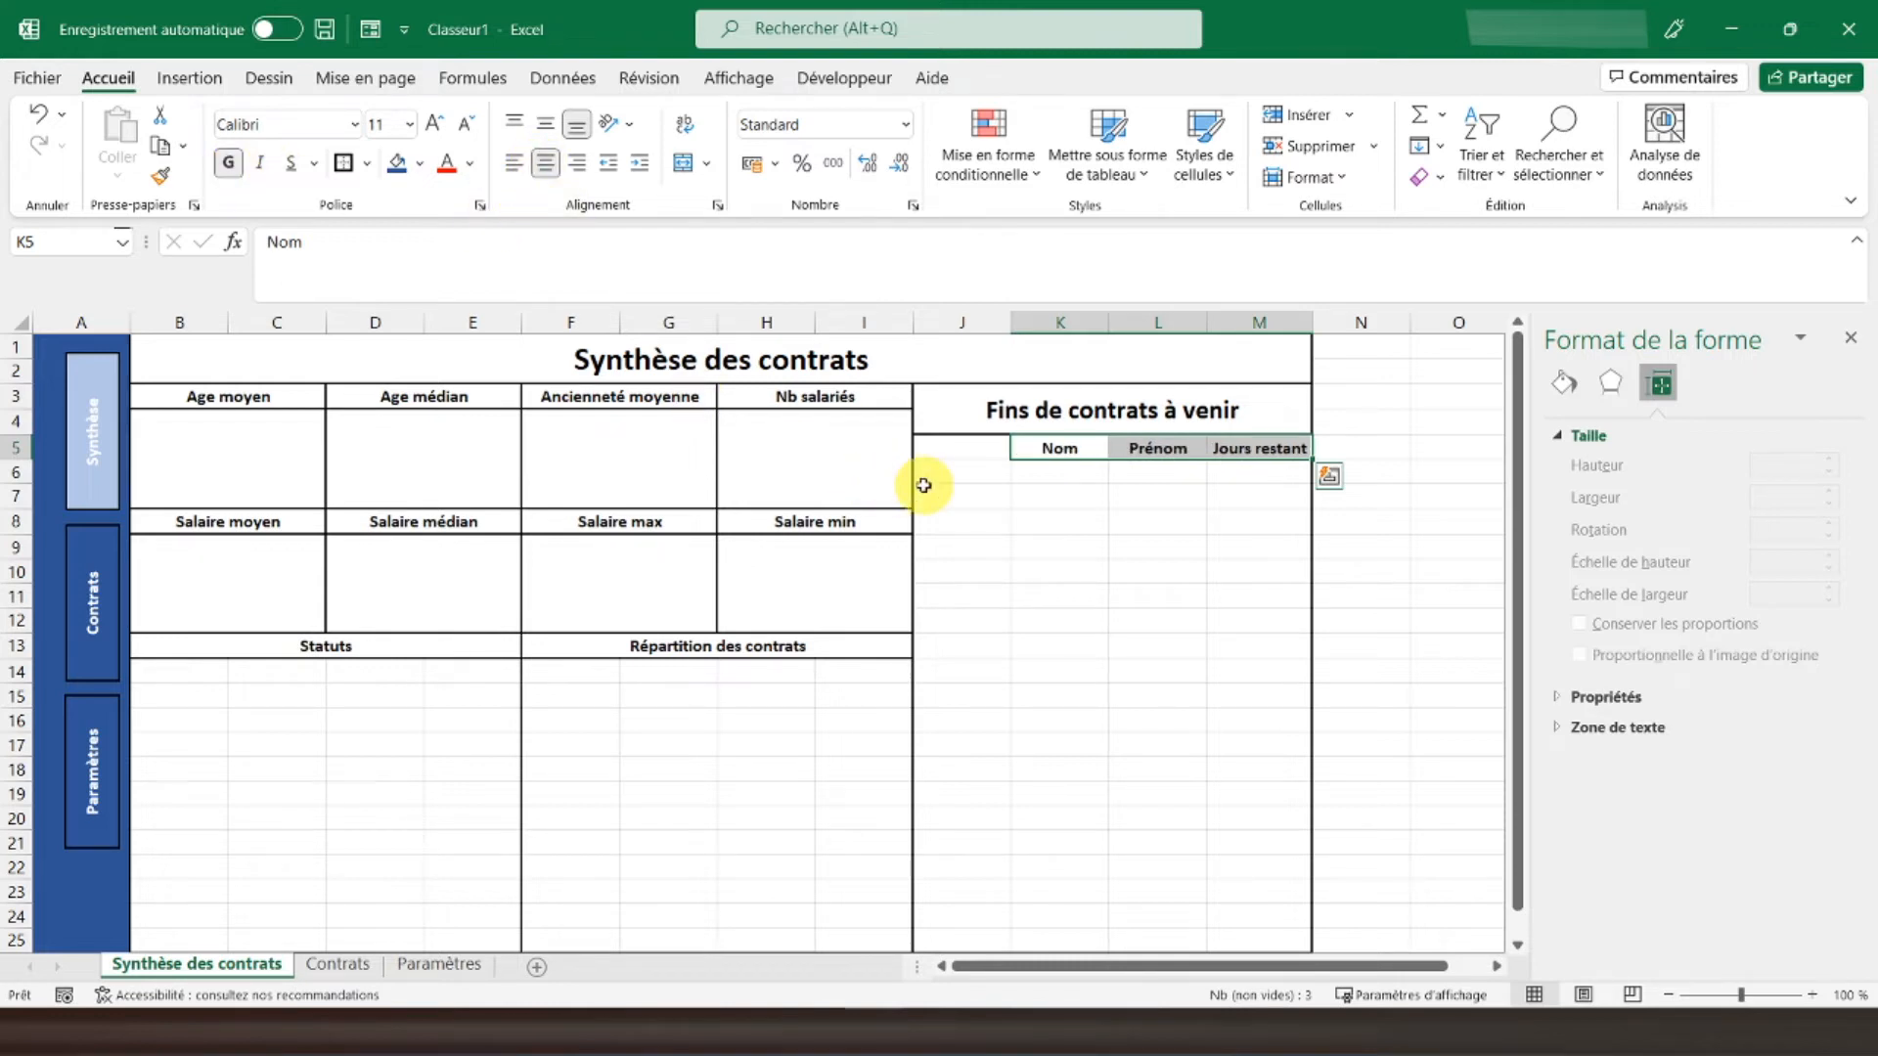
Step: Merge J6:J7, enter 1 in it and format it bold, vertically centred and at font size 14
left_click_drag(939, 482, 945, 494)
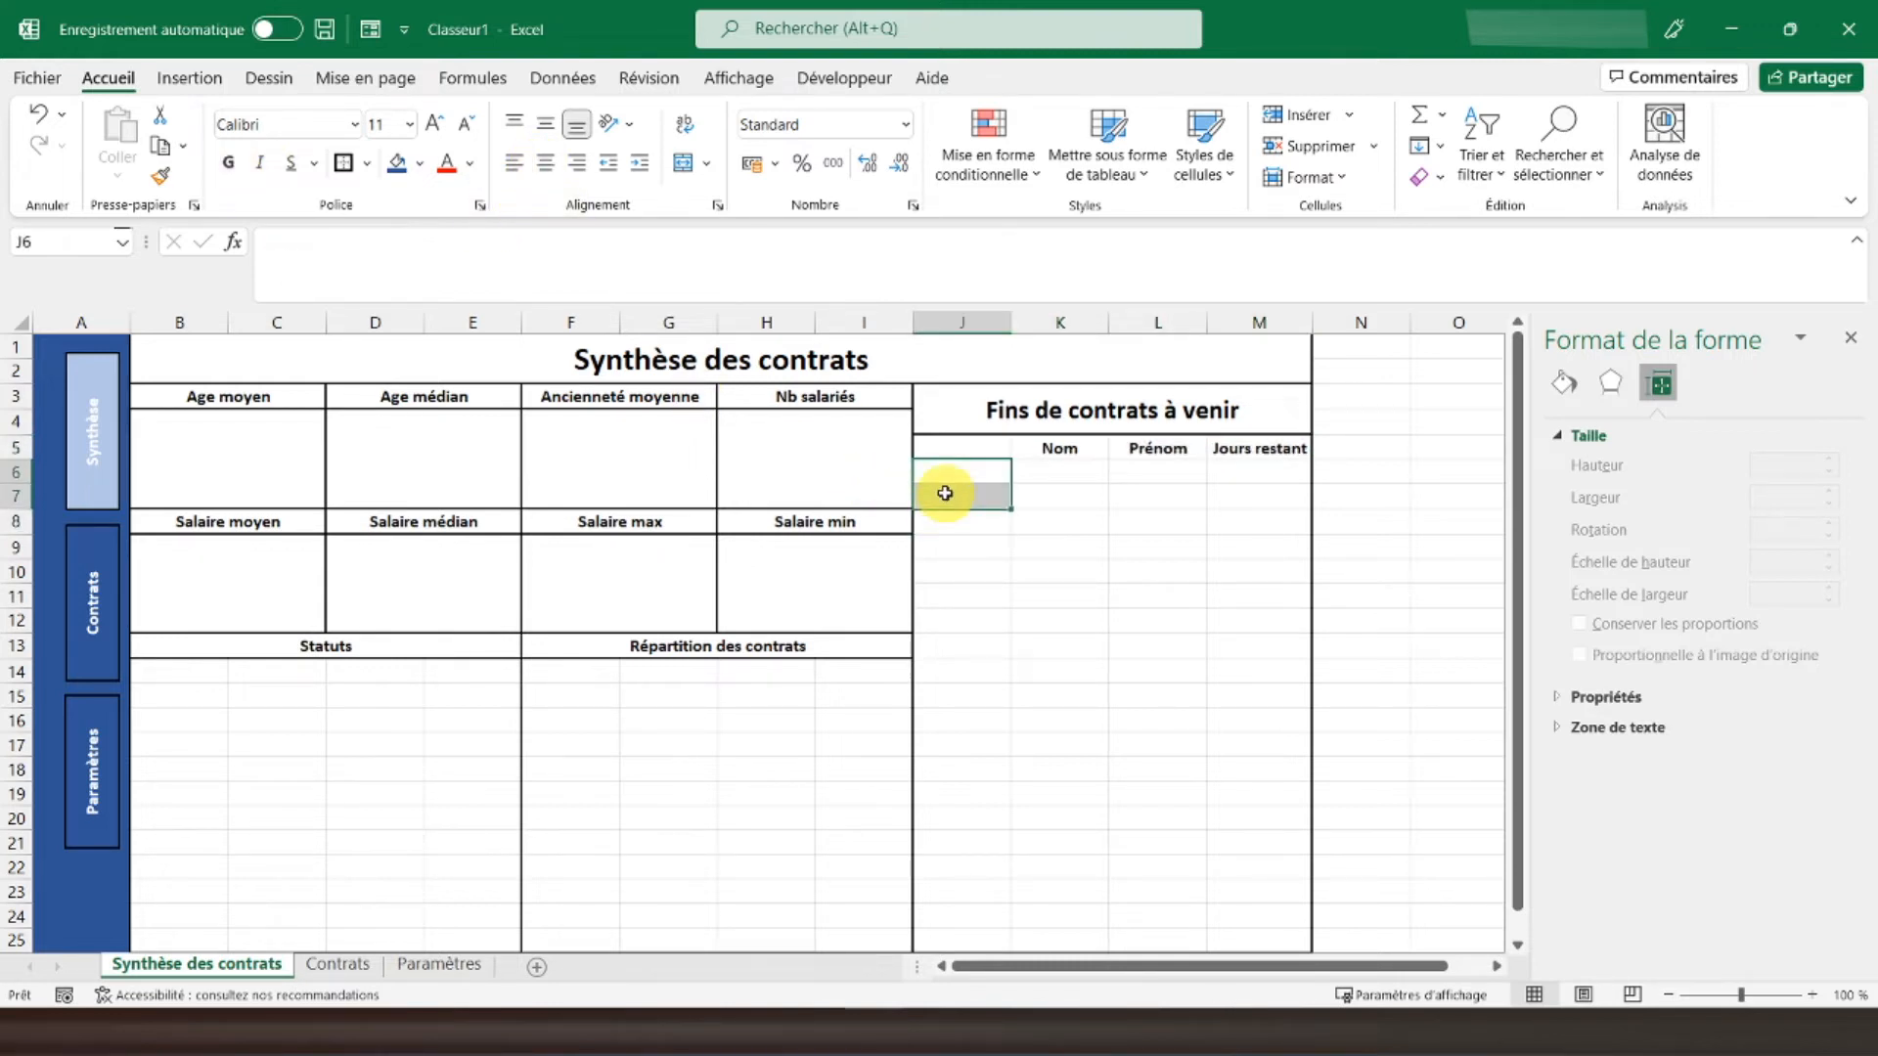
left_click(682, 166)
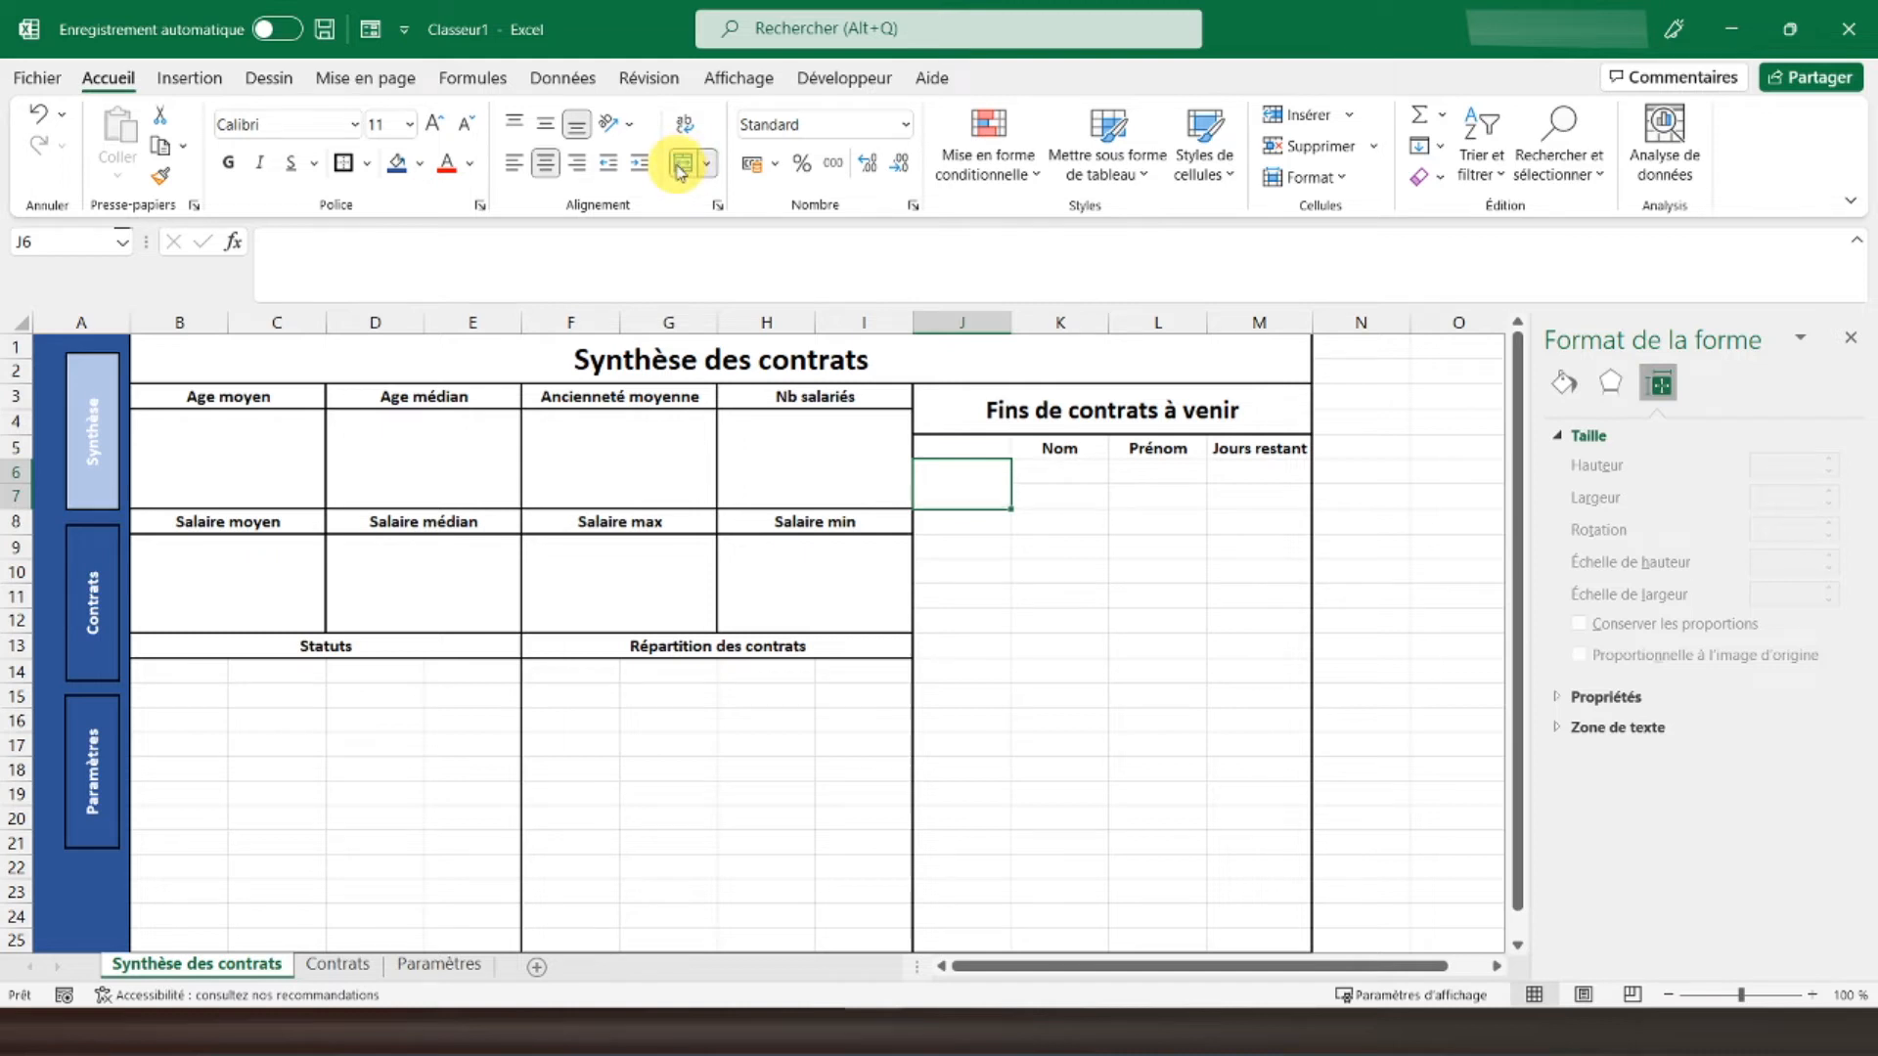
type("1")
key("Return")
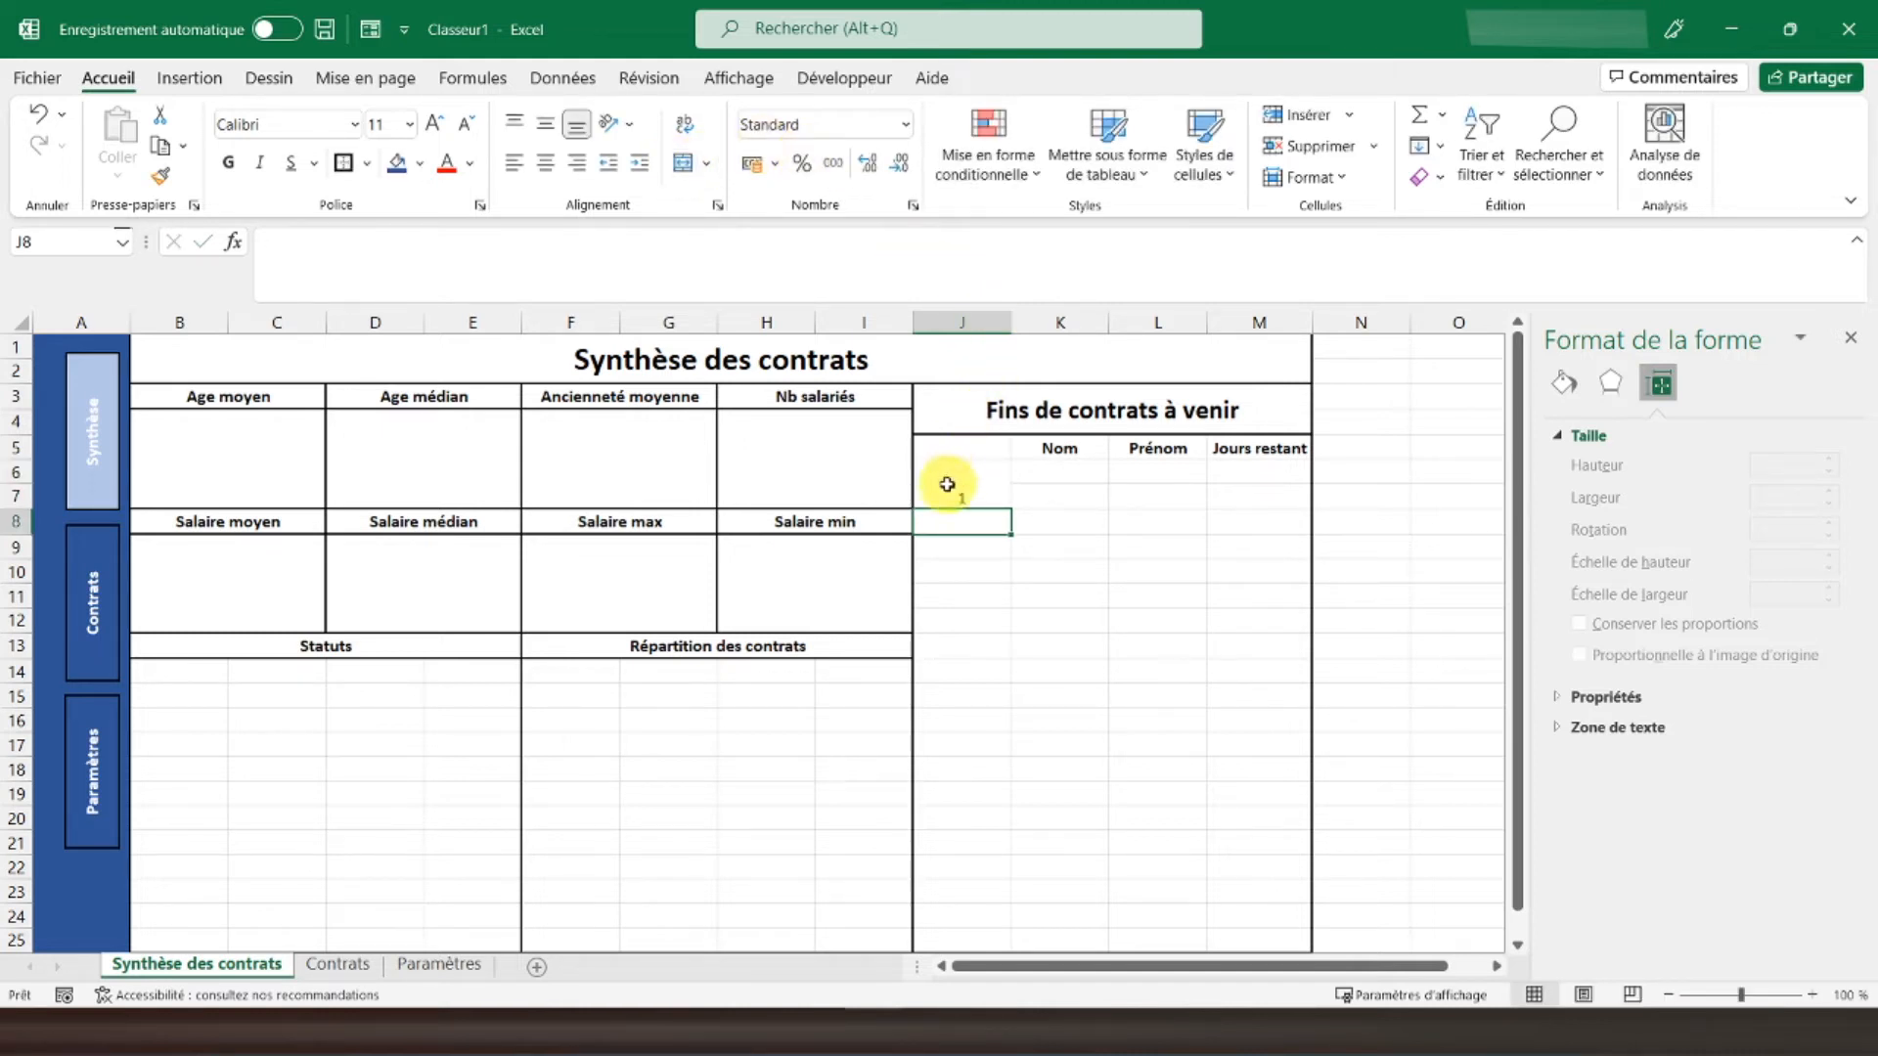
left_click(947, 484)
left_click(228, 163)
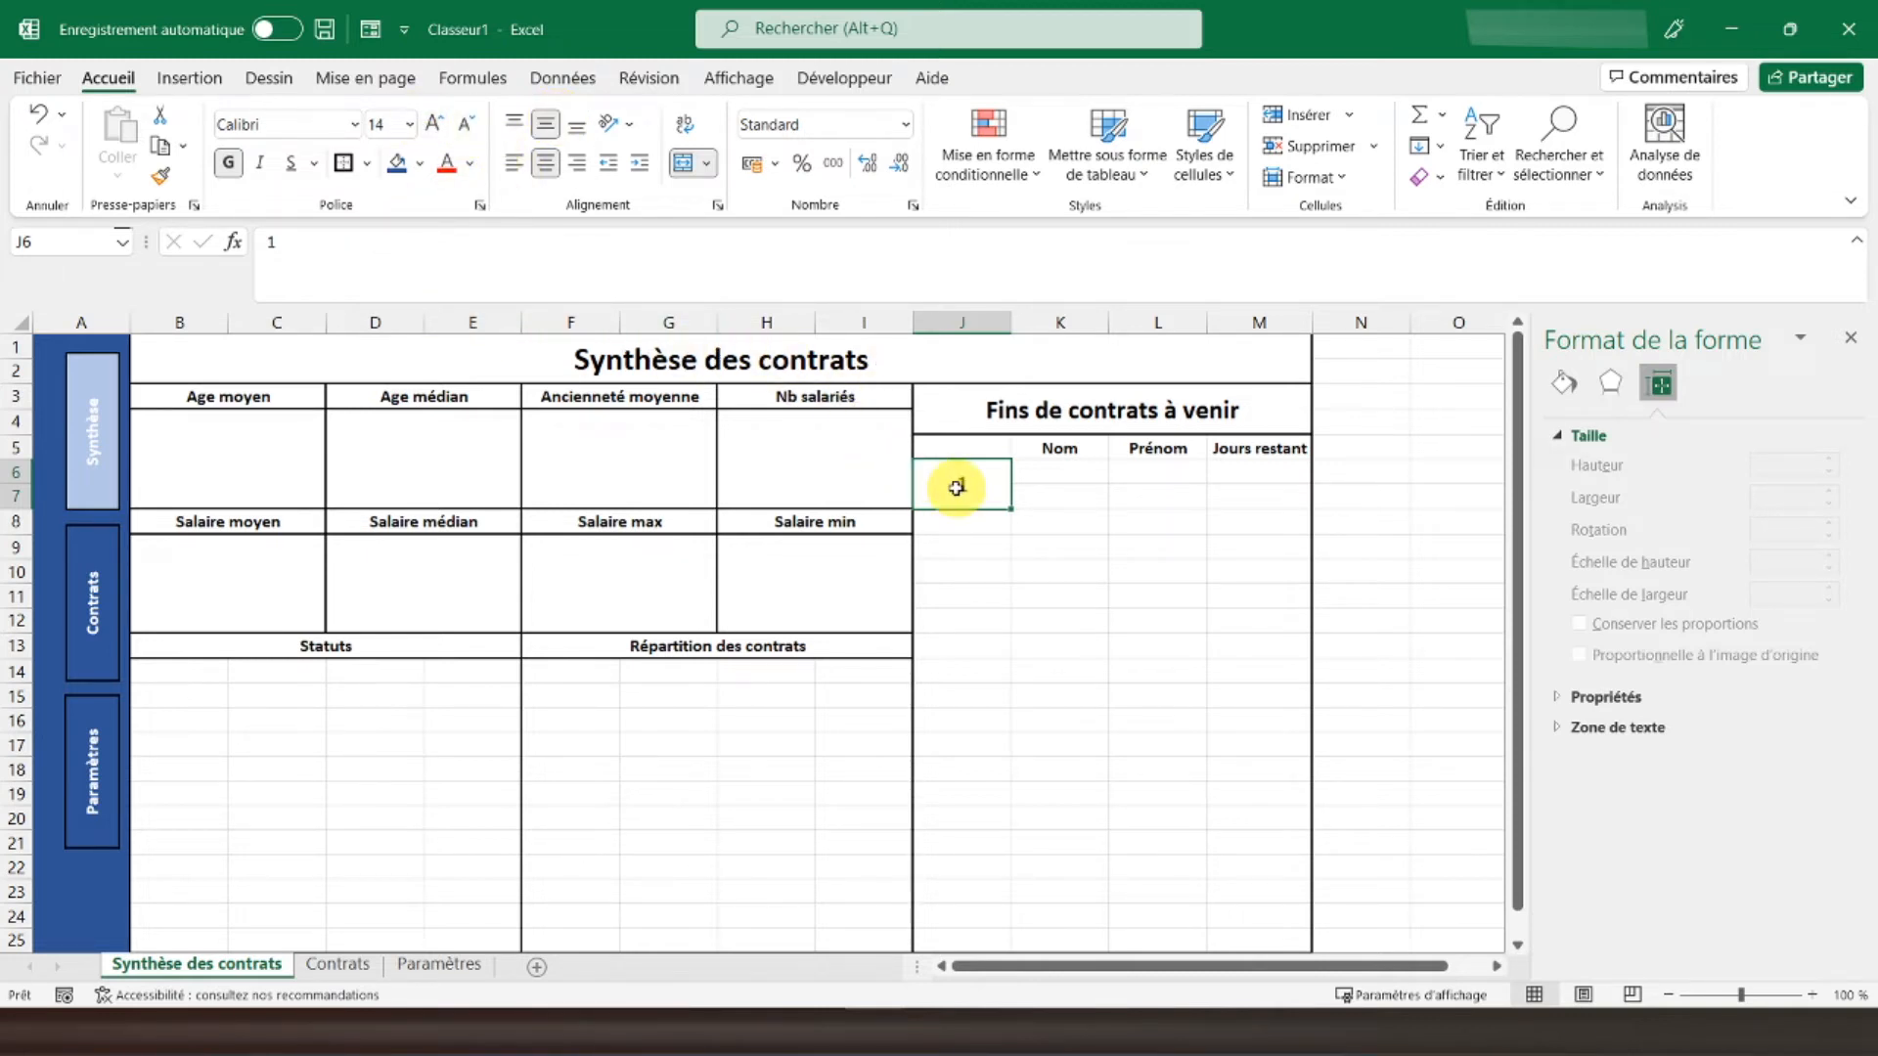
Step: Copy the merged number cell J6:J7 to the four two-row blocks directly below, from J8 to J15
key("ctrl+c")
left_click(955, 523)
key("ctrl+v")
left_click(956, 572)
key("ctrl+v")
left_click(964, 626)
key("ctrl+v")
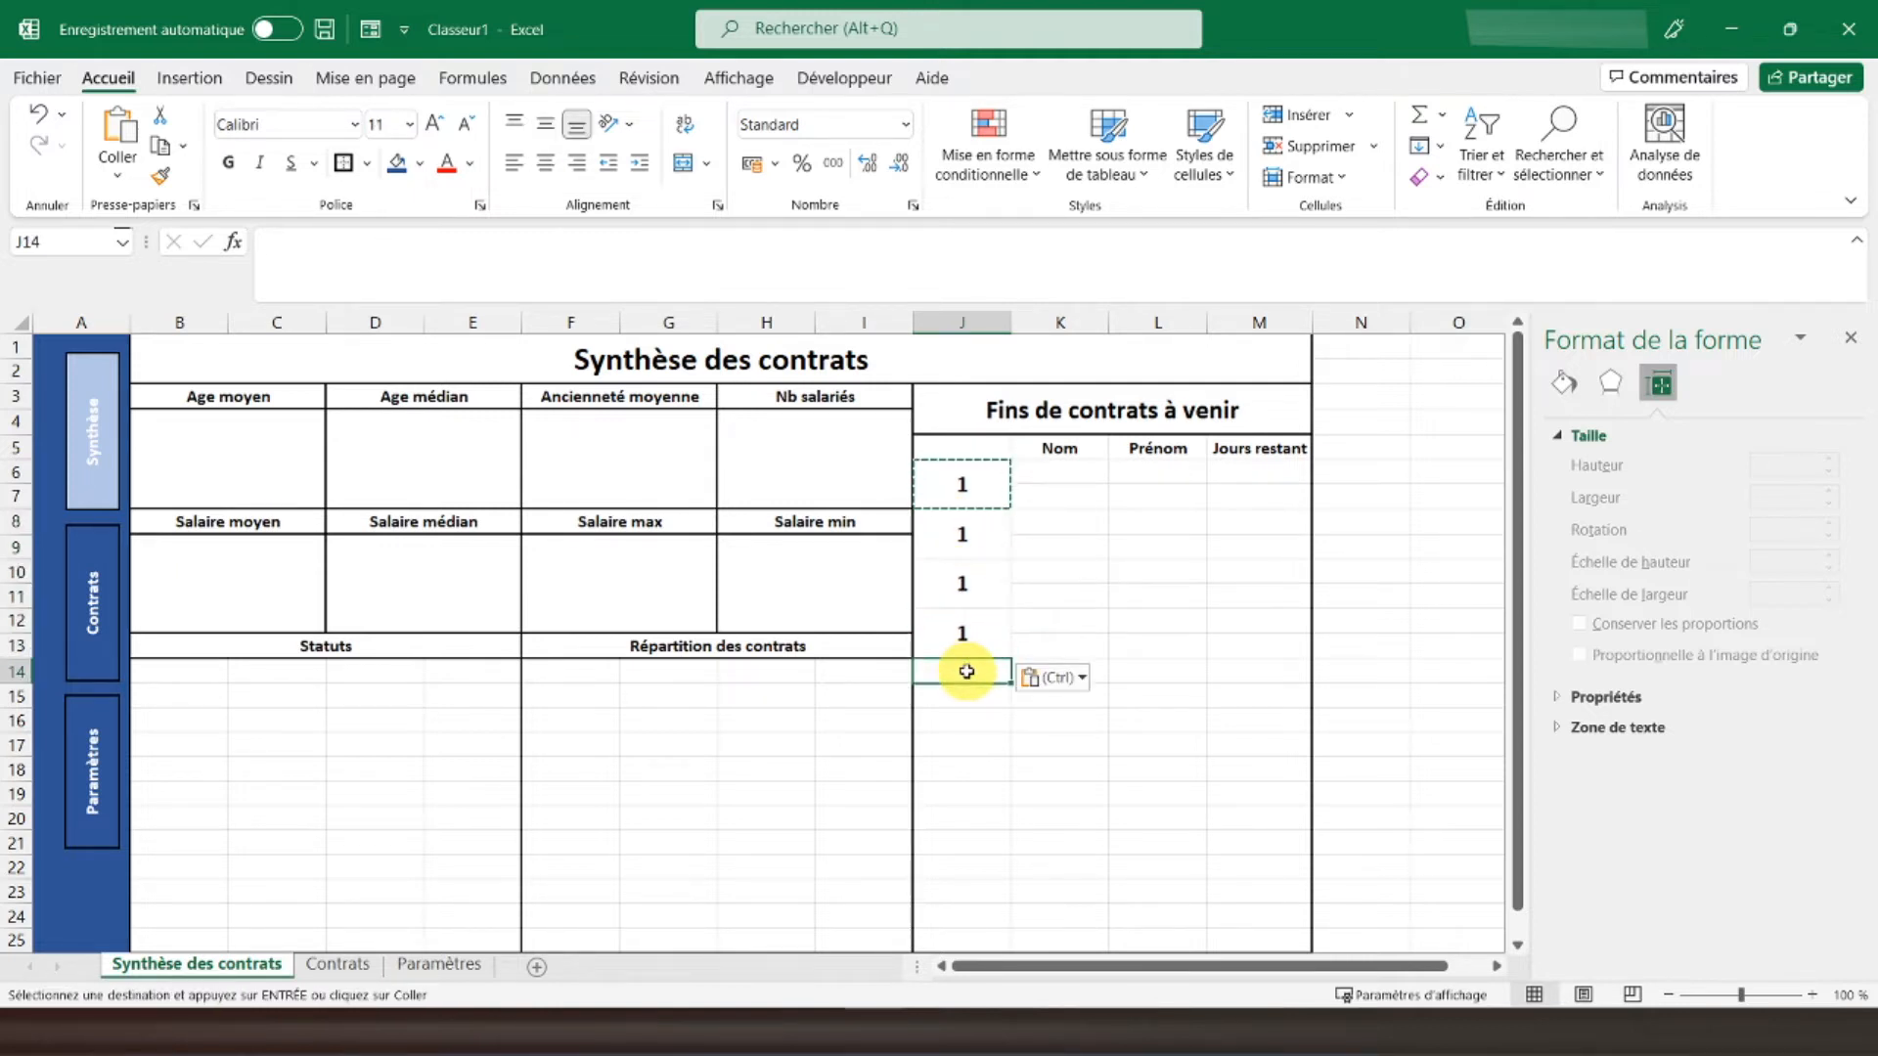
left_click(968, 671)
key("ctrl+v")
Step: Extend the merged number cells to row 25 by copying J8:J15 to J16 and J22:J23 to J24
left_click_drag(968, 537, 956, 683)
key("ctrl+c")
left_click(965, 717)
key("ctrl+v")
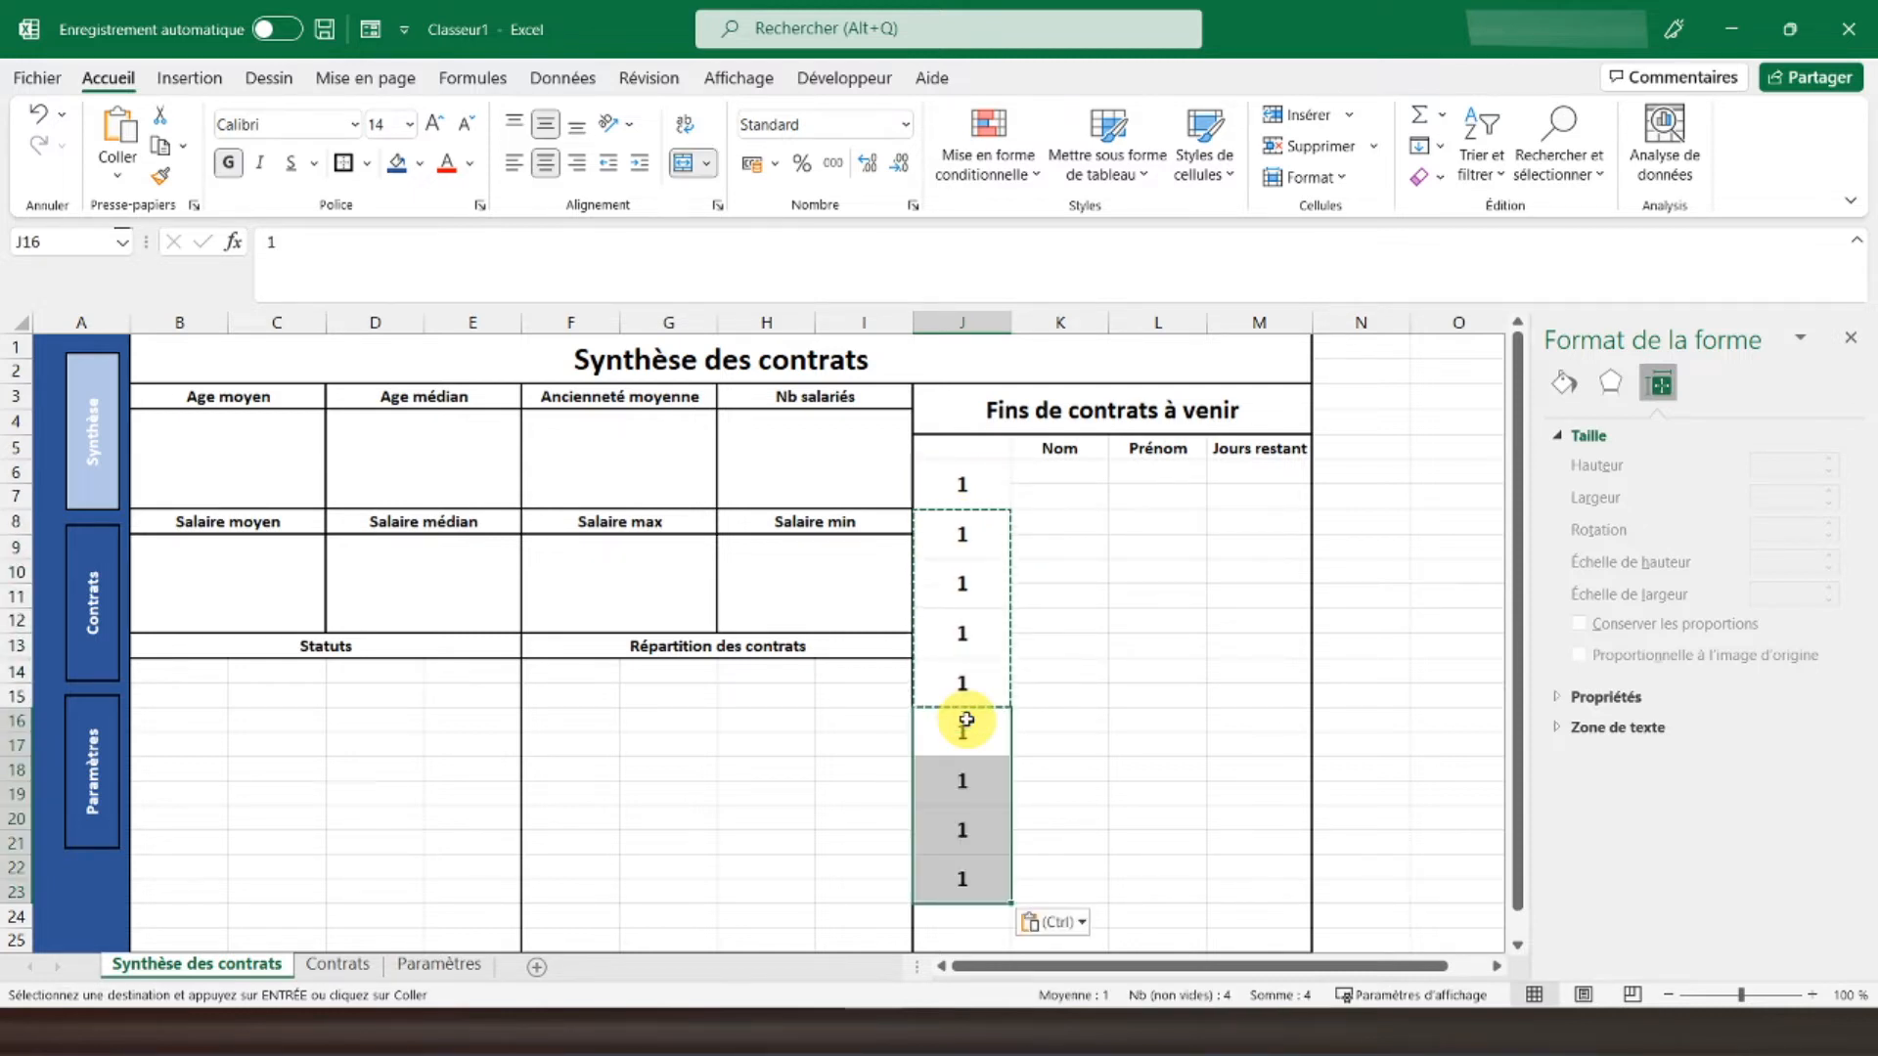
scroll(966, 719, "down", 1)
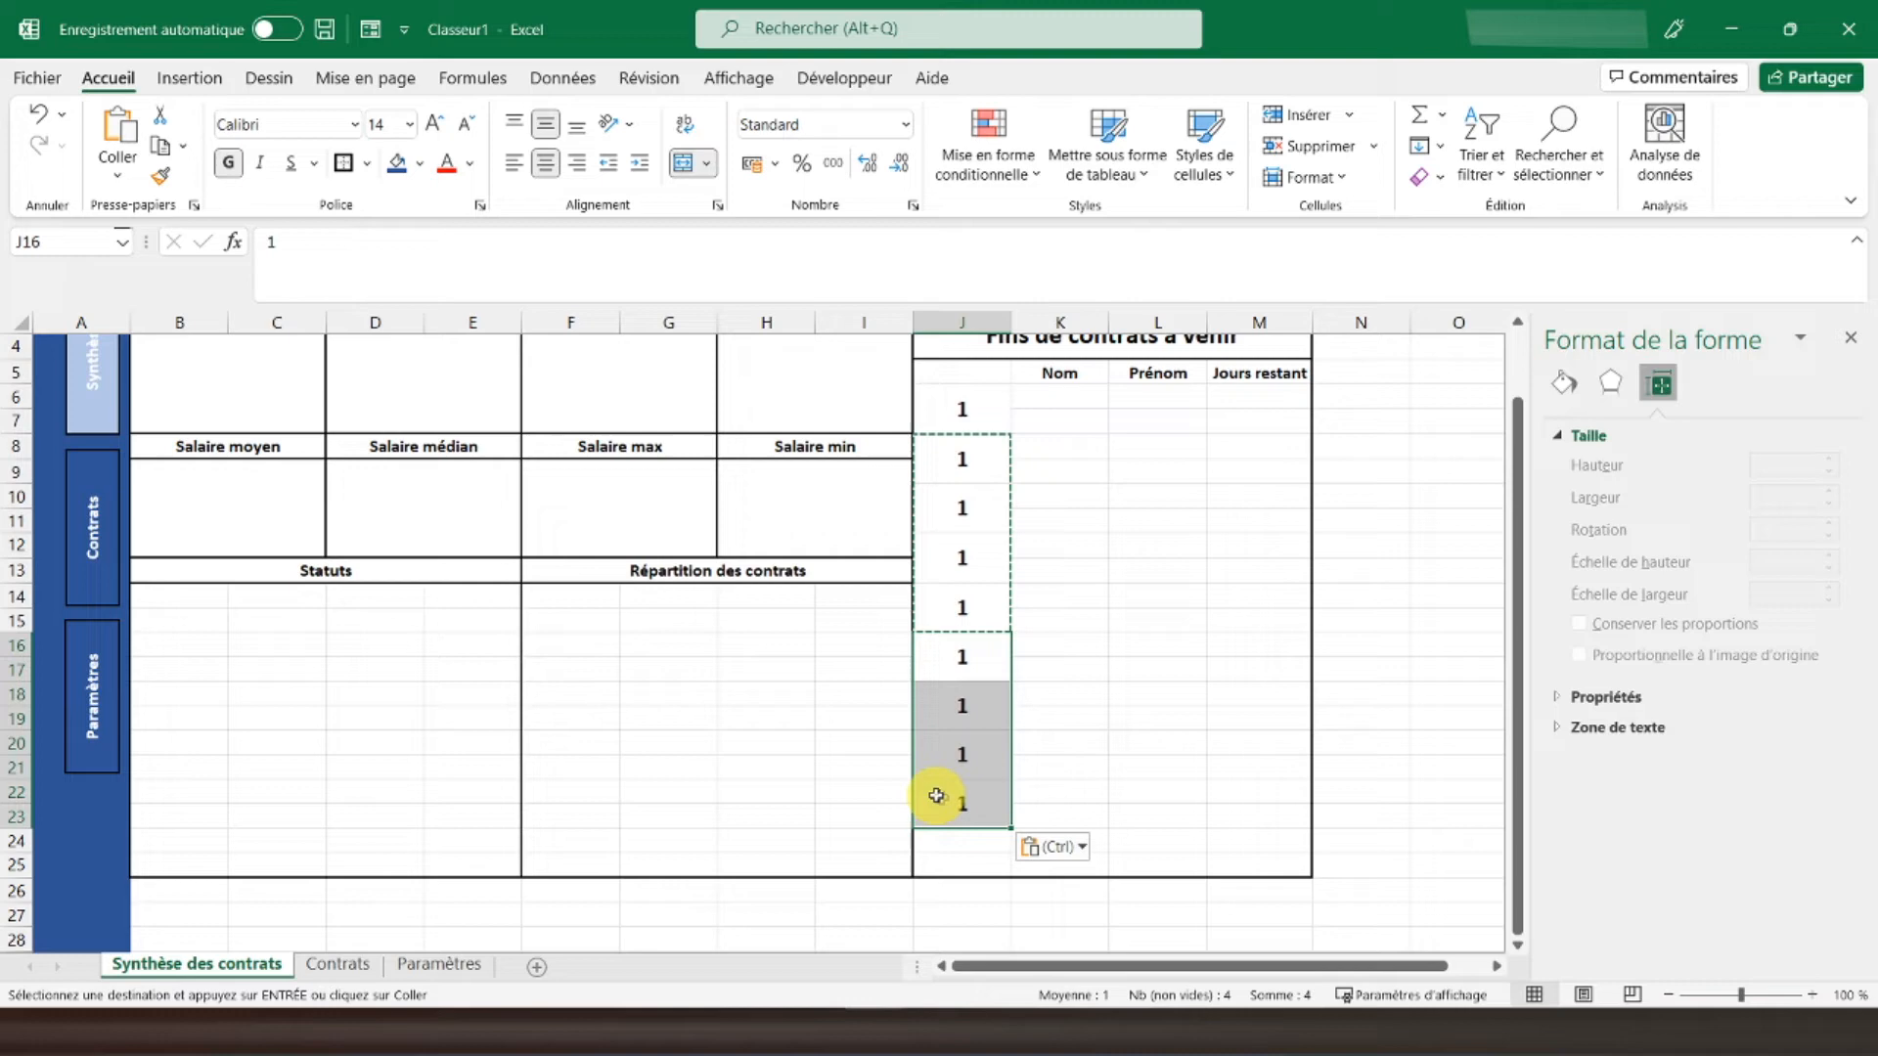
left_click(953, 802)
key("ctrl+c")
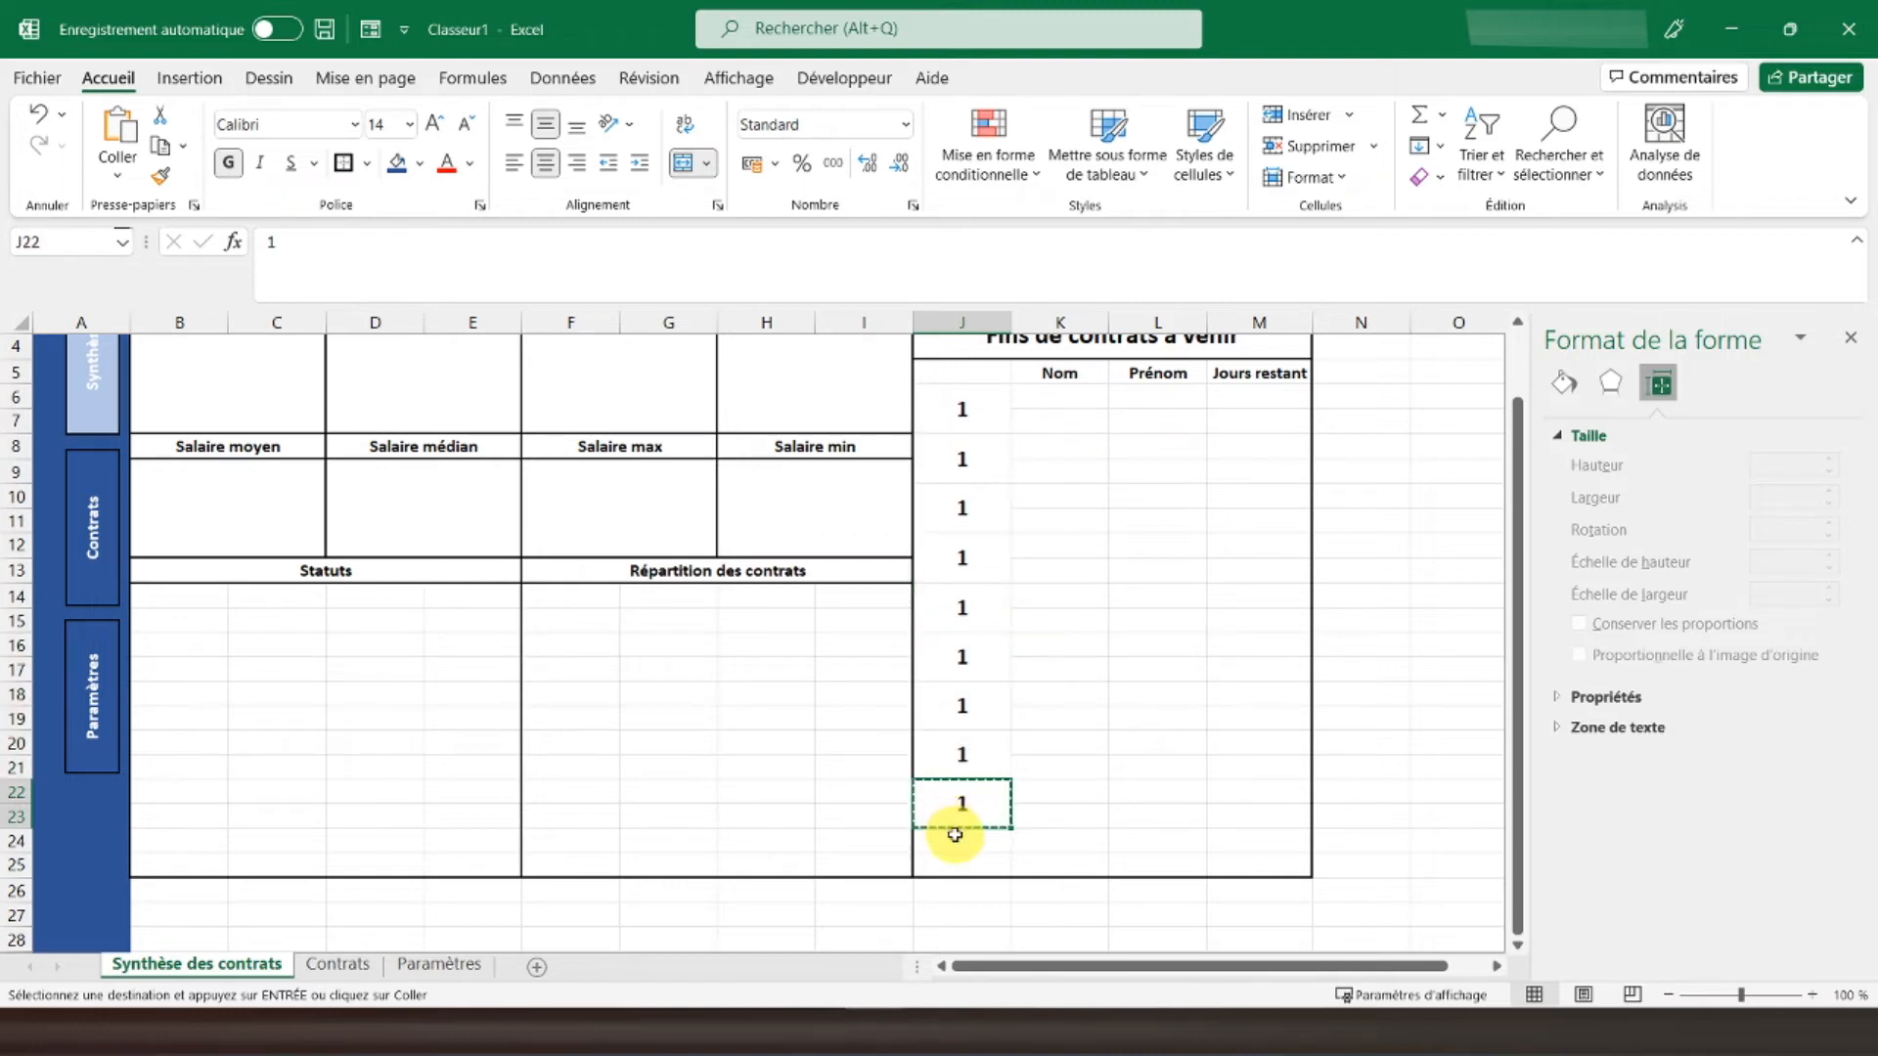
left_click(964, 837)
key("ctrl+v")
left_click(1133, 772)
scroll(1113, 654, "up", 1)
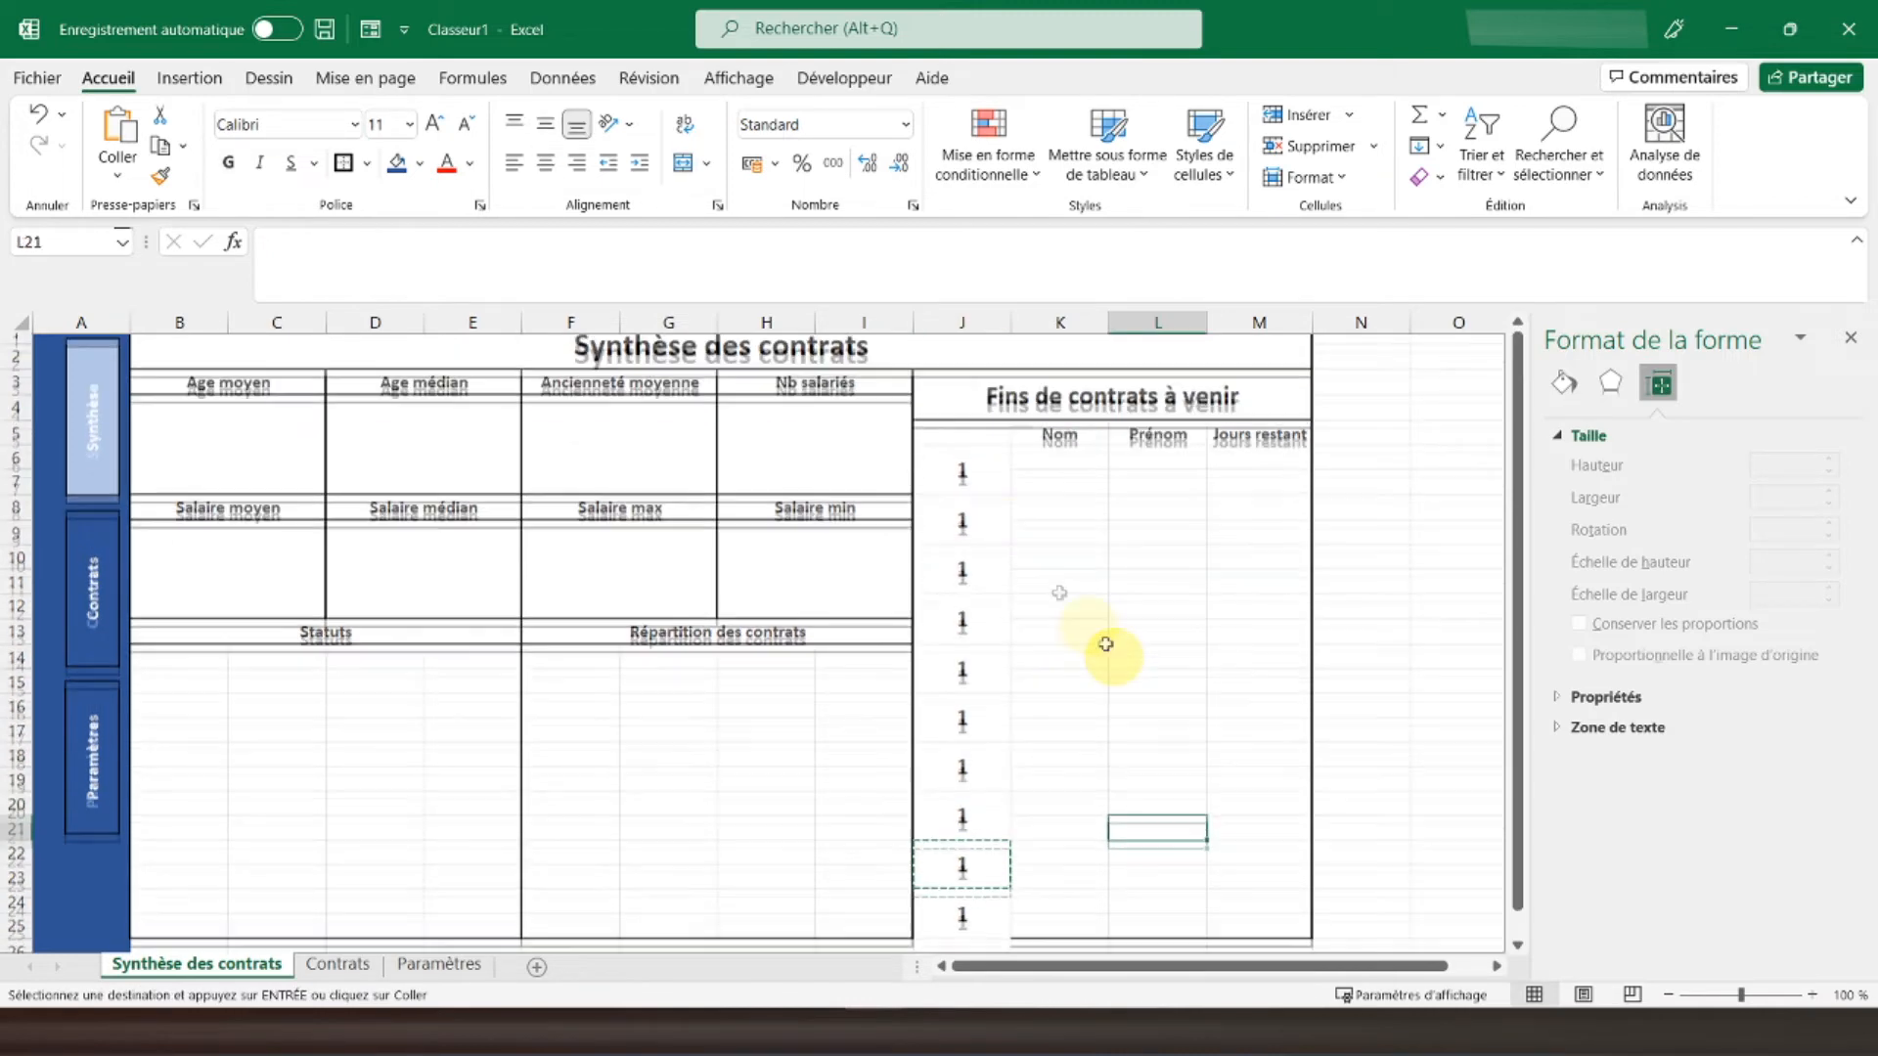
Step: Reapply the outside border around the whole upcoming contract ends list, J5:M25
left_click_drag(949, 449, 1229, 918)
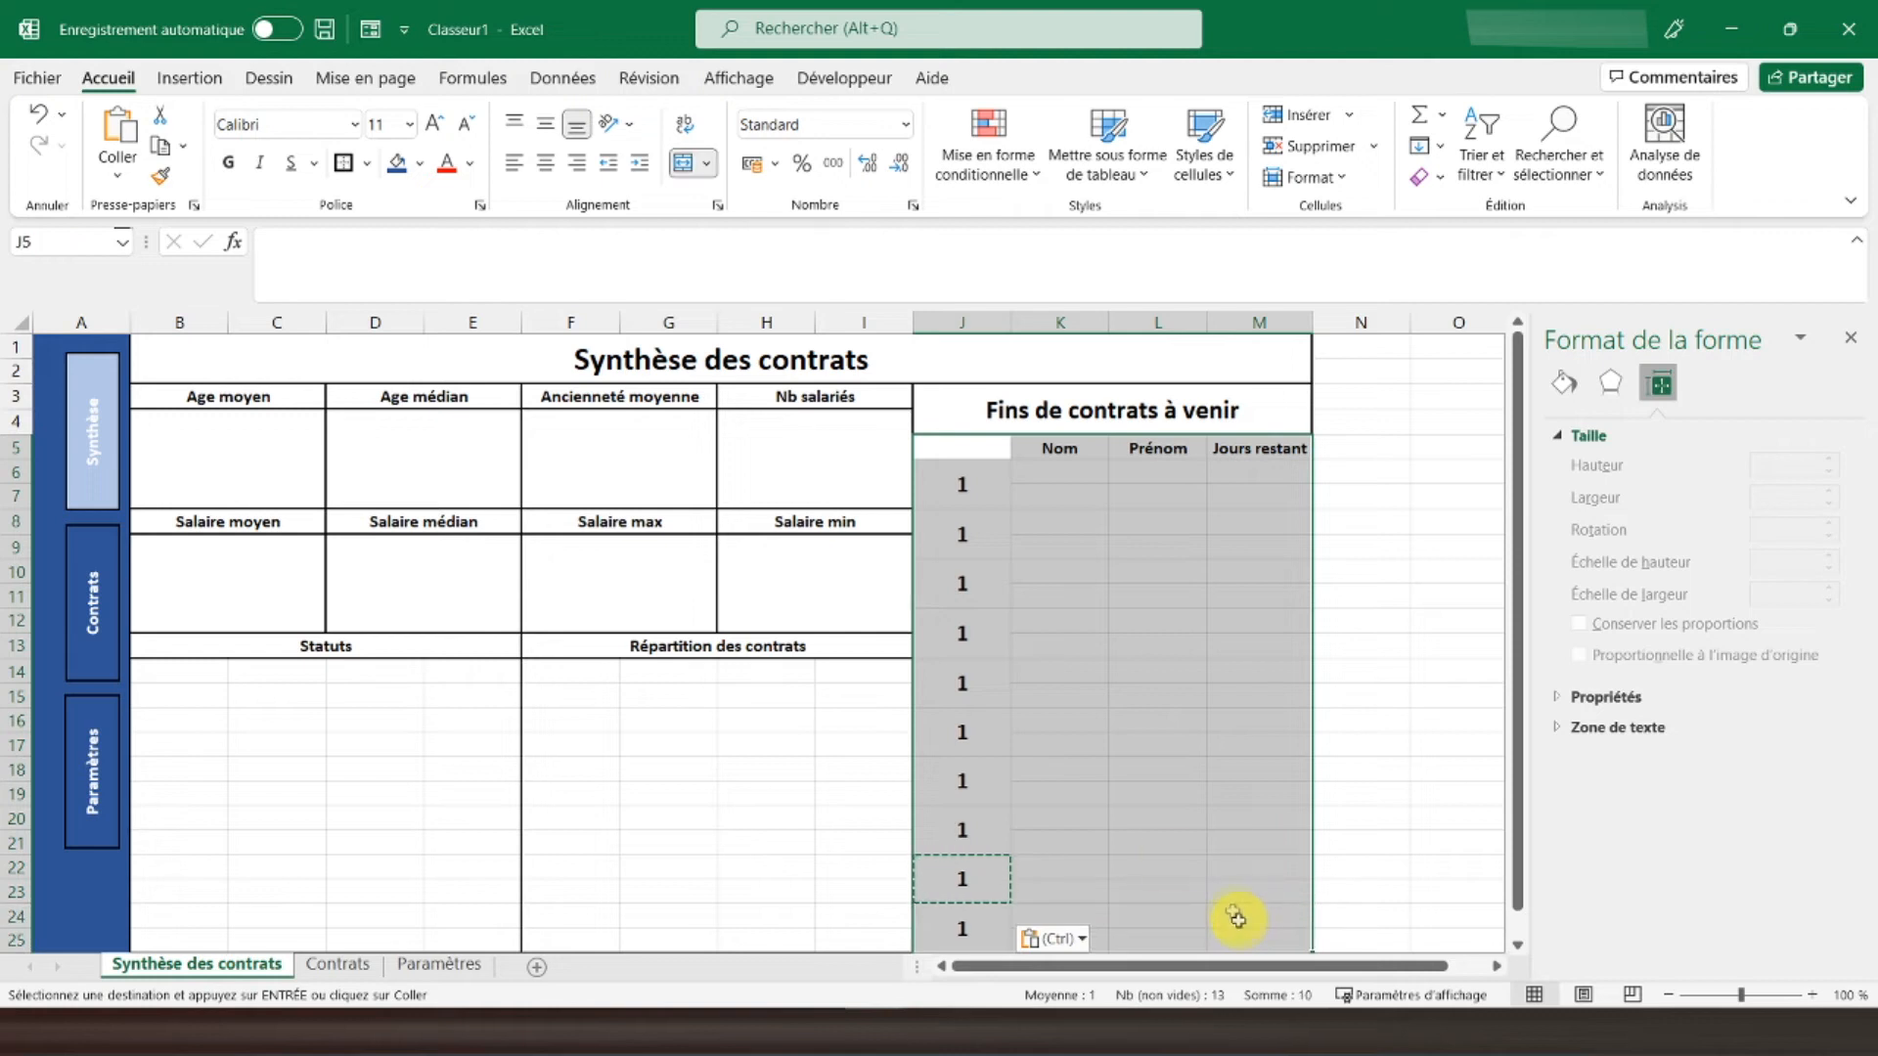
left_click(343, 161)
left_click(974, 523)
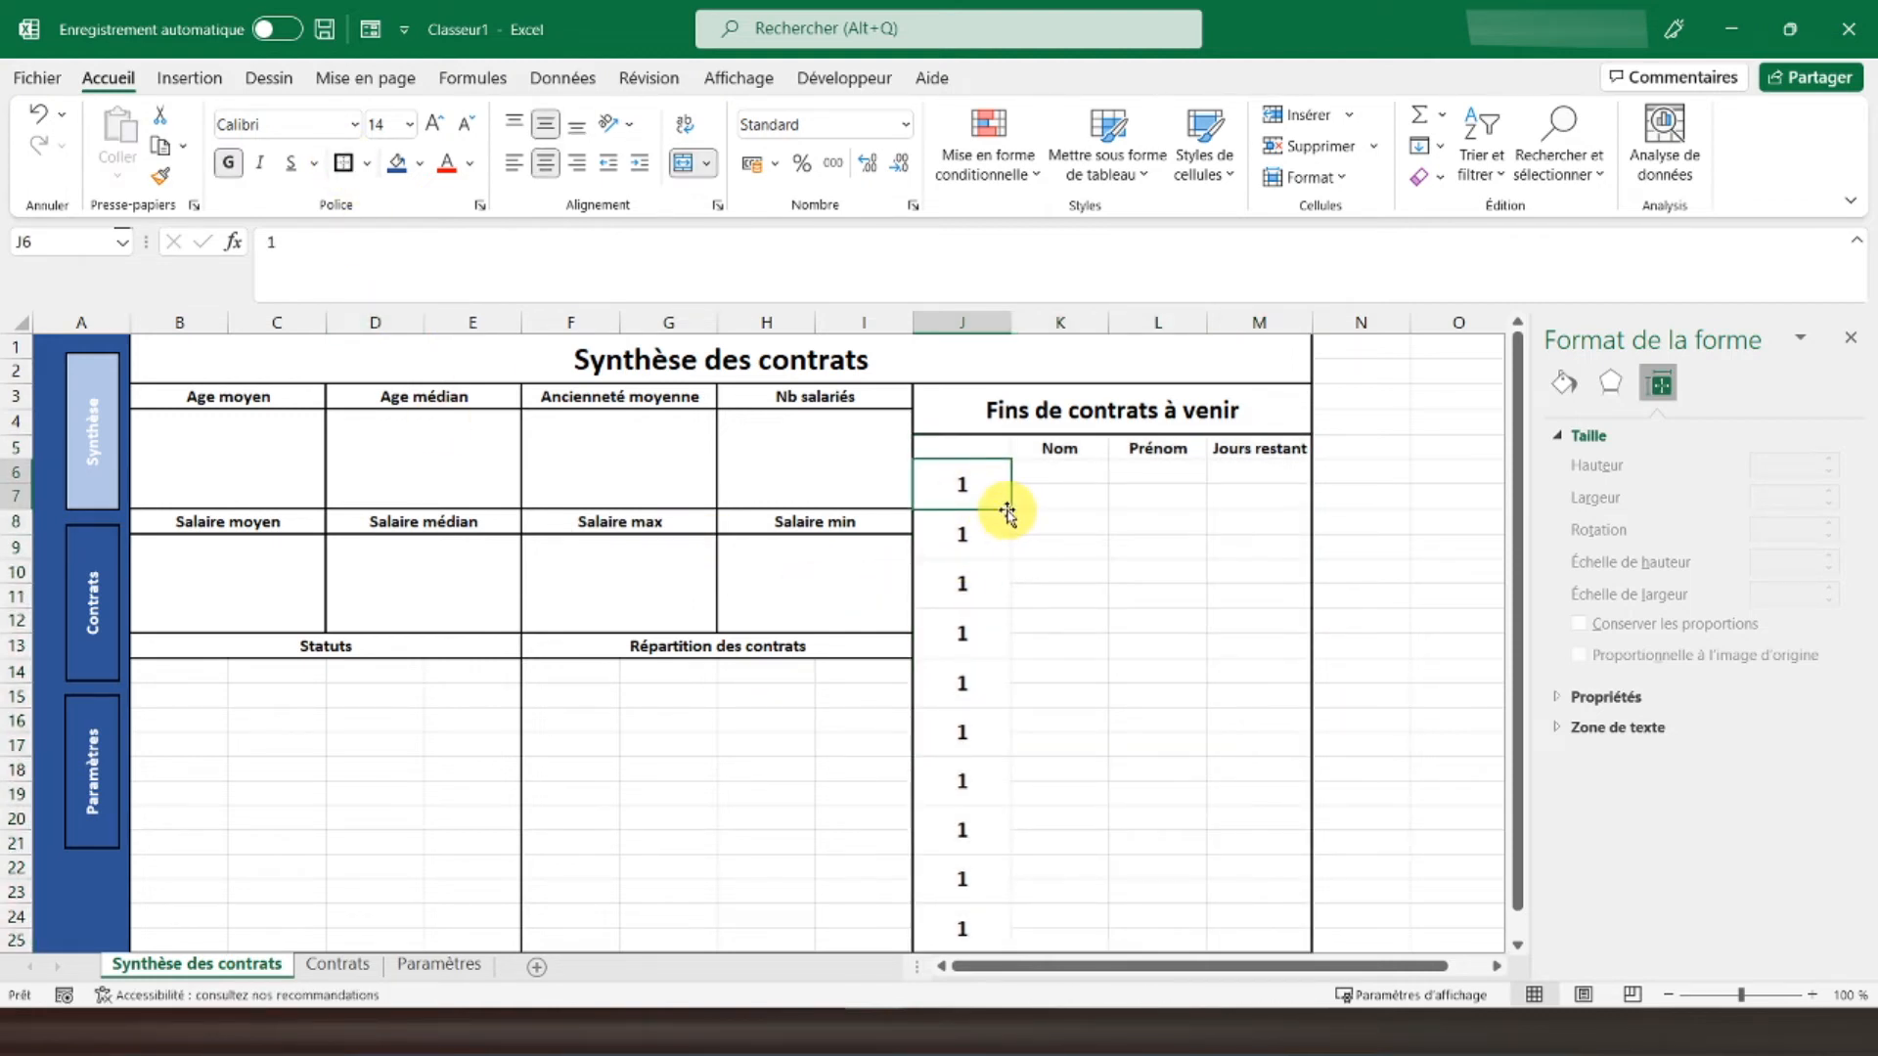
Step: Number the ten merged blocks of the upcoming contract ends list from 1 to 10 in column J
left_click_drag(1008, 510, 989, 883)
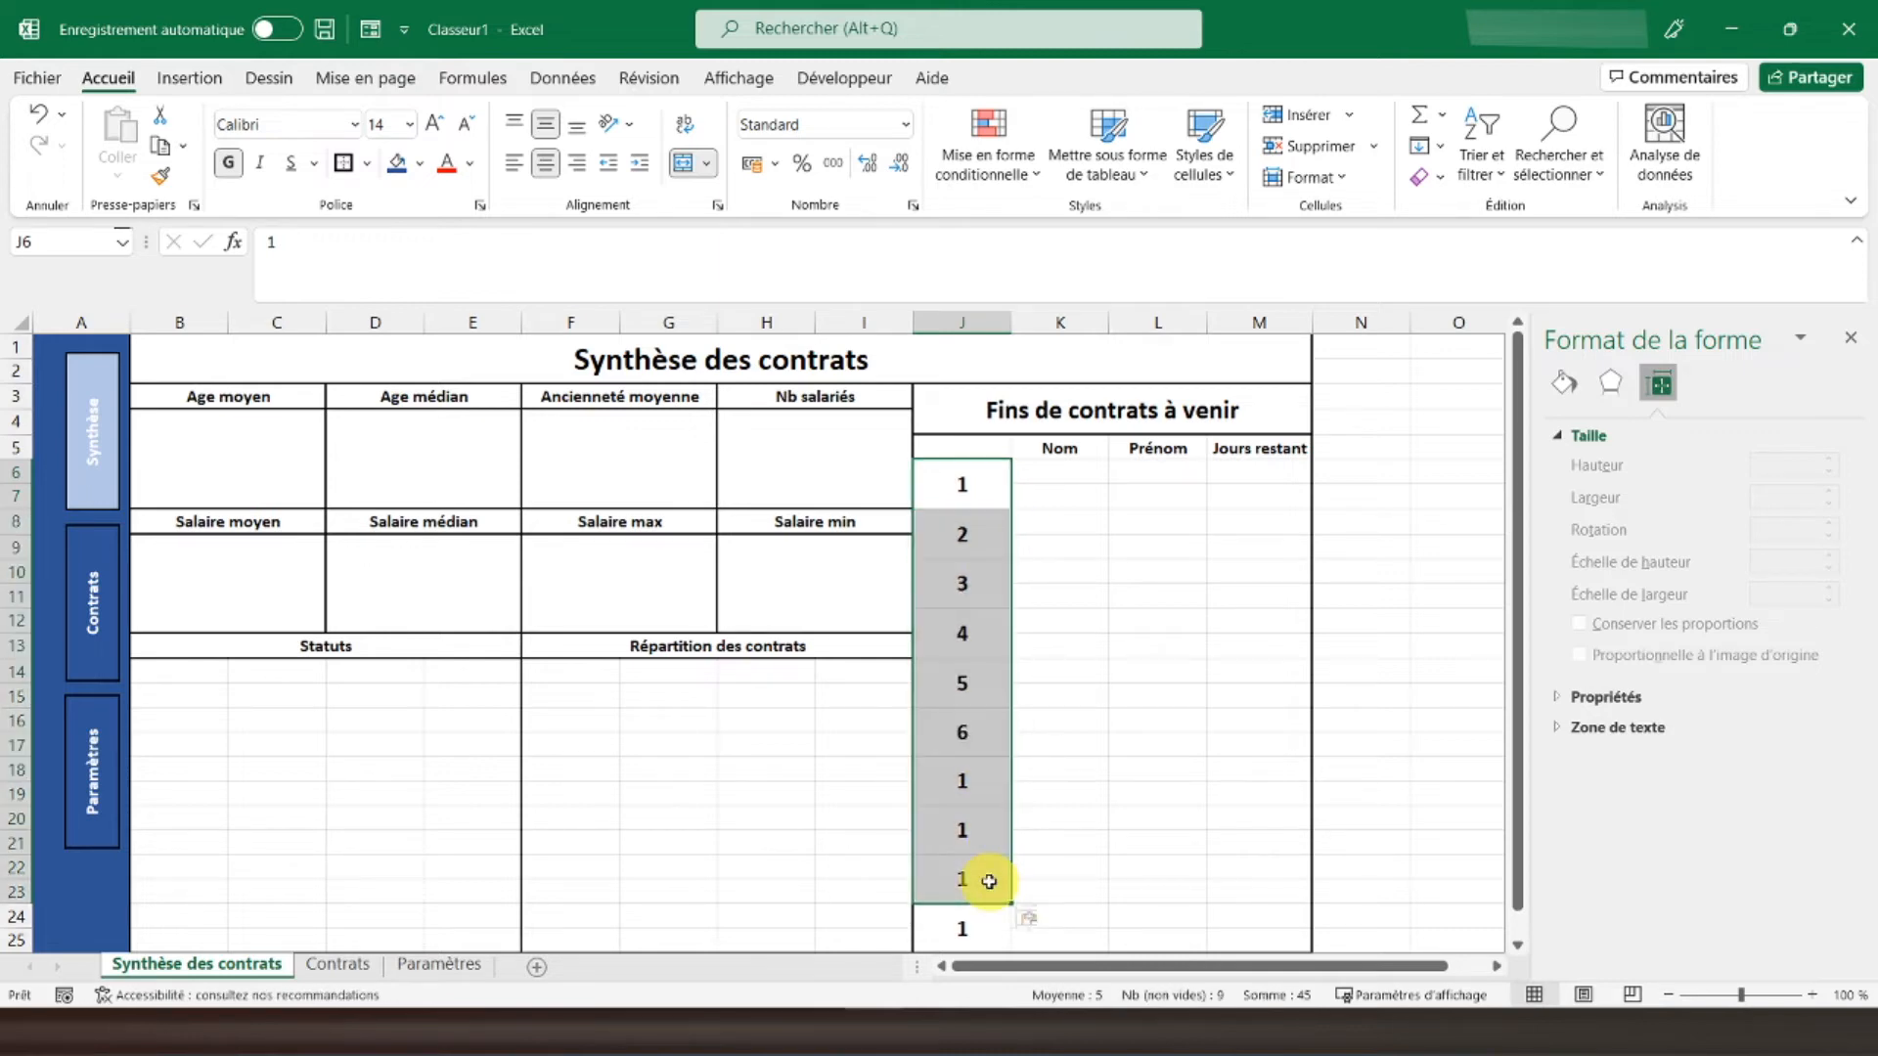
left_click(936, 926)
type("10")
key("Return")
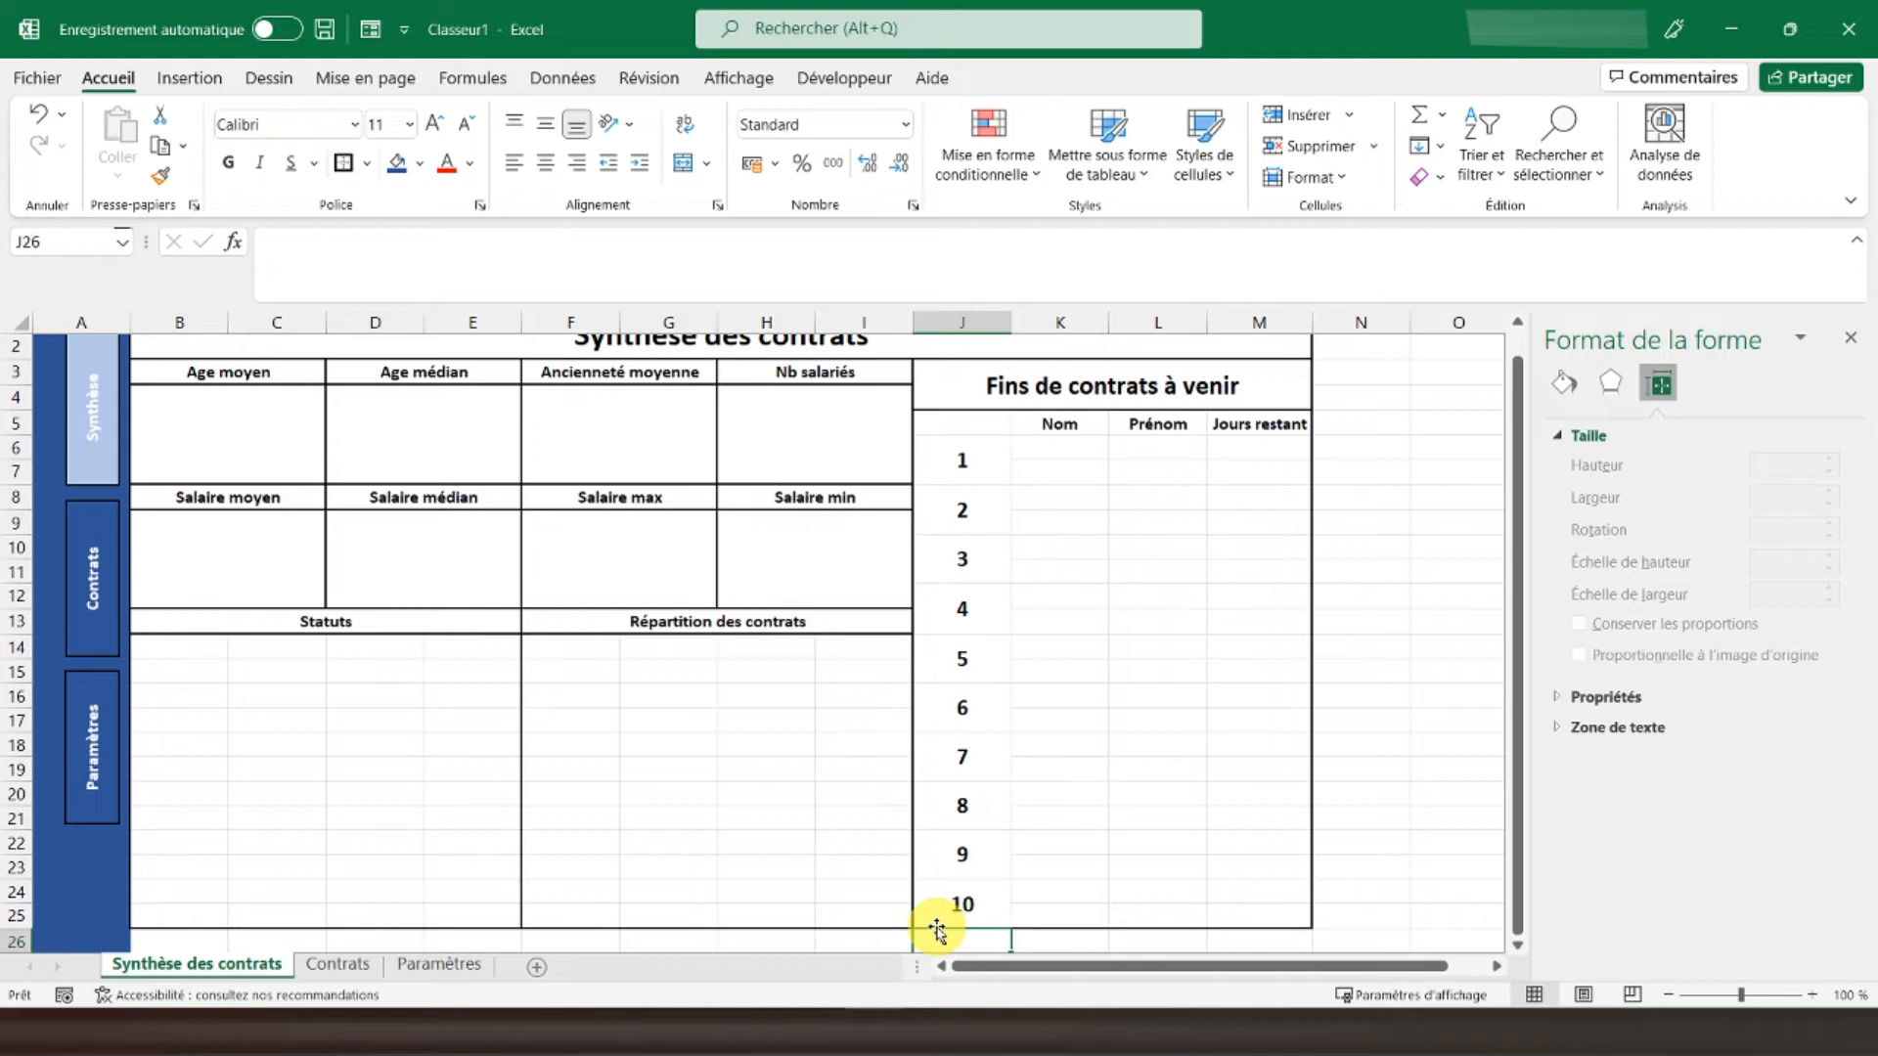
Step: Apply fine dotted inside borders to the upcoming contract ends list, J5:M25
left_click(982, 463)
mouse_move(982, 462)
left_mouse_down()
mouse_move(1258, 784)
mouse_move(1229, 809)
mouse_move(1241, 893)
left_mouse_up()
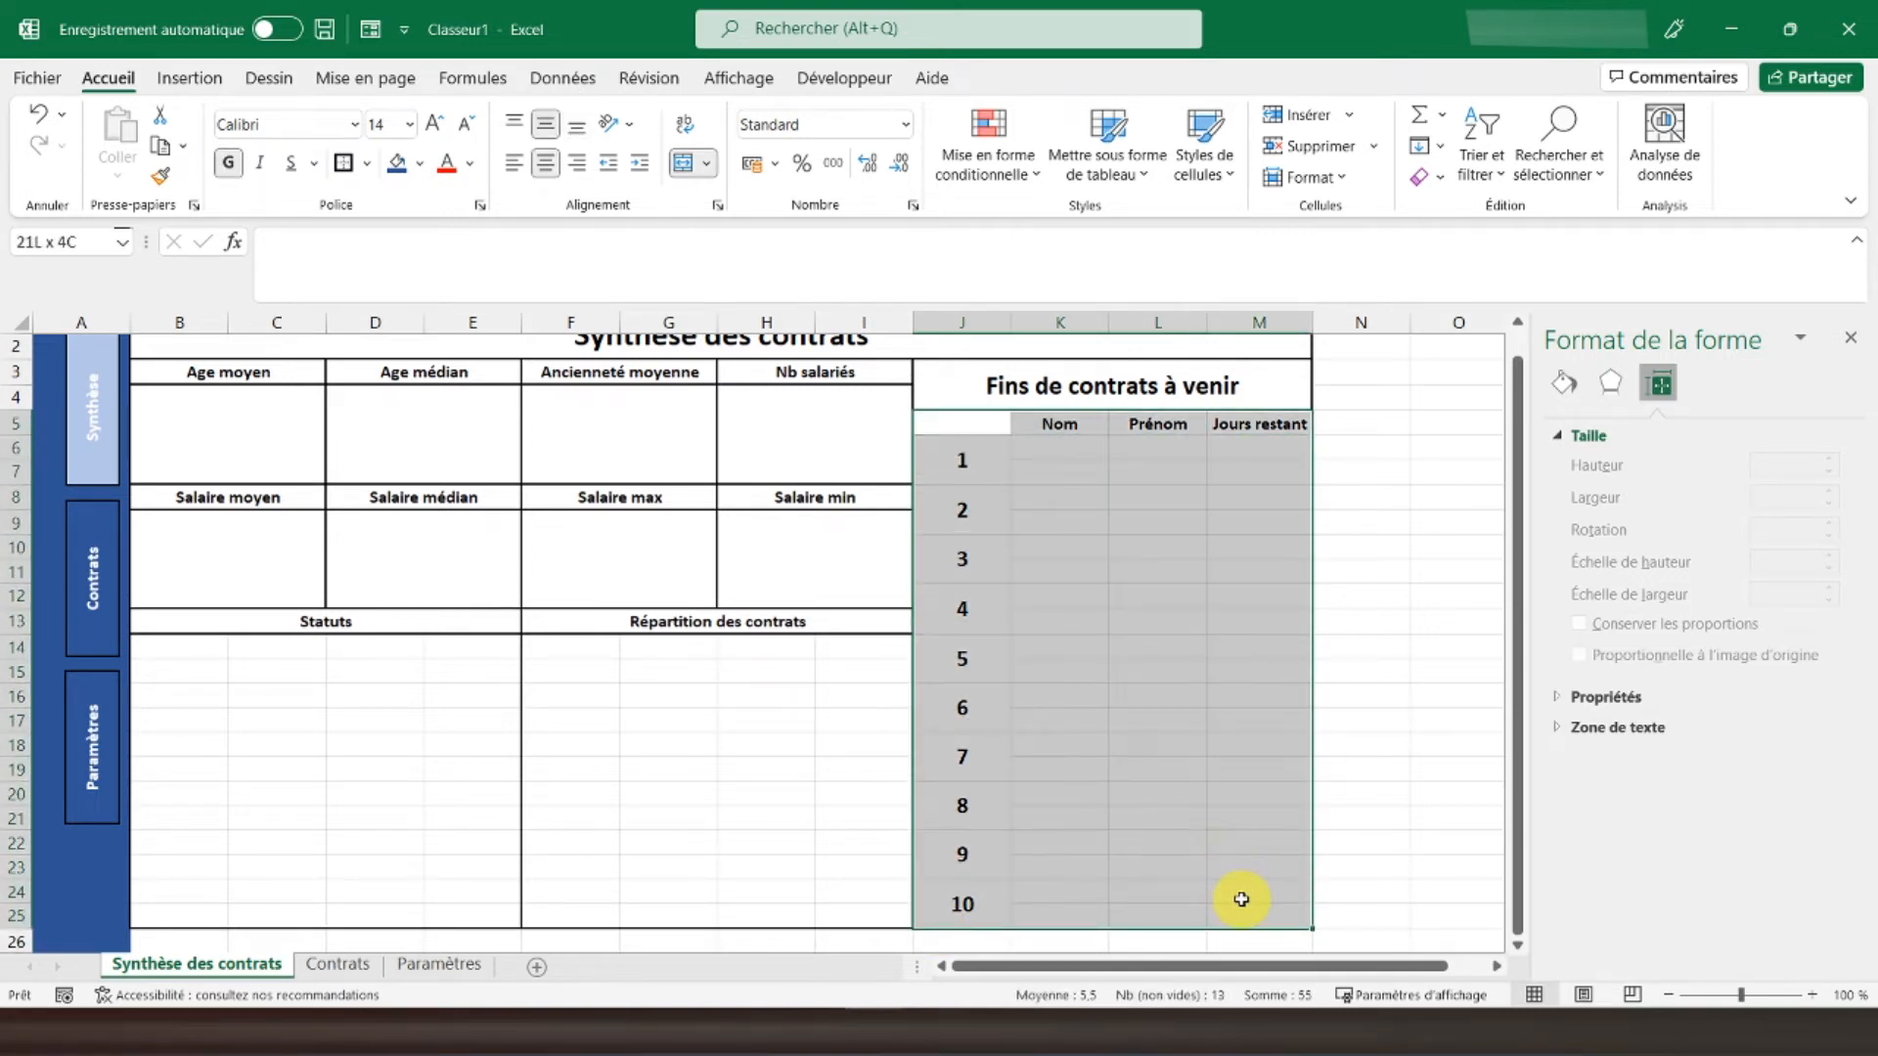
left_click(377, 166)
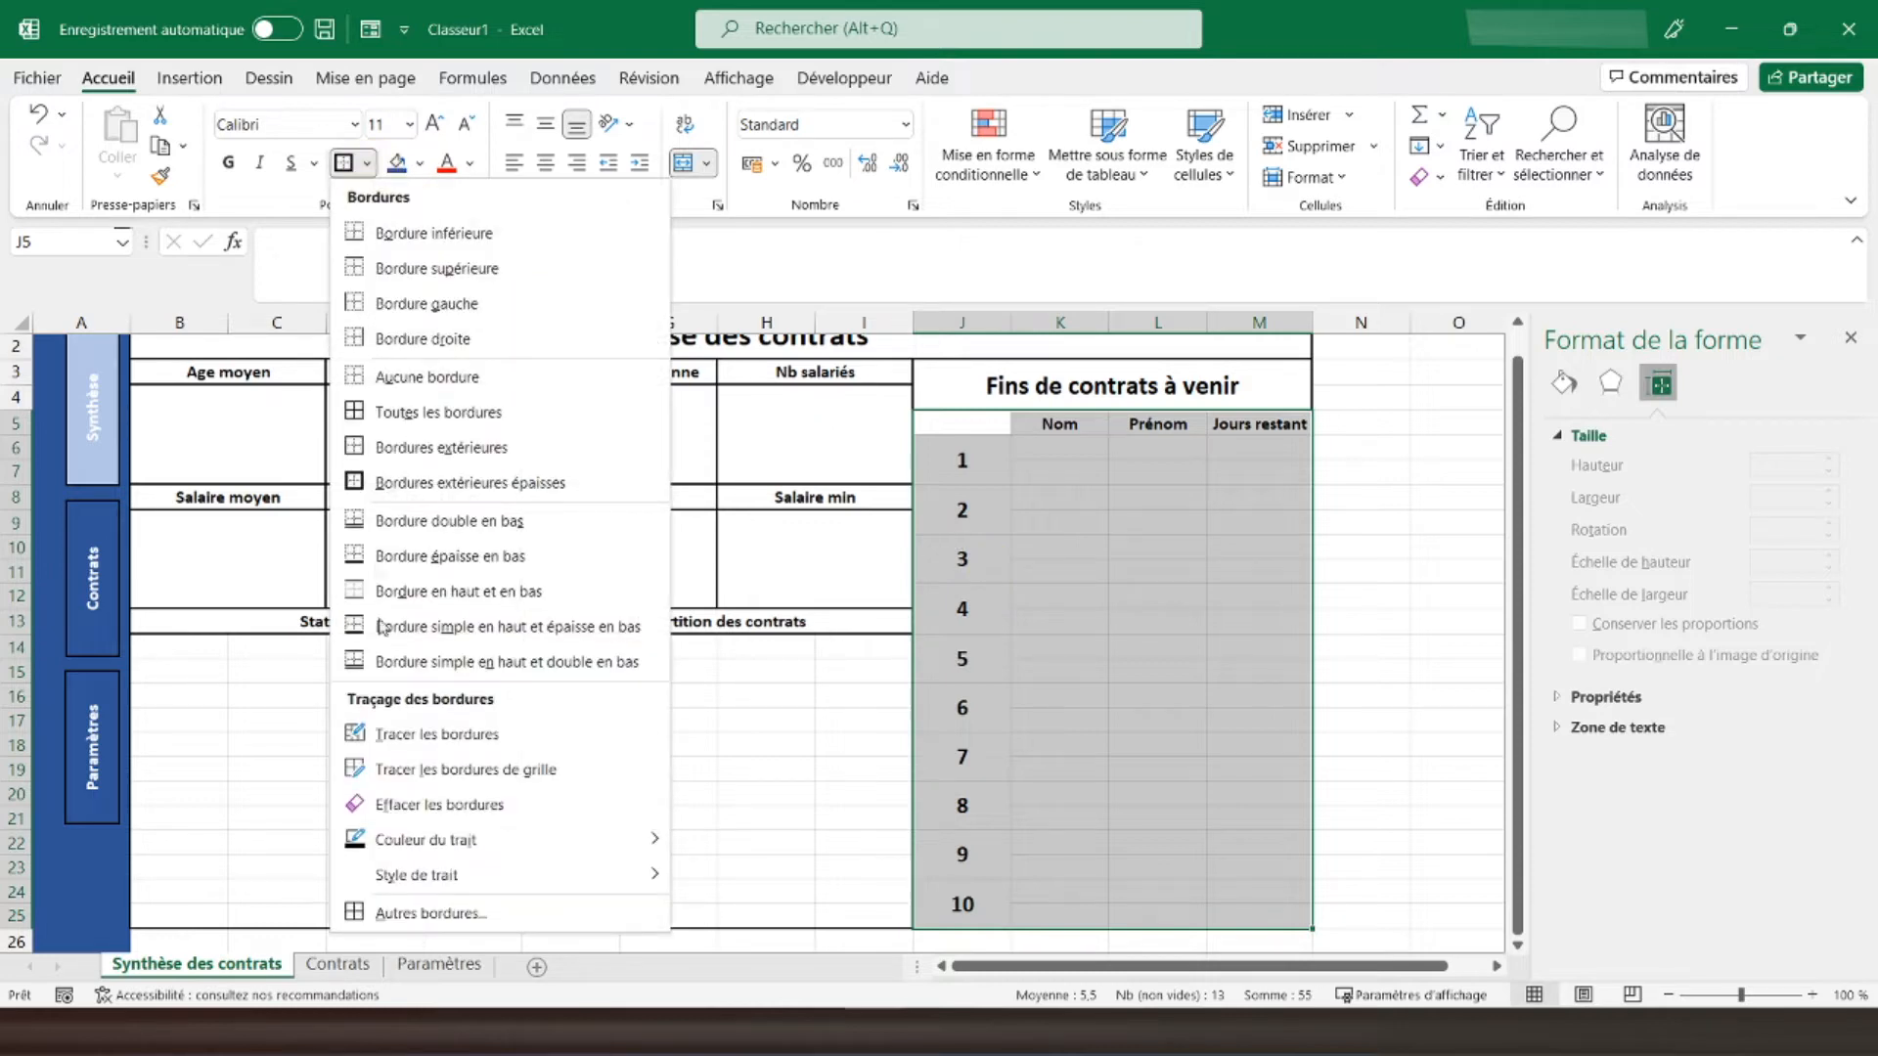
left_click(435, 908)
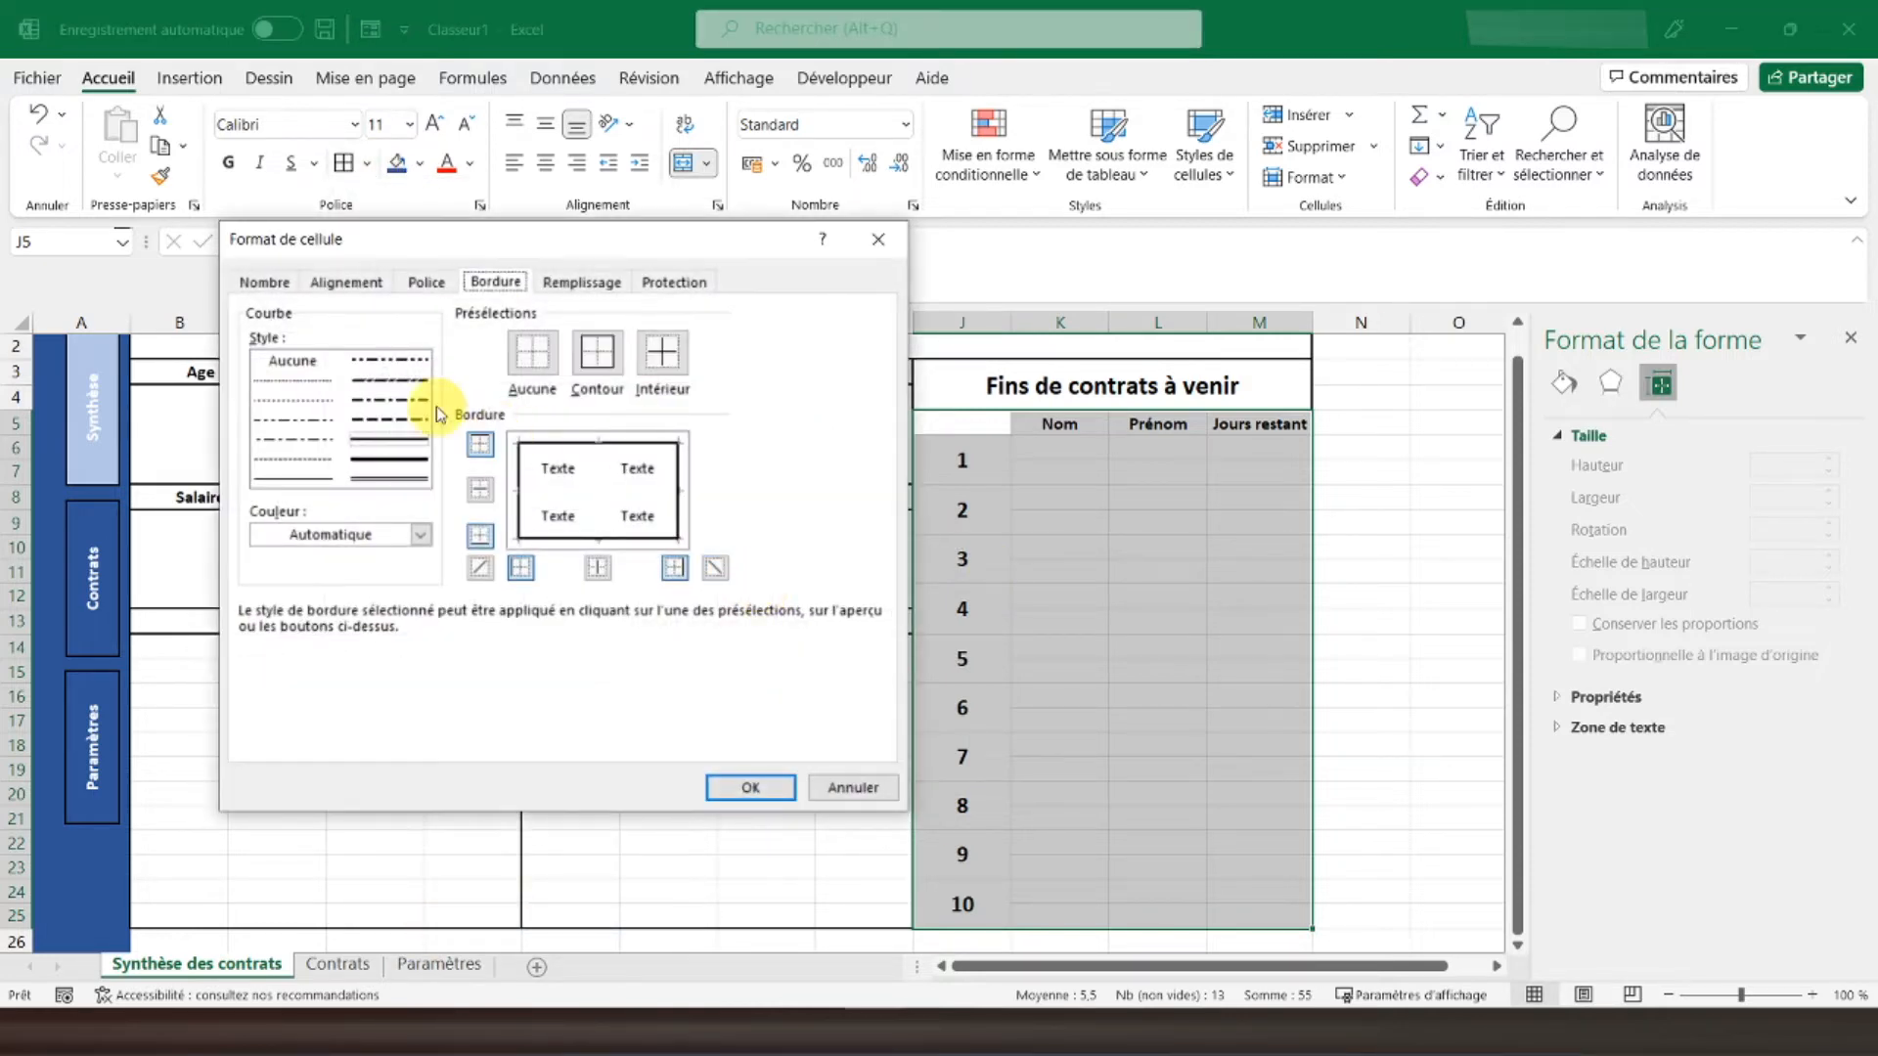
left_click(314, 383)
left_click(691, 358)
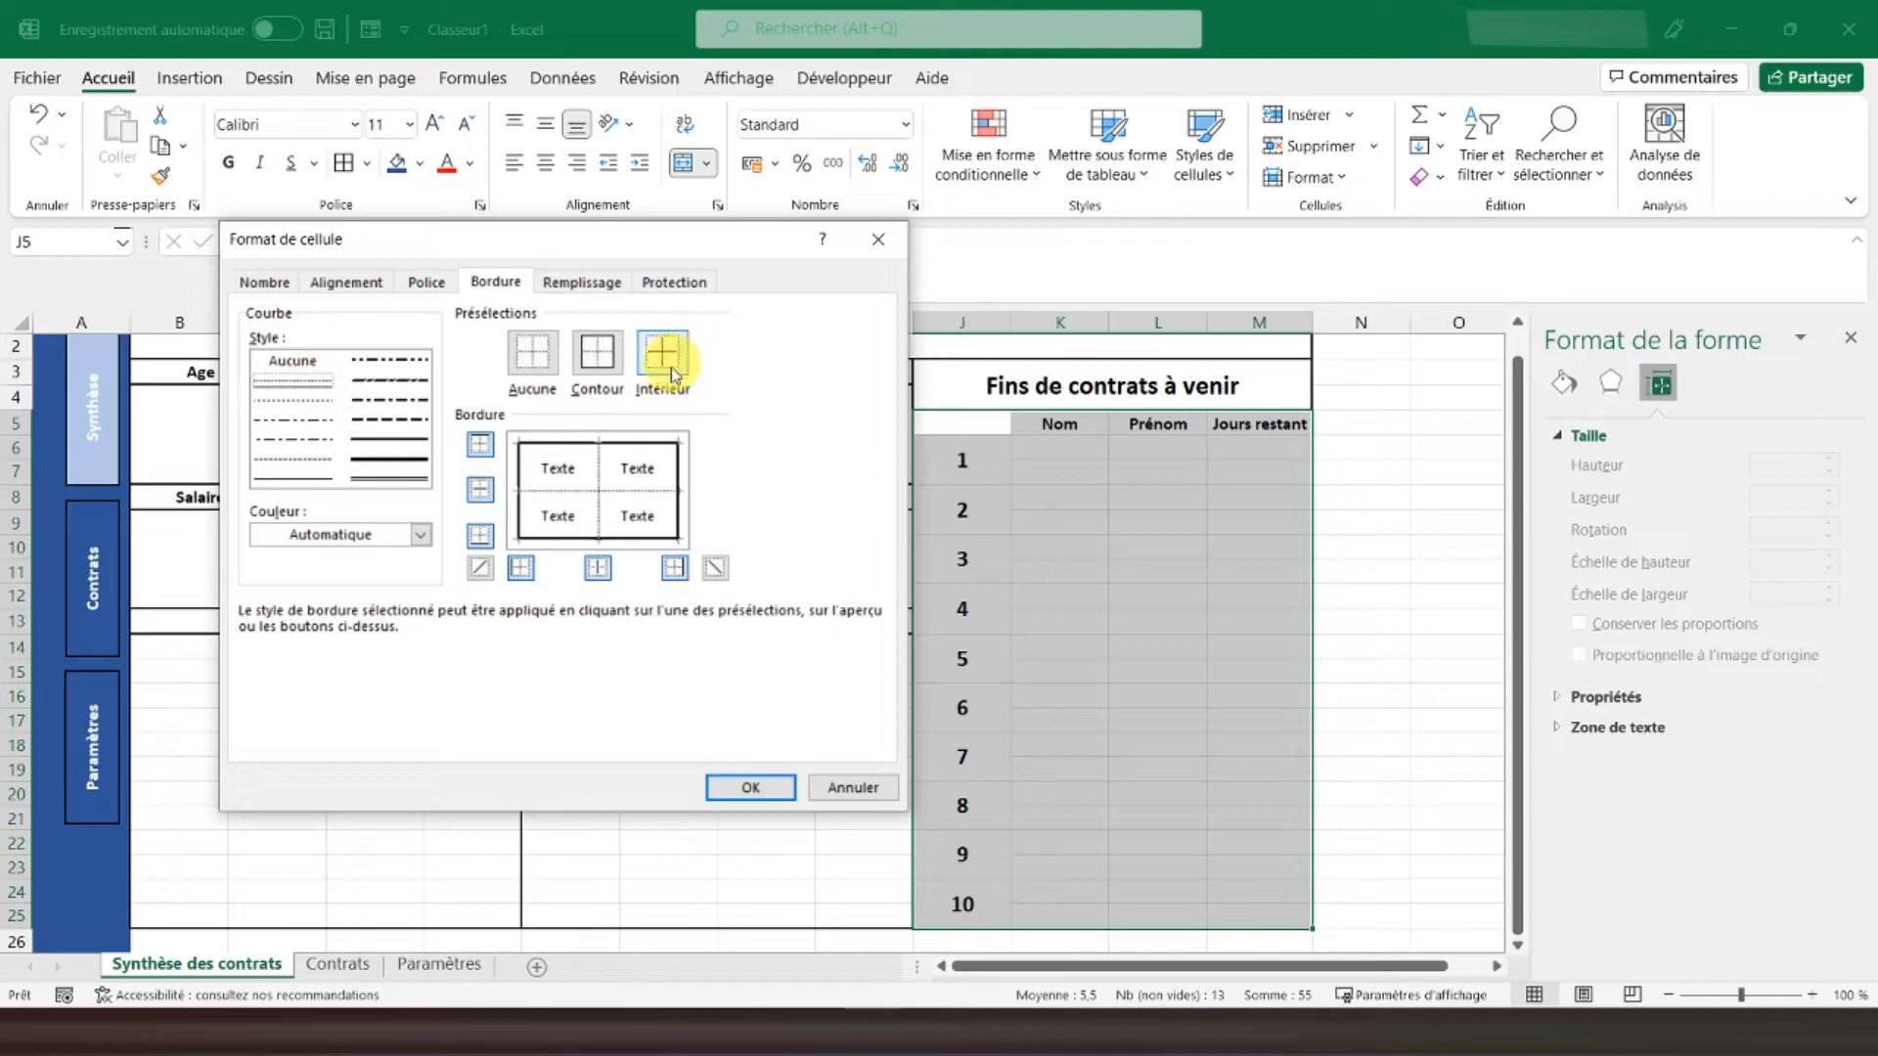
left_click(750, 788)
left_click(984, 515)
Step: Merge and centre K6:K7, L6:L7 and M6:M7 separately for the list's first entry
left_click_drag(1052, 460, 1061, 476)
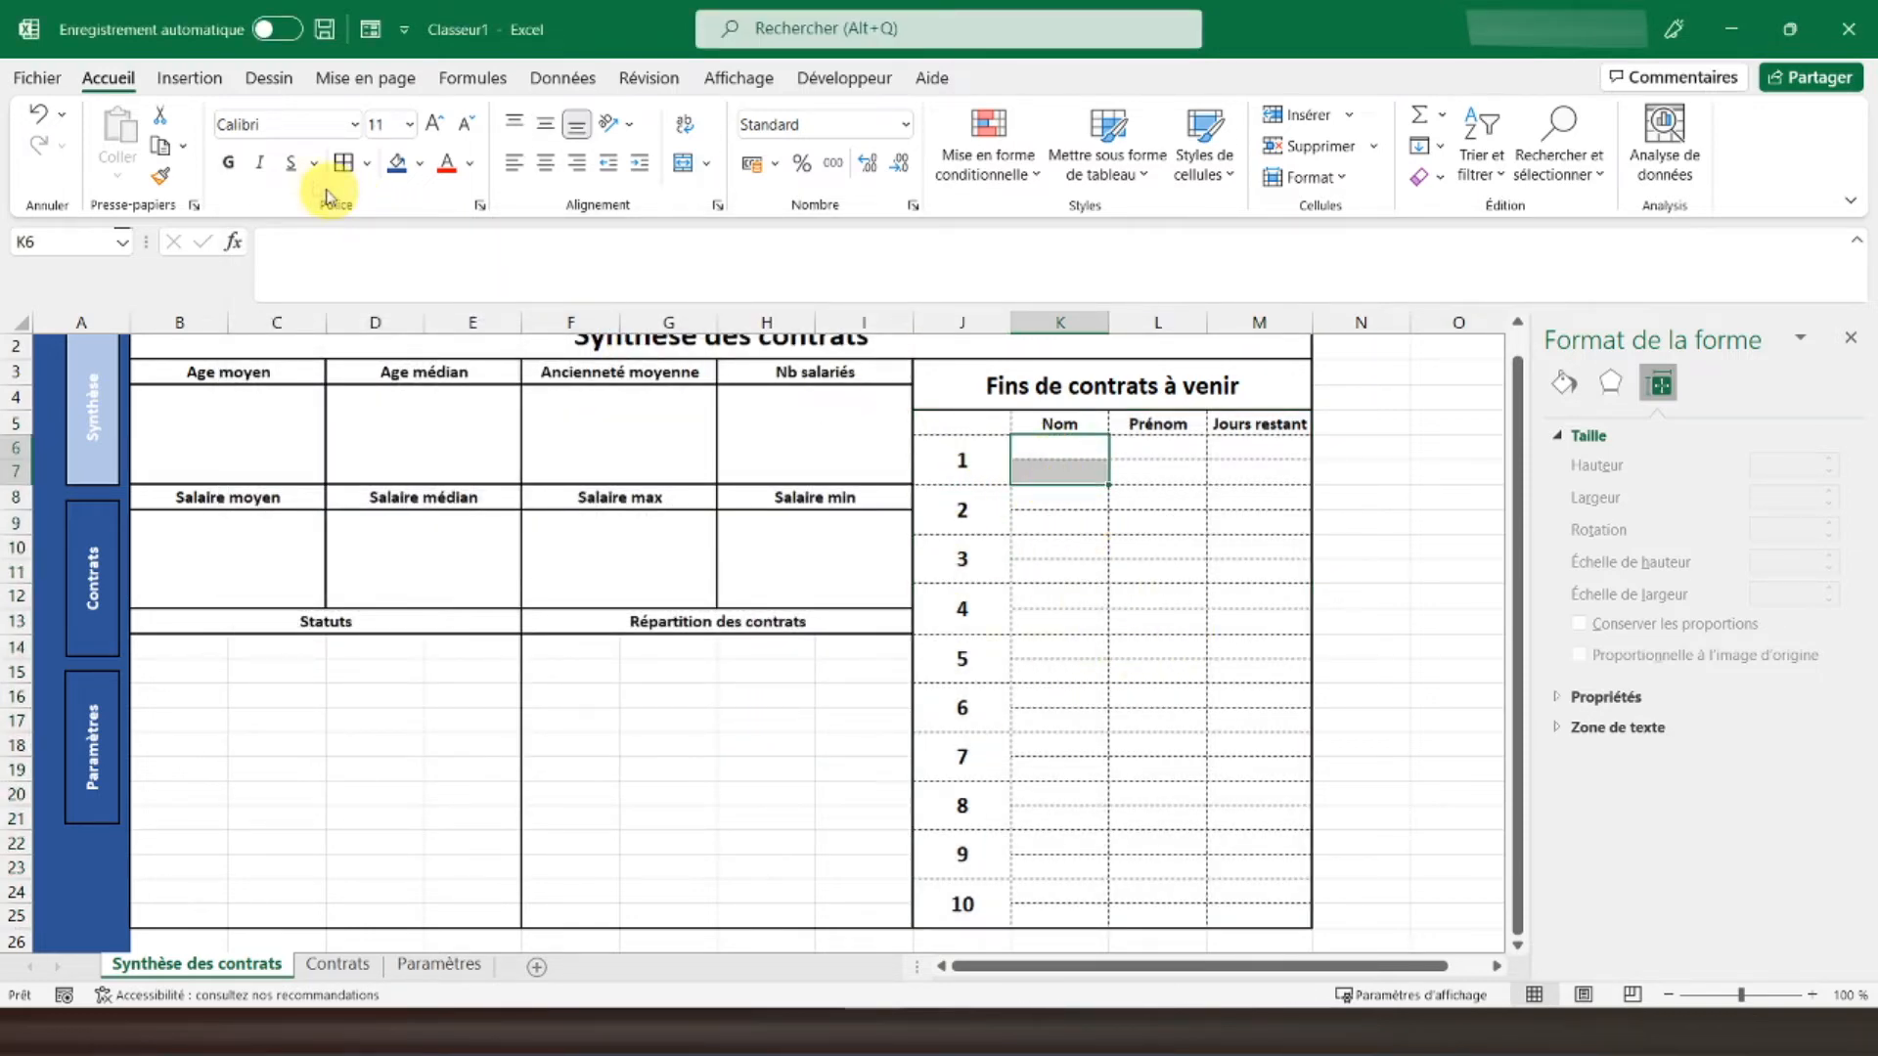
left_click(687, 163)
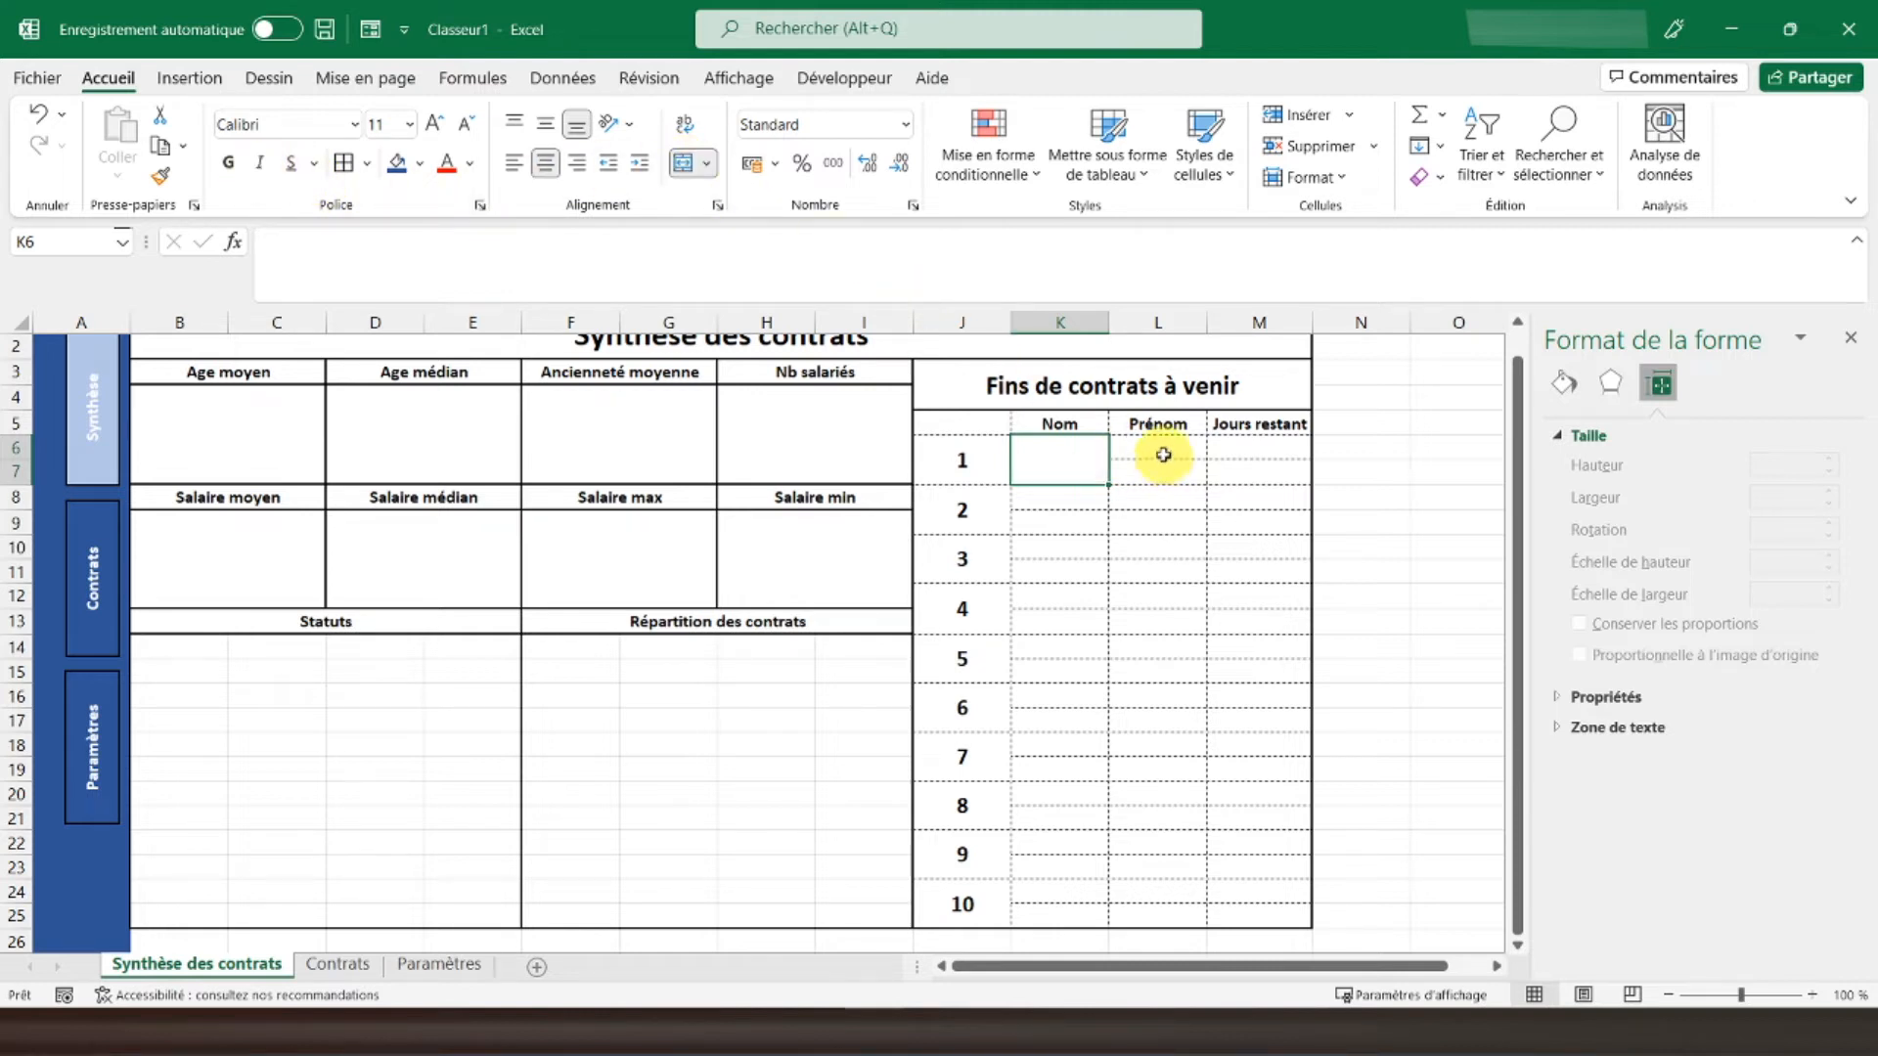
left_click_drag(1162, 450, 1168, 474)
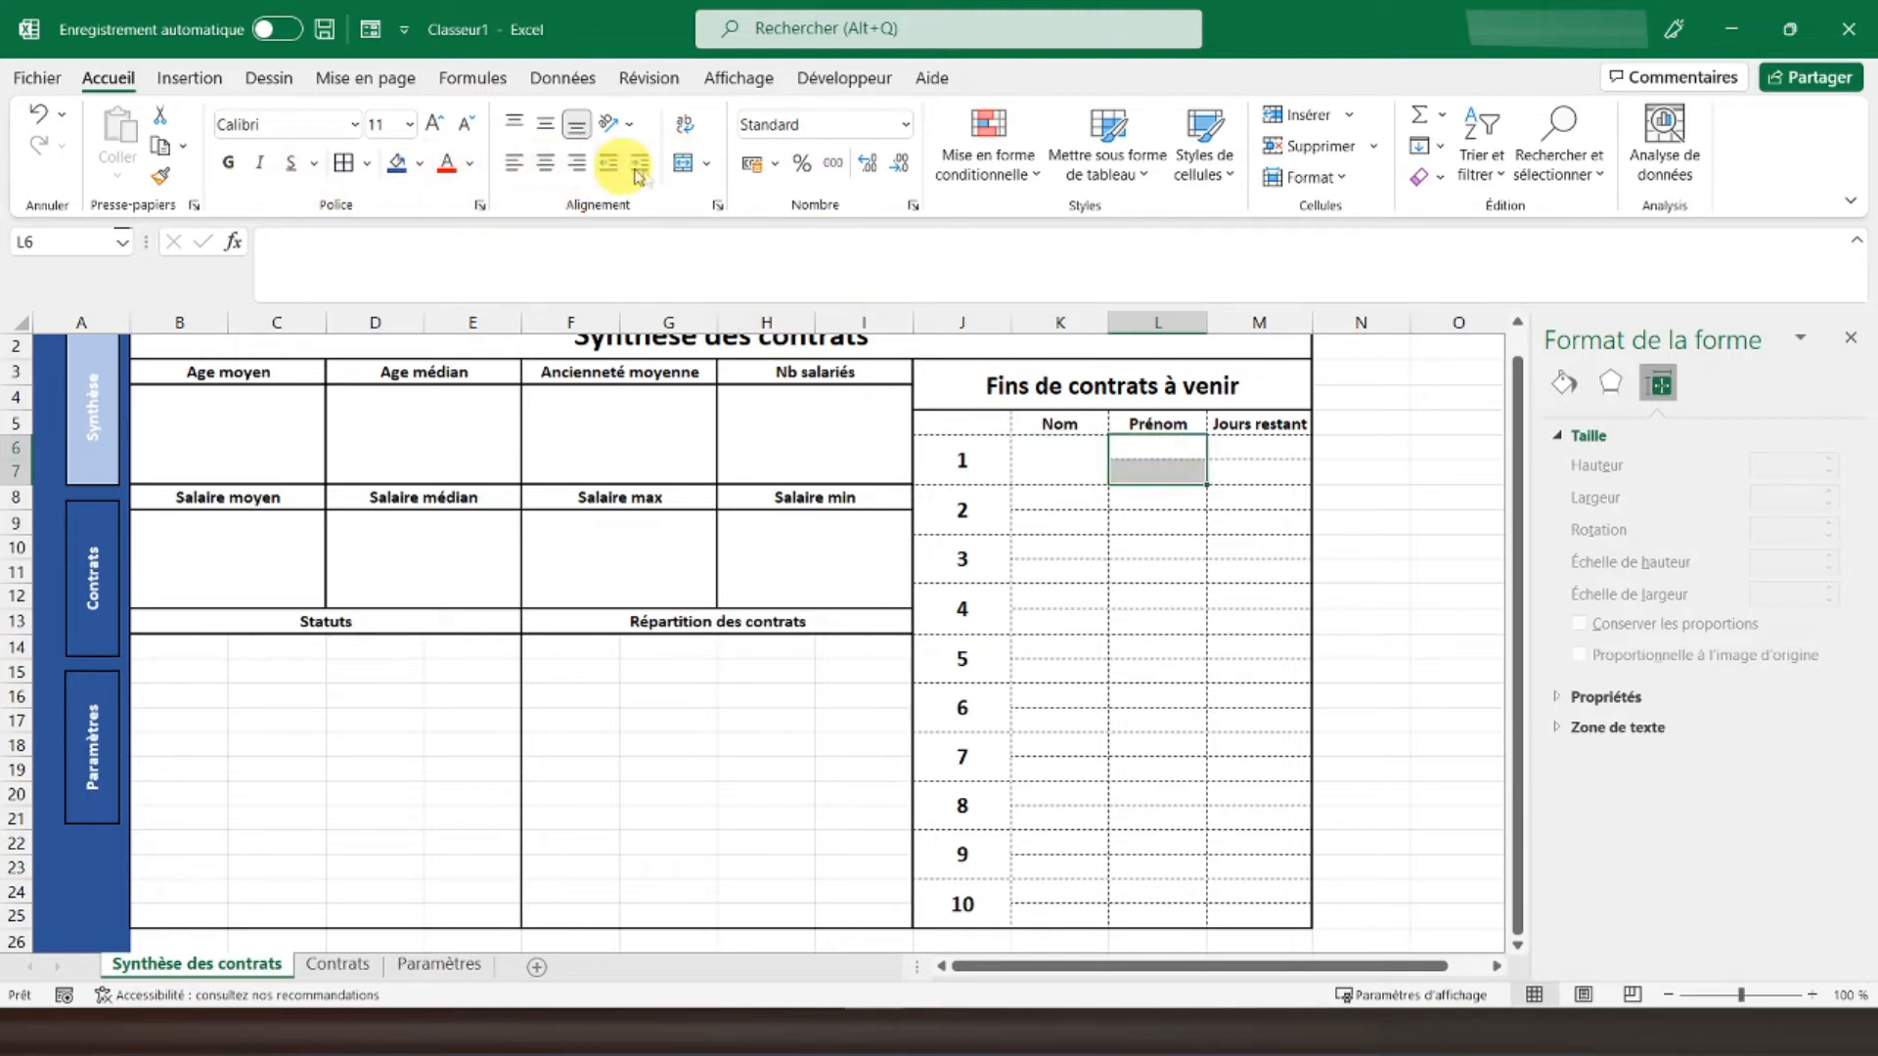
left_click(685, 163)
left_click_drag(1262, 448, 1262, 476)
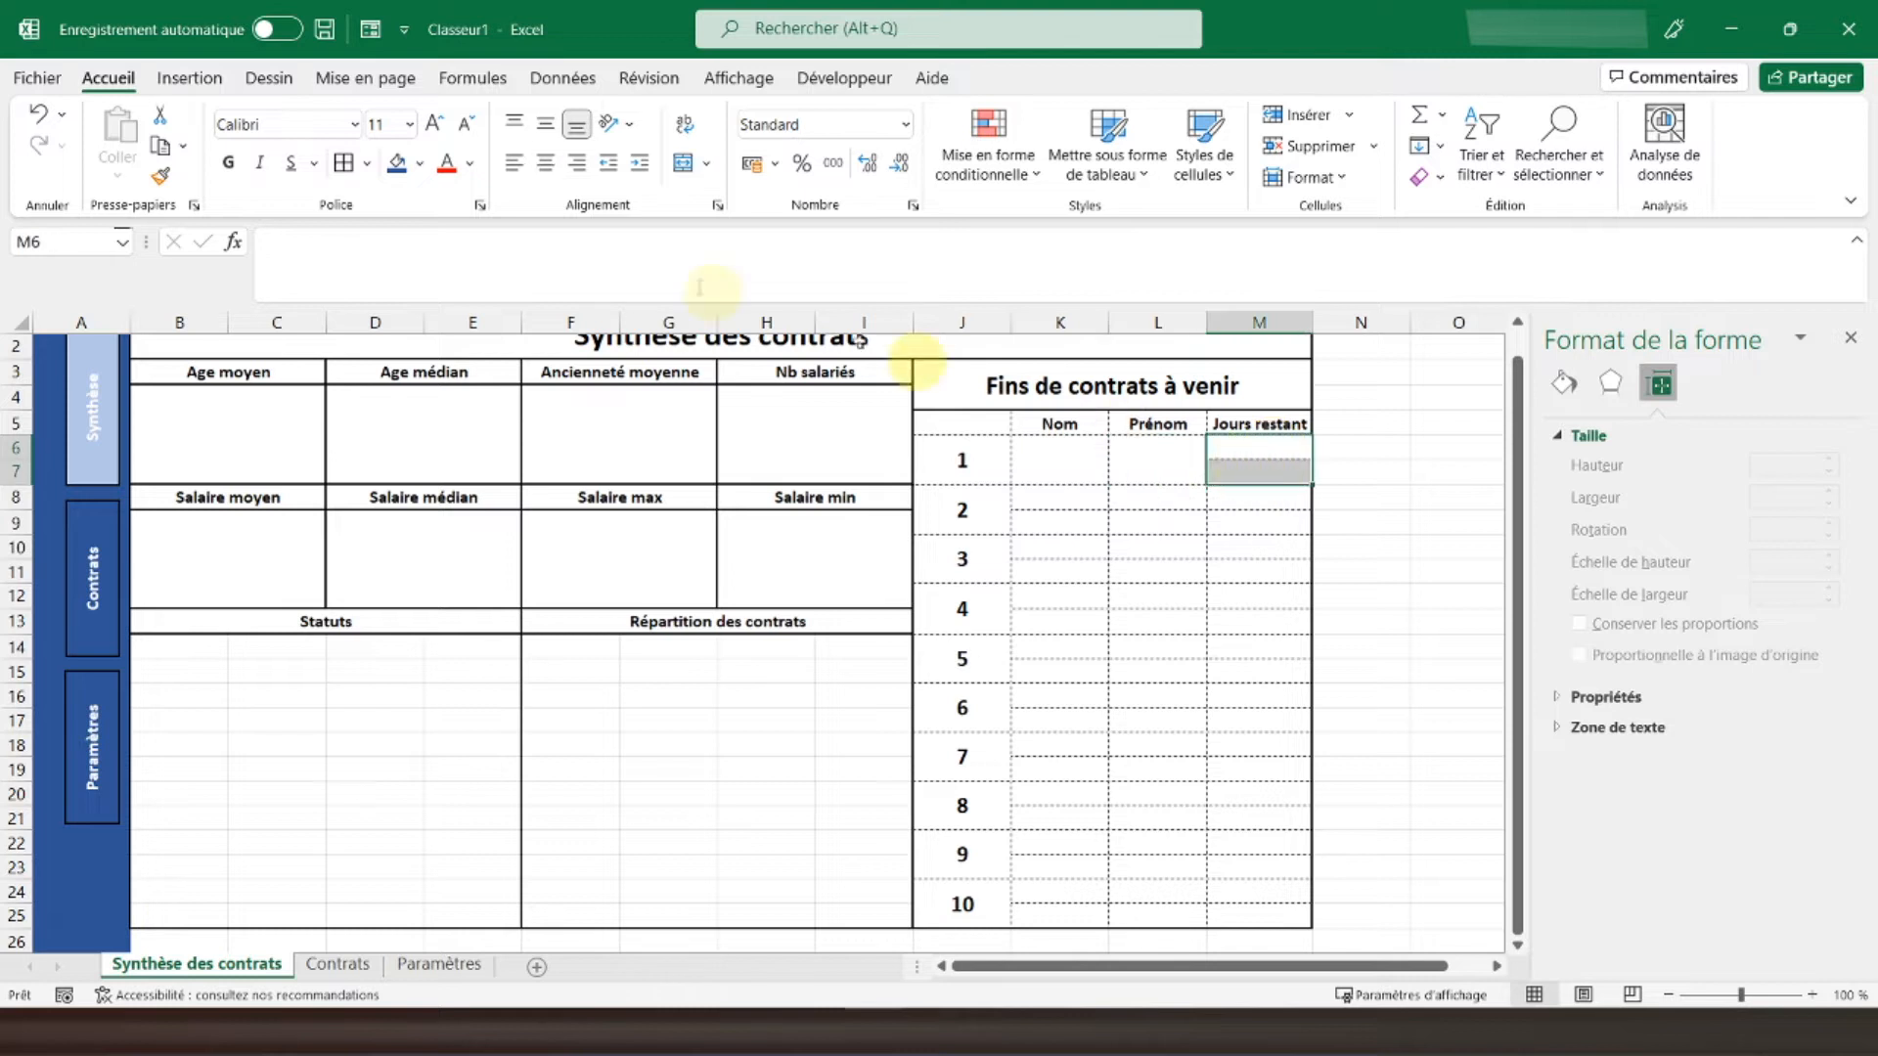
Step: Merge and centre M24:M25, L24:L25 and K24:K25 separately for the list's tenth entry
left_click_drag(1262, 890, 1260, 915)
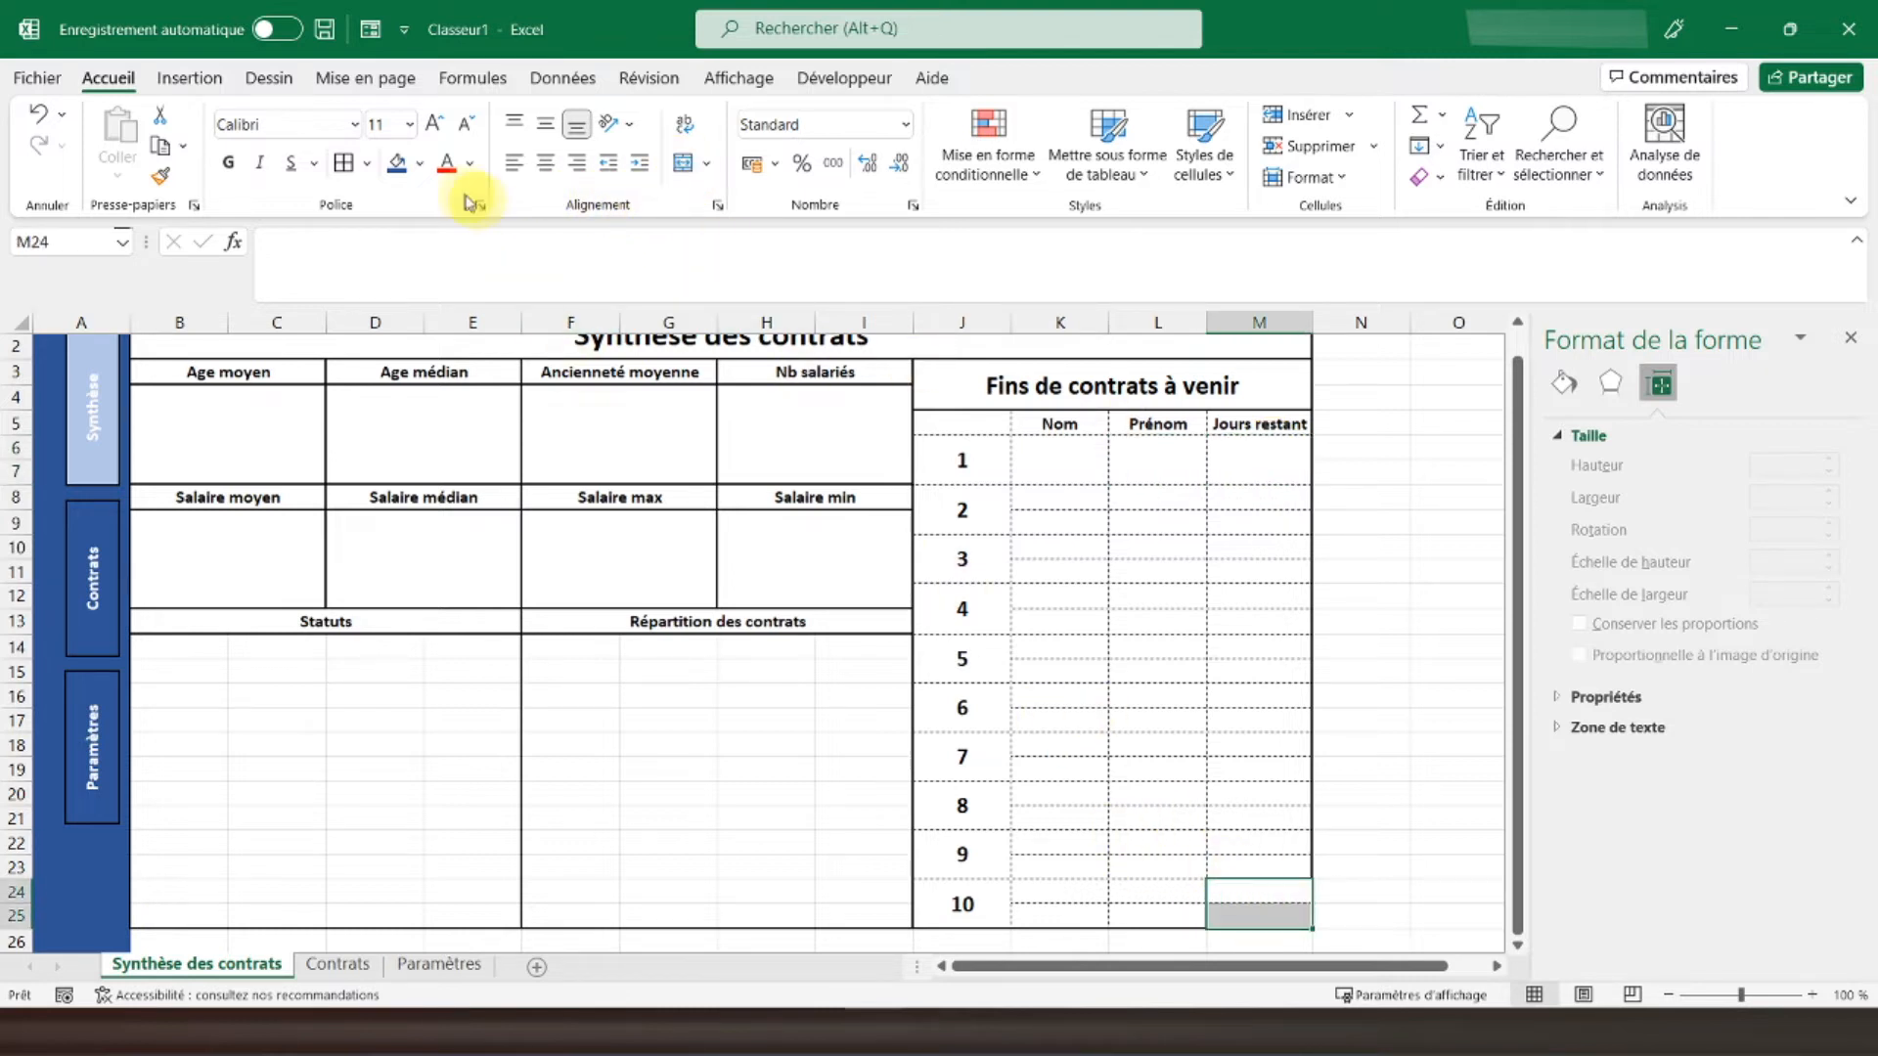
left_click(684, 164)
left_click(1166, 900)
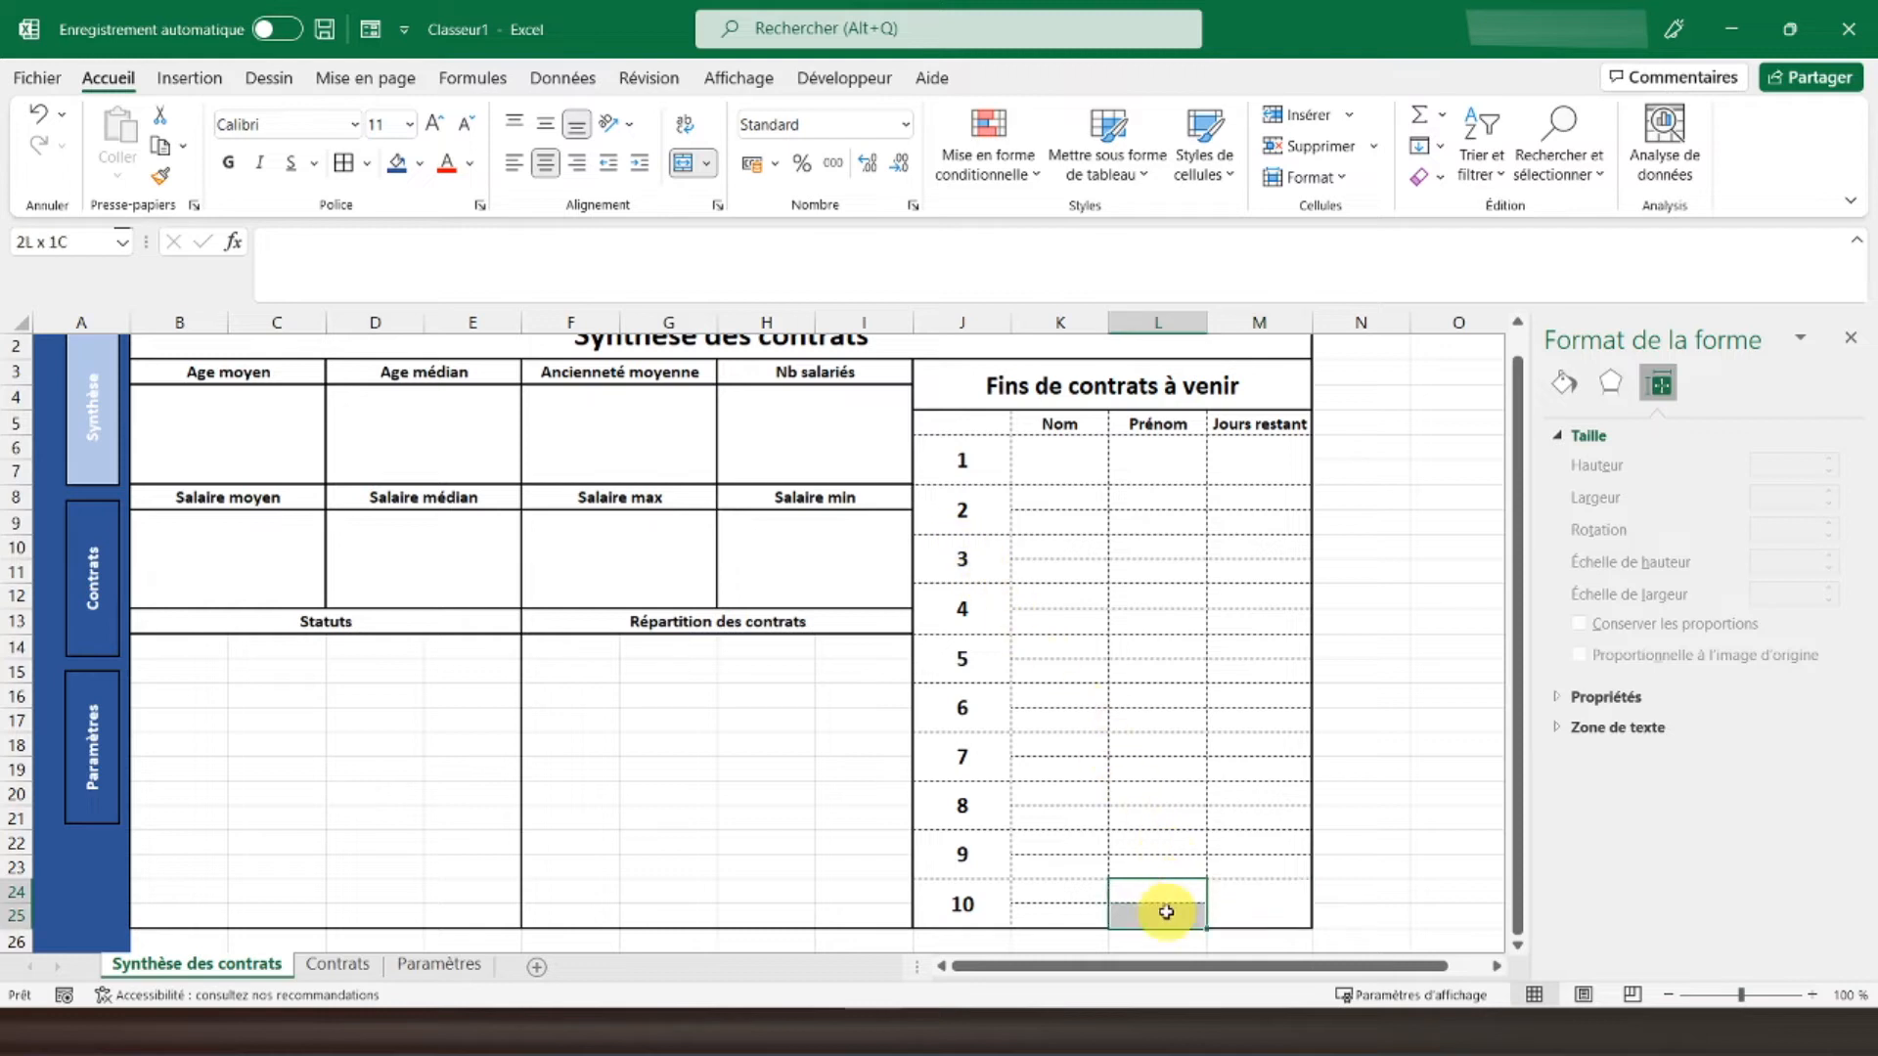
left_click(1062, 900)
Step: Copy the merged entry cells K6:M7 to K8:M23 to cover entries 2 to 9
left_click_drag(1041, 460, 1213, 469)
key("ctrl+c")
left_click_drag(1053, 497, 1256, 857)
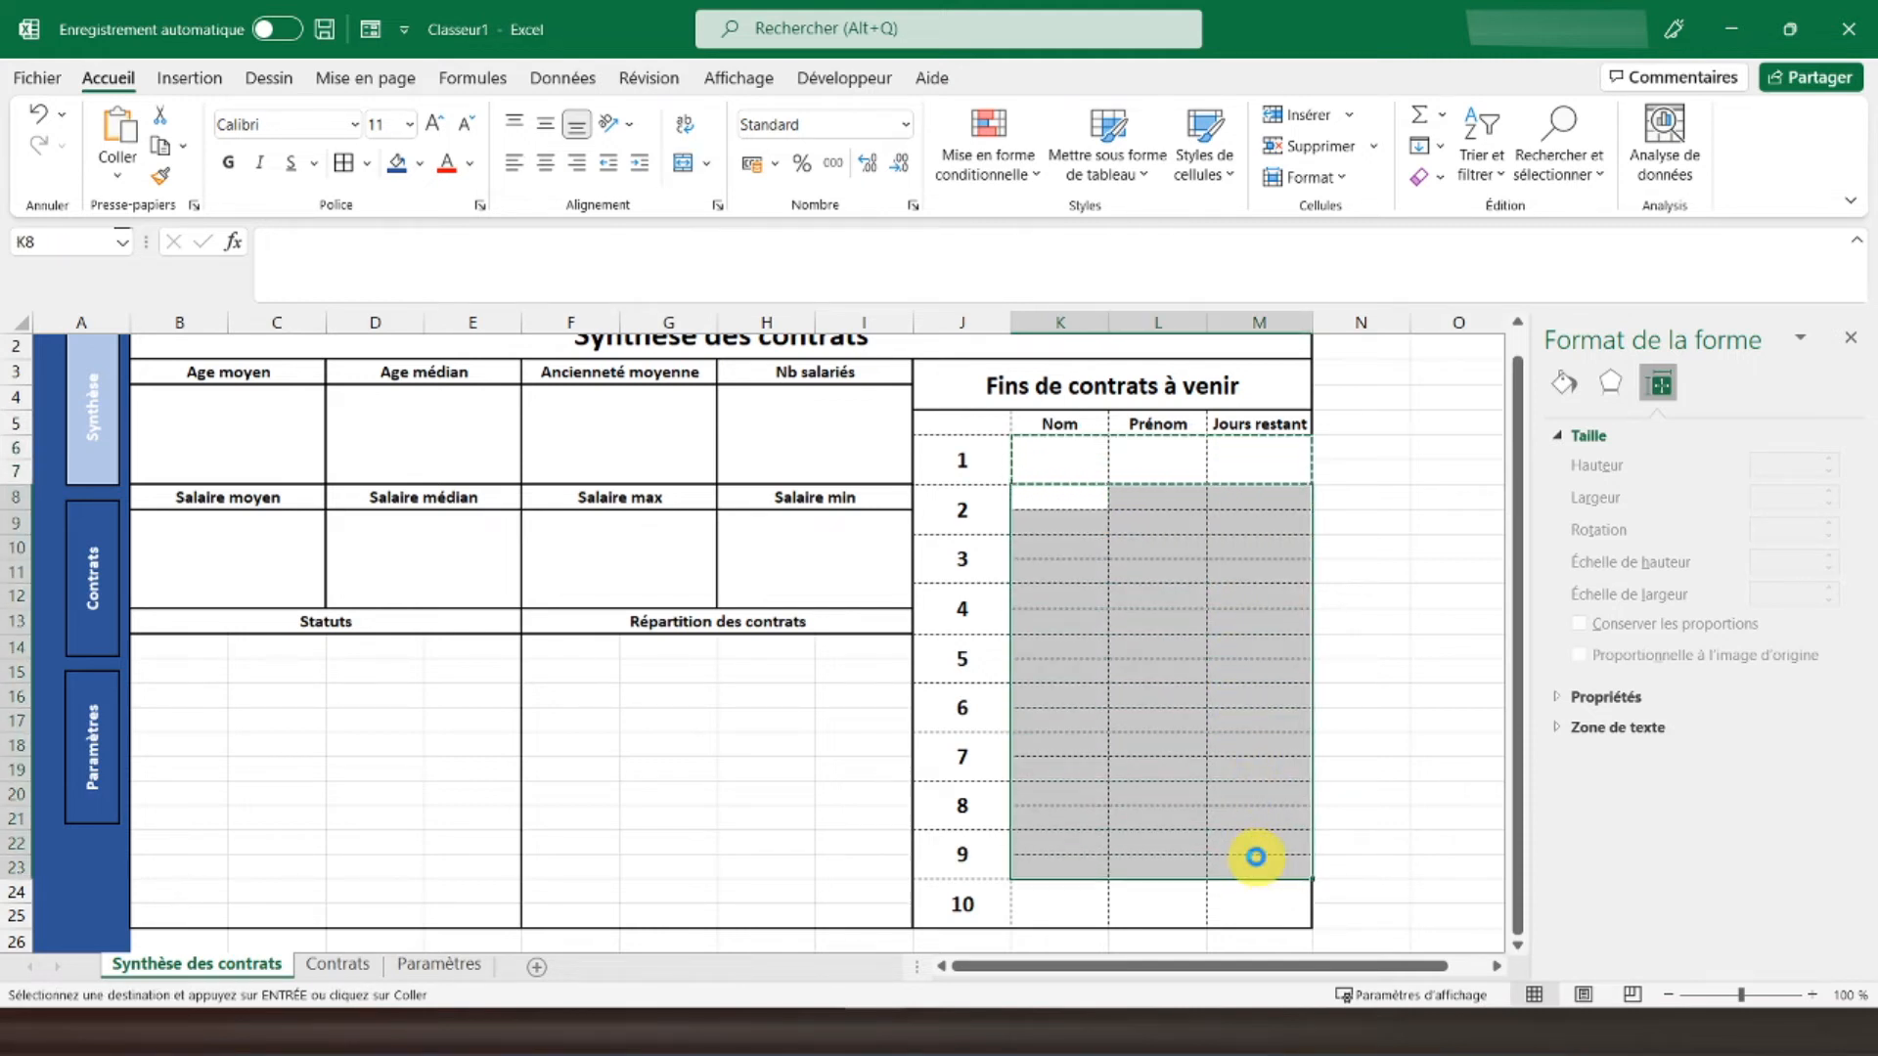
key("ctrl+v")
left_click(1052, 564)
left_click(1054, 498)
key("Escape")
key("Escape")
left_click(1076, 455)
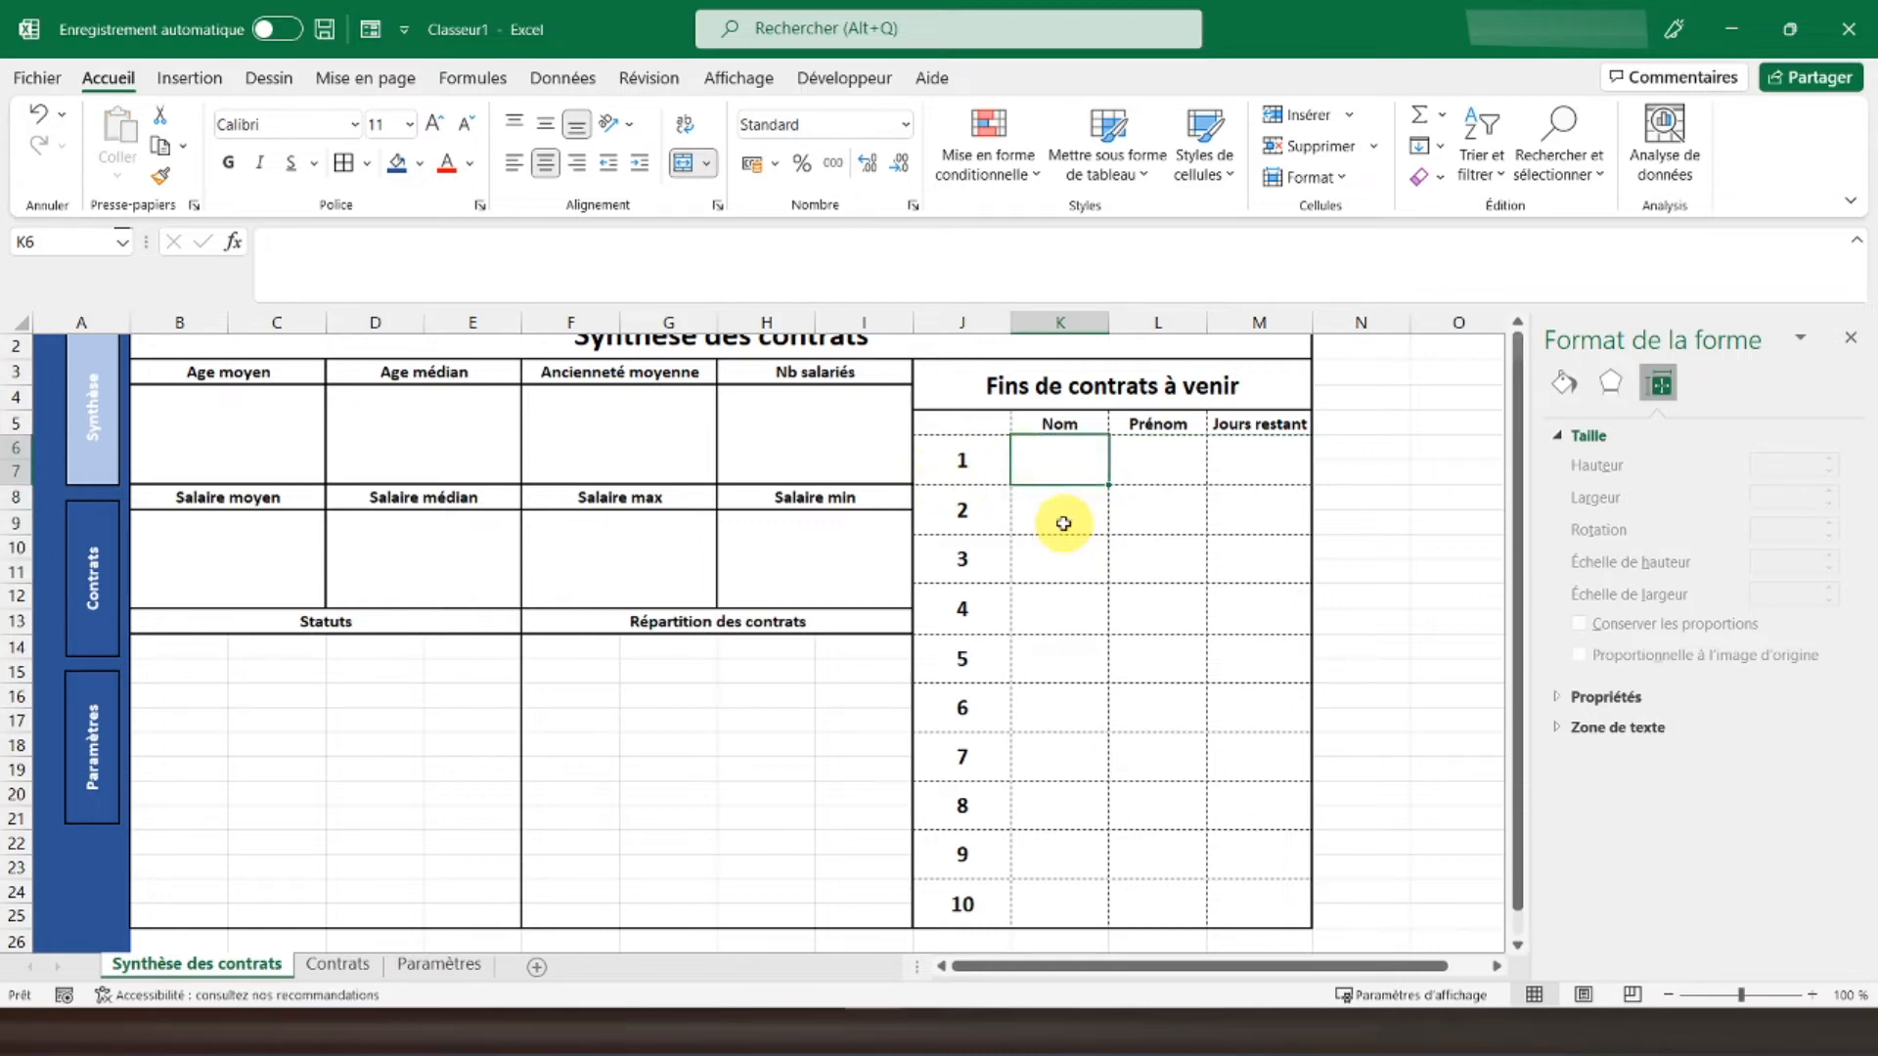
Step: Hide the gridlines on the Synthèse des contrats sheet
scroll(1063, 523, "up", 1)
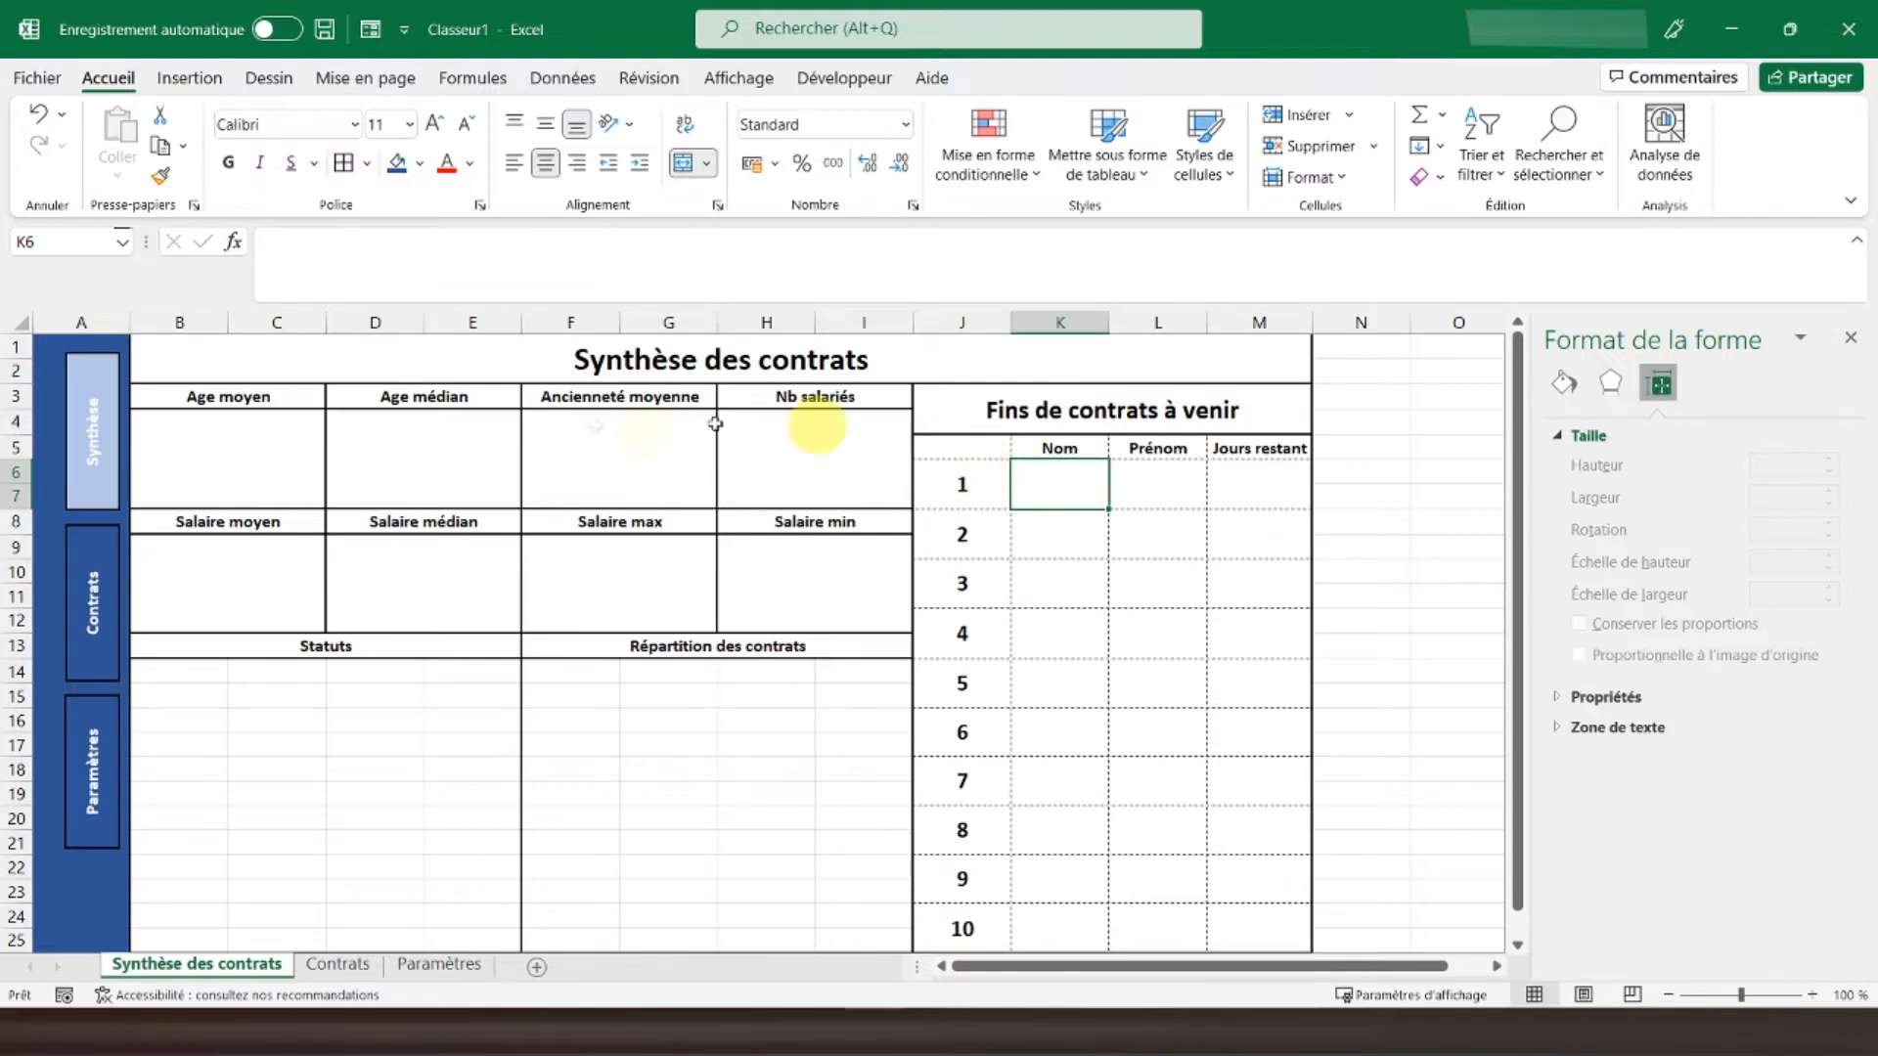
left_click(451, 366)
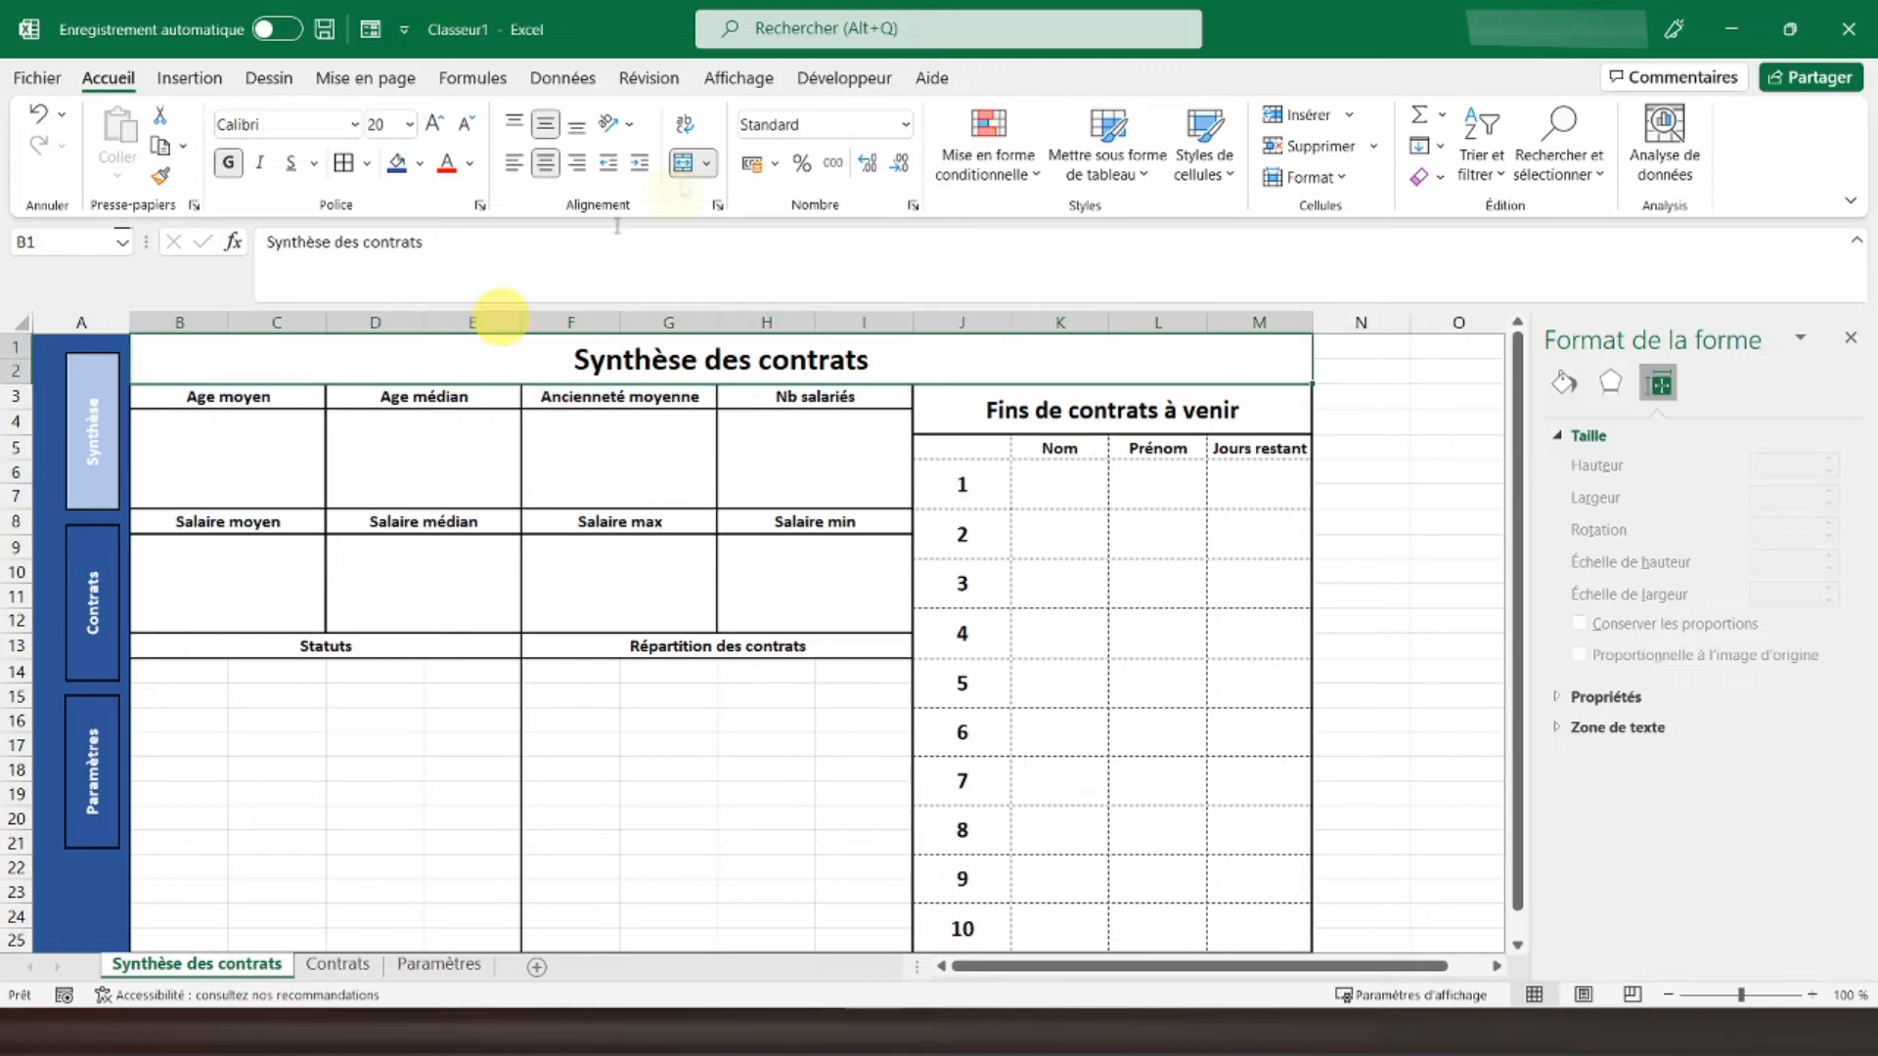
left_click(753, 78)
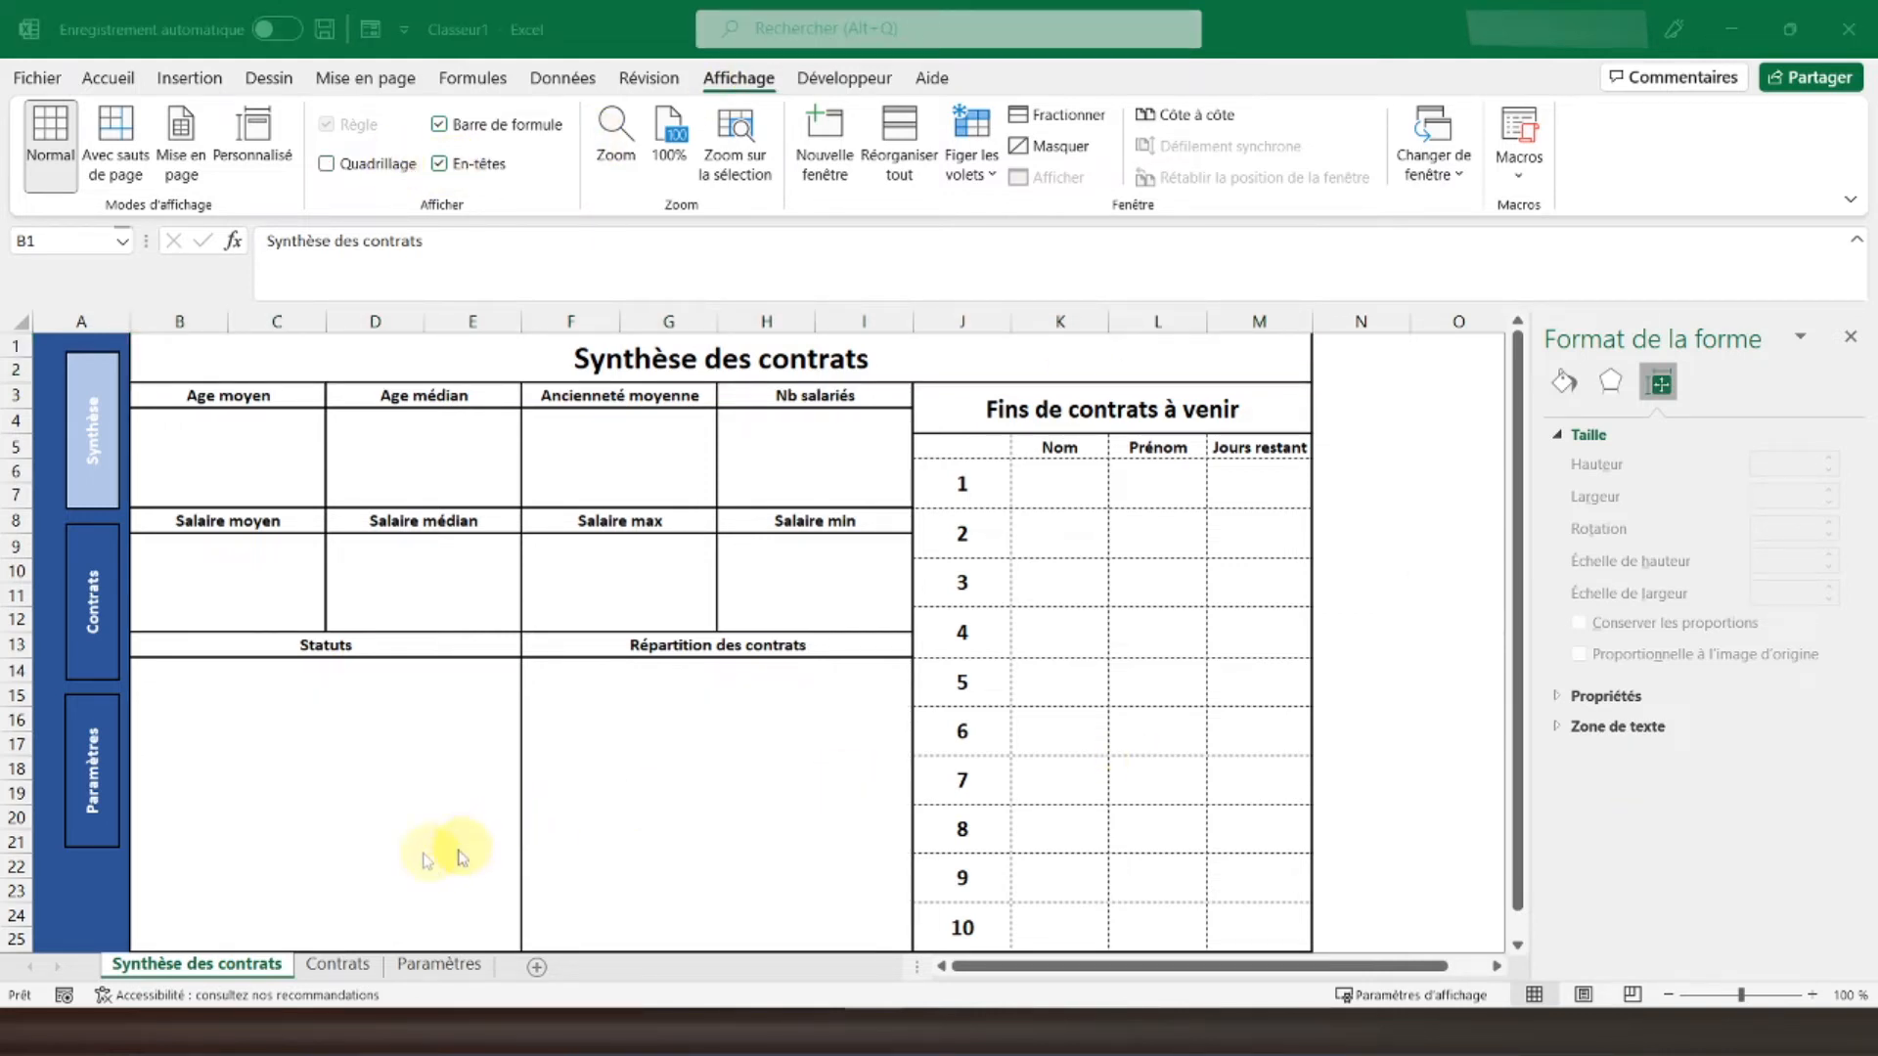
Step: On the Contrats sheet, enter the headers Matricule, Nom and Prénom in B5:D5
left_click(333, 963)
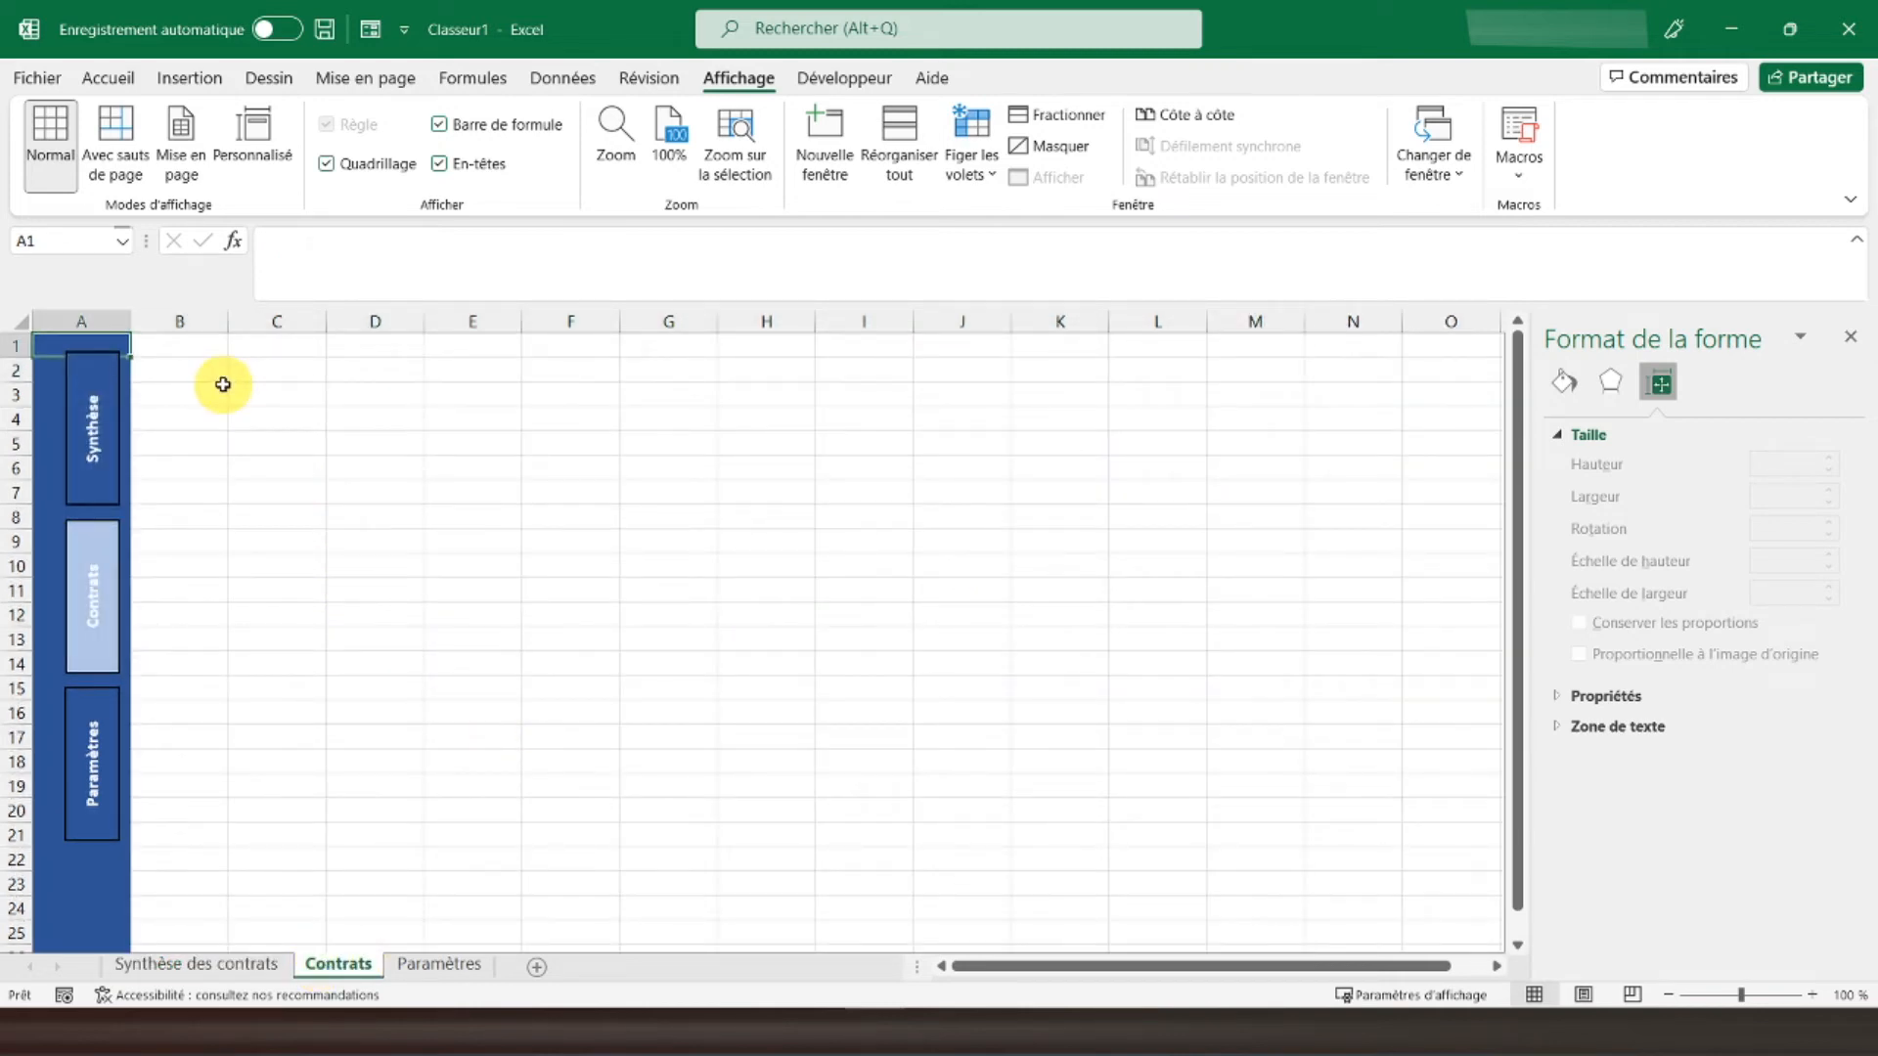
left_click(206, 442)
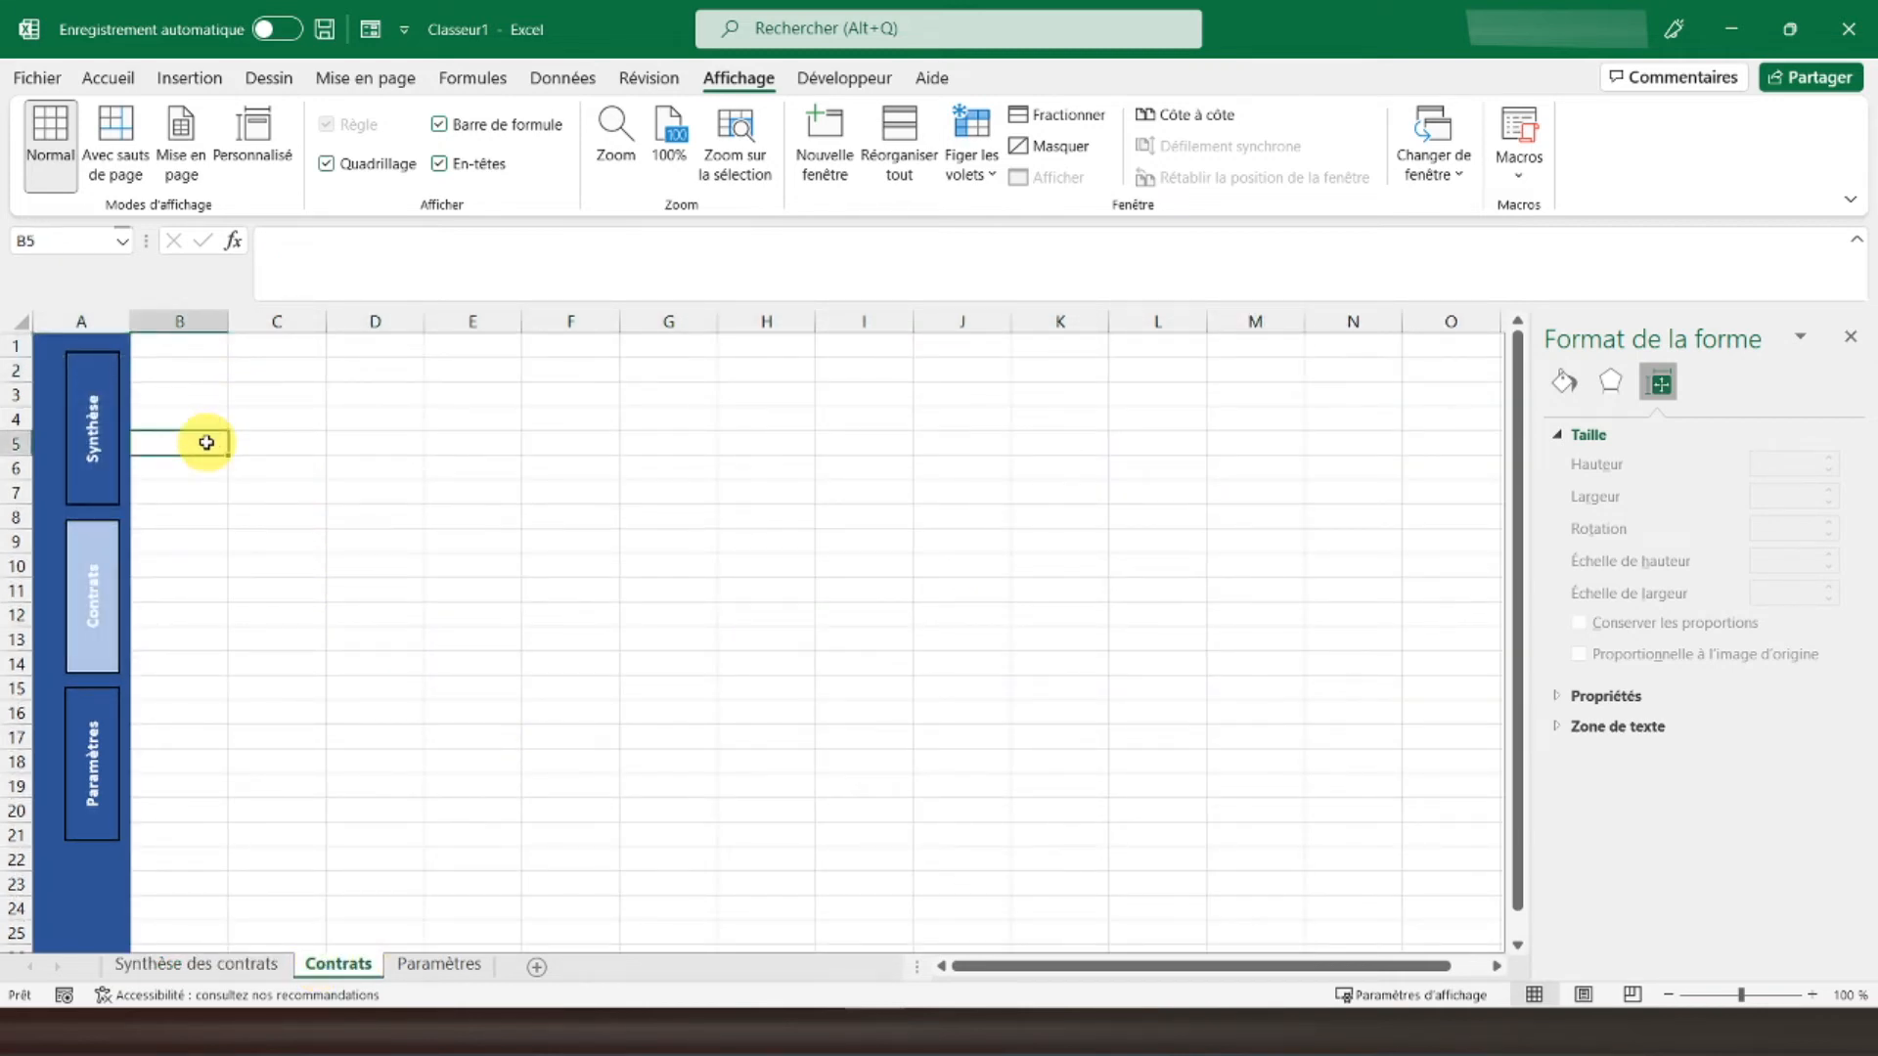
type("Mat")
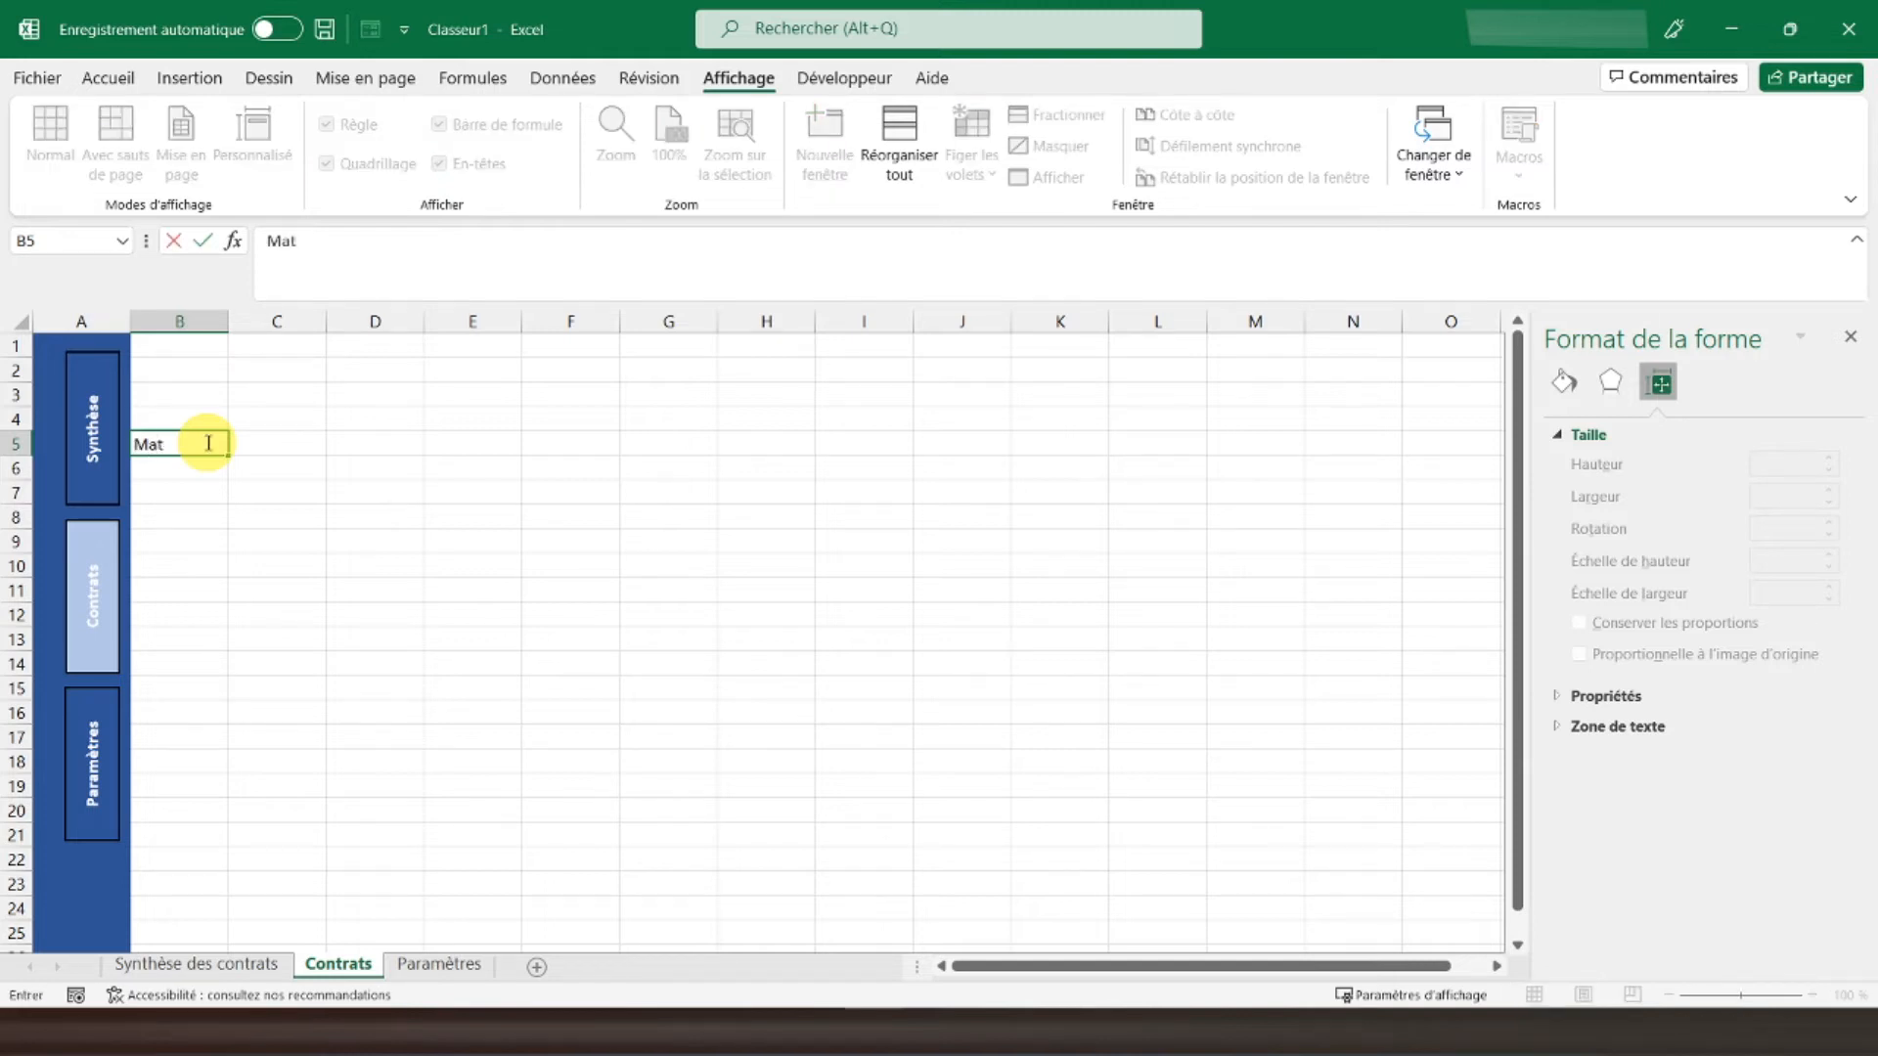
type("ricule")
key("Tab")
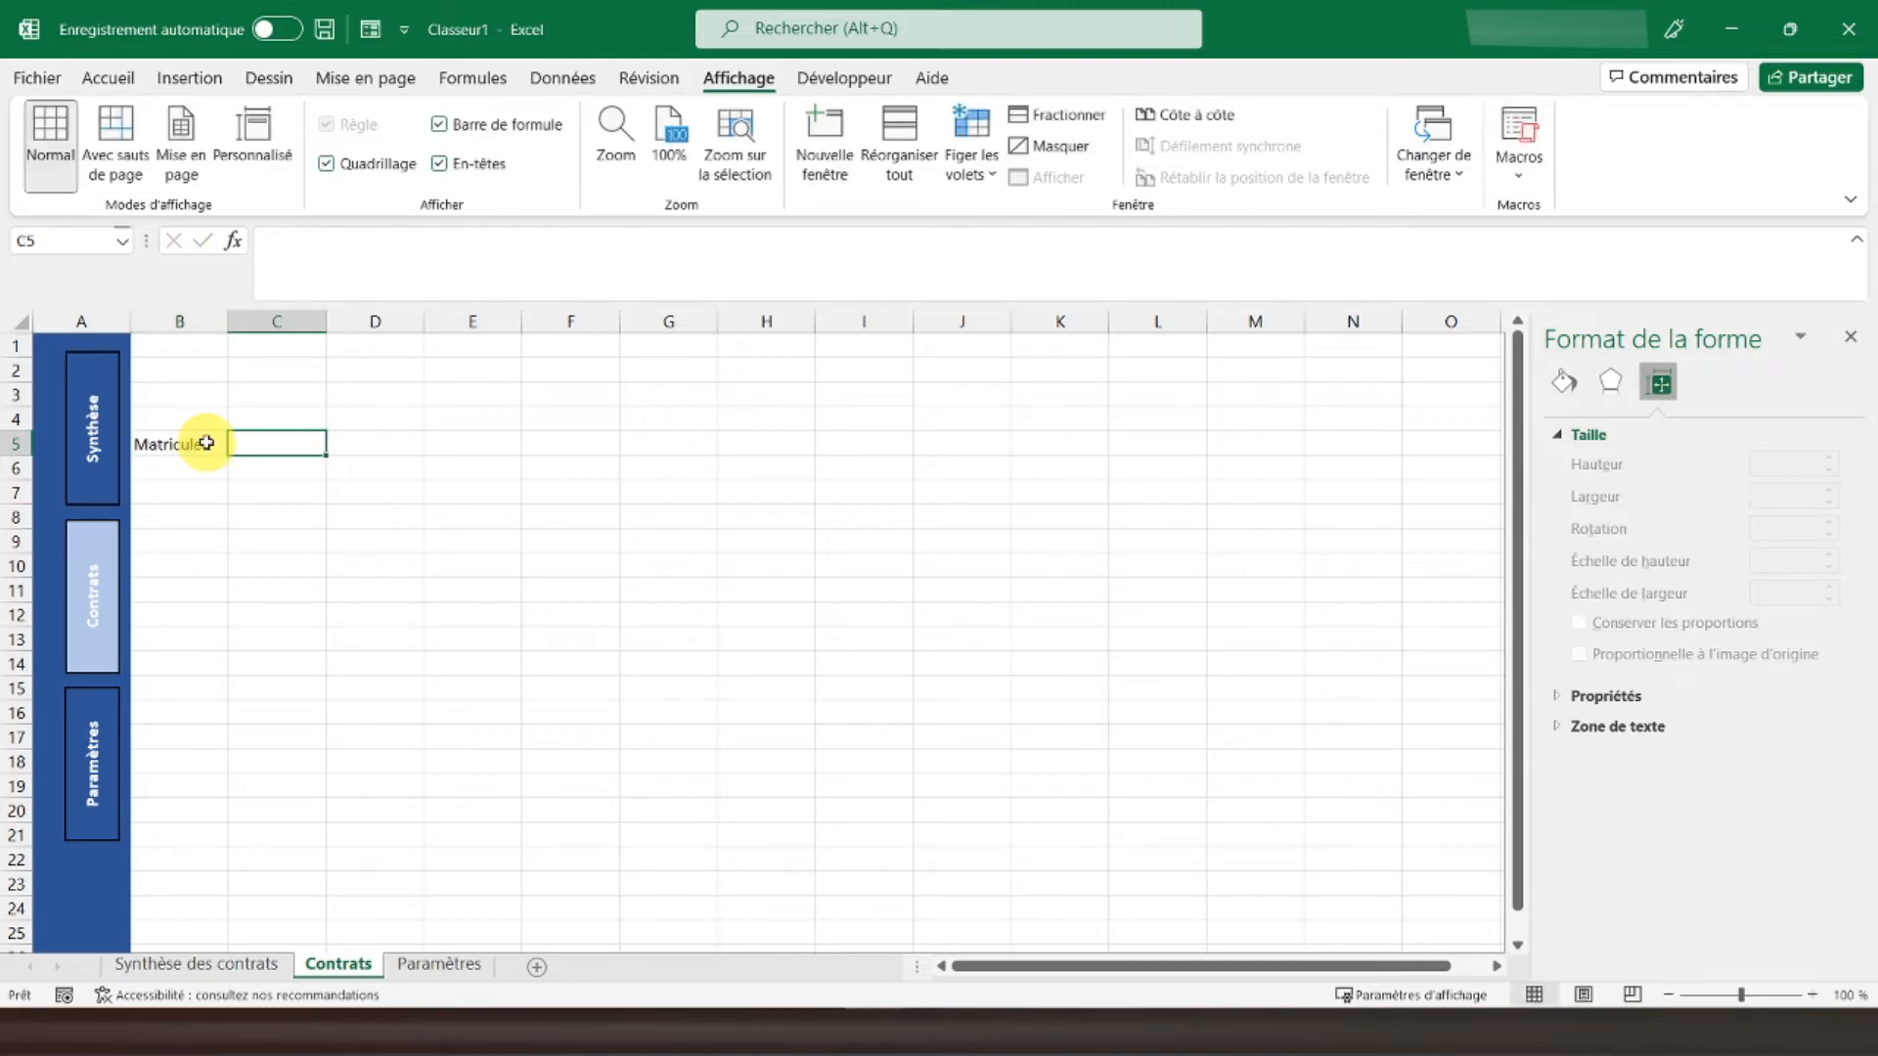
type("Nom")
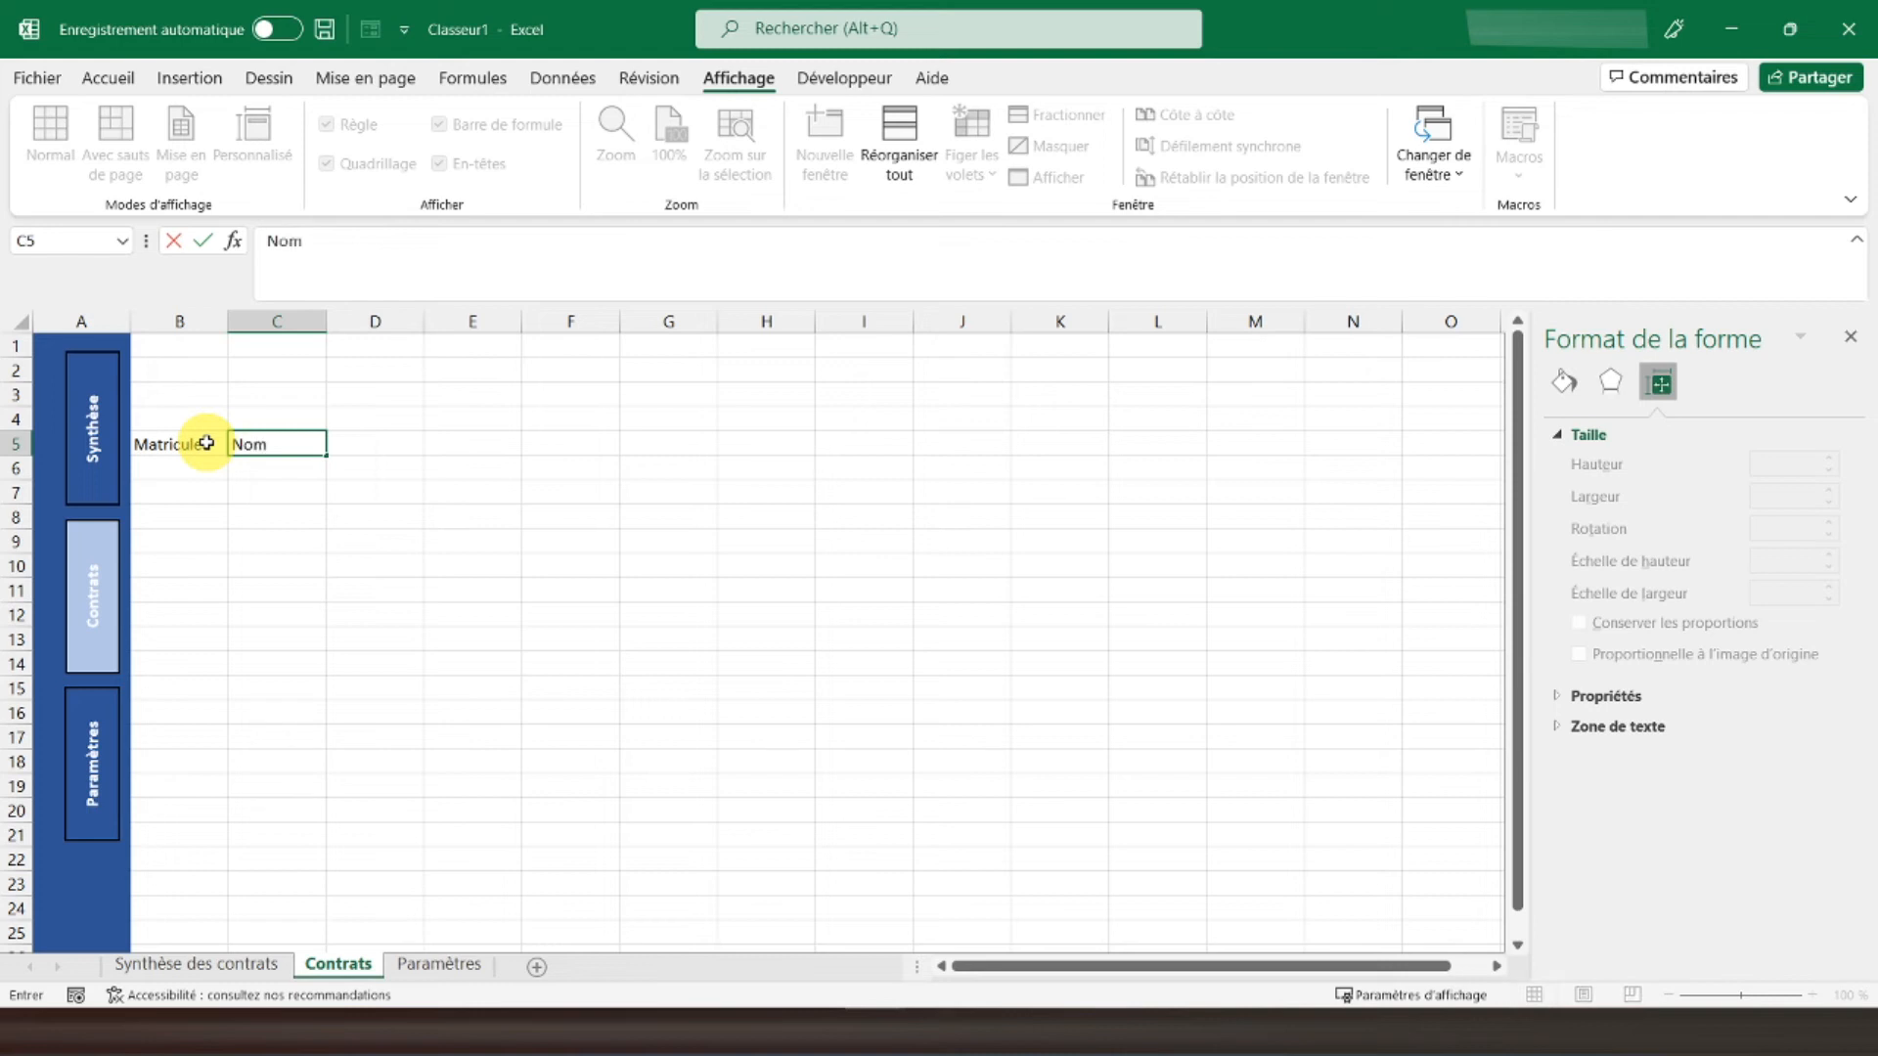
key("Tab")
type("Pr")
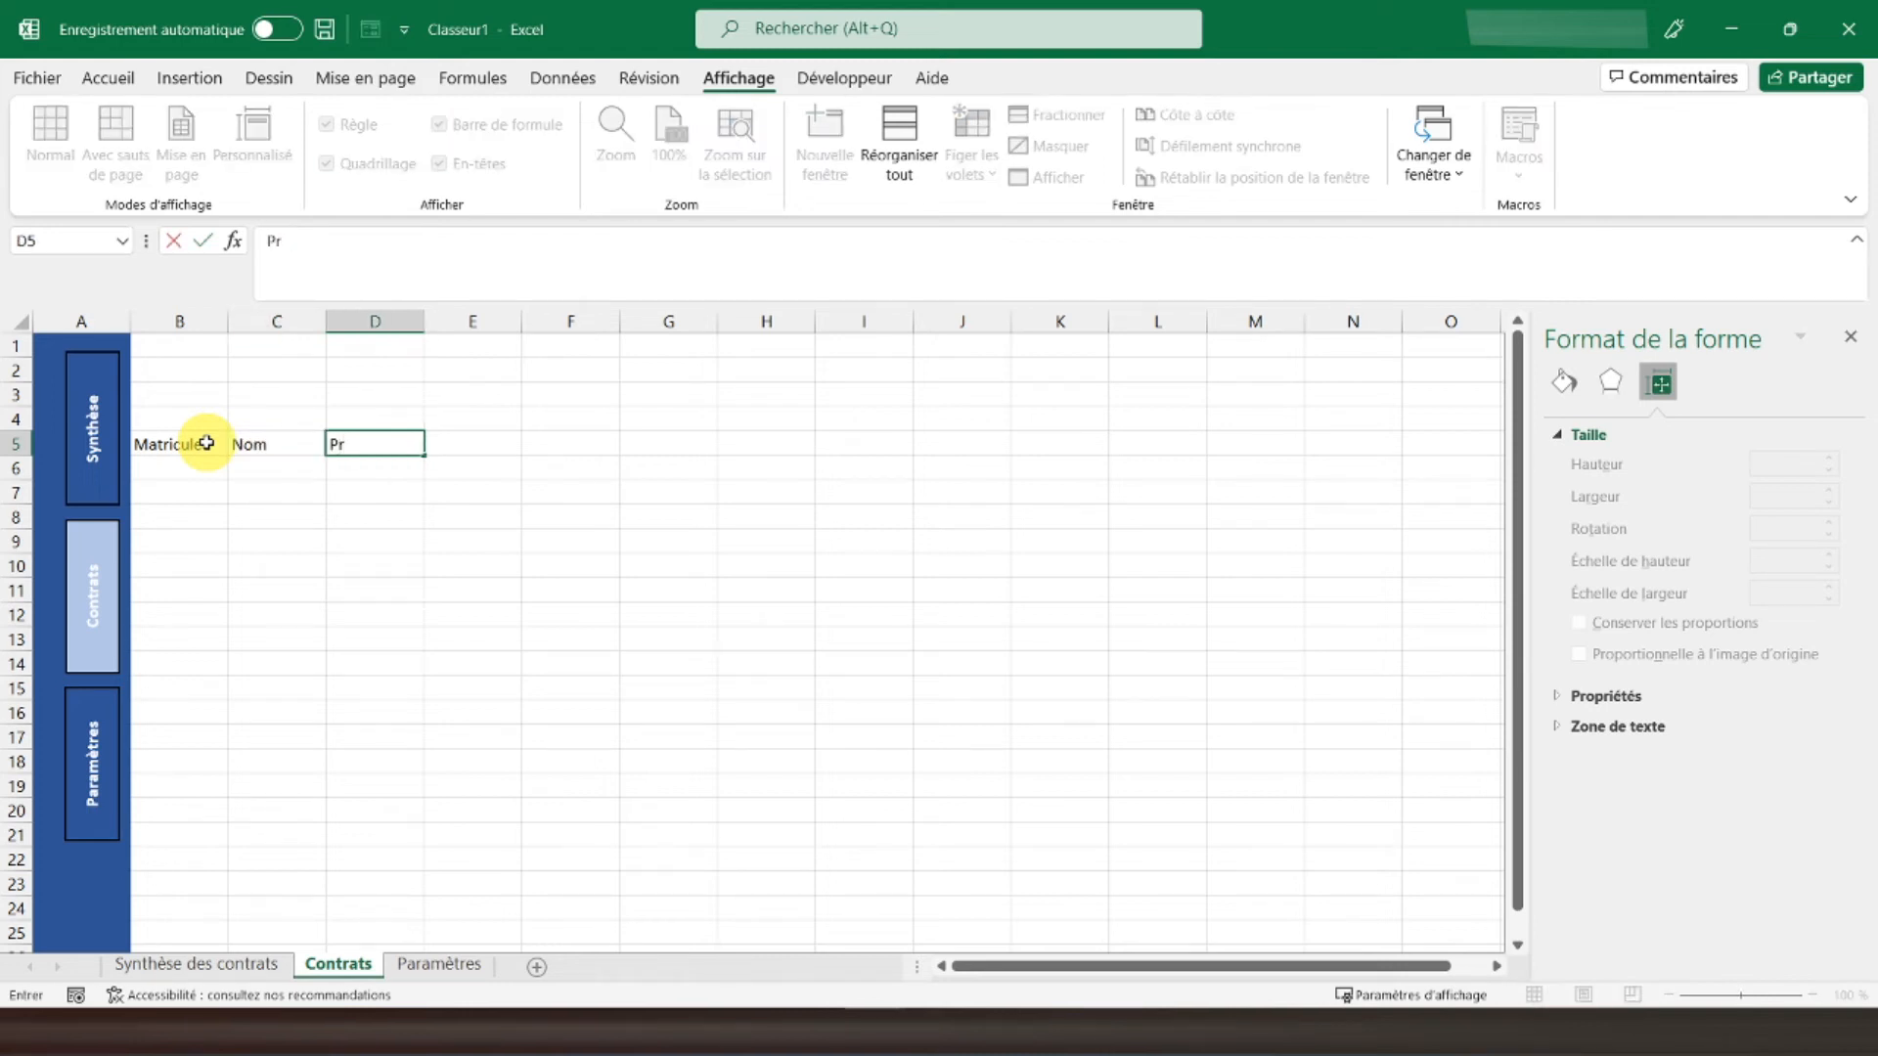
key("Tab")
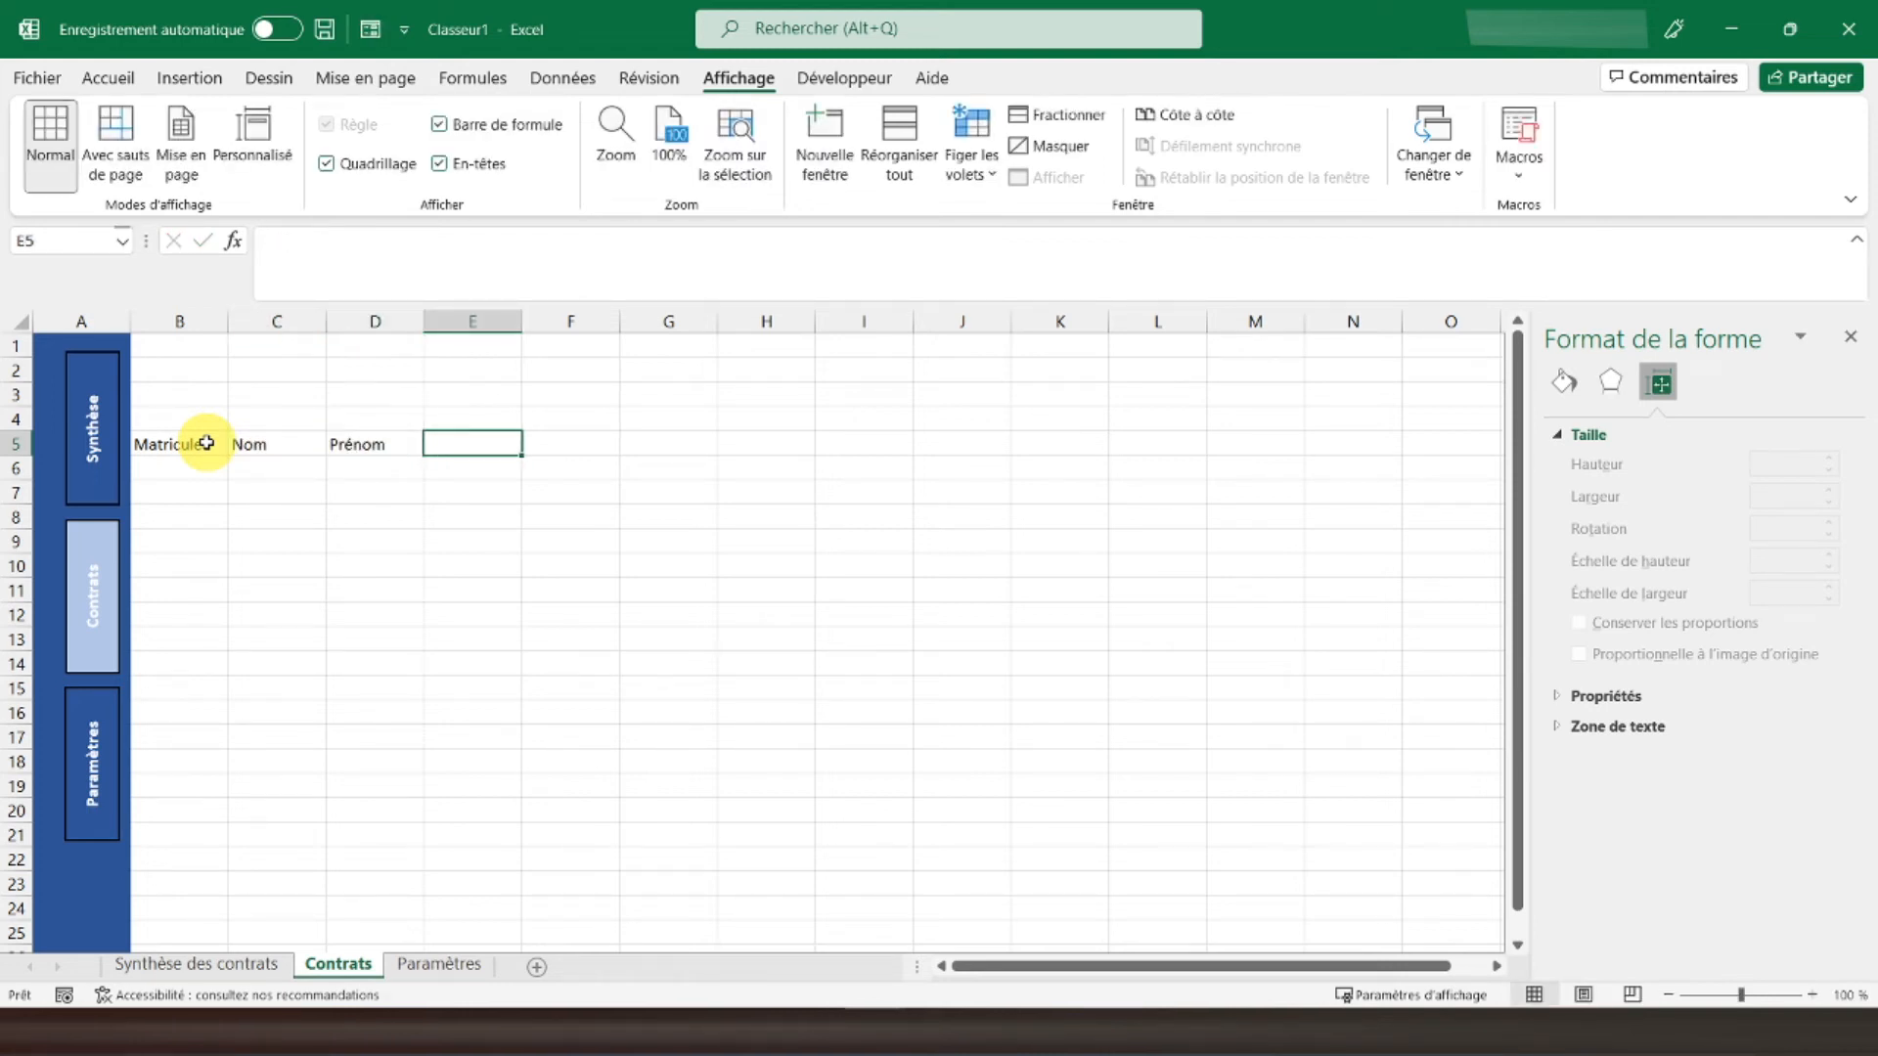
Step: Enter the headers Date de naissance, Age, Rémunération and Statut in E5:H5
type("Date de naissance")
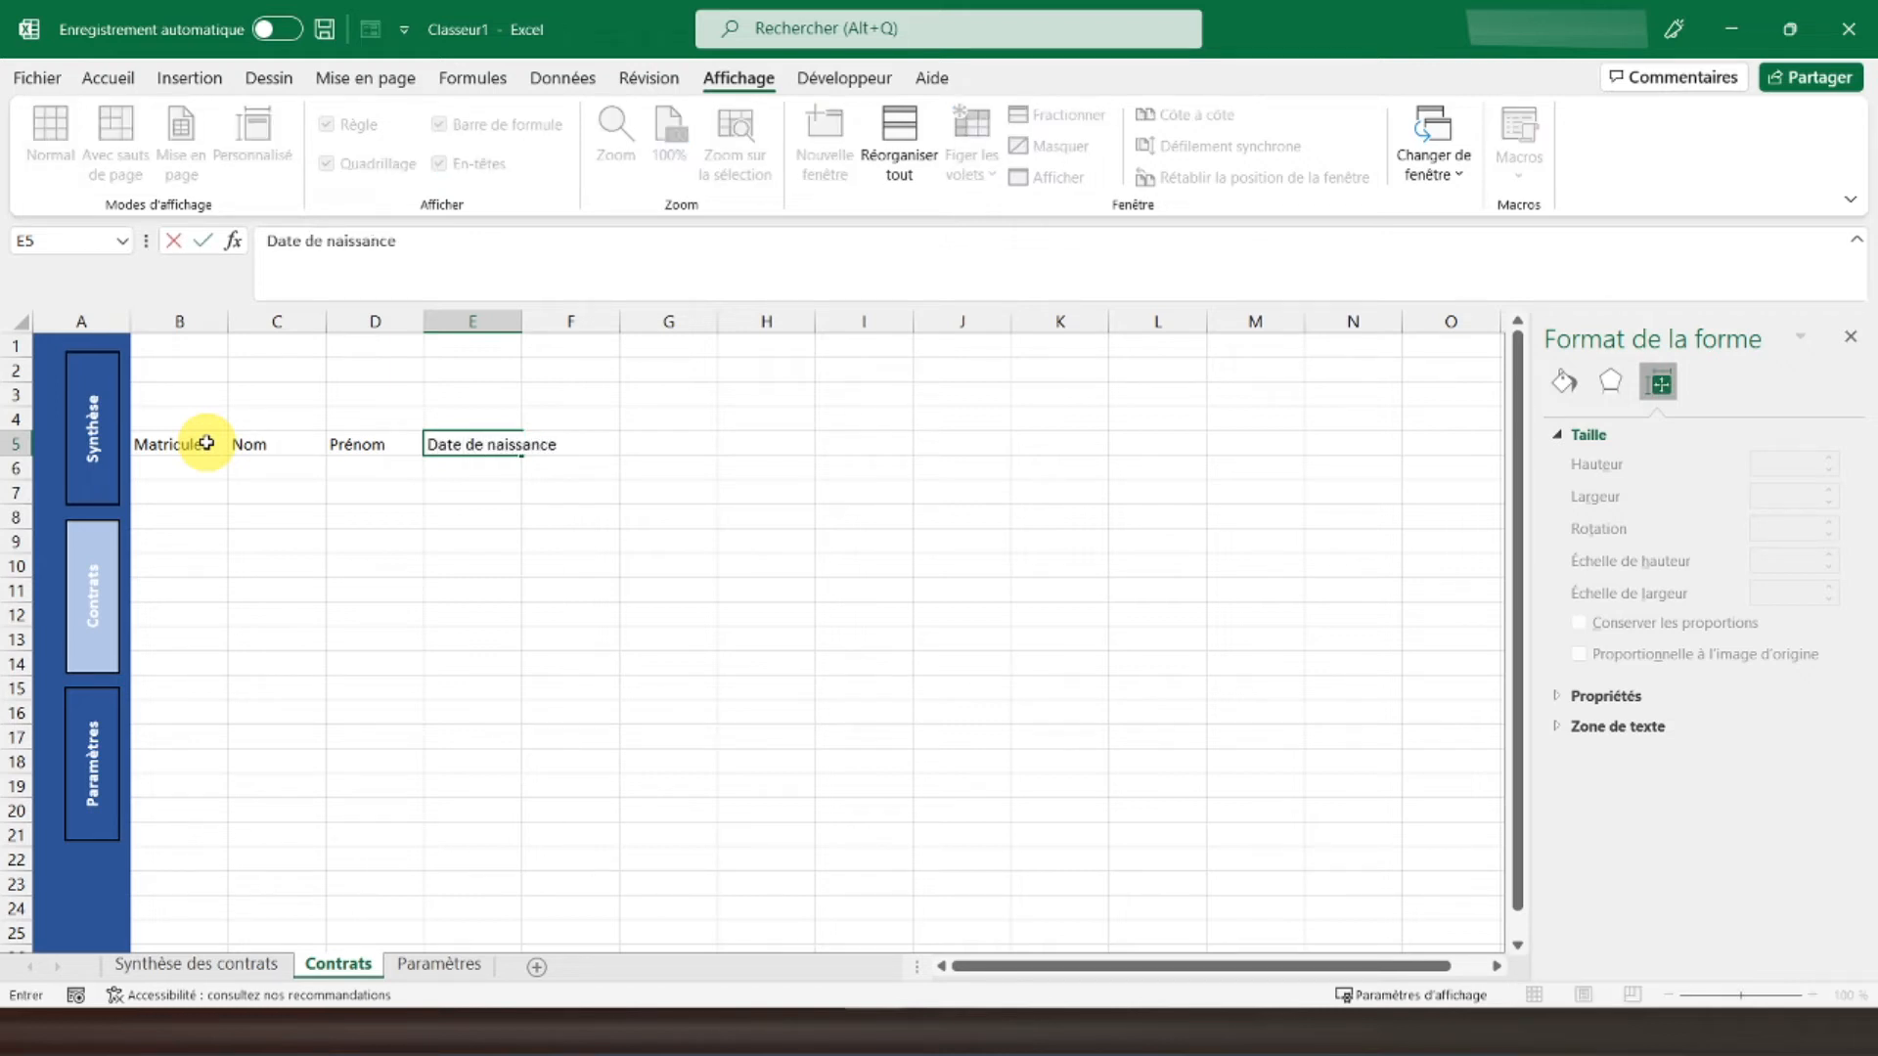
key("Tab")
type("Ag")
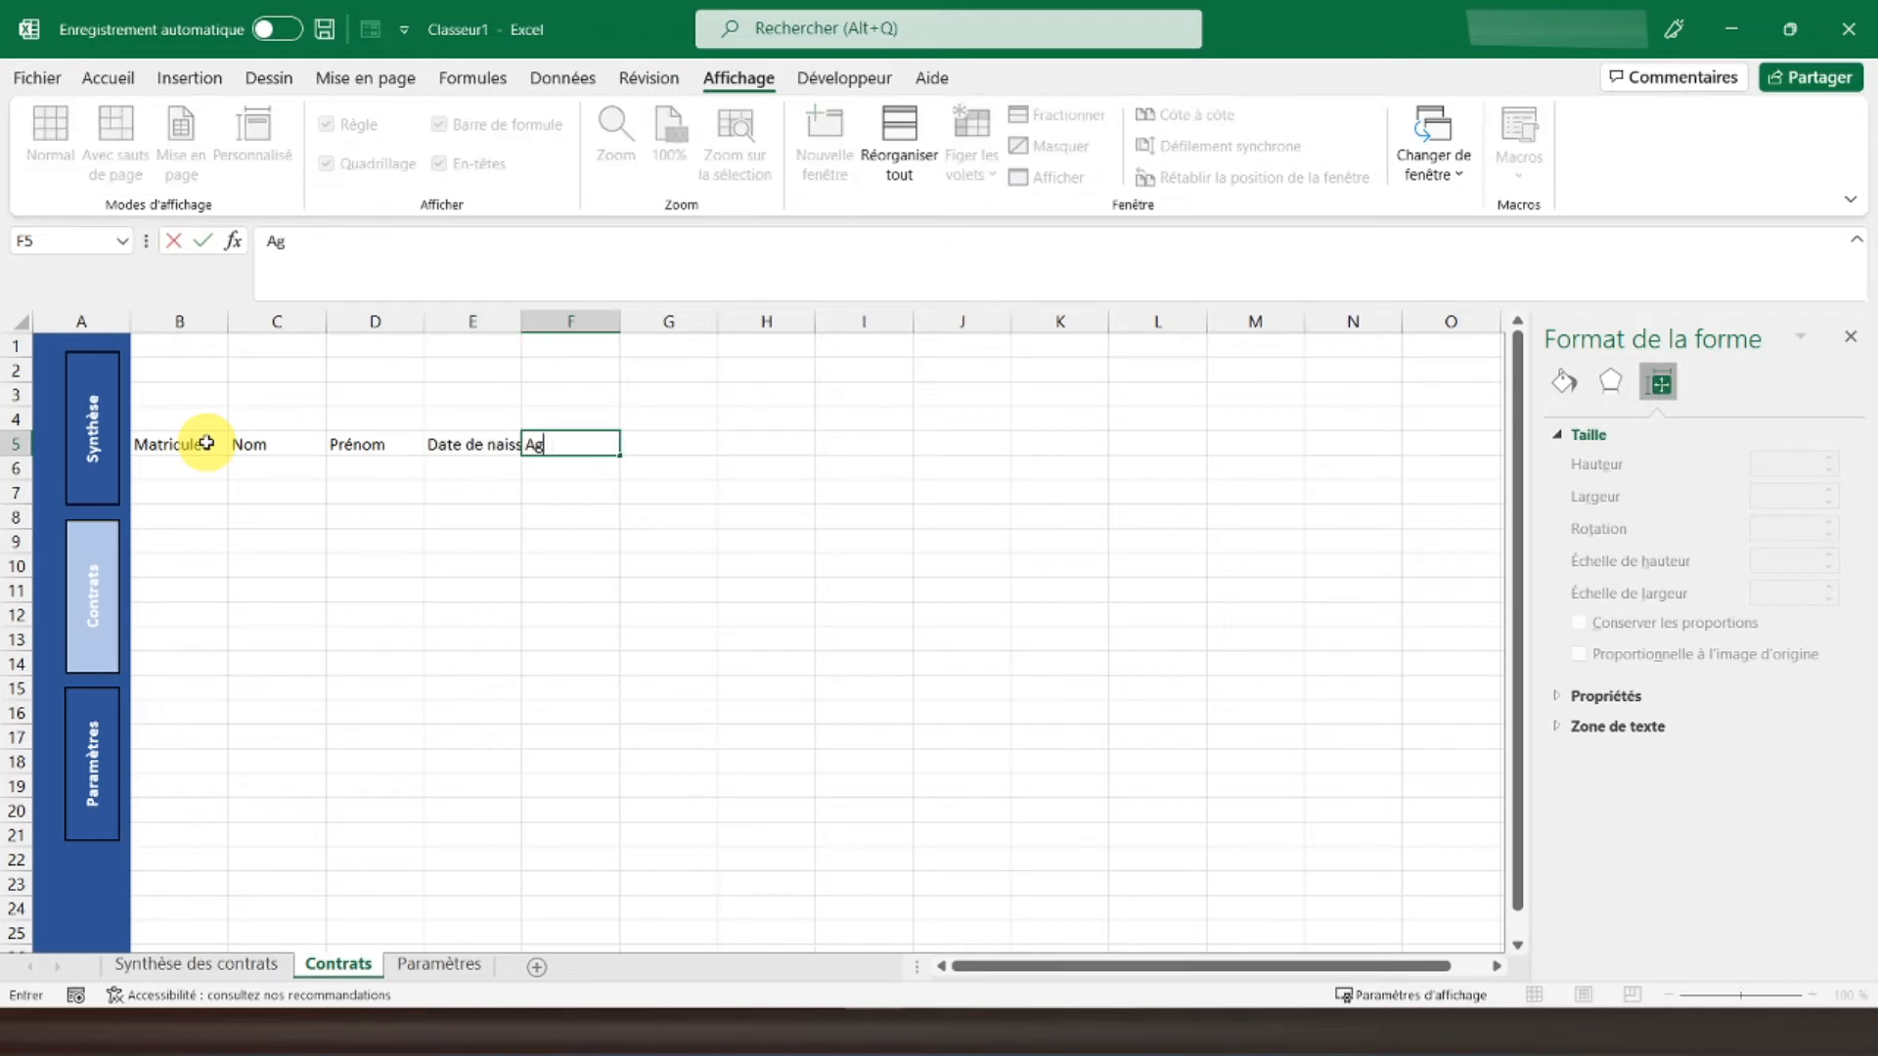
key("Tab")
type("R")
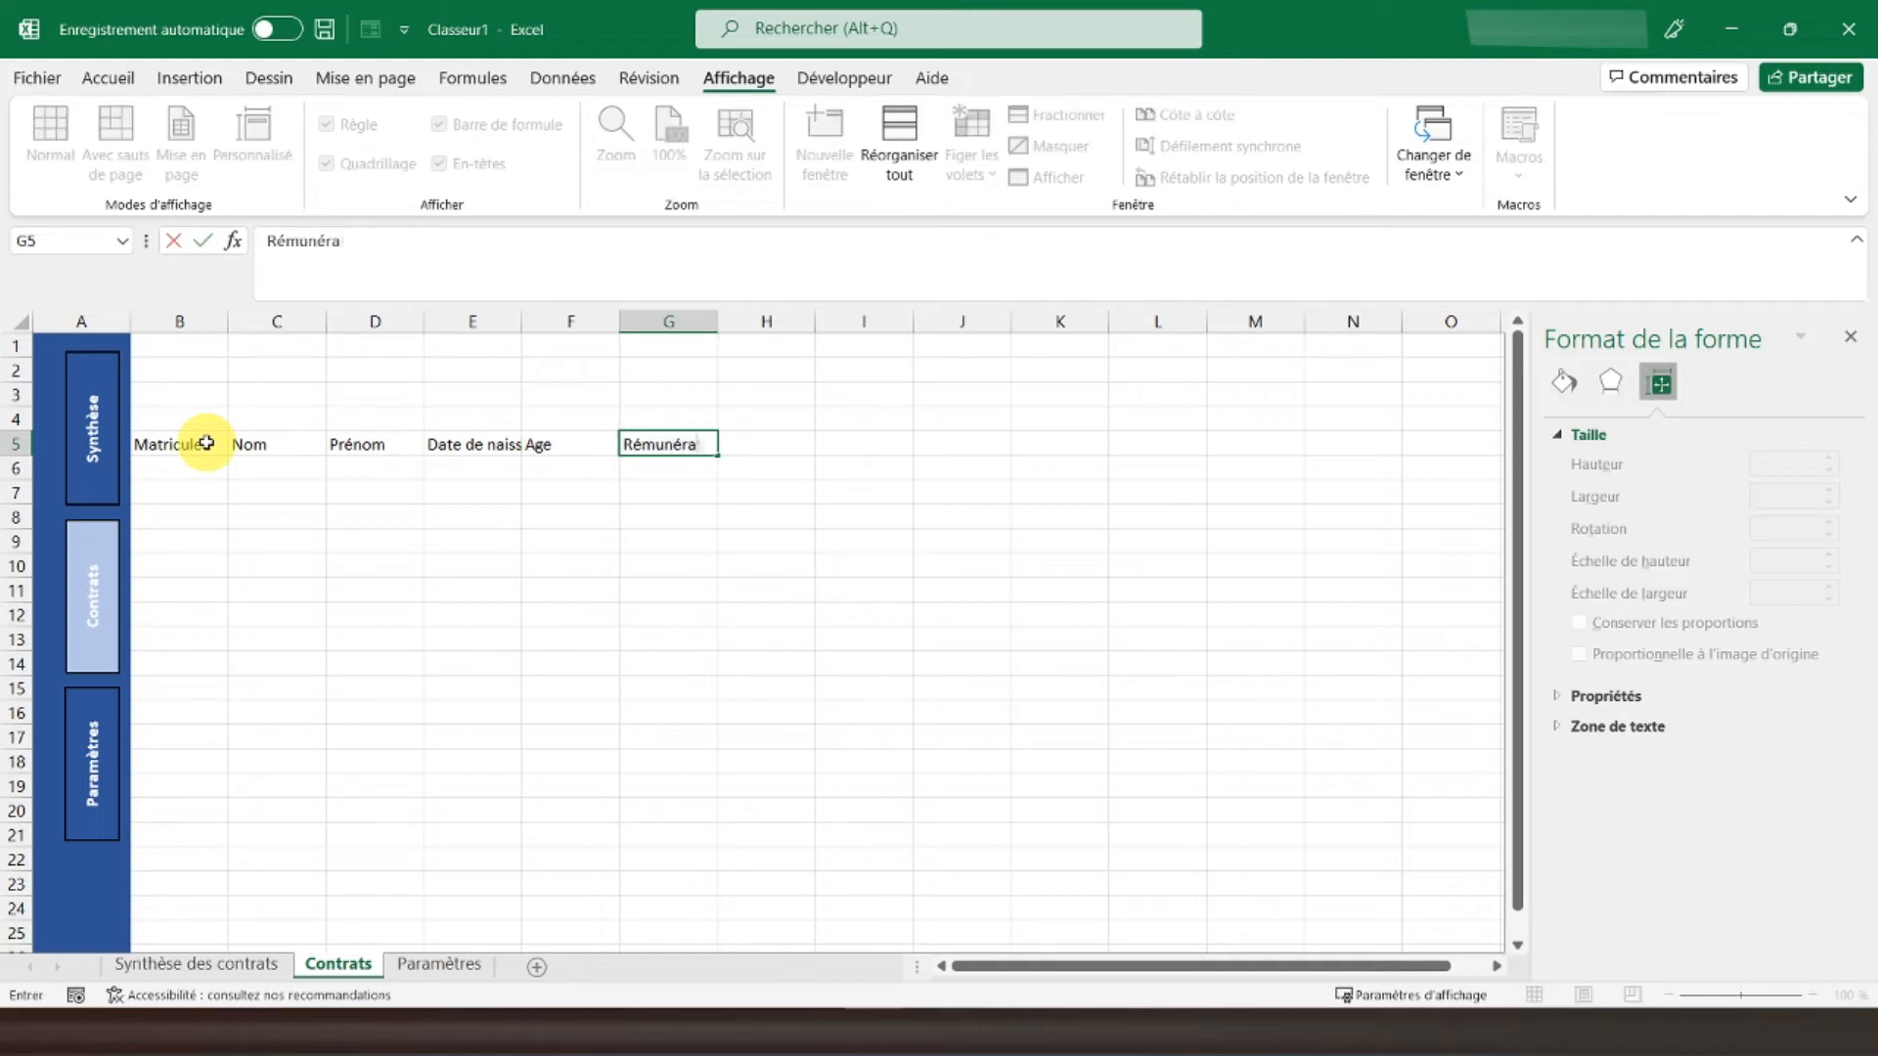
key("Tab")
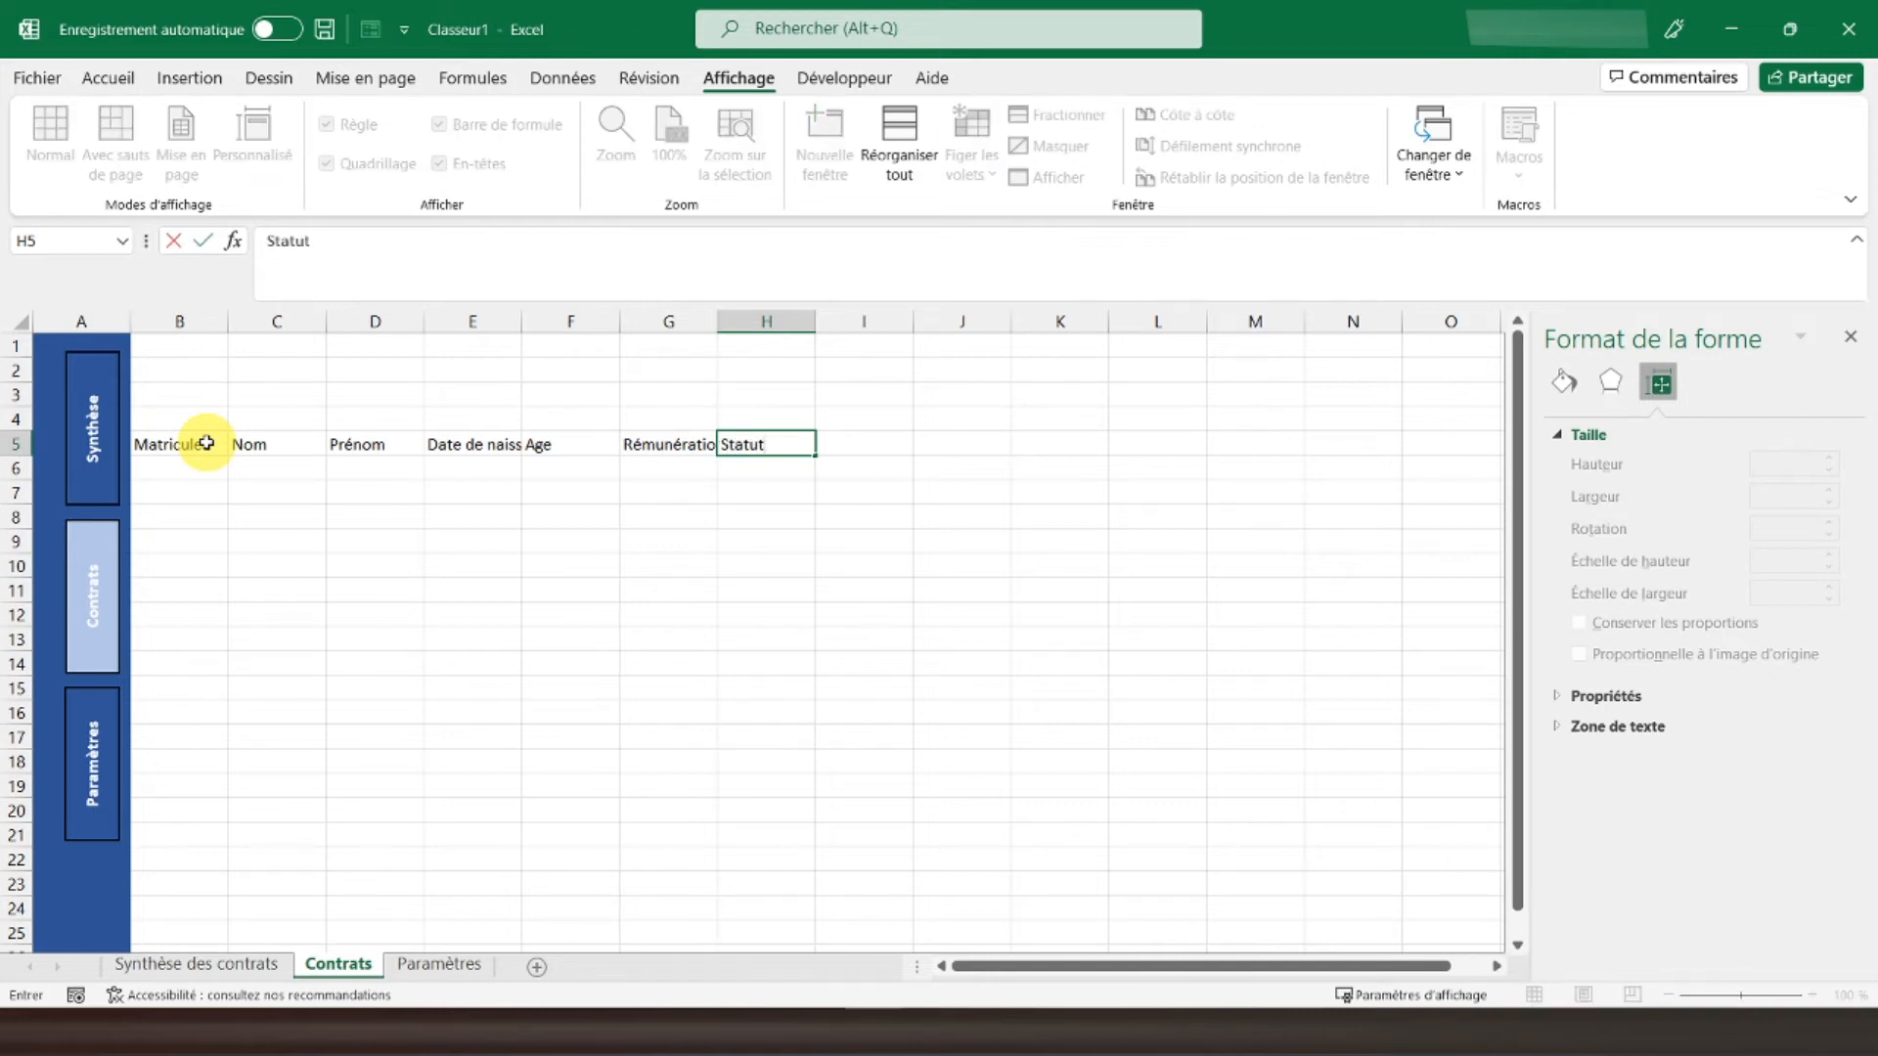
key("Tab")
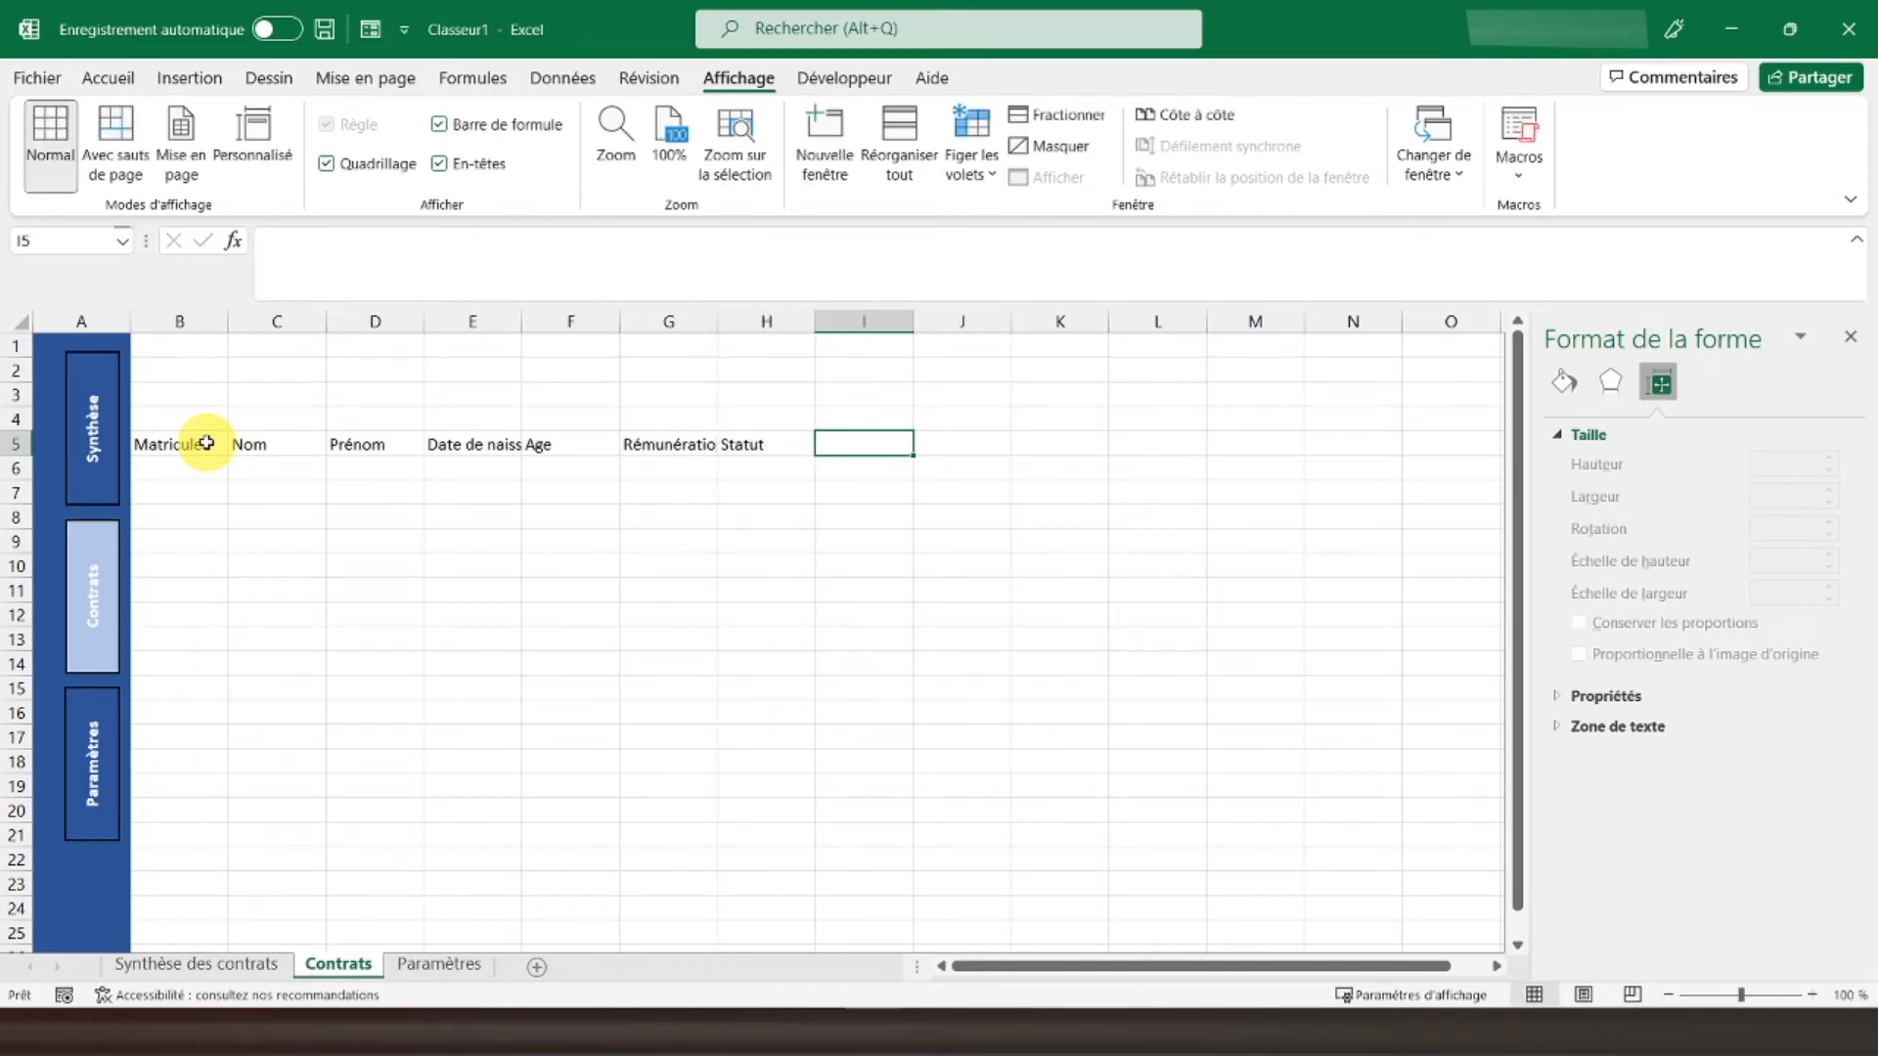
Step: Enter the headers Entrée dans l'entreprise, Ancienneté and Type de contrat in I5:K5
type("Entrée dans l'entreprise")
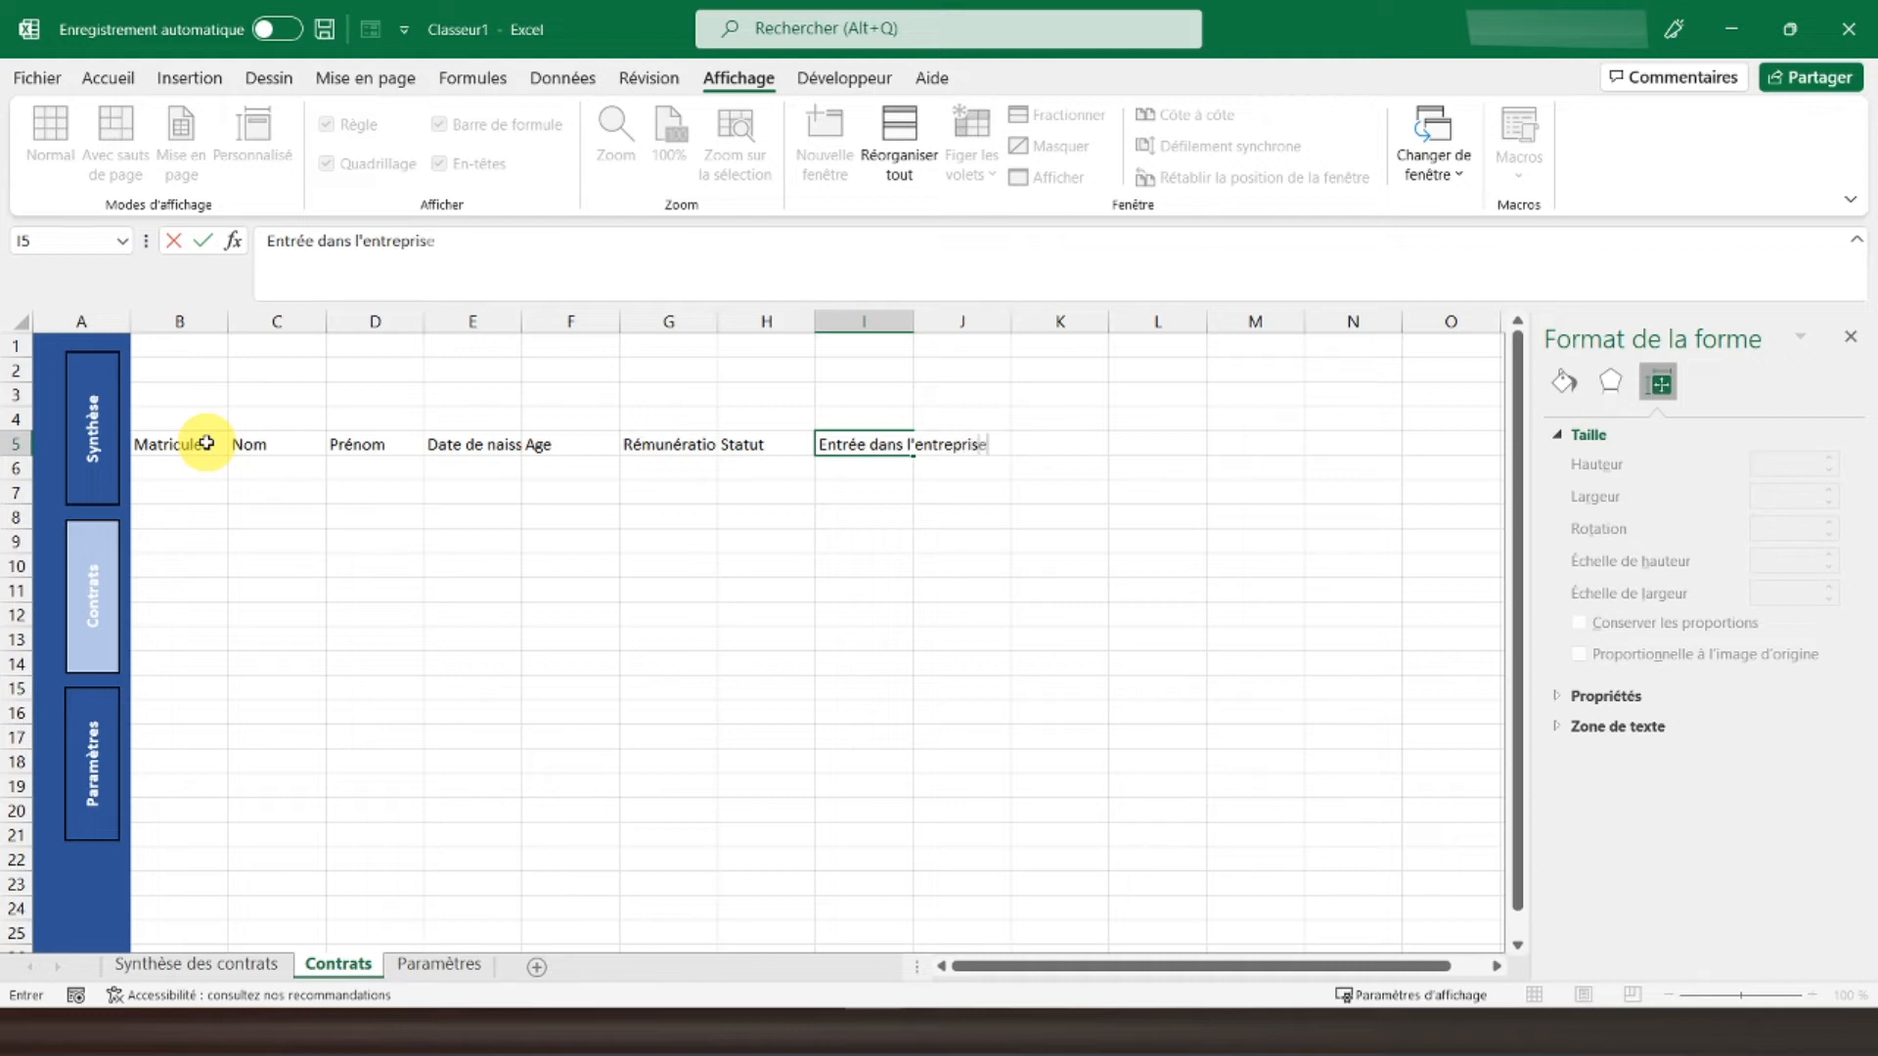
key("Tab")
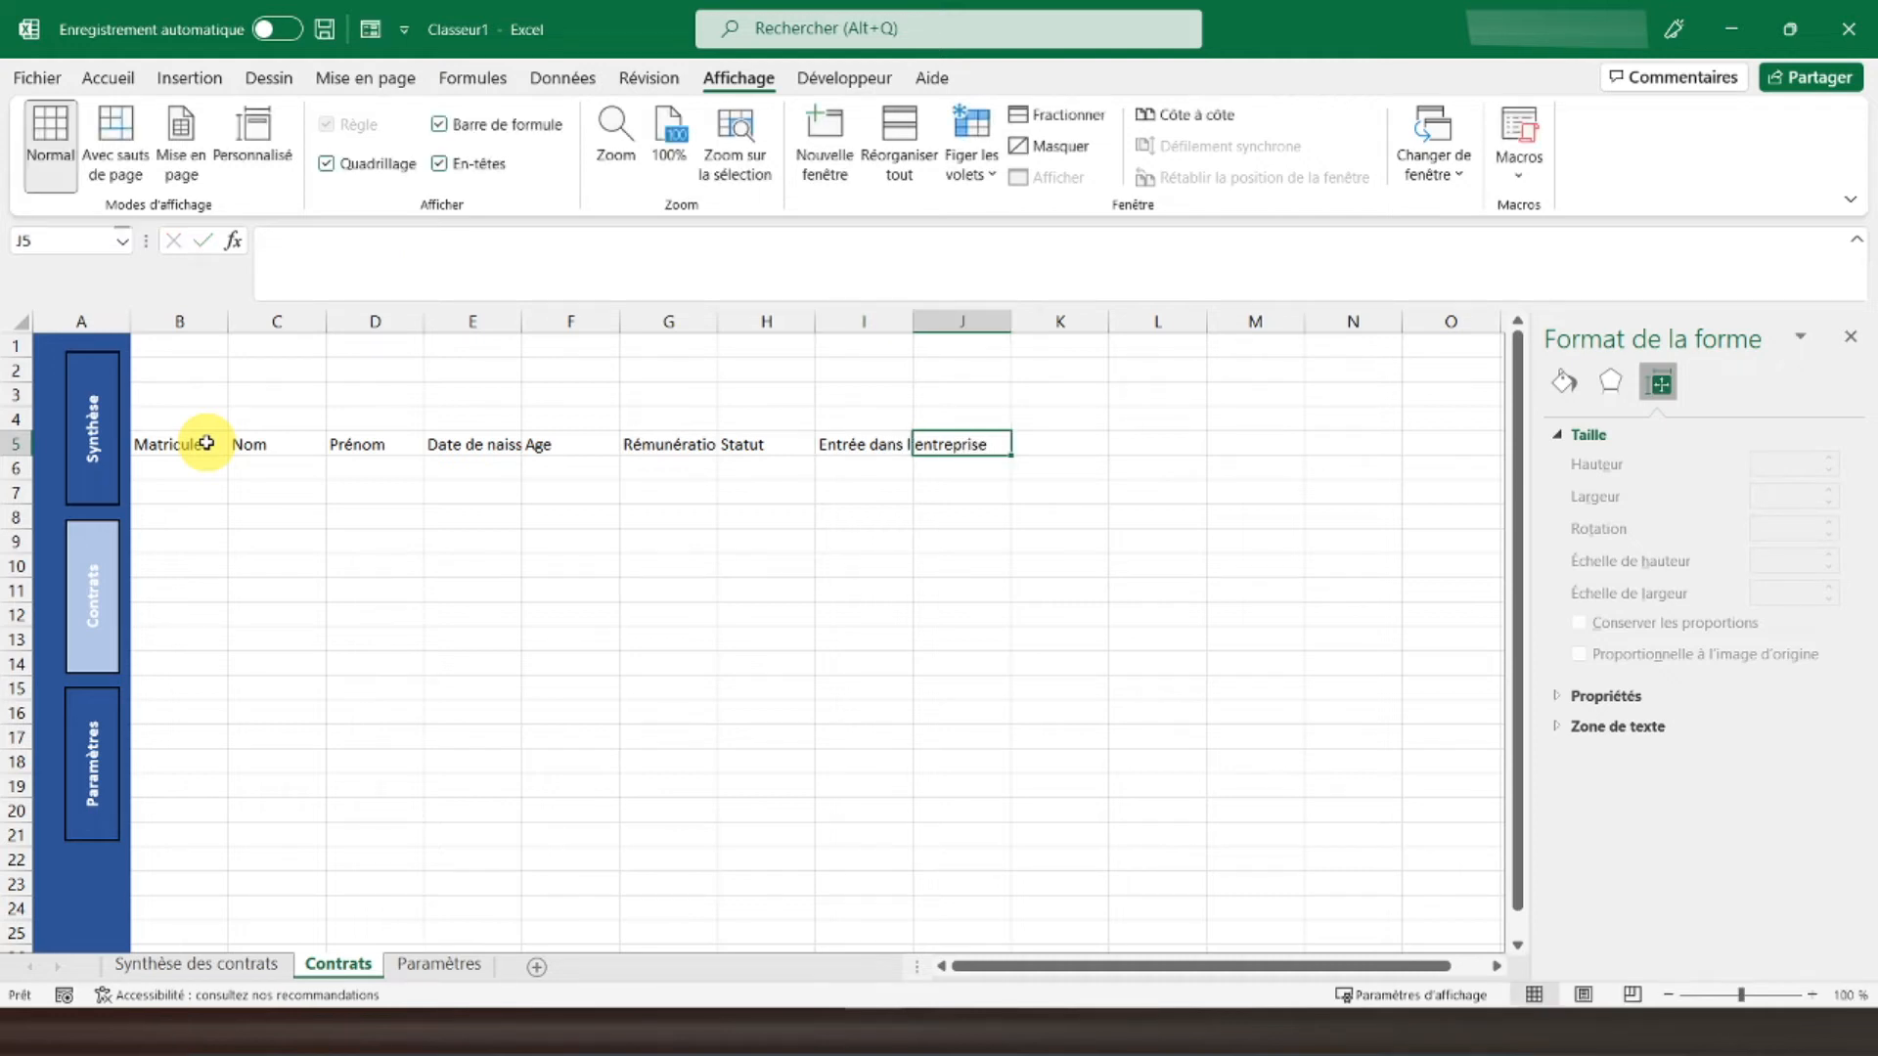
type("Ancienneté")
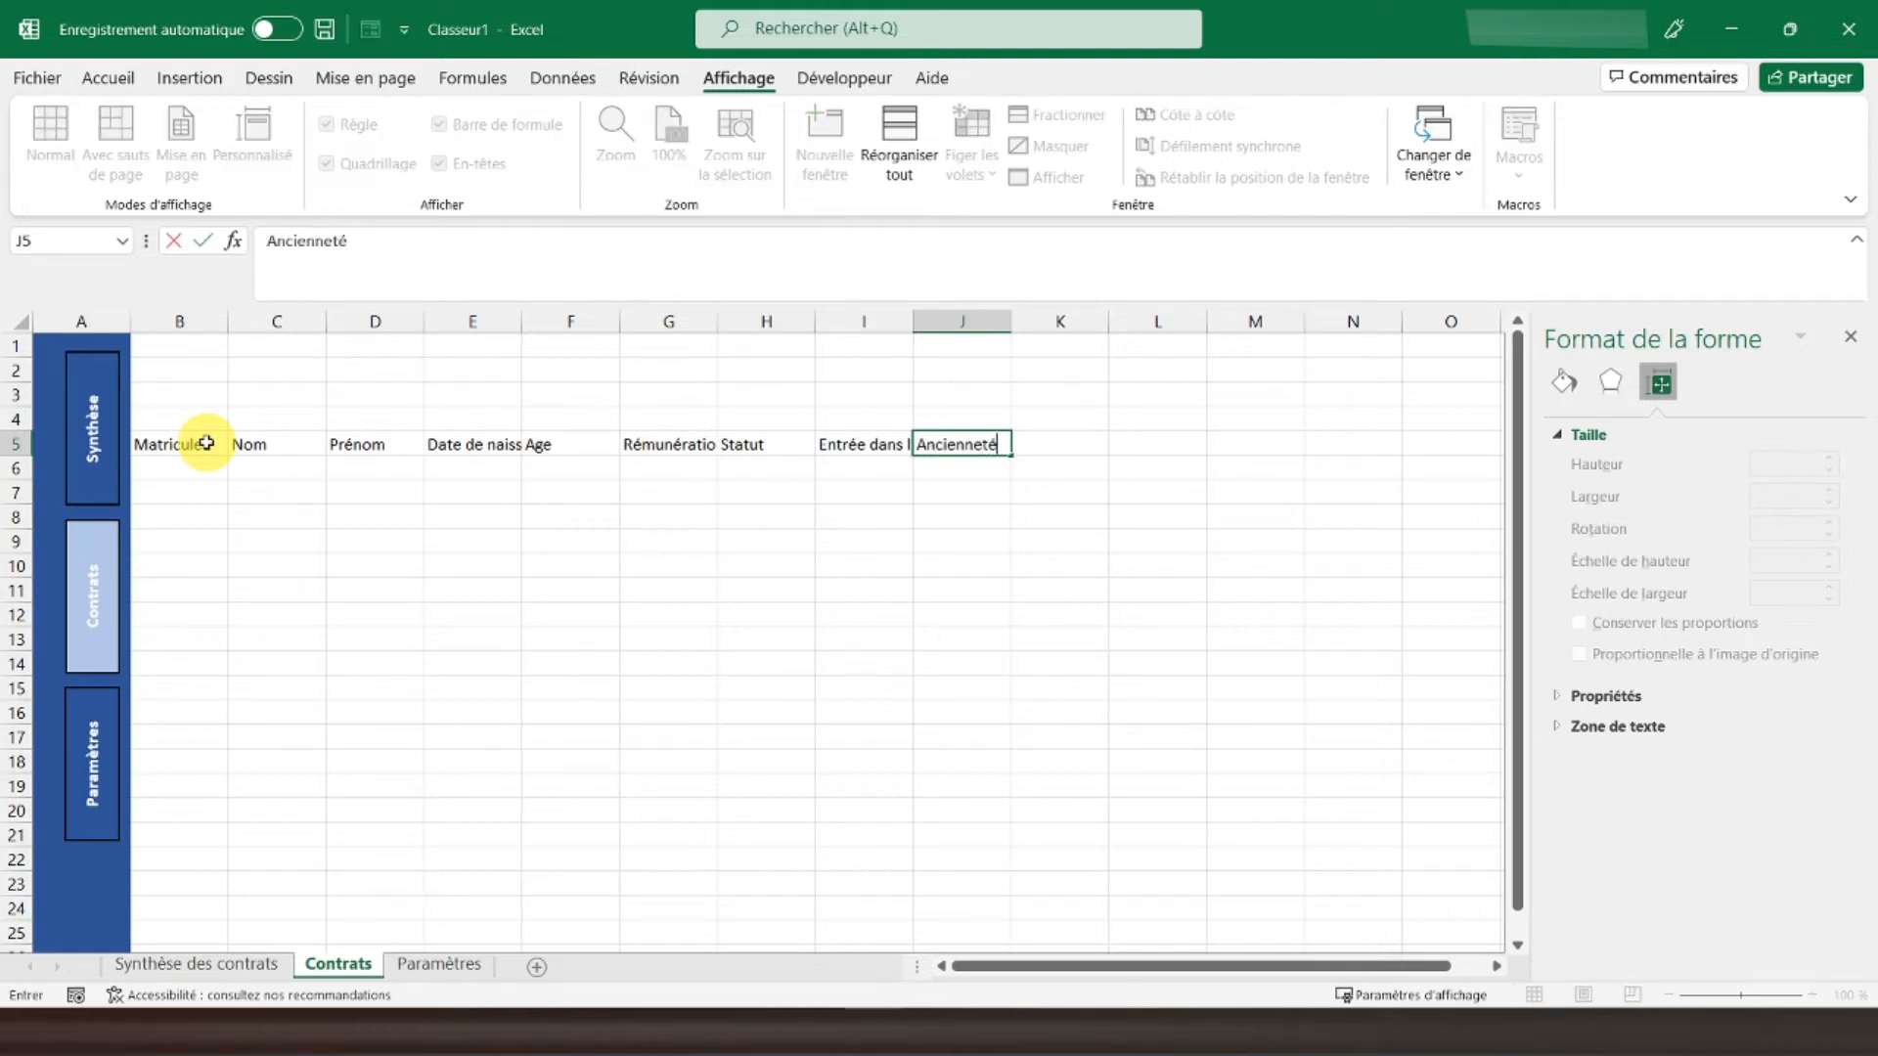
key("Tab")
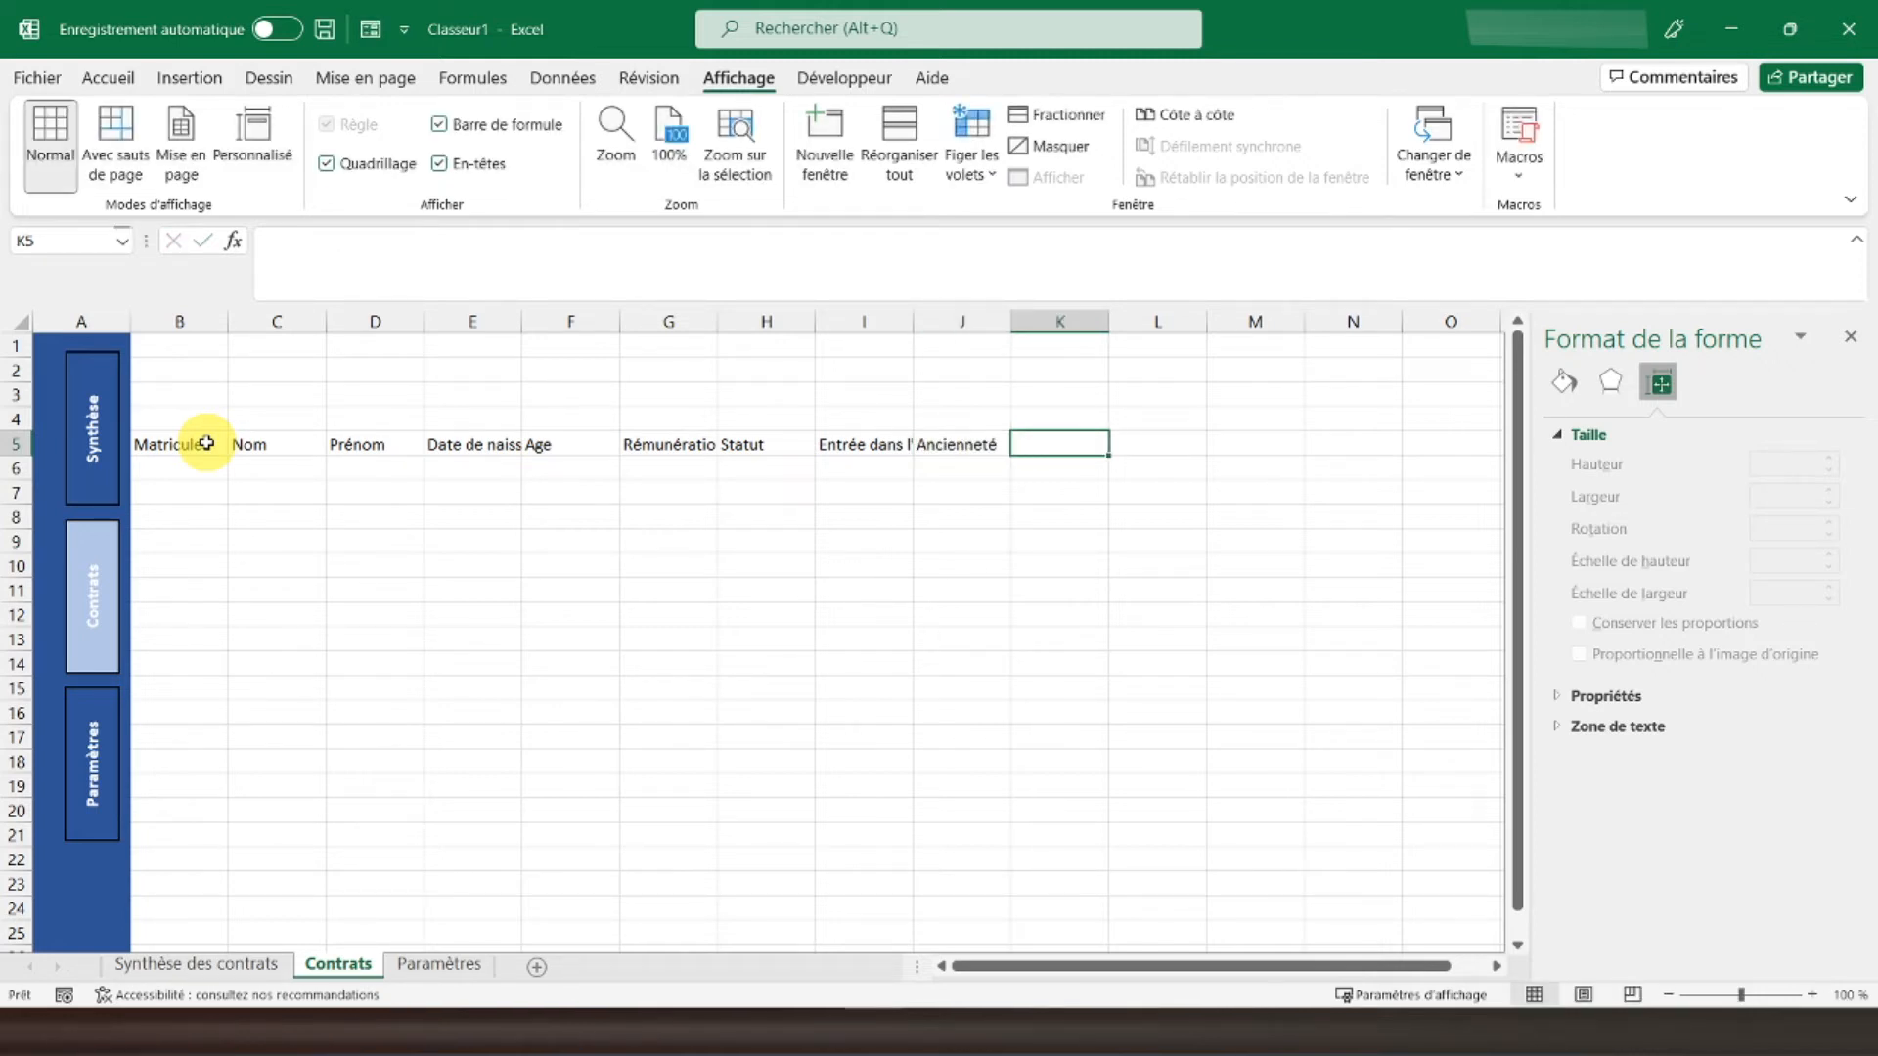
type("Type de co")
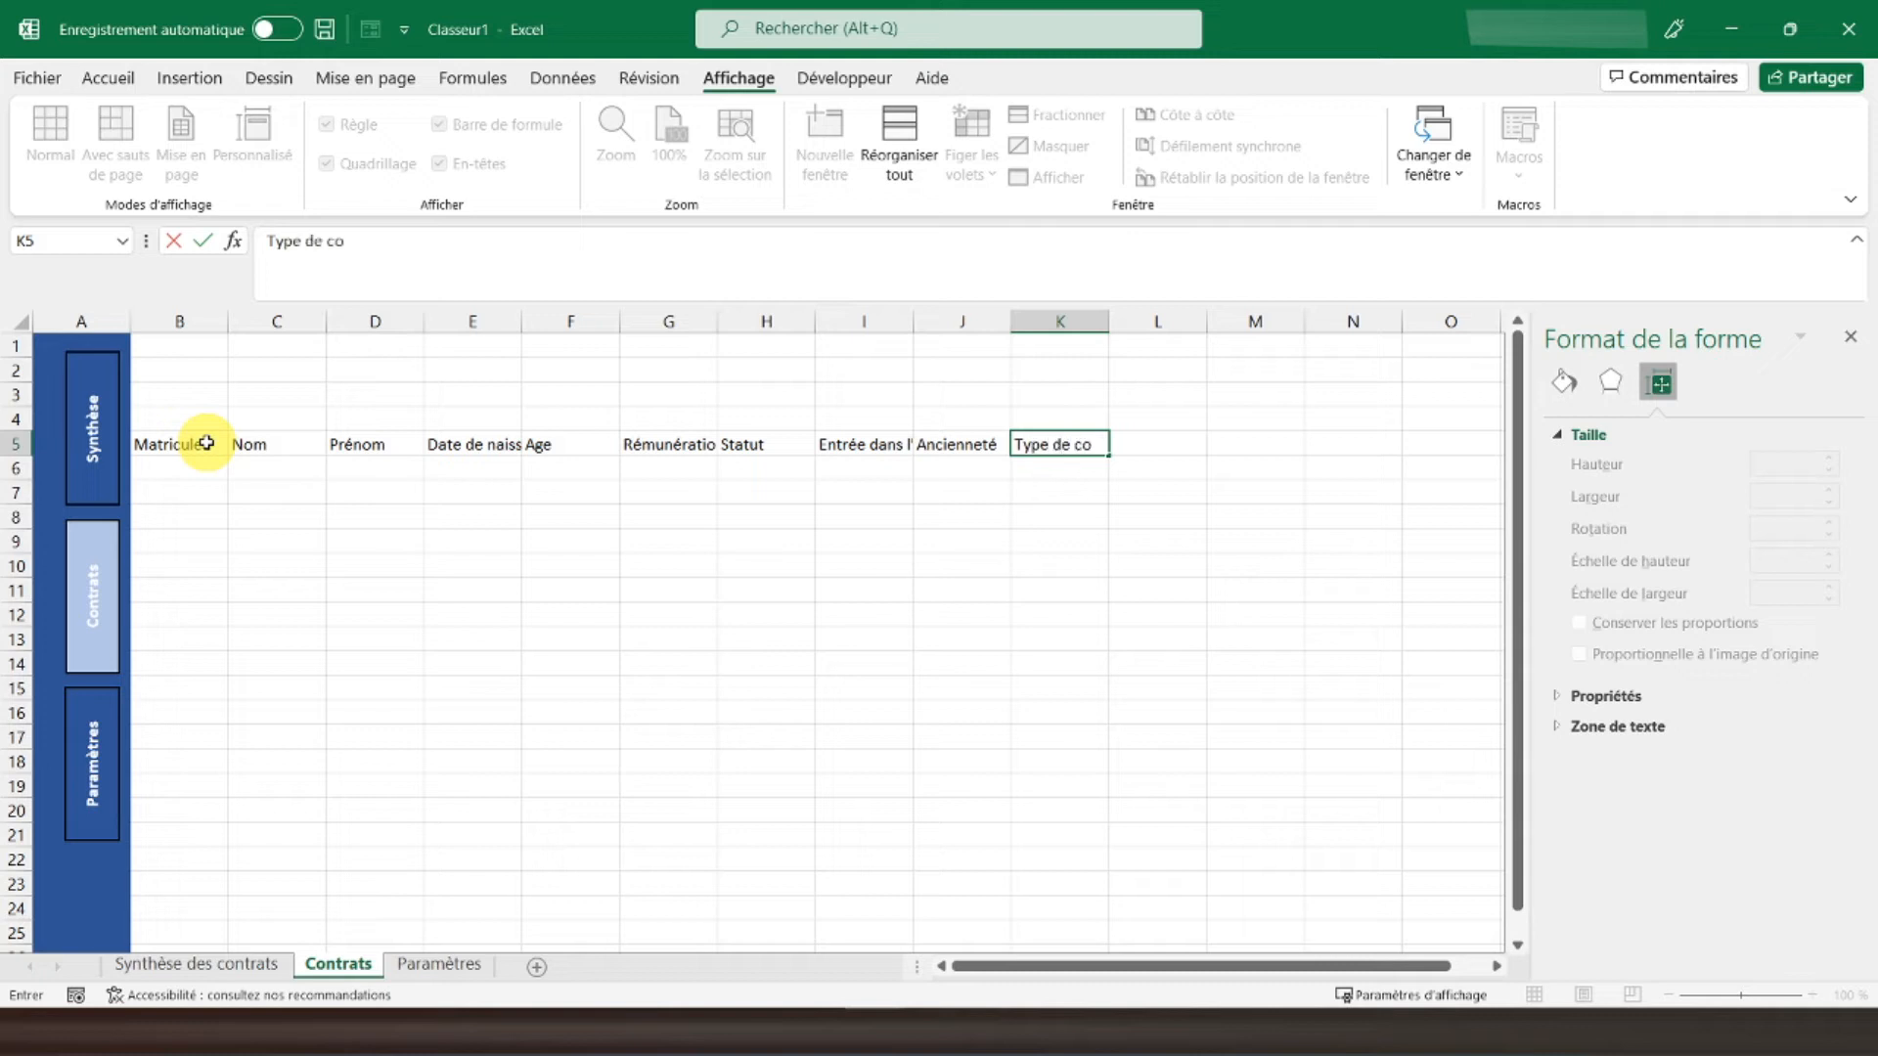
type("ntrat")
key("Tab")
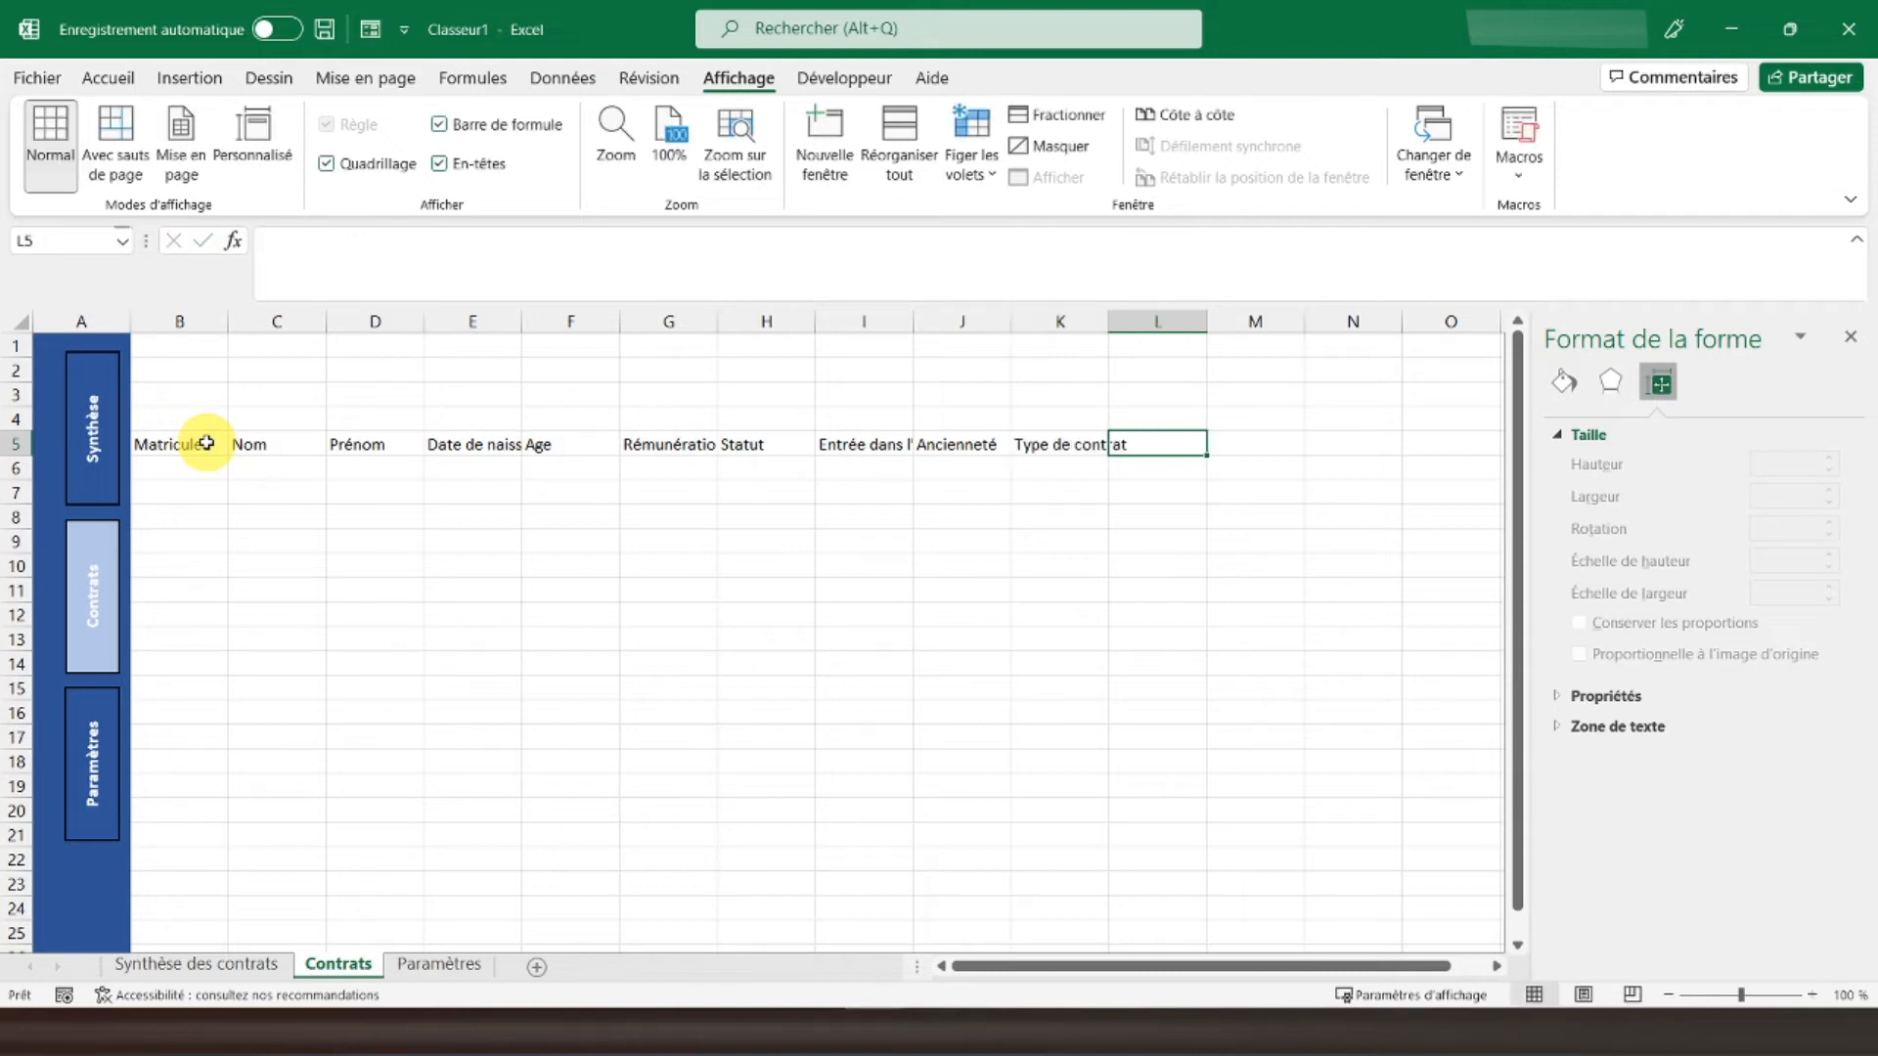
Step: Enter the headers Durée (mois), Date de fin, Jours restant and Commentaires in L5:O5, and close the shape formatting pane
type("S")
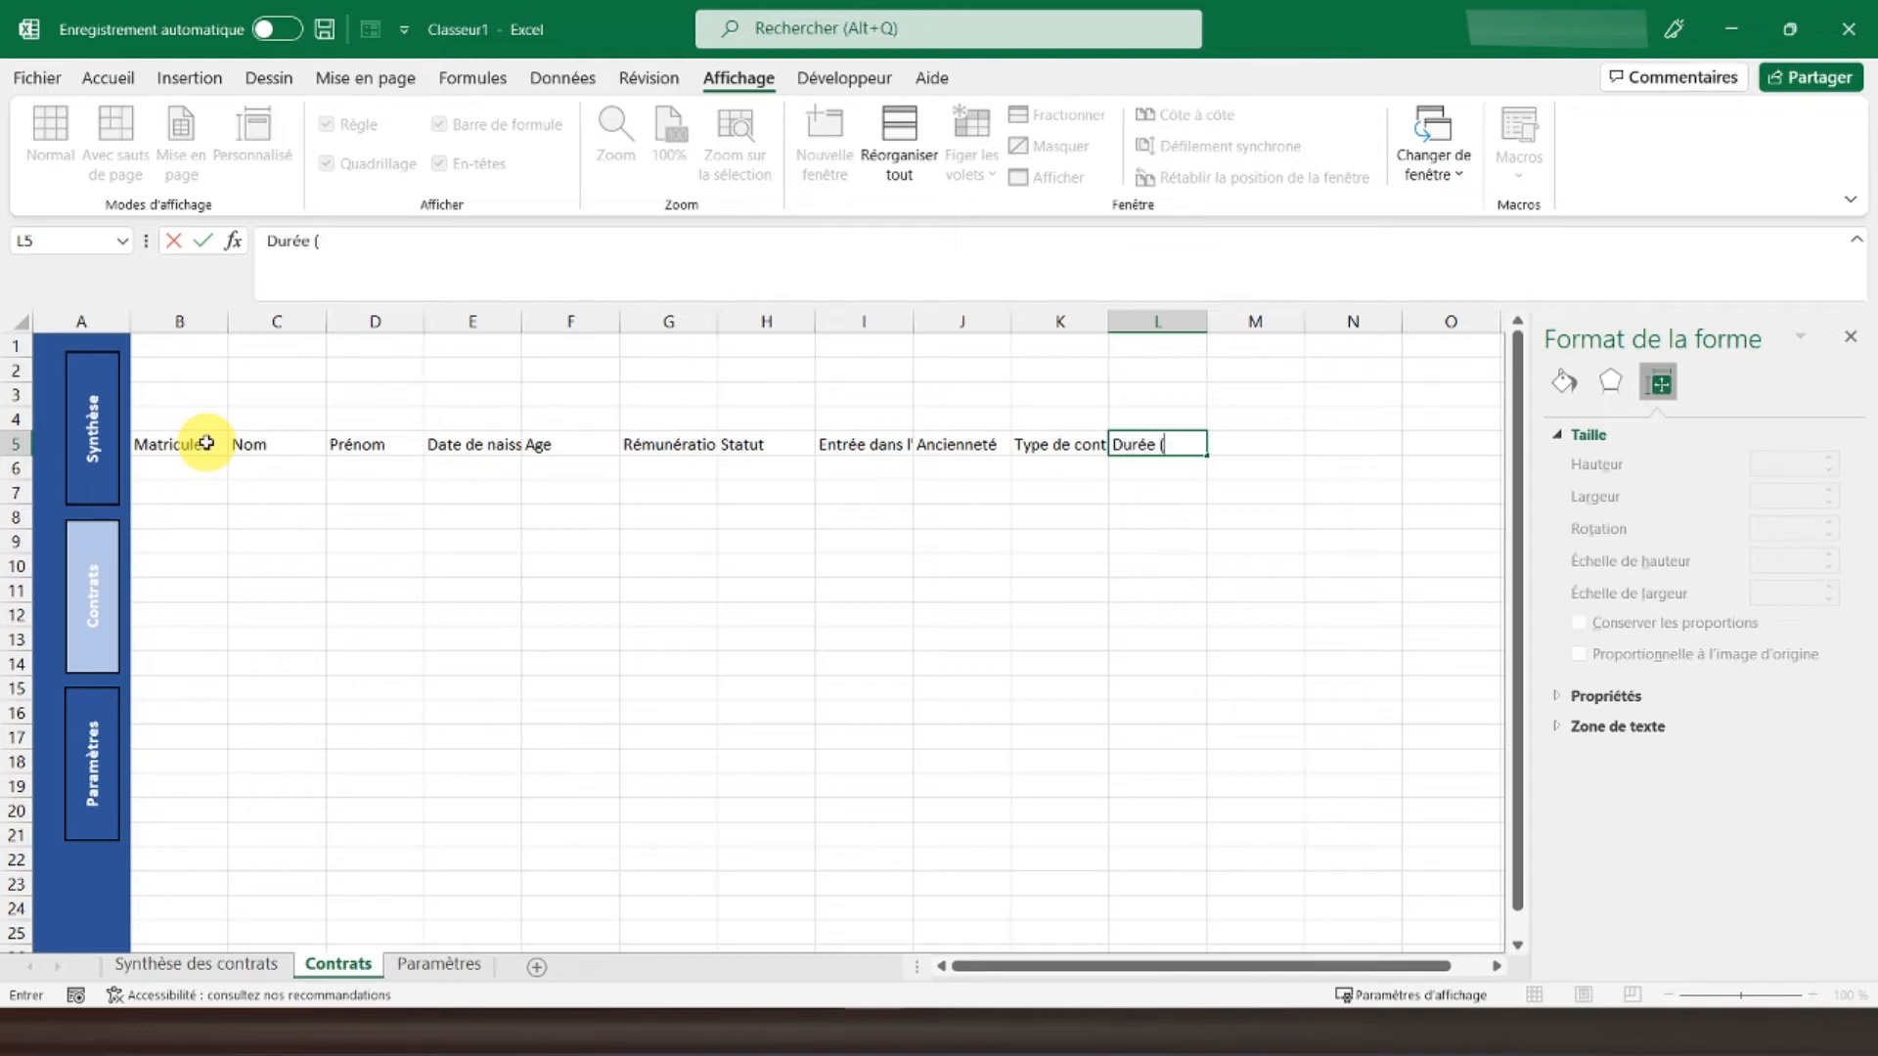
key("Tab")
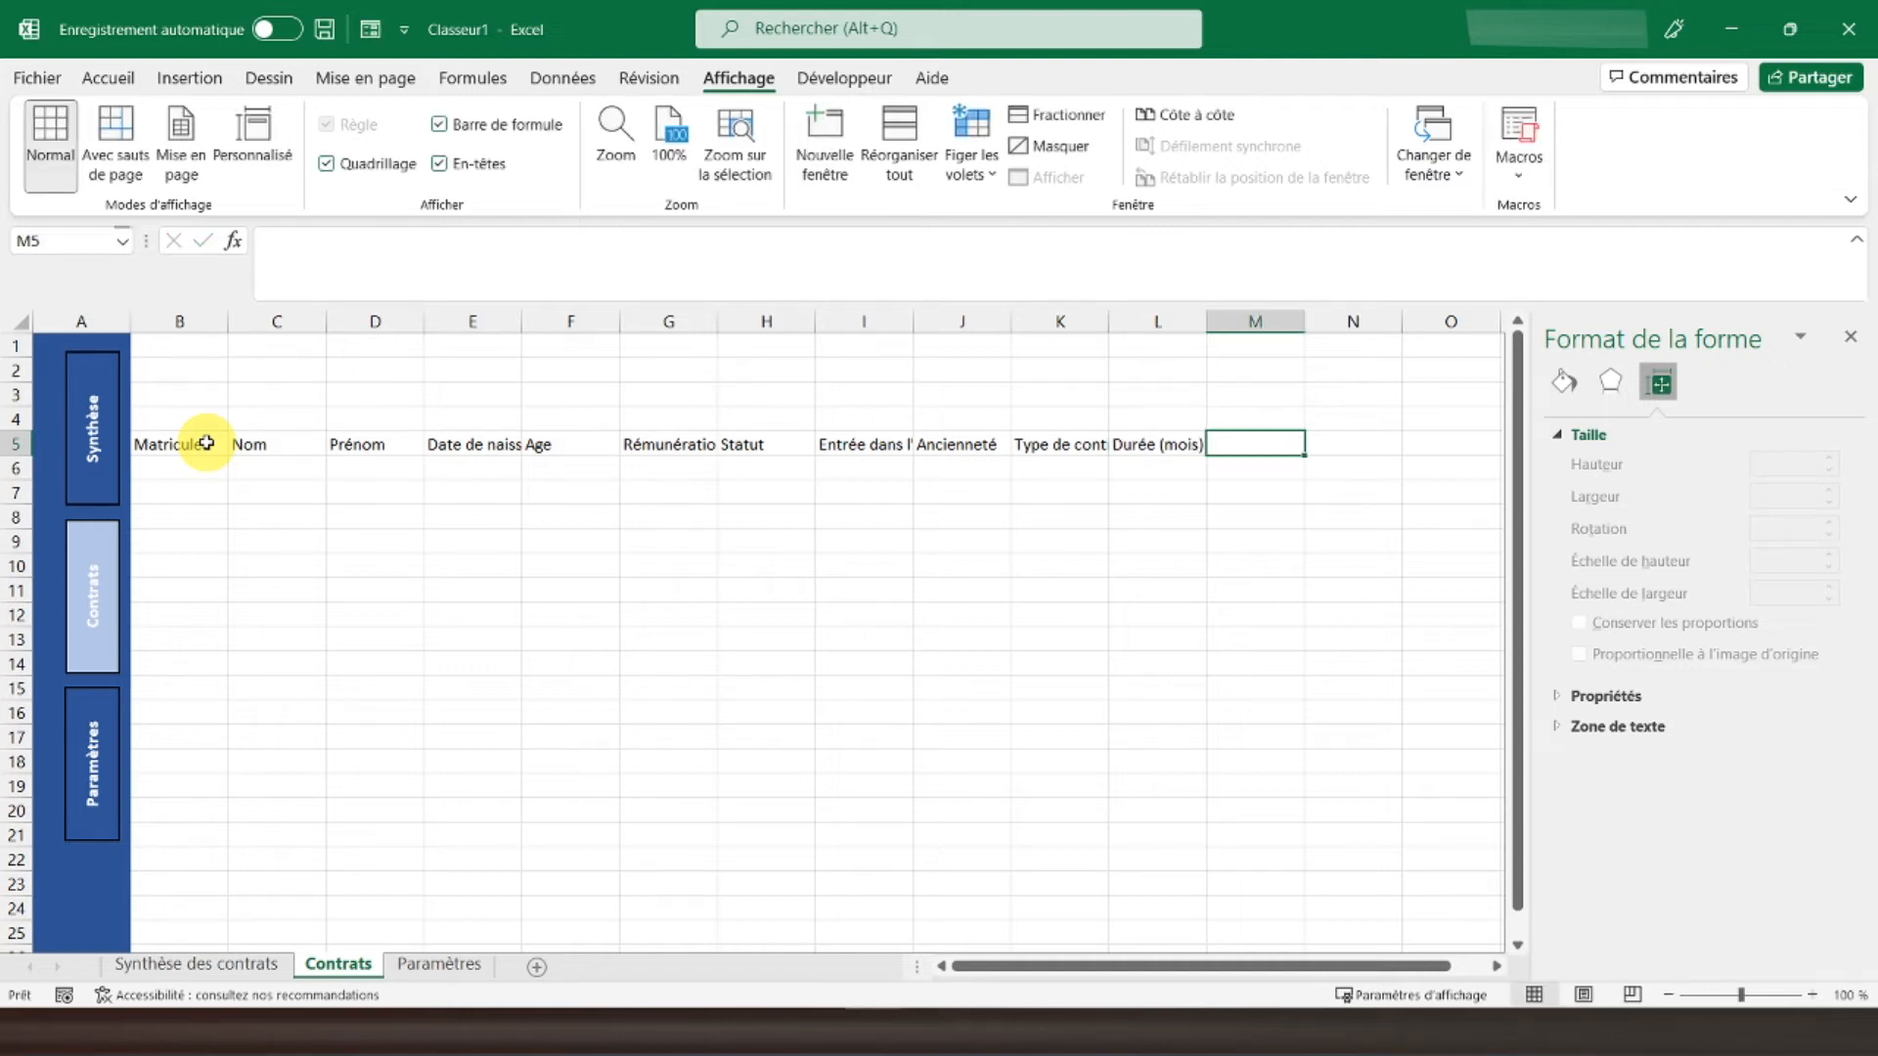
type("Date de fin")
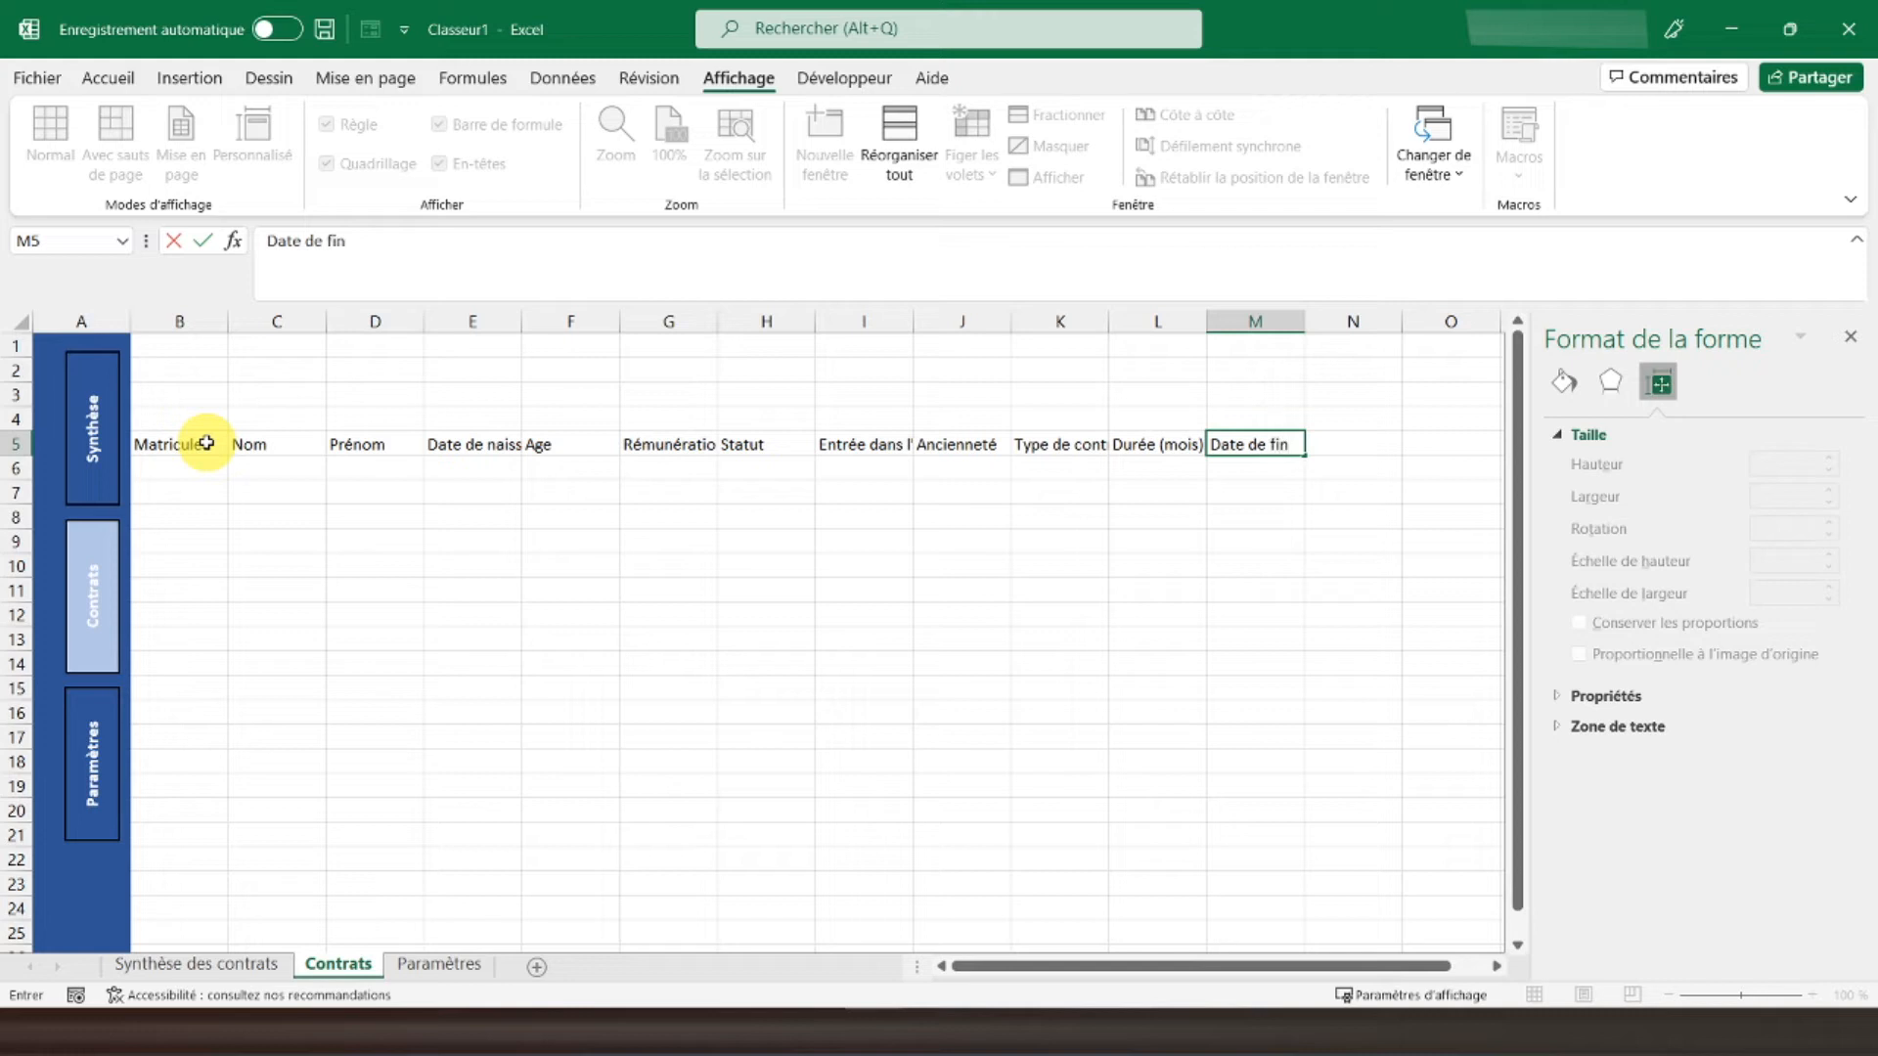
key("Tab")
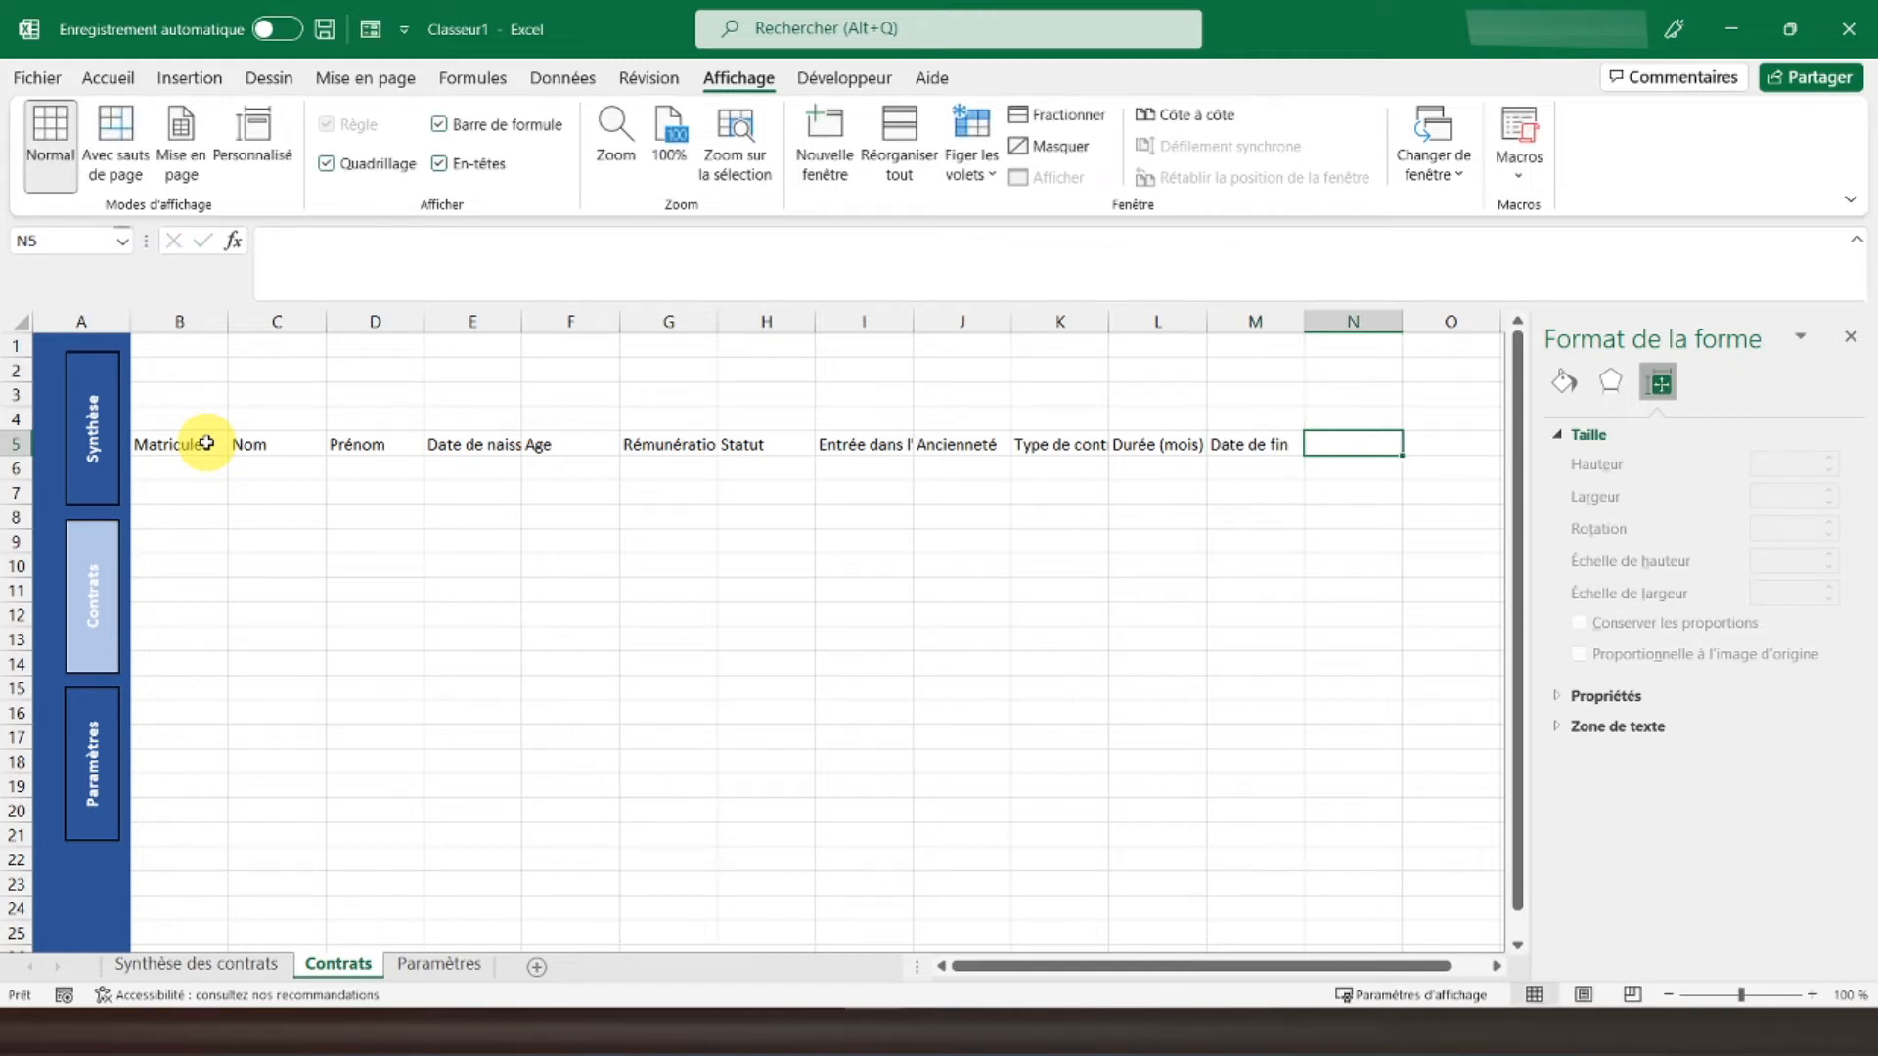
type("Jo")
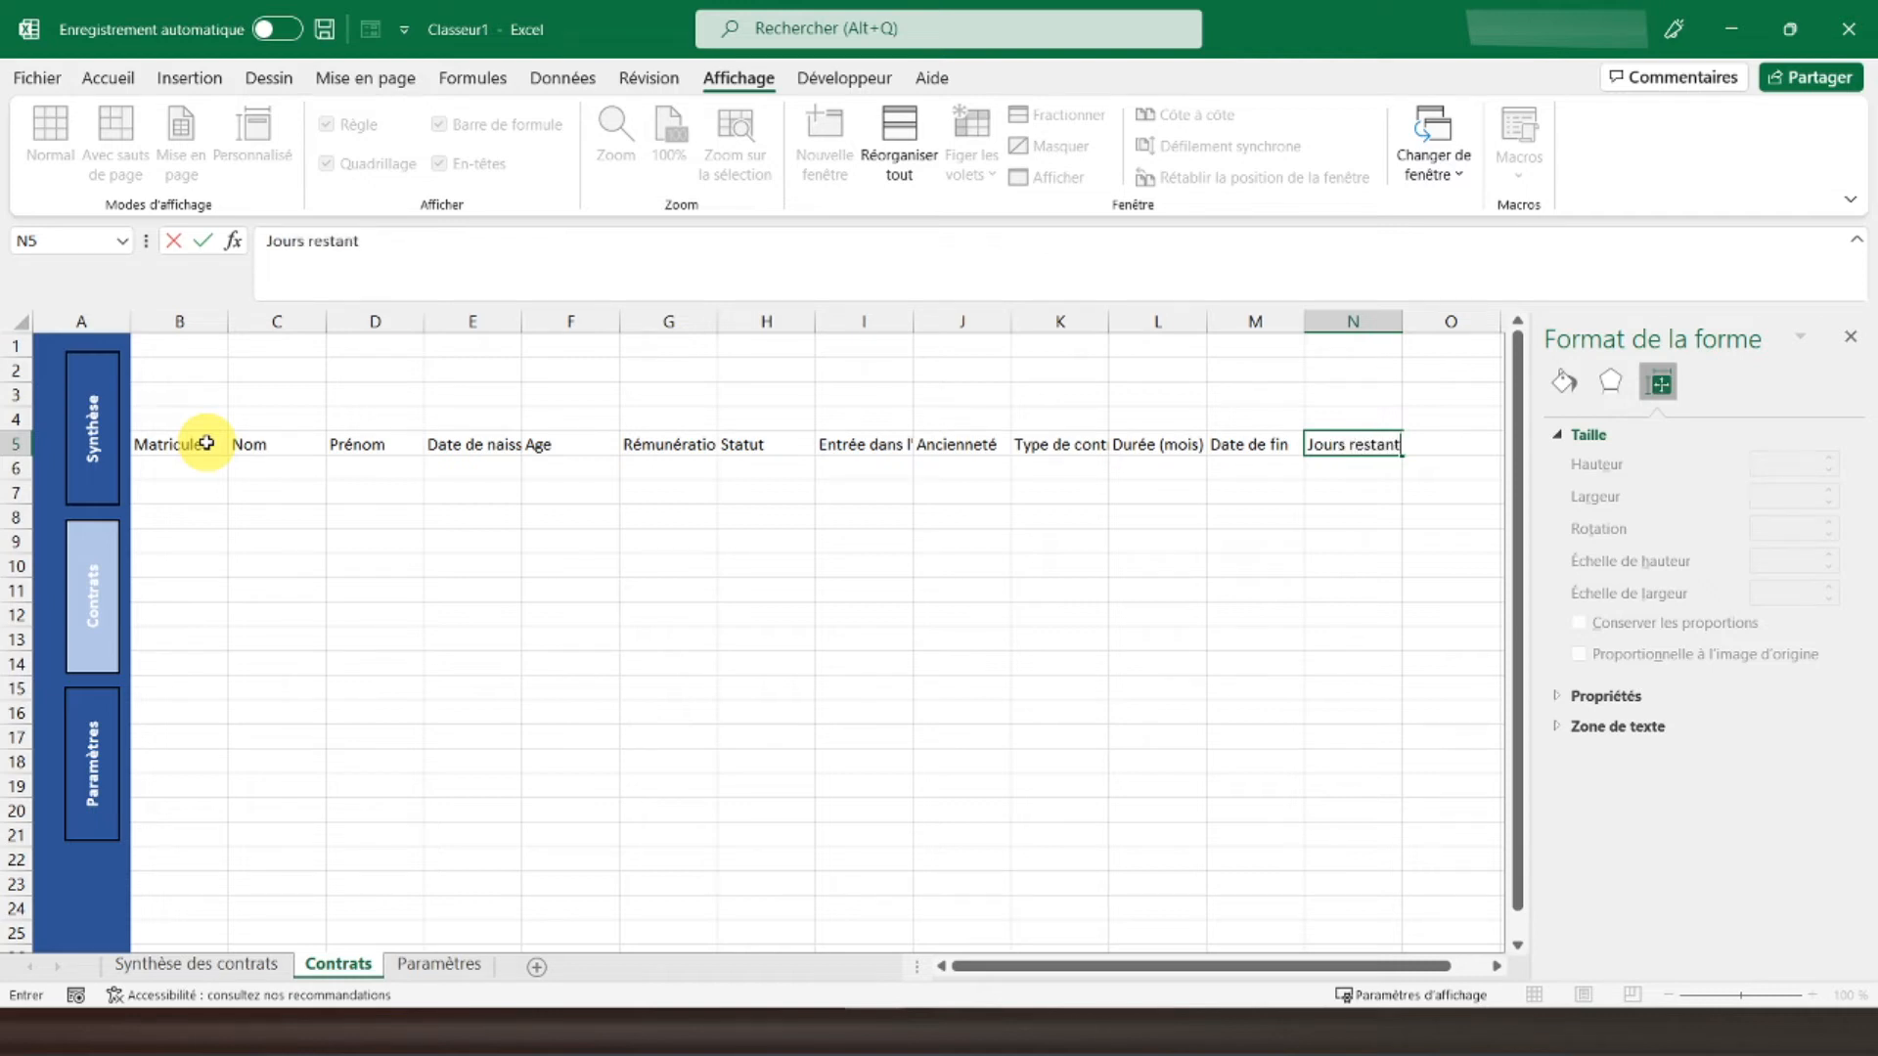
type("urs restant")
key("Tab")
type("C")
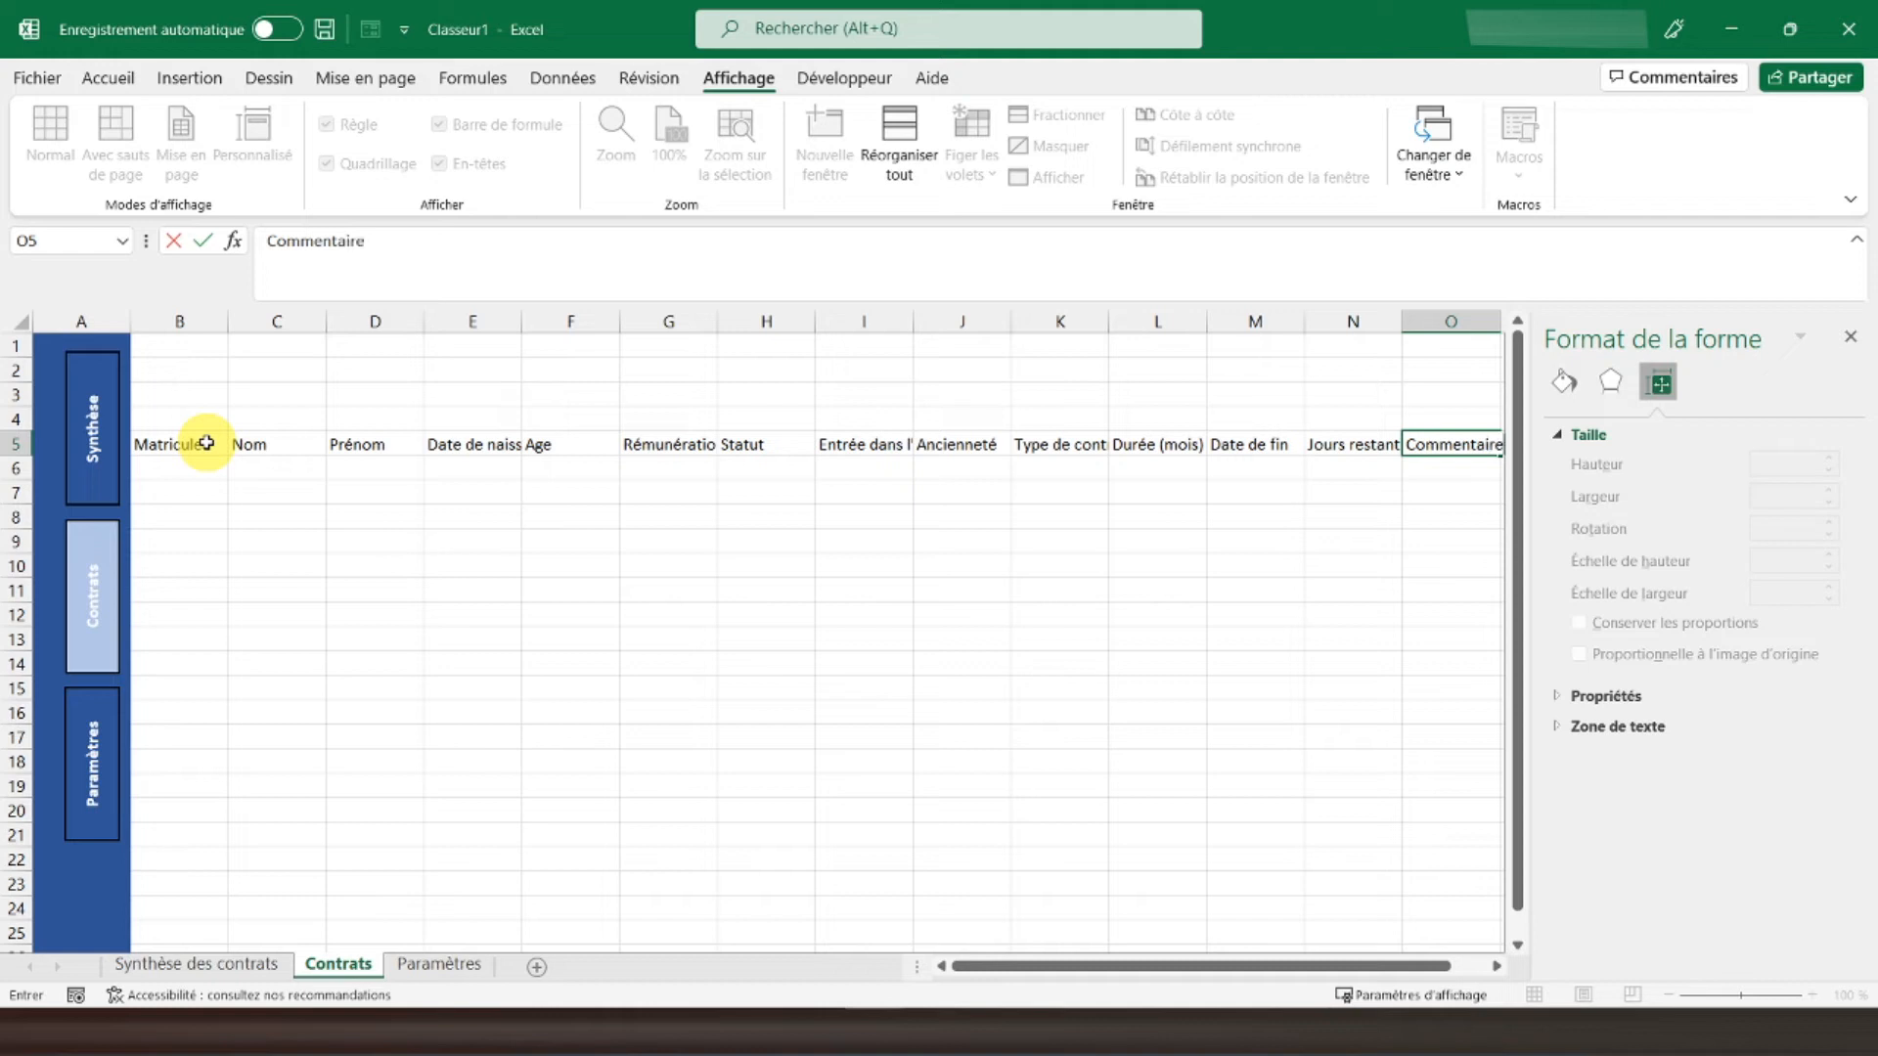
key("Return")
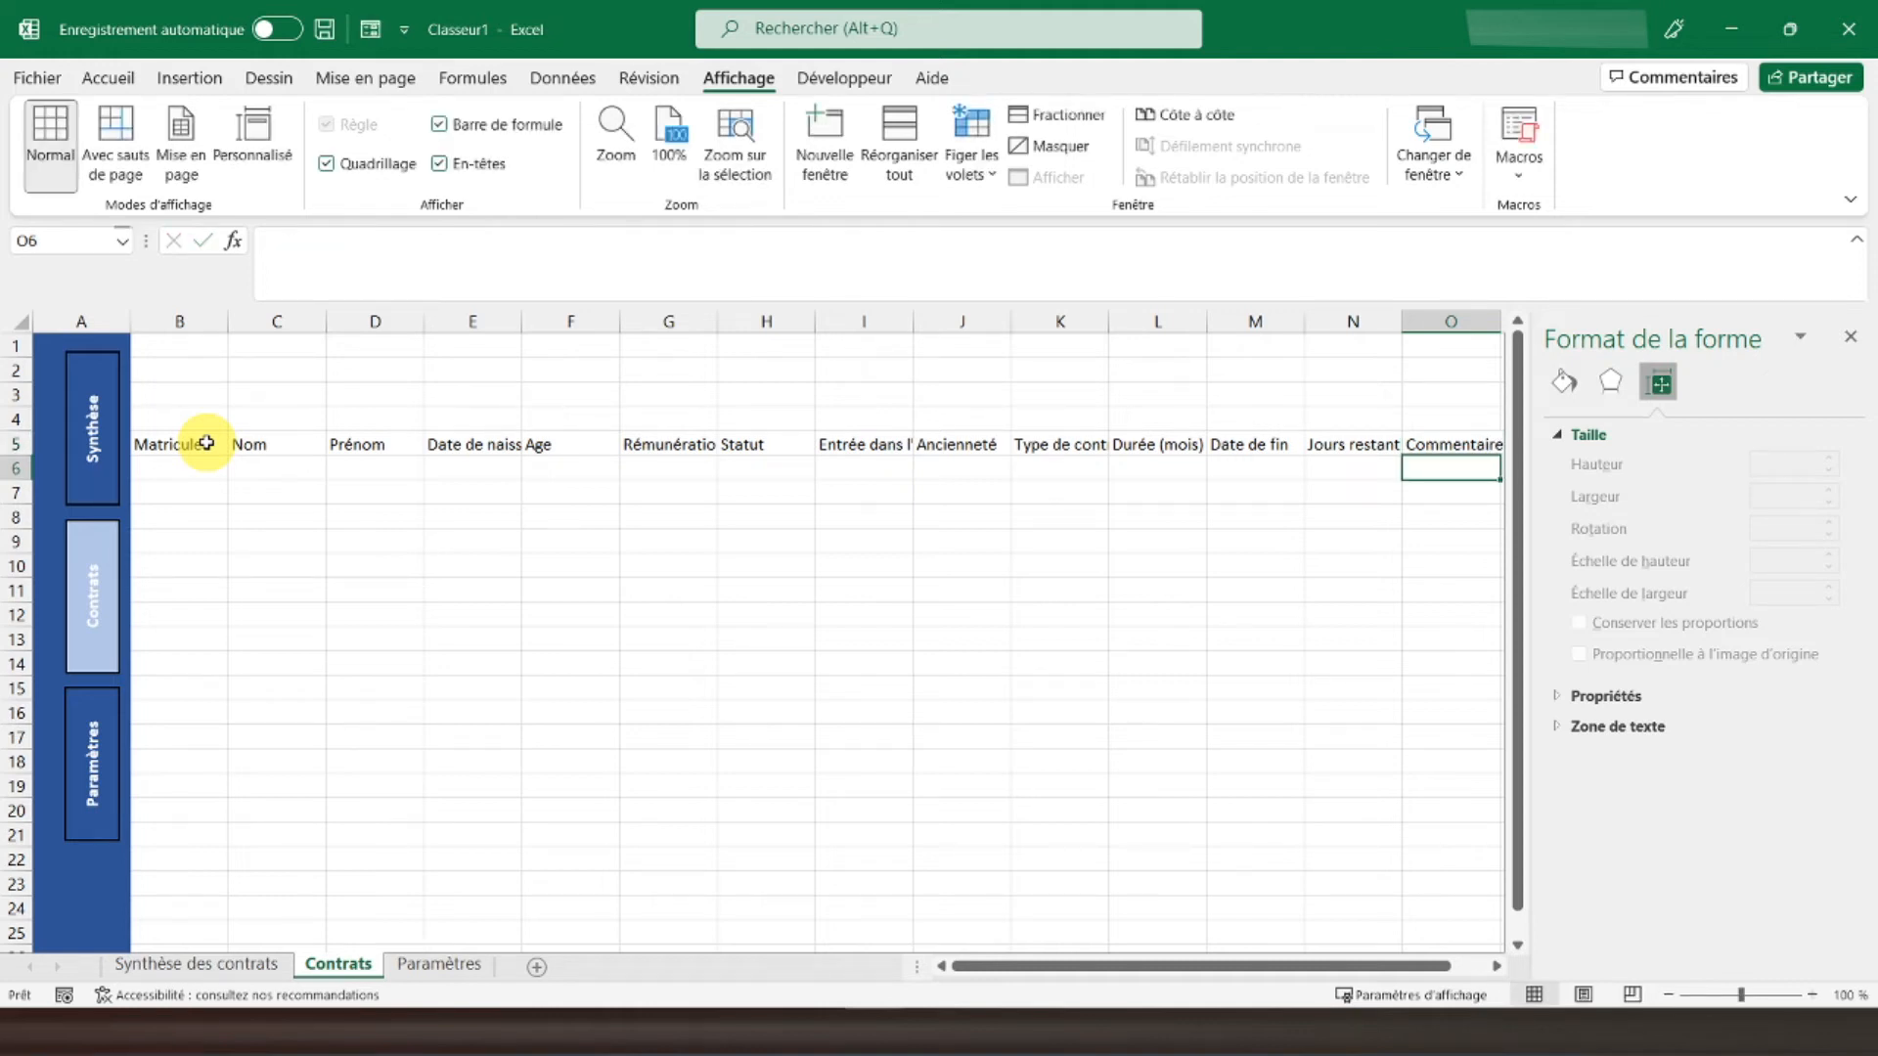
left_click(1850, 336)
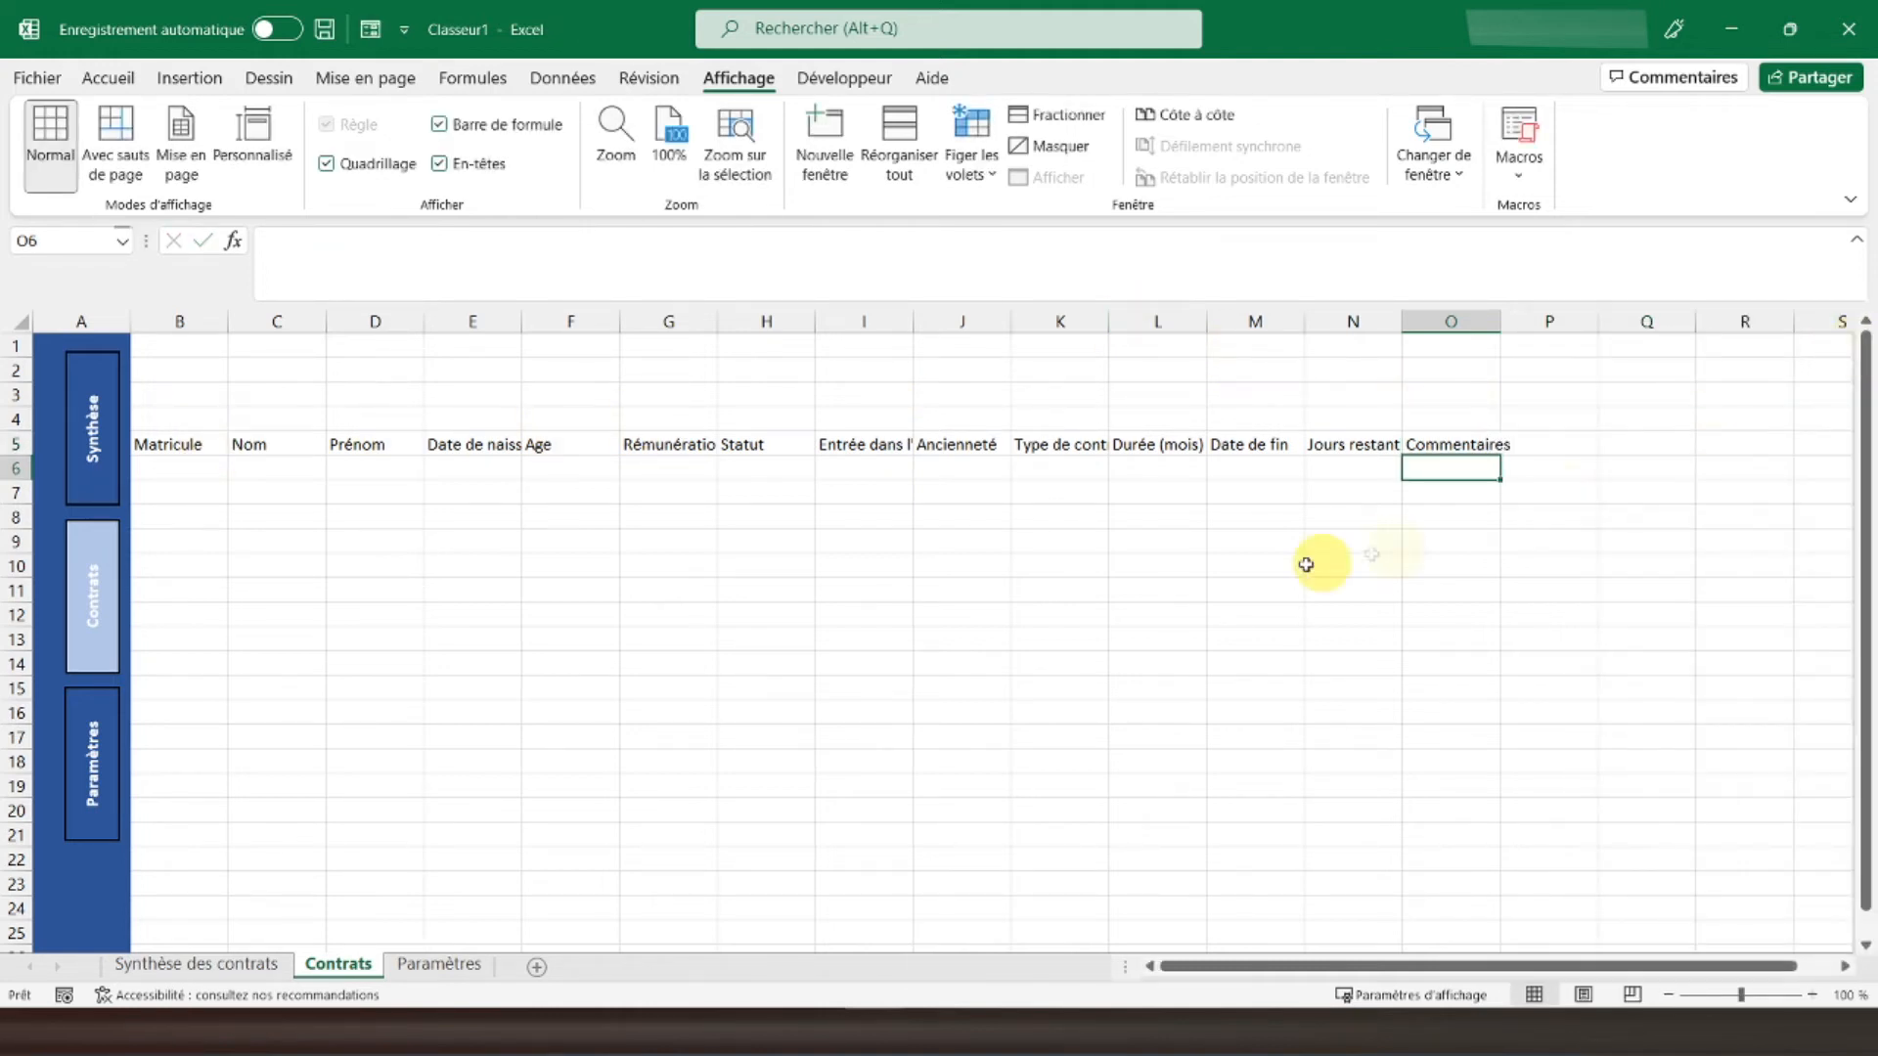
Step: Make the row 5 headers bold and centre them horizontally and vertically
left_click(18, 444)
left_click(108, 78)
left_click(228, 163)
left_click(546, 162)
left_click(546, 124)
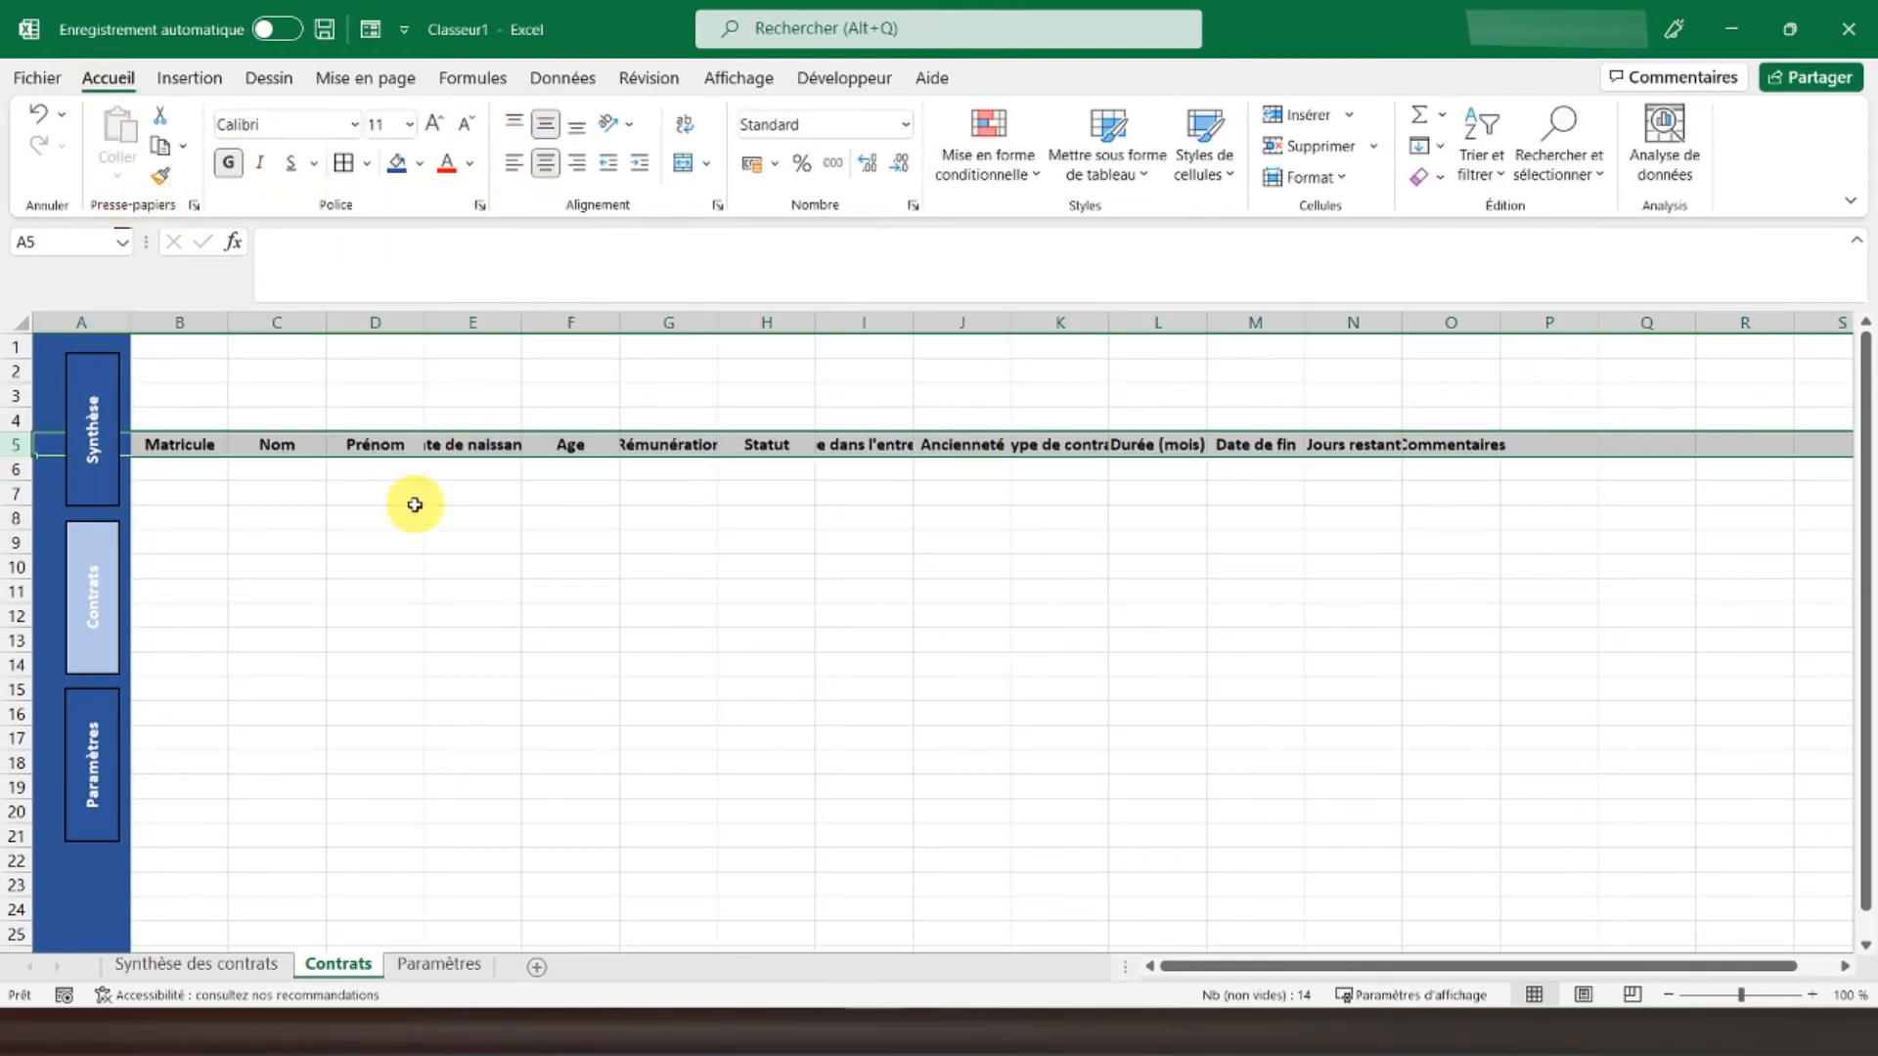
Step: Widen the Date de naissance, Entrée dans l'entreprise, Jours restant and Commentaires columns to fit their headers
double_click(521, 320)
left_click_drag(962, 324, 959, 325)
double_click(960, 325)
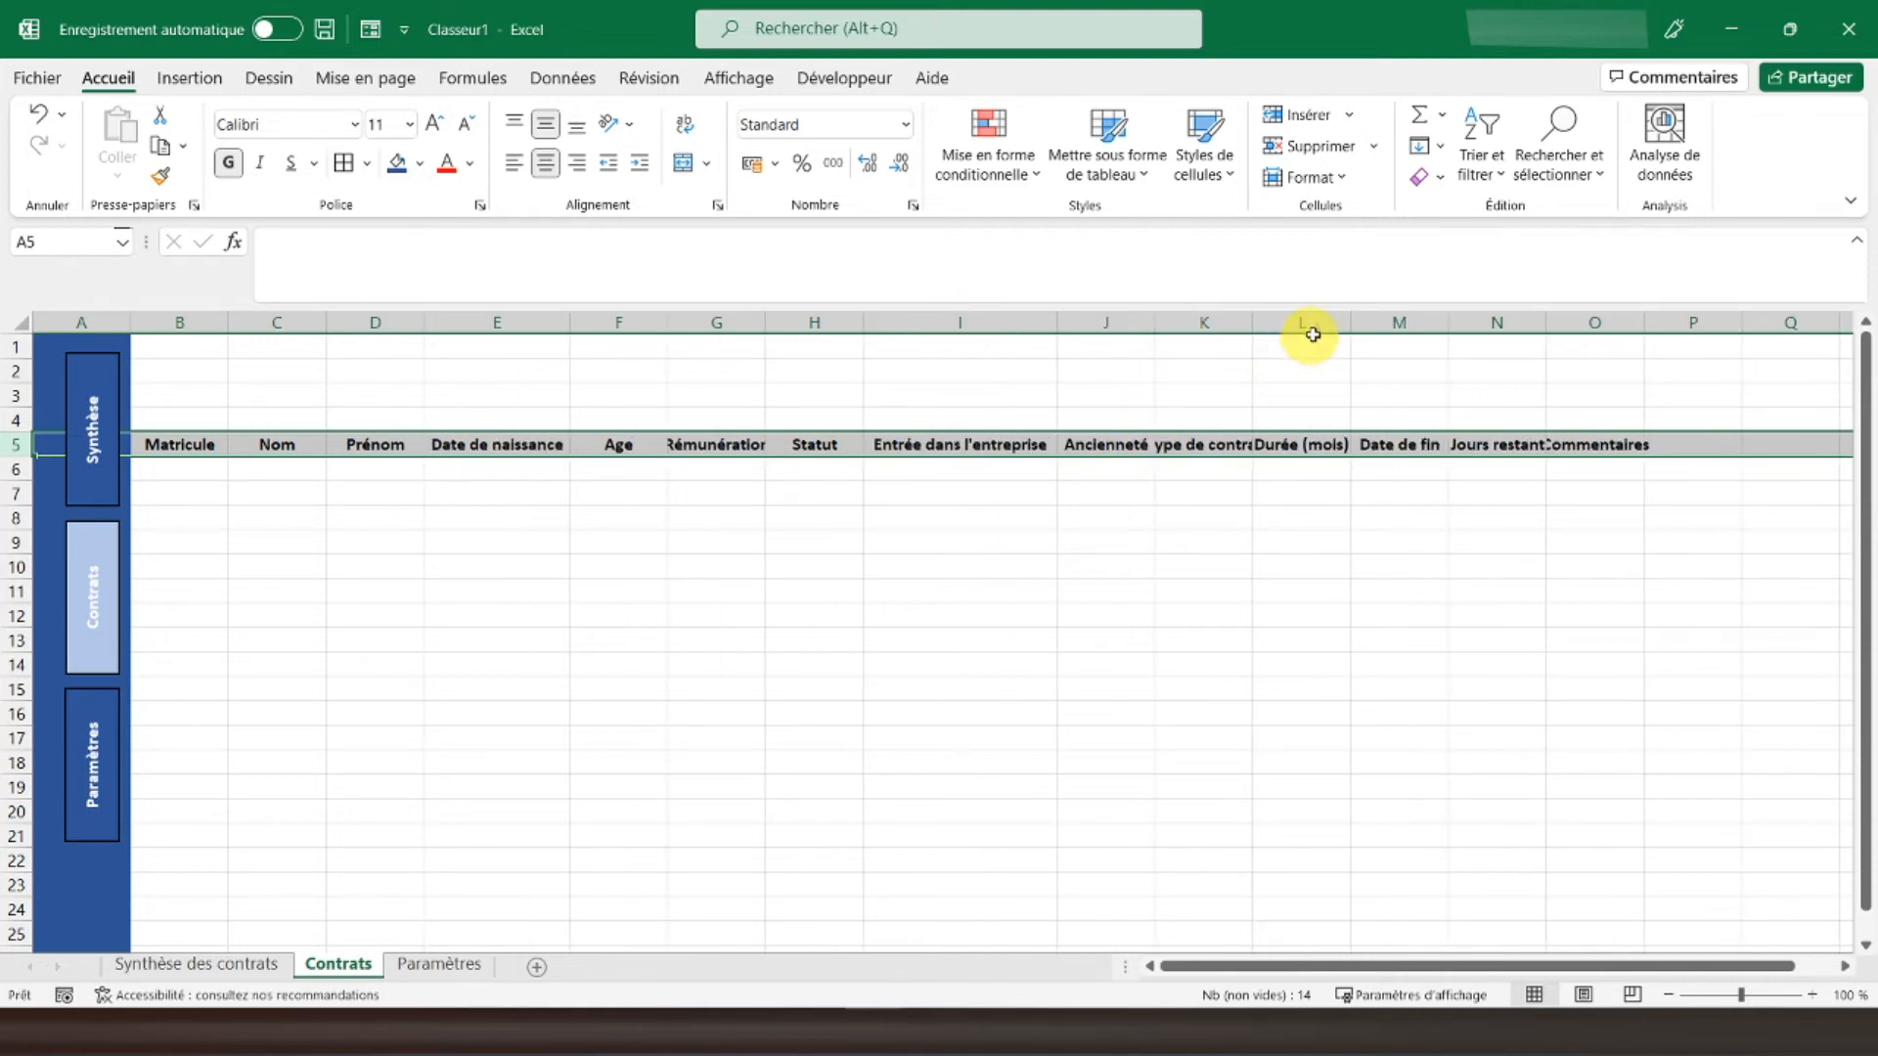
left_click(1350, 323)
left_click_drag(1253, 323, 1256, 323)
double_click(1550, 322)
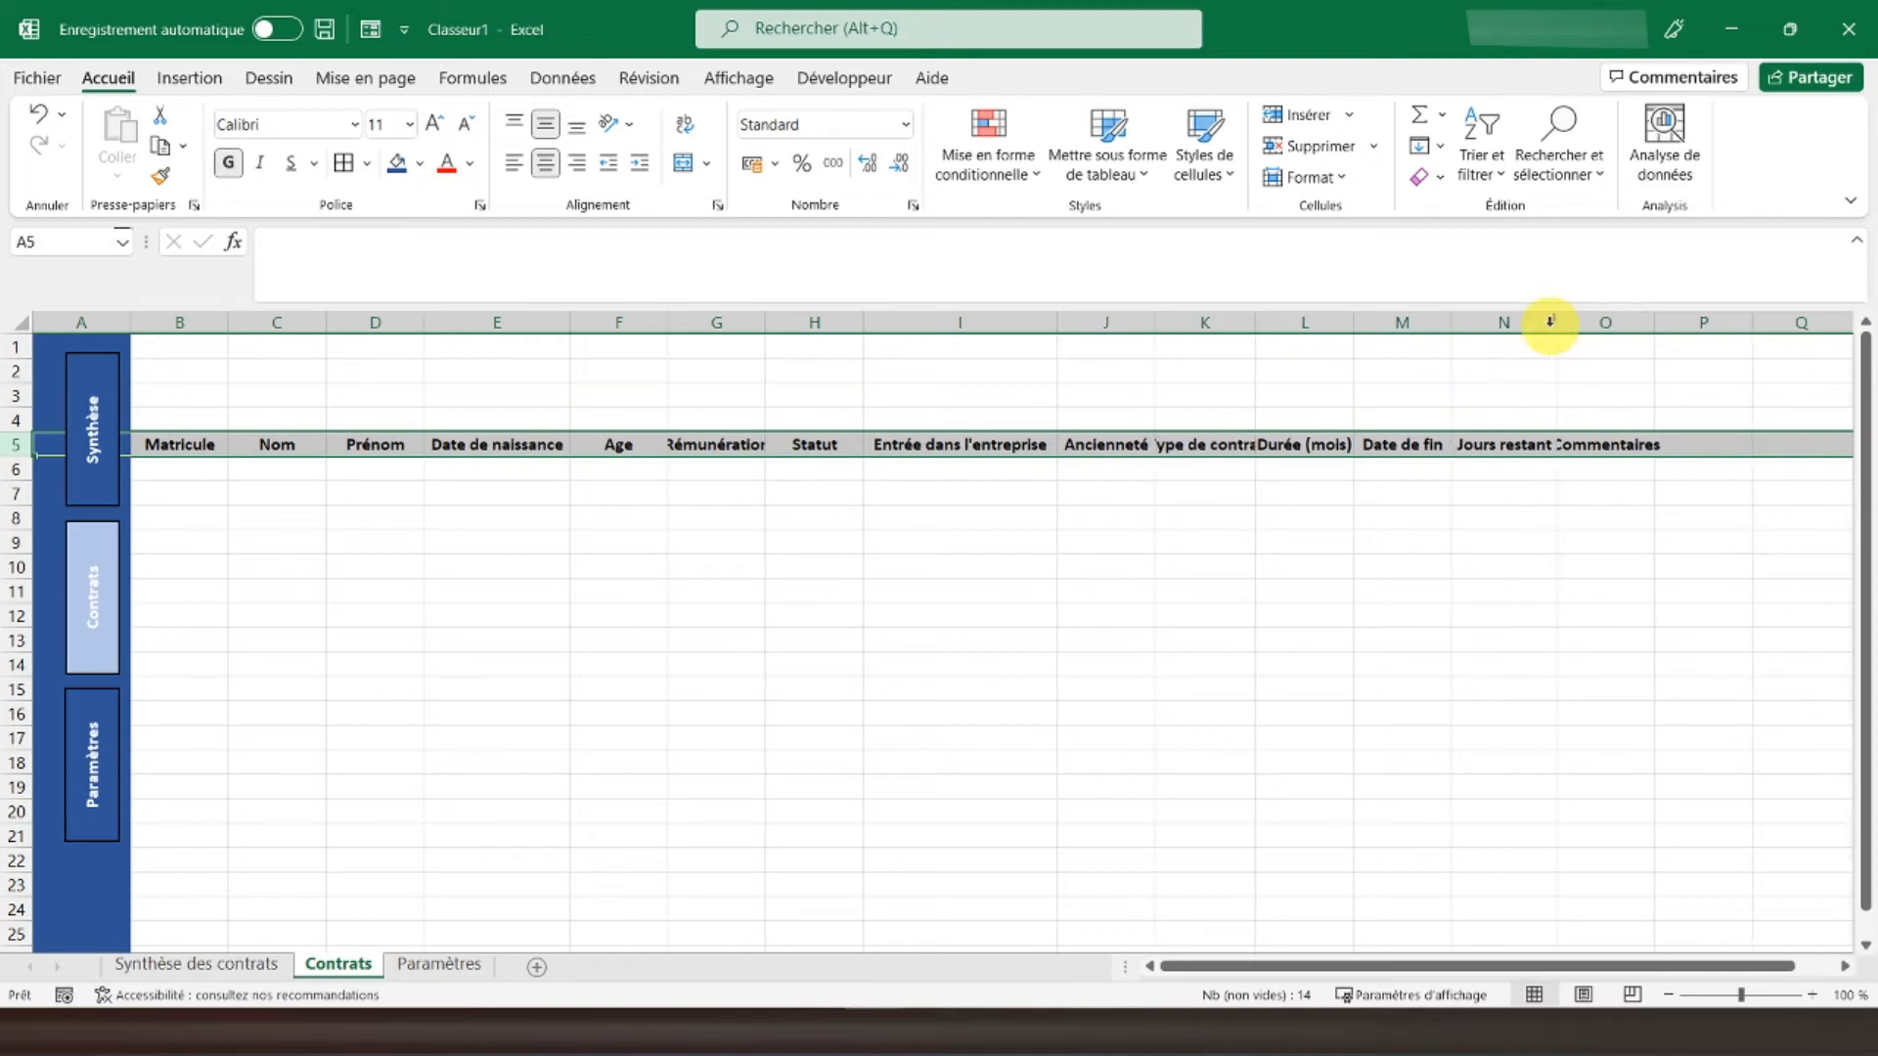
left_click(1652, 324)
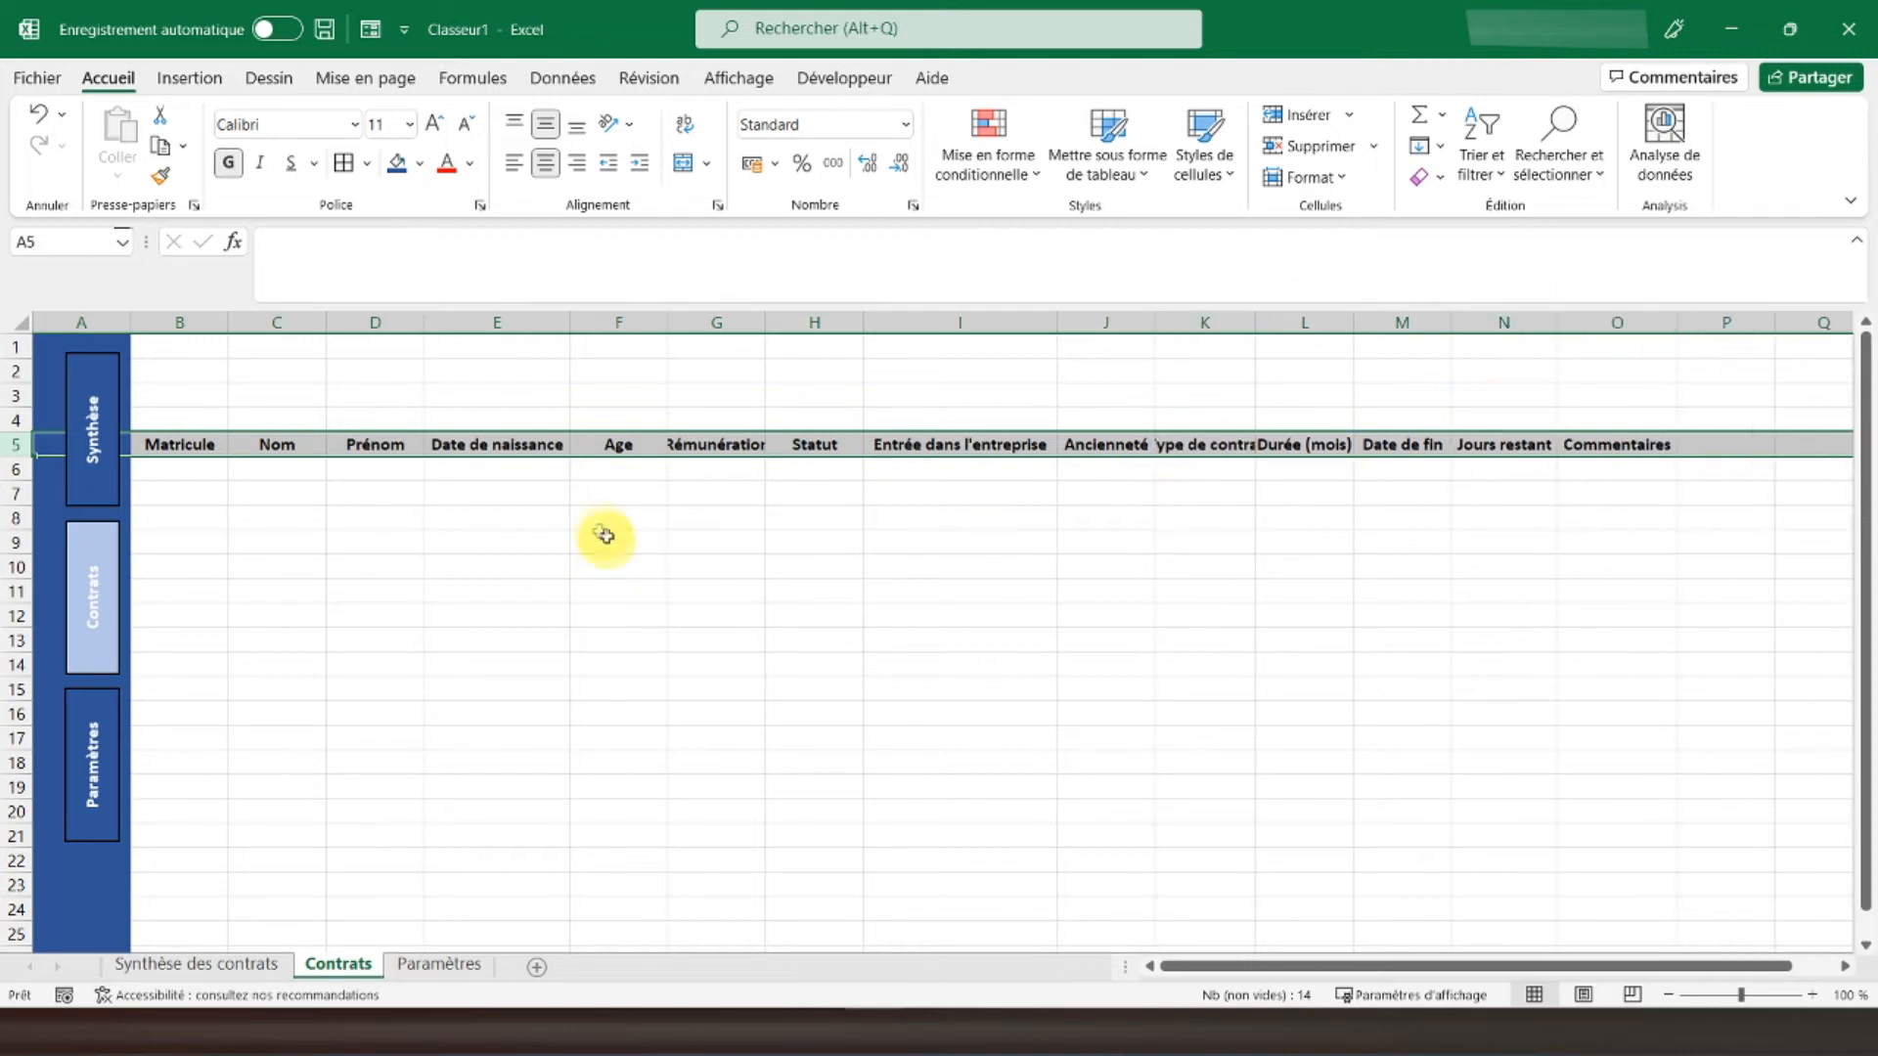
Step: Give the table range B5:O50 a thick solid outline and dashed inside borders
left_click(992, 549)
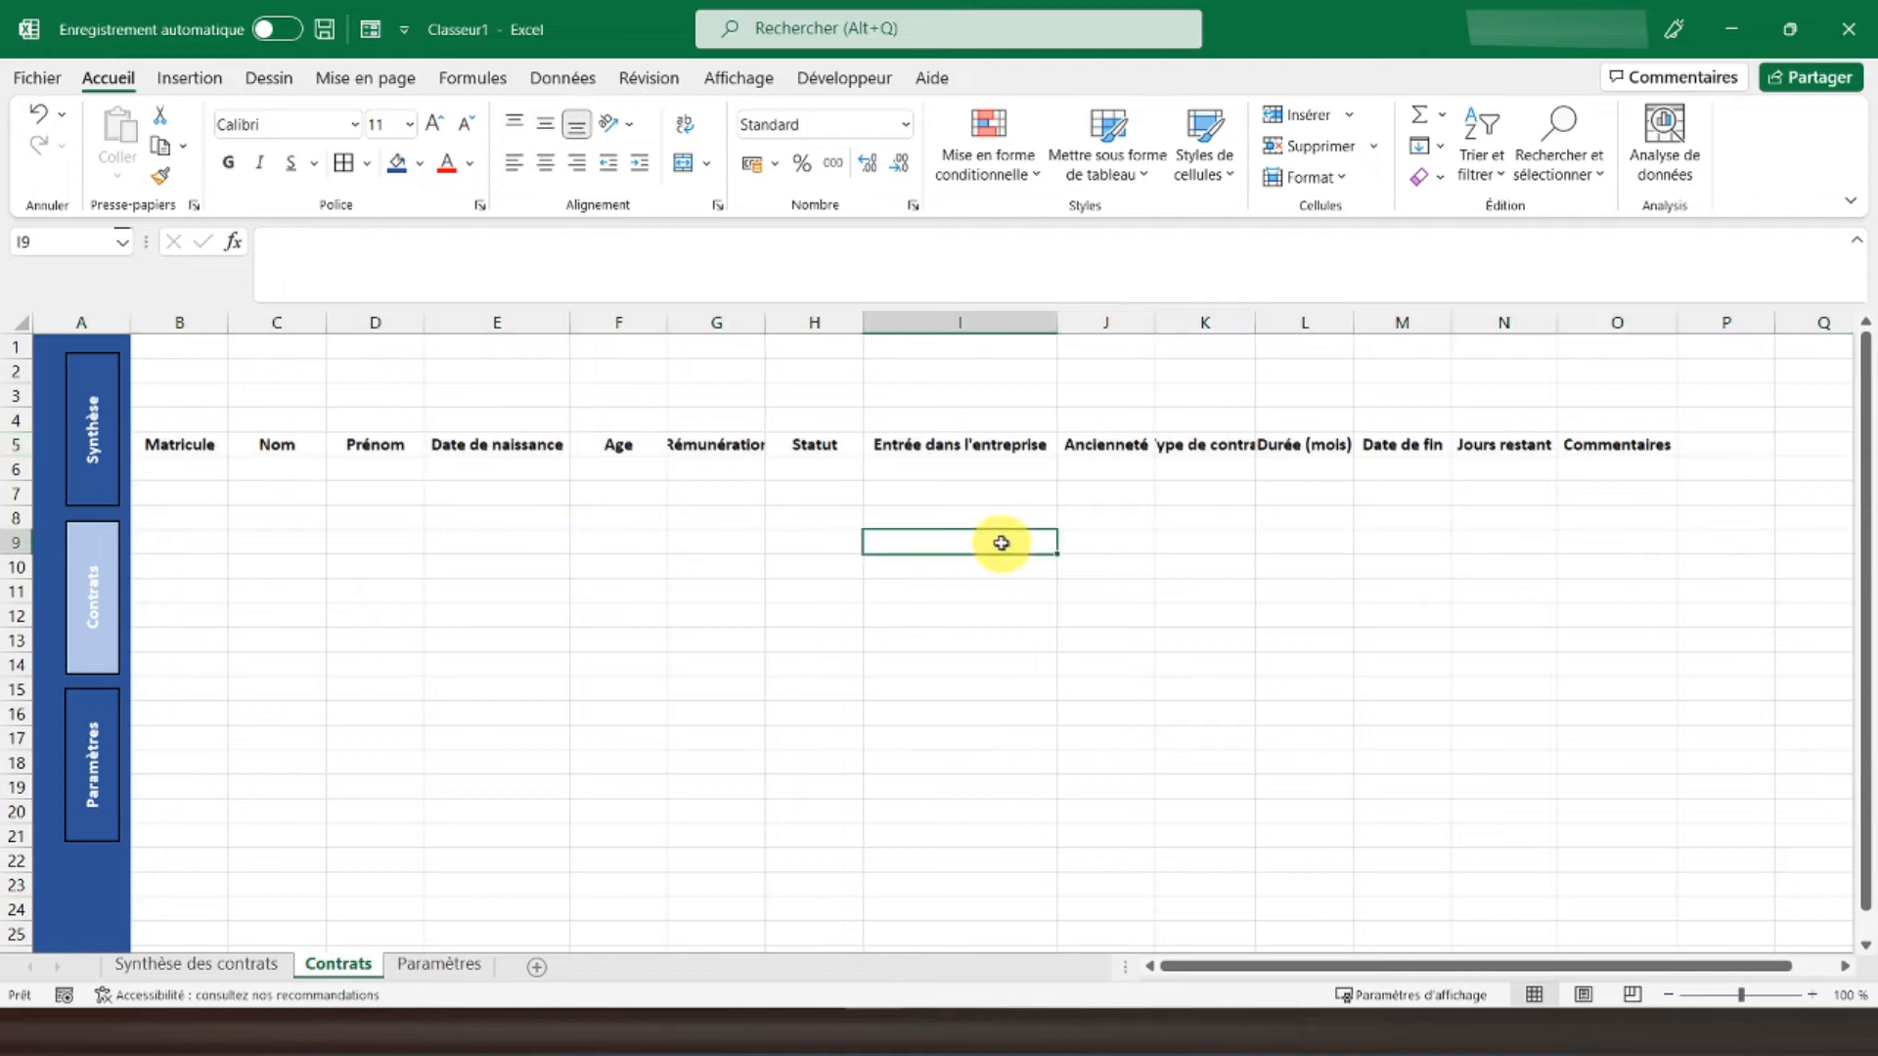
scroll(1260, 583, "down", 9)
scroll(1263, 584, "down", 4)
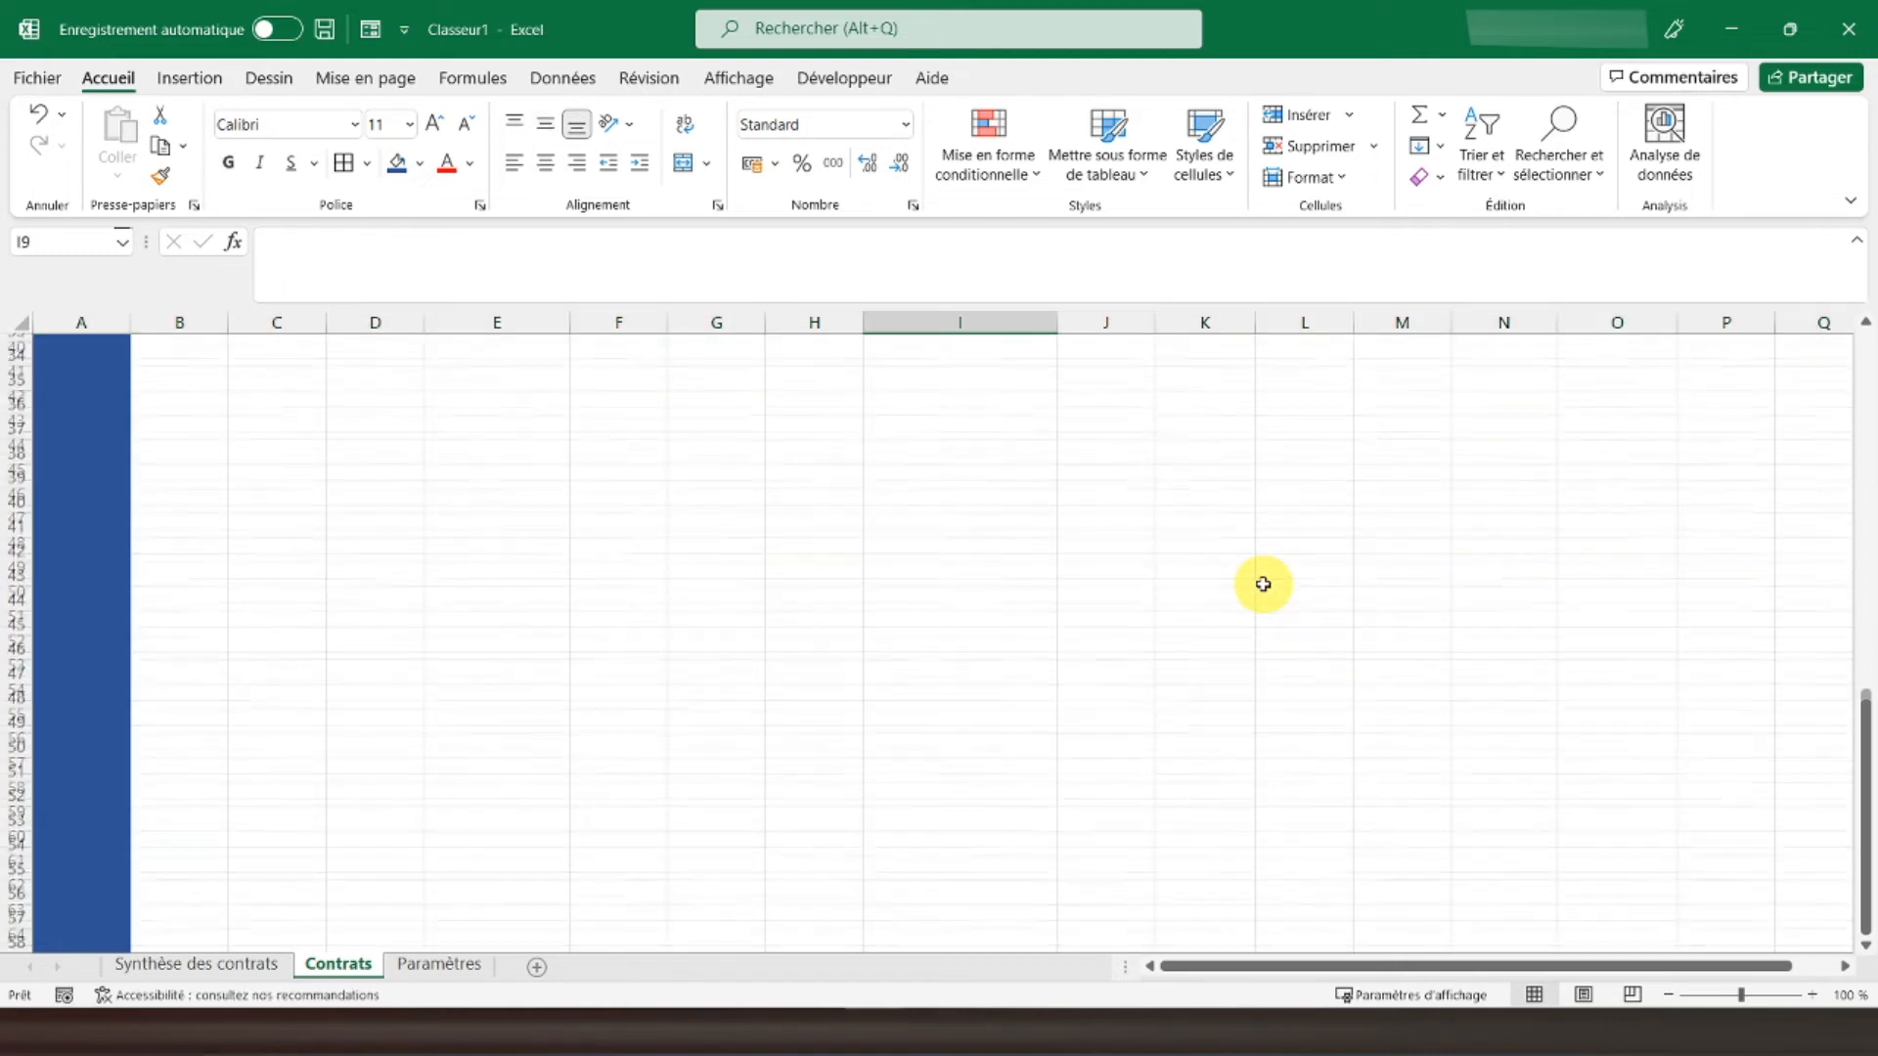
left_click_drag(157, 593, 1593, 447)
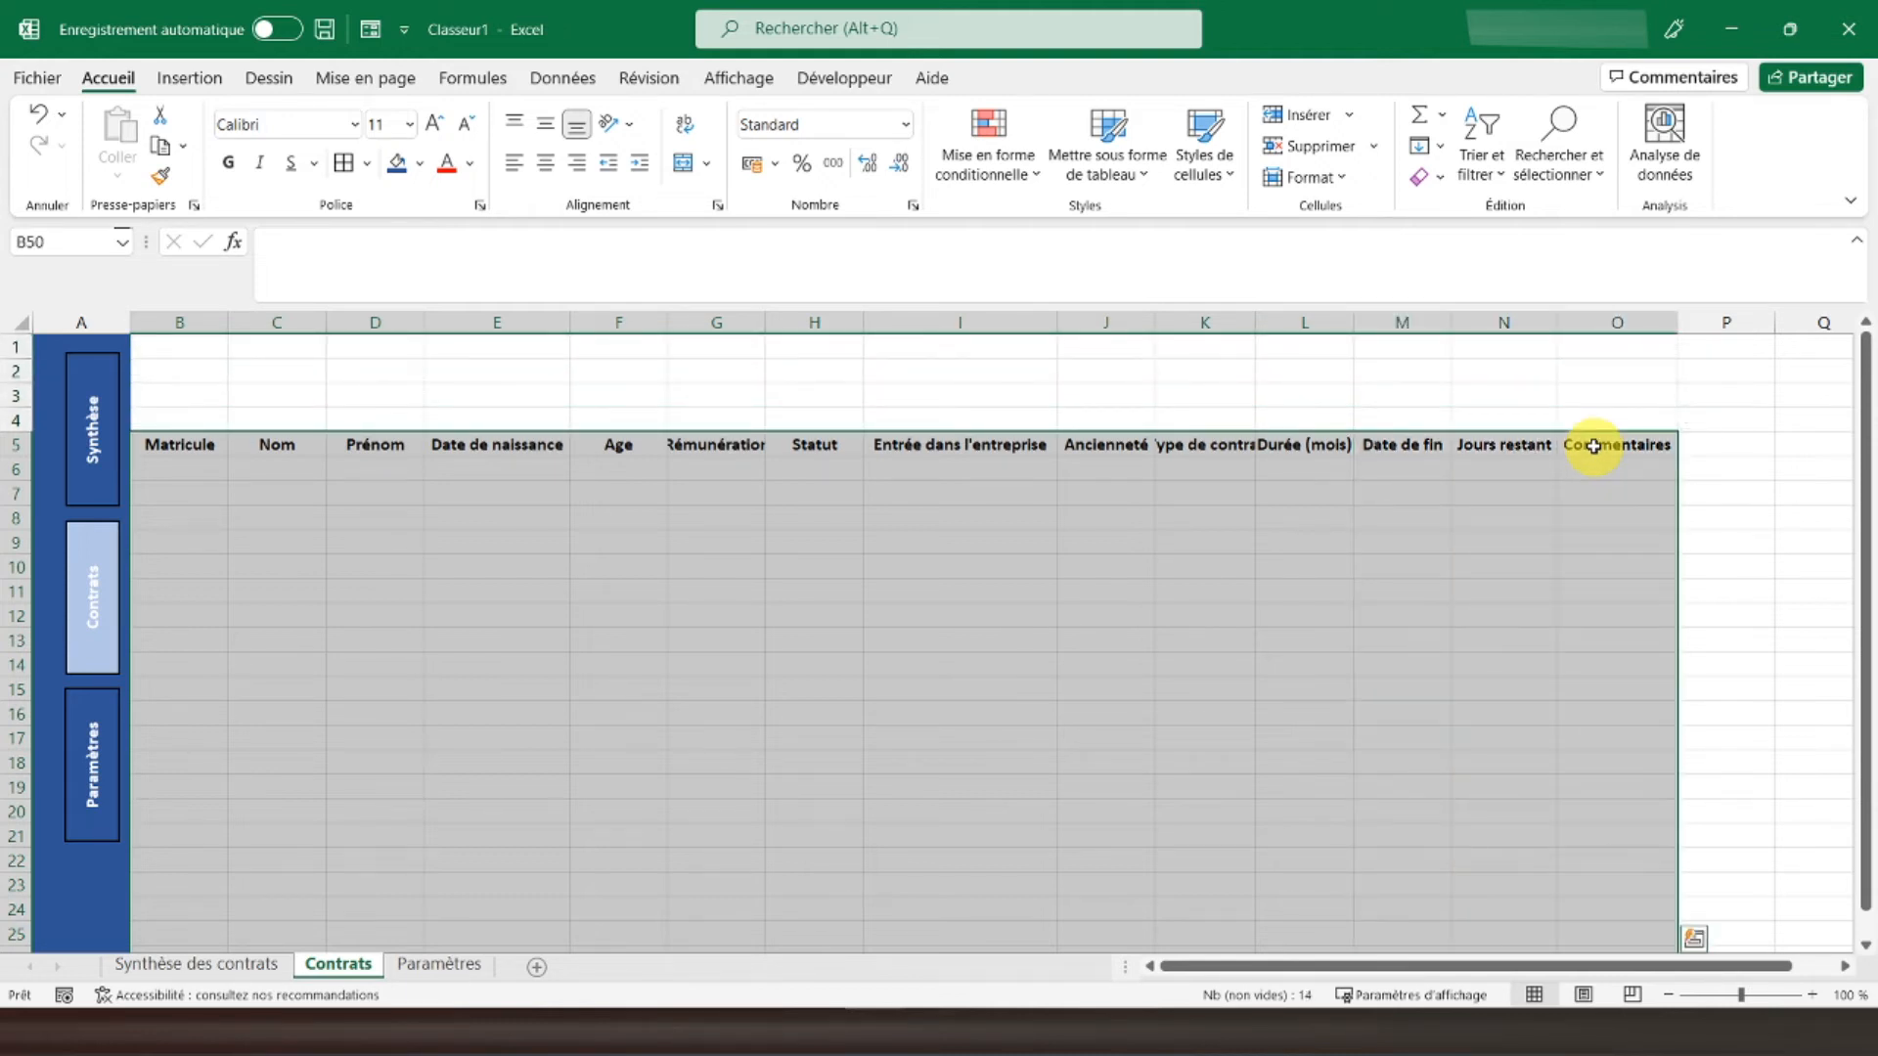
left_click(370, 168)
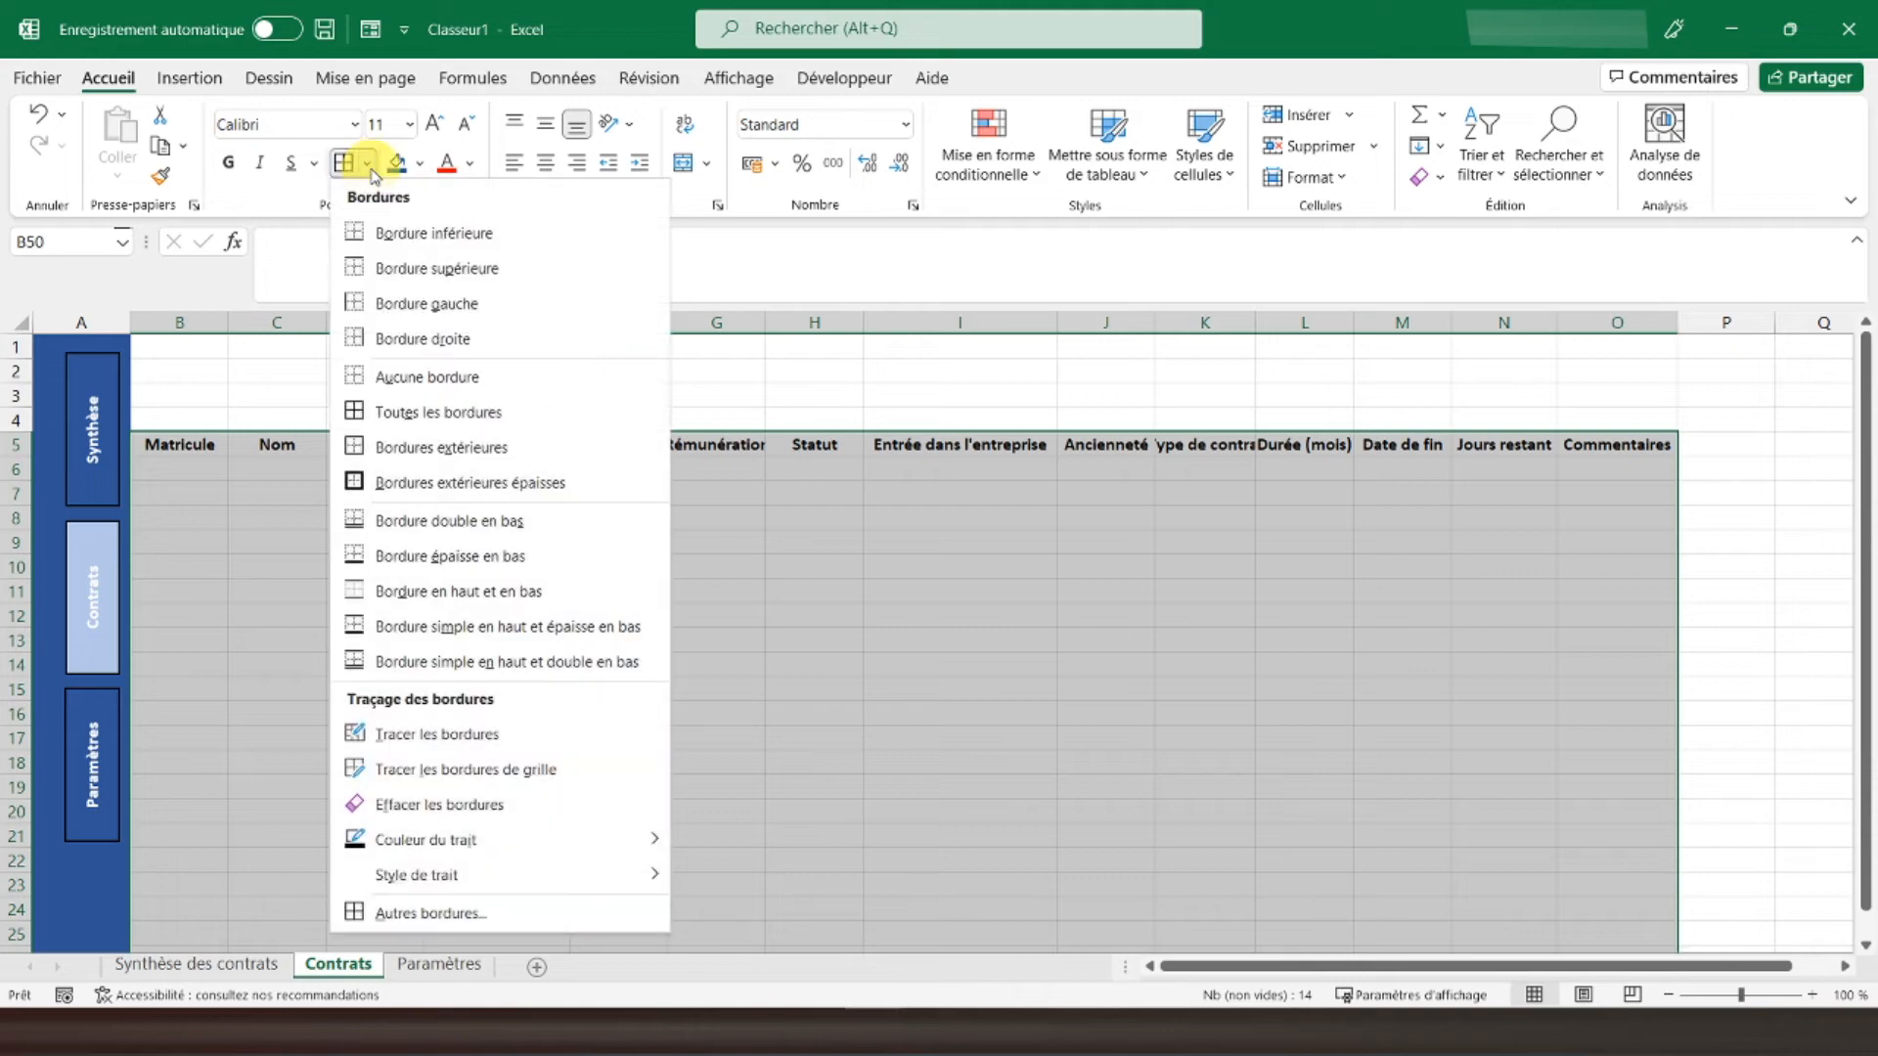
left_click(450, 916)
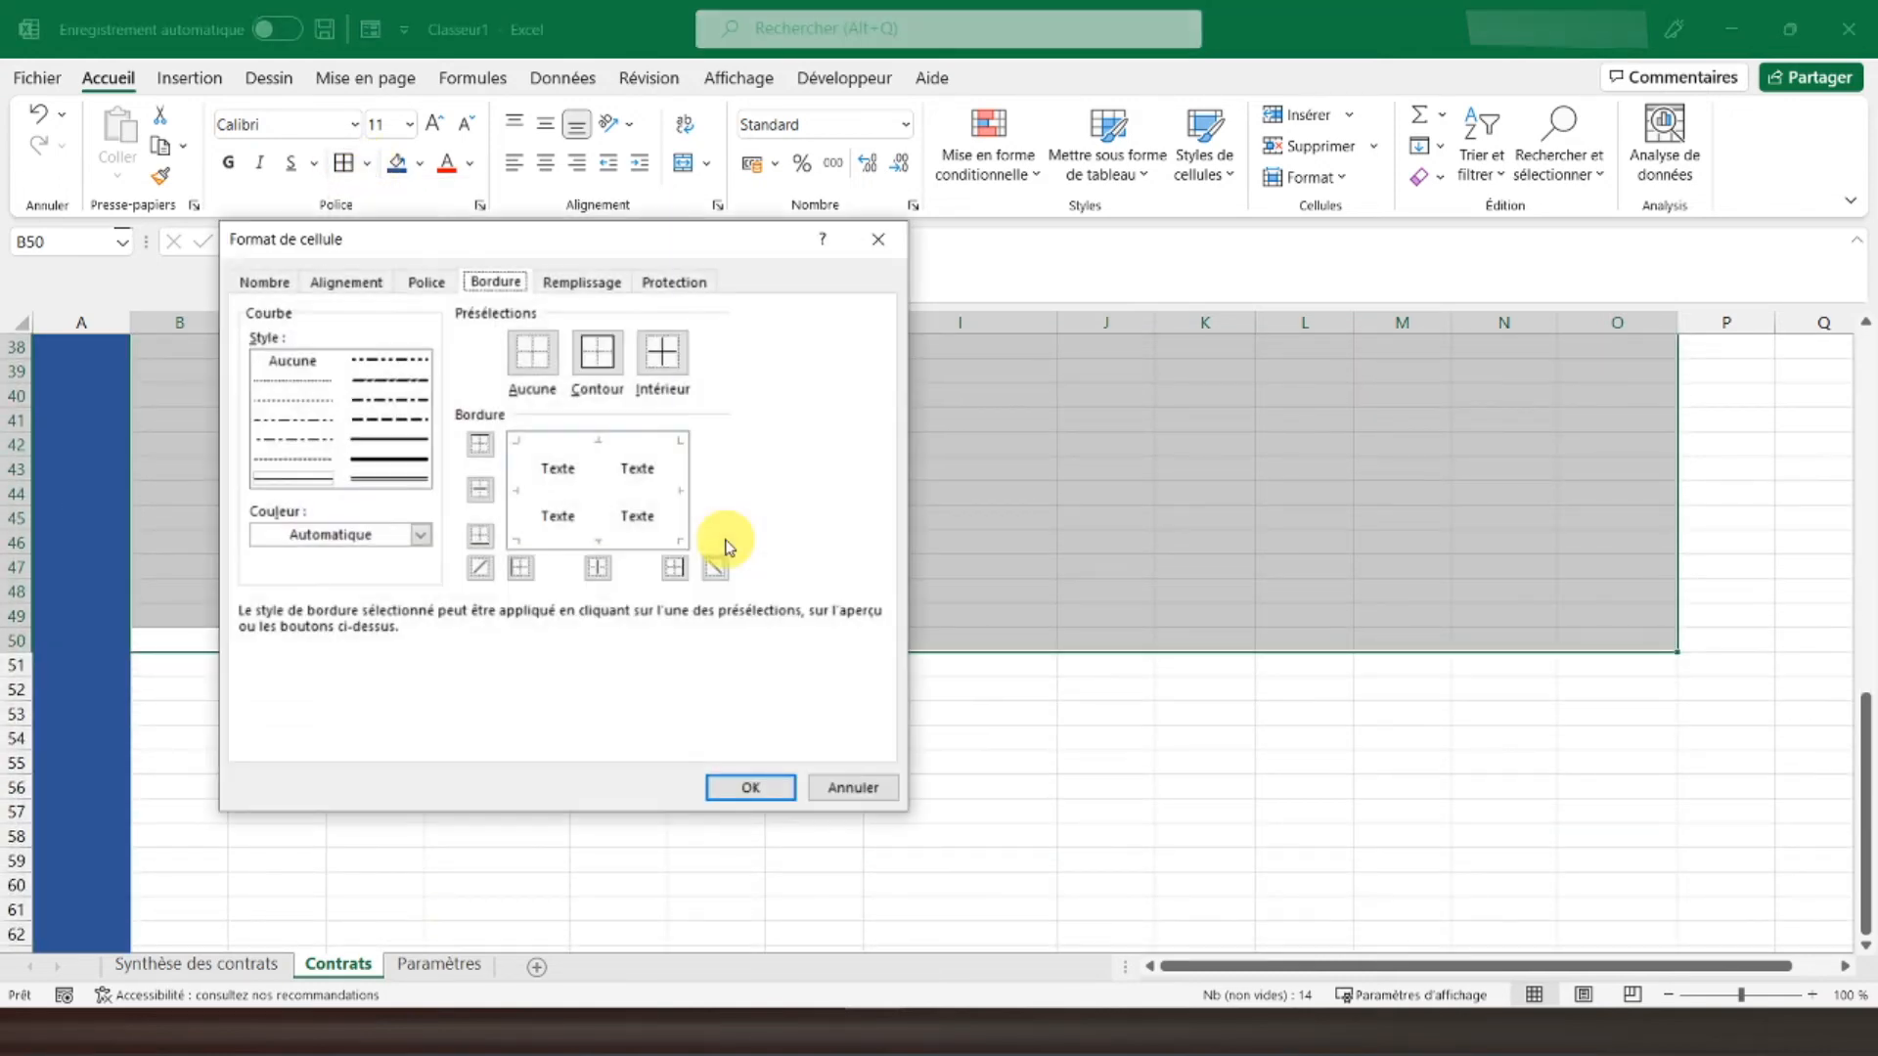
left_click(591, 366)
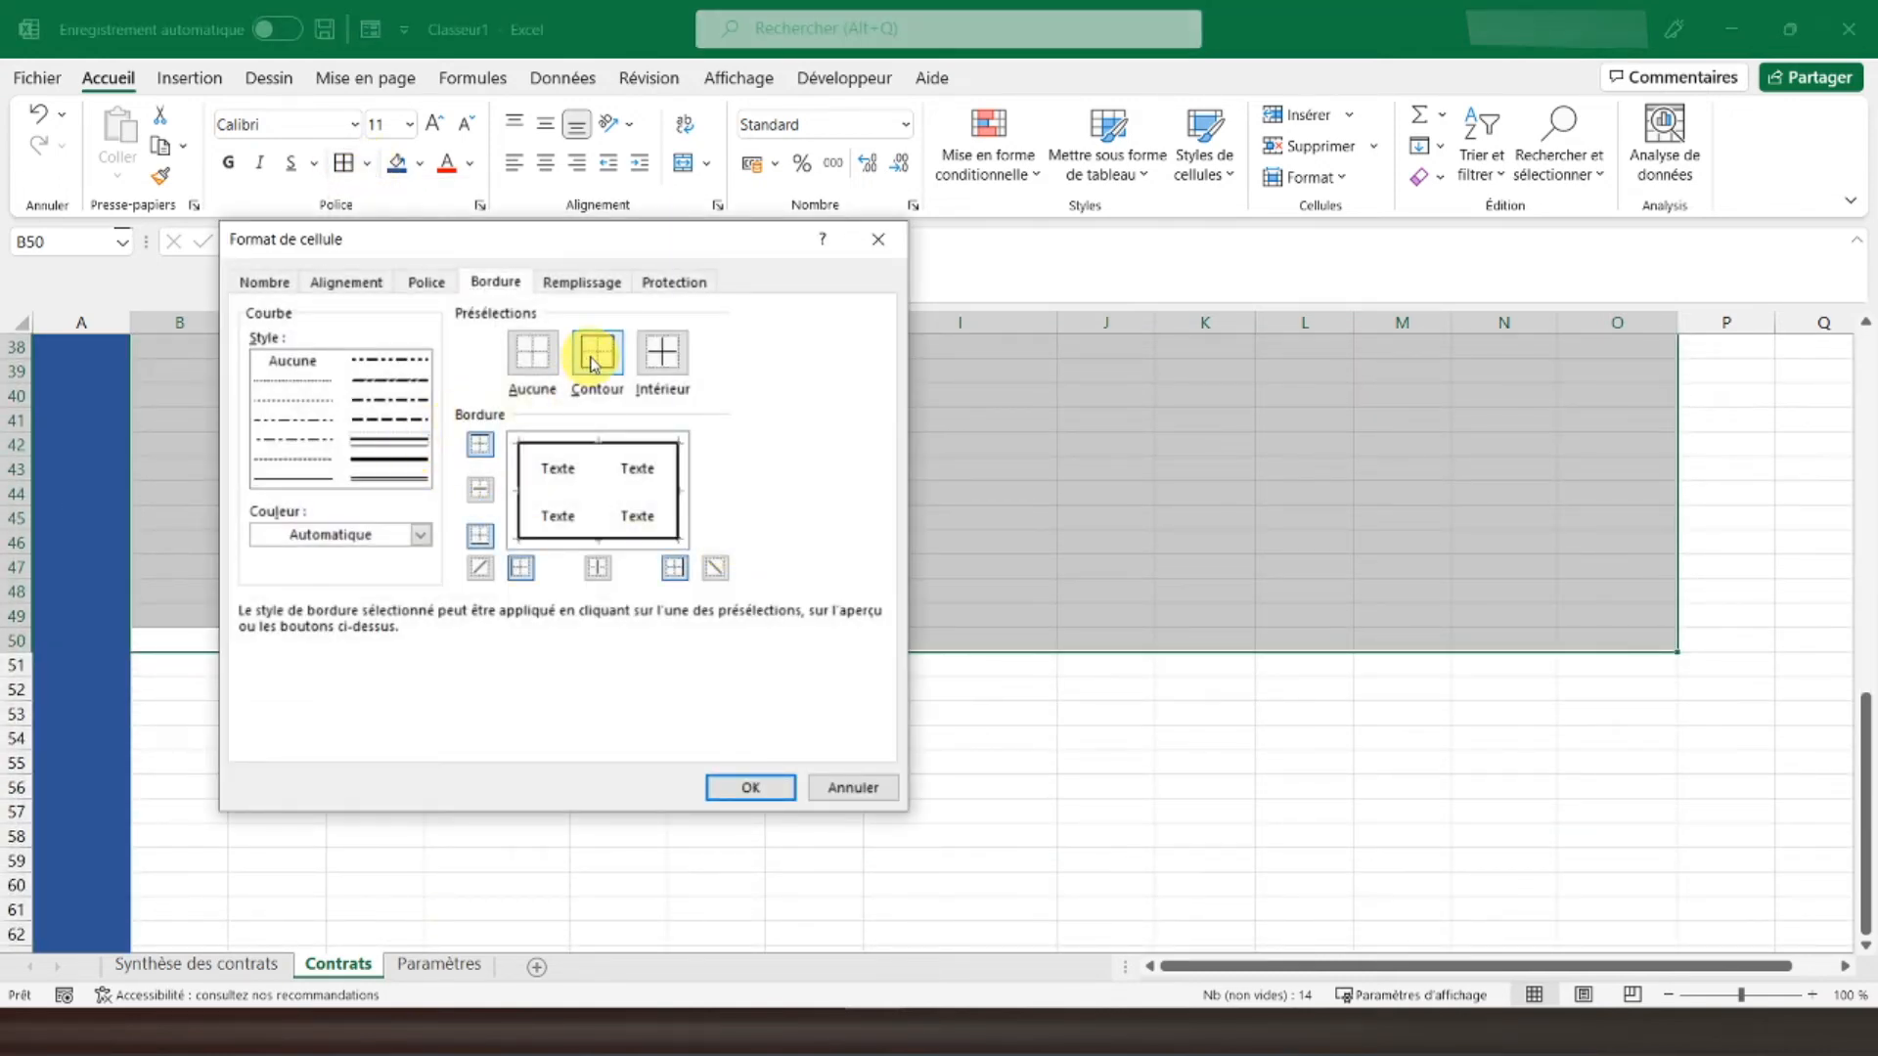
left_click(661, 354)
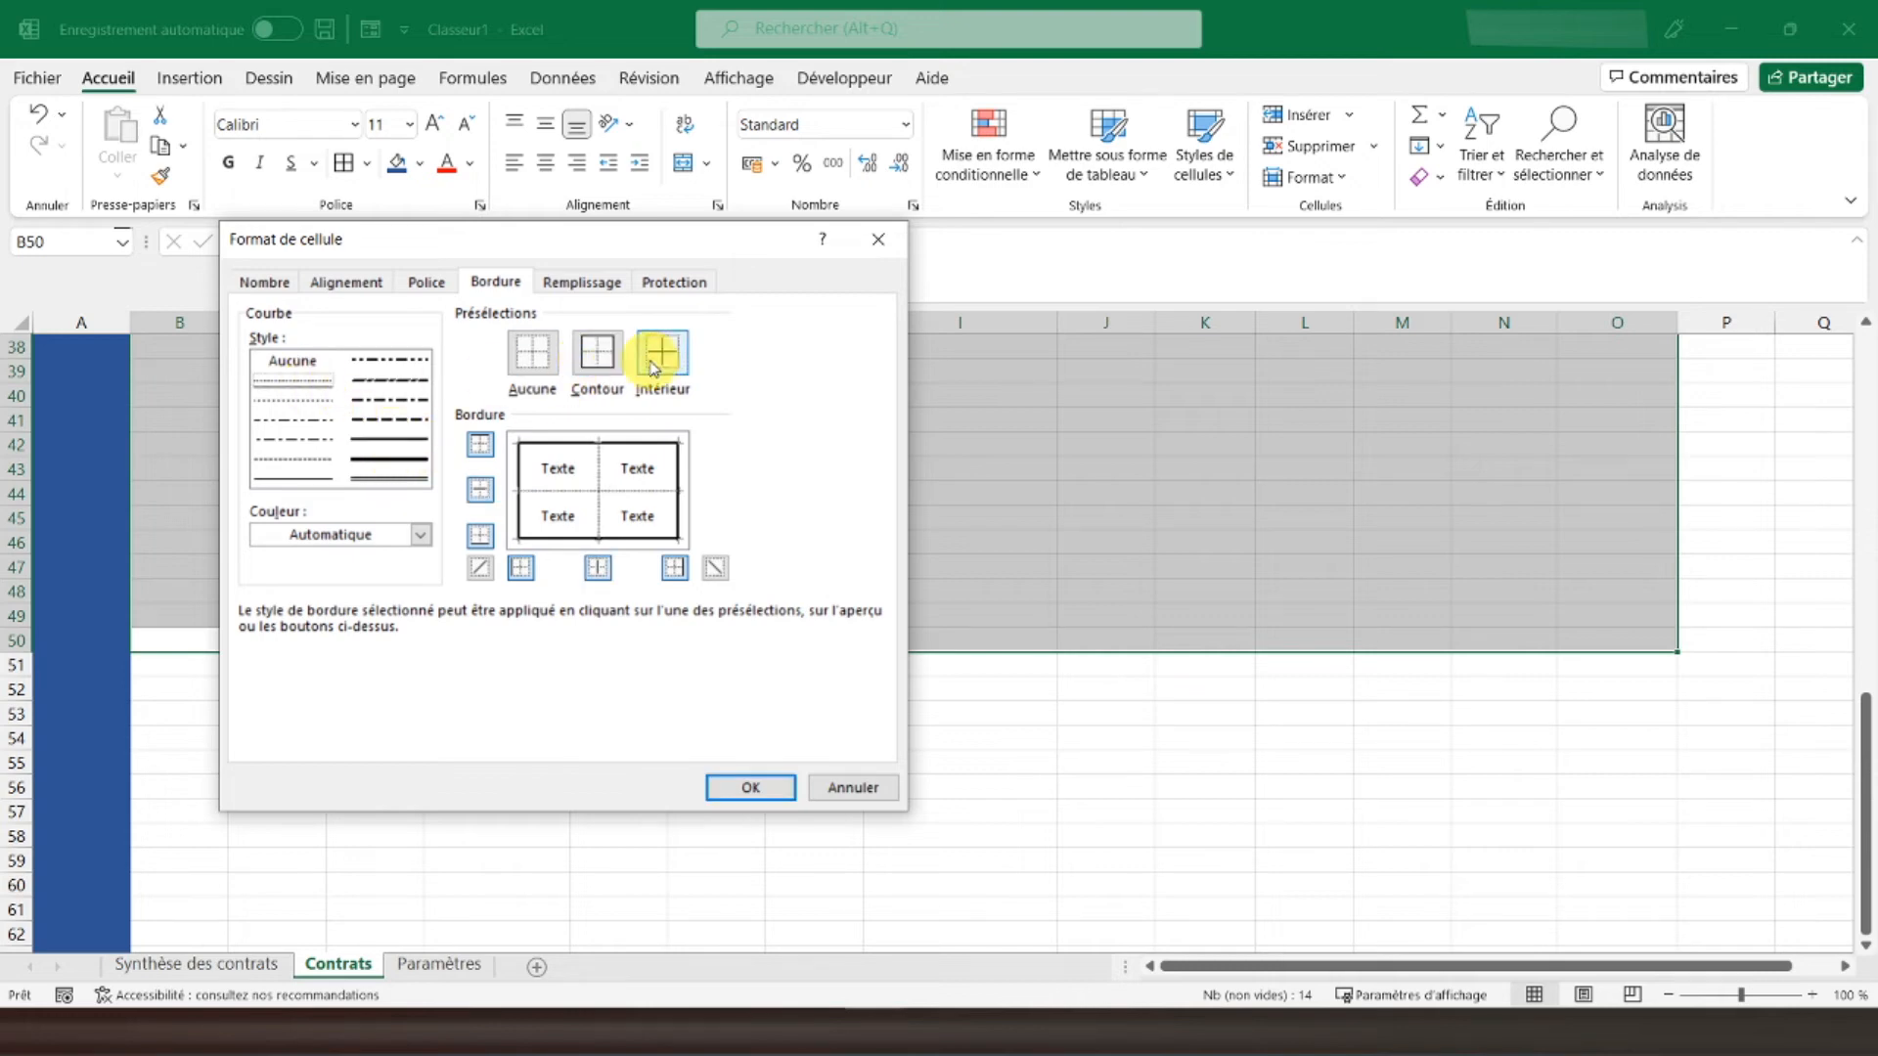
left_click(749, 788)
Step: Apply thick solid outline and inside borders to the header cells B5:O5
scroll(821, 496, "up", 12)
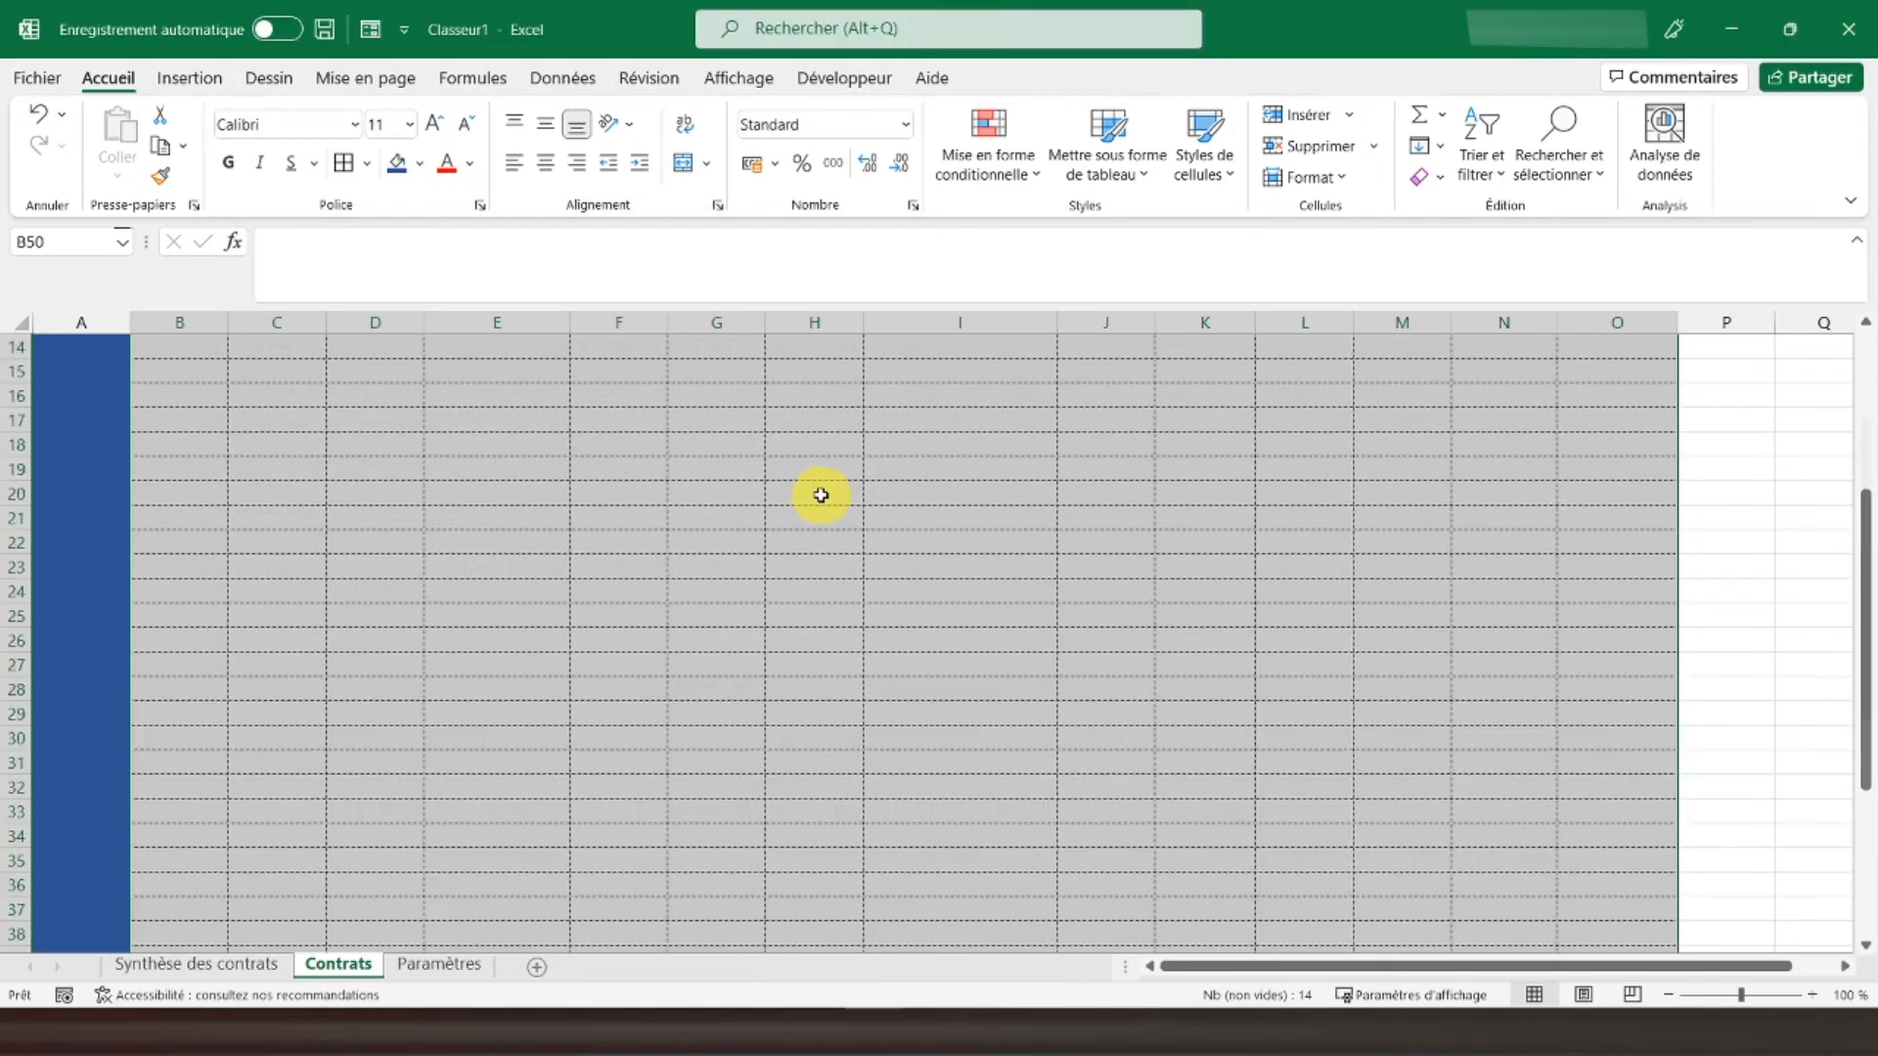
left_click_drag(163, 452, 1572, 445)
left_click(379, 170)
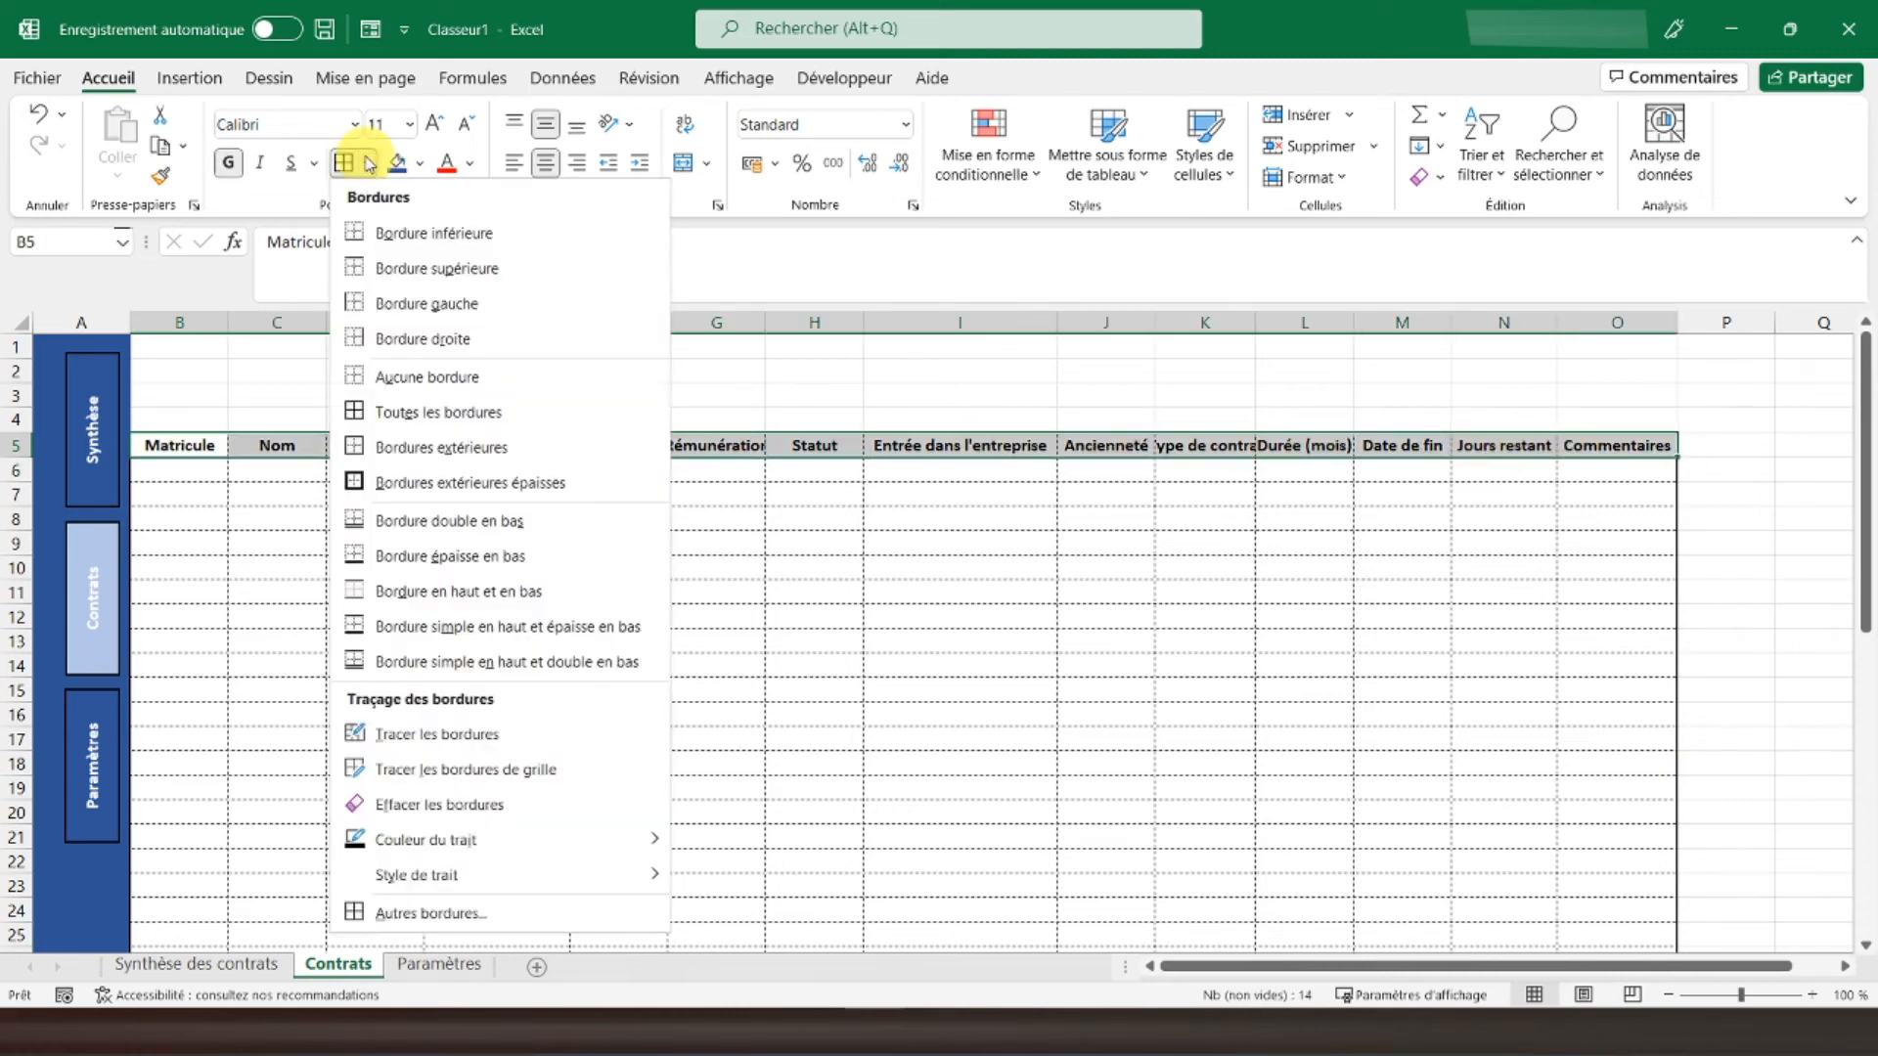
left_click(402, 910)
left_click(384, 444)
left_click(649, 366)
left_click(595, 363)
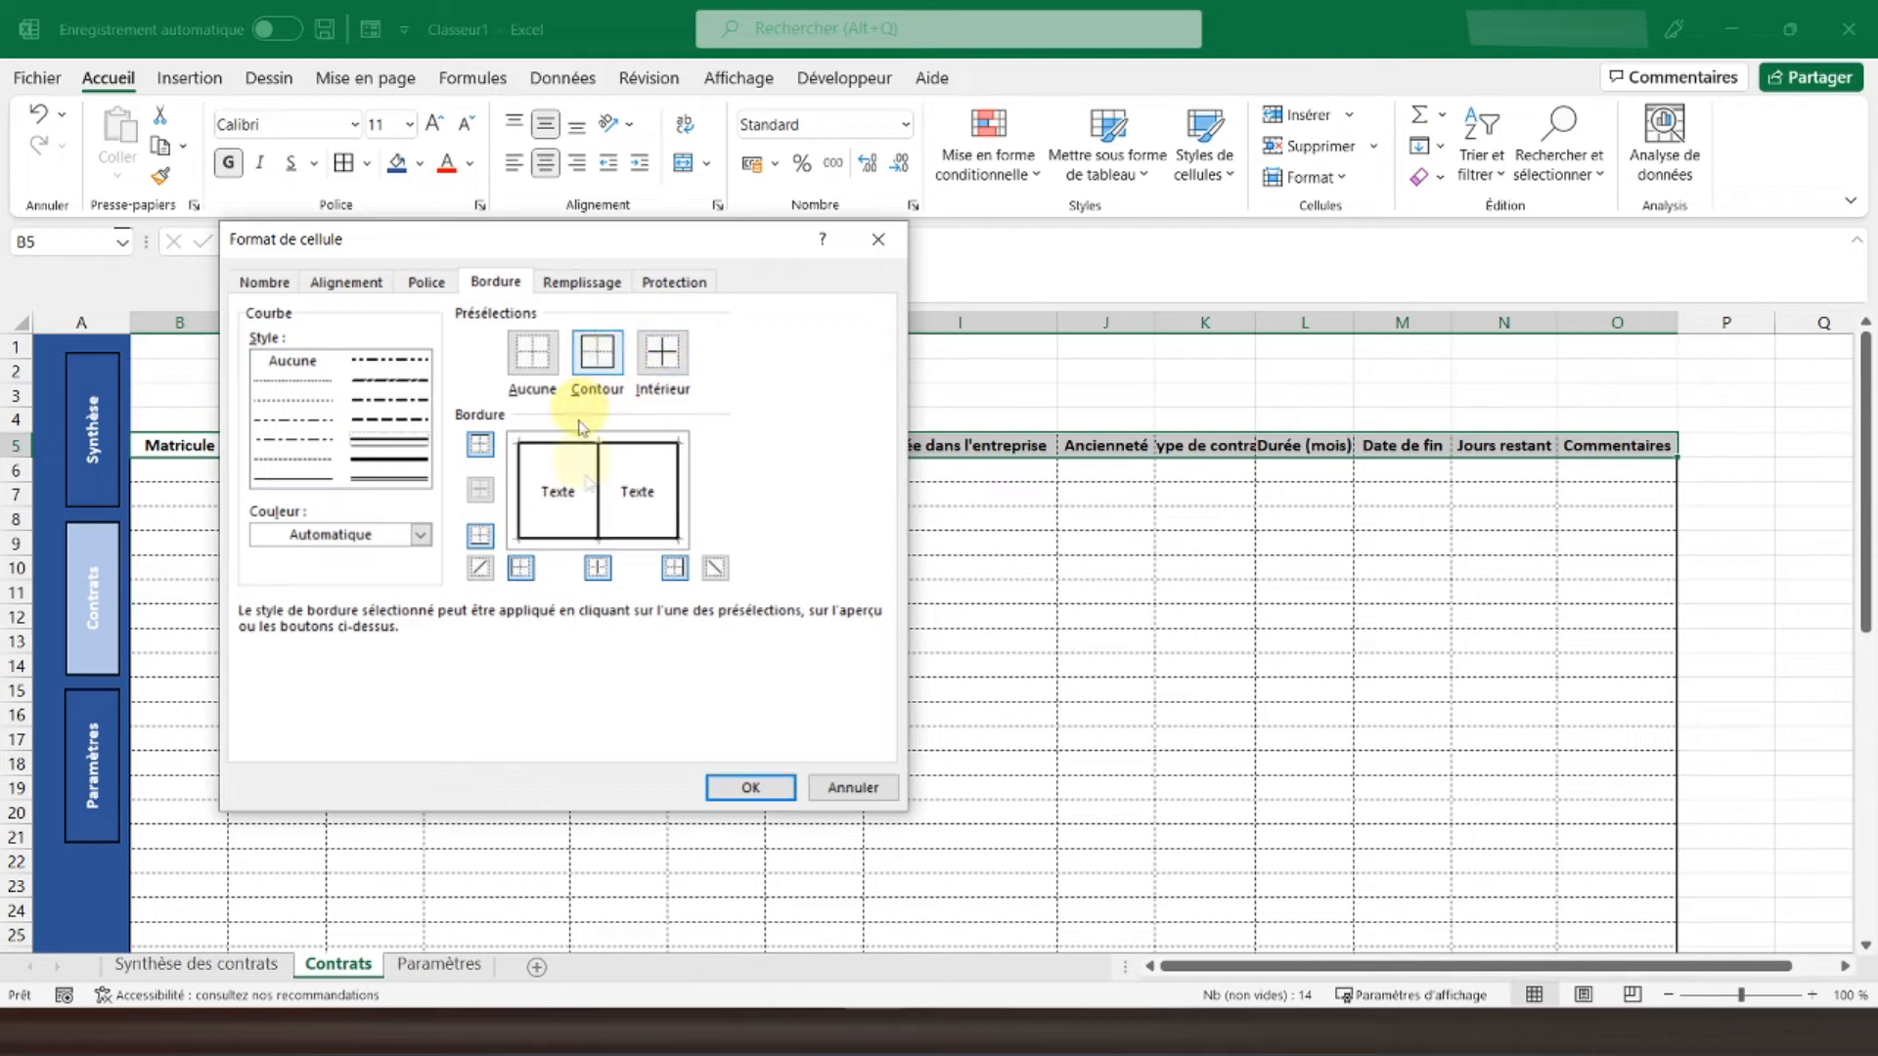
left_click(750, 787)
left_click(939, 579)
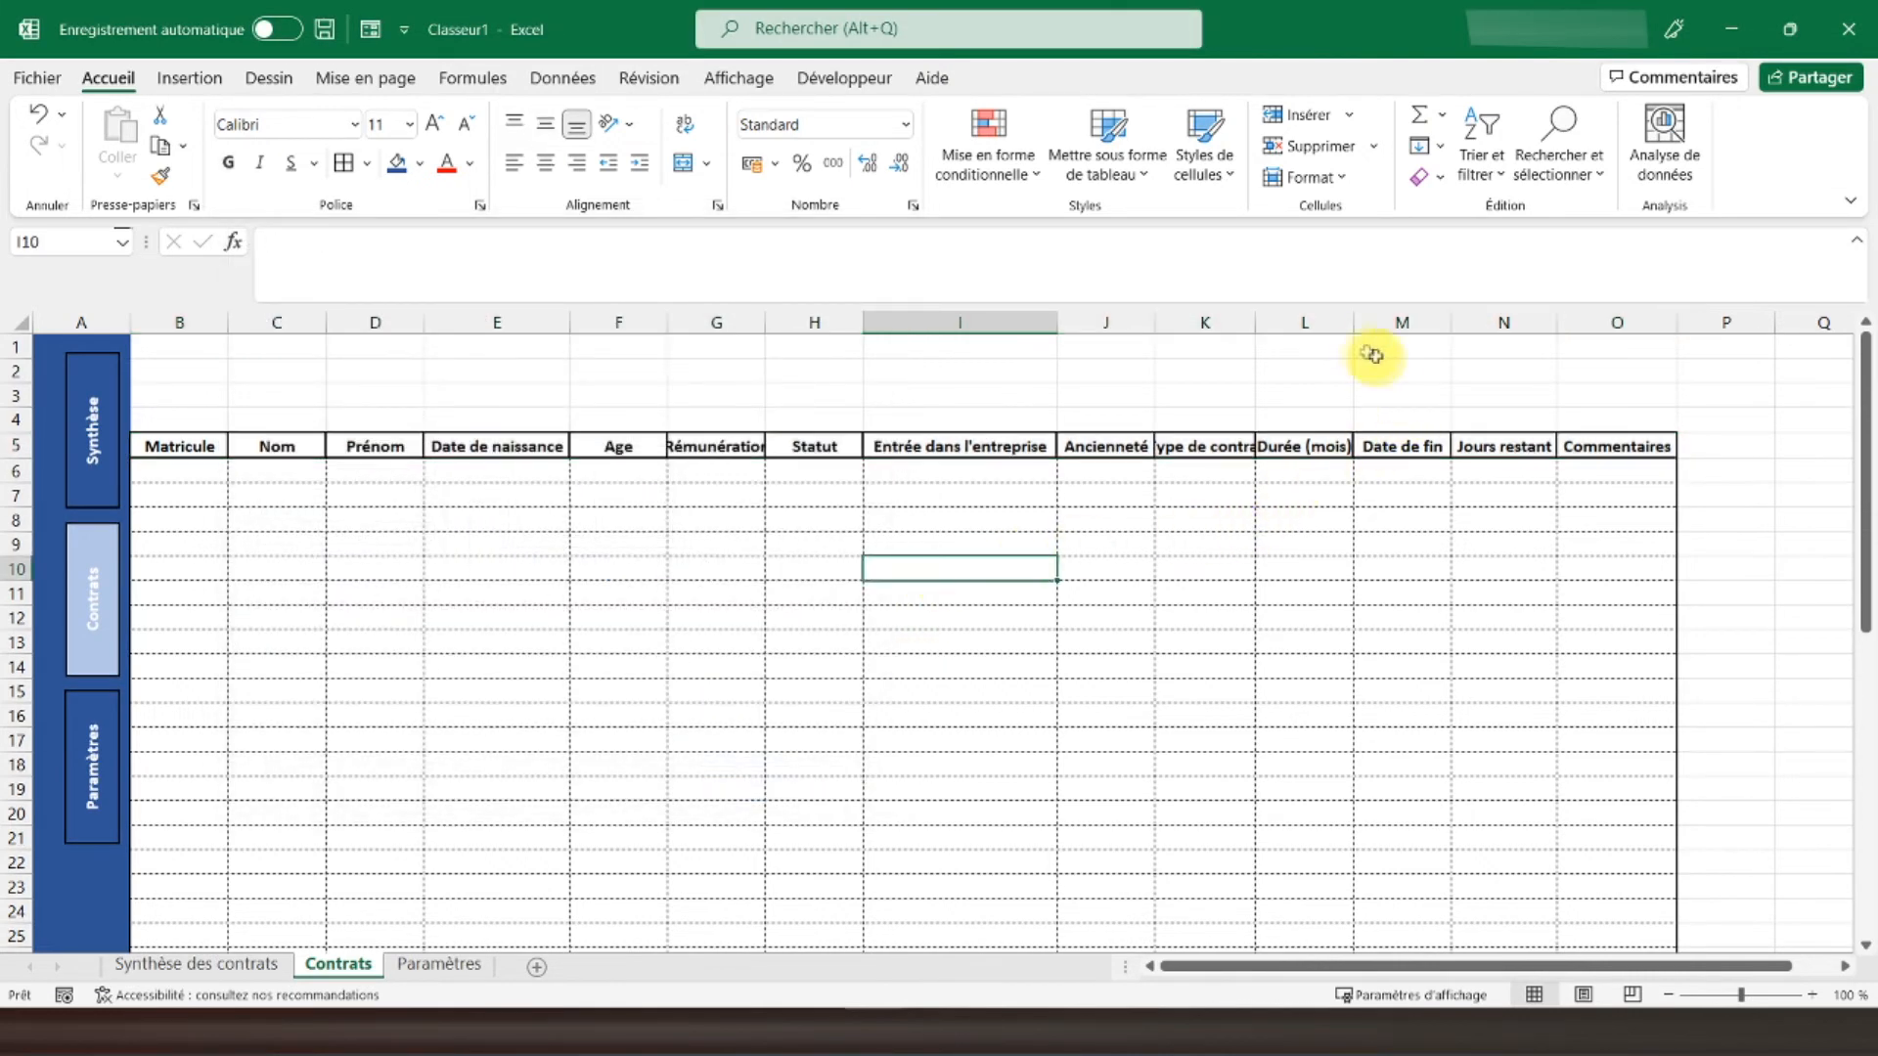
Step: Fit the Type de contrat, Durée (mois) and Rémunération columns to the width of their headers
double_click(1256, 322)
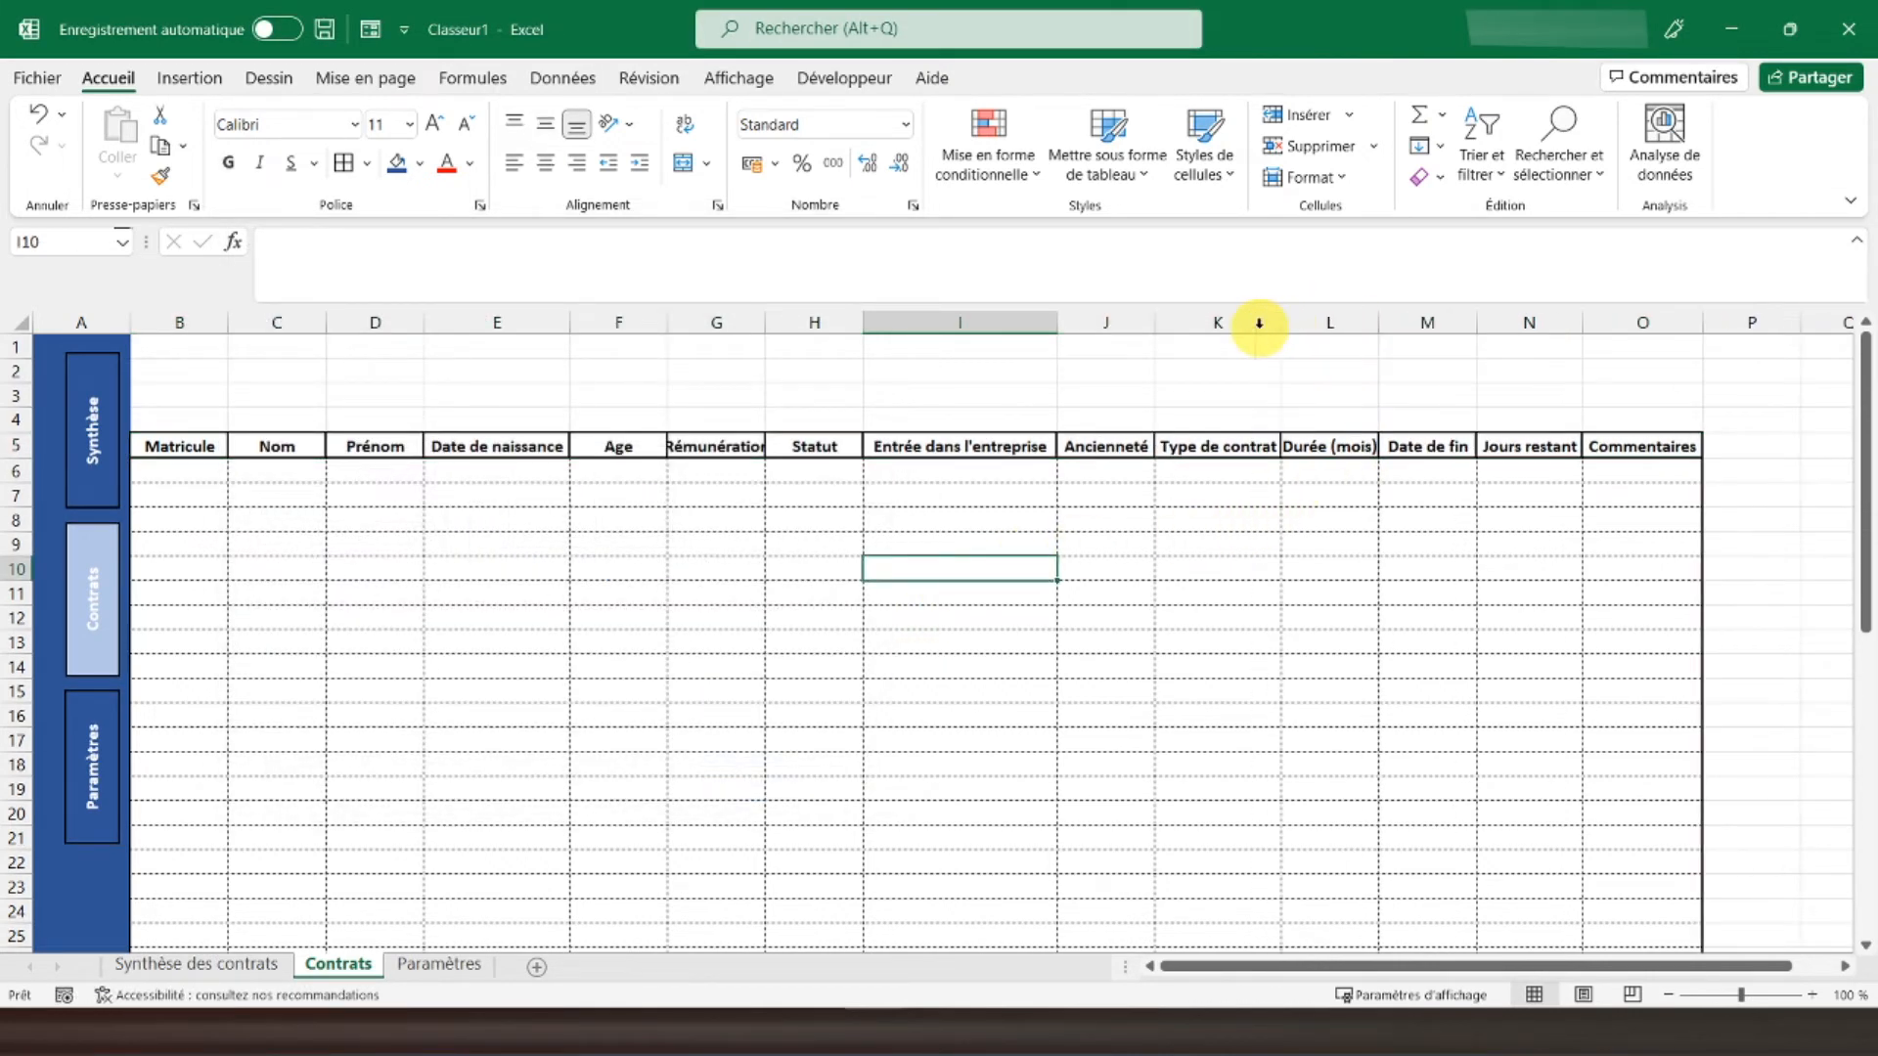
double_click(1378, 323)
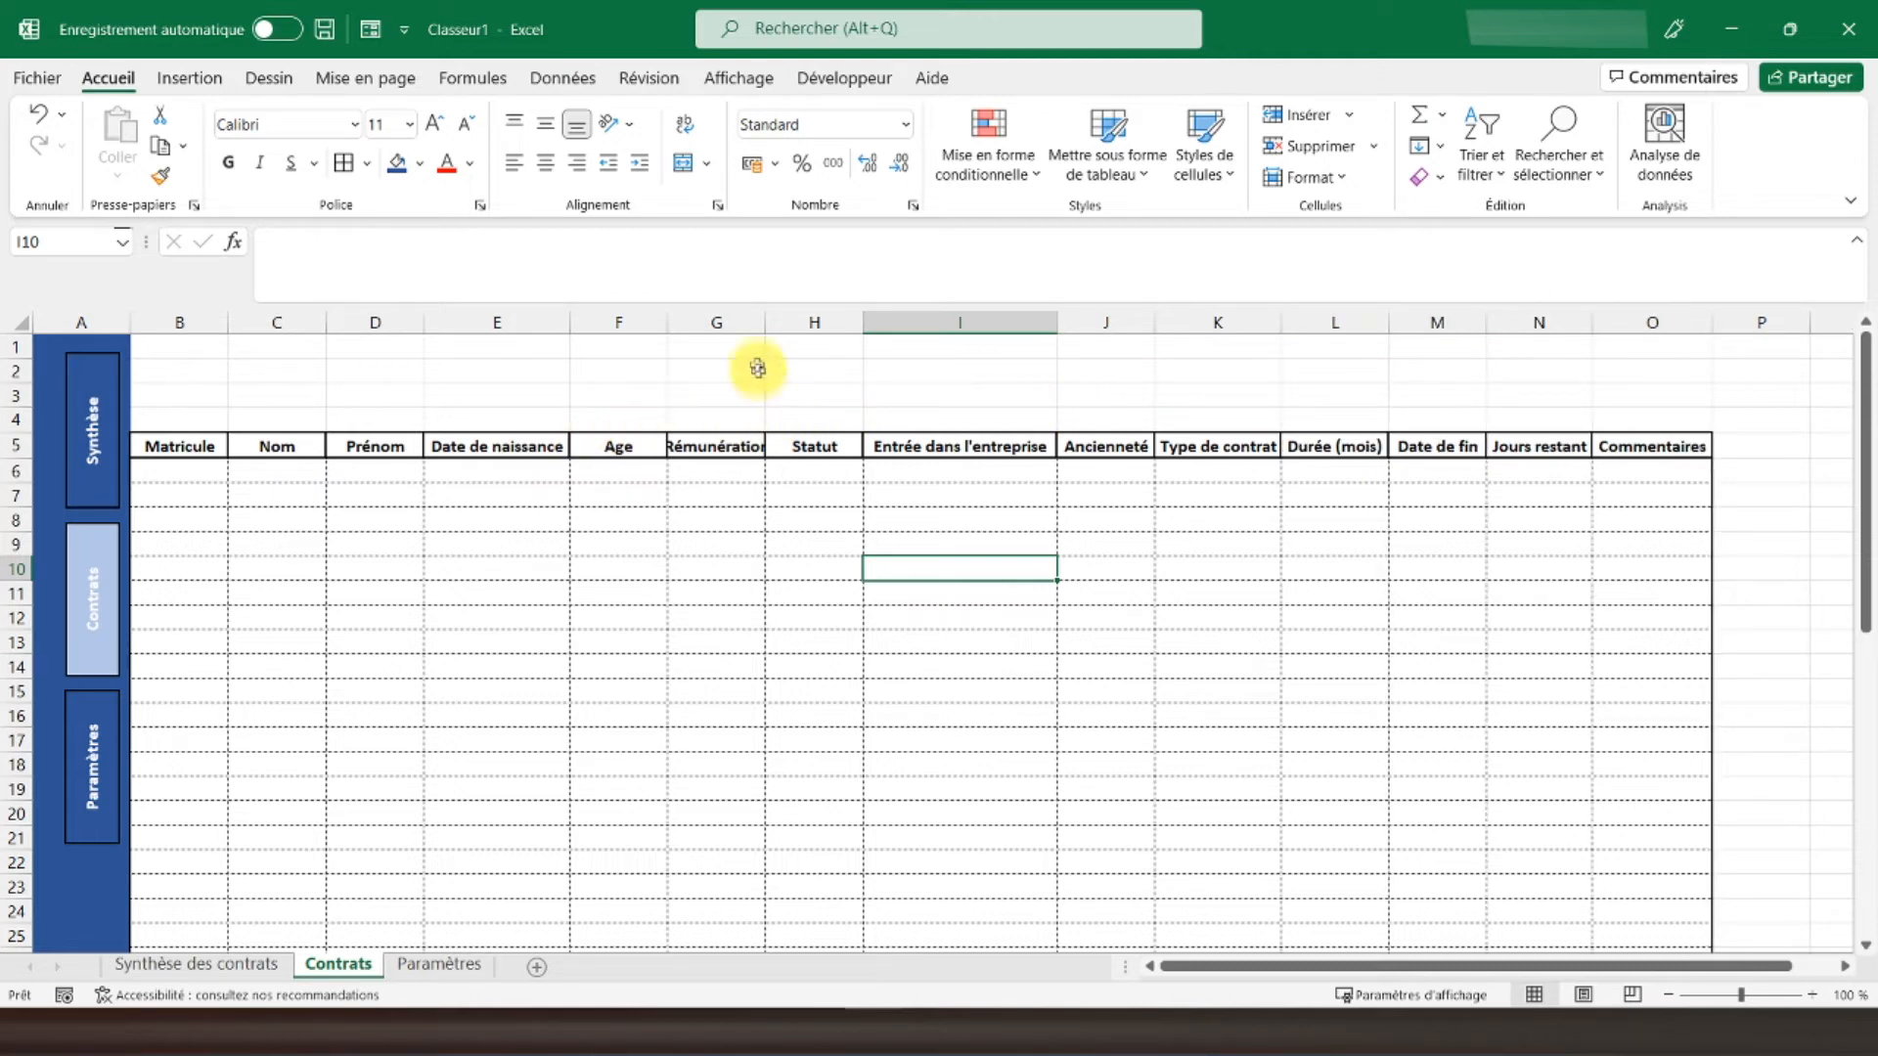
double_click(765, 323)
left_click(305, 486)
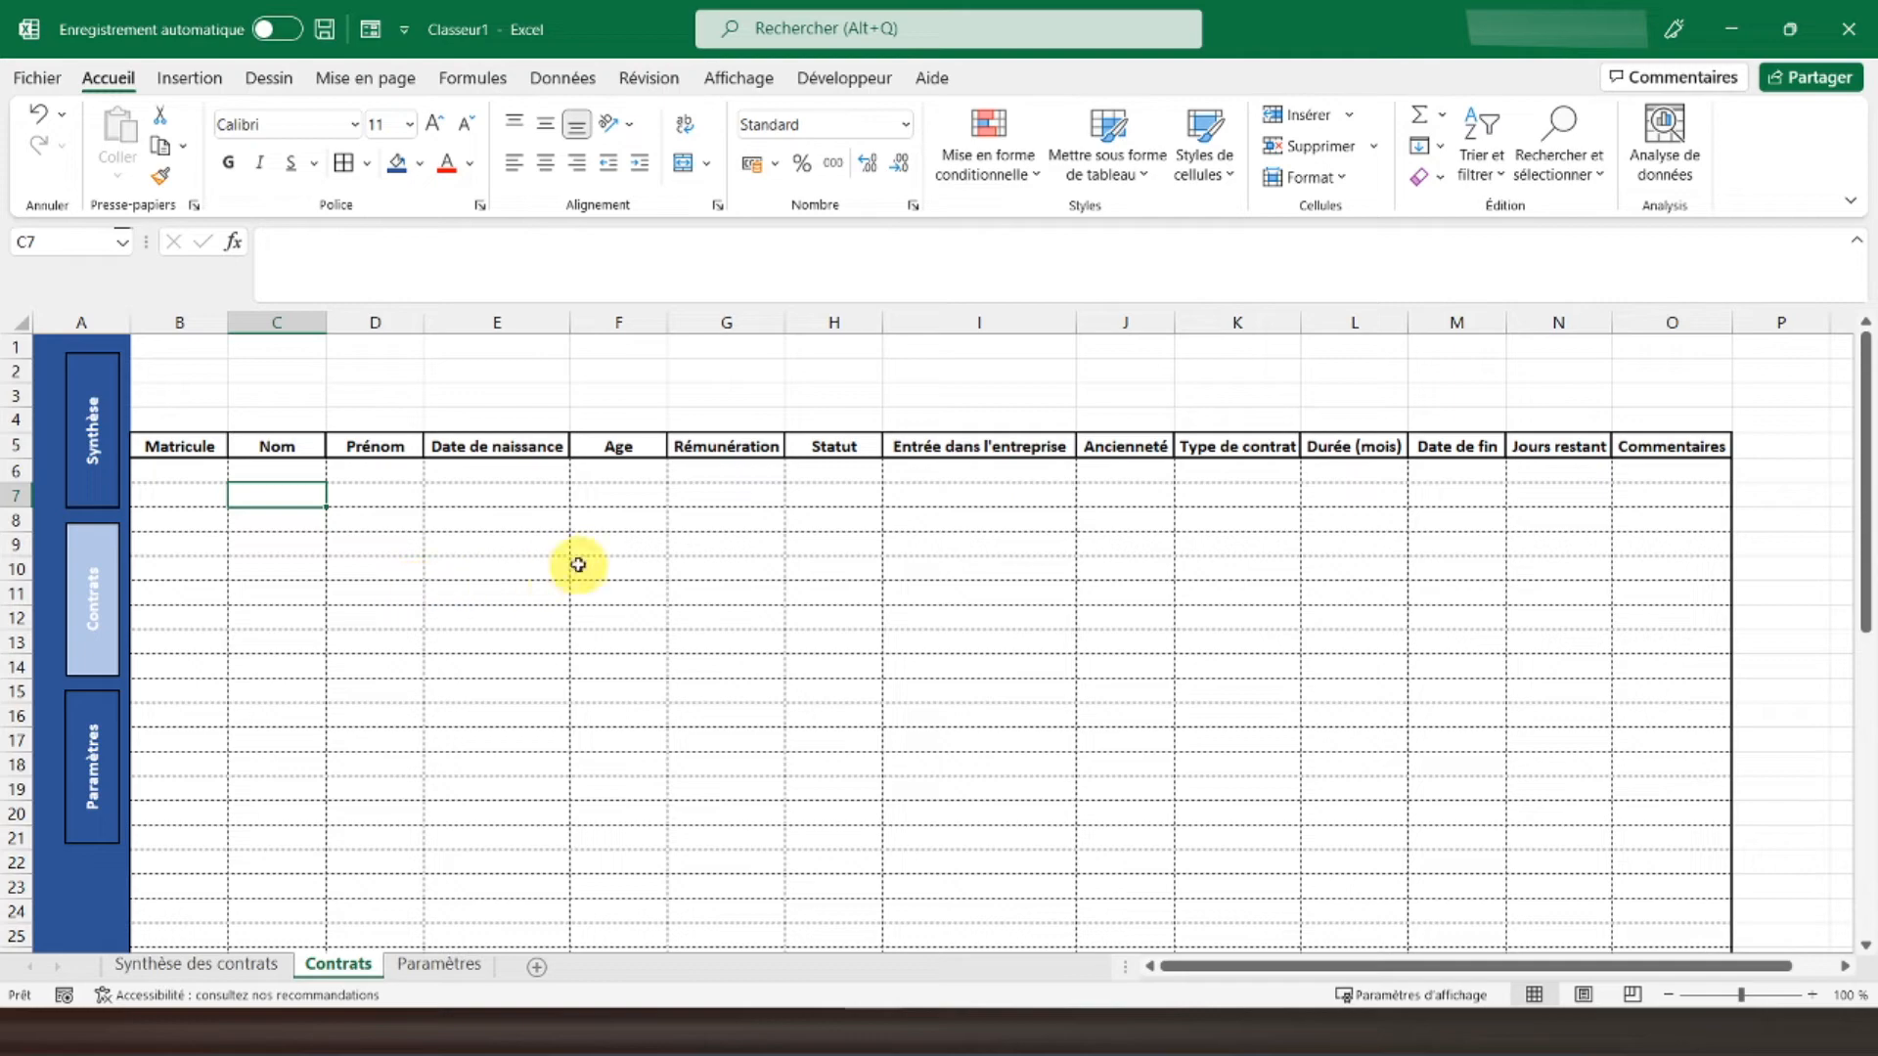
Step: Fill the Age cells F6:F50 with light grey
scroll(595, 552, "down", 1)
scroll(595, 552, "down", 11)
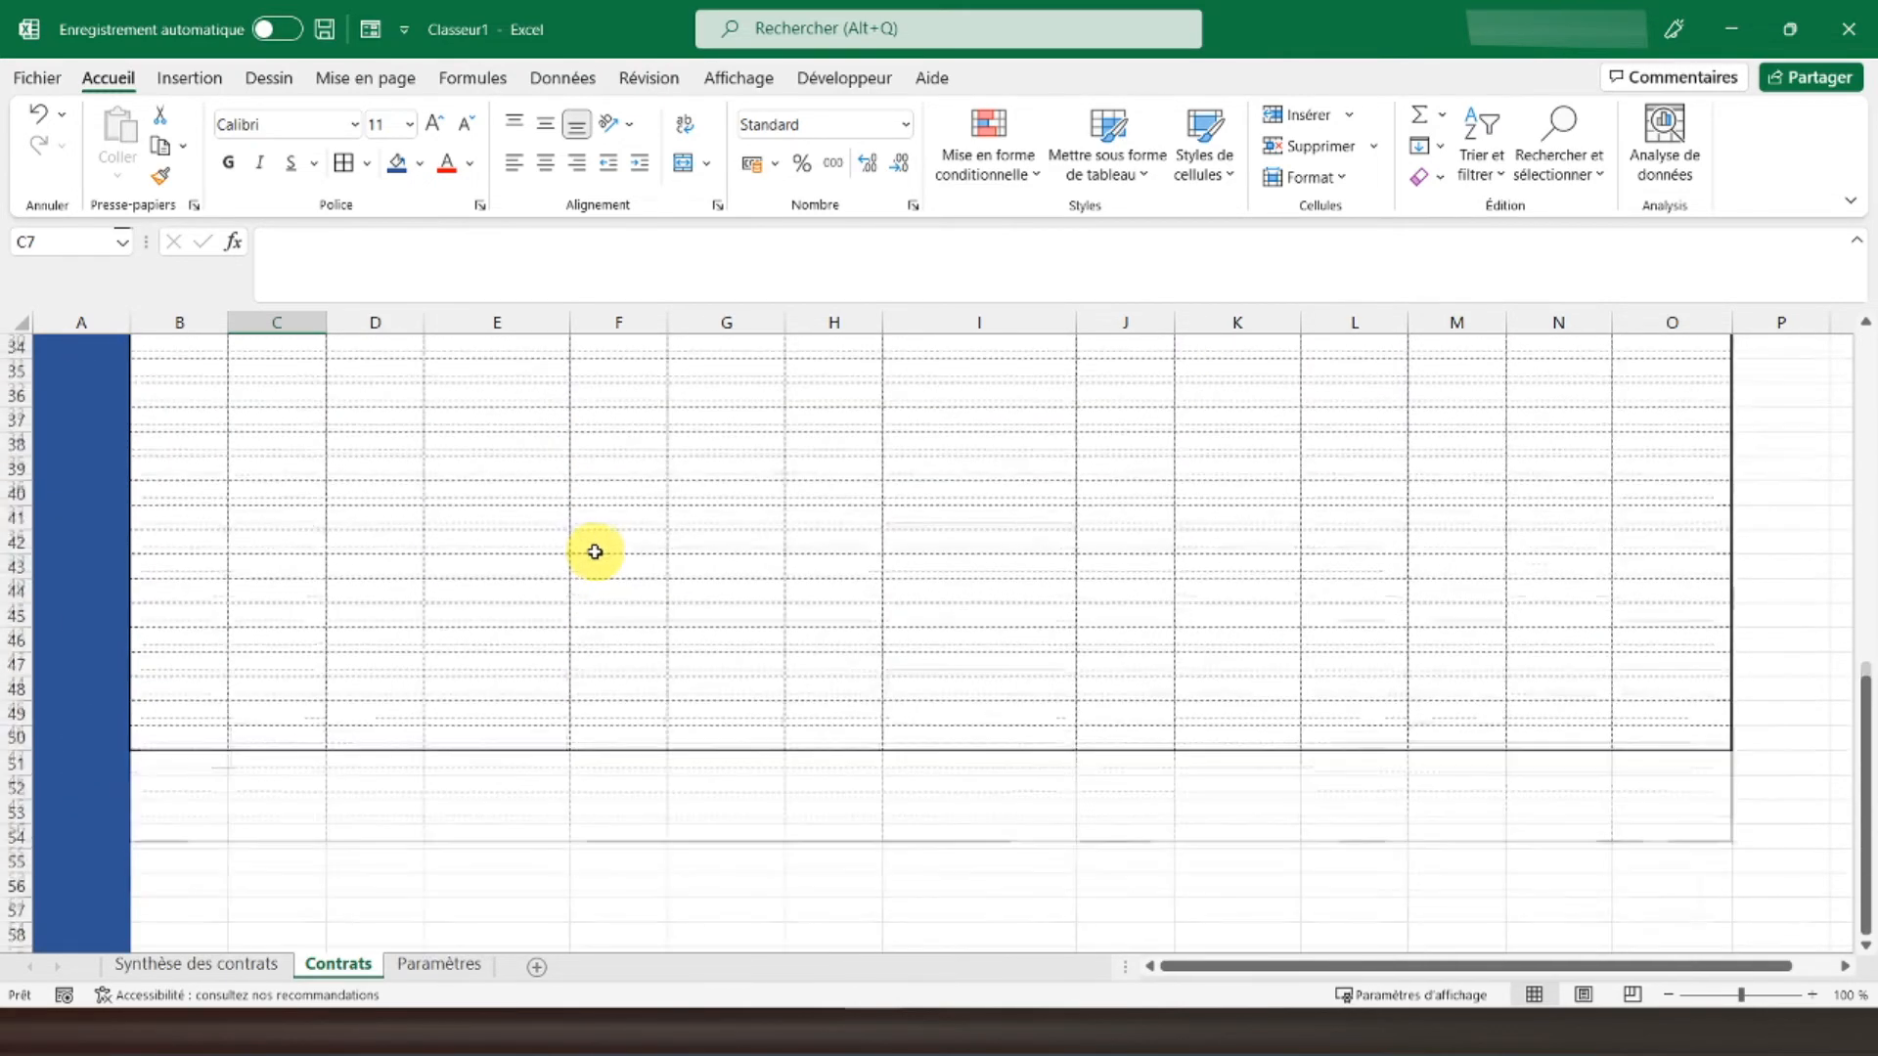
left_click_drag(617, 654, 610, 458)
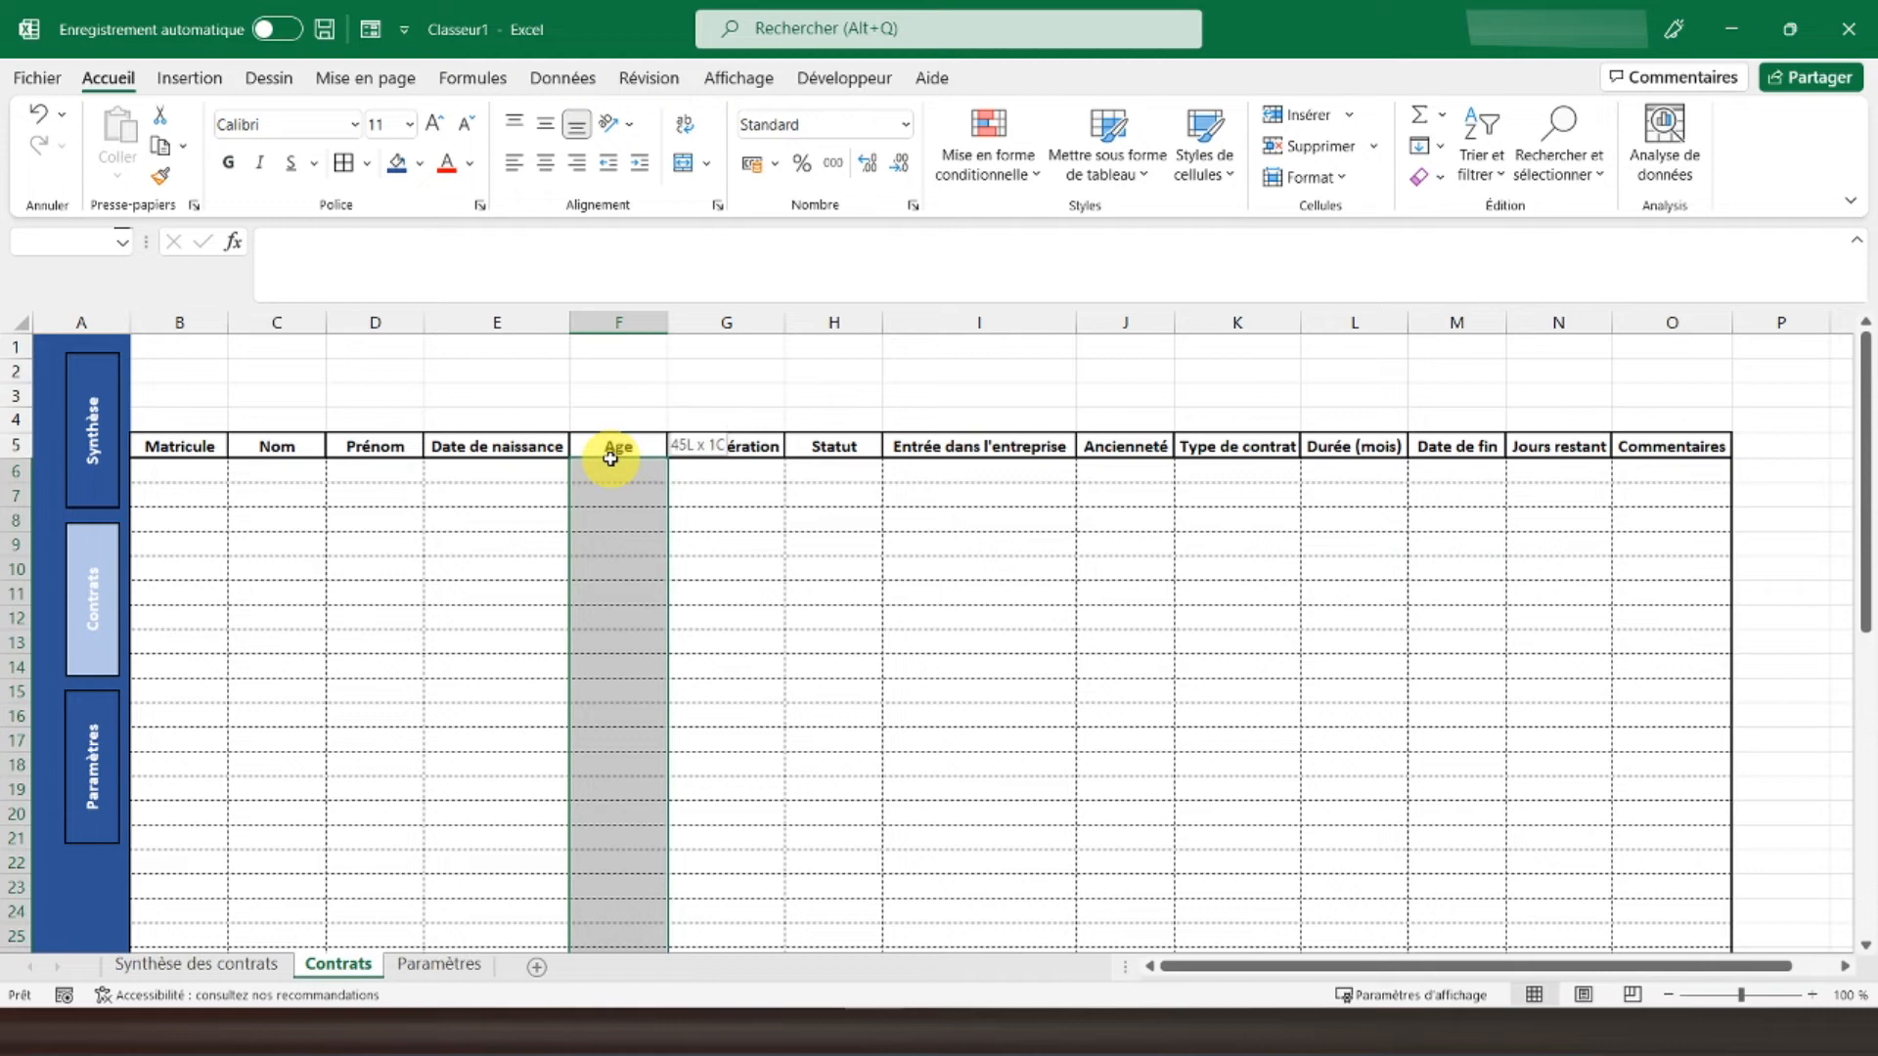
left_click(420, 163)
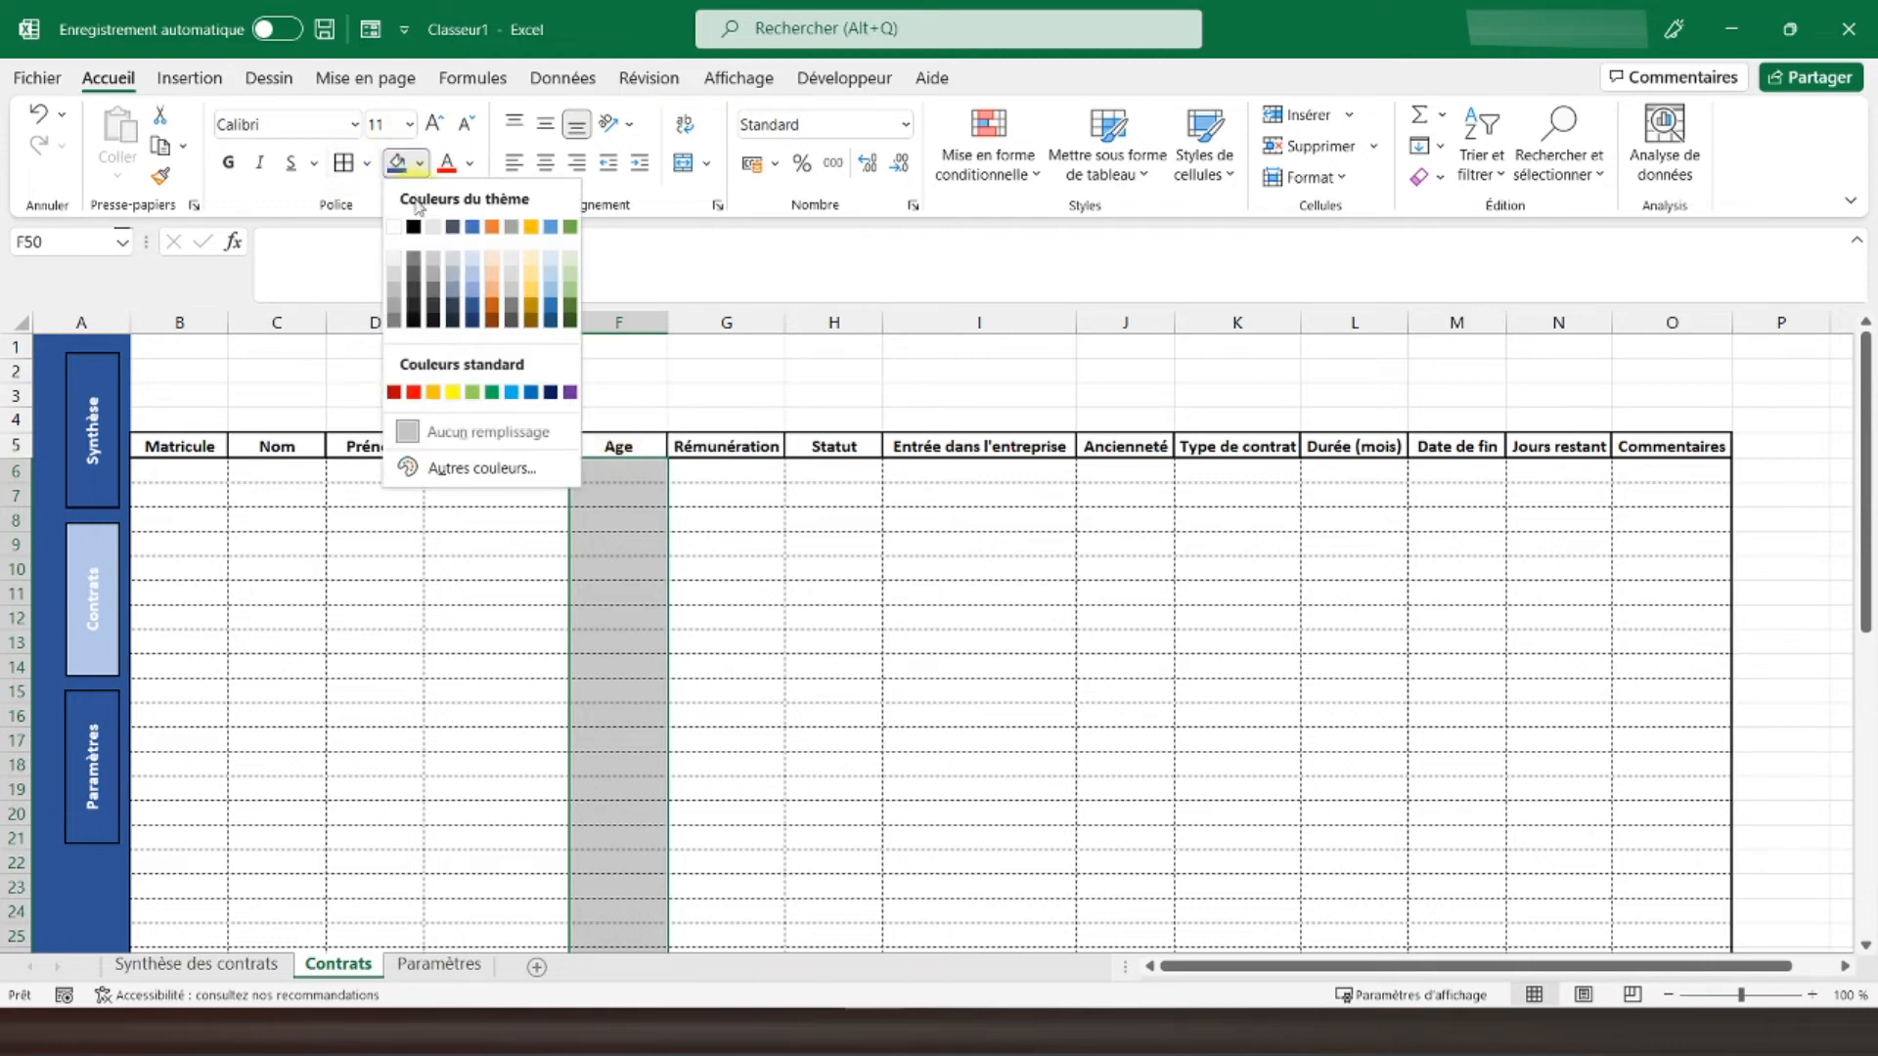
left_click(395, 258)
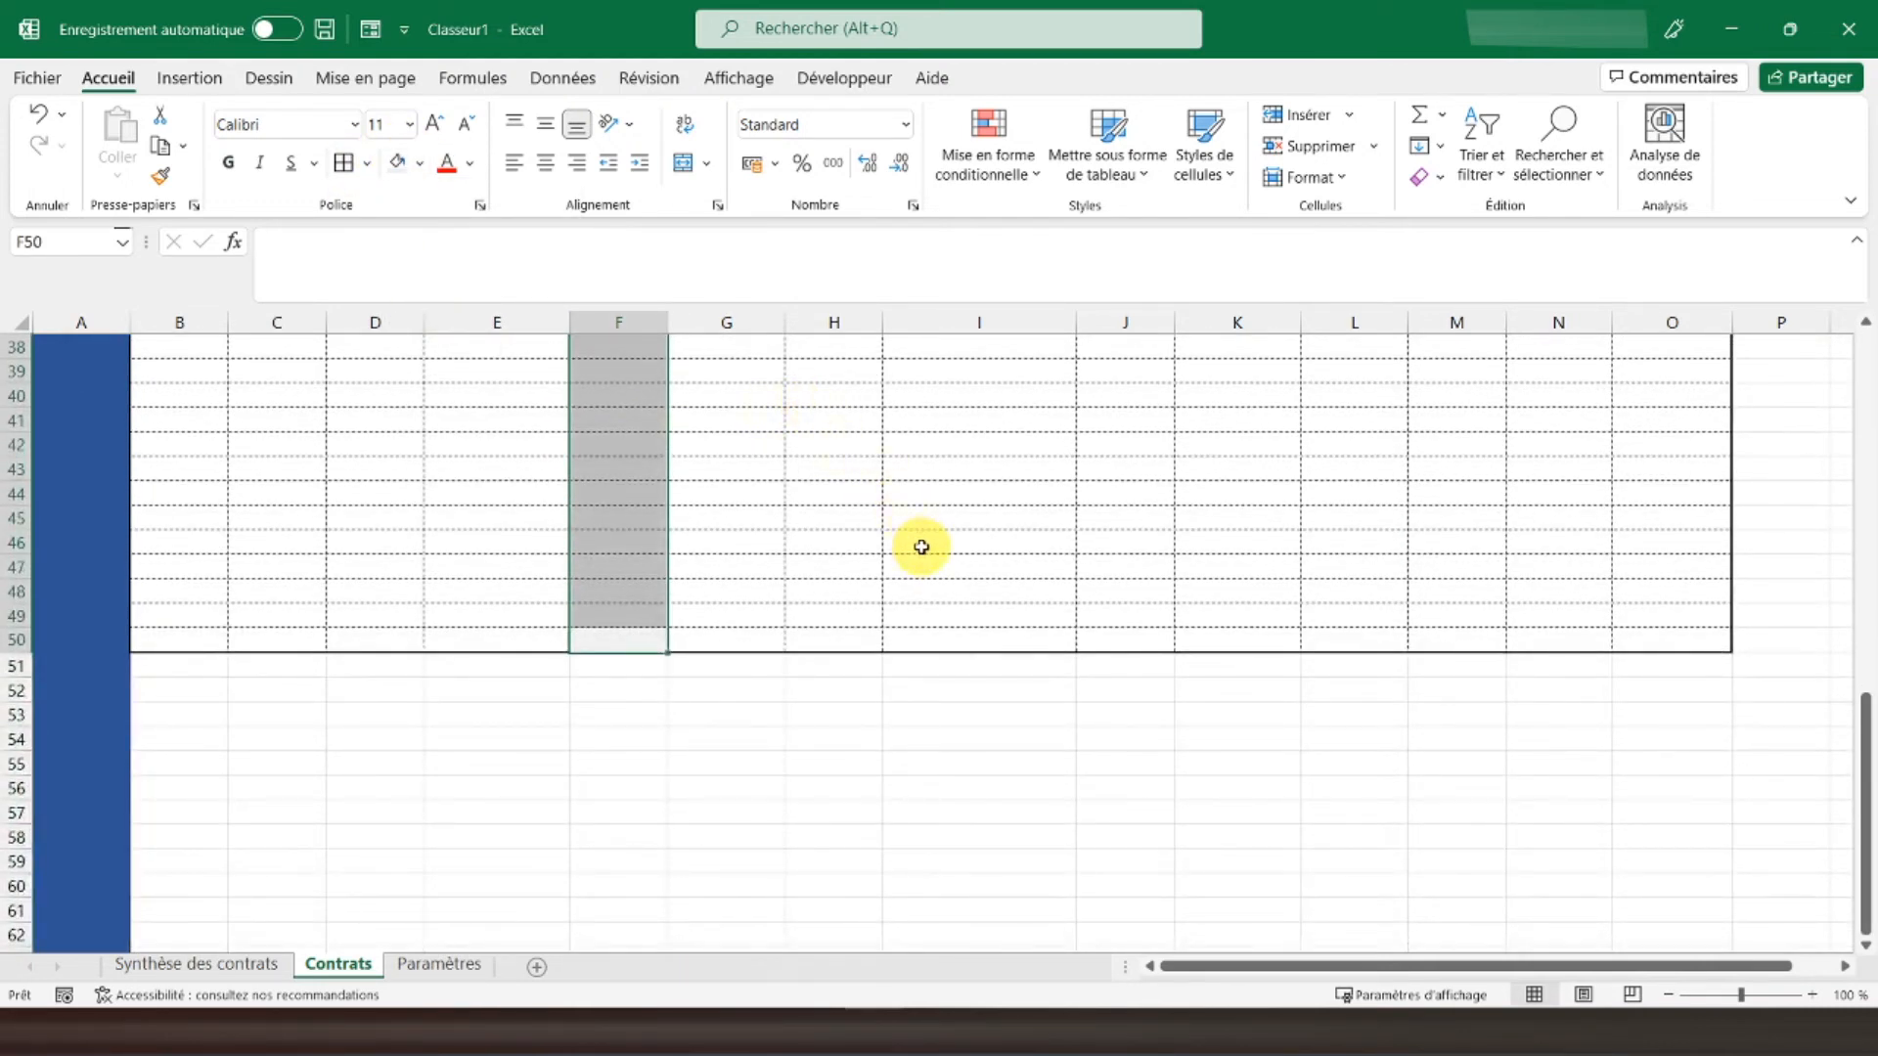
Step: Fill the Ancienneté cells J6:J50 with the same light grey
scroll(922, 547, "up", 12)
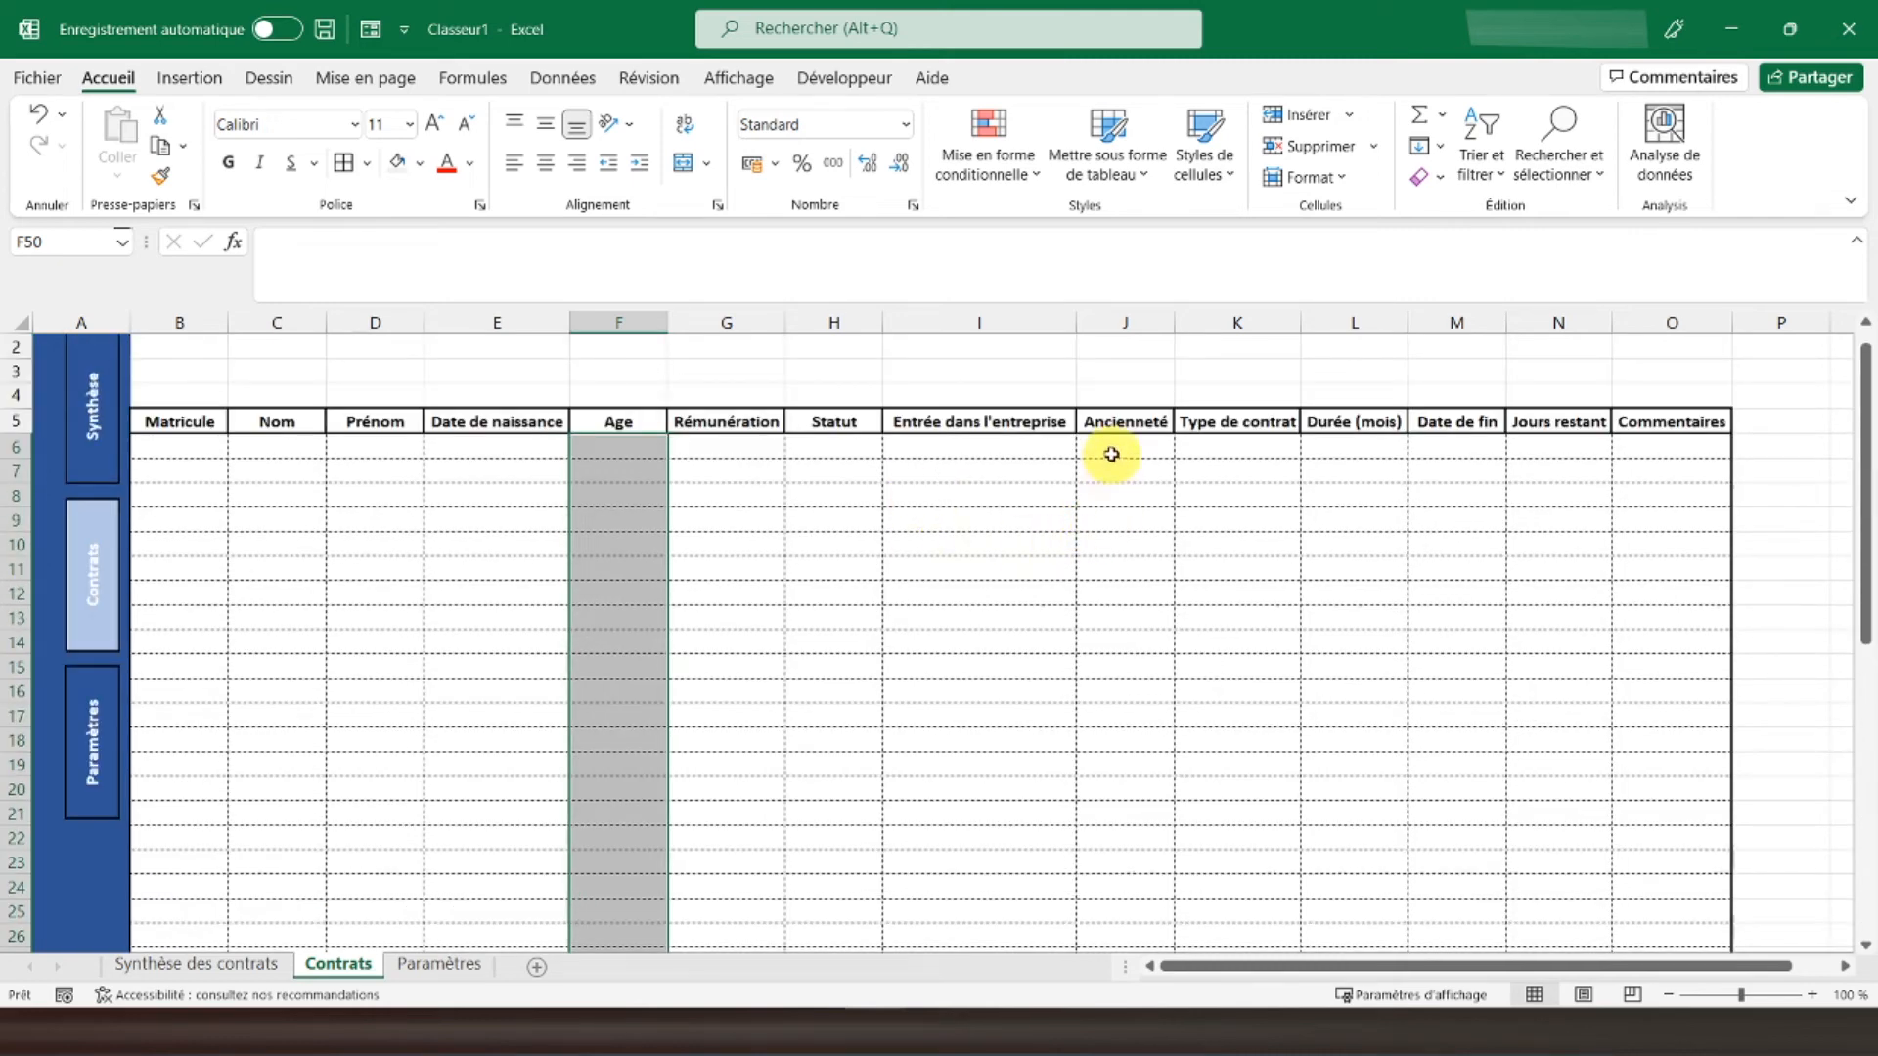
left_click(1115, 444)
scroll(1146, 587, "down", 12)
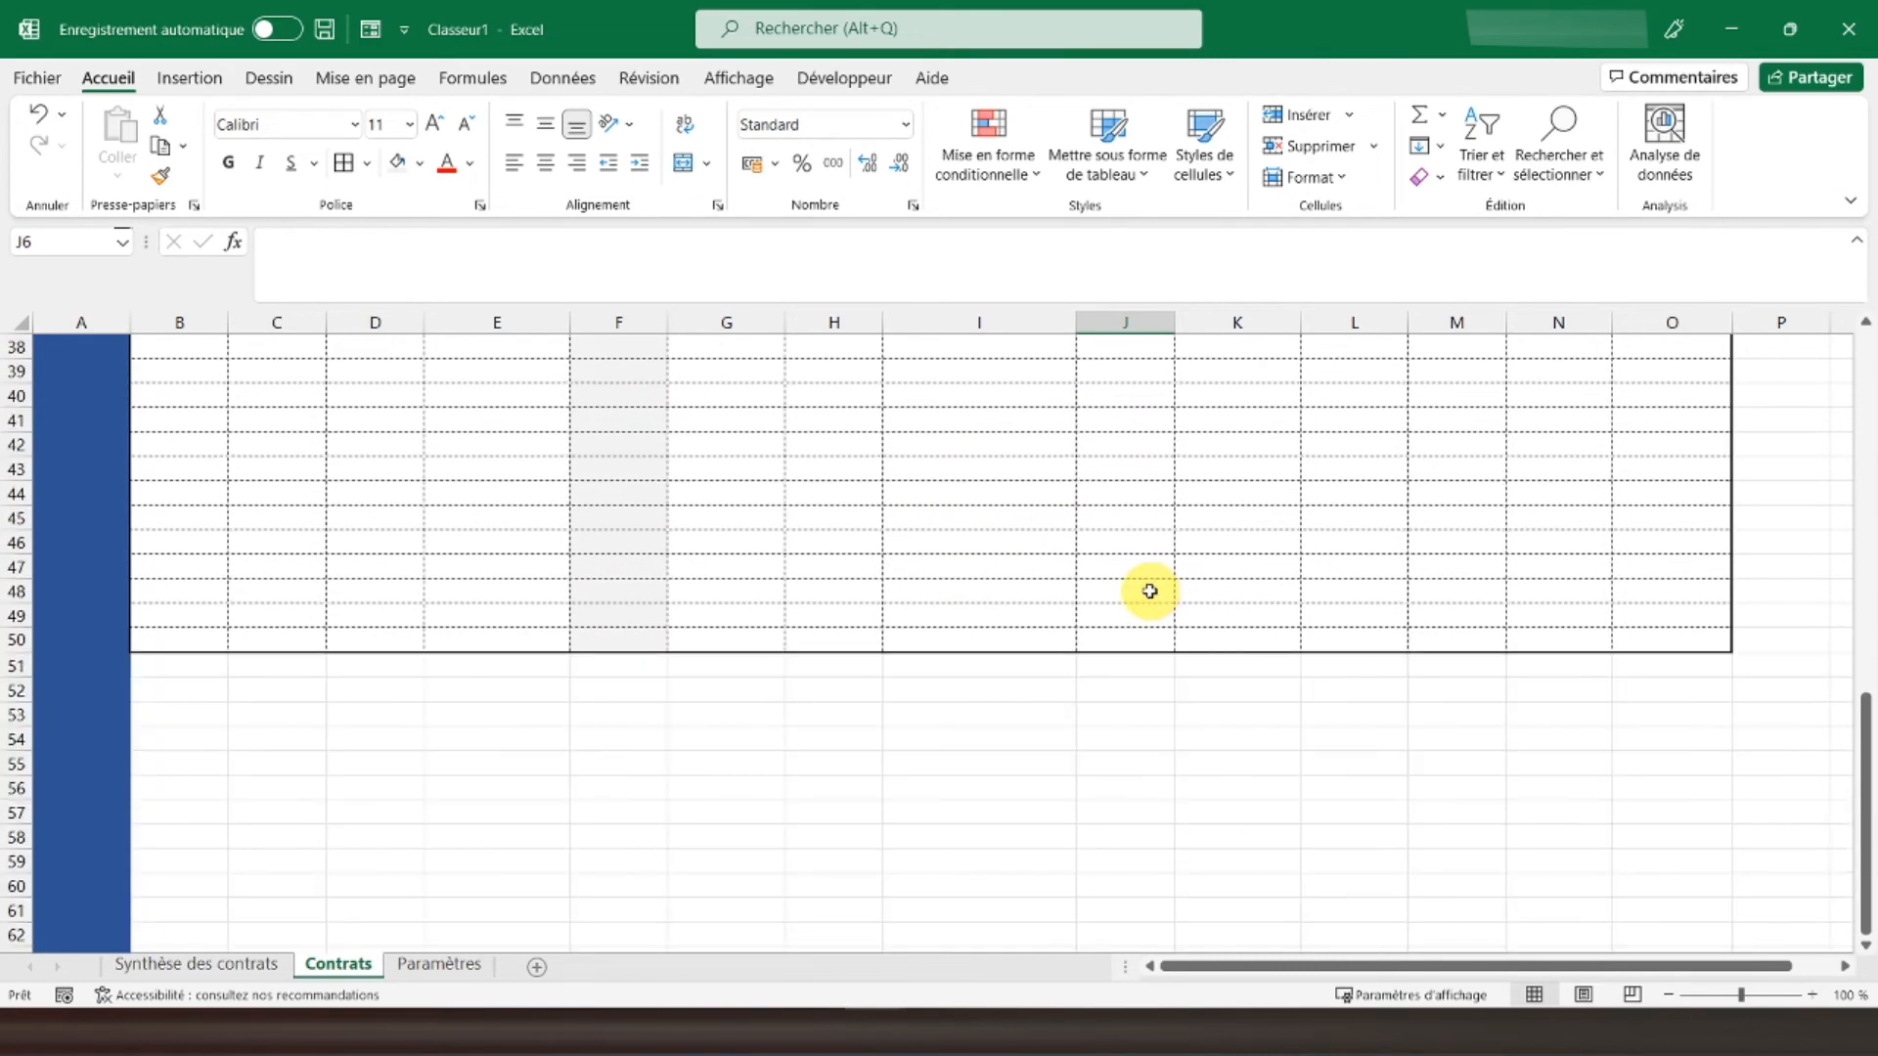
mouse_move(1120, 643)
left_mouse_down()
mouse_move(1115, 343)
mouse_move(1082, 209)
mouse_move(1118, 459)
left_mouse_up()
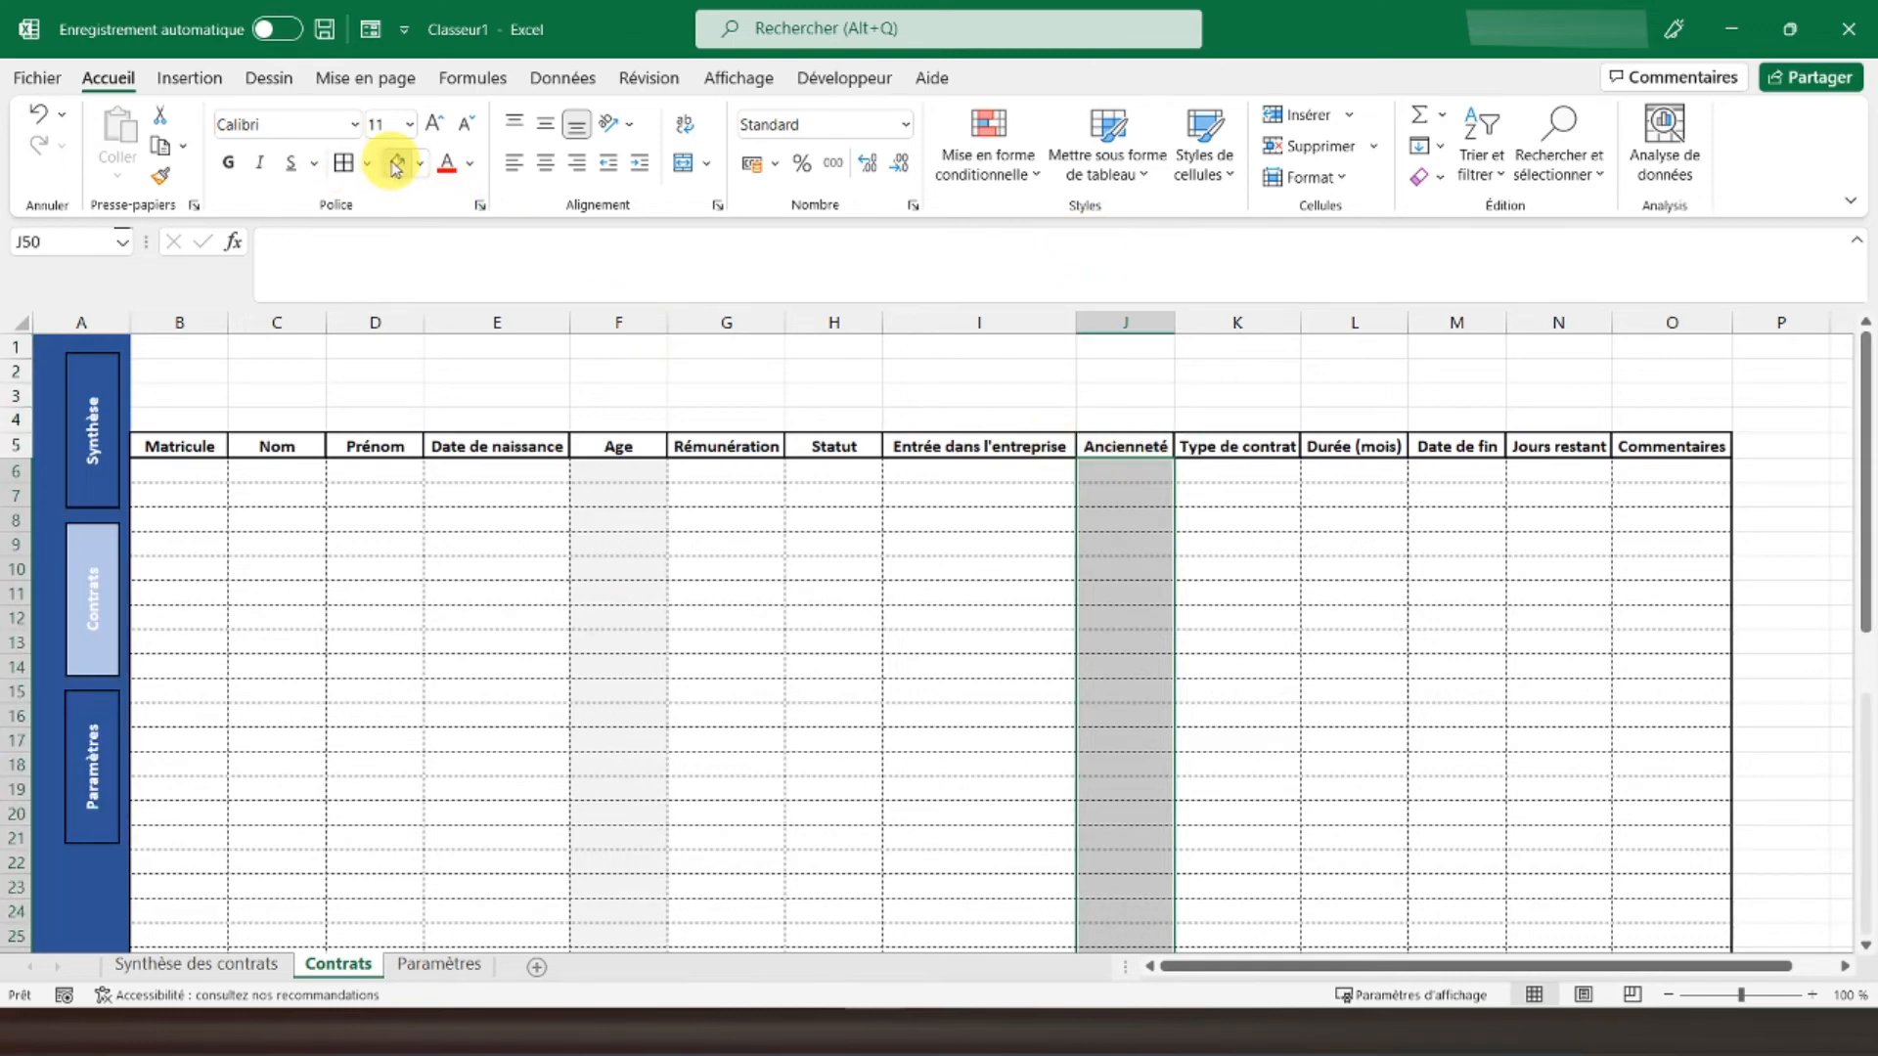
Step: Fill the Date de fin and Jours restant cells M6:N50 with the same light grey
scroll(1207, 436, "down", 12)
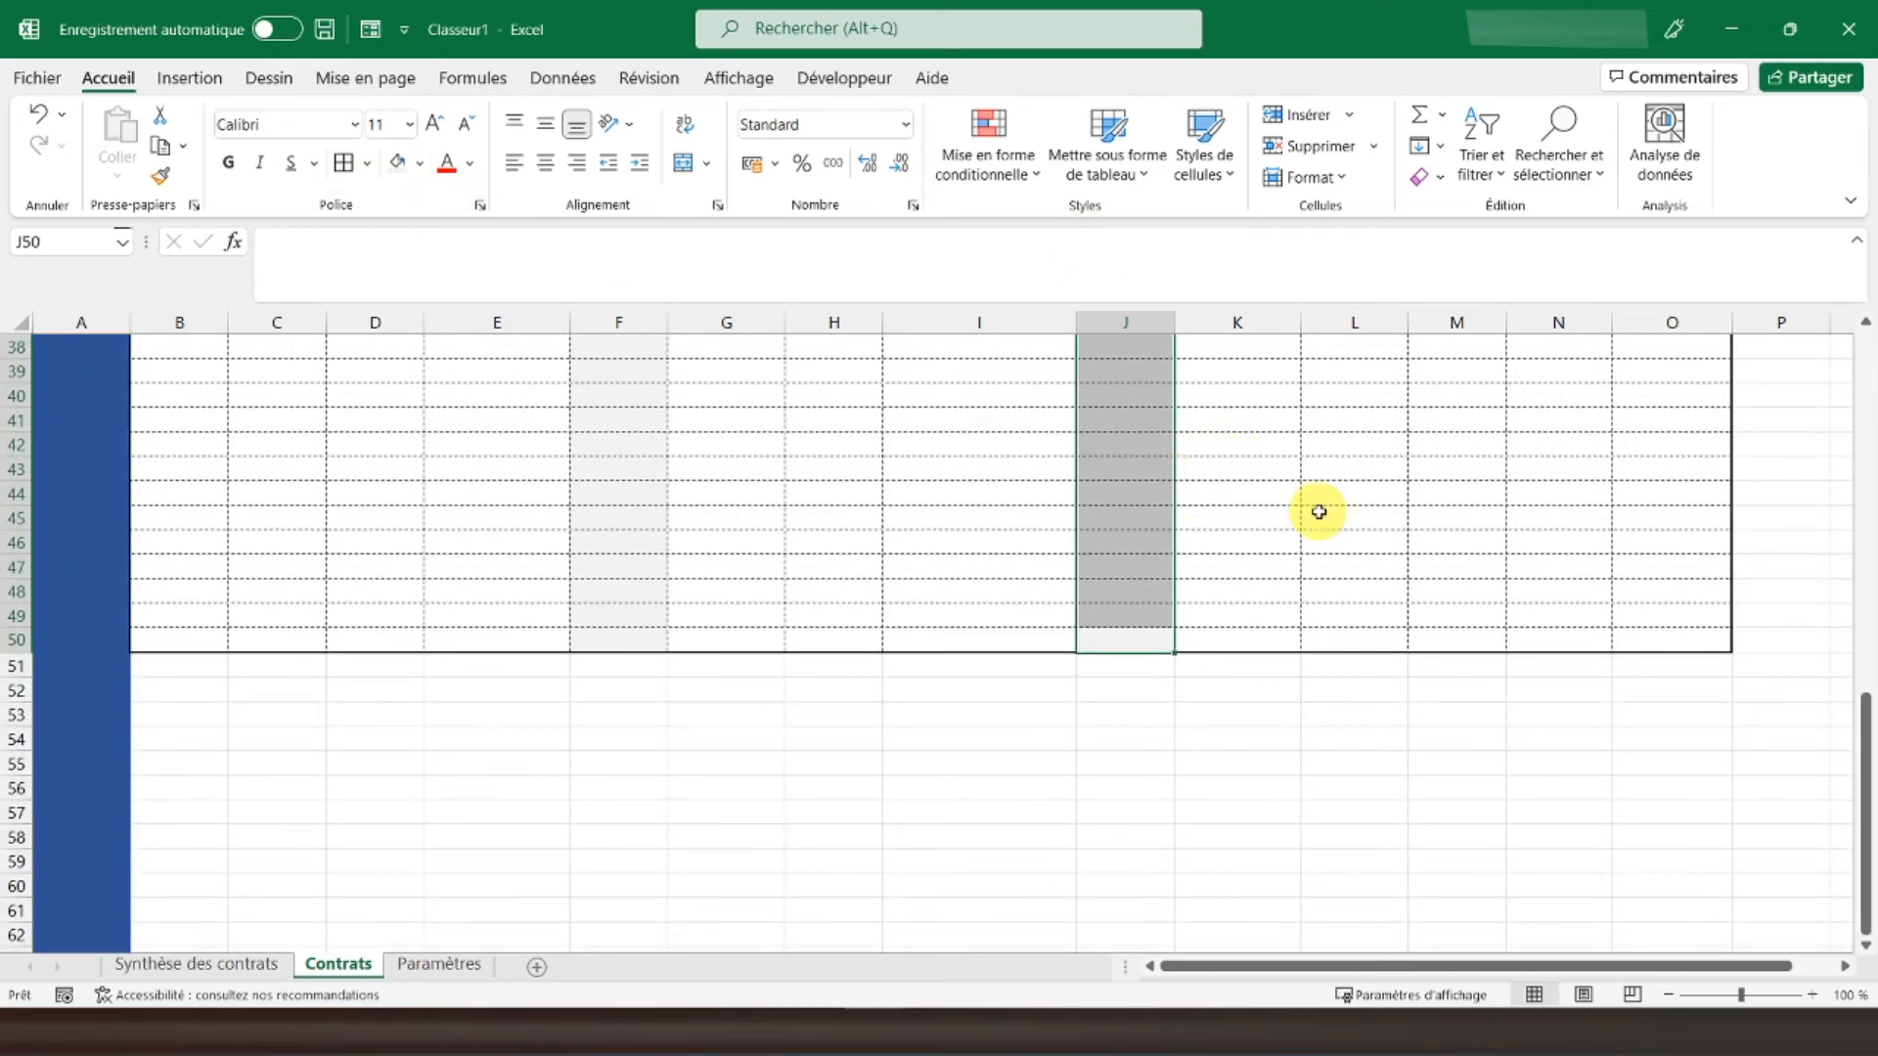
left_click_drag(1587, 638, 1464, 473)
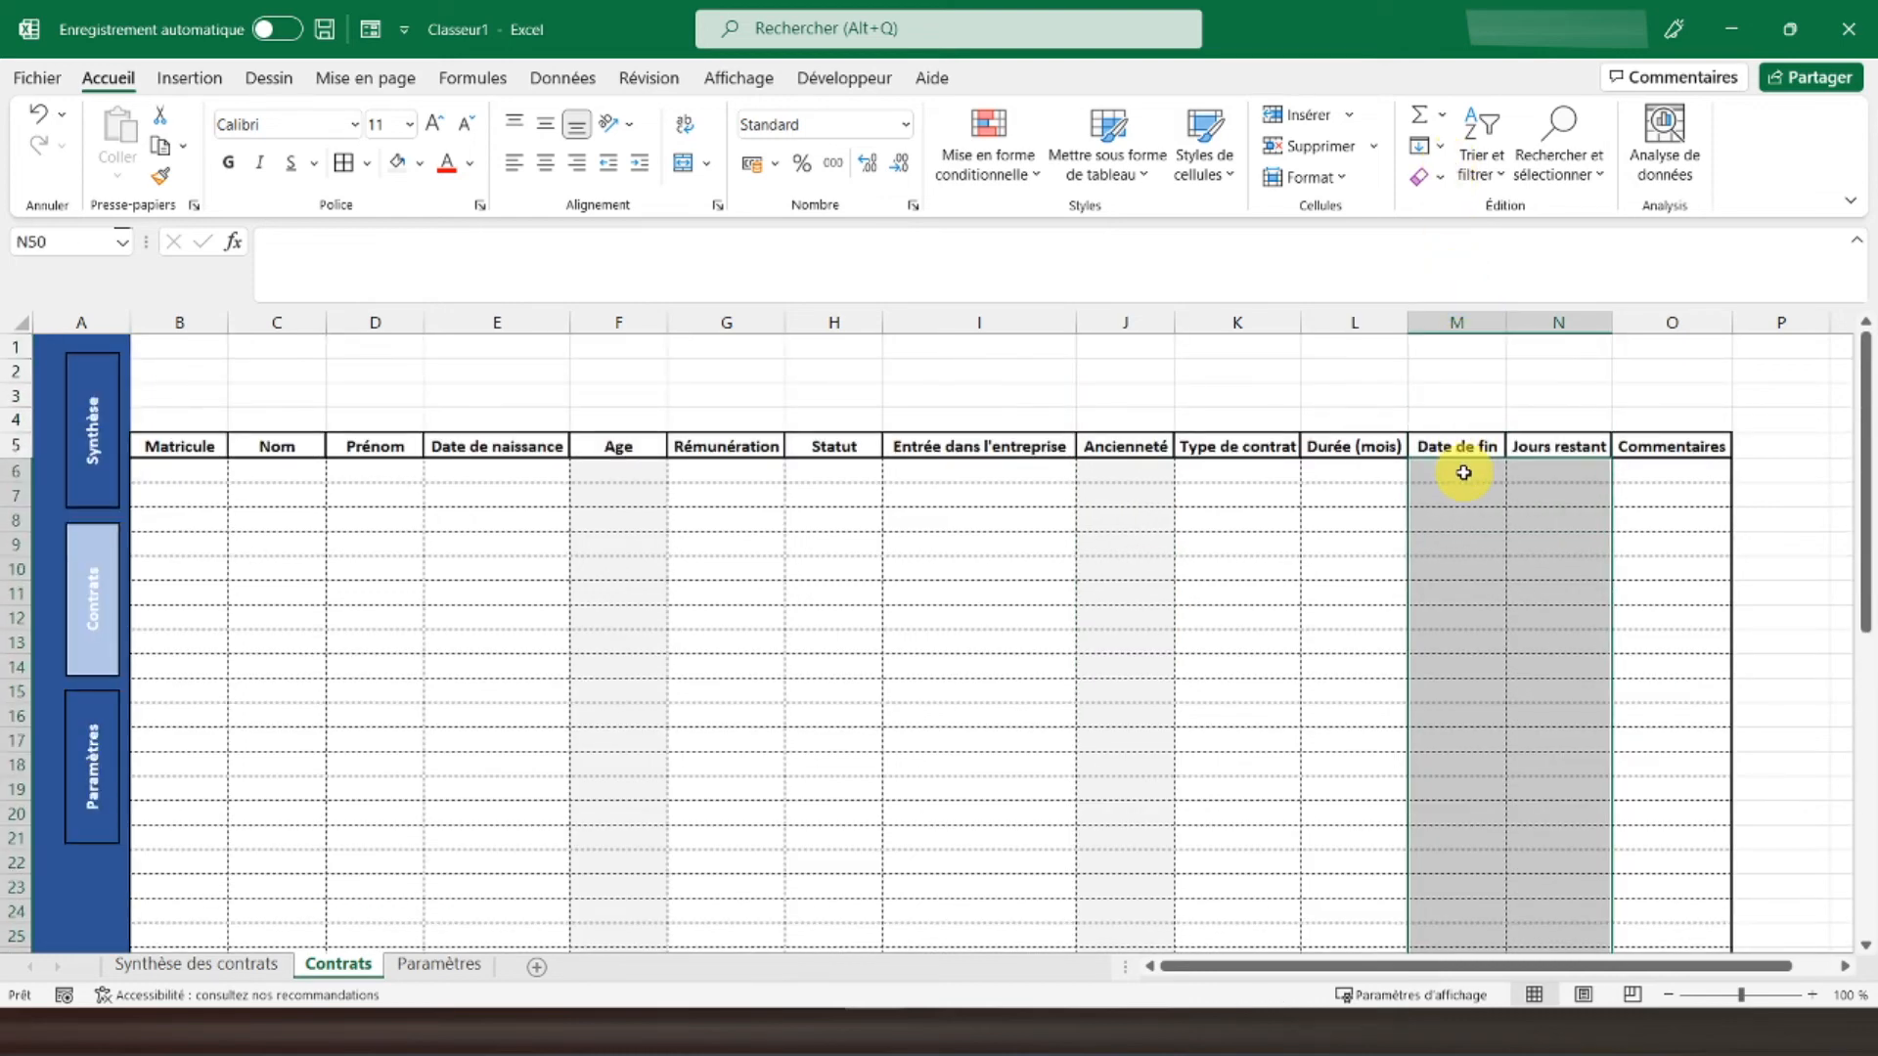
left_click(397, 171)
left_click(588, 517)
scroll(588, 517, "up", 13)
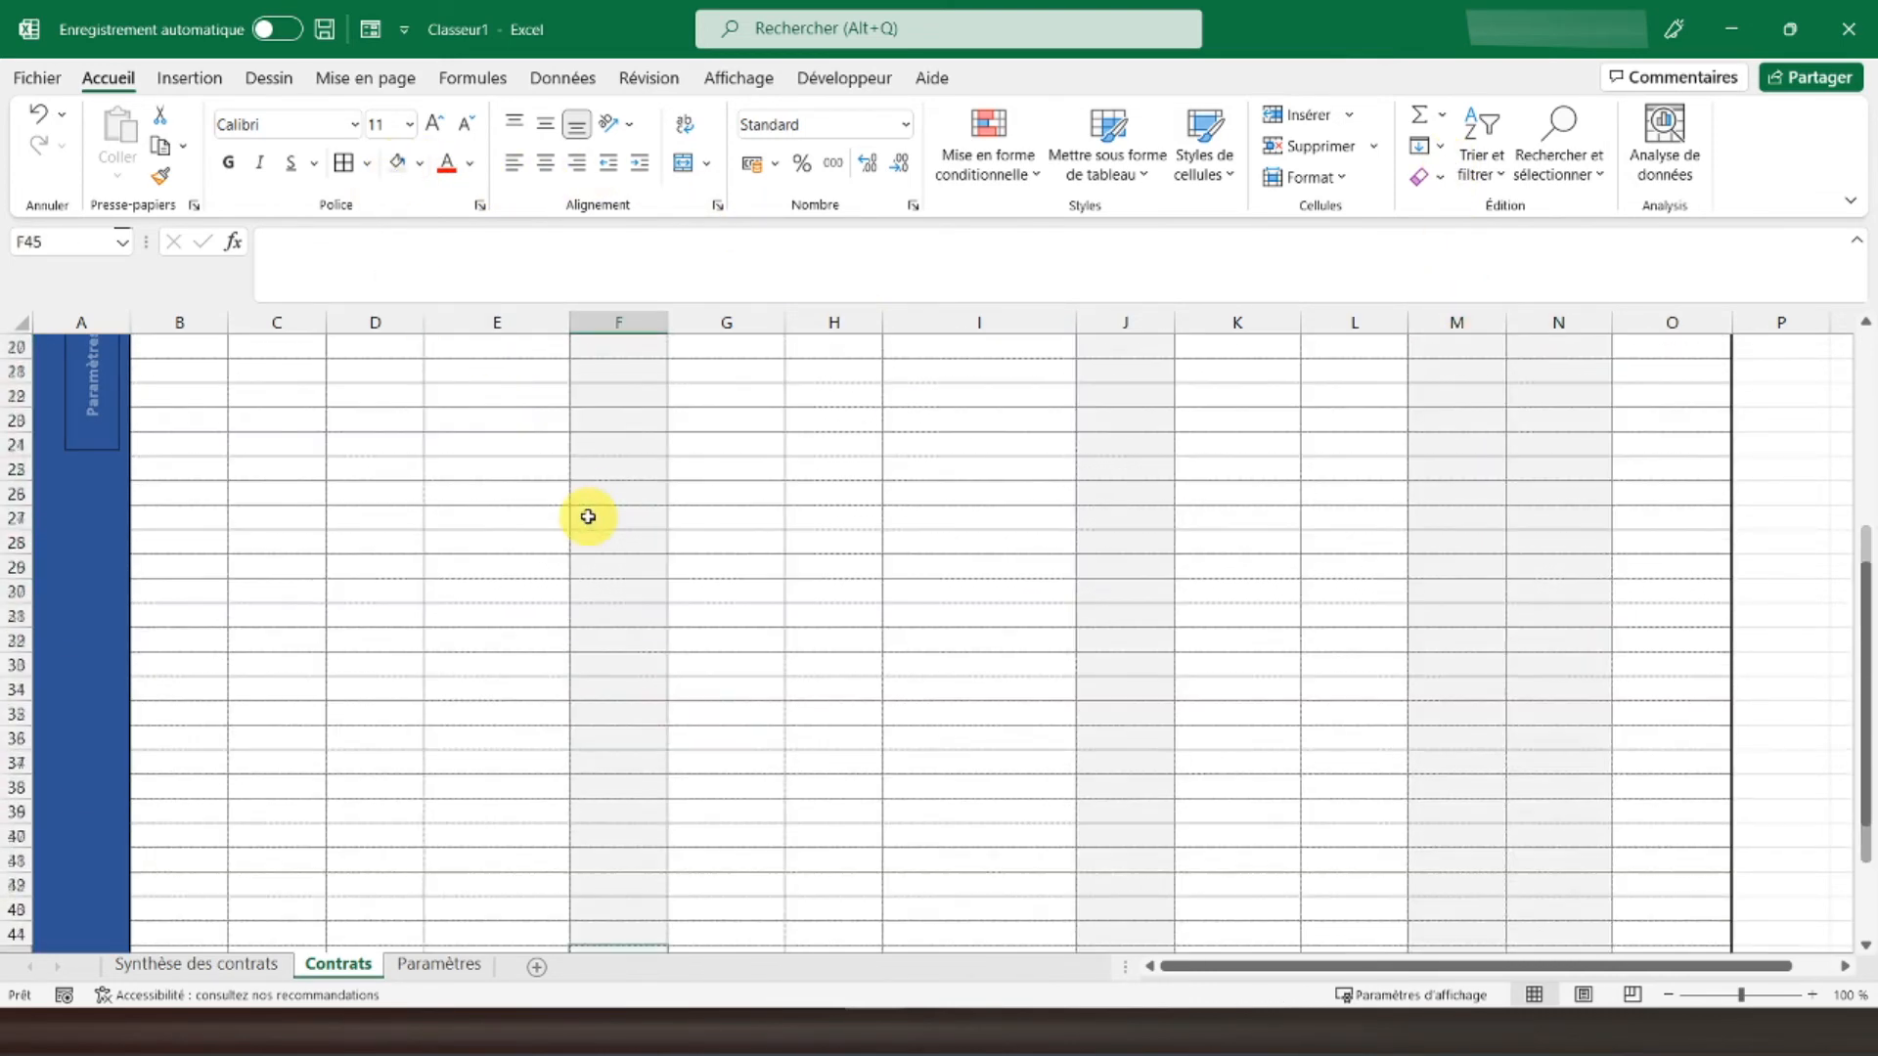
Step: Hide the gridlines on the Contrats sheet
left_click(172, 346)
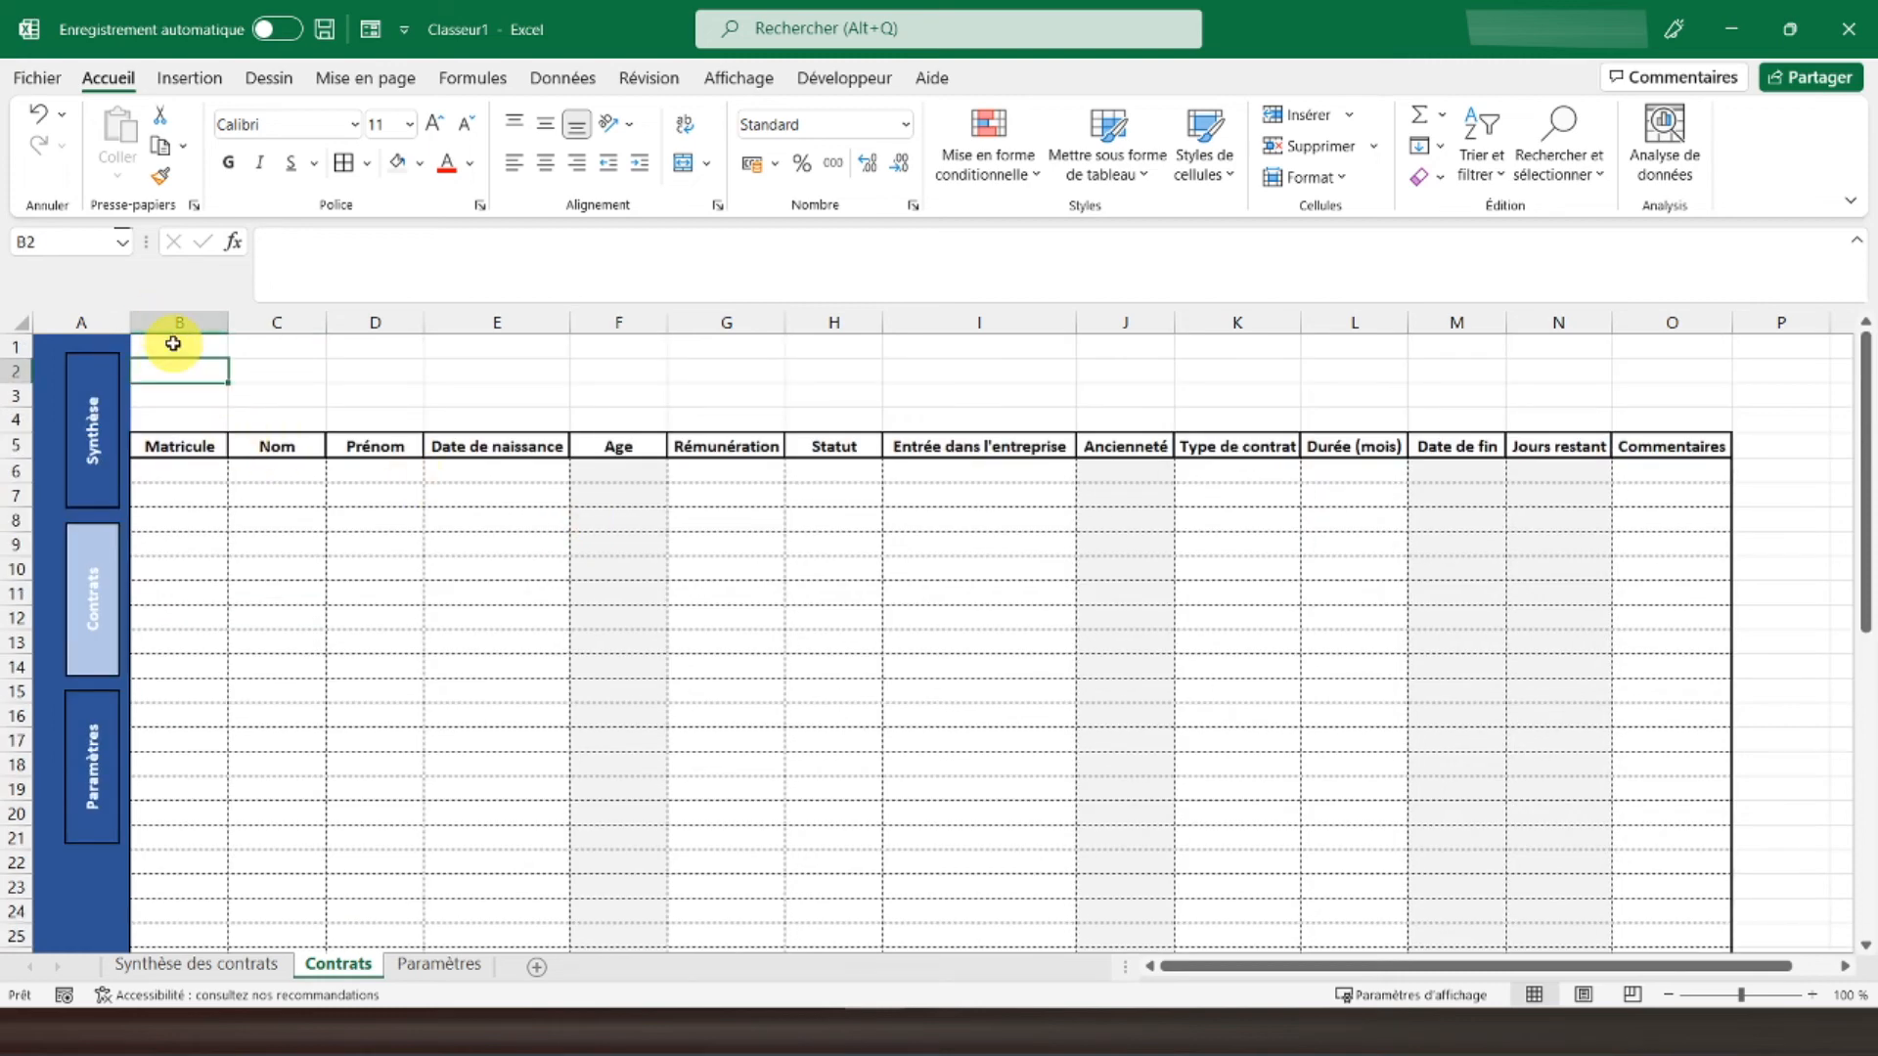
left_click(738, 78)
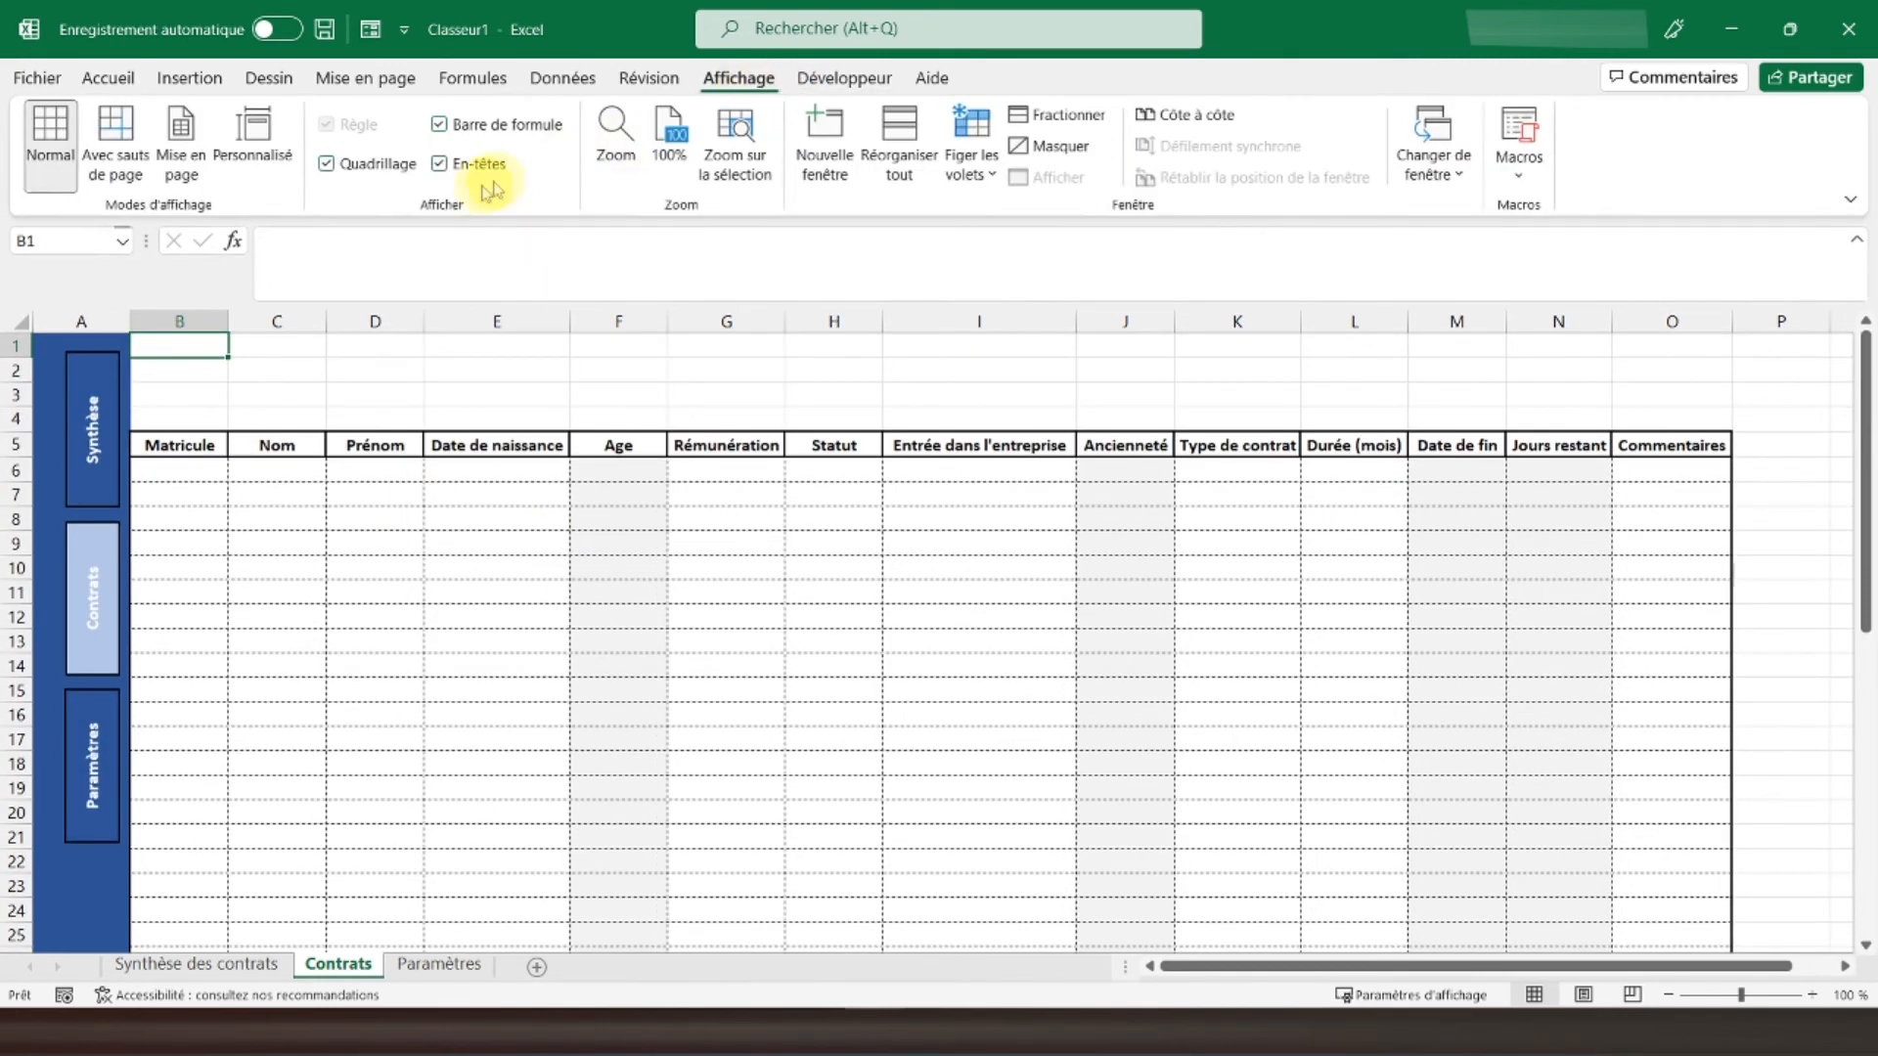
left_click(327, 164)
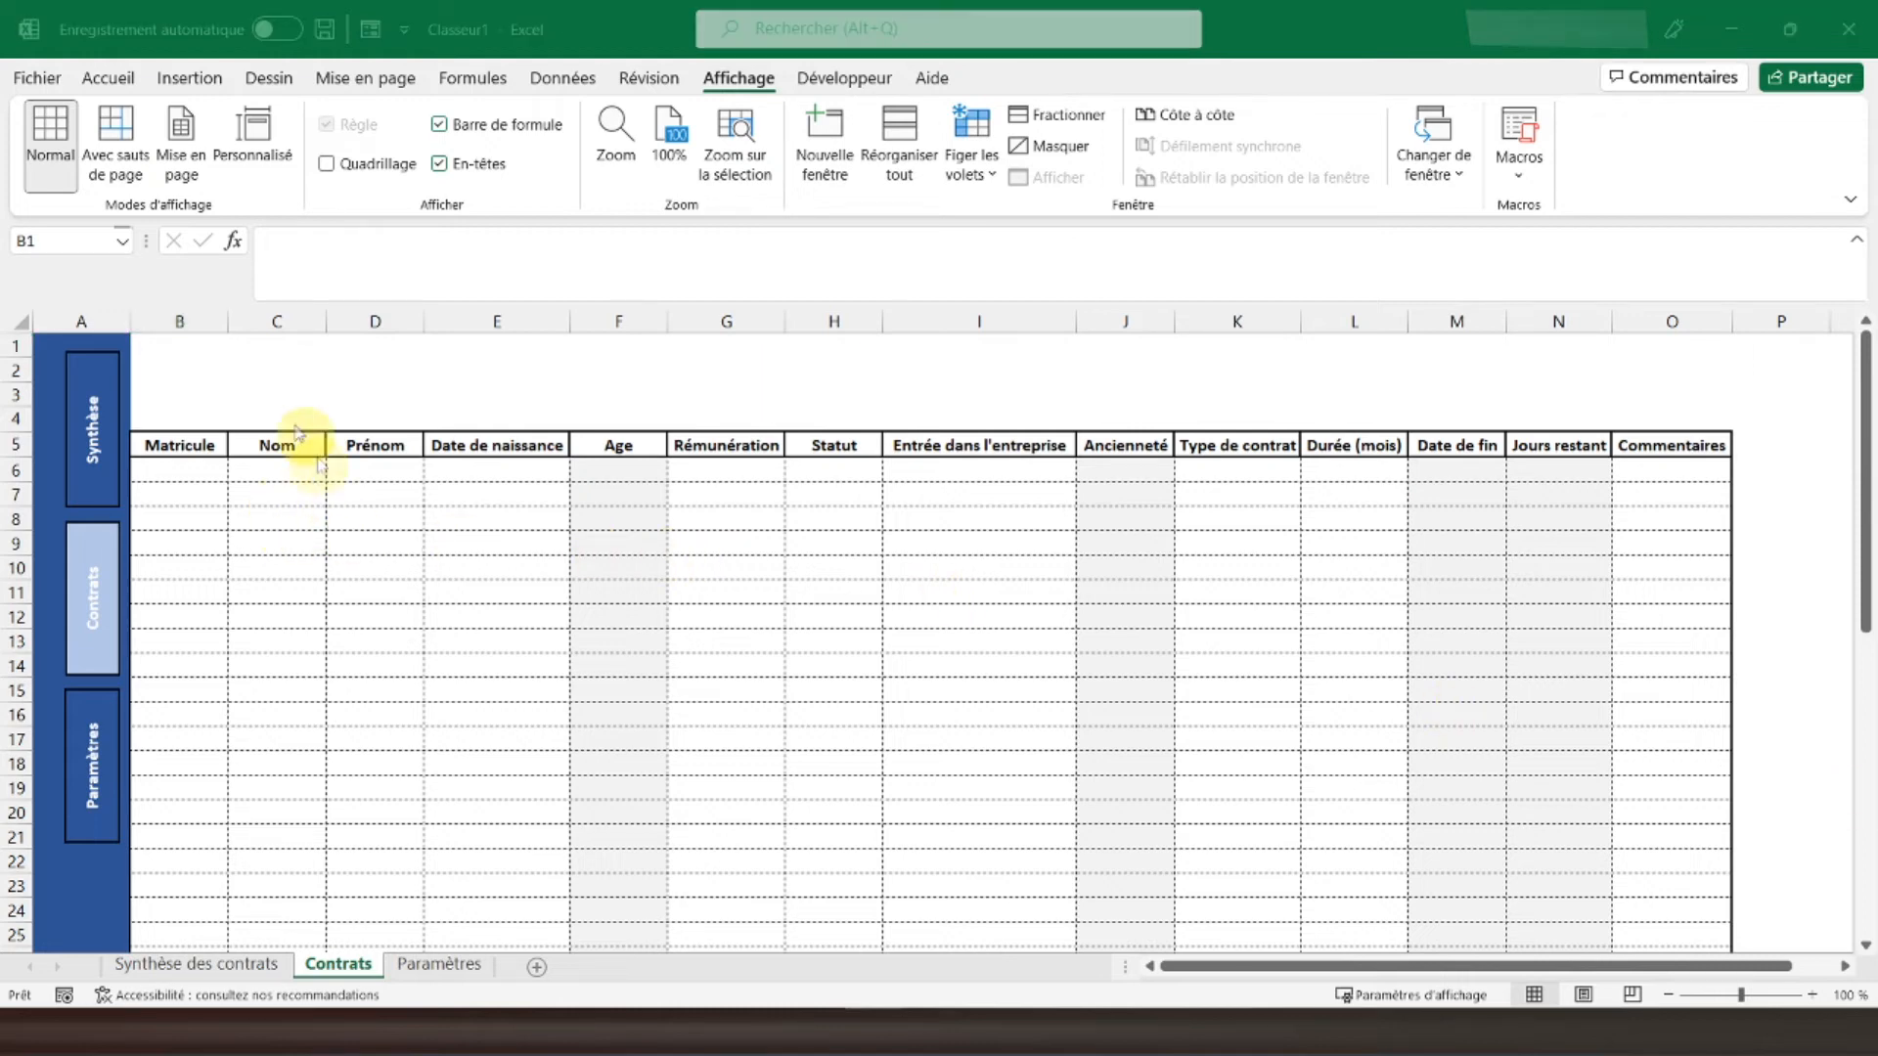
left_click(184, 349)
Step: On the Paramètres sheet, enter the heading "Types de contrats" in B2
left_click(439, 964)
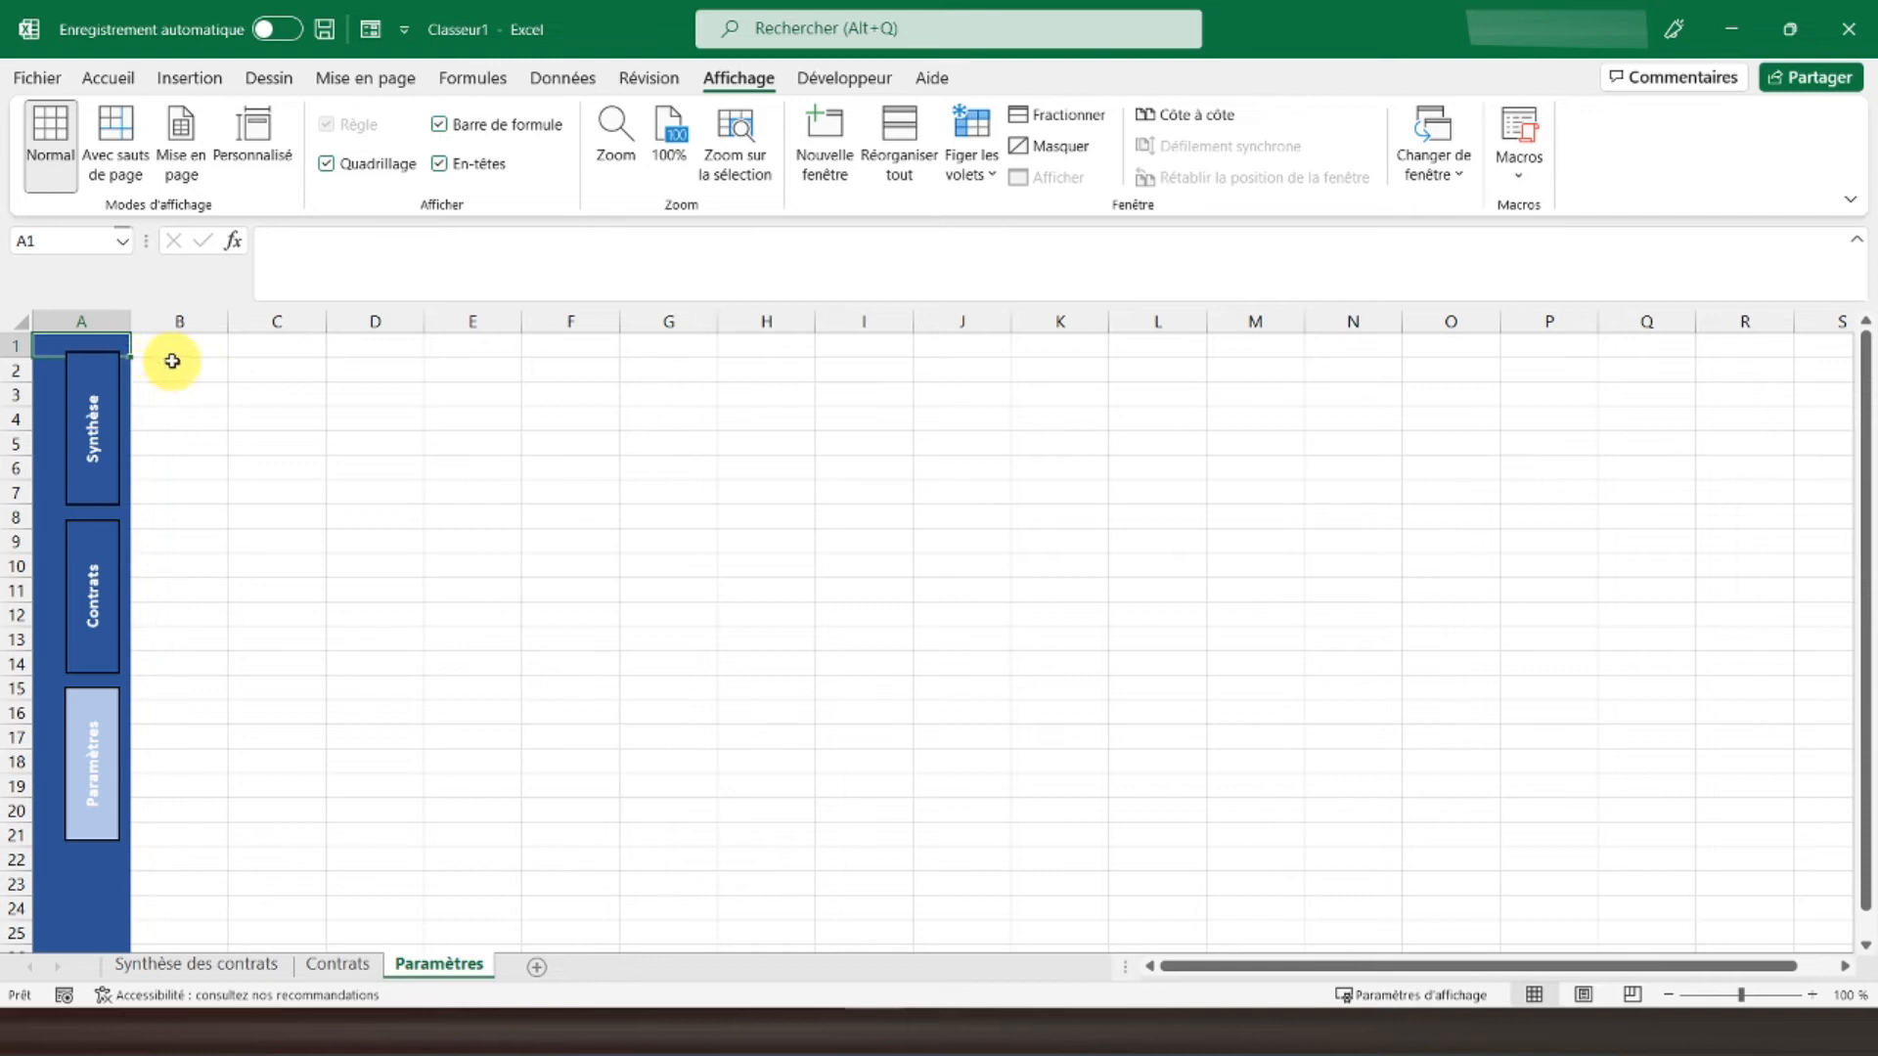
left_click(172, 364)
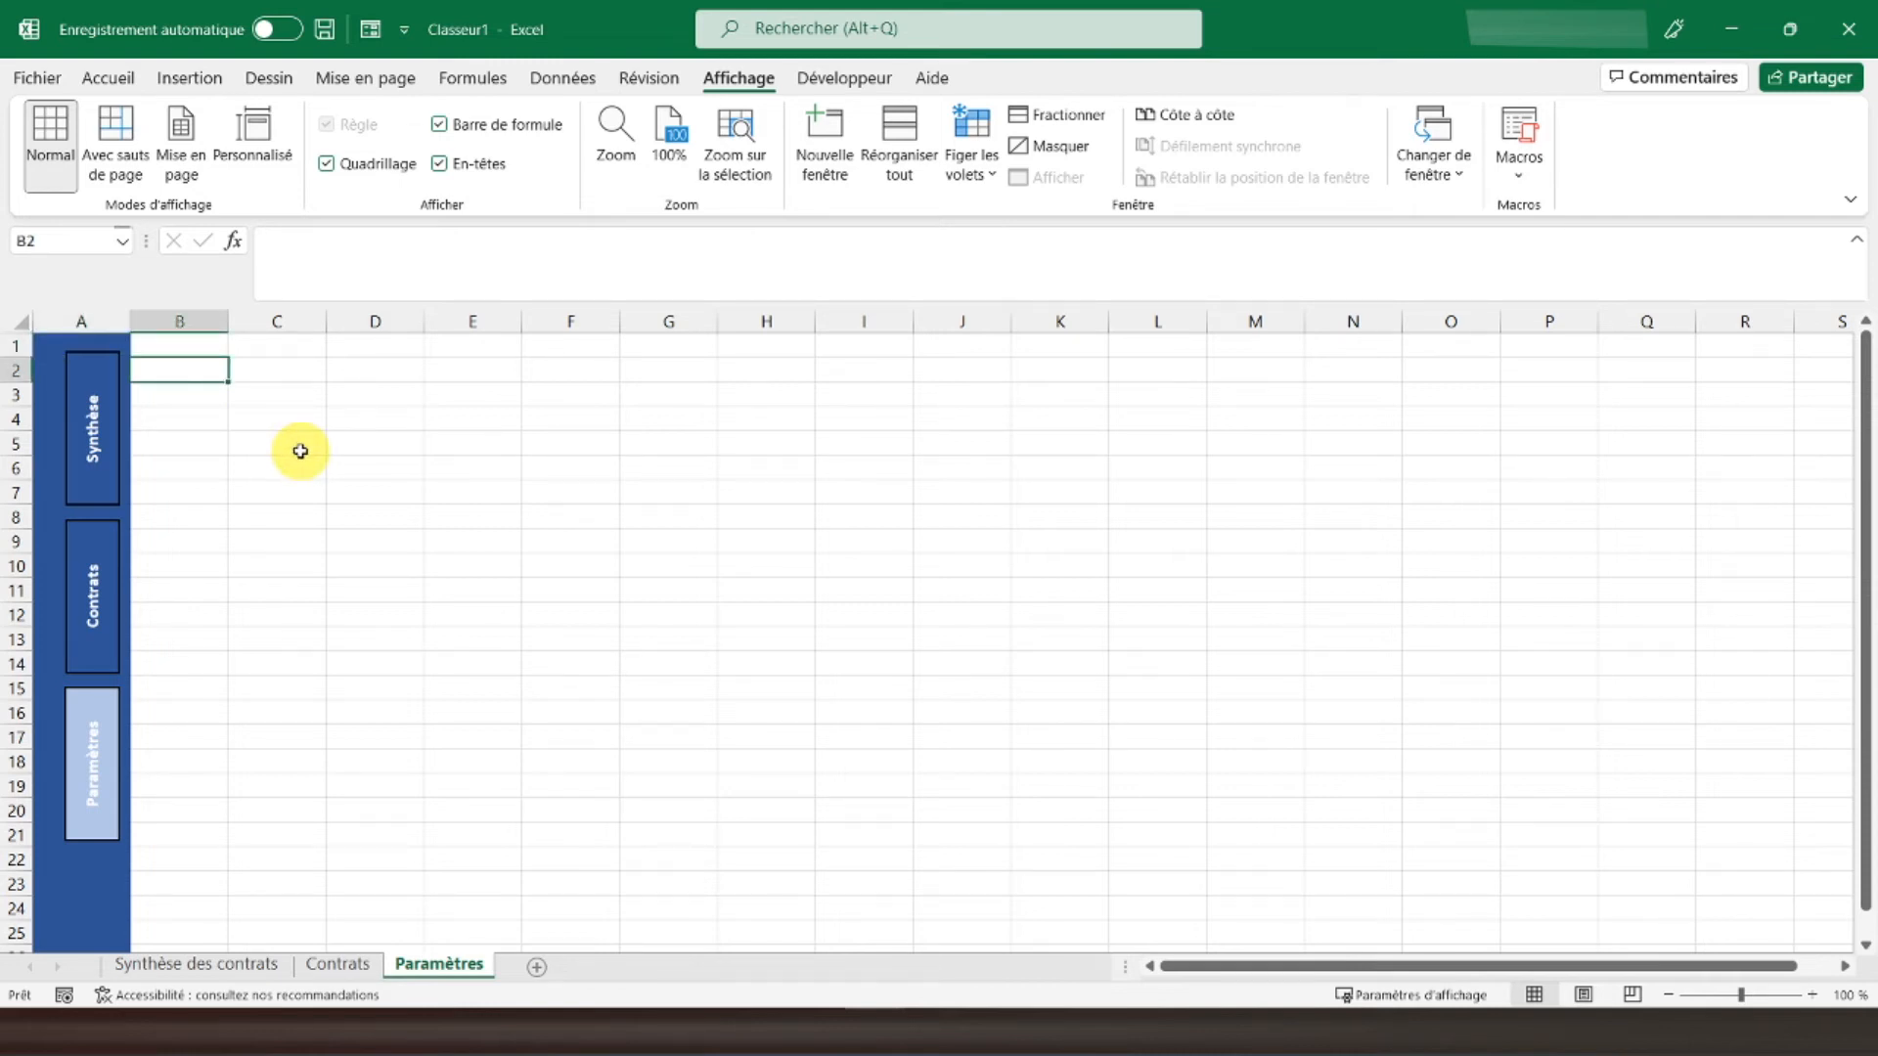
type("Types de contrats")
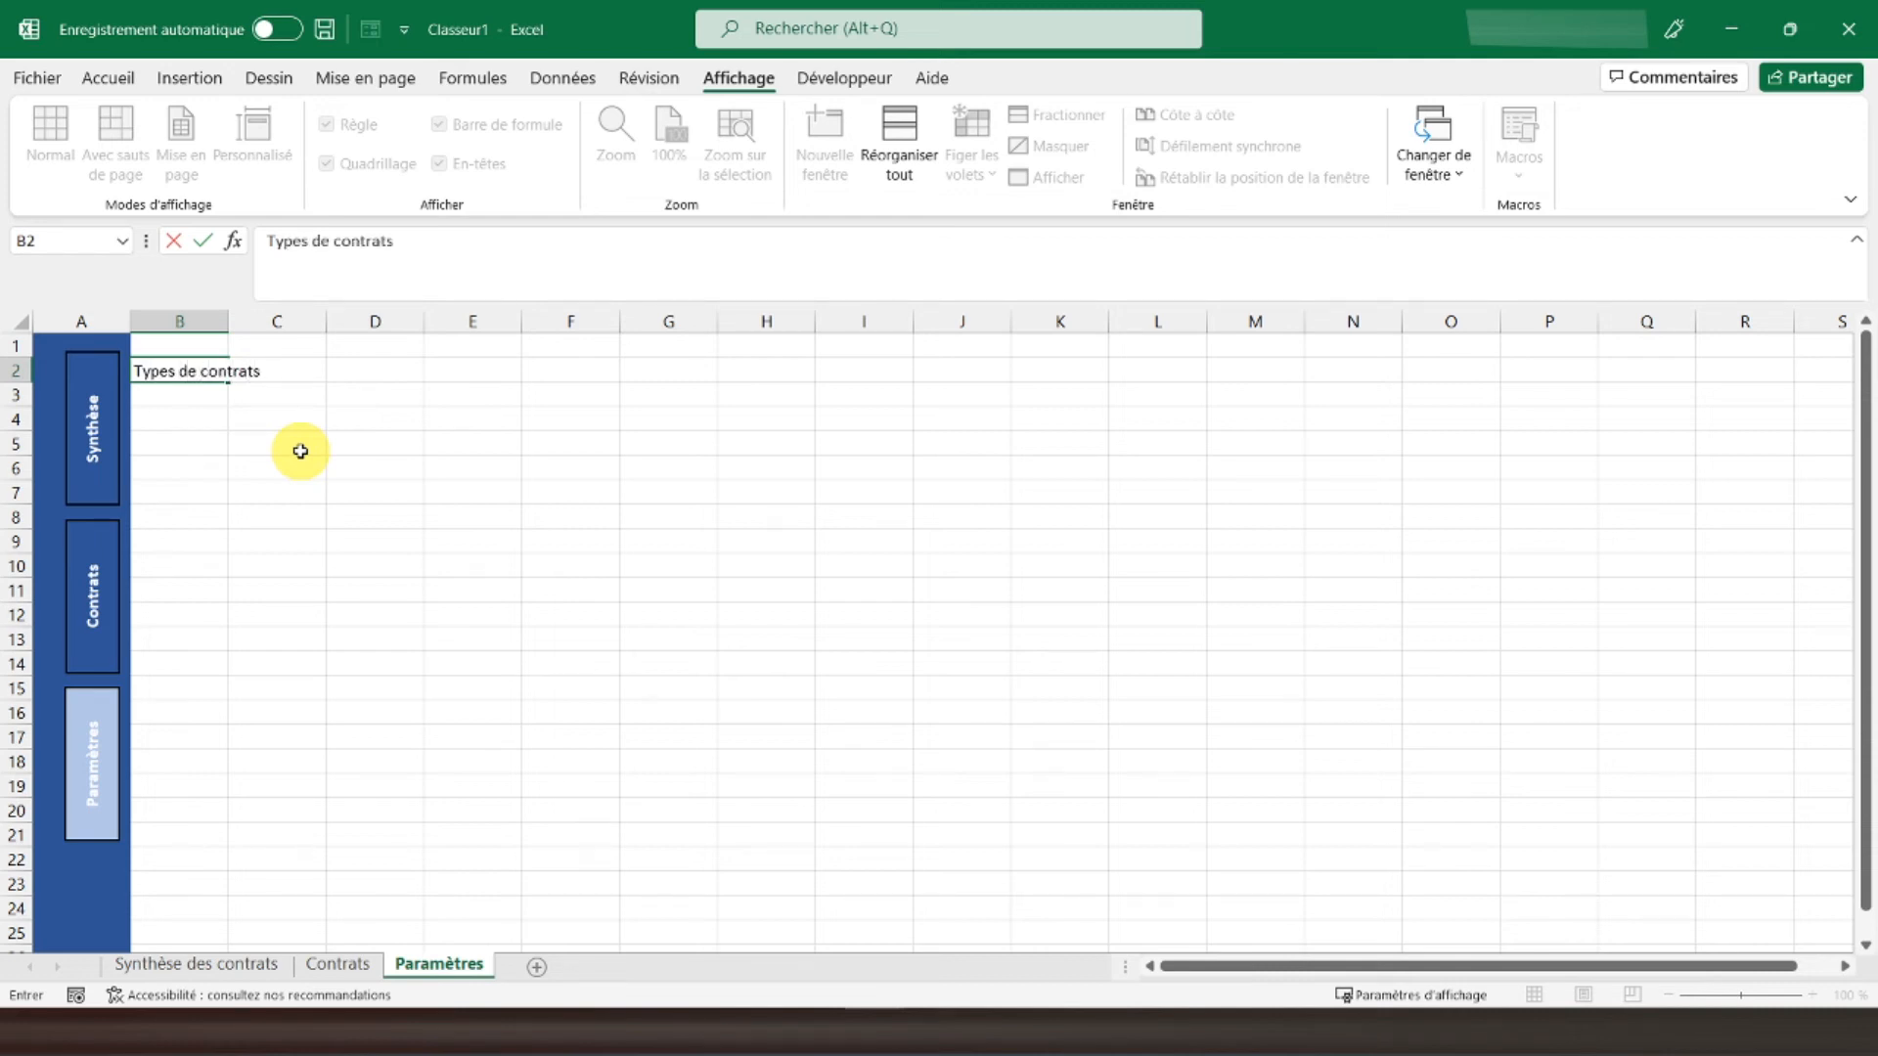
key("Return")
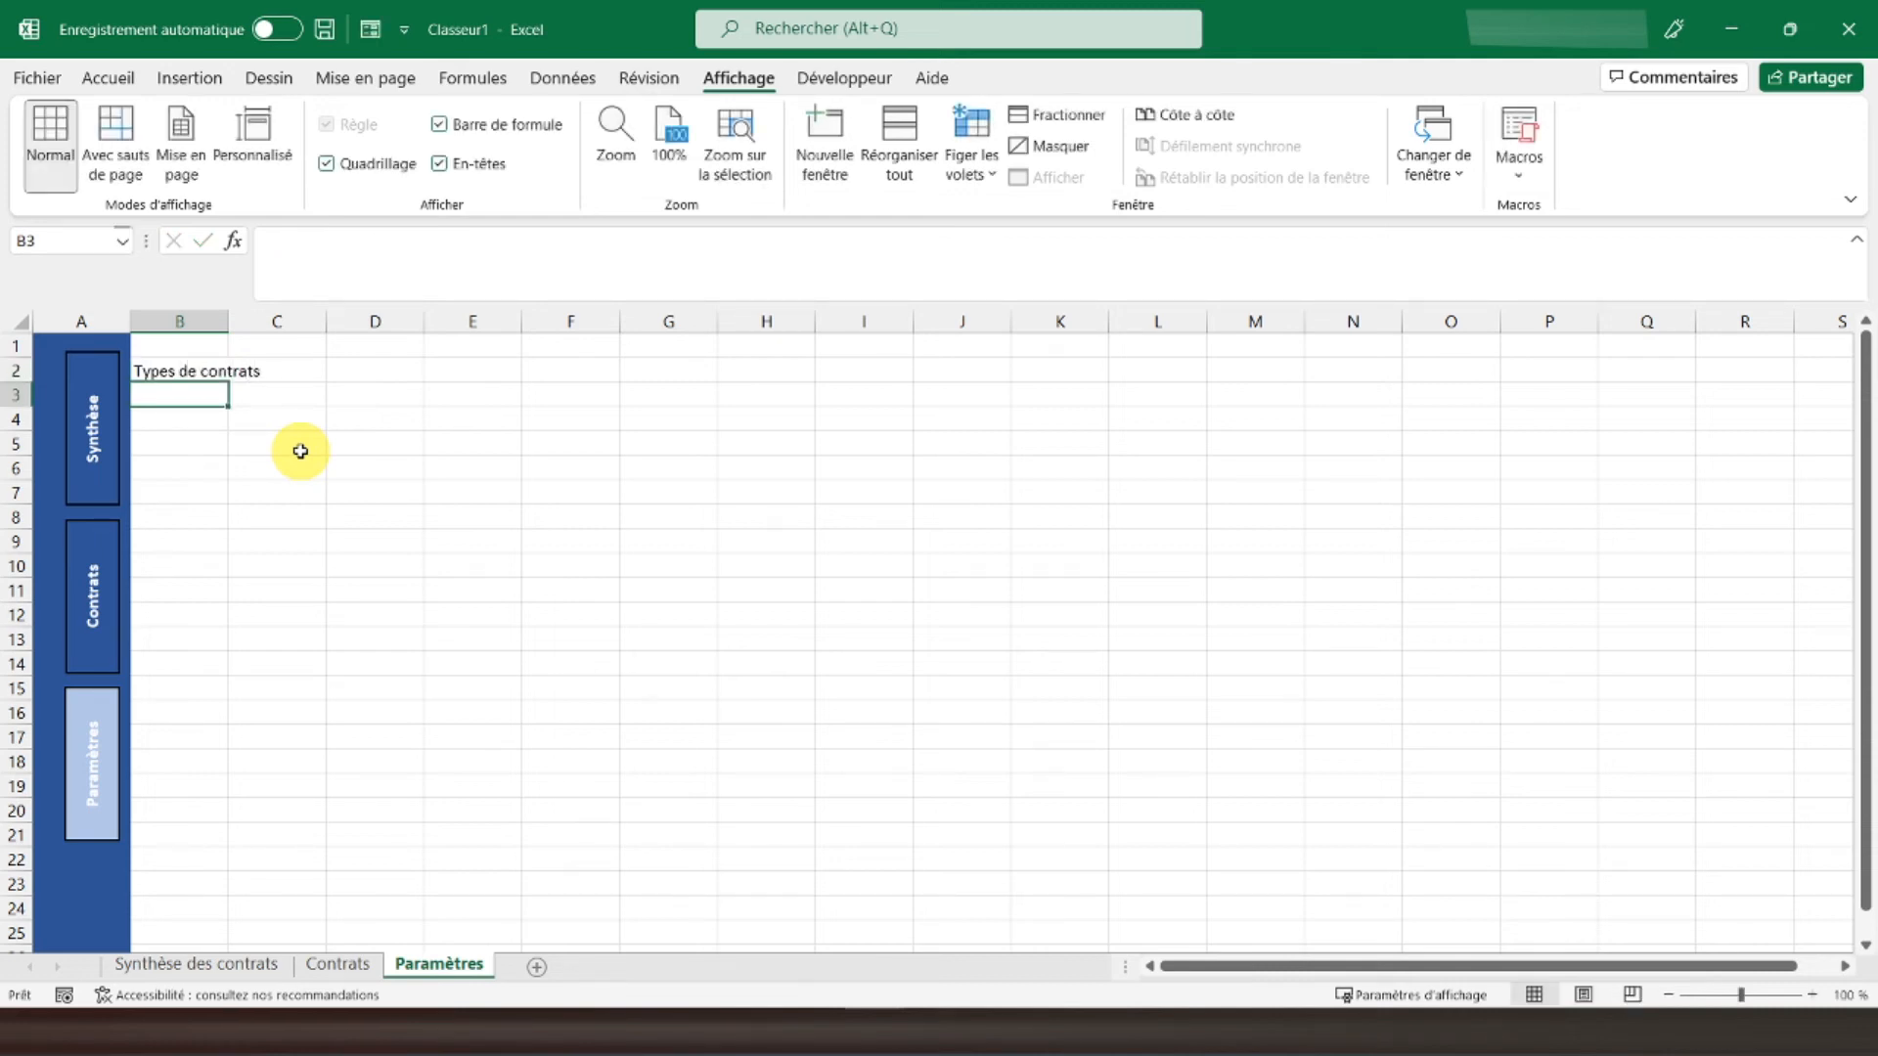
Step: List the contract types CDI, CDD, Stage and Apprentissage in cells B3:B6
type("CDI")
key("Return")
type("CDD")
key("Return")
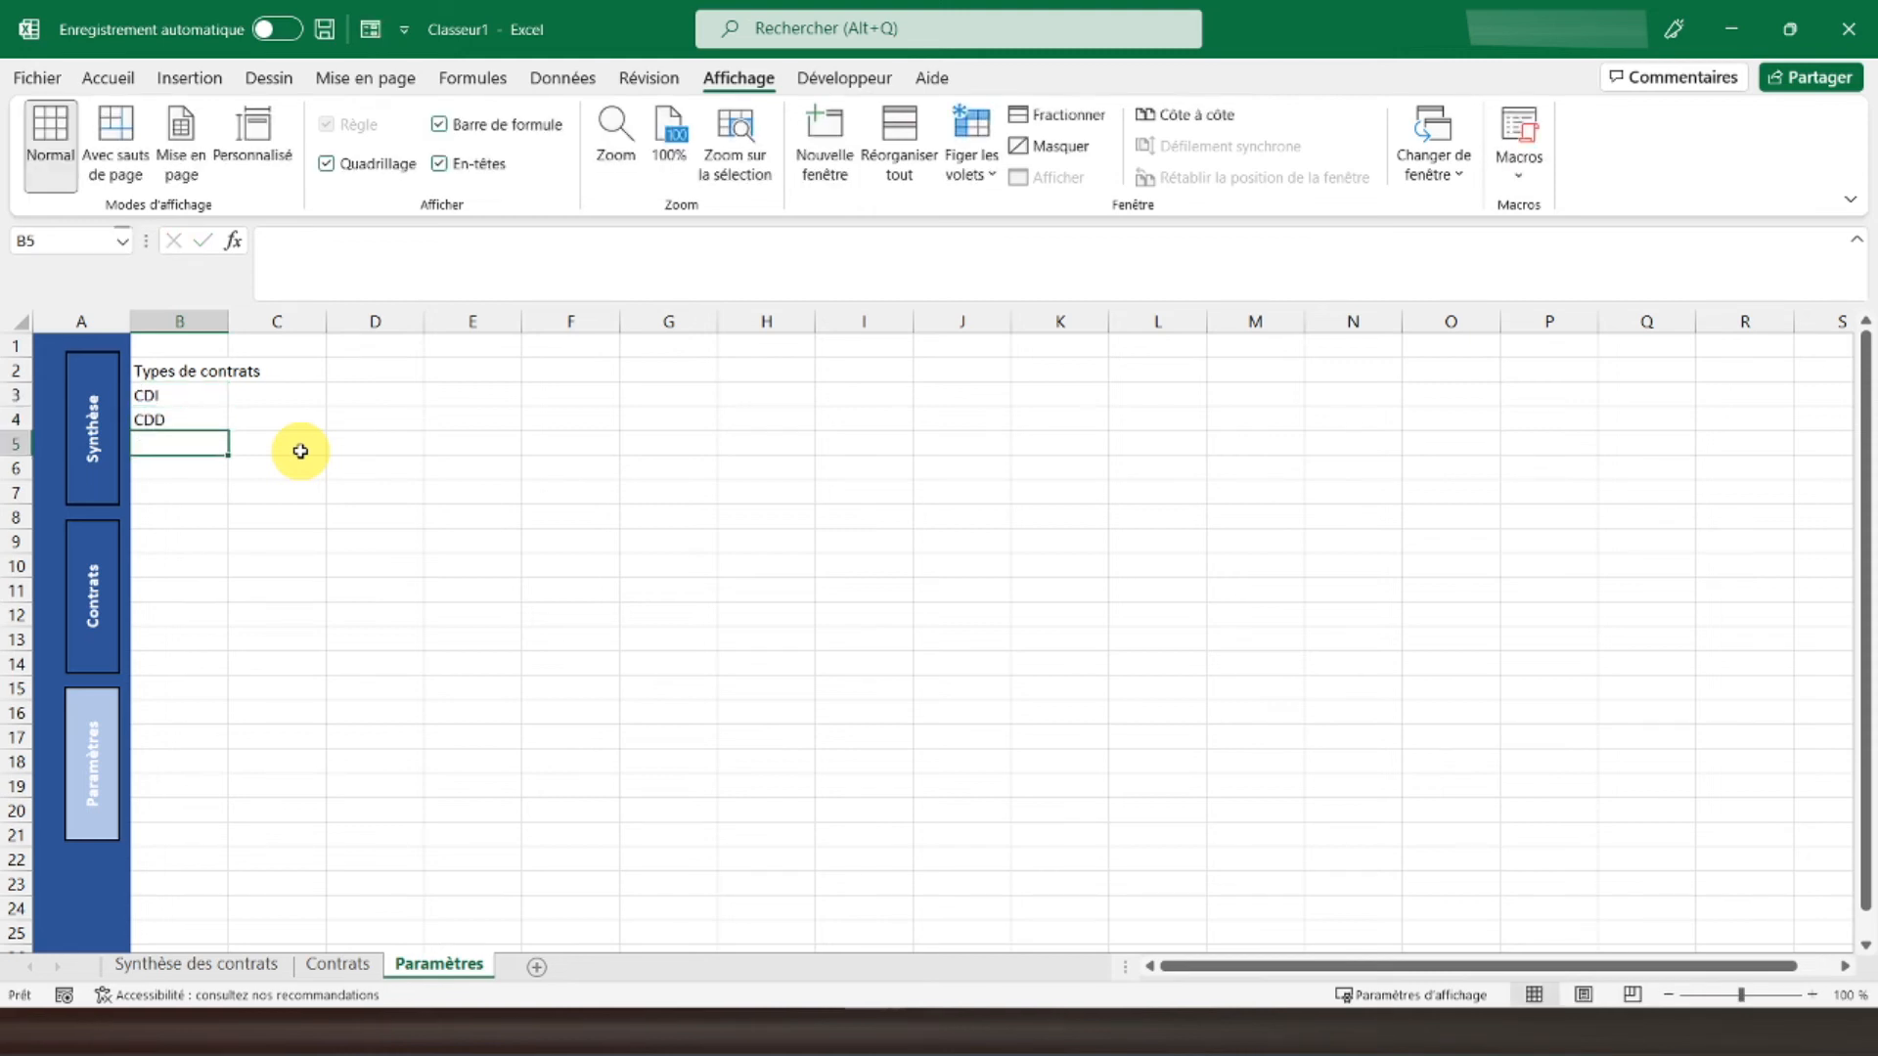
type("Stag")
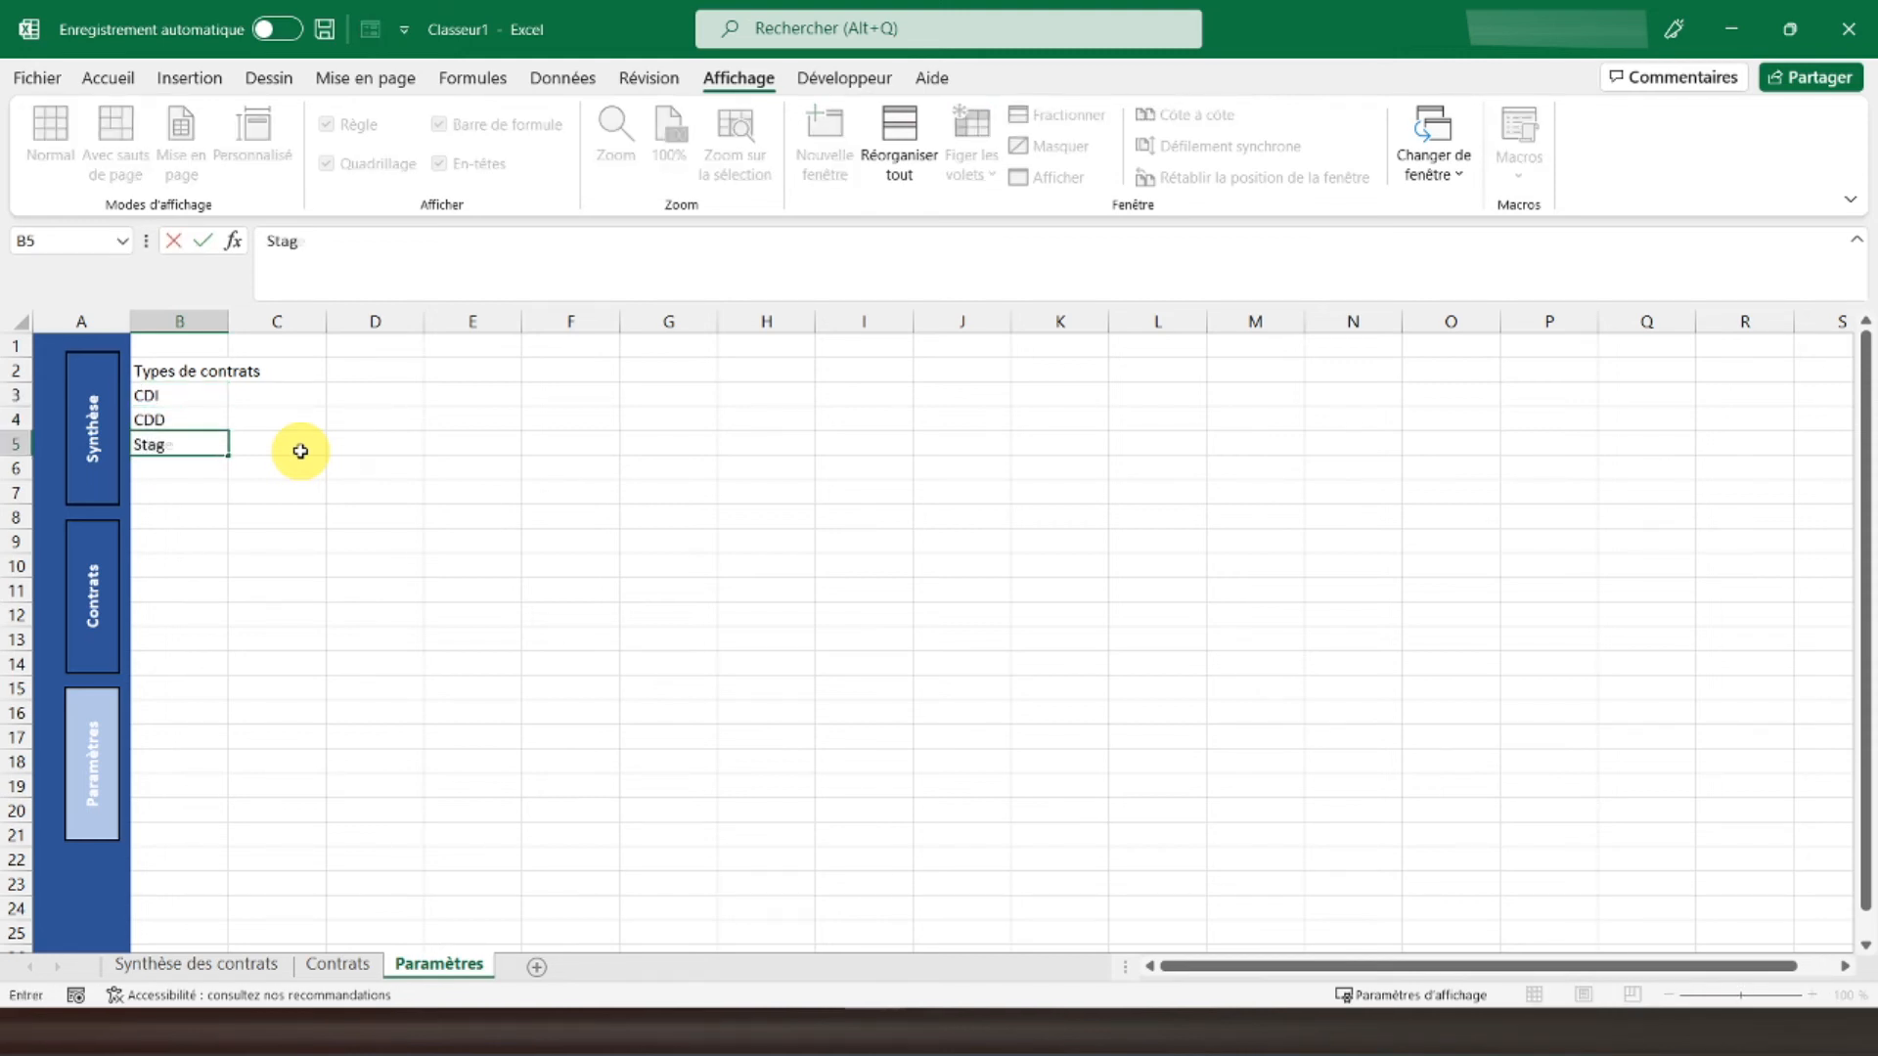
type("e")
key("Return")
type("Appren")
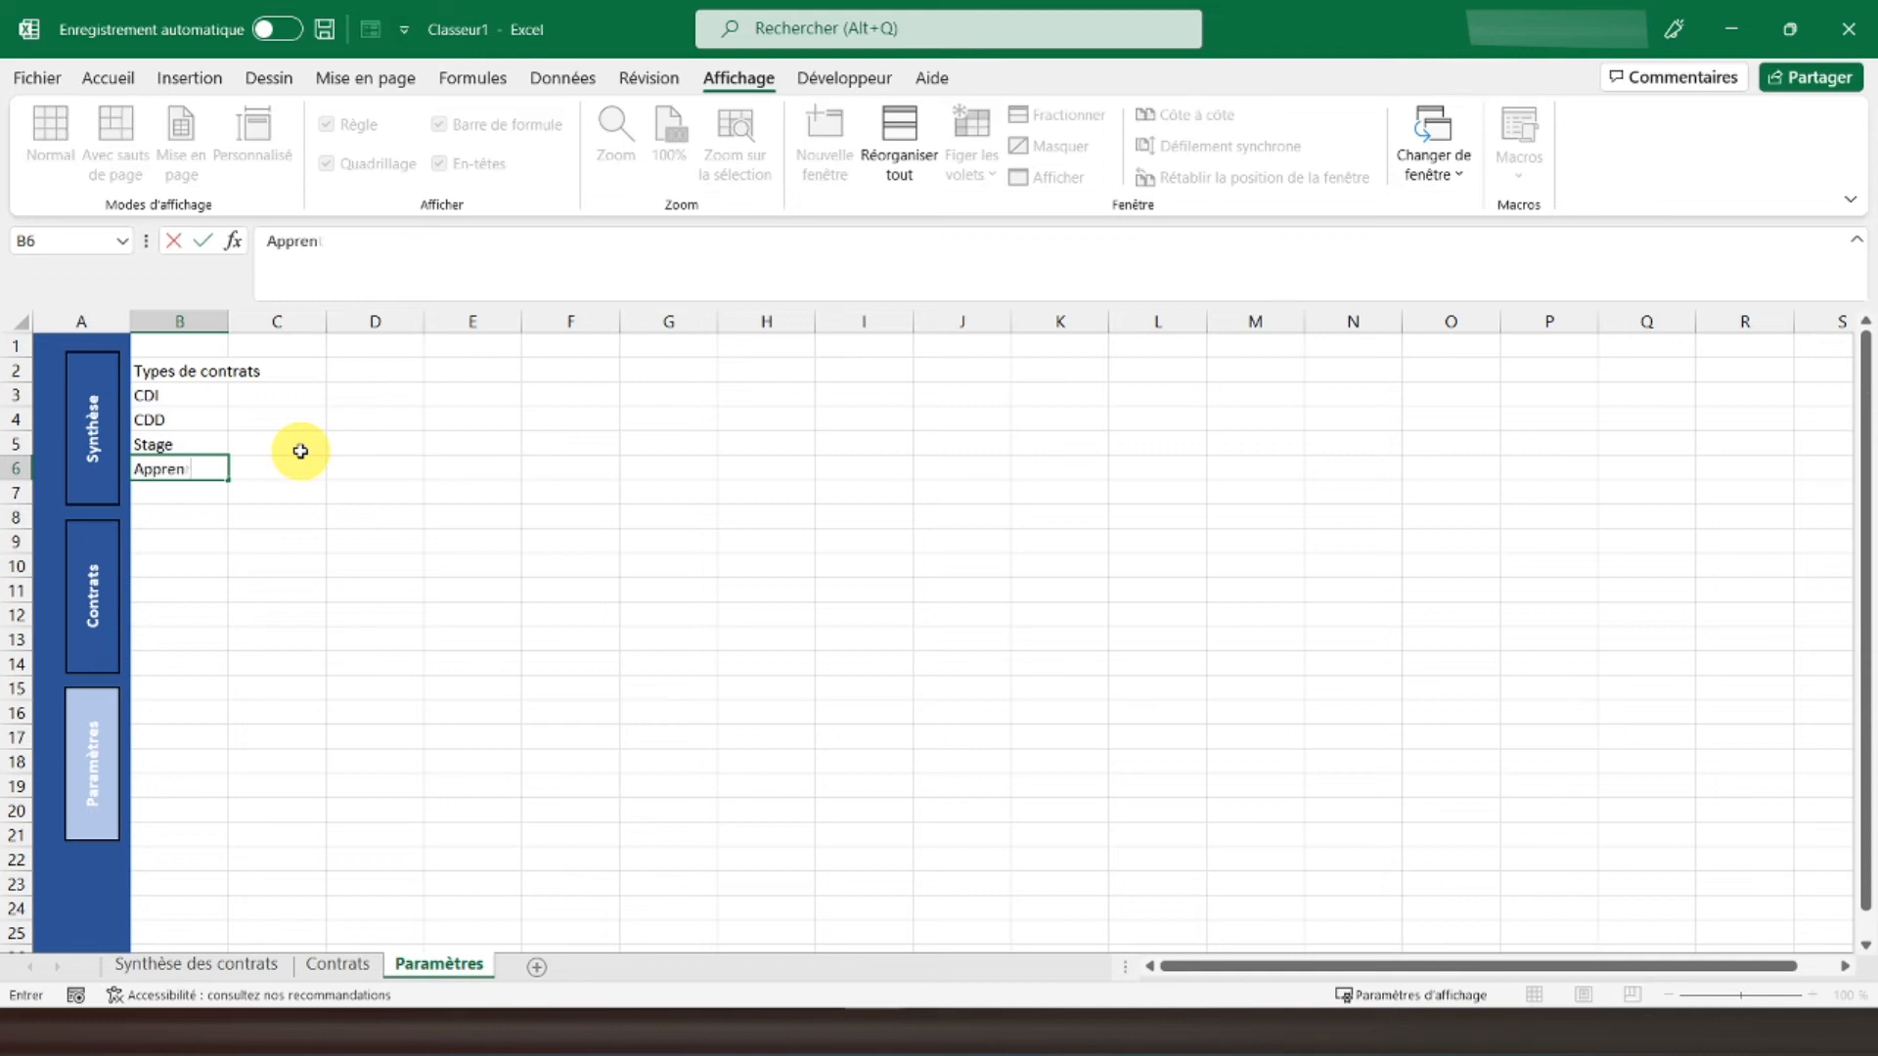
type("tissage")
key("Return")
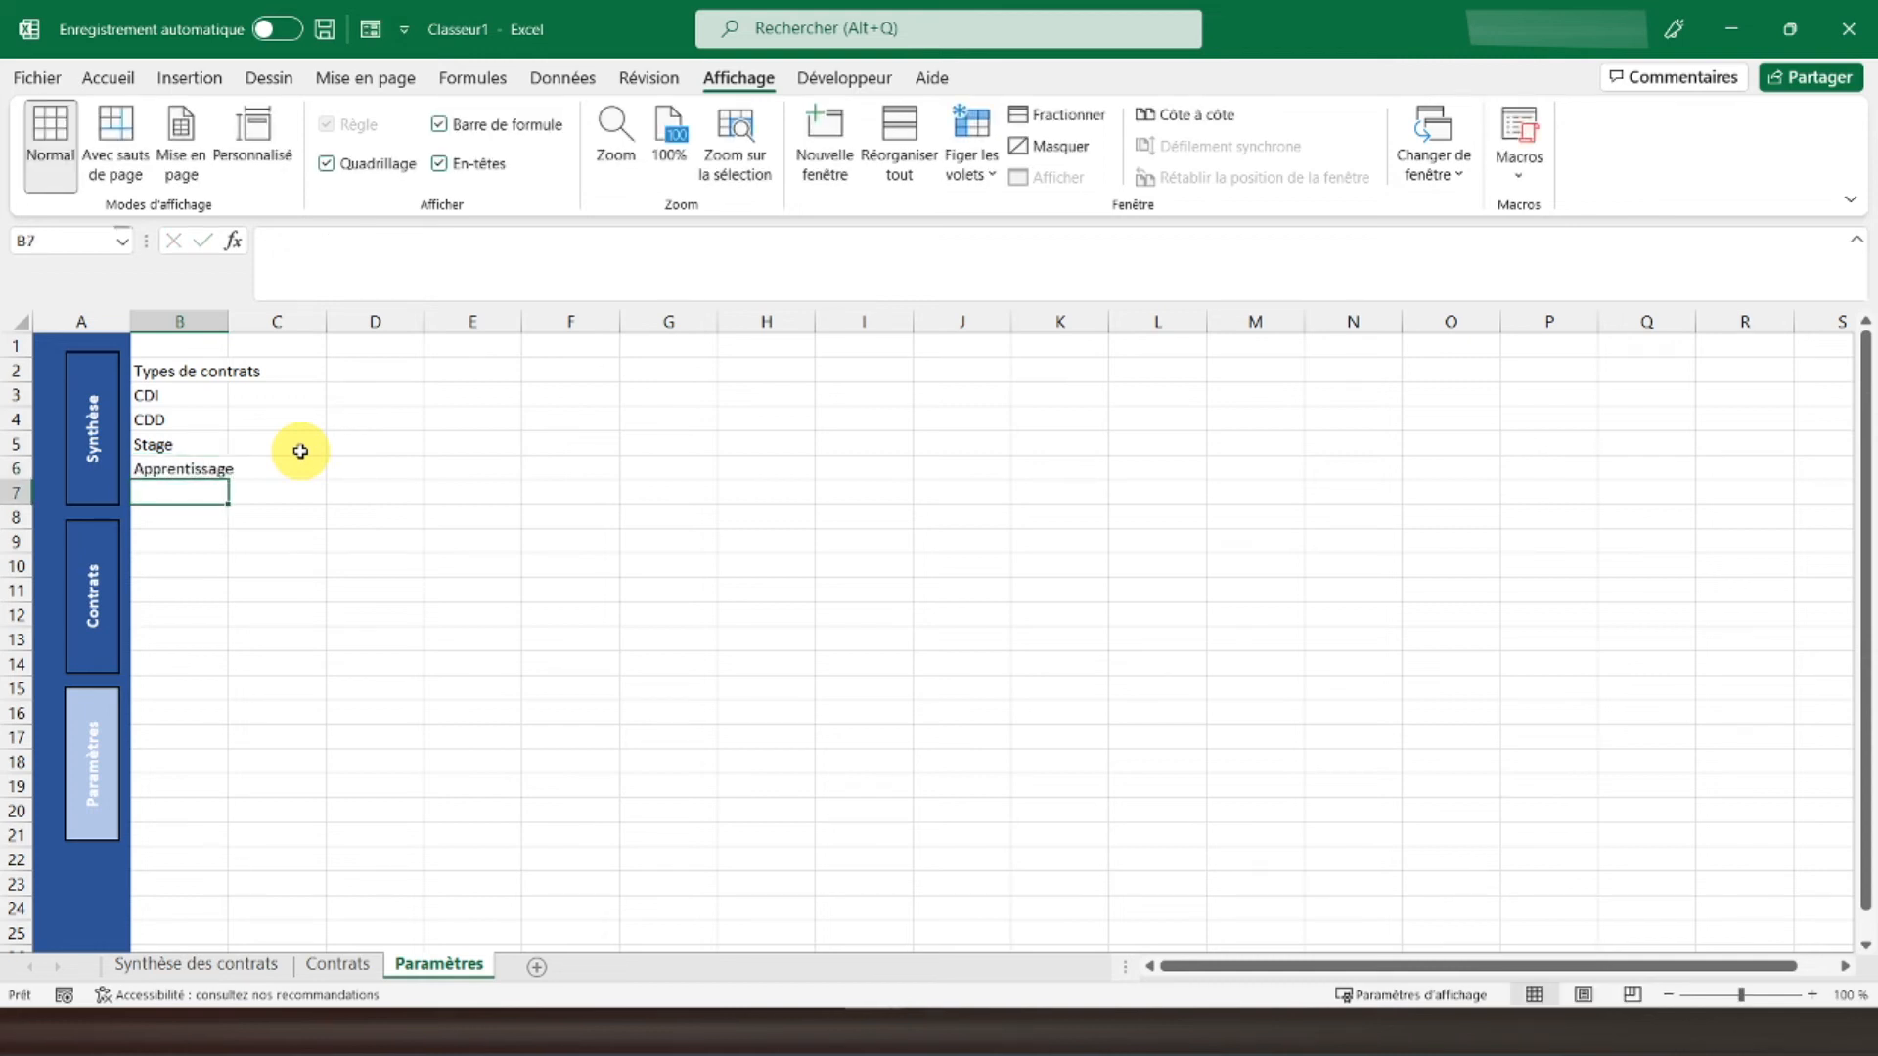
Step: Fit column B to its contents and centre it, with the Types de contrats heading in bold
double_click(228, 321)
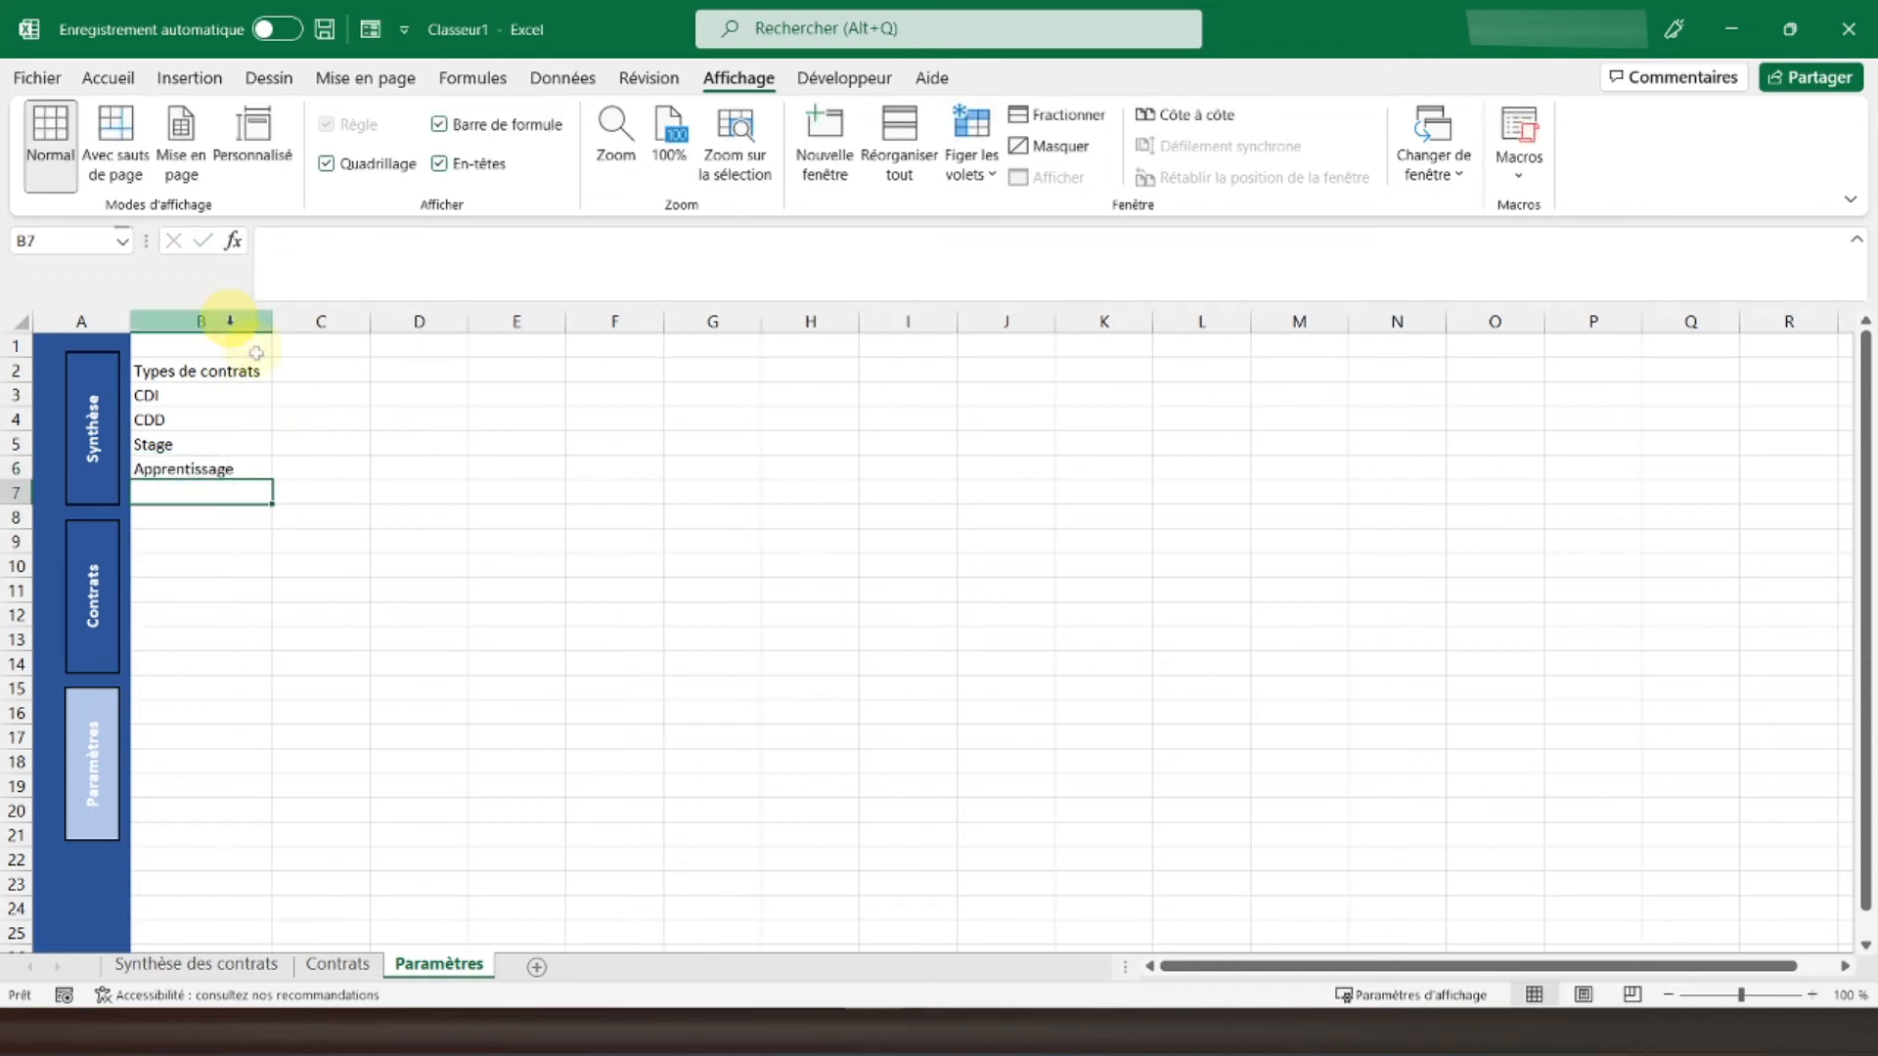
left_click(203, 322)
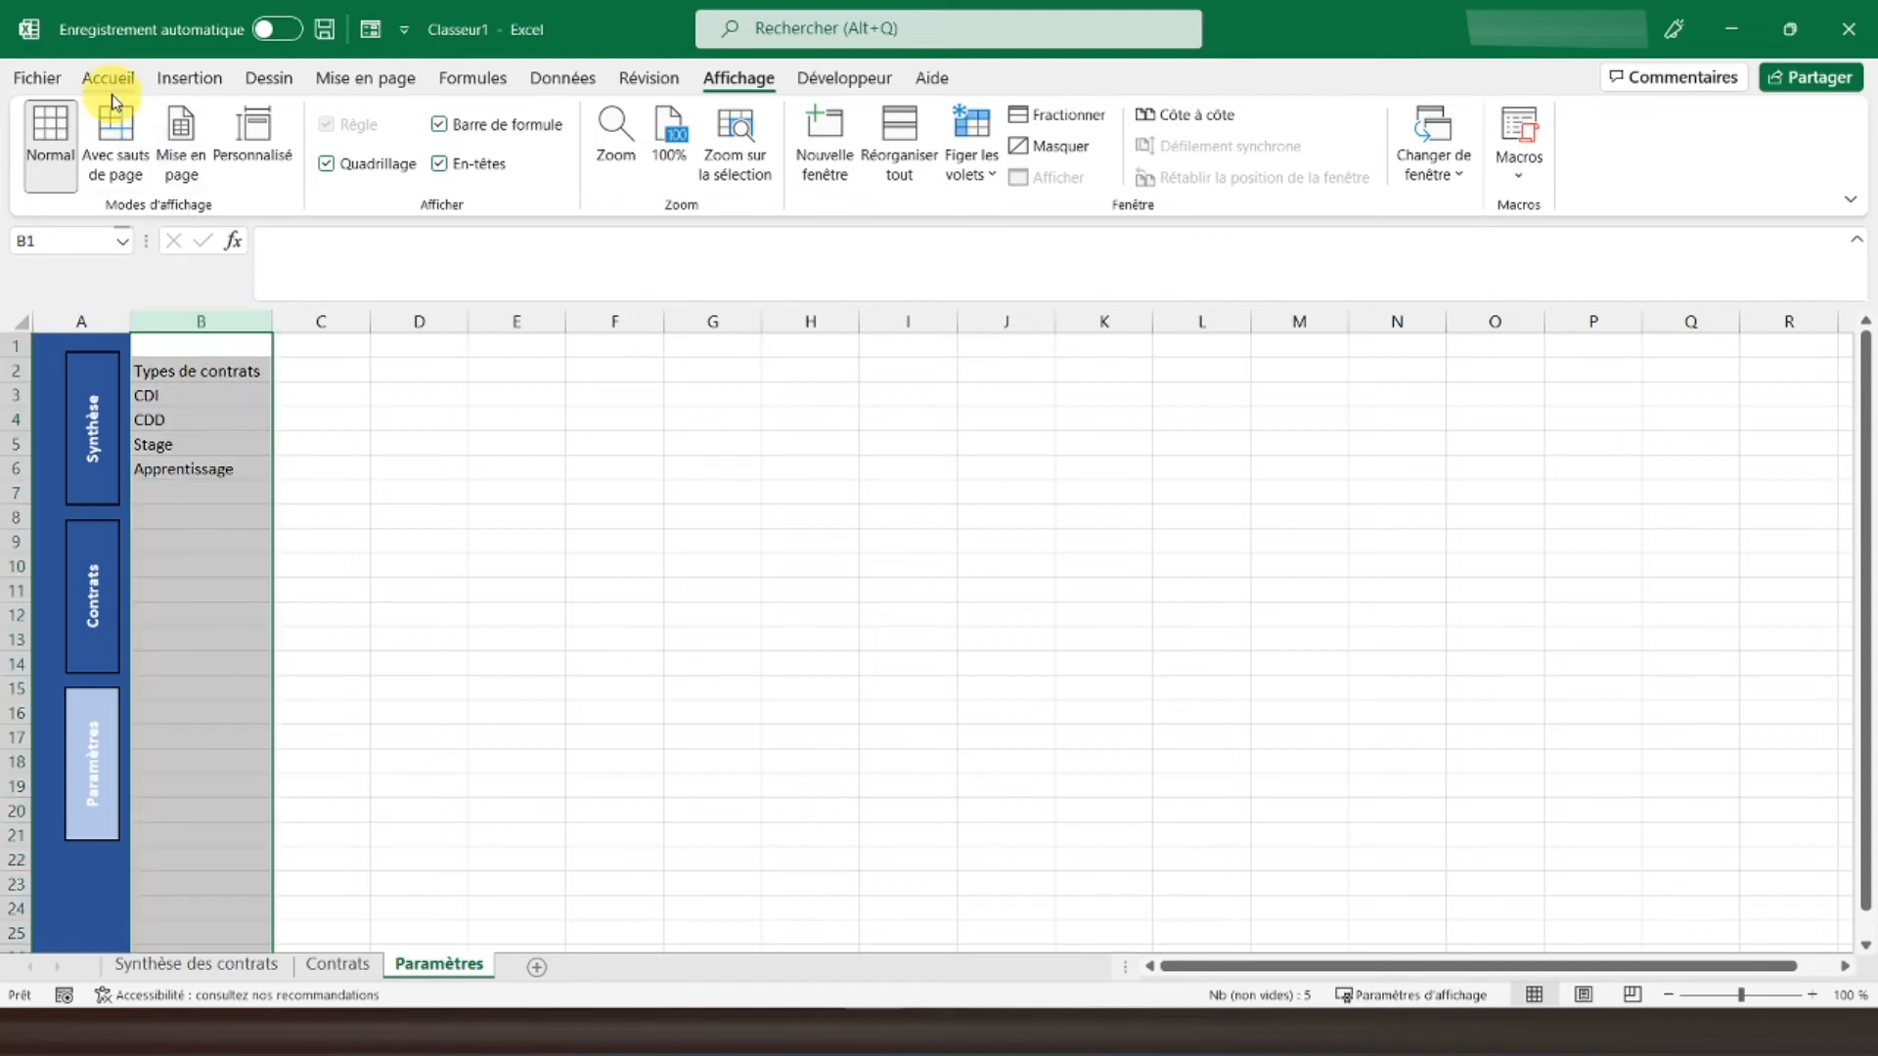
left_click(109, 82)
left_click(545, 162)
left_click(187, 377)
left_click(228, 162)
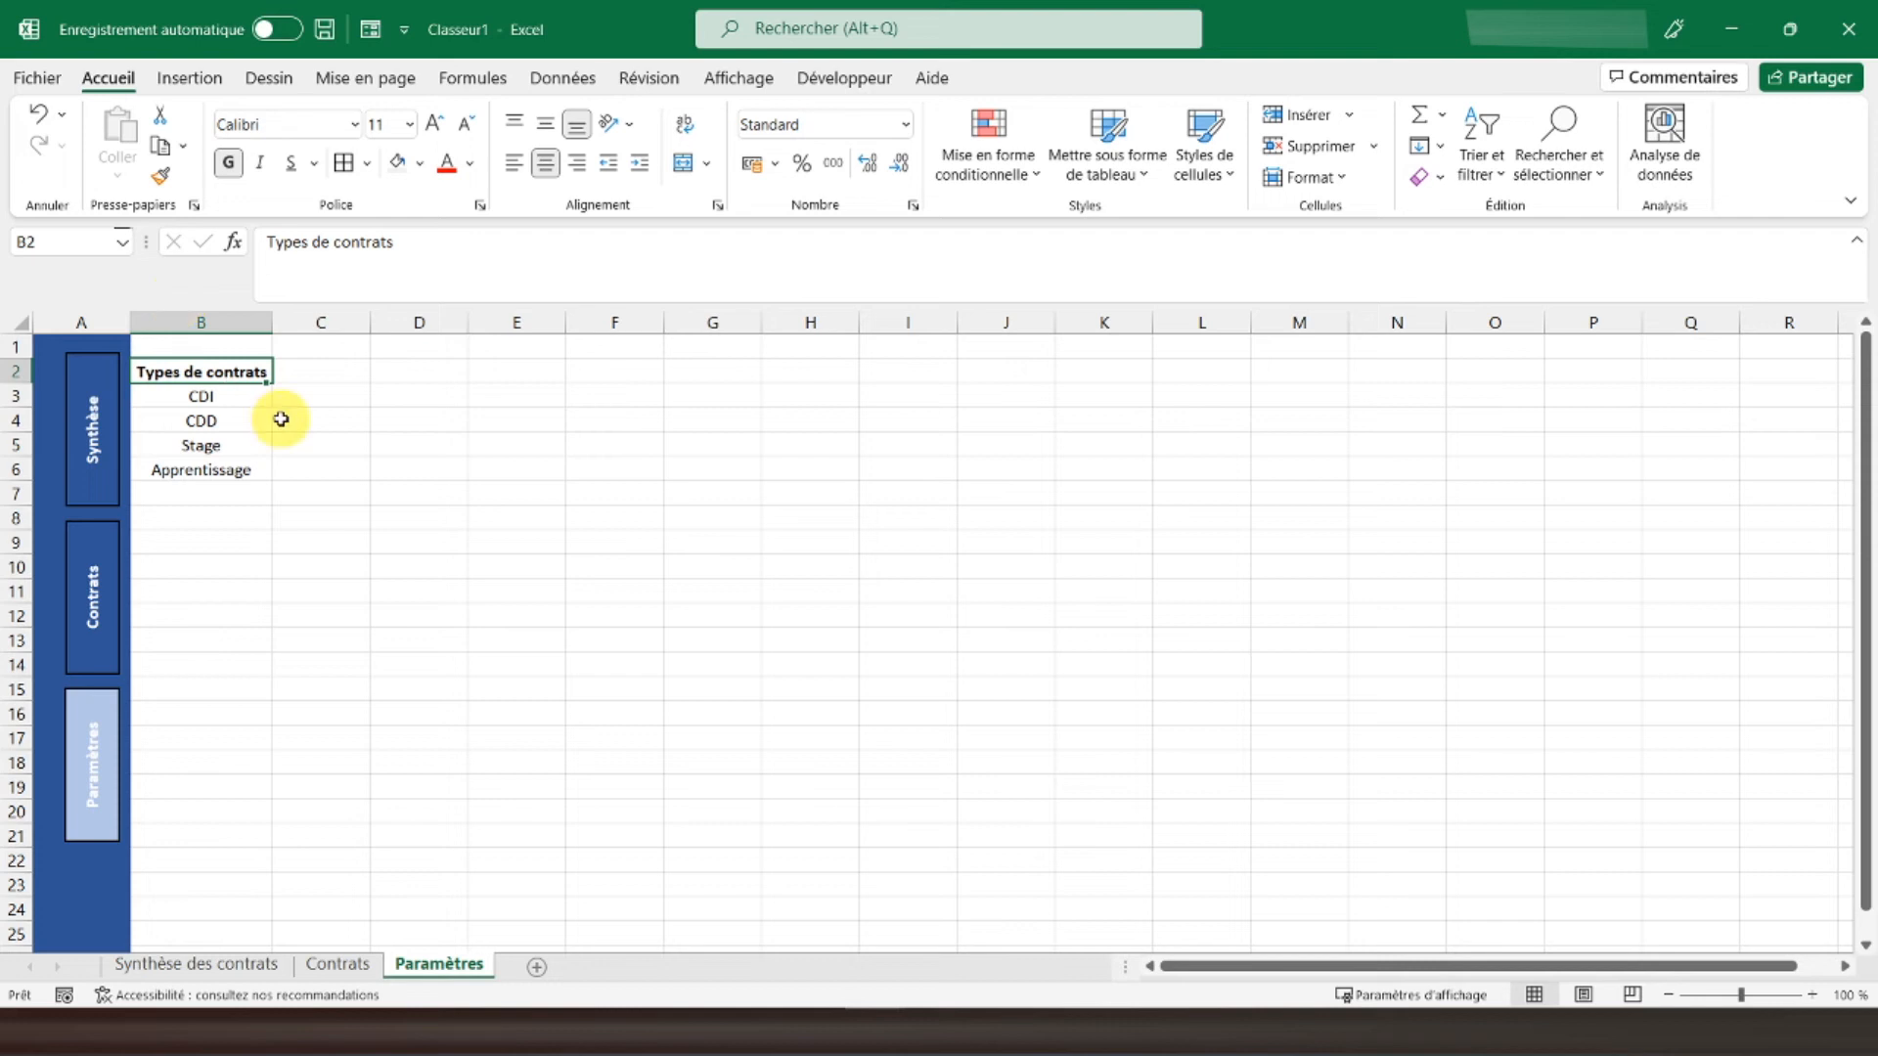
Step: Add a bold "Durée max" heading in C2 and centre column C
left_click(335, 372)
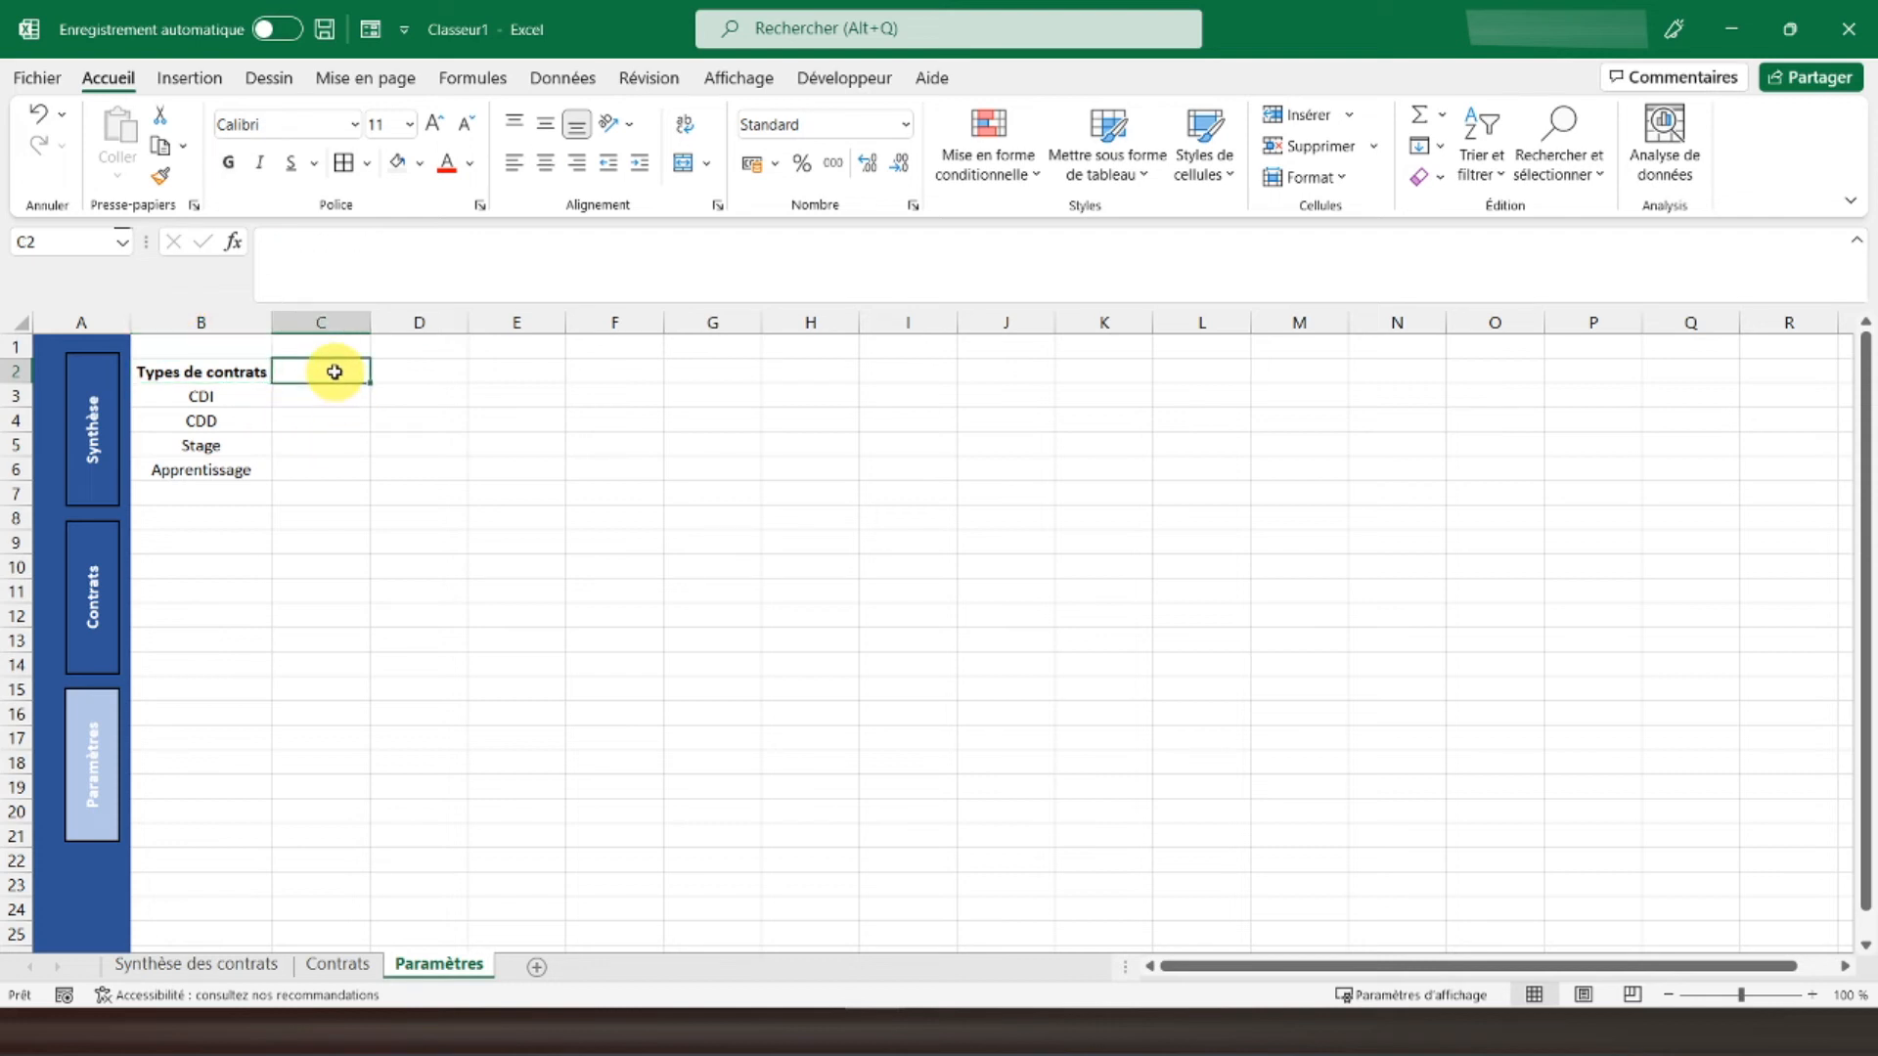
type("Durée max")
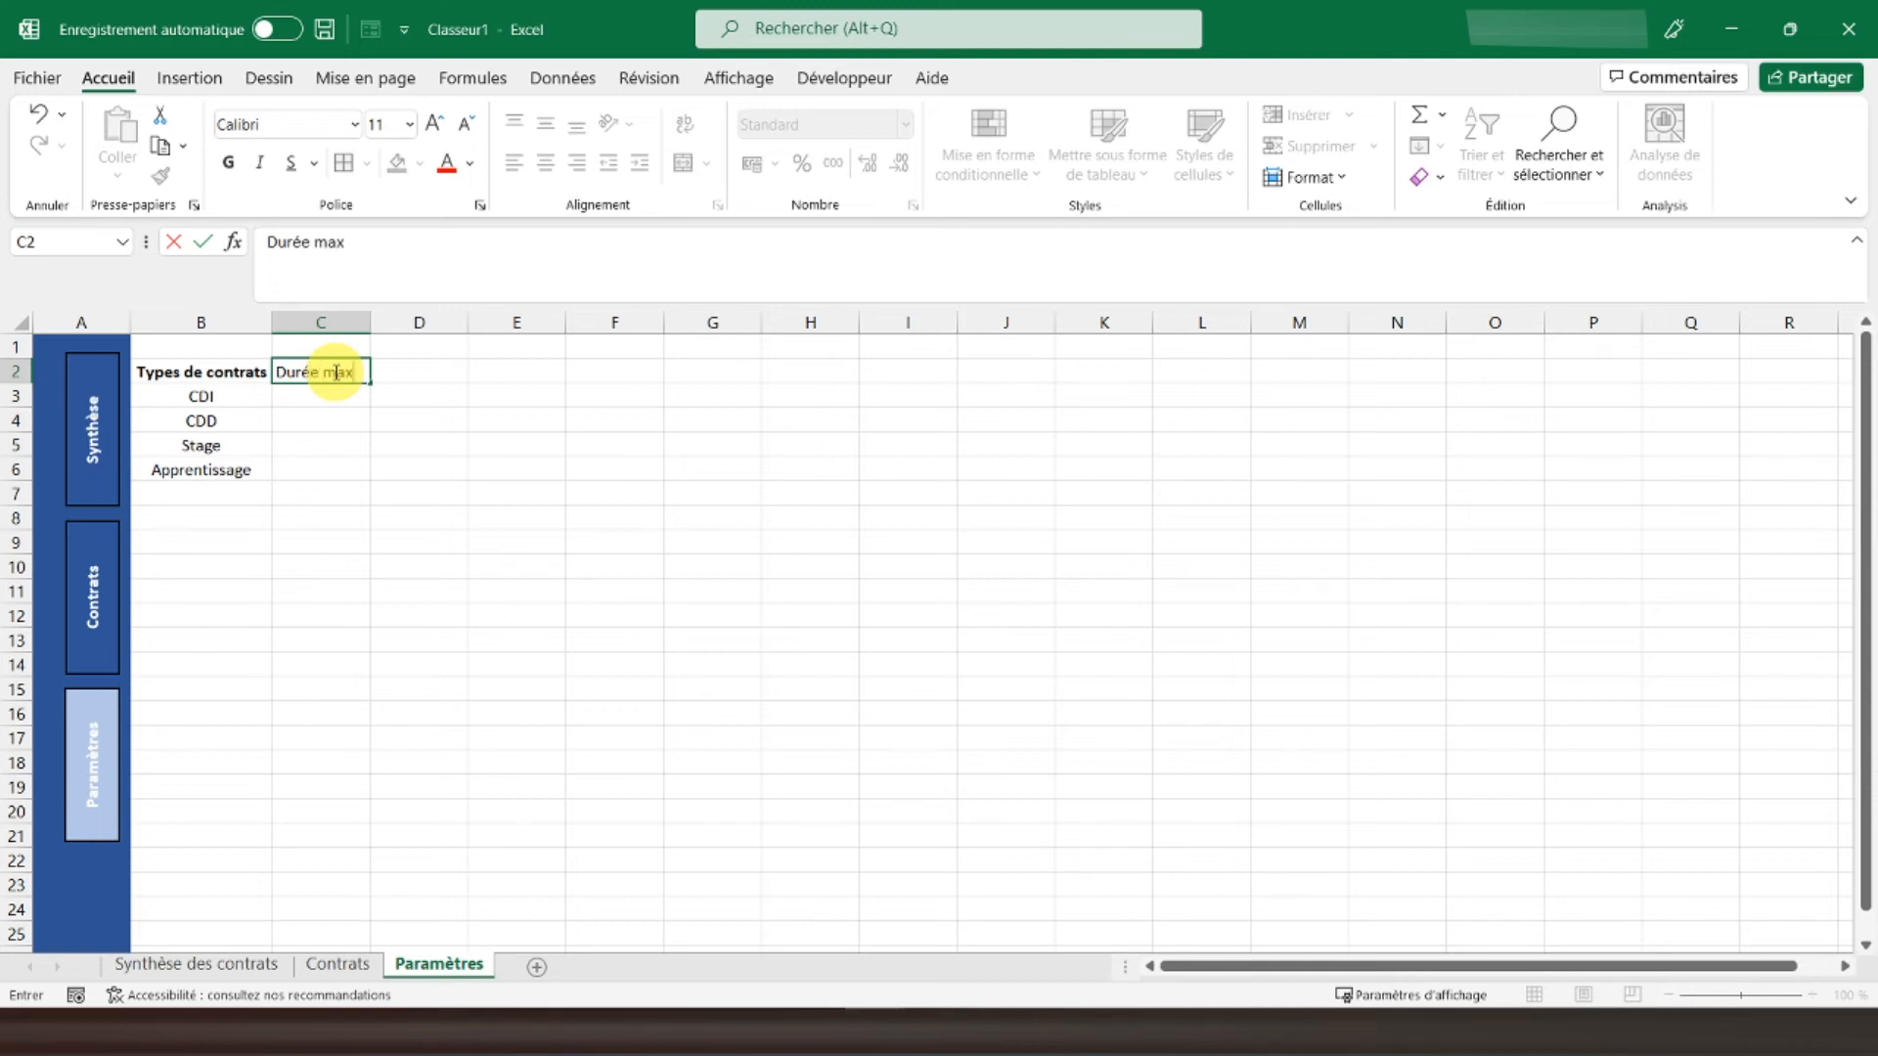
key("Return")
left_click(334, 371)
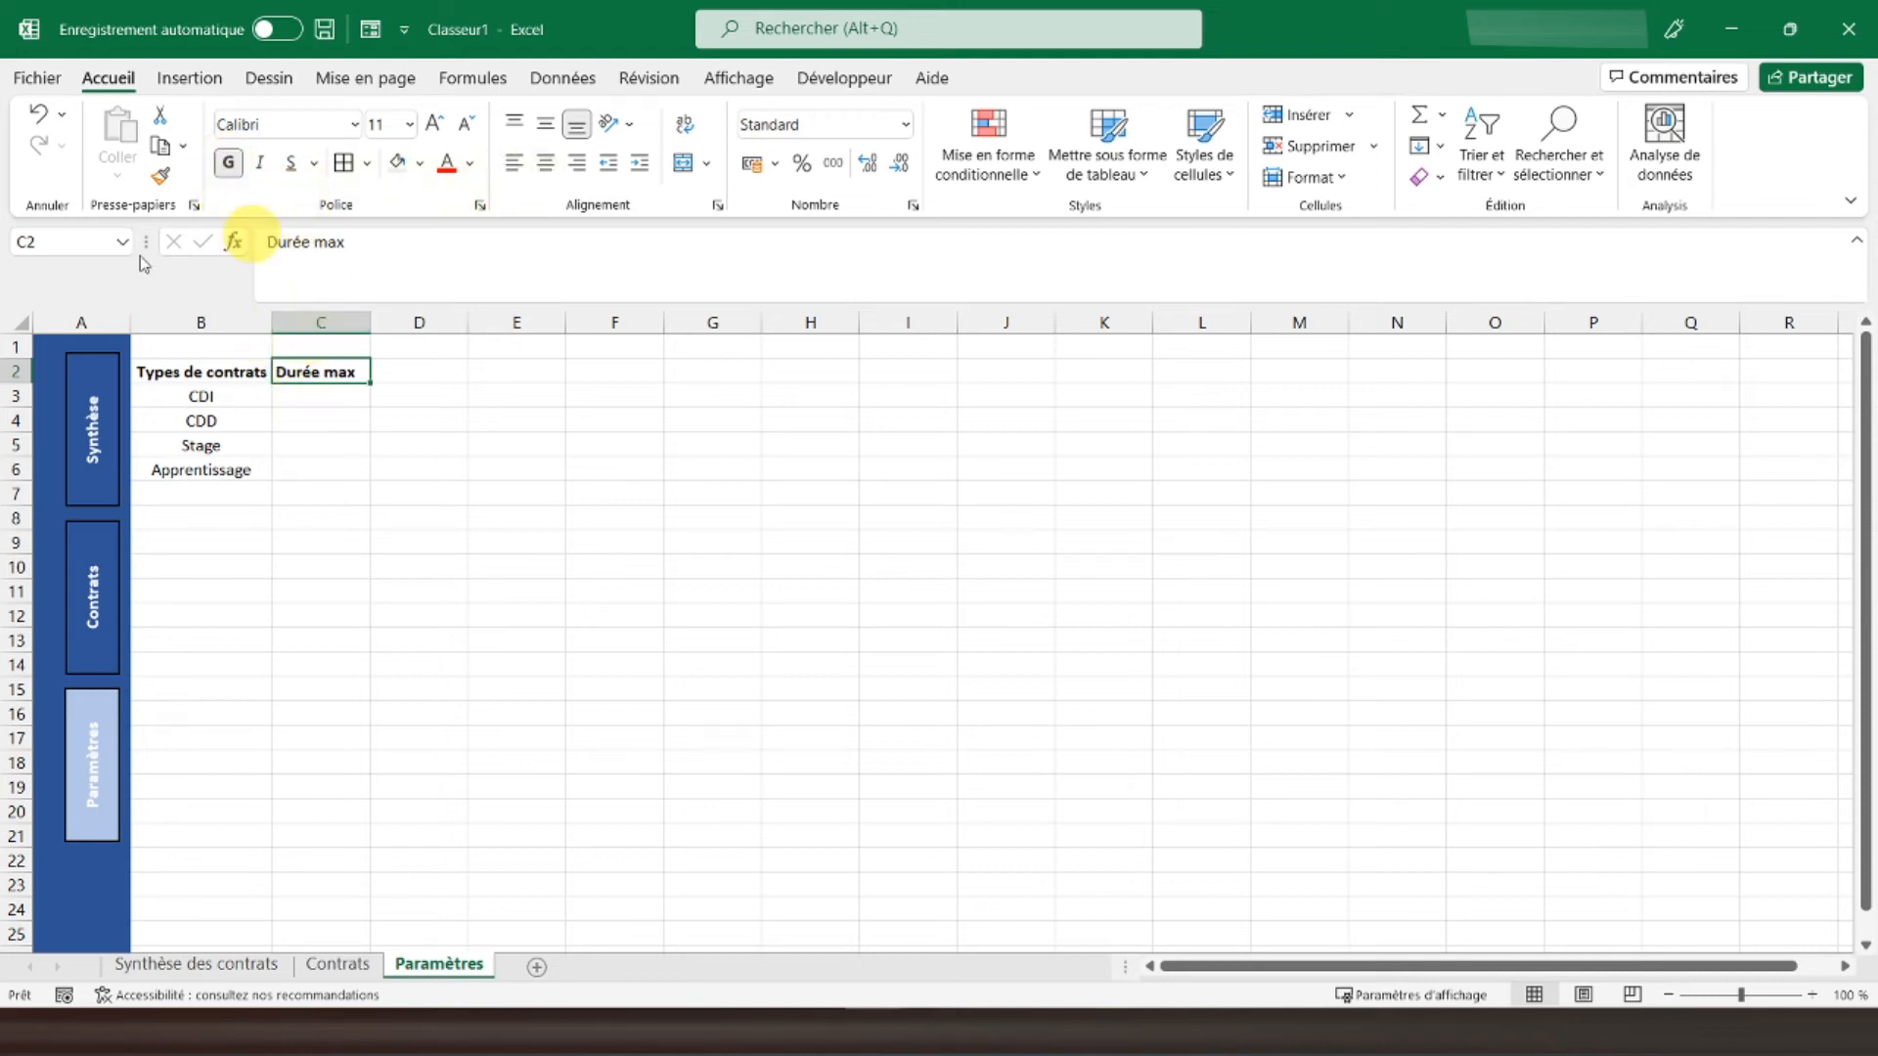
left_click(303, 323)
left_click(545, 163)
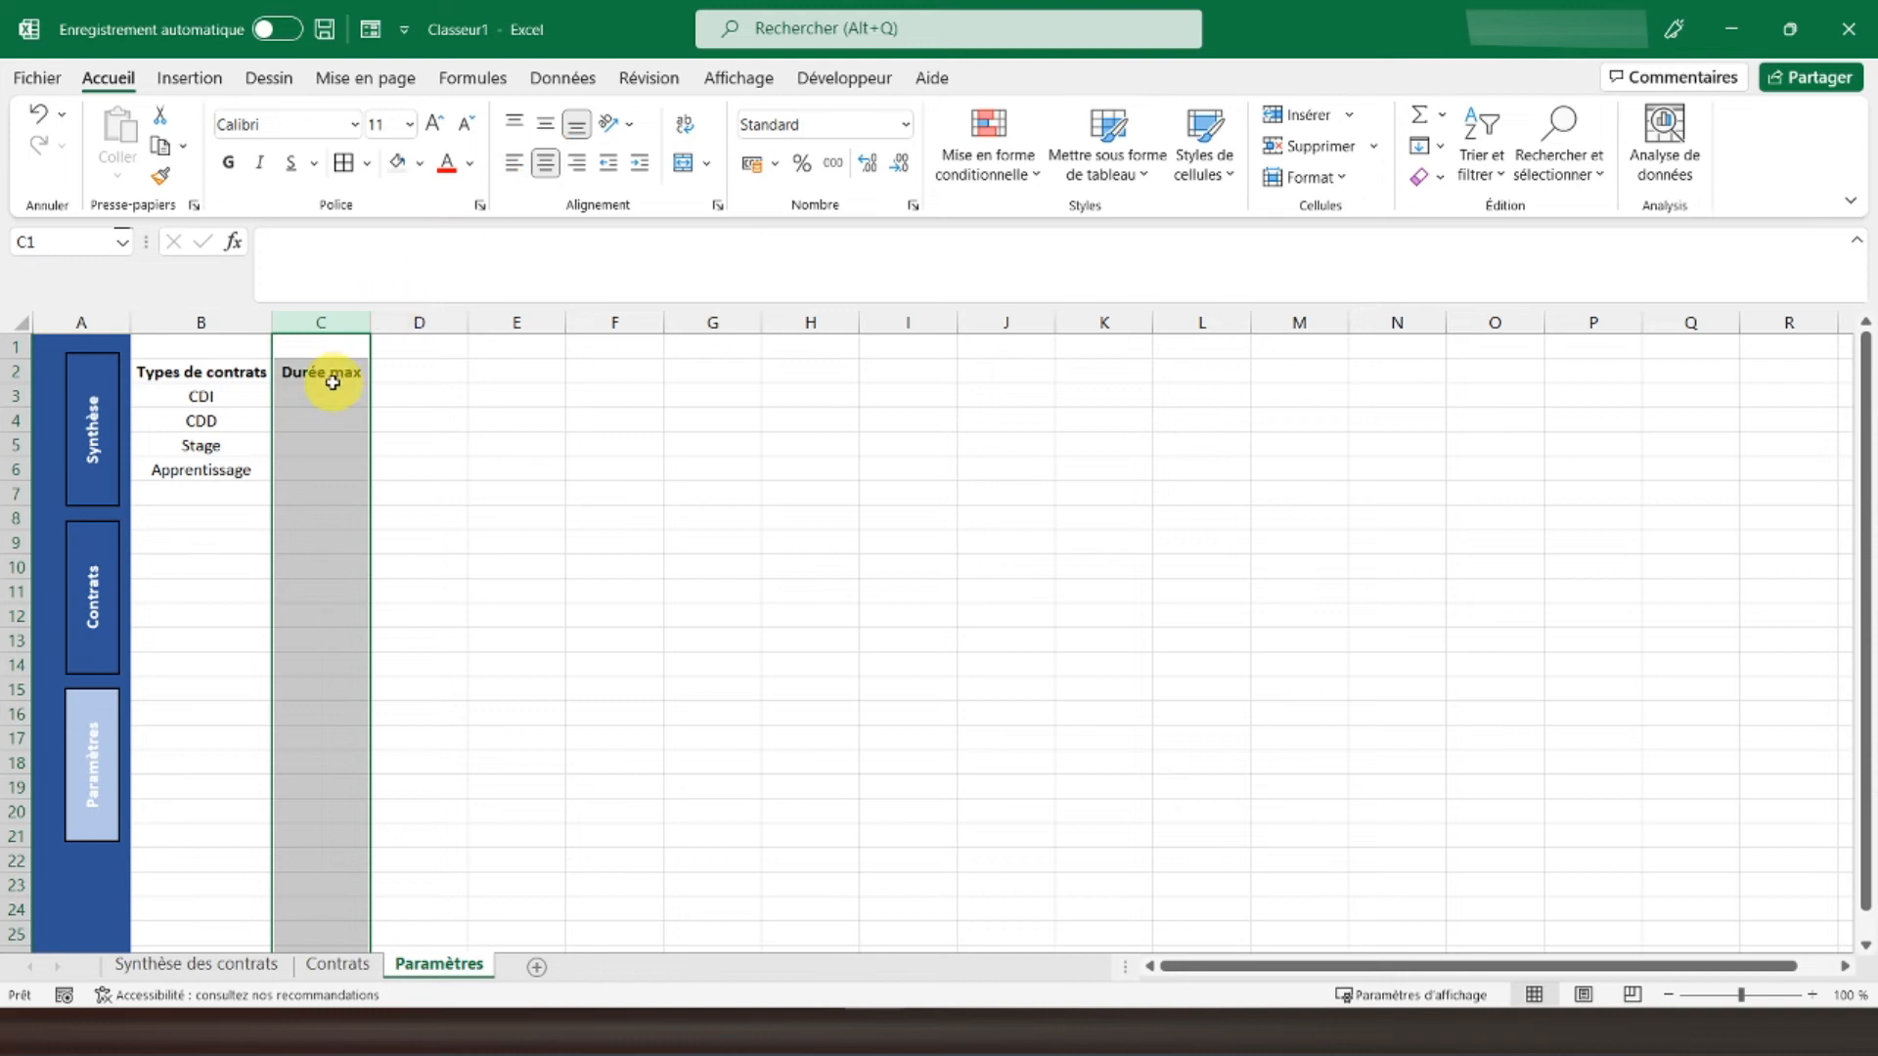
Step: Extend the C2 heading to "Durée max (mois)" and fit column C to its width
left_click(323, 396)
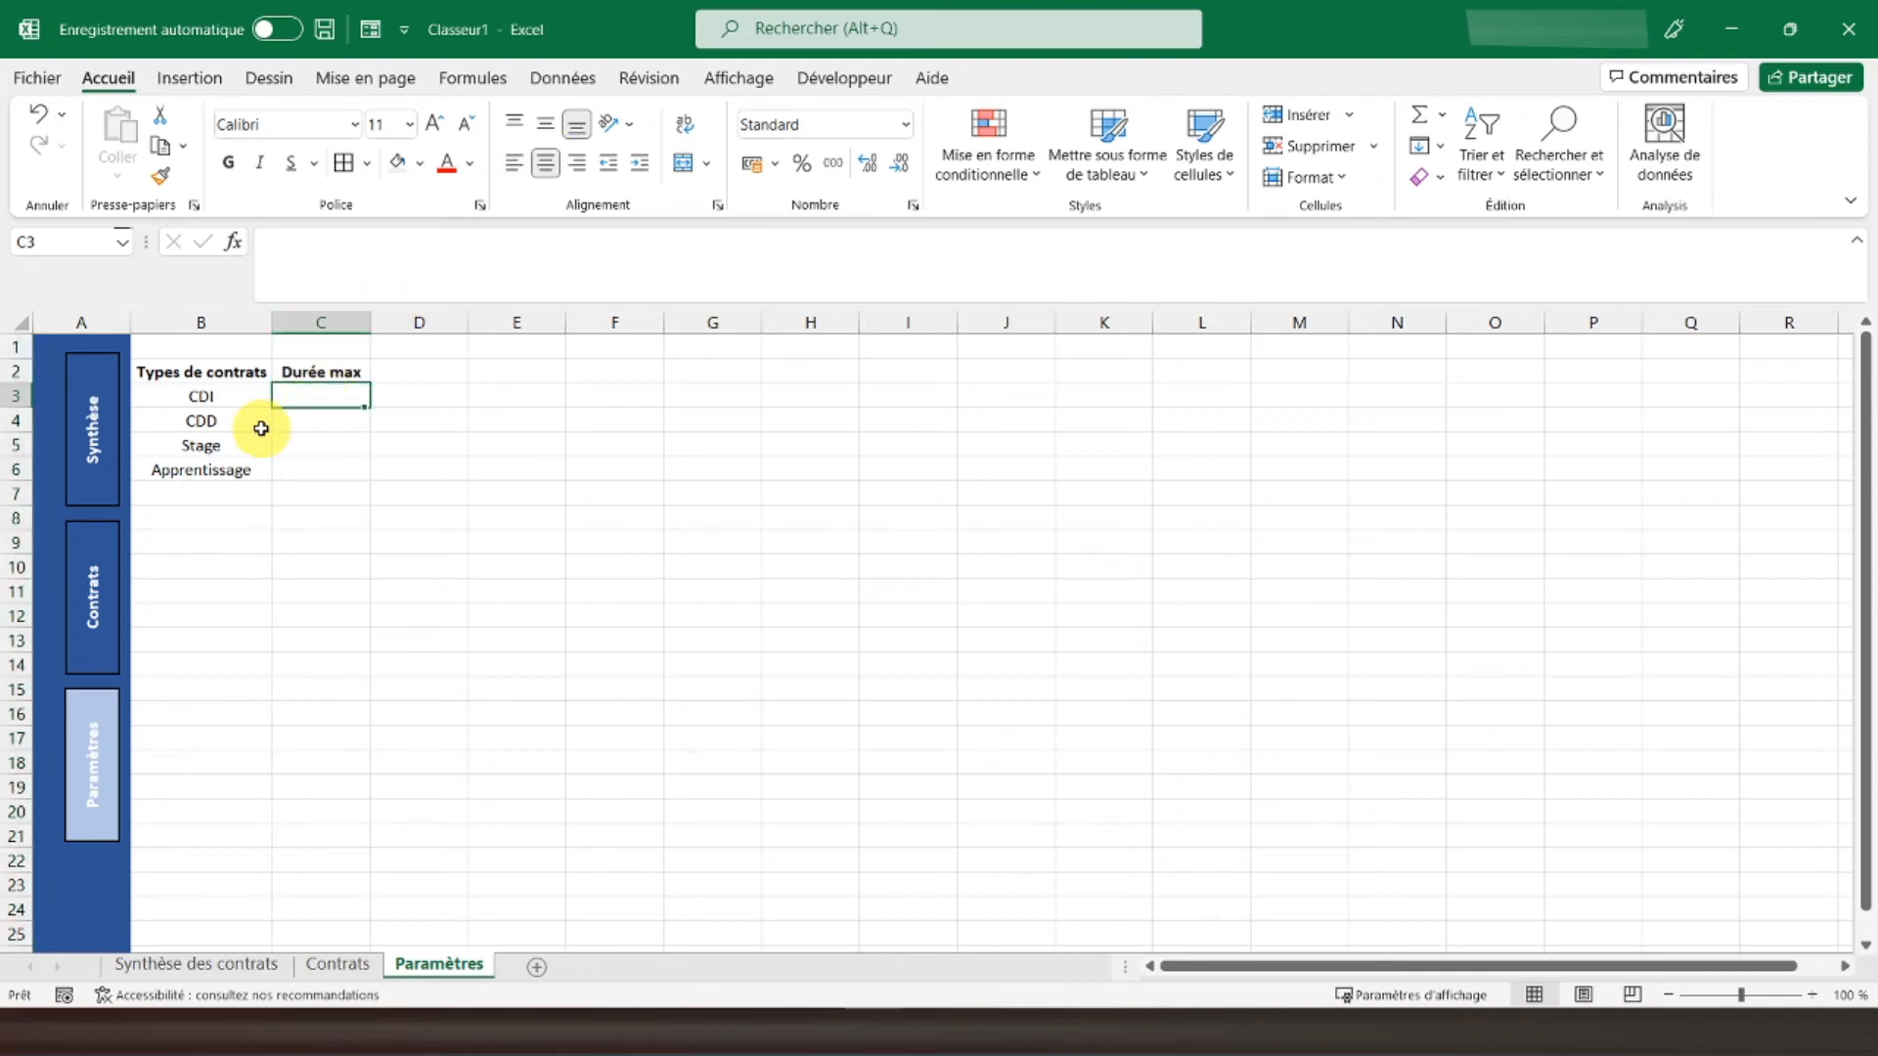
key("Down")
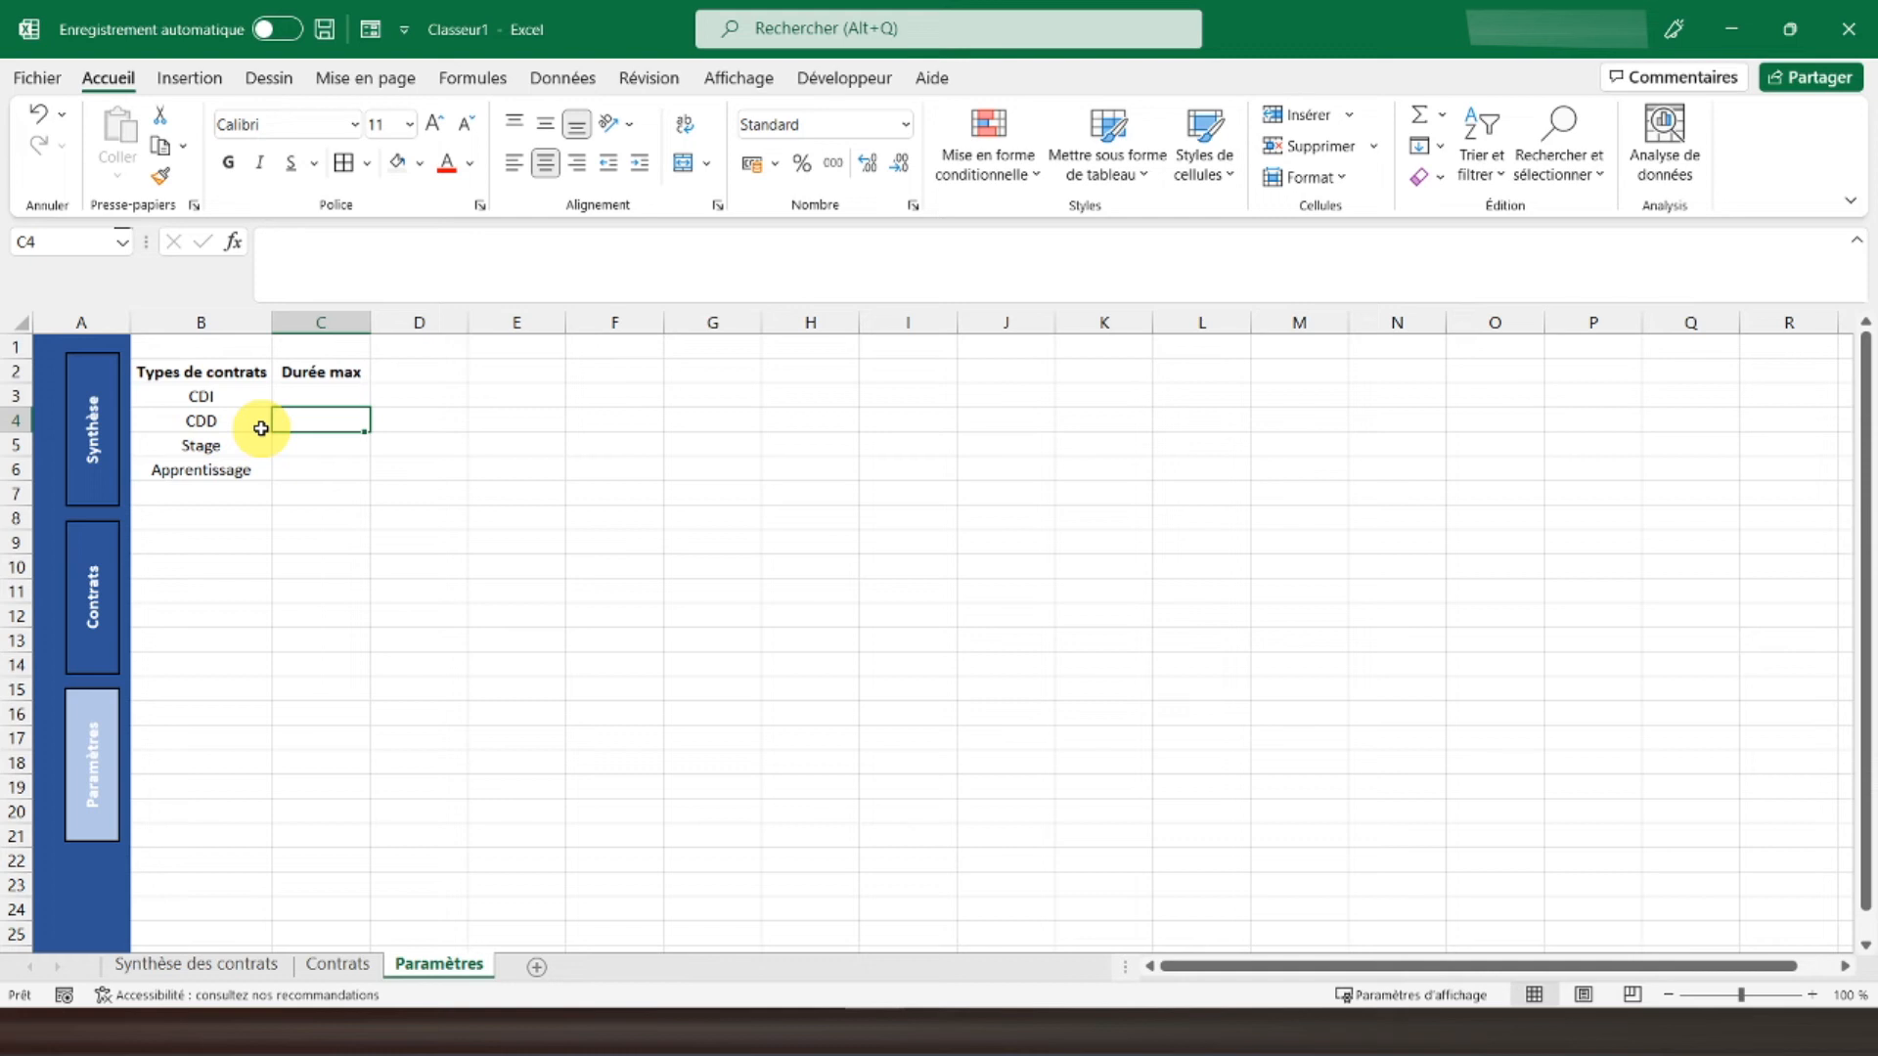
left_click(283, 372)
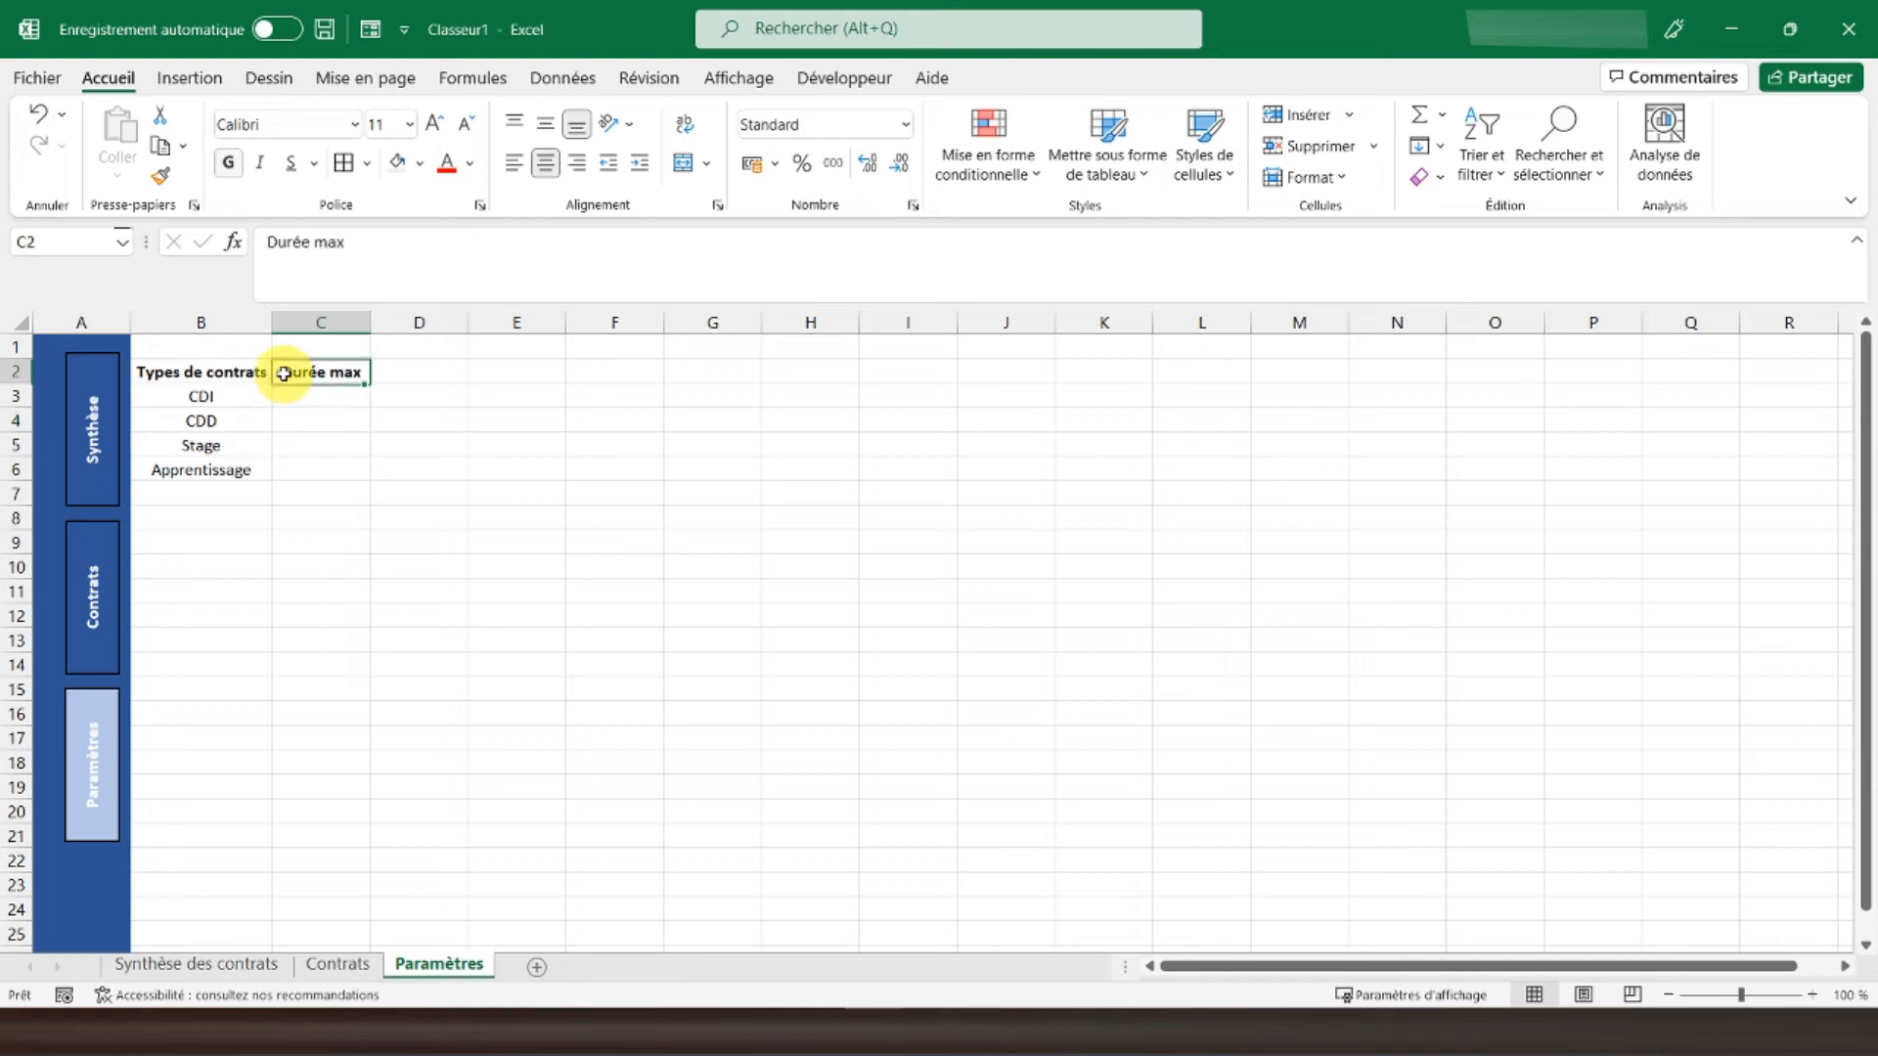
left_click(358, 263)
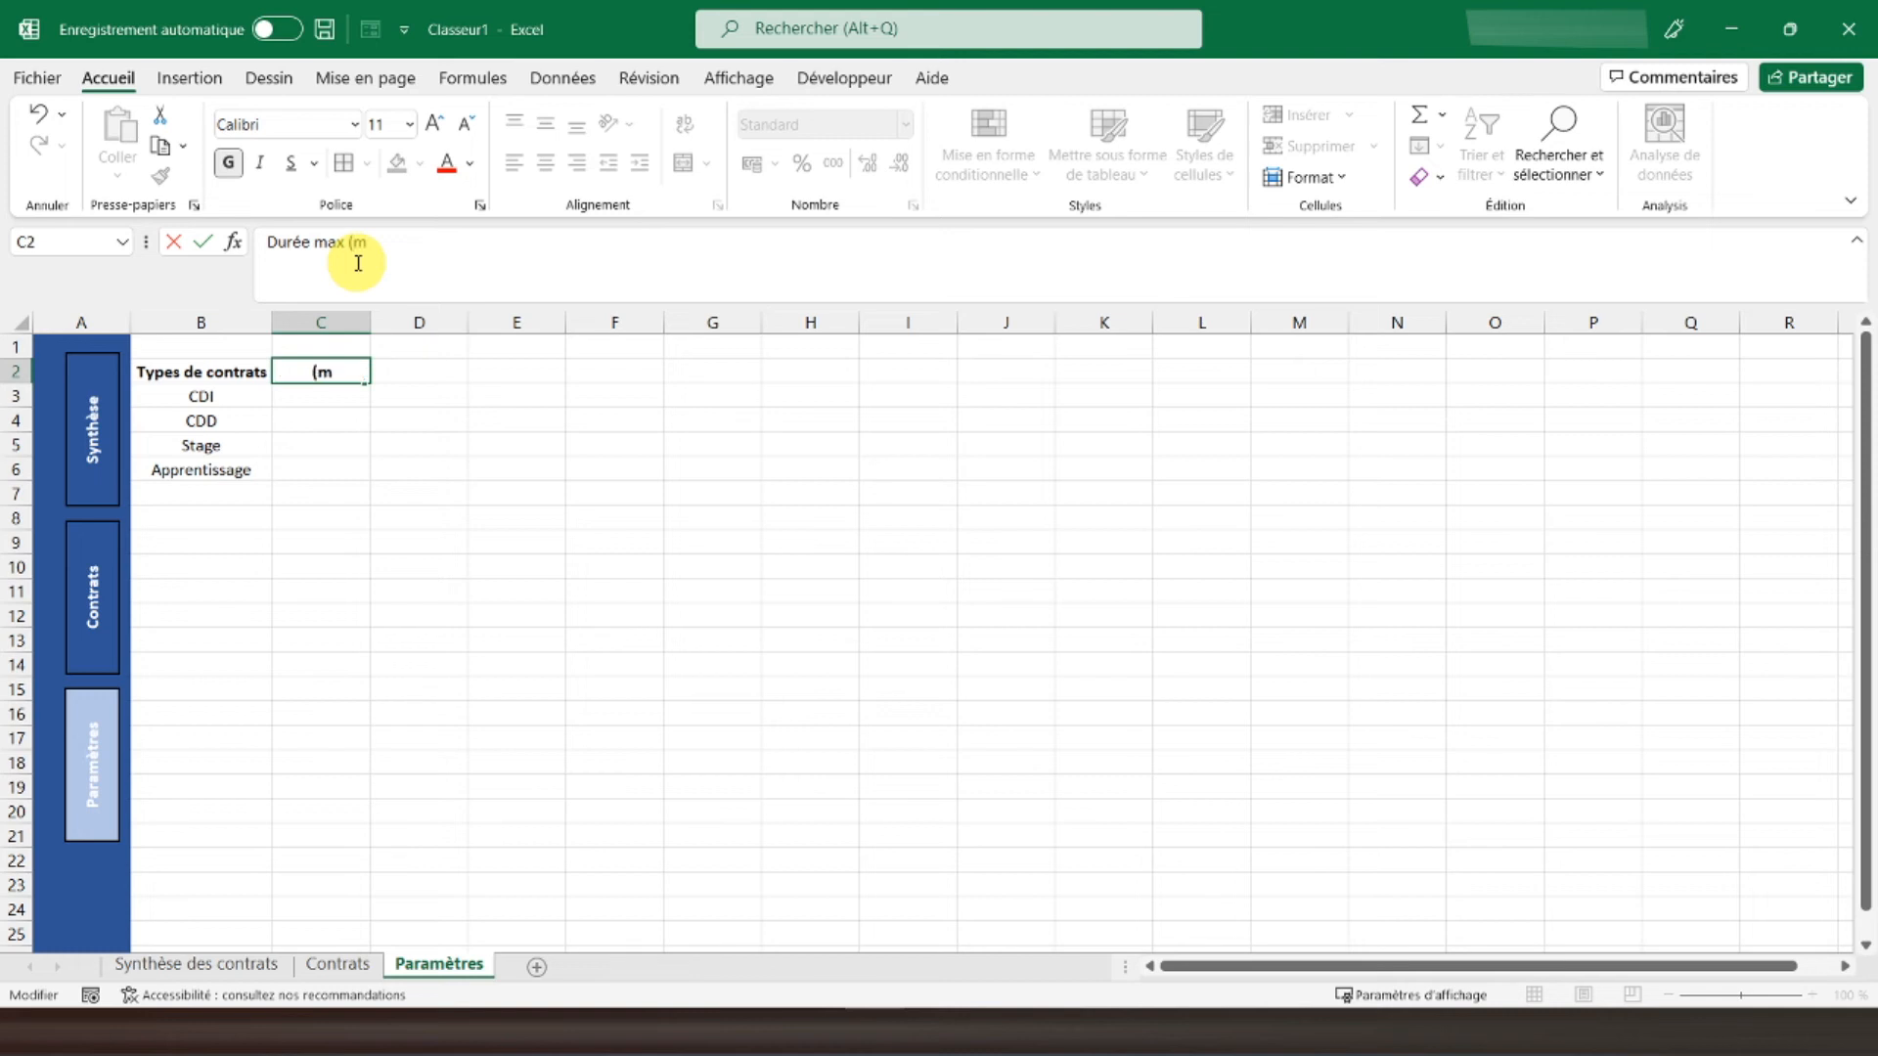
key("Return")
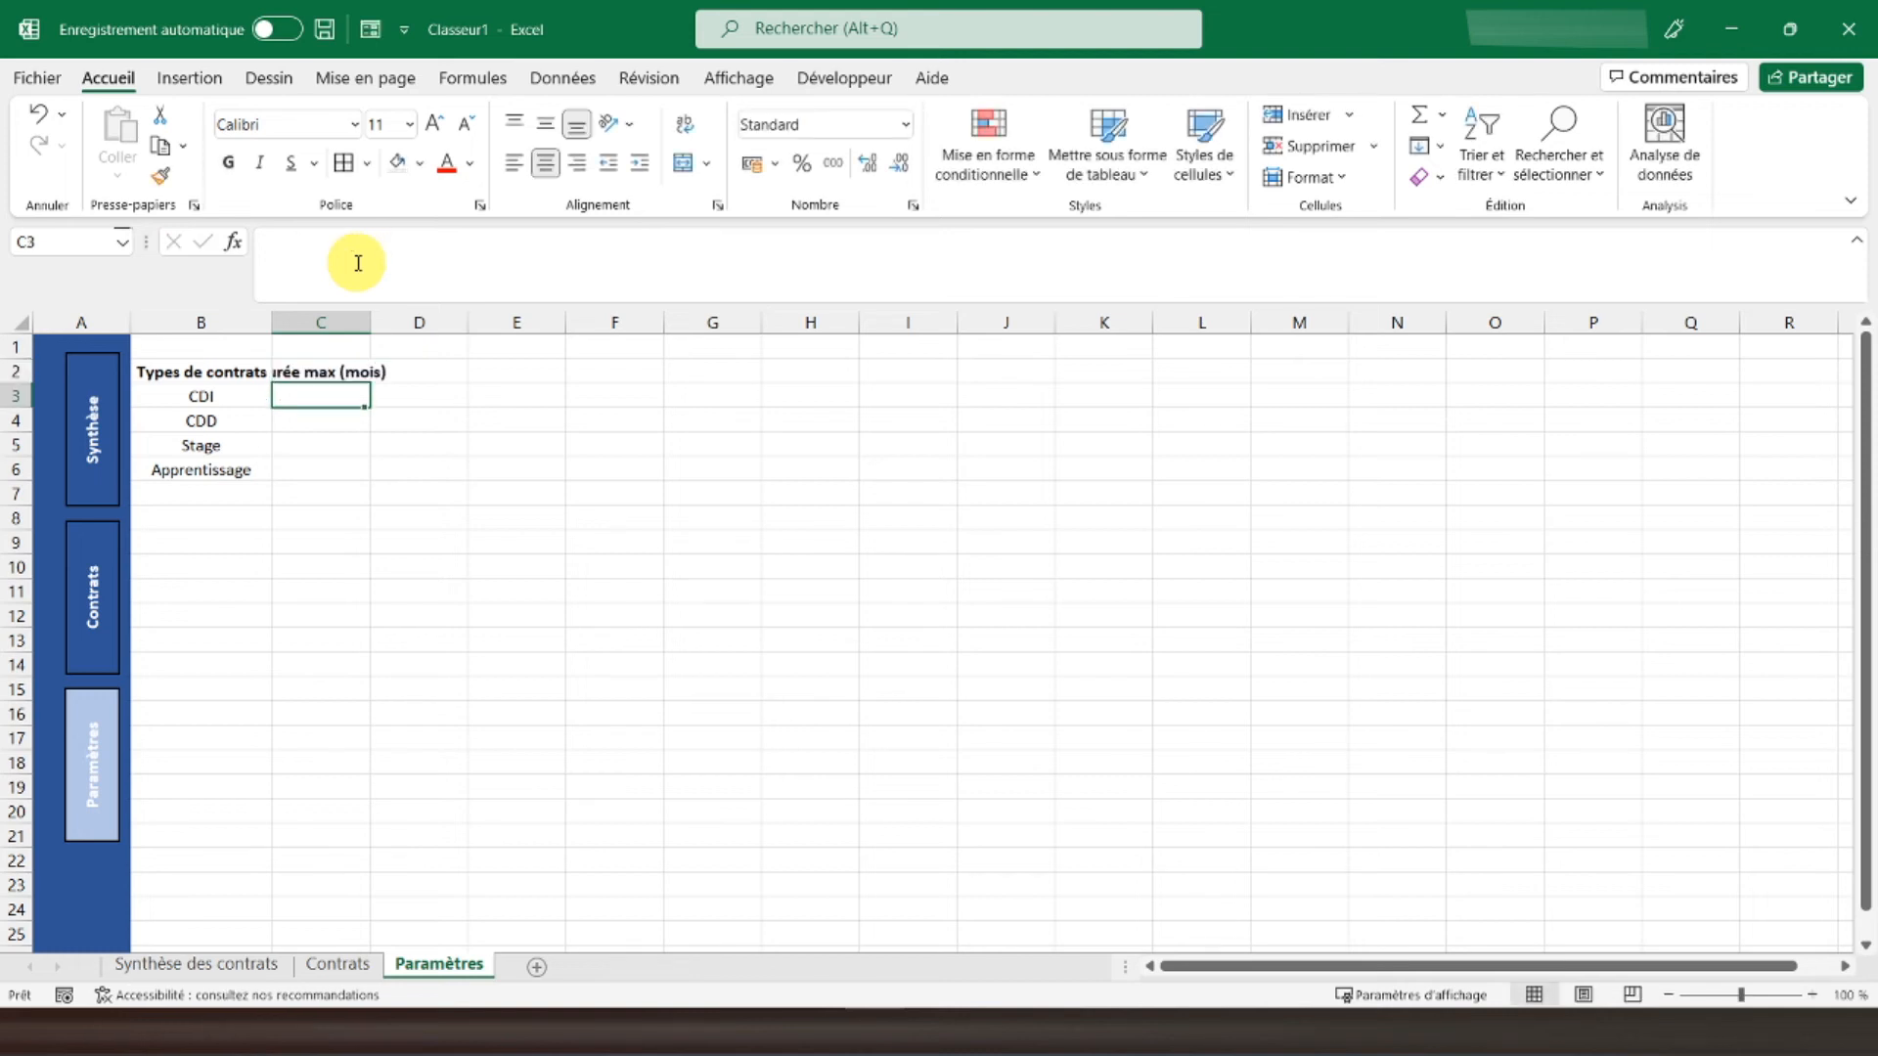
double_click(370, 323)
Step: Enter the maximum durations 18 for CDD, 6 for Stage and 36 for Apprentissage in C4:C6
key("Down")
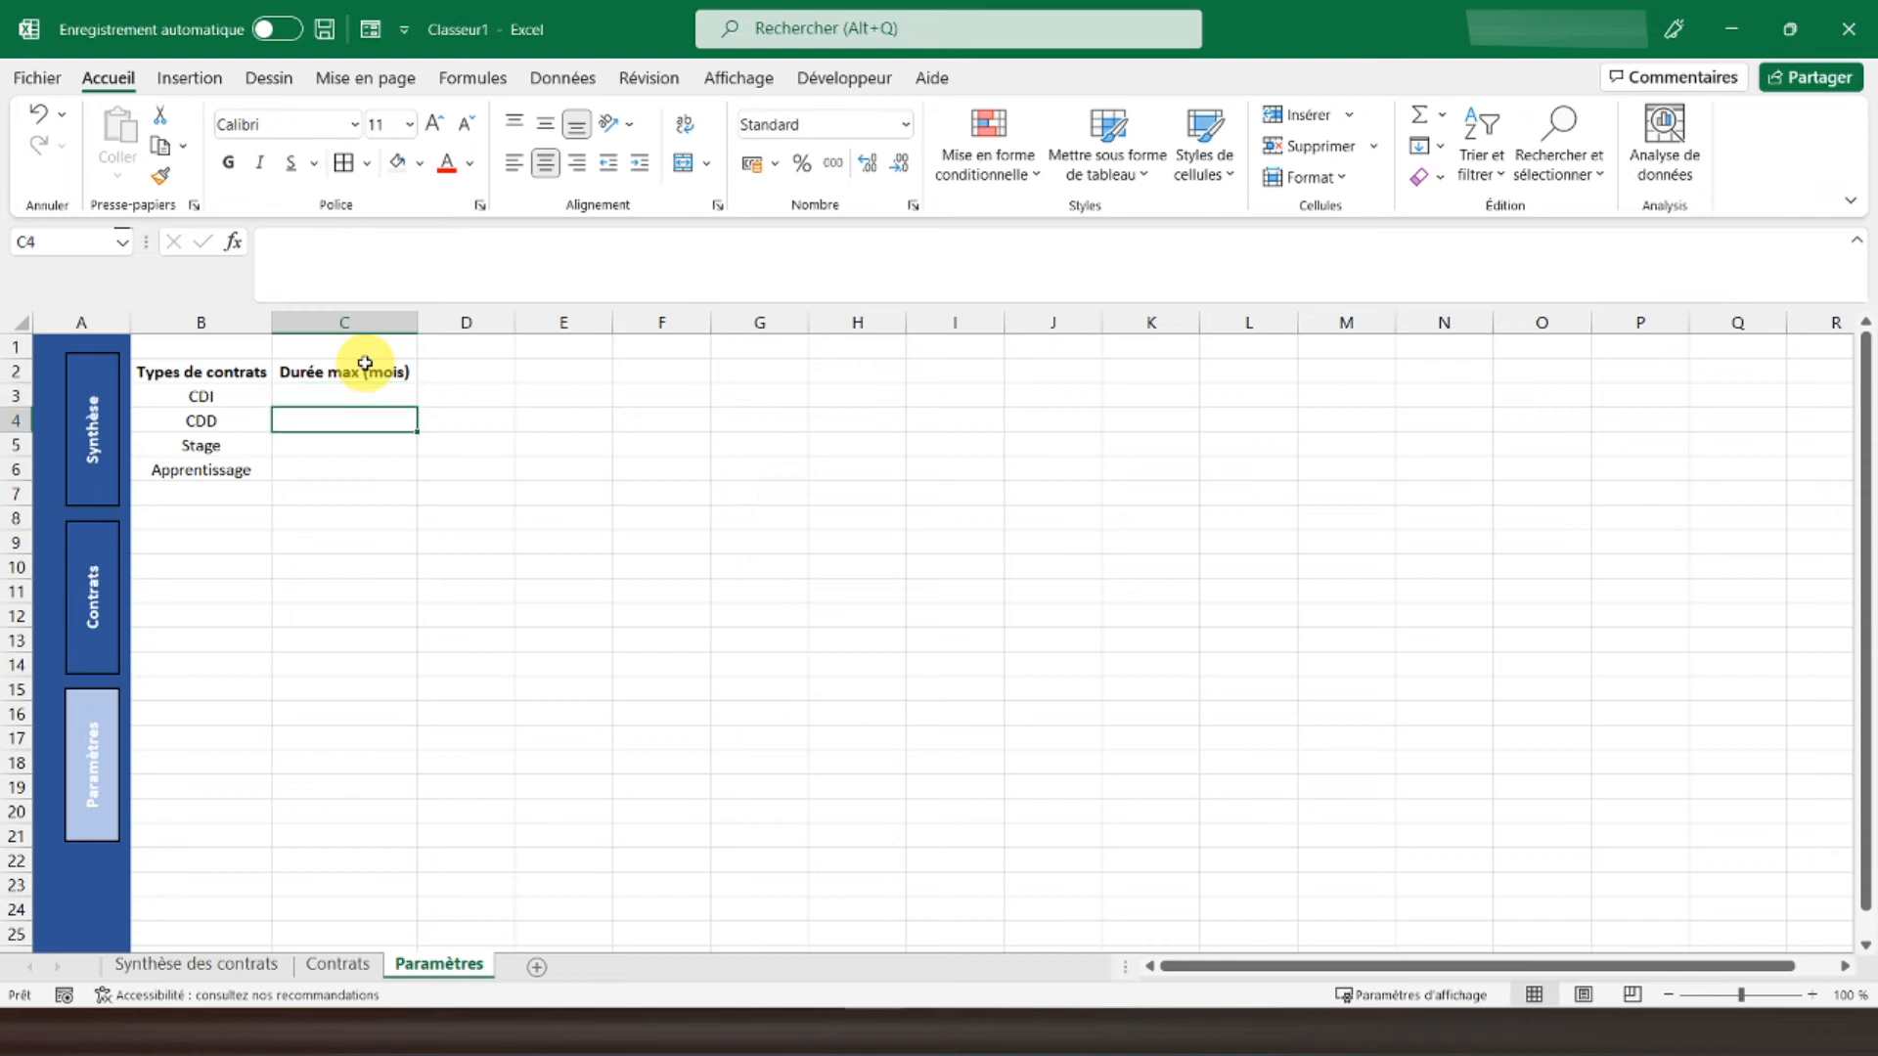
type("18")
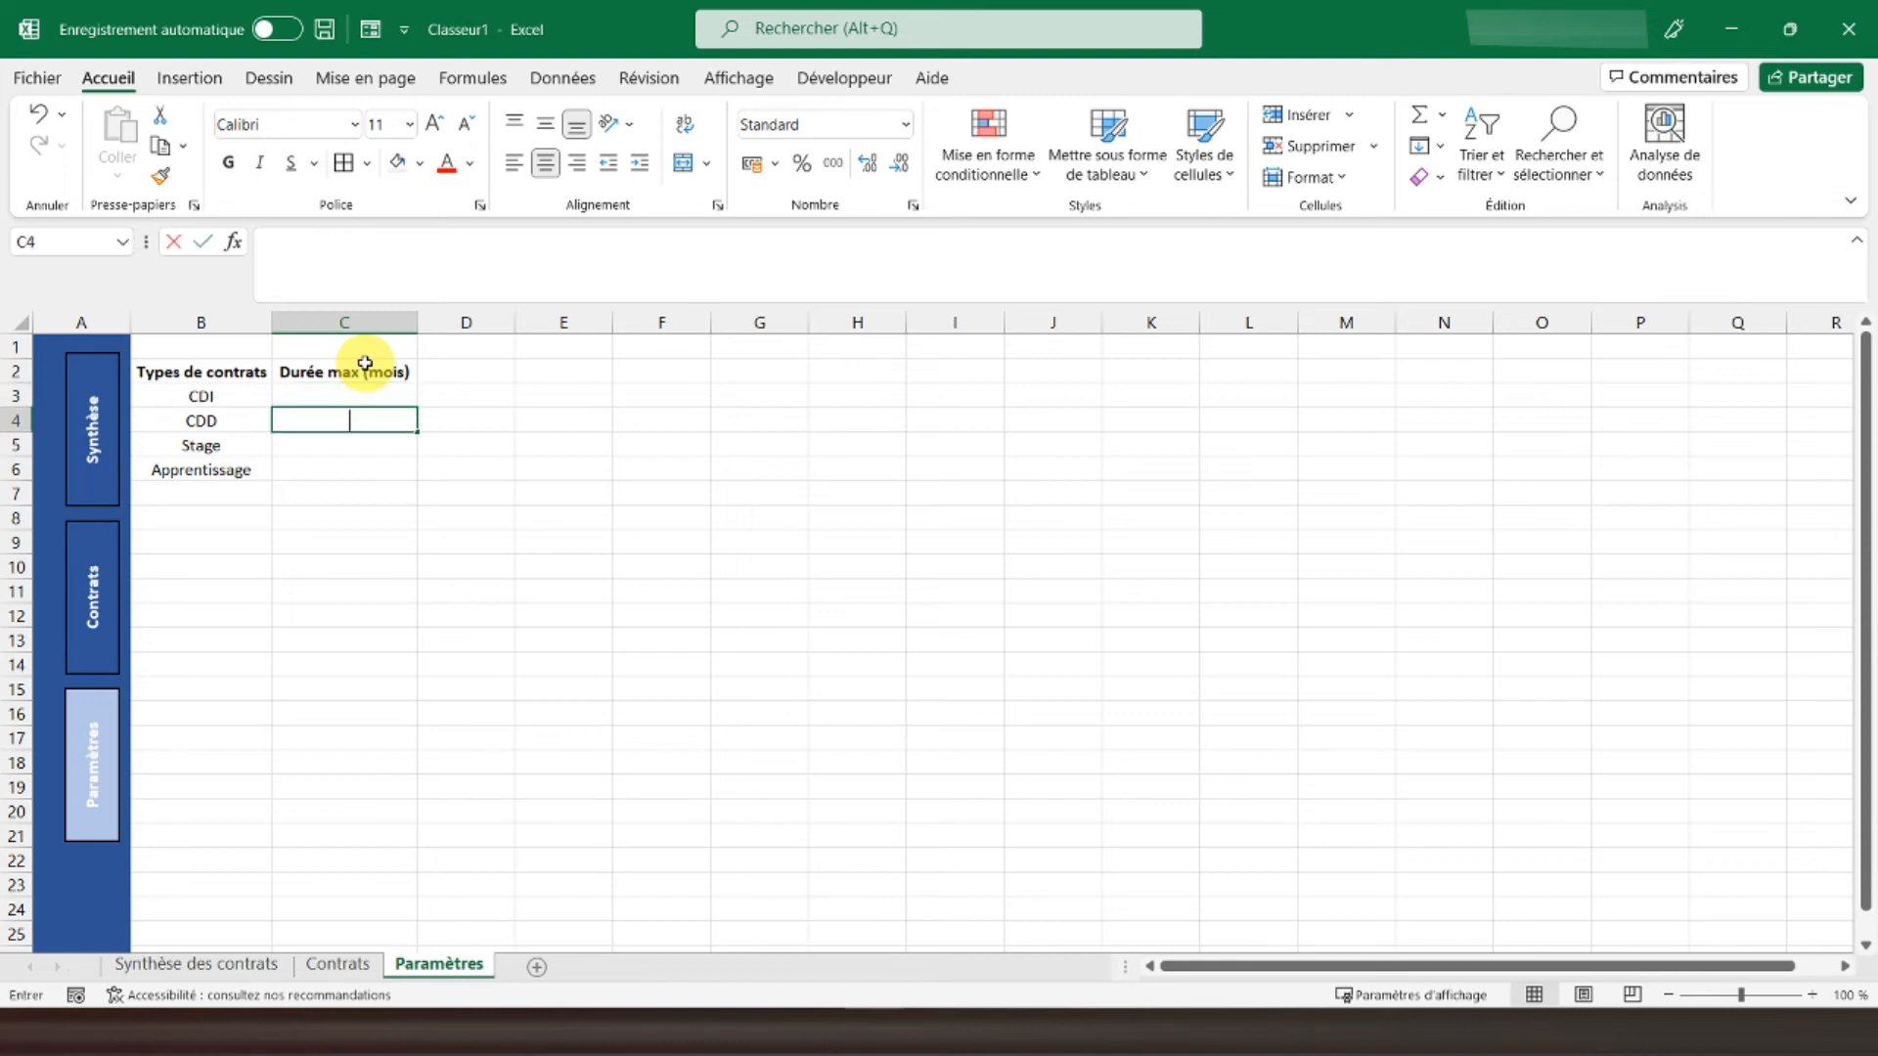
key("Return")
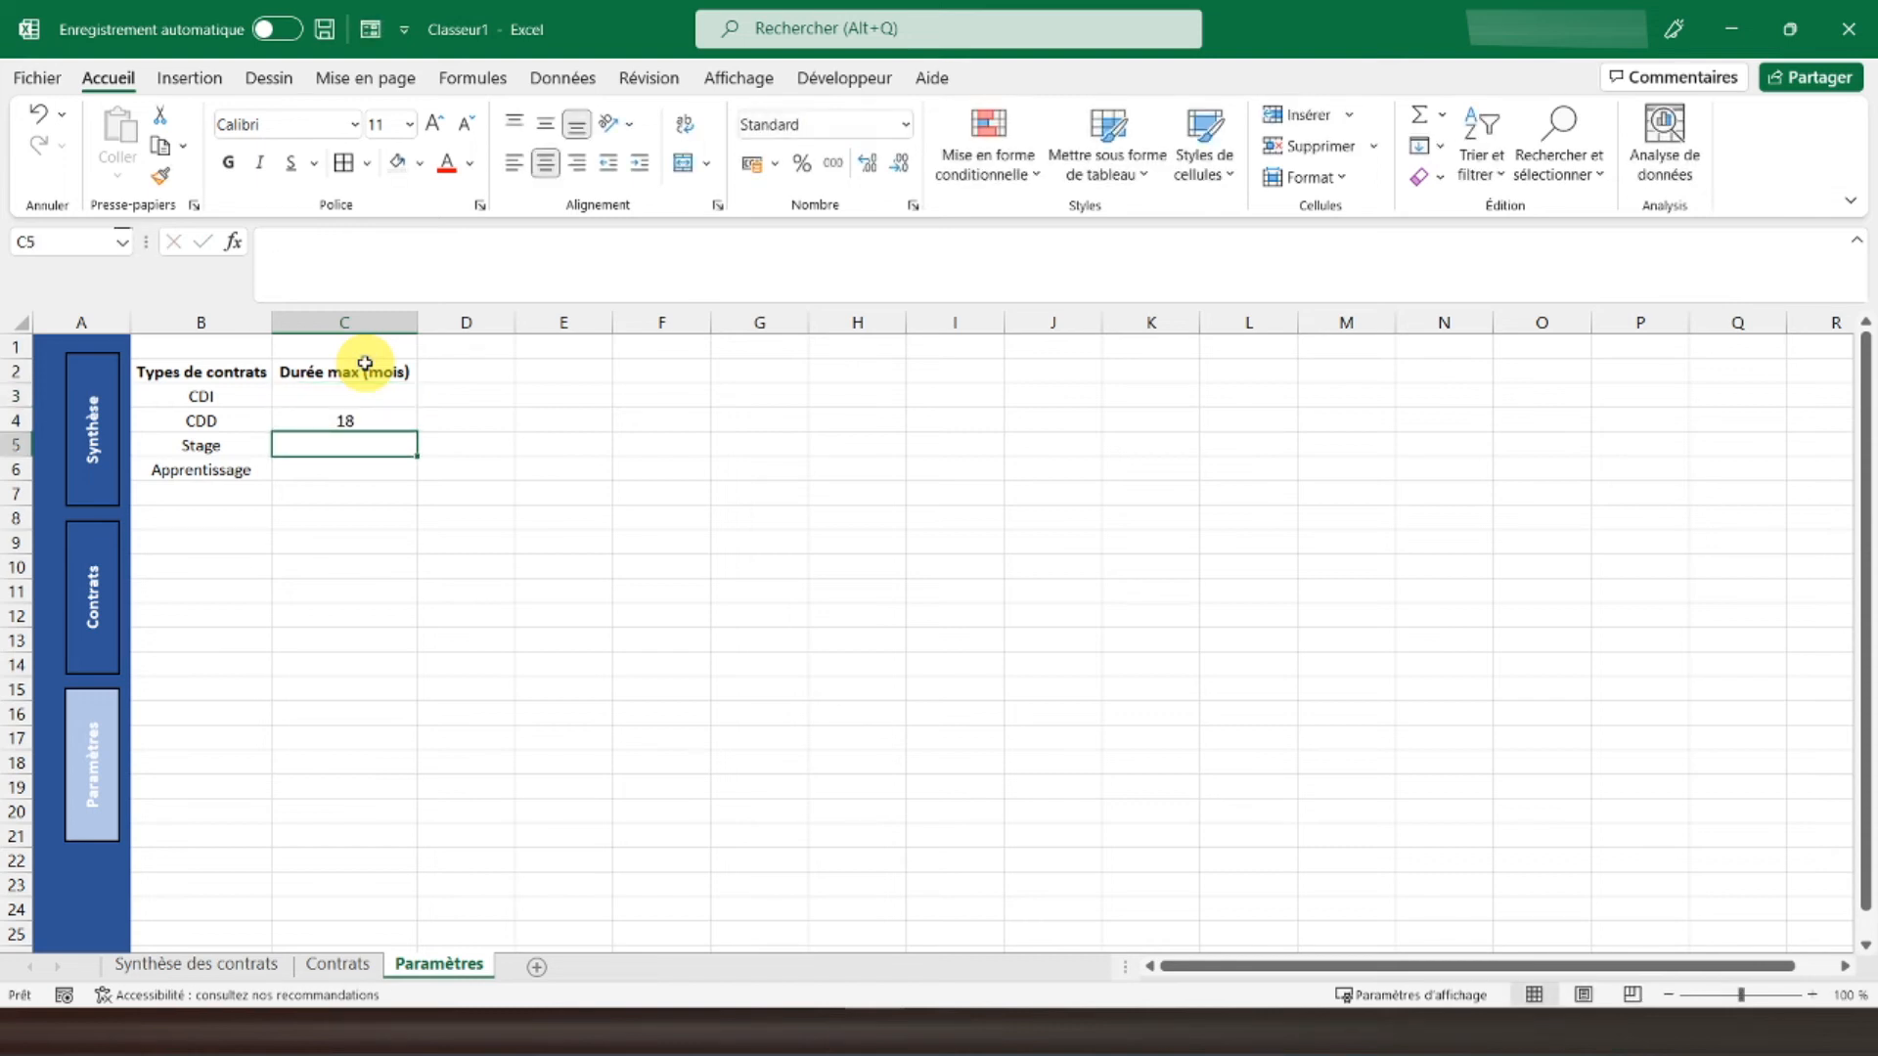
type("6")
key("Return")
type("36")
key("Return")
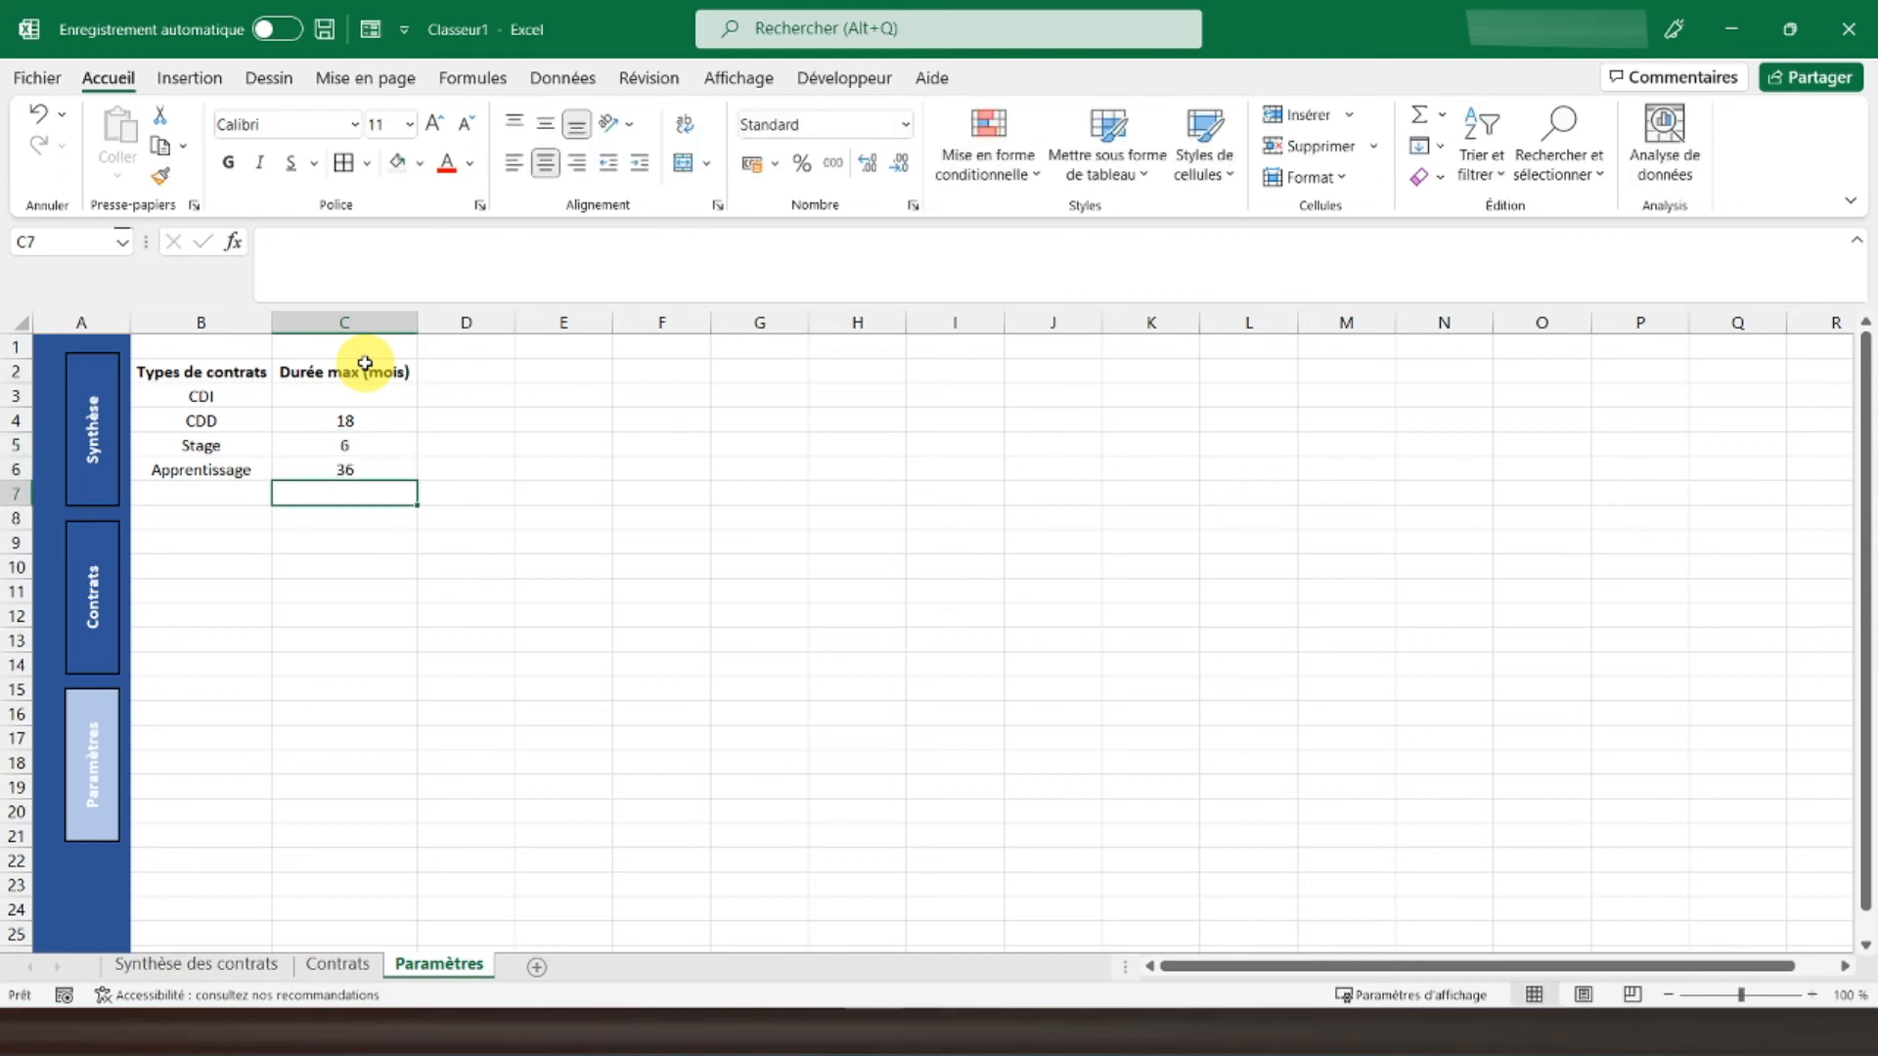
Step: Apply the custom number format 0" mois" to the maximum durations in C3:C6
left_click_drag(349, 390, 373, 473)
right_click(360, 427)
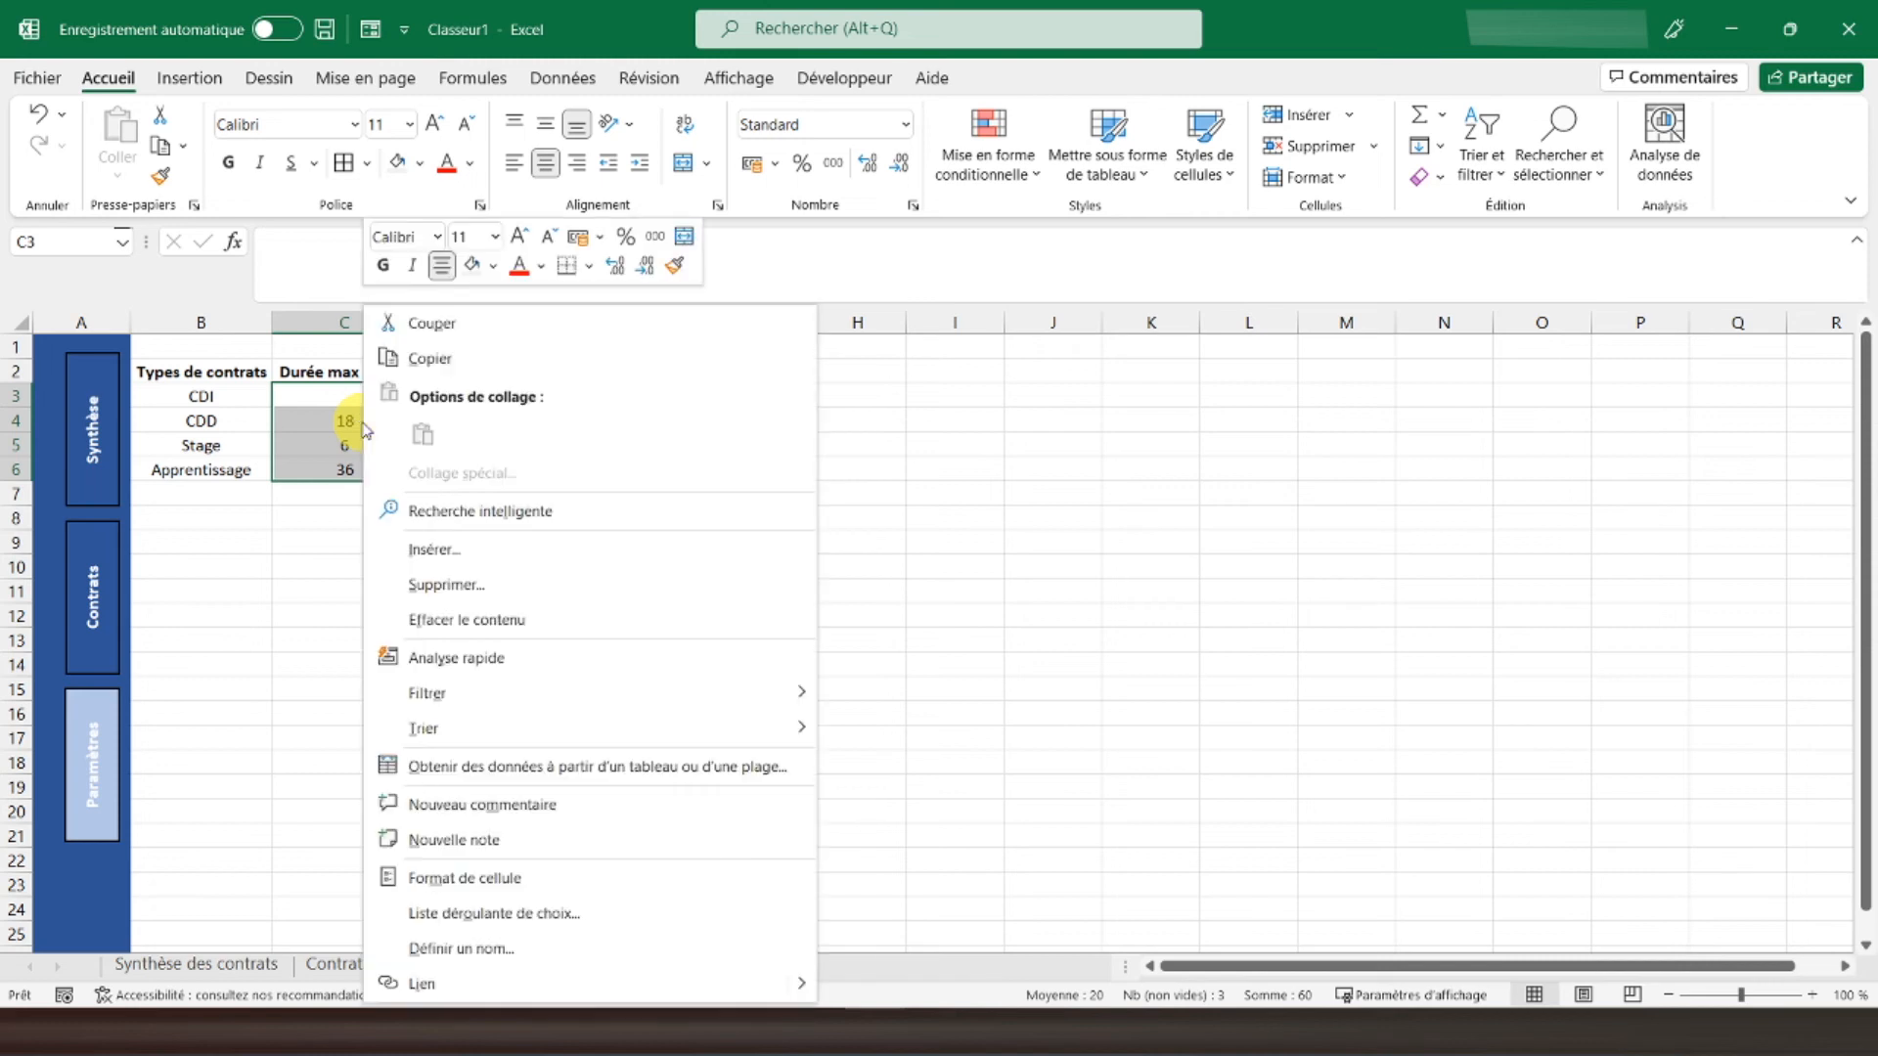
left_click(435, 877)
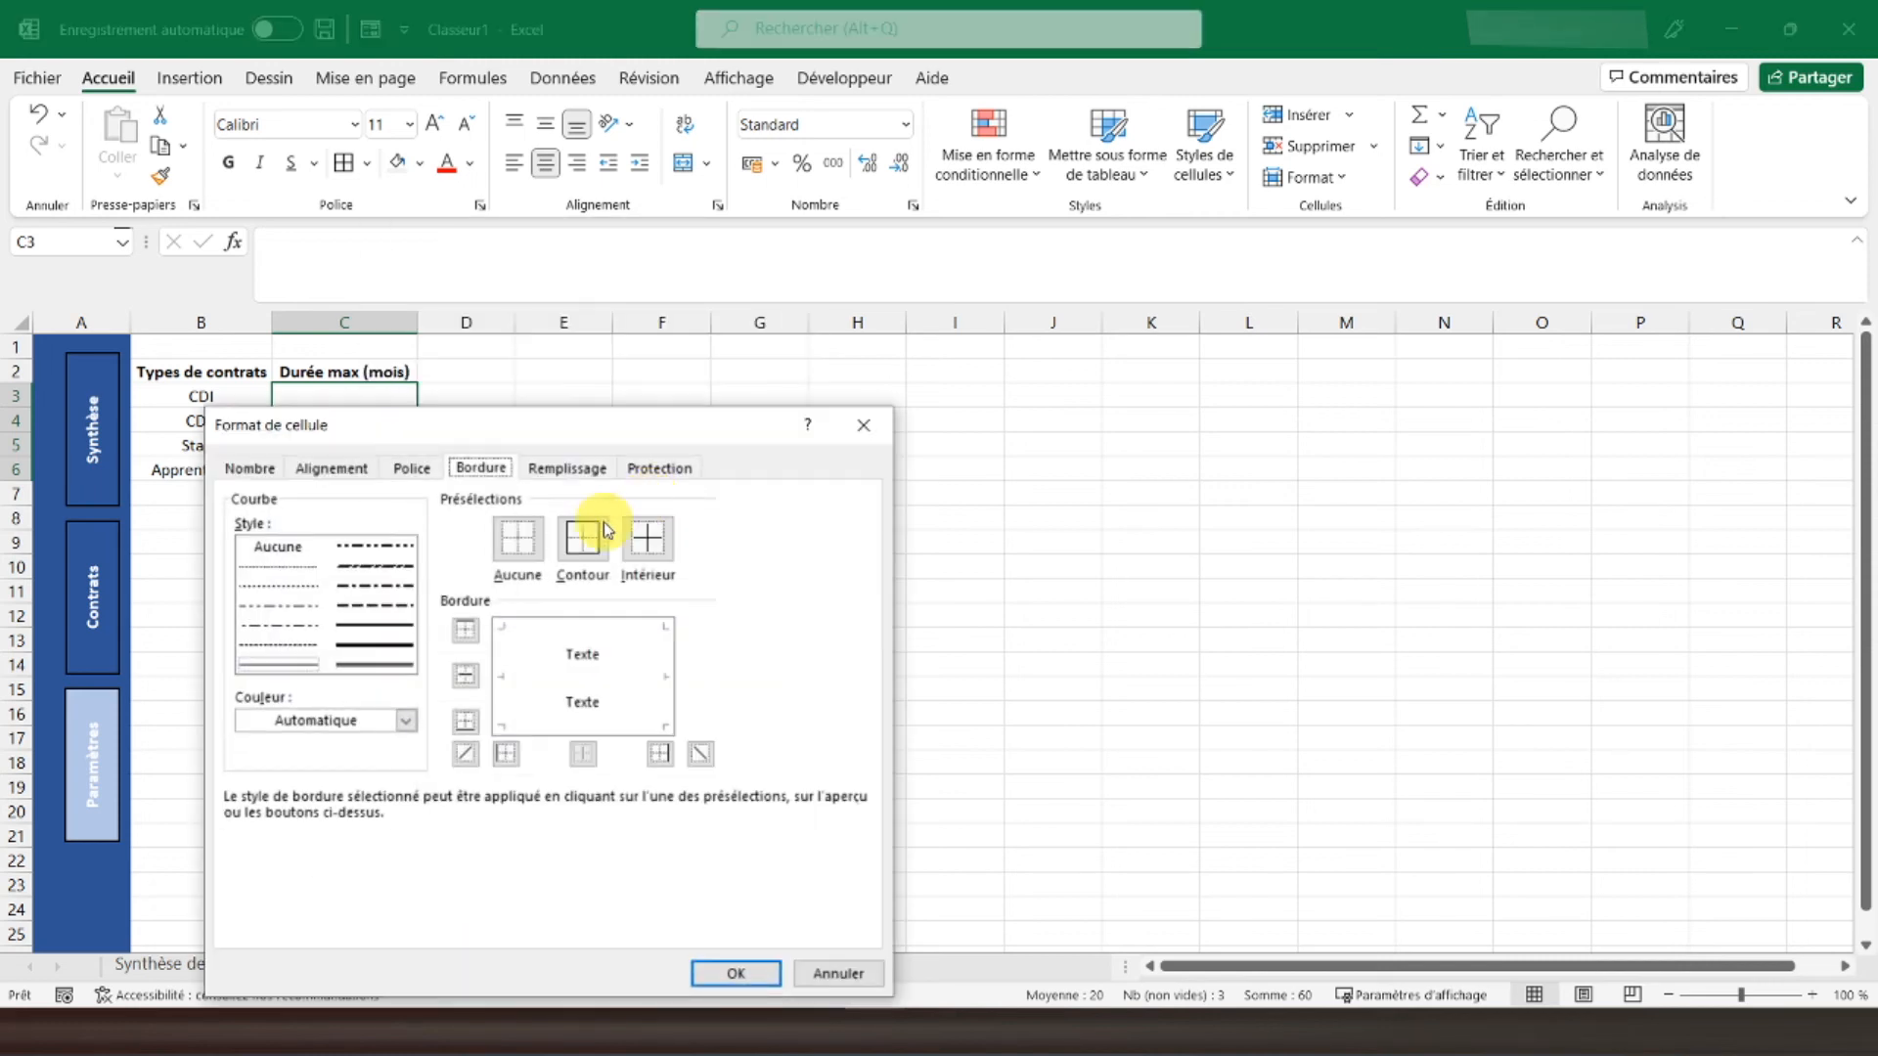
left_click(250, 468)
left_click(272, 695)
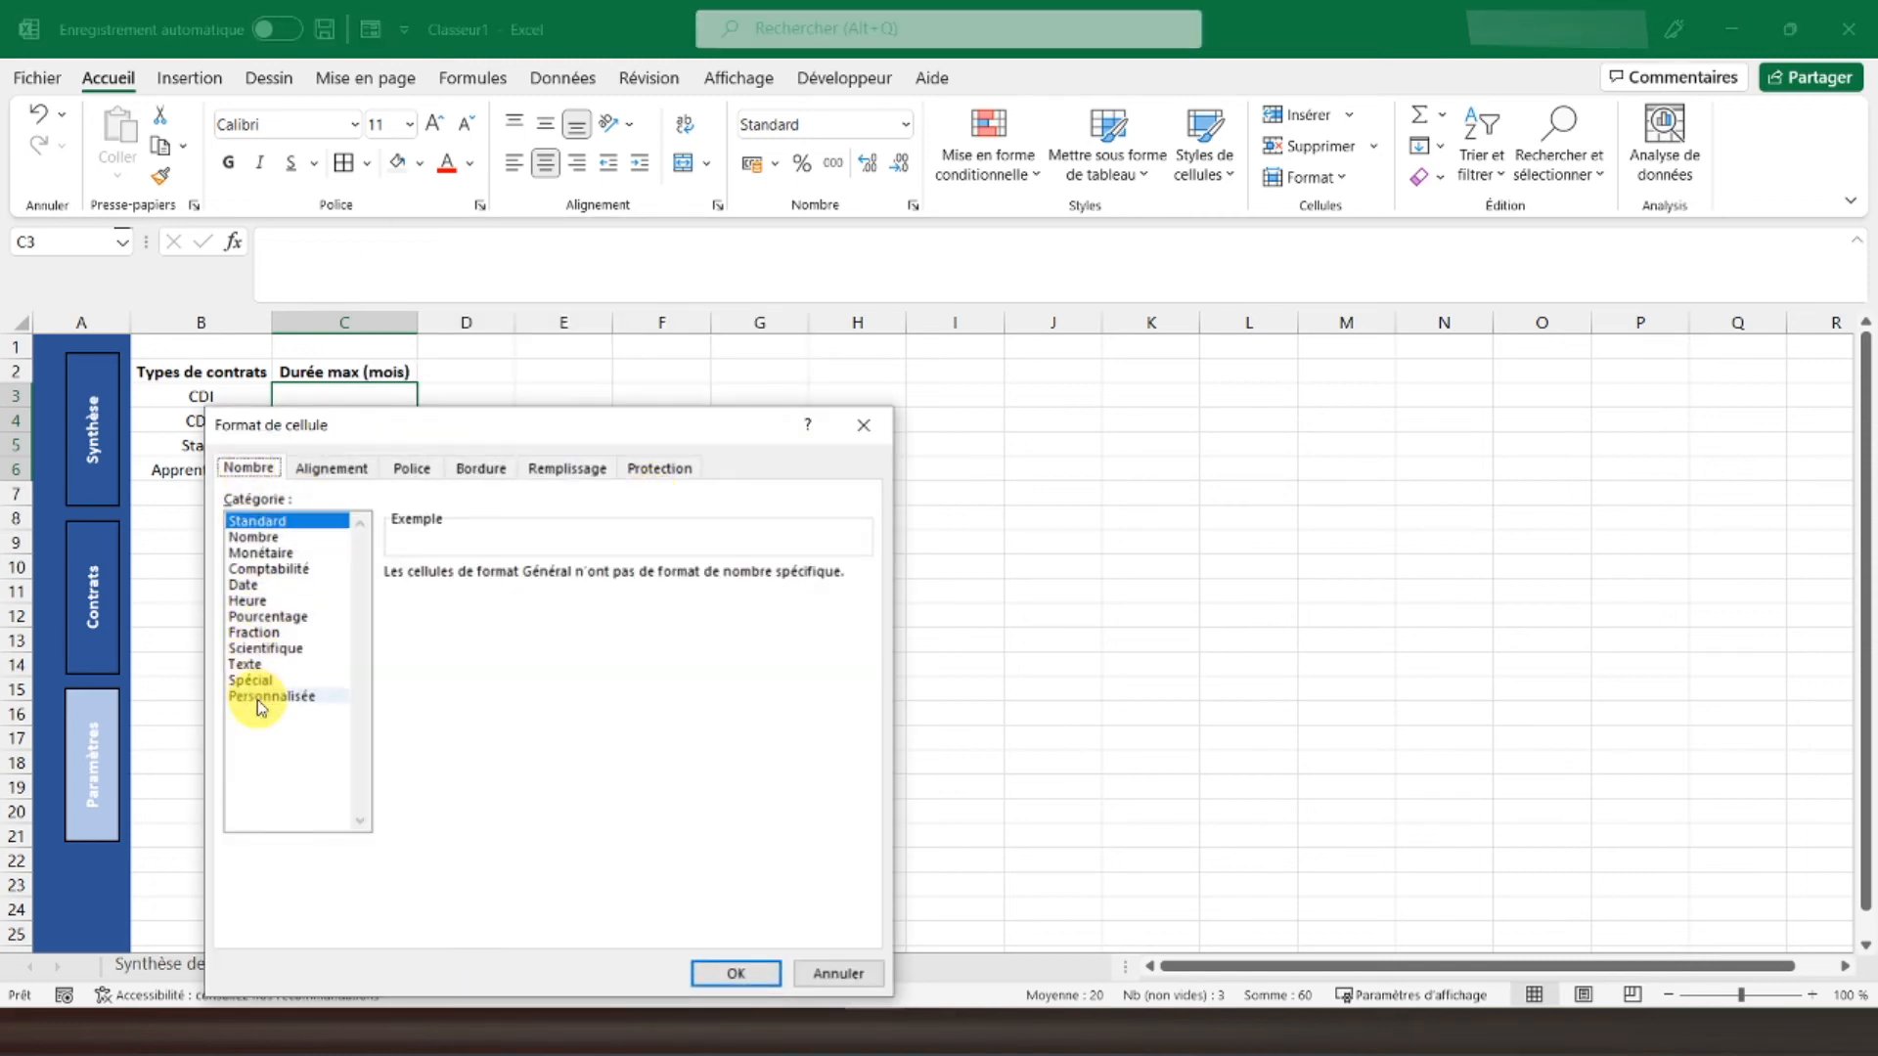
left_click(416, 649)
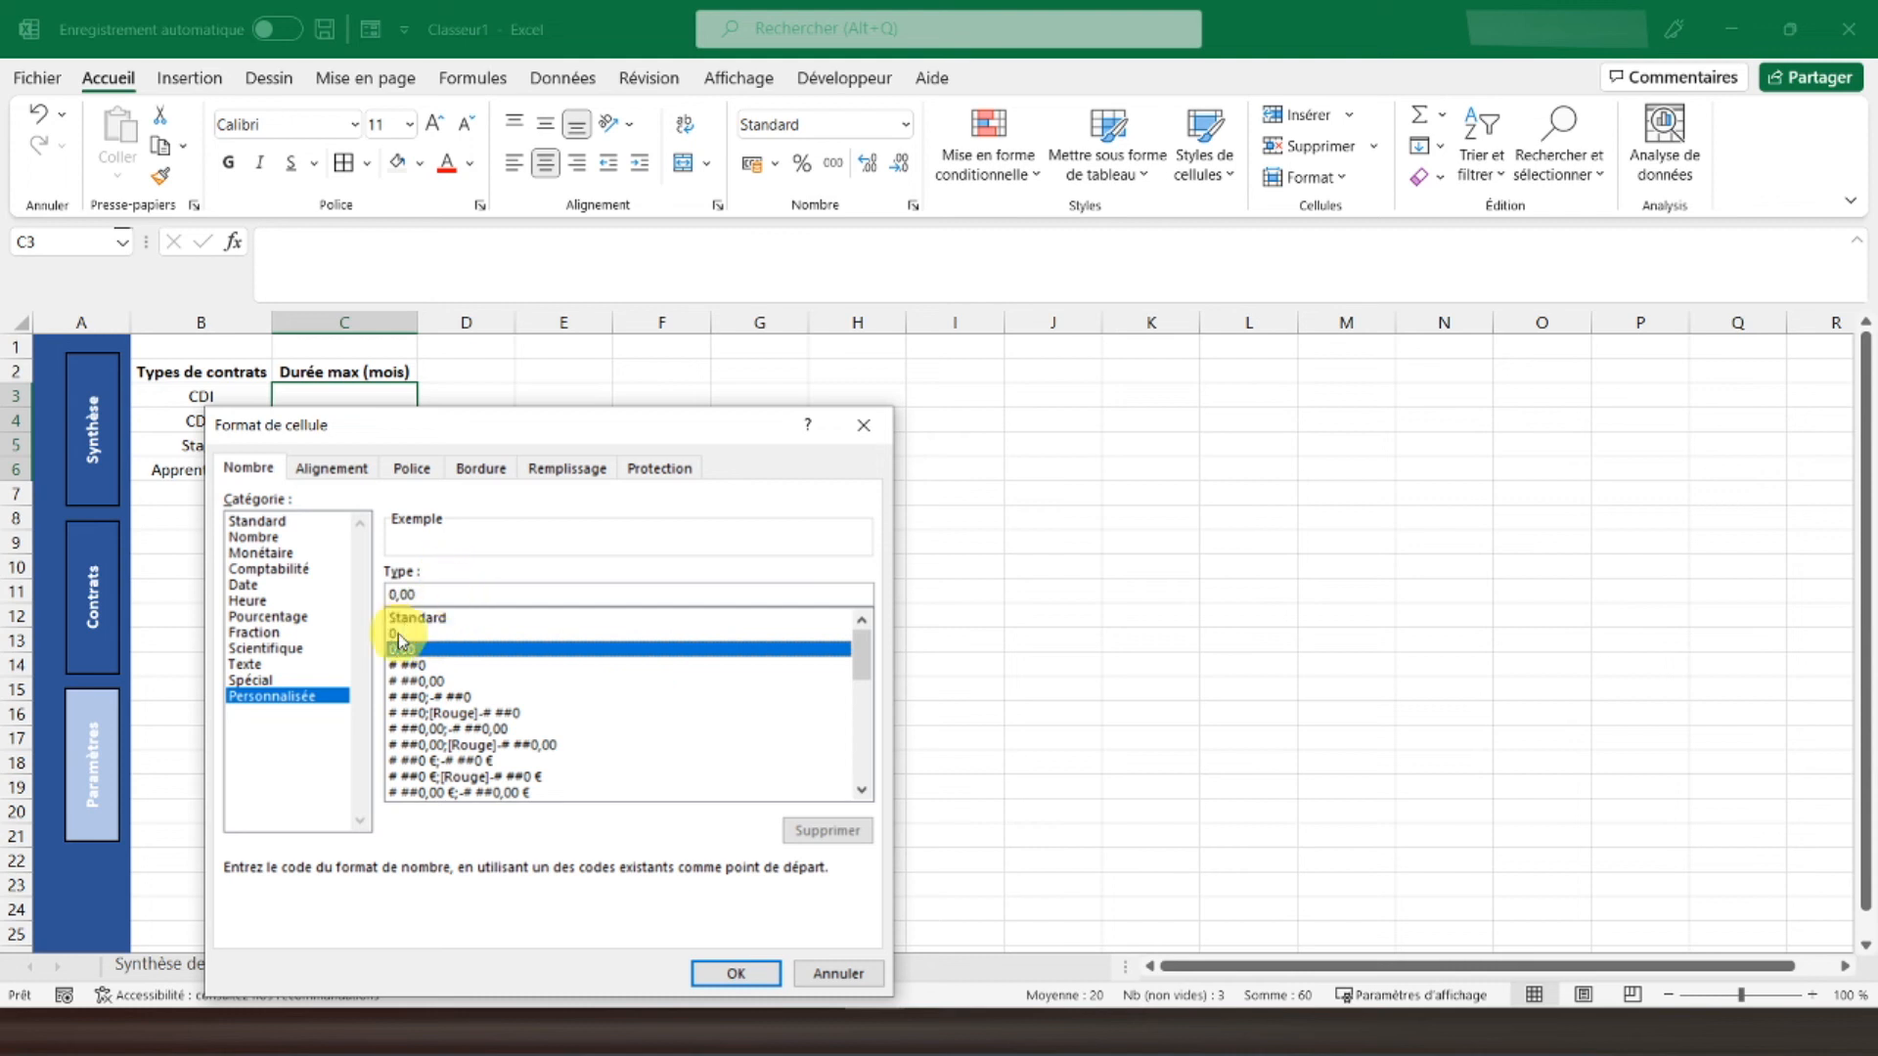
left_click(430, 633)
left_click(446, 597)
type("\"")
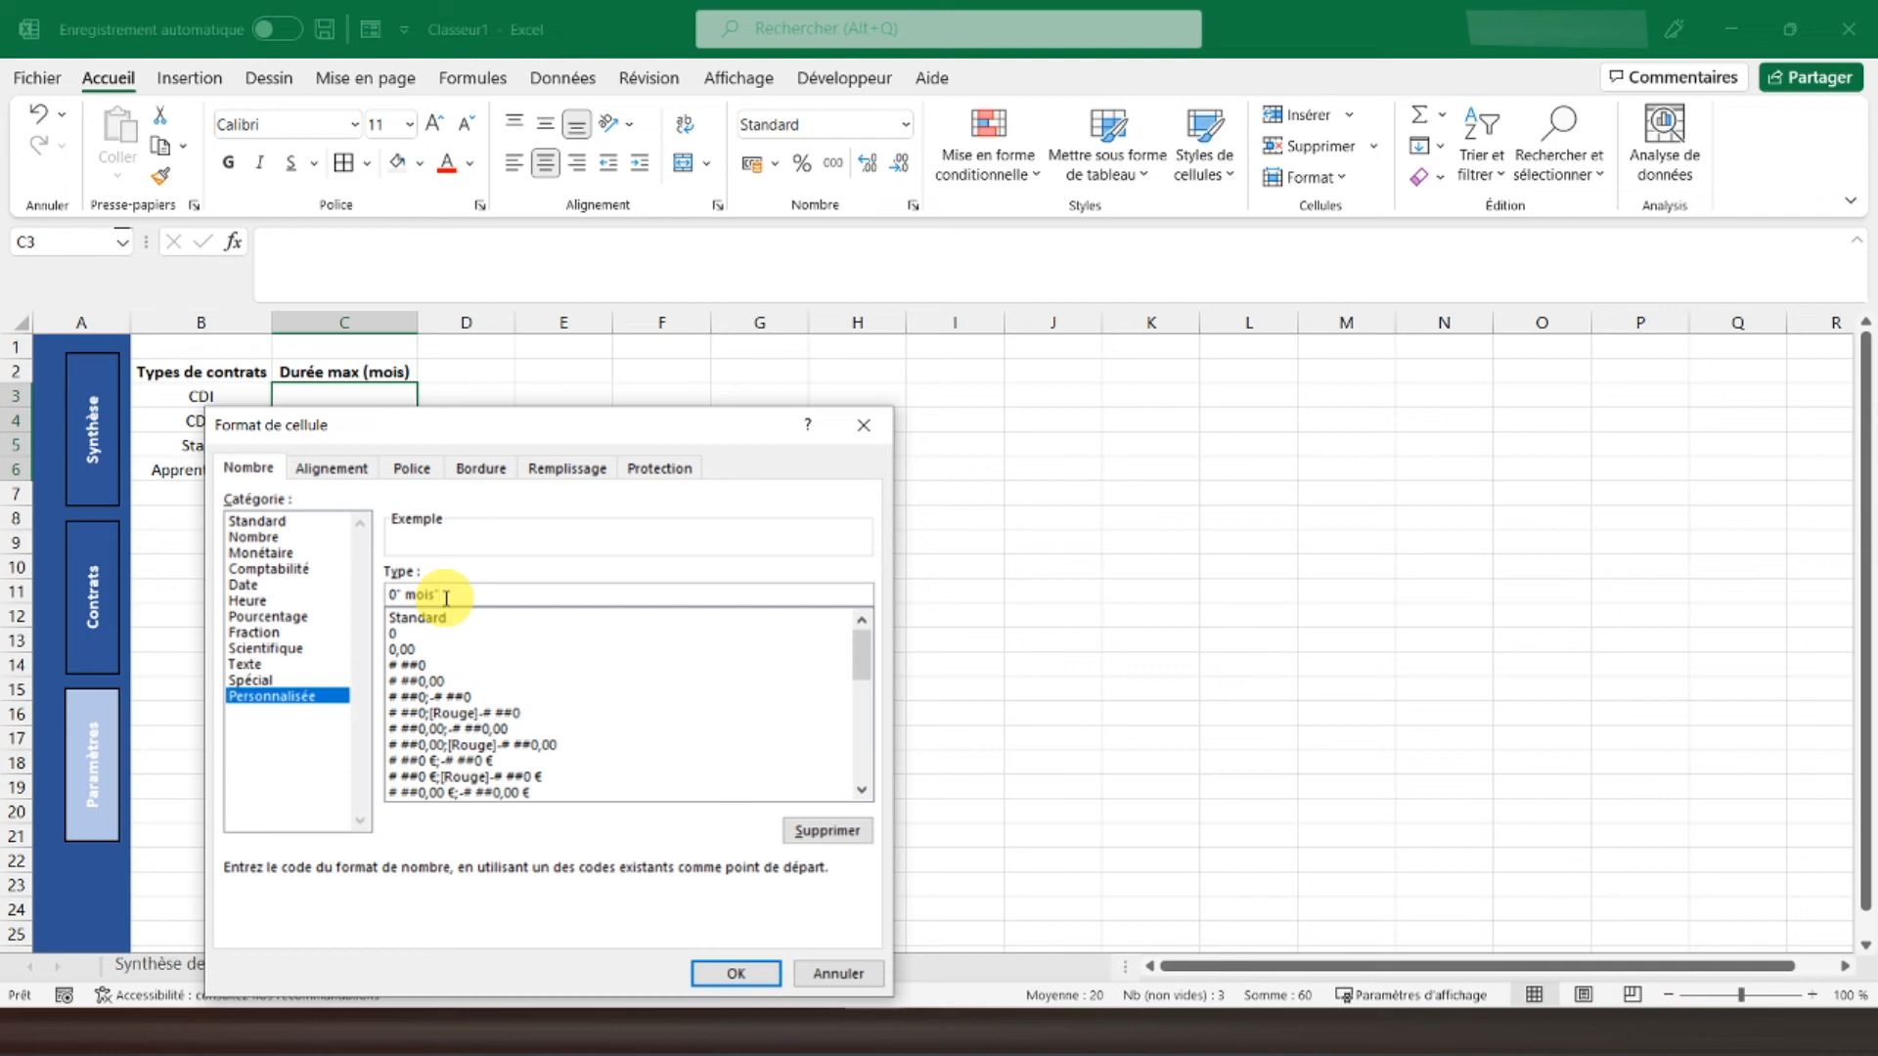
type("mois\"")
key("Return")
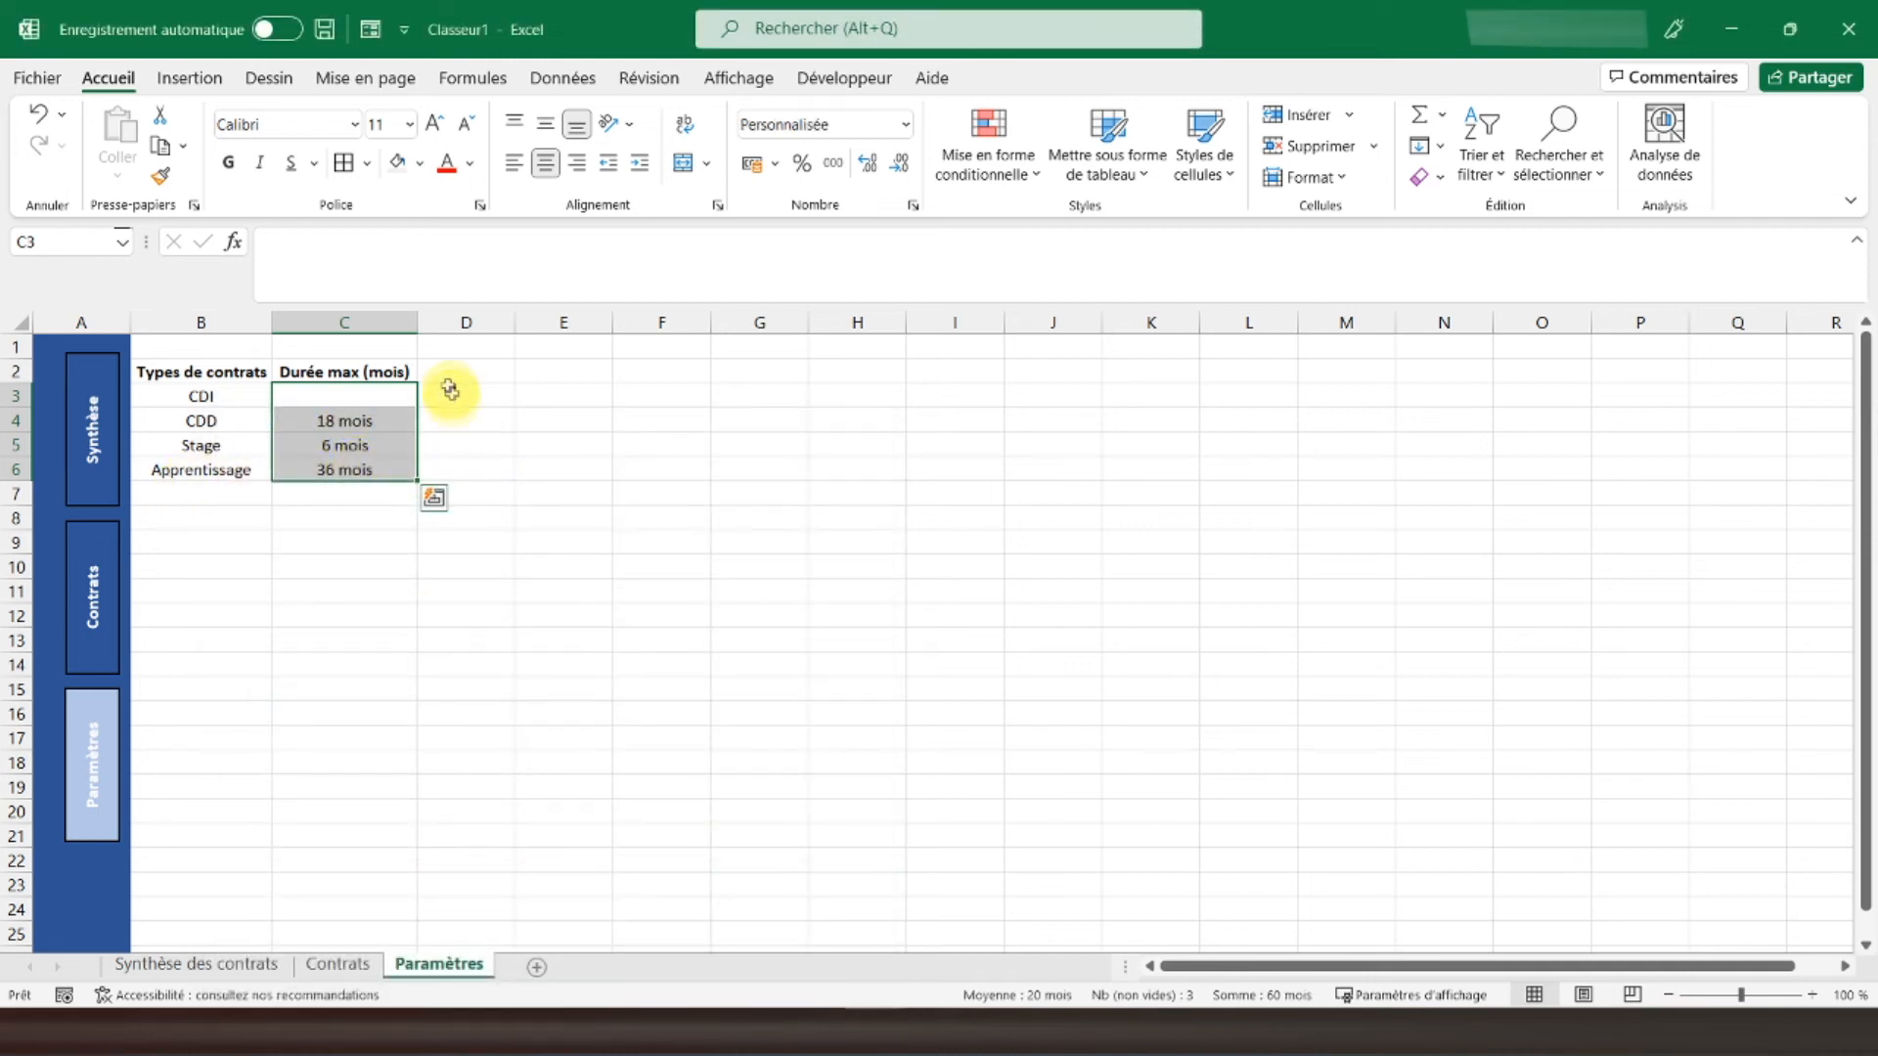
Step: Set the width of column D to 3 as a narrow spacer column
left_click(461, 323)
right_click(463, 324)
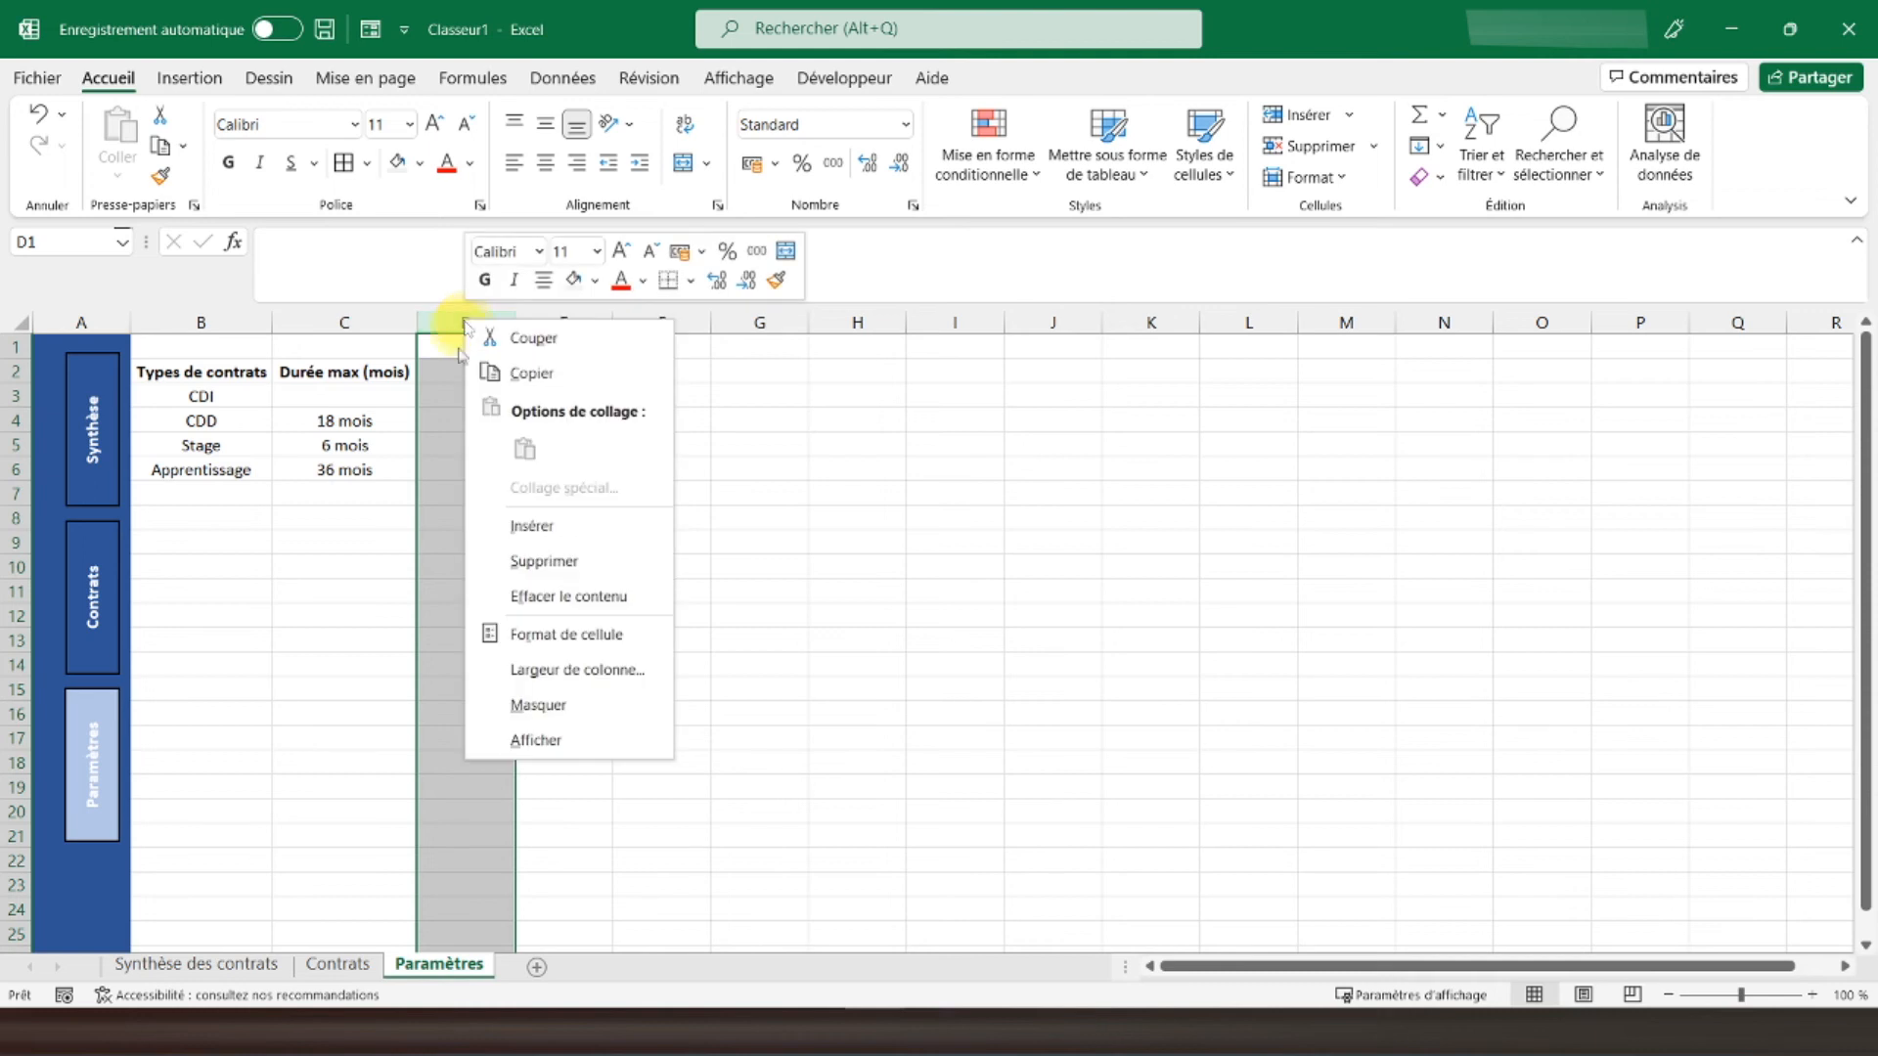
left_click(565, 671)
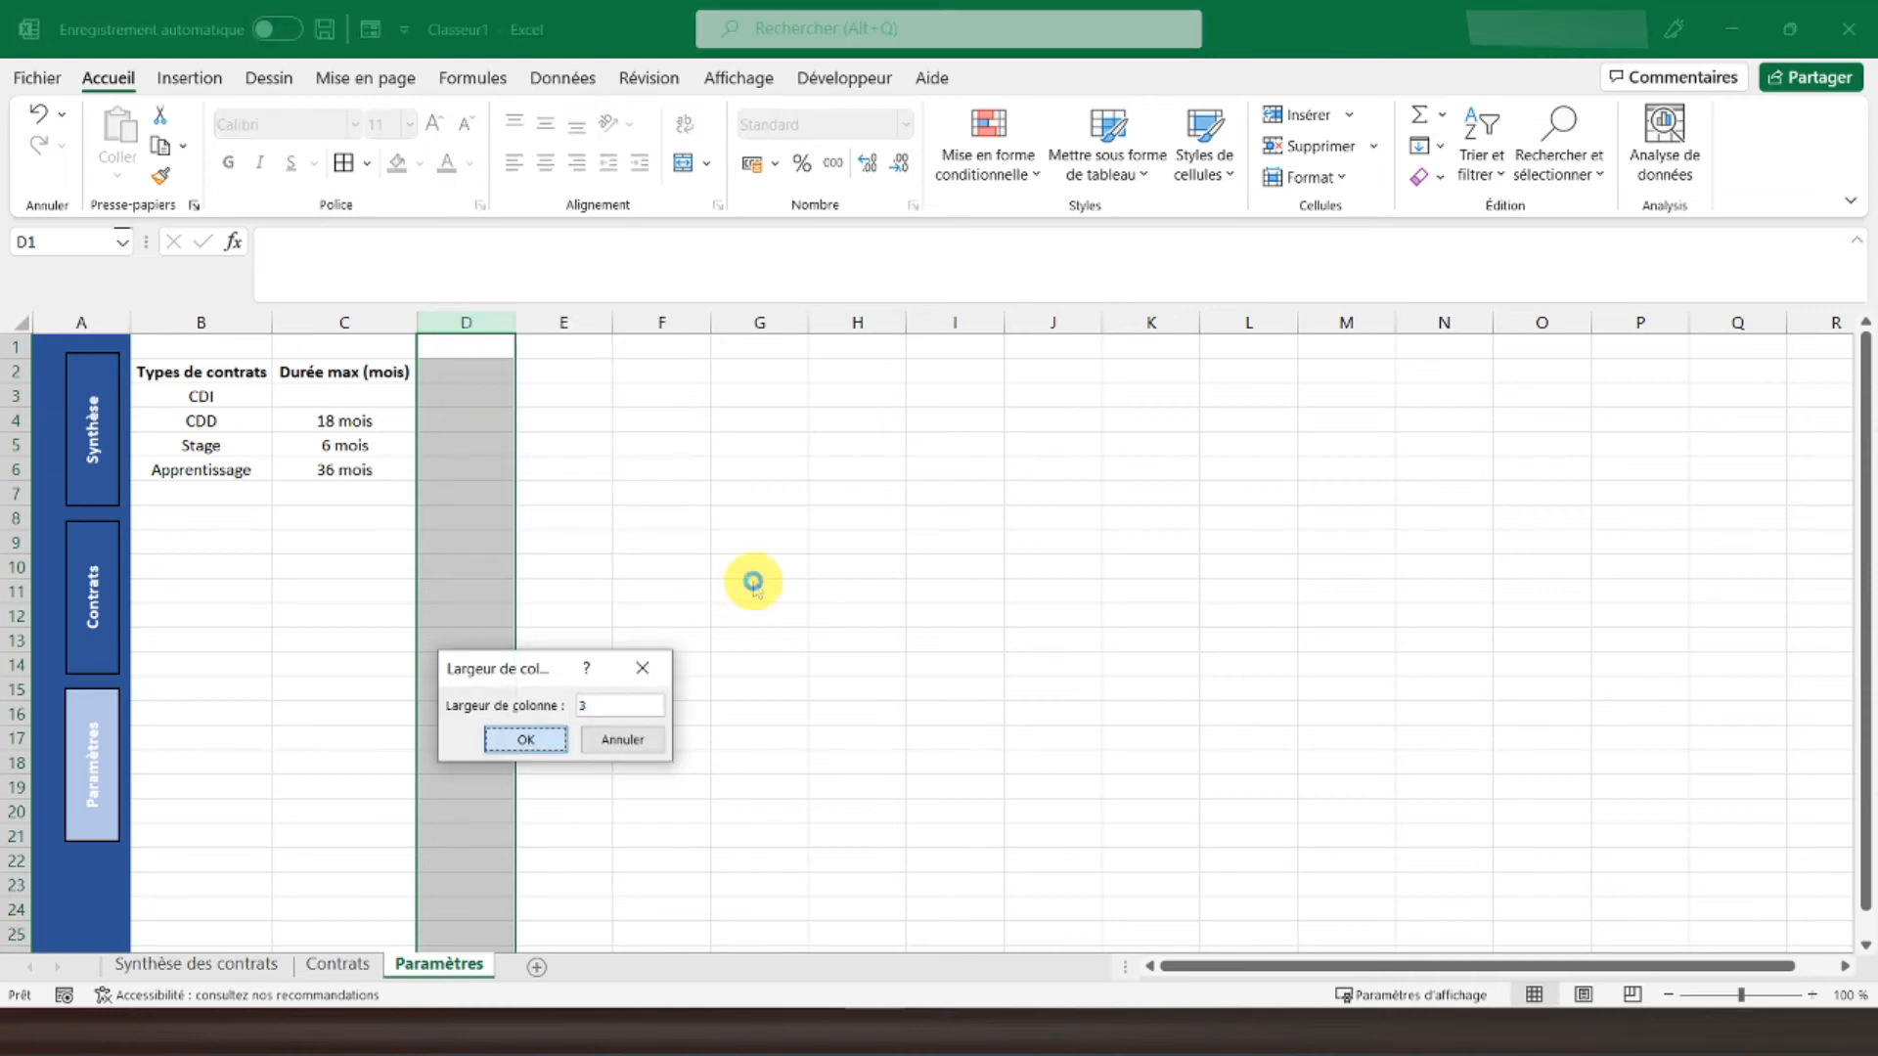
key("Return")
Step: Add a bold "Statuts" heading in E2 and centre column E
left_click(502, 366)
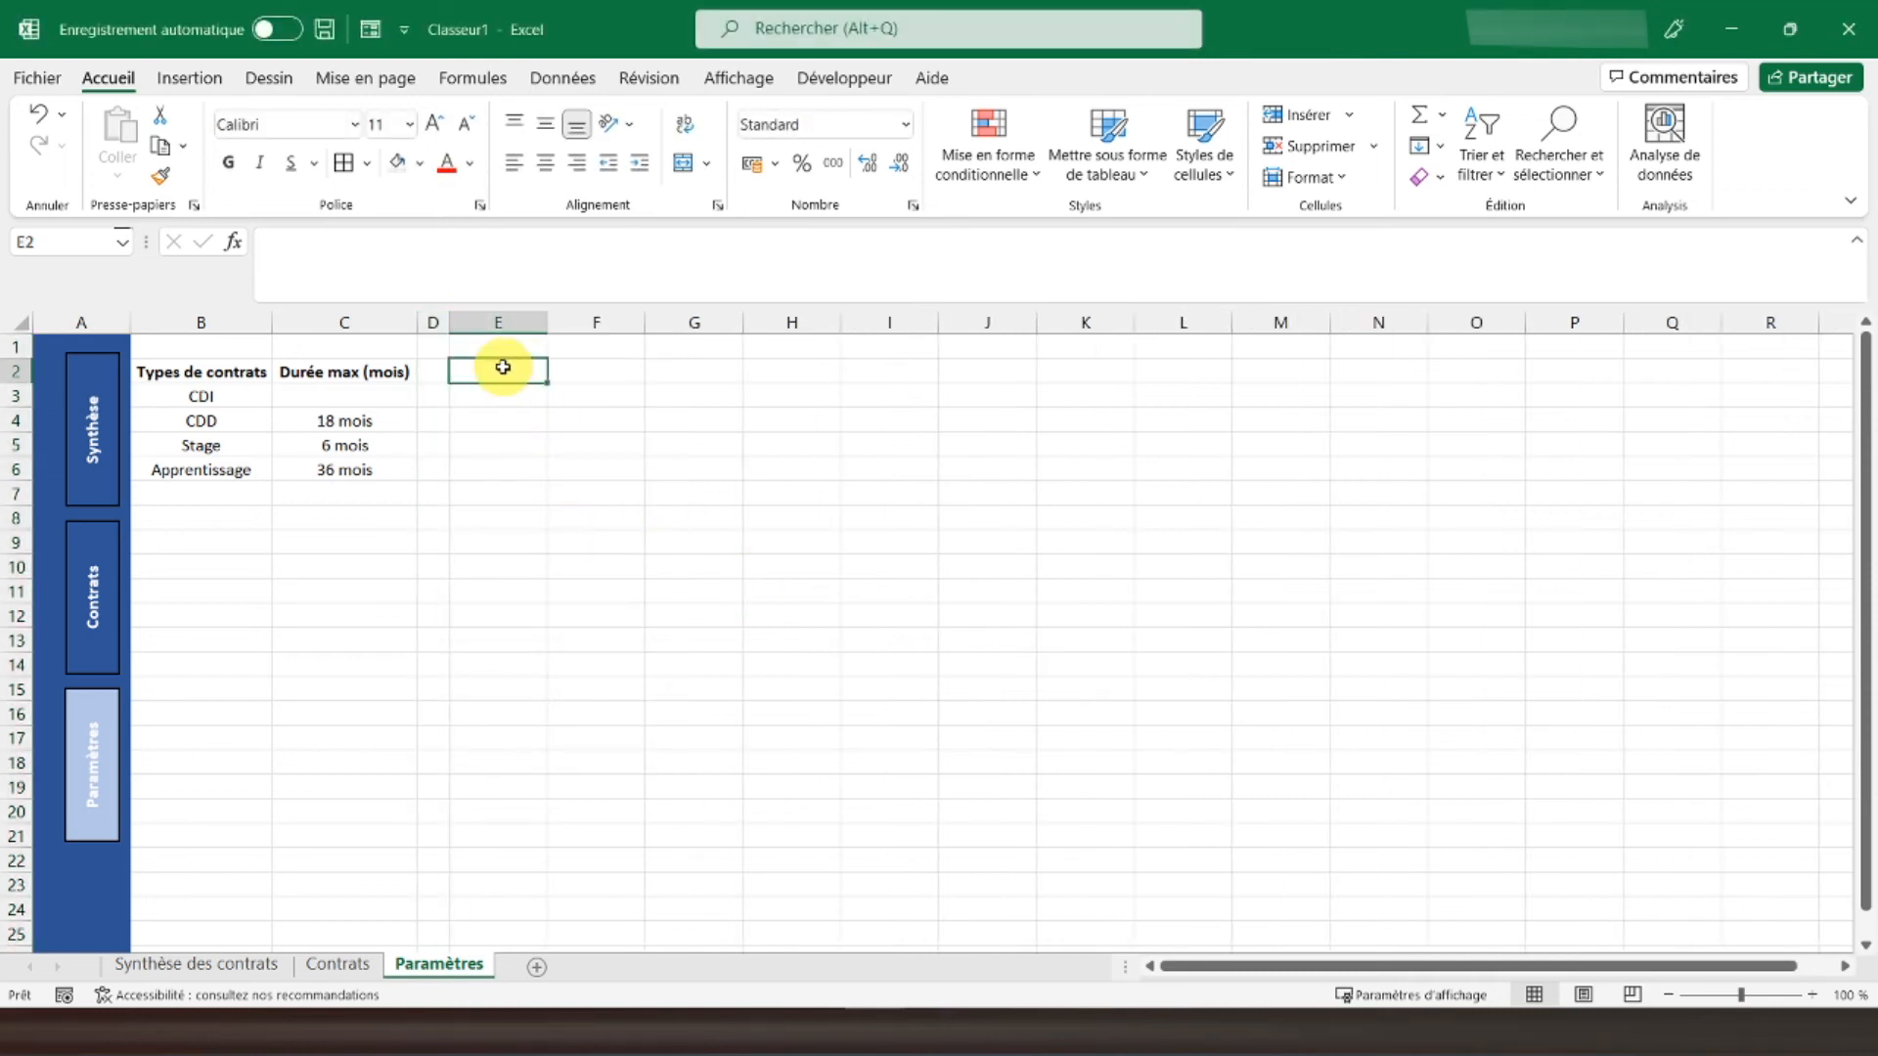
type("T")
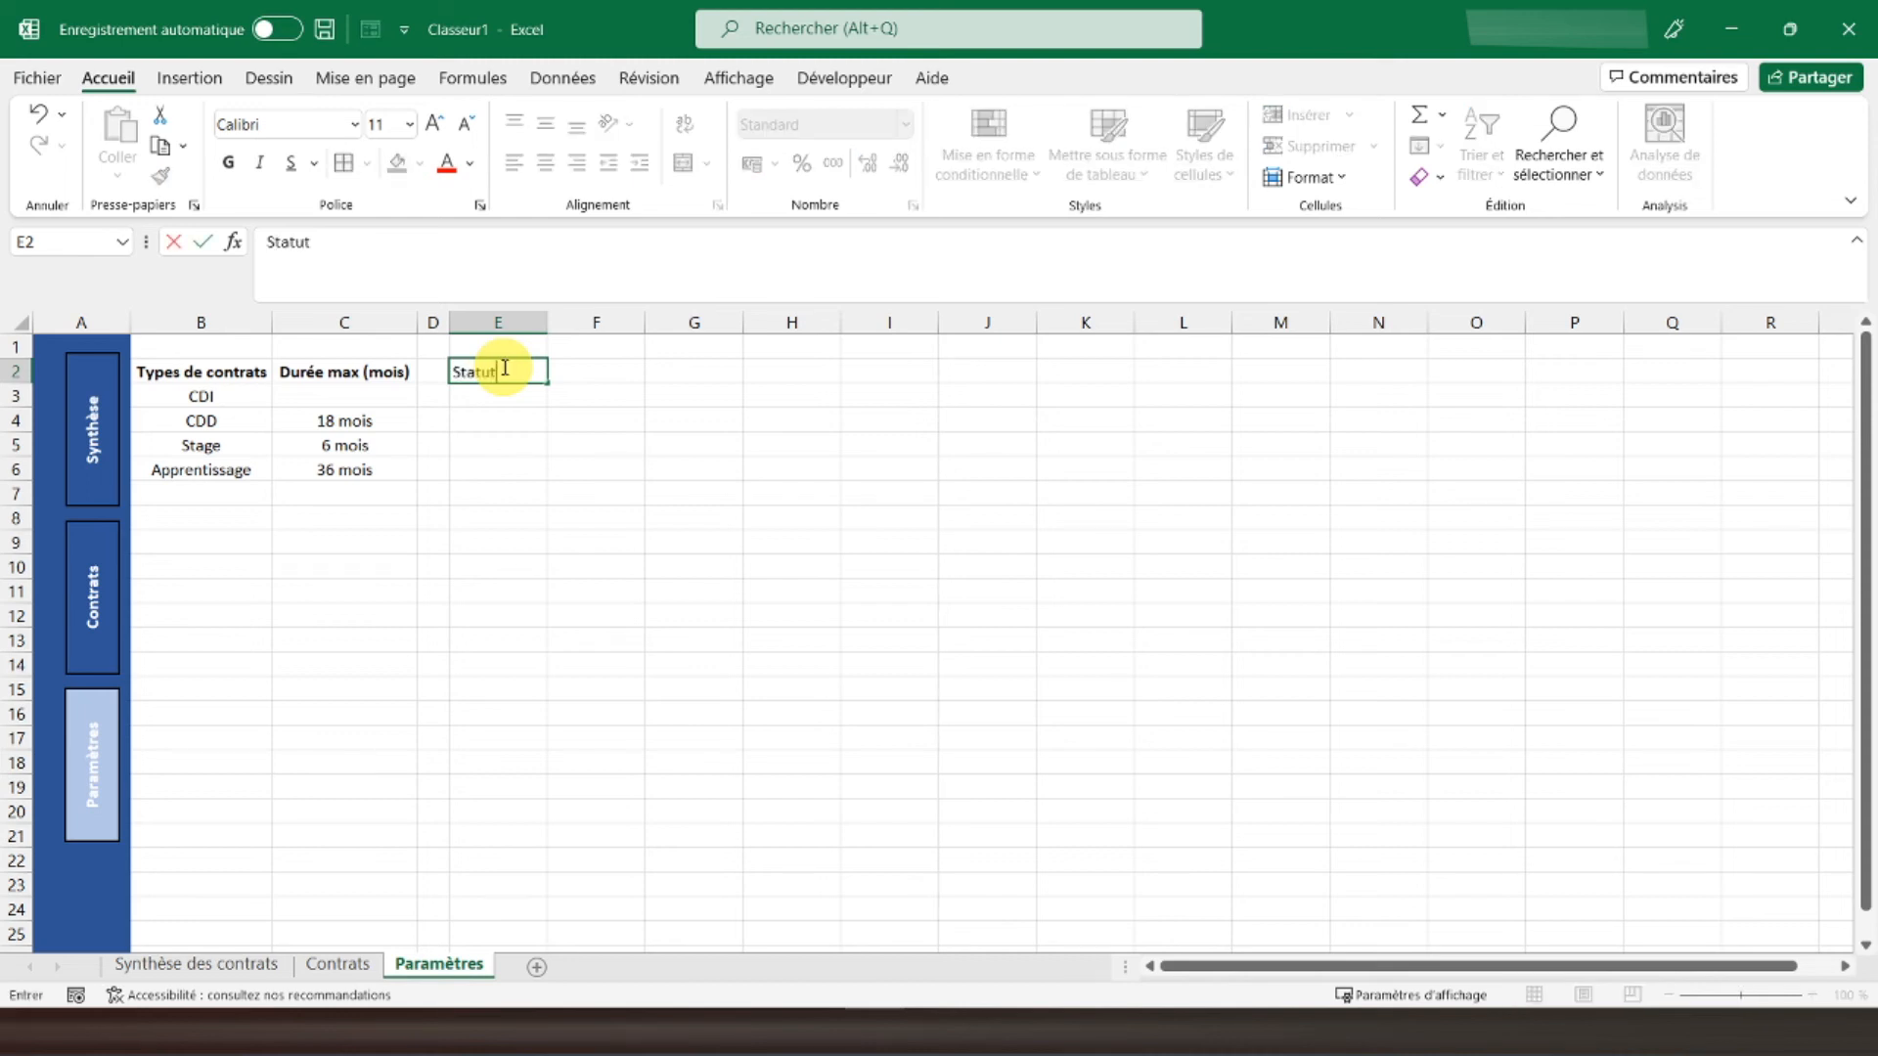
key("Return")
left_click(502, 371)
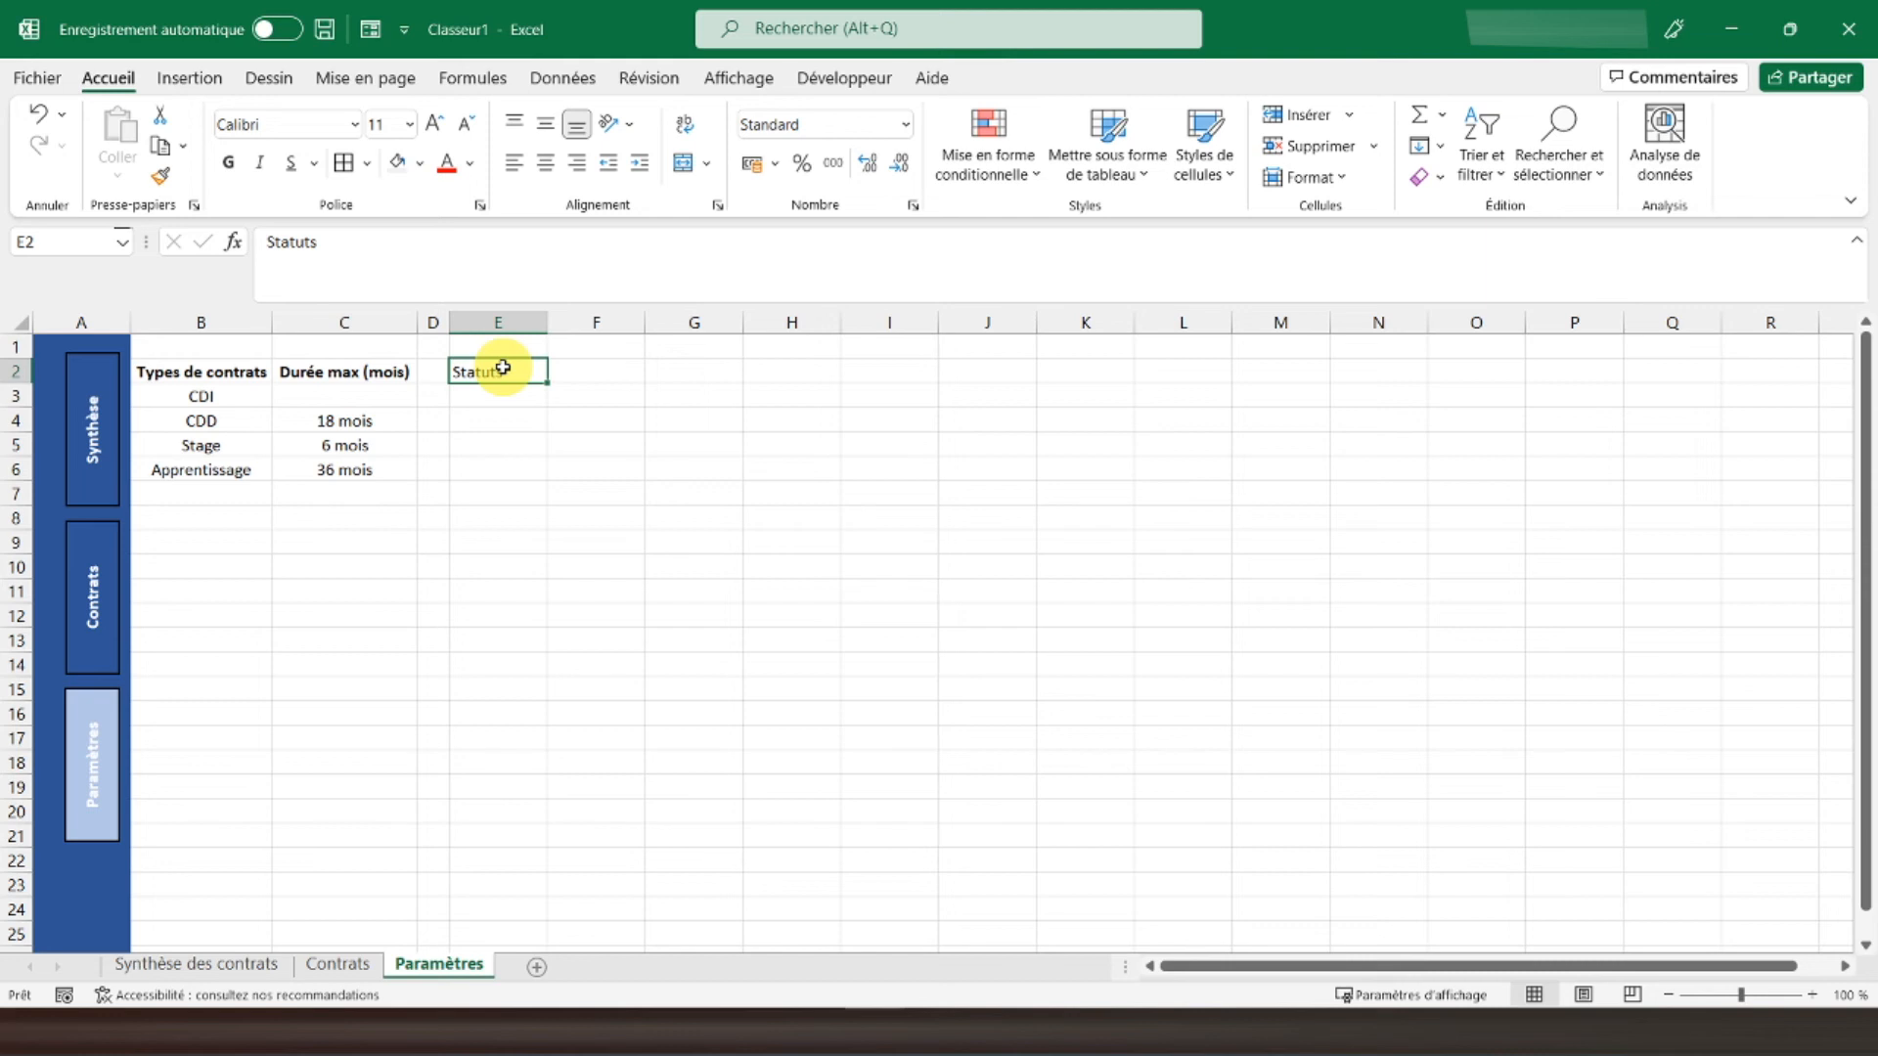
left_click(497, 321)
left_click(546, 172)
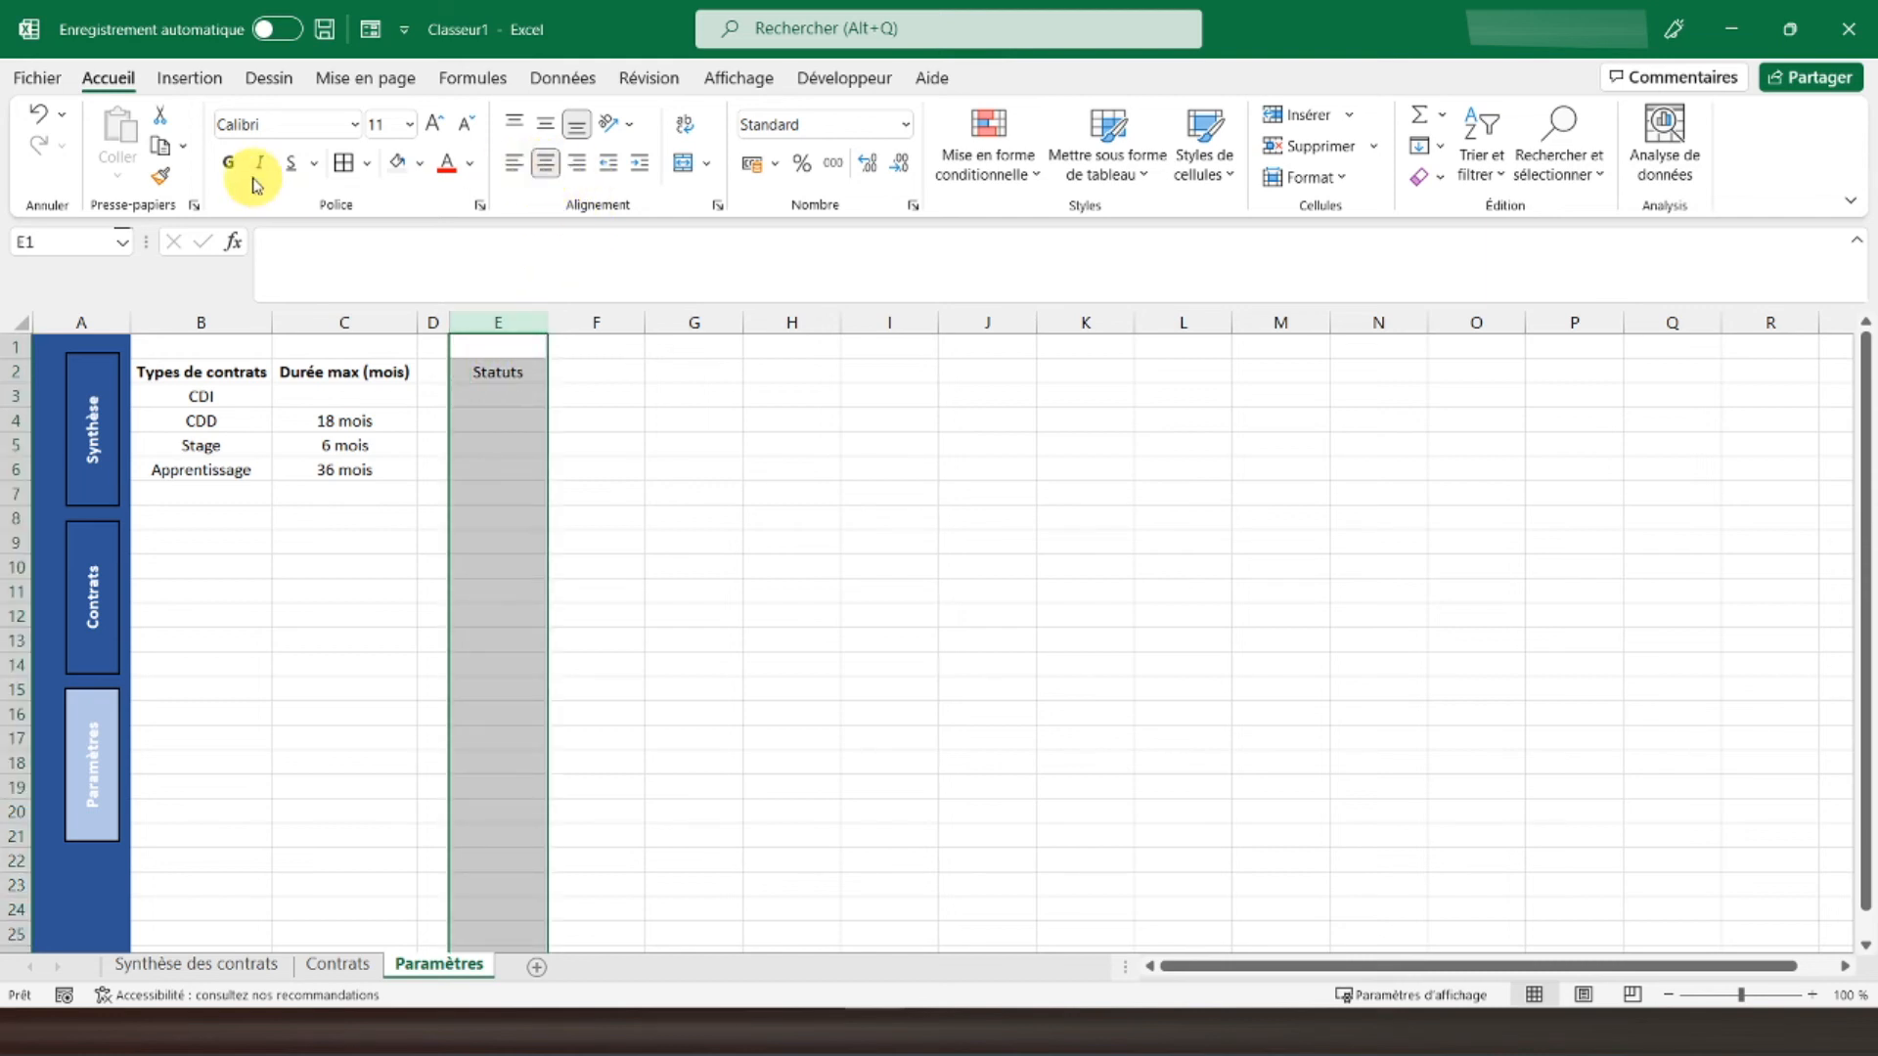
left_click(487, 372)
left_click(228, 163)
Step: Enter the statuses Cadre, Agent de maîtrise, Employé, Apprenti and Stagieire in E3:E7
left_click(461, 391)
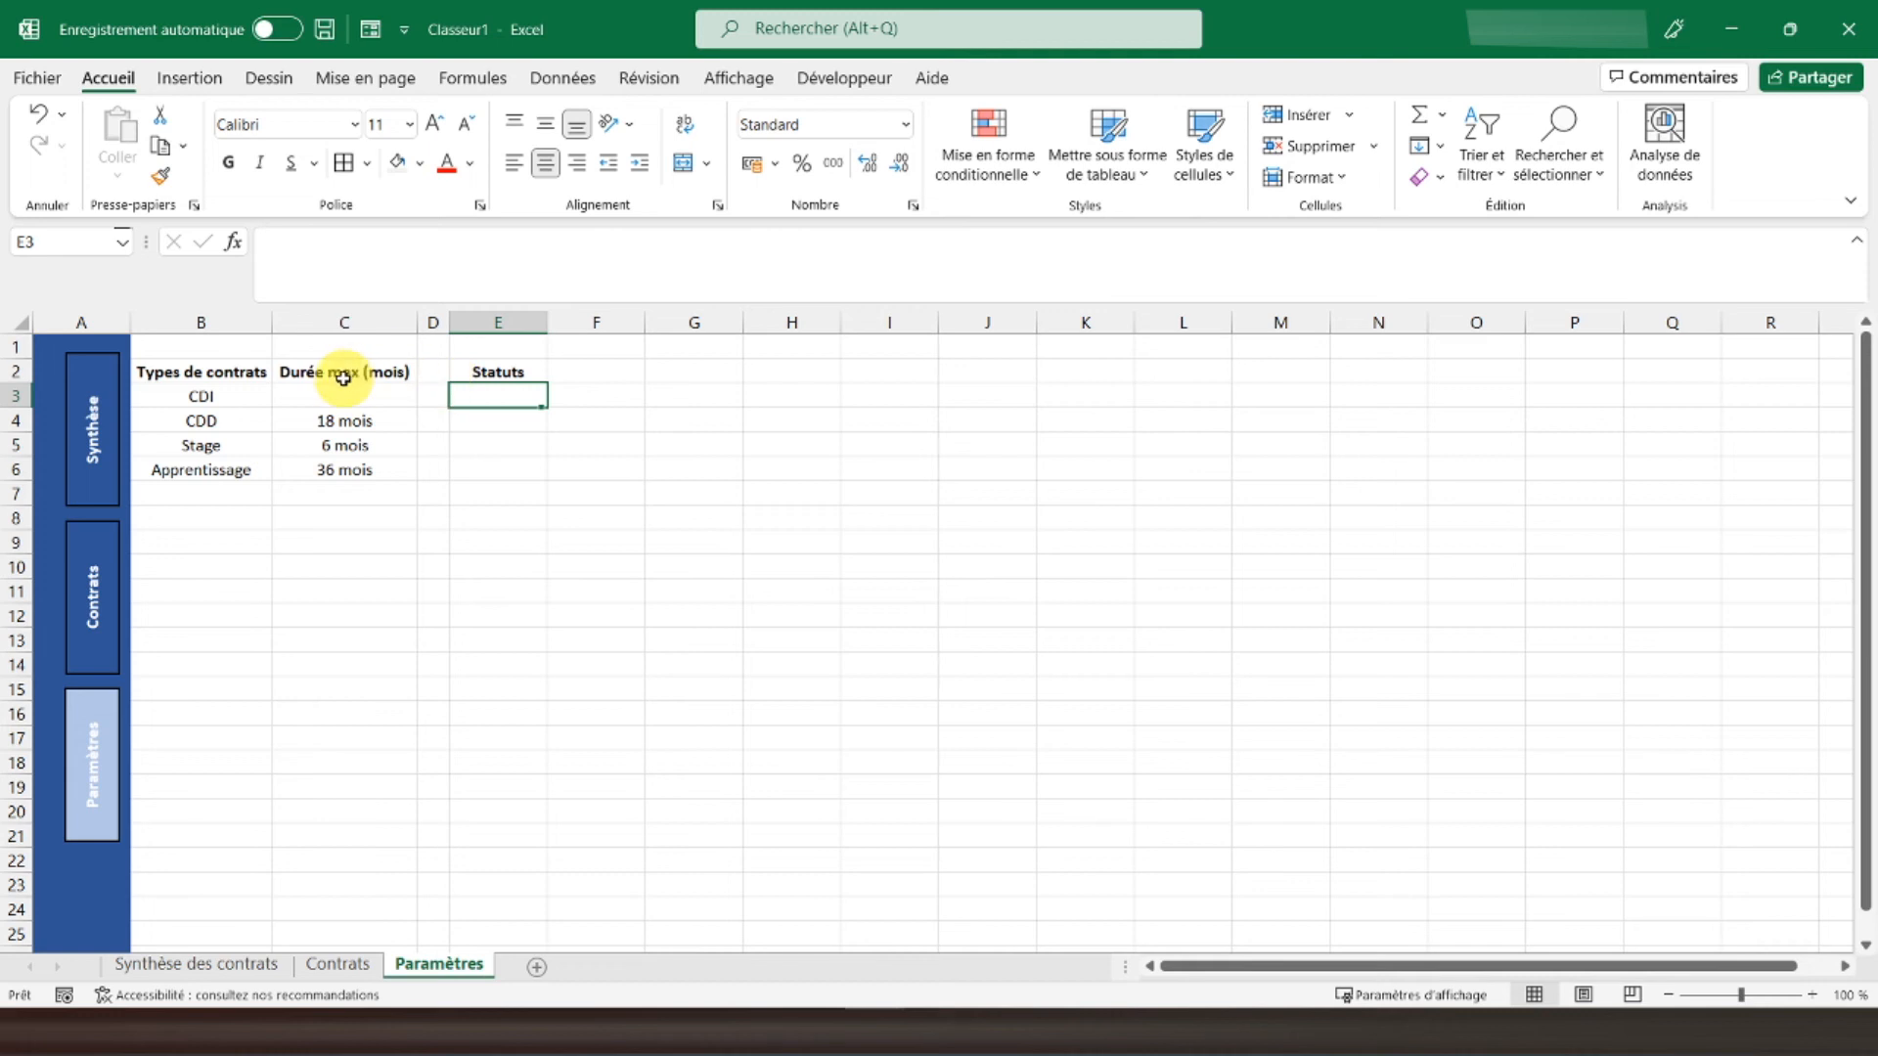
type("Cadre")
key("Return")
type("Agent de maîtrise")
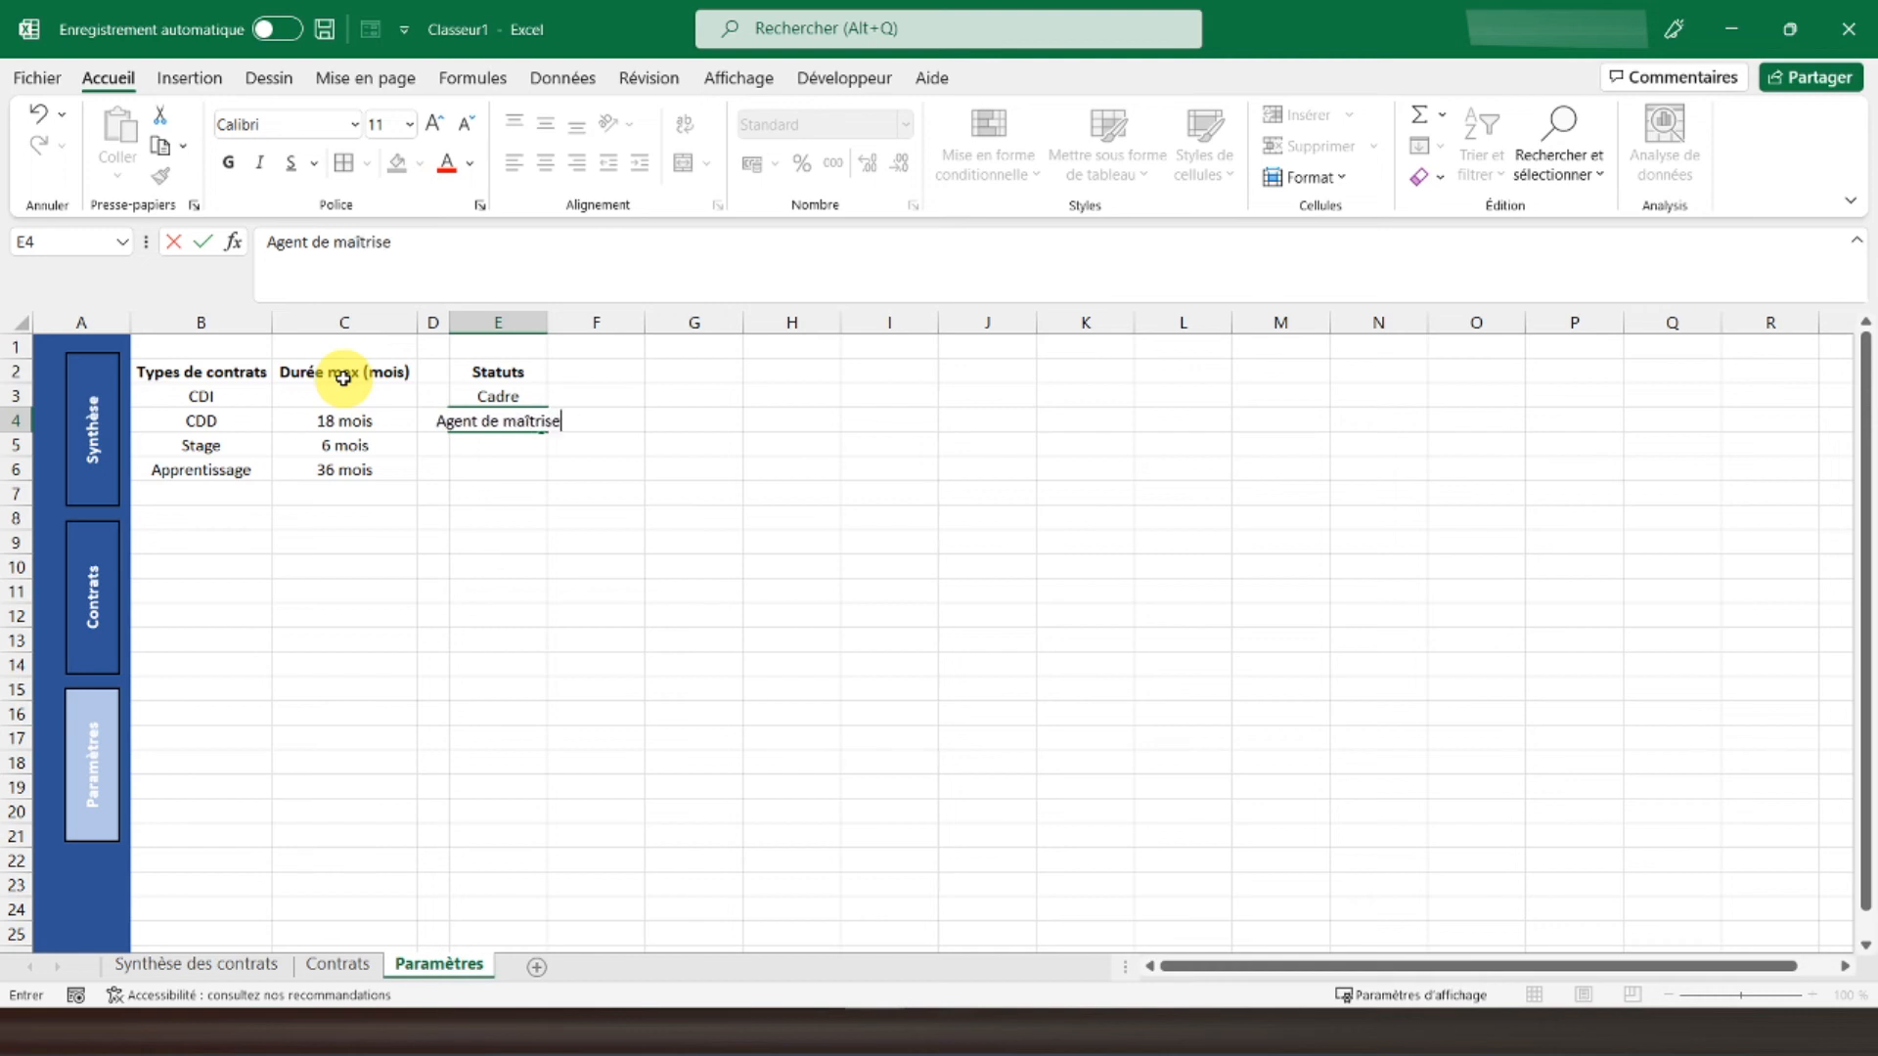
key("Return")
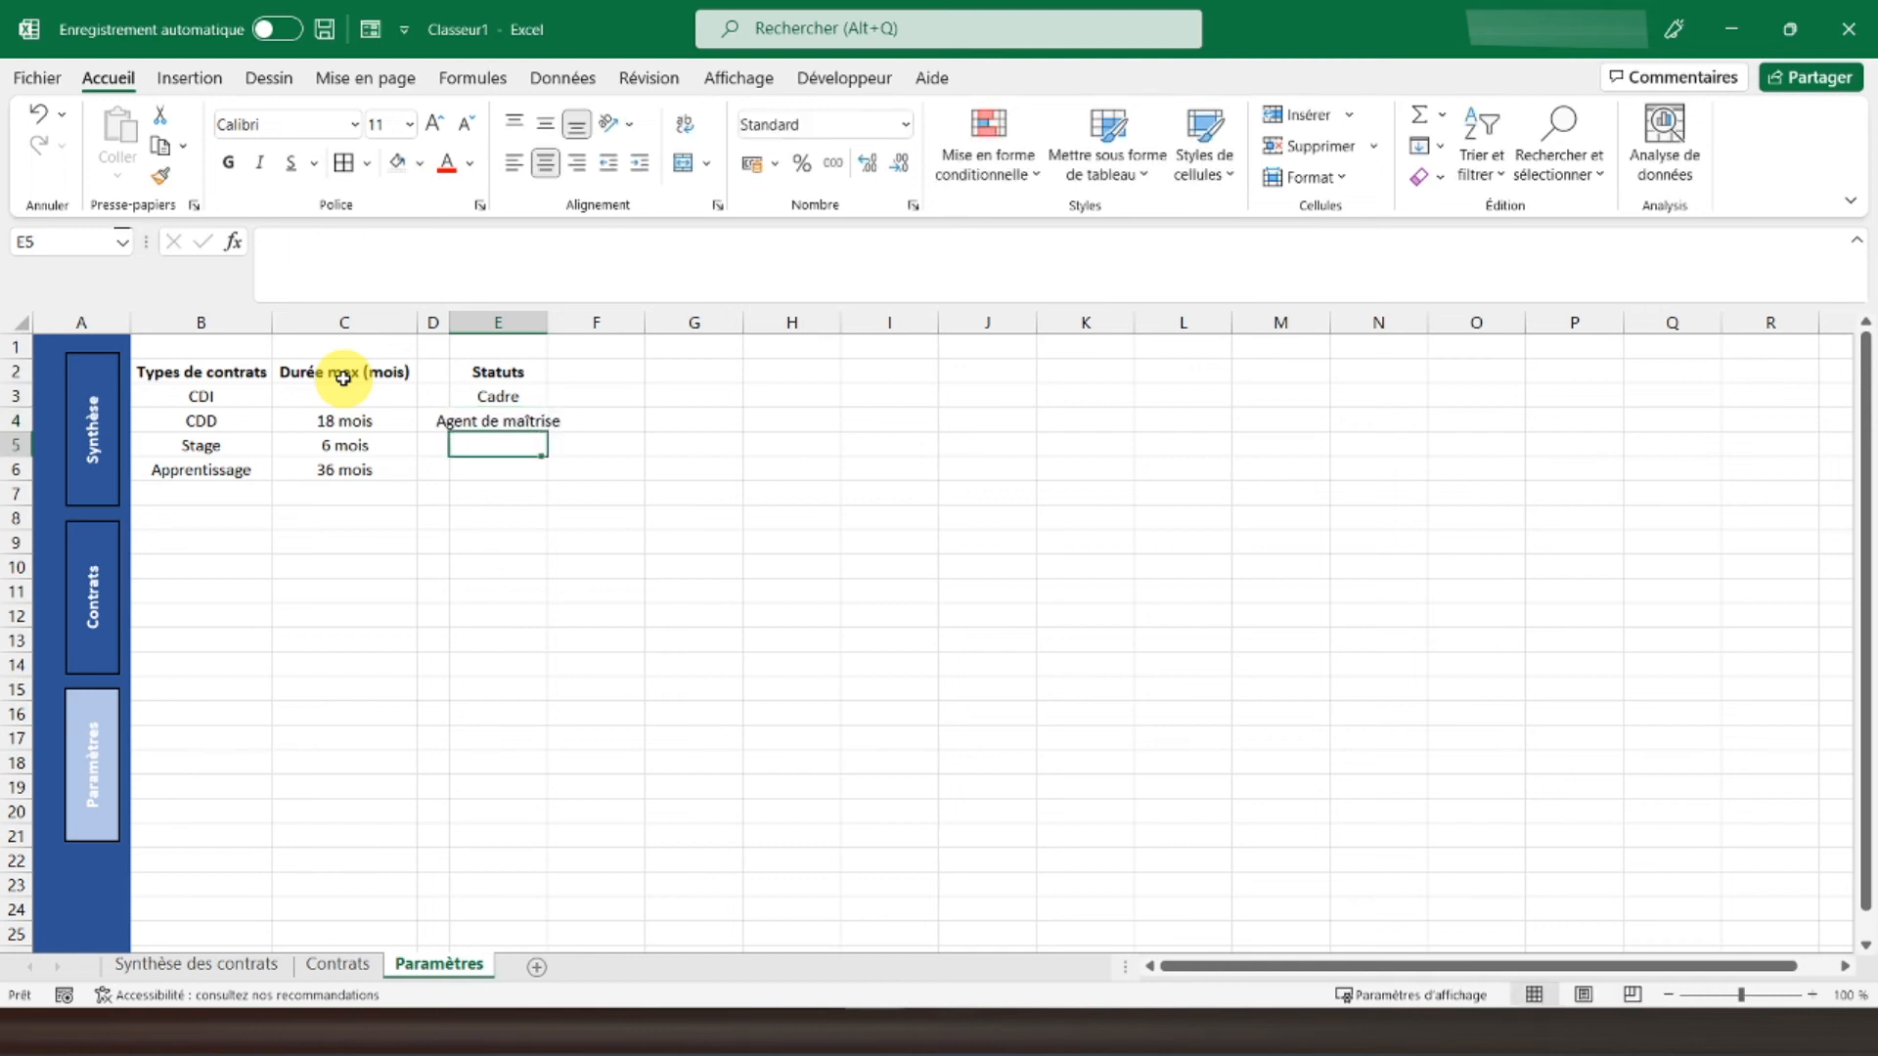
type("Employé")
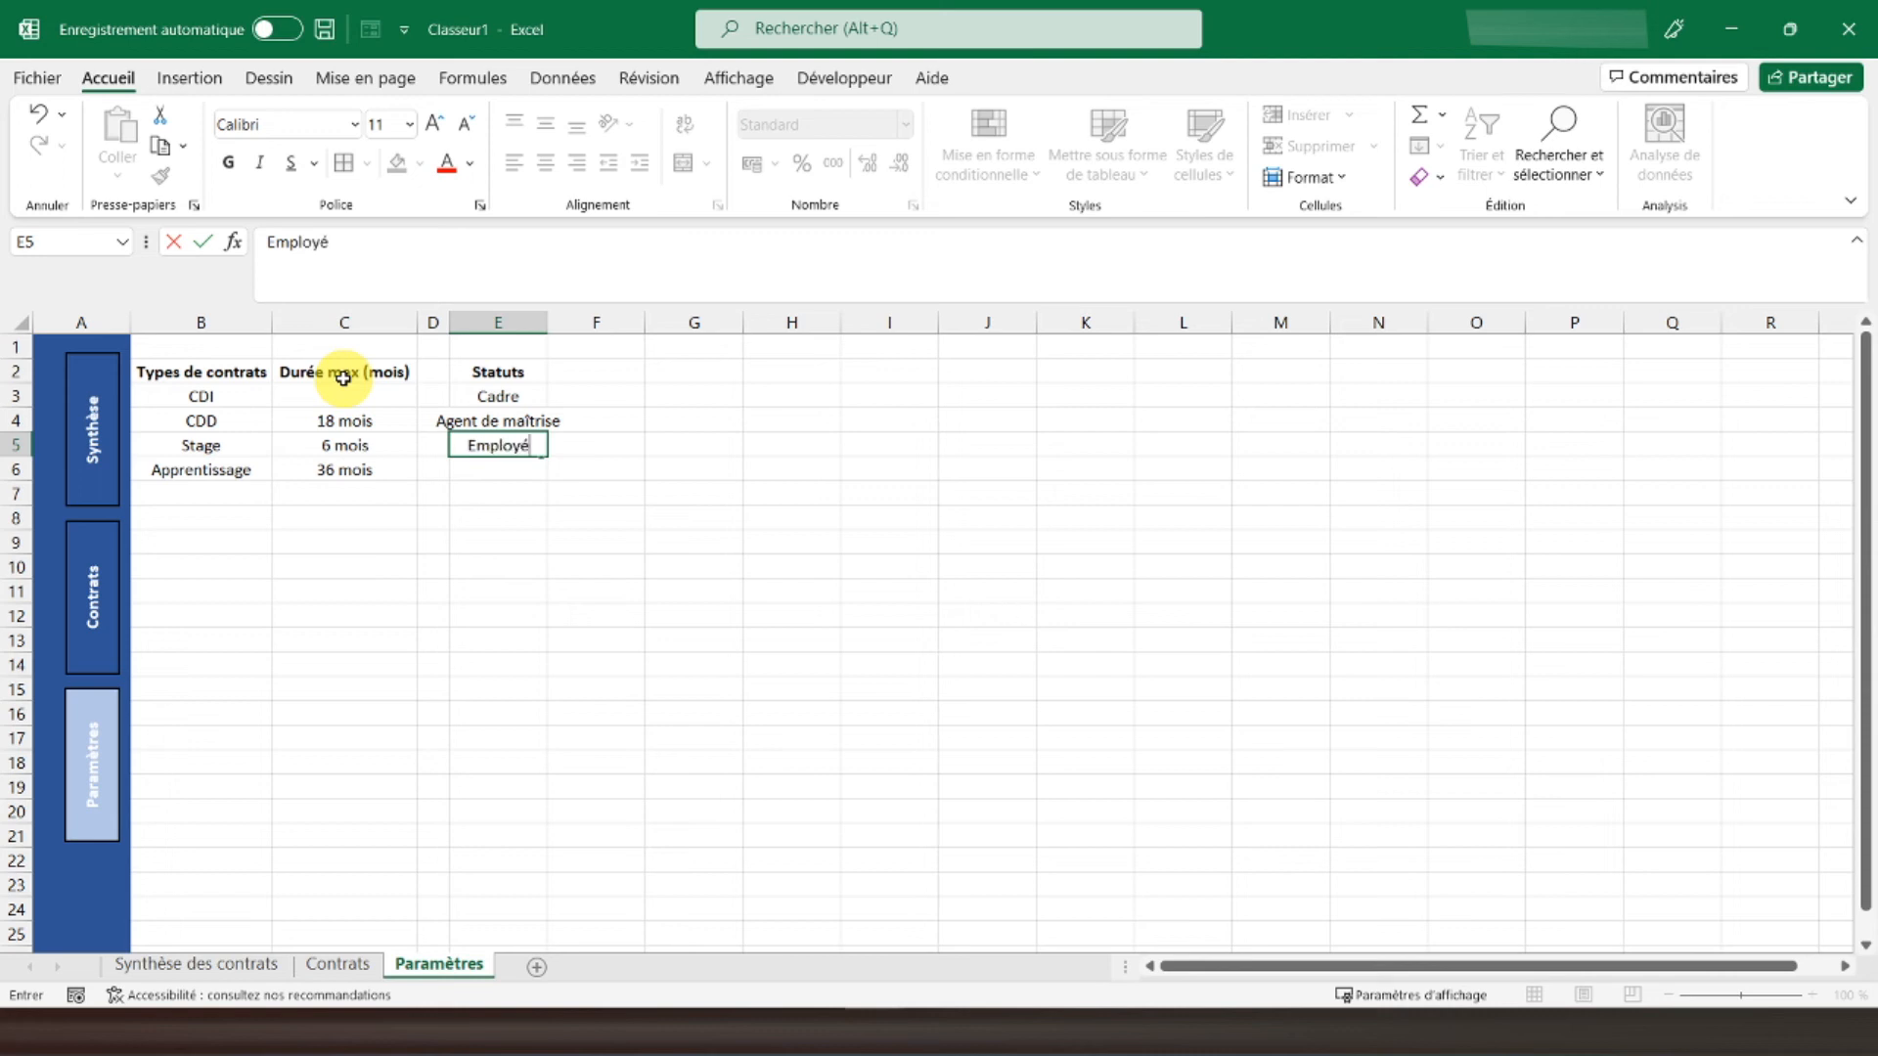
key("Return")
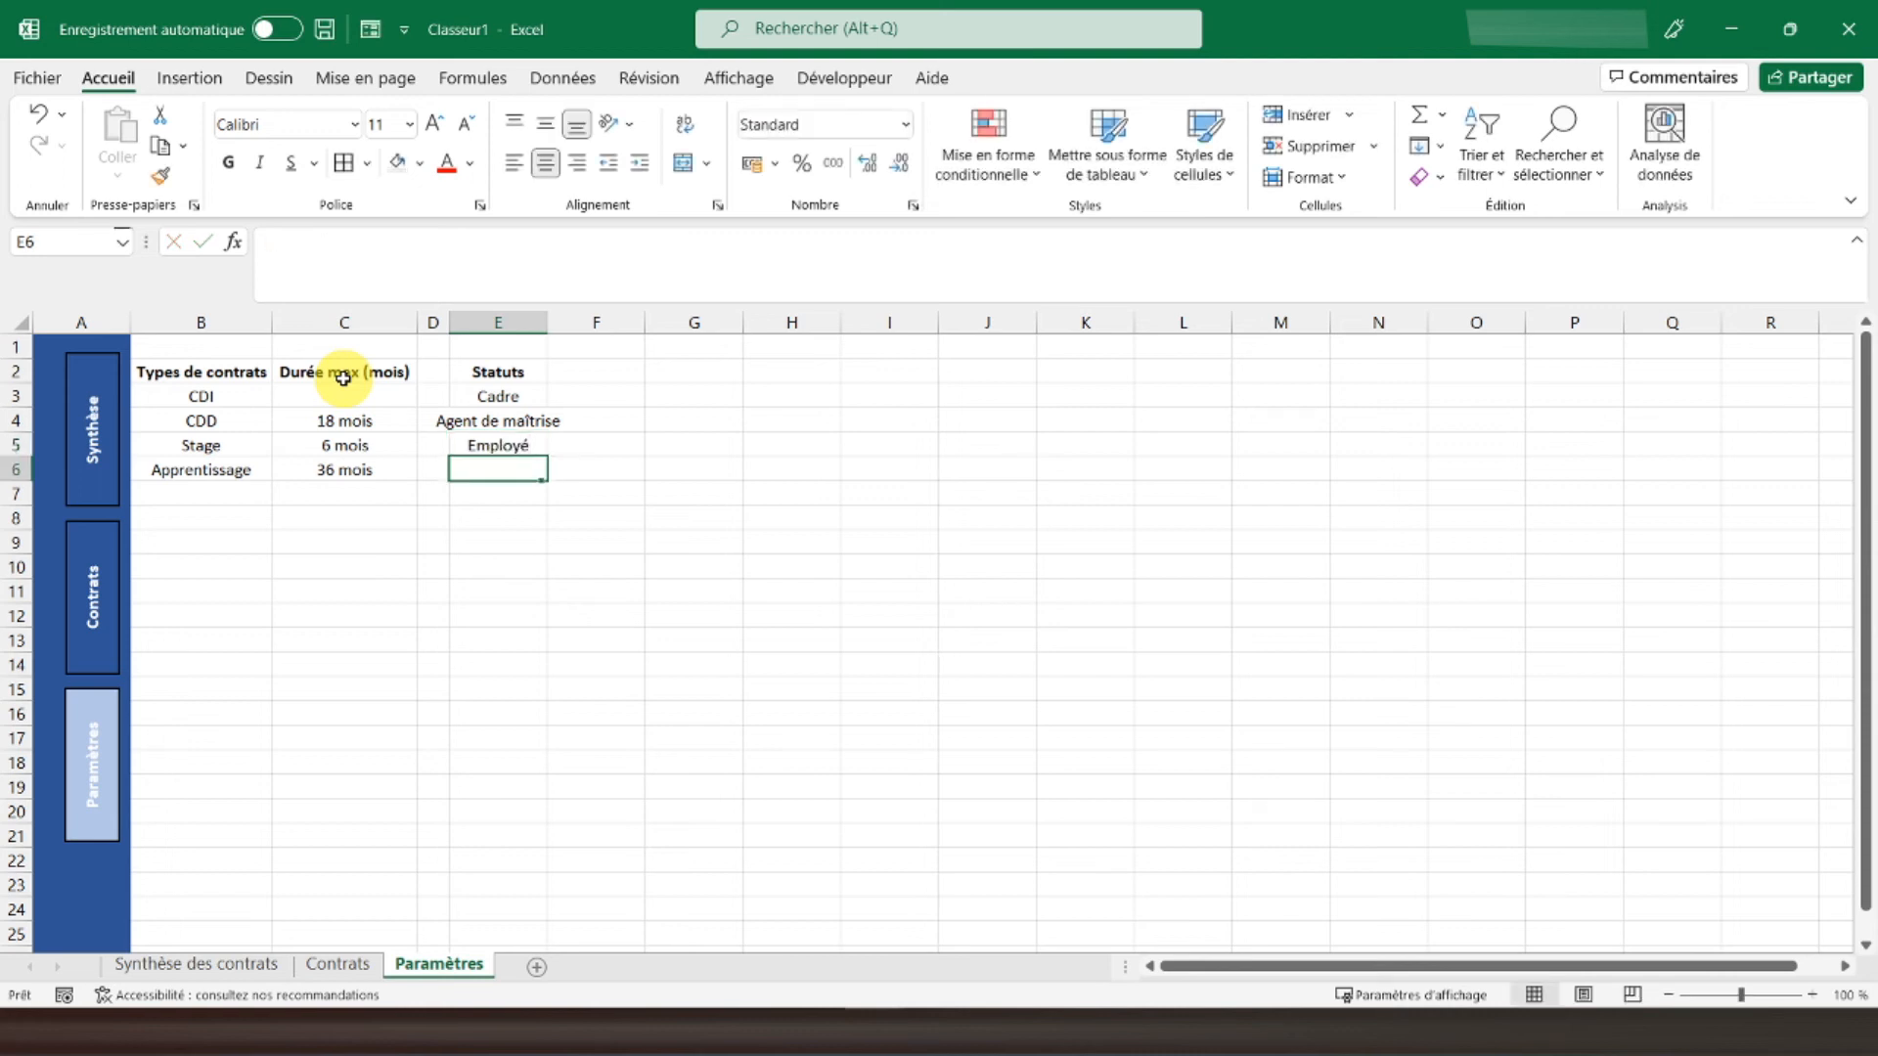
type("Apprenti")
key("Return")
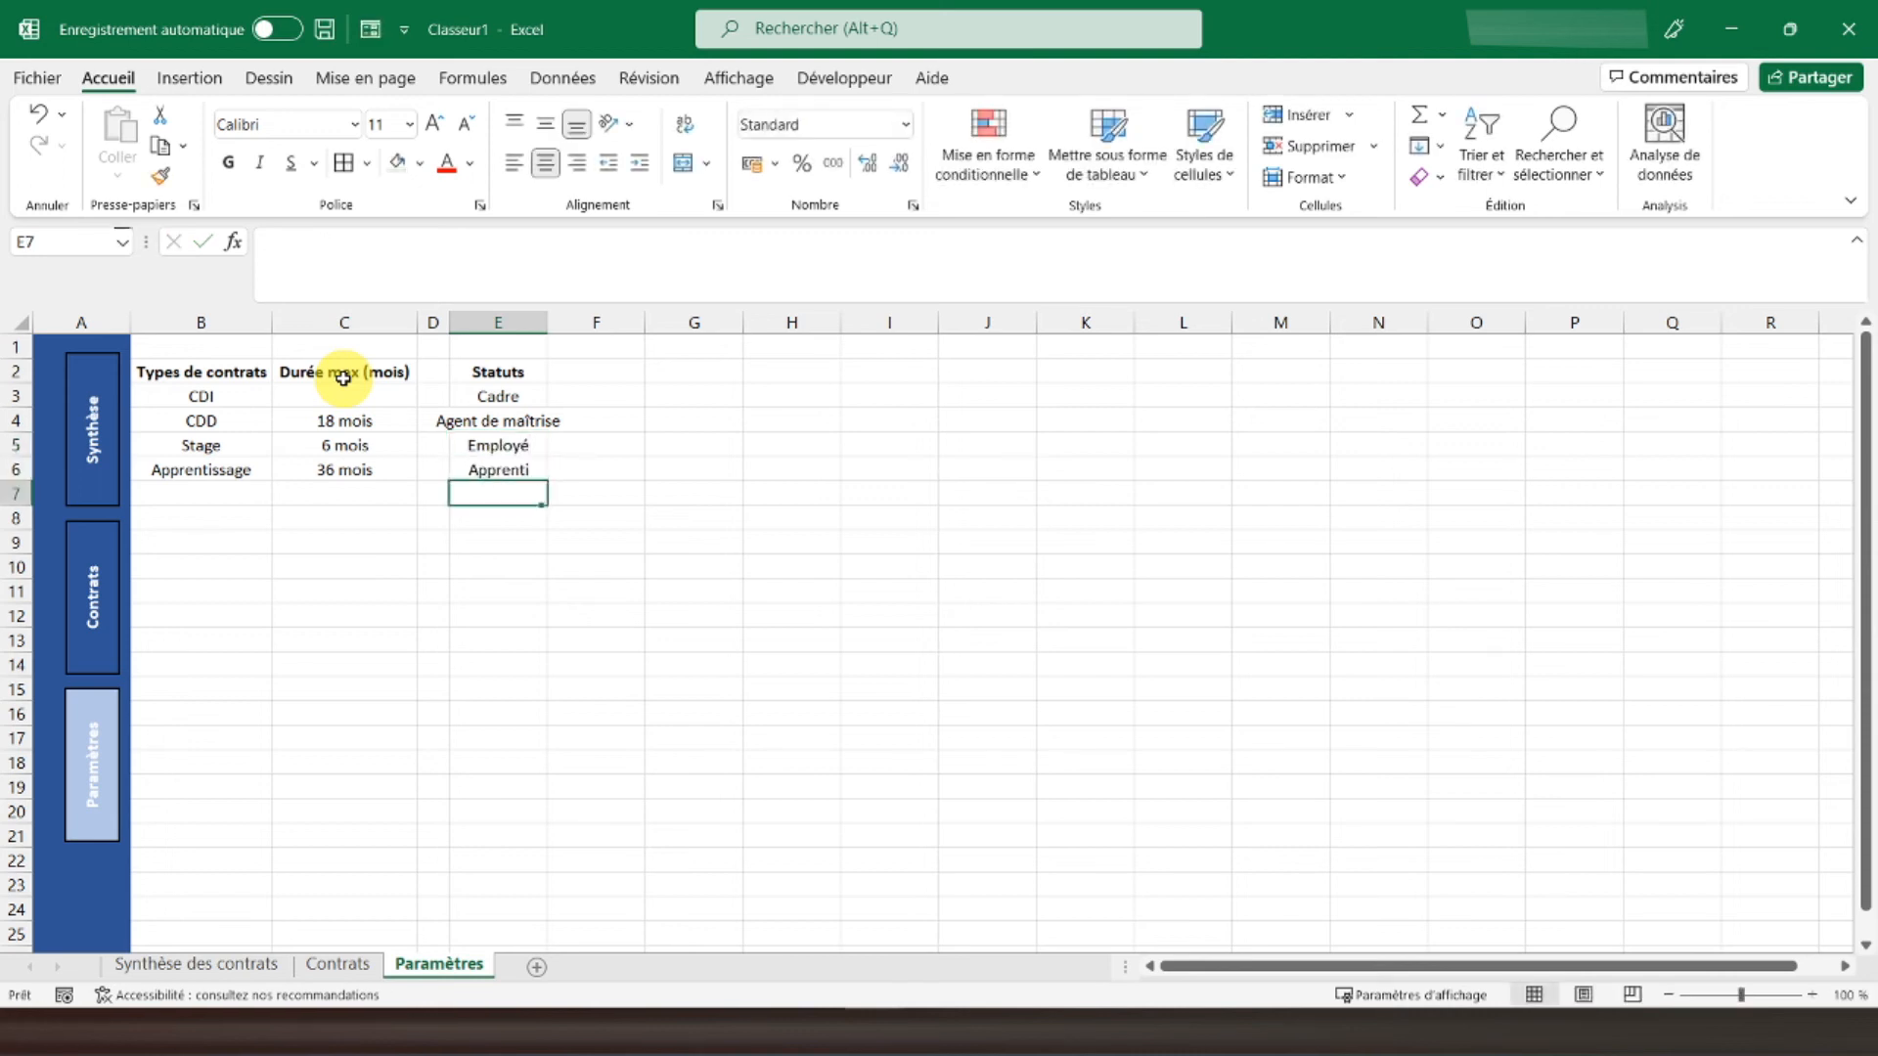
type("Sta")
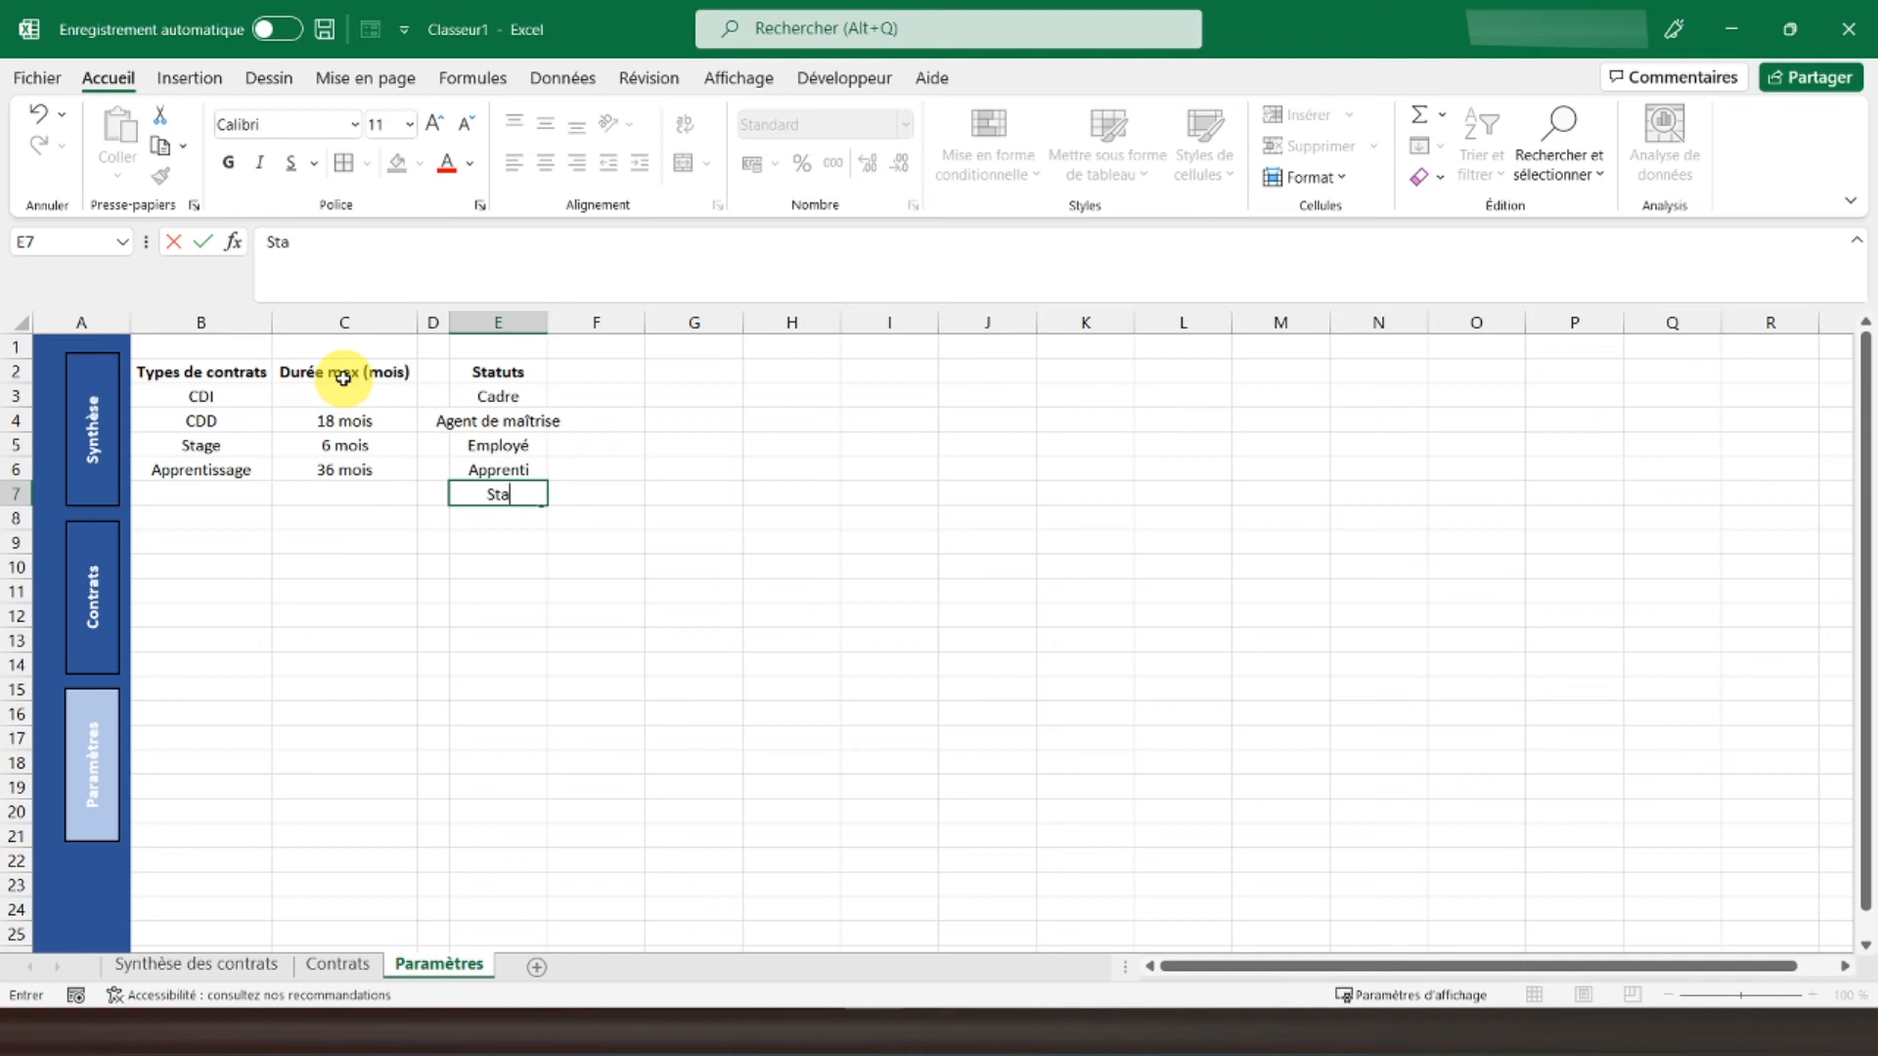
type("gieire")
key("Return")
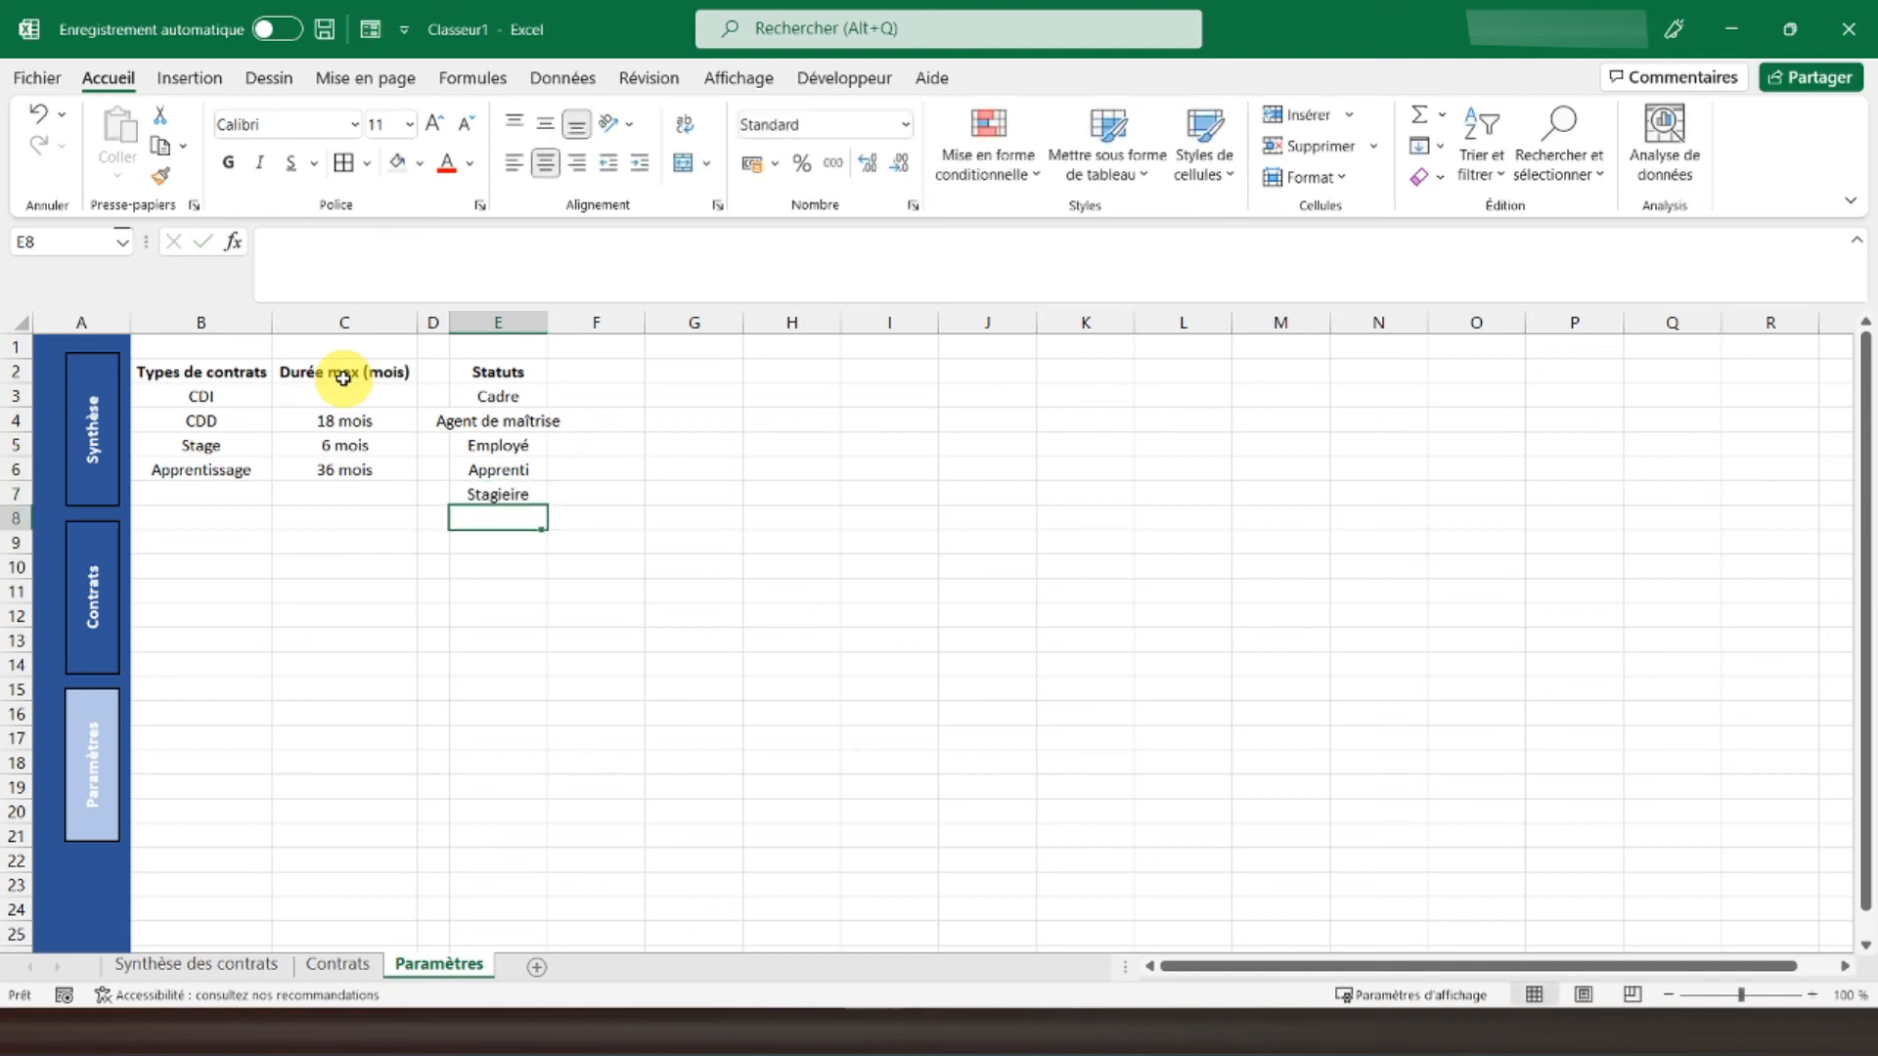
Step: Fit column E to its contents and correct the spelling in E7 to "Stagiaire"
double_click(547, 323)
left_click_drag(509, 370, 520, 494)
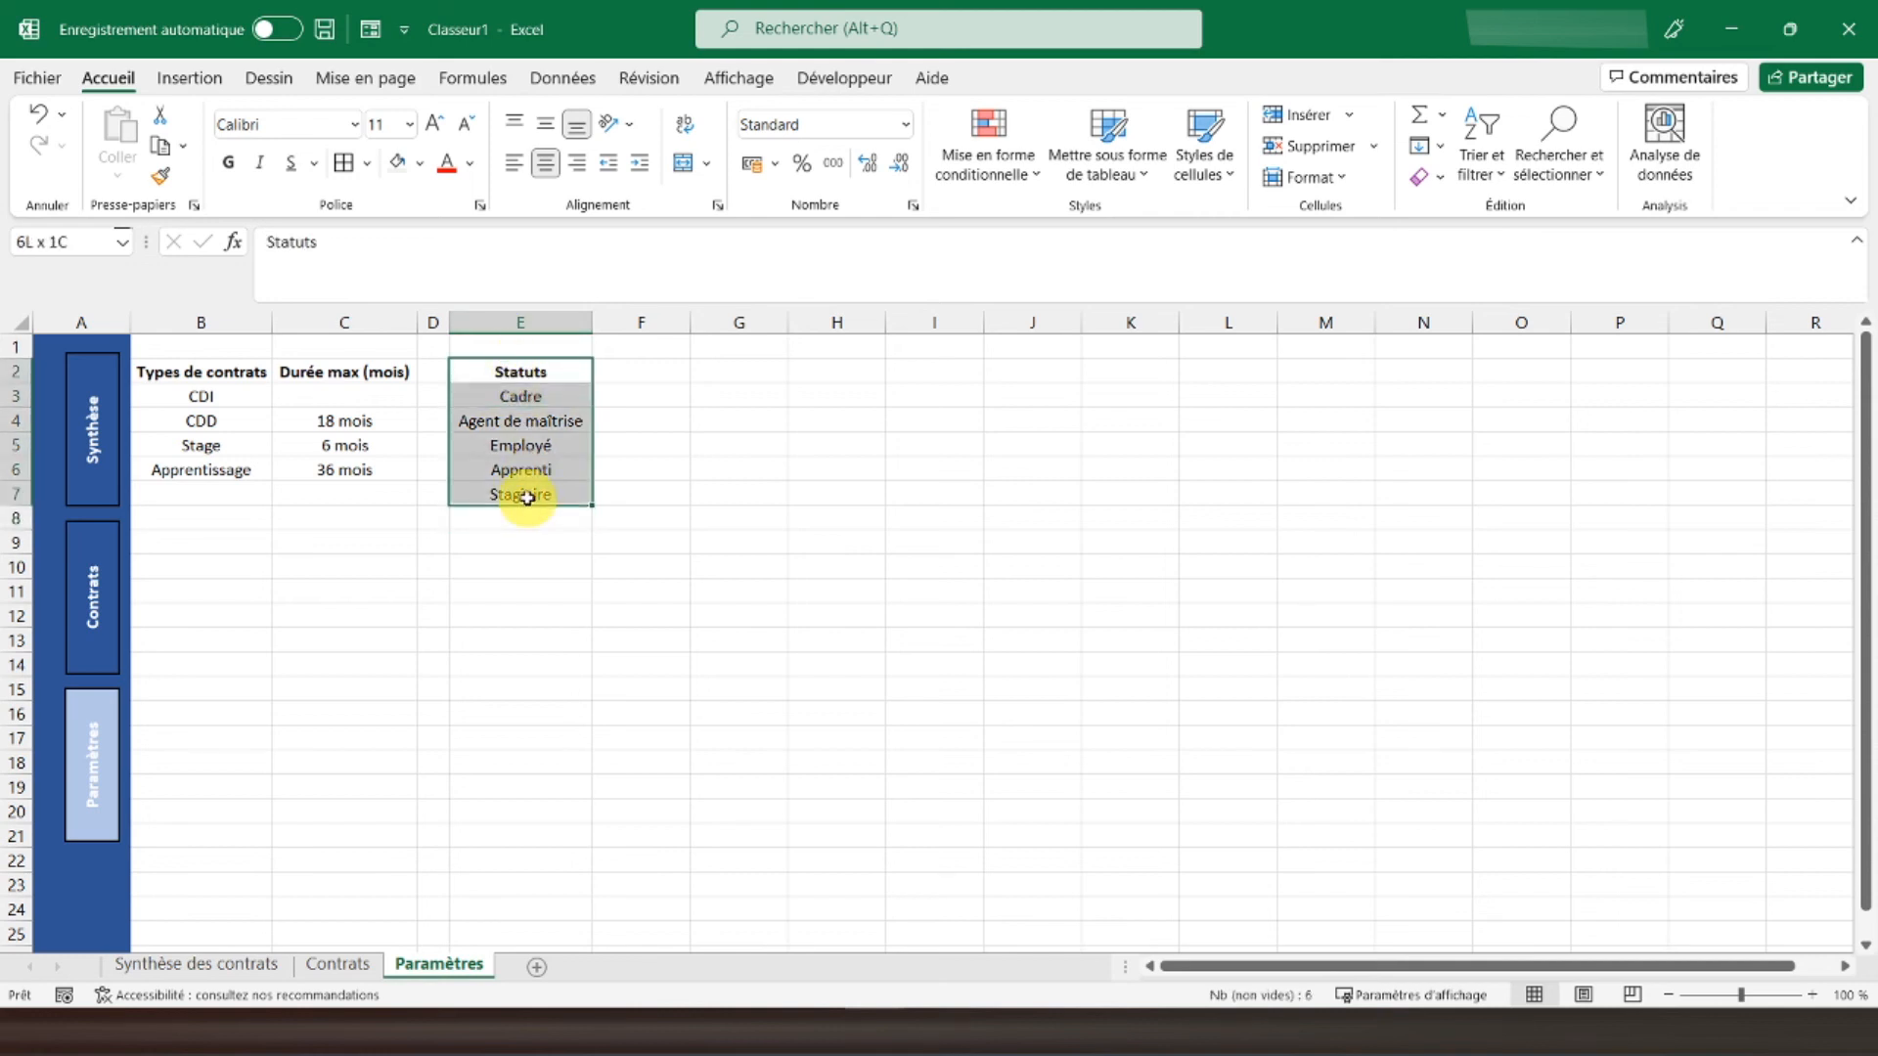
left_click(510, 474)
left_click(505, 494)
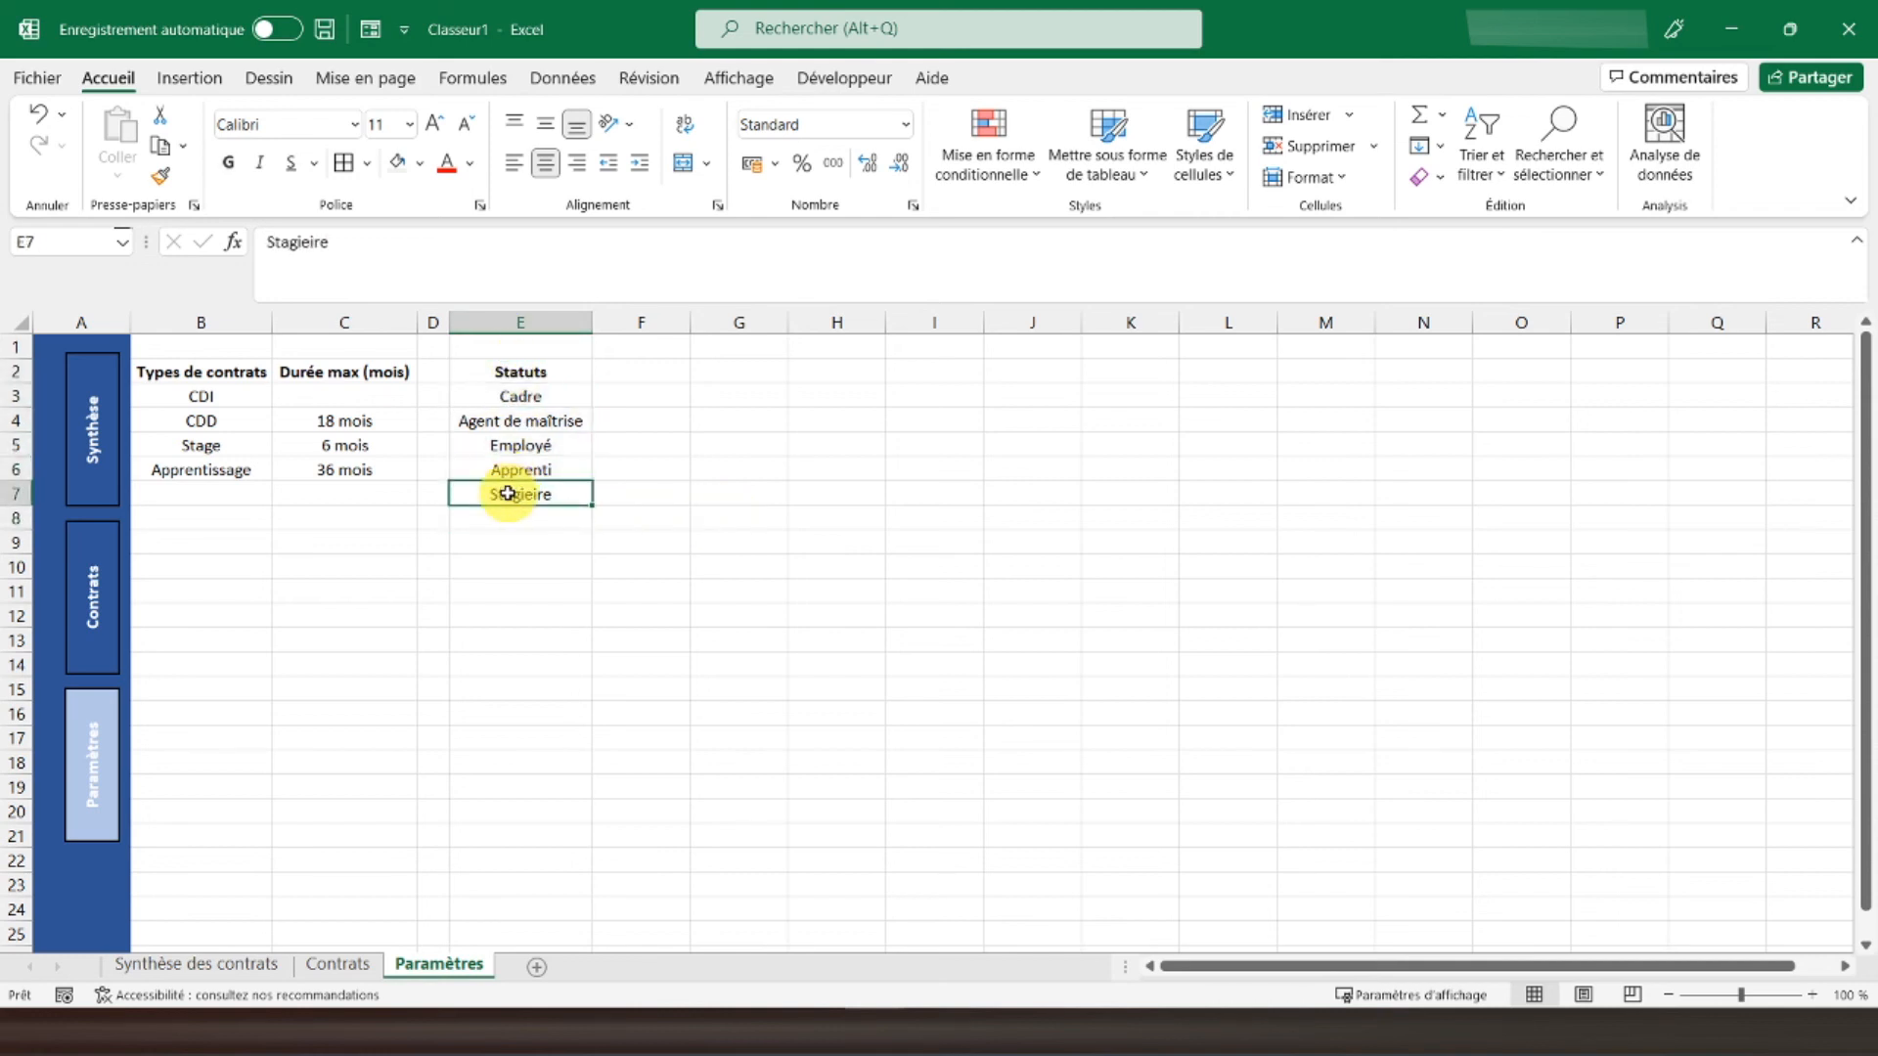
left_click(305, 242)
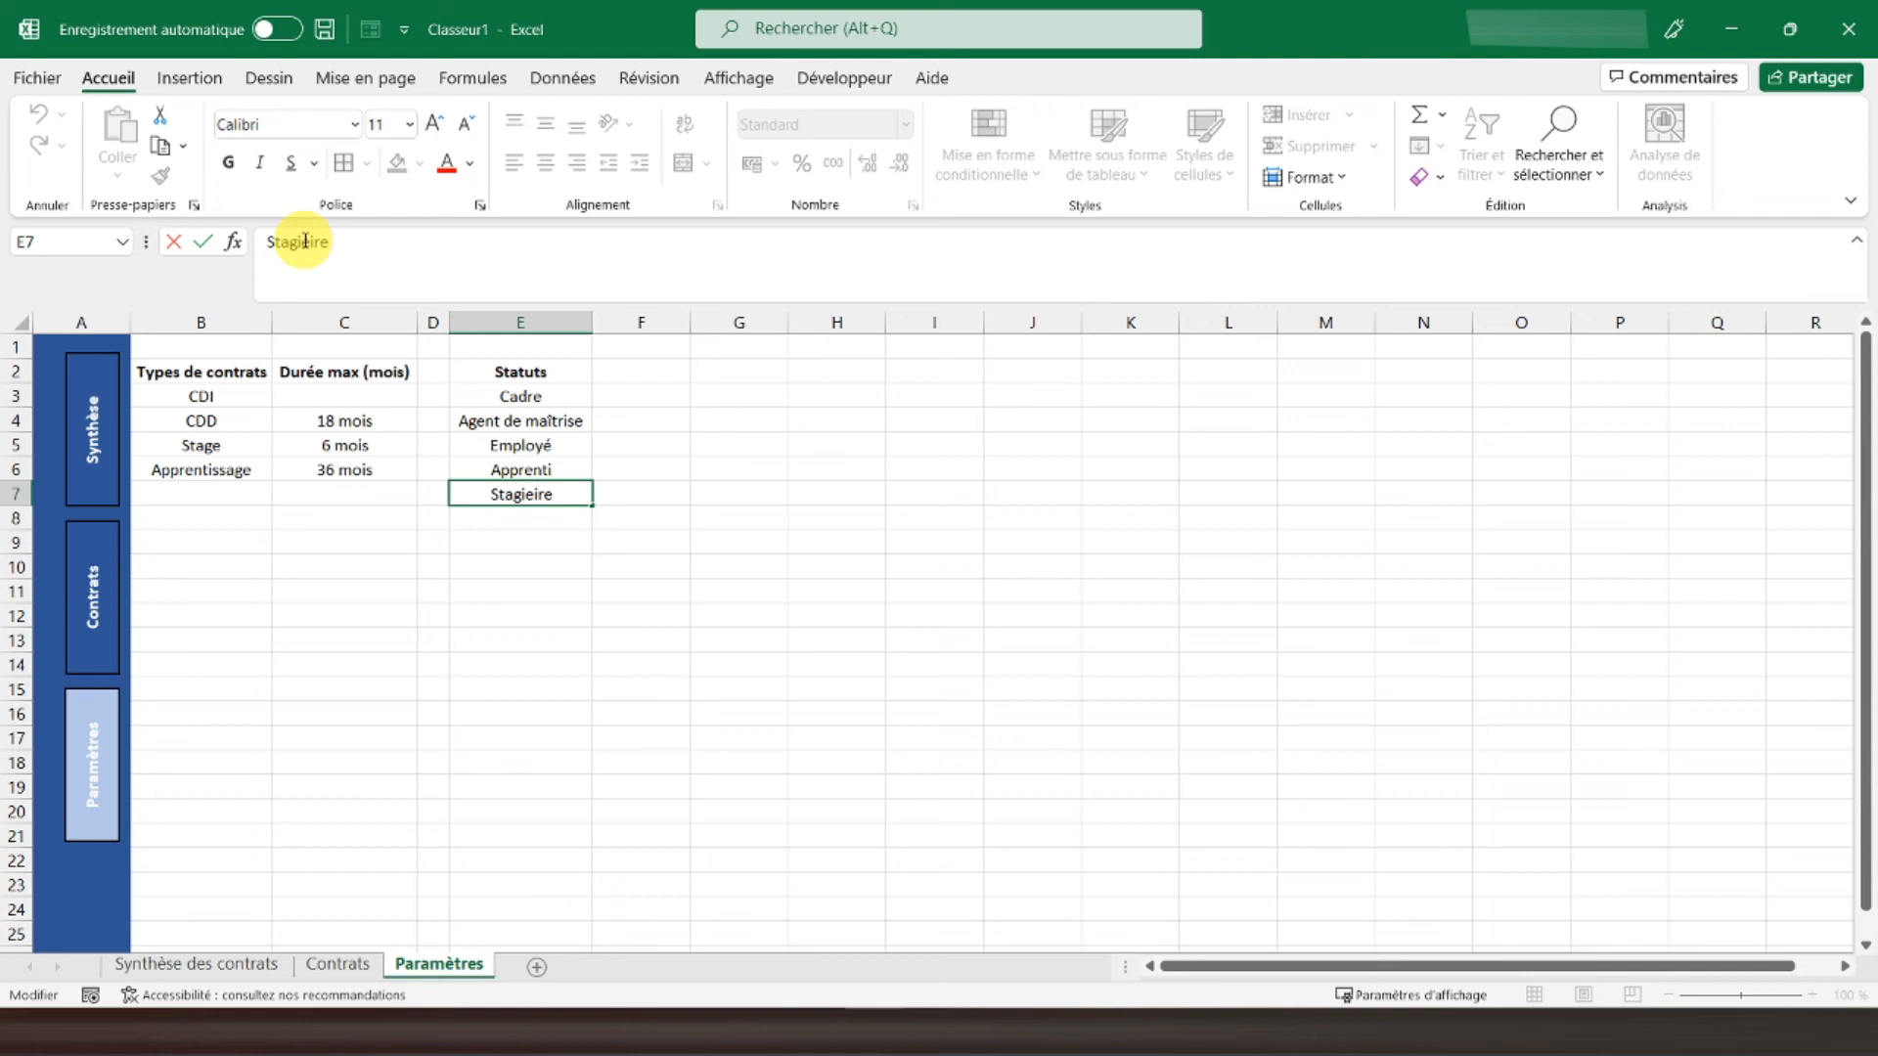
key("Return")
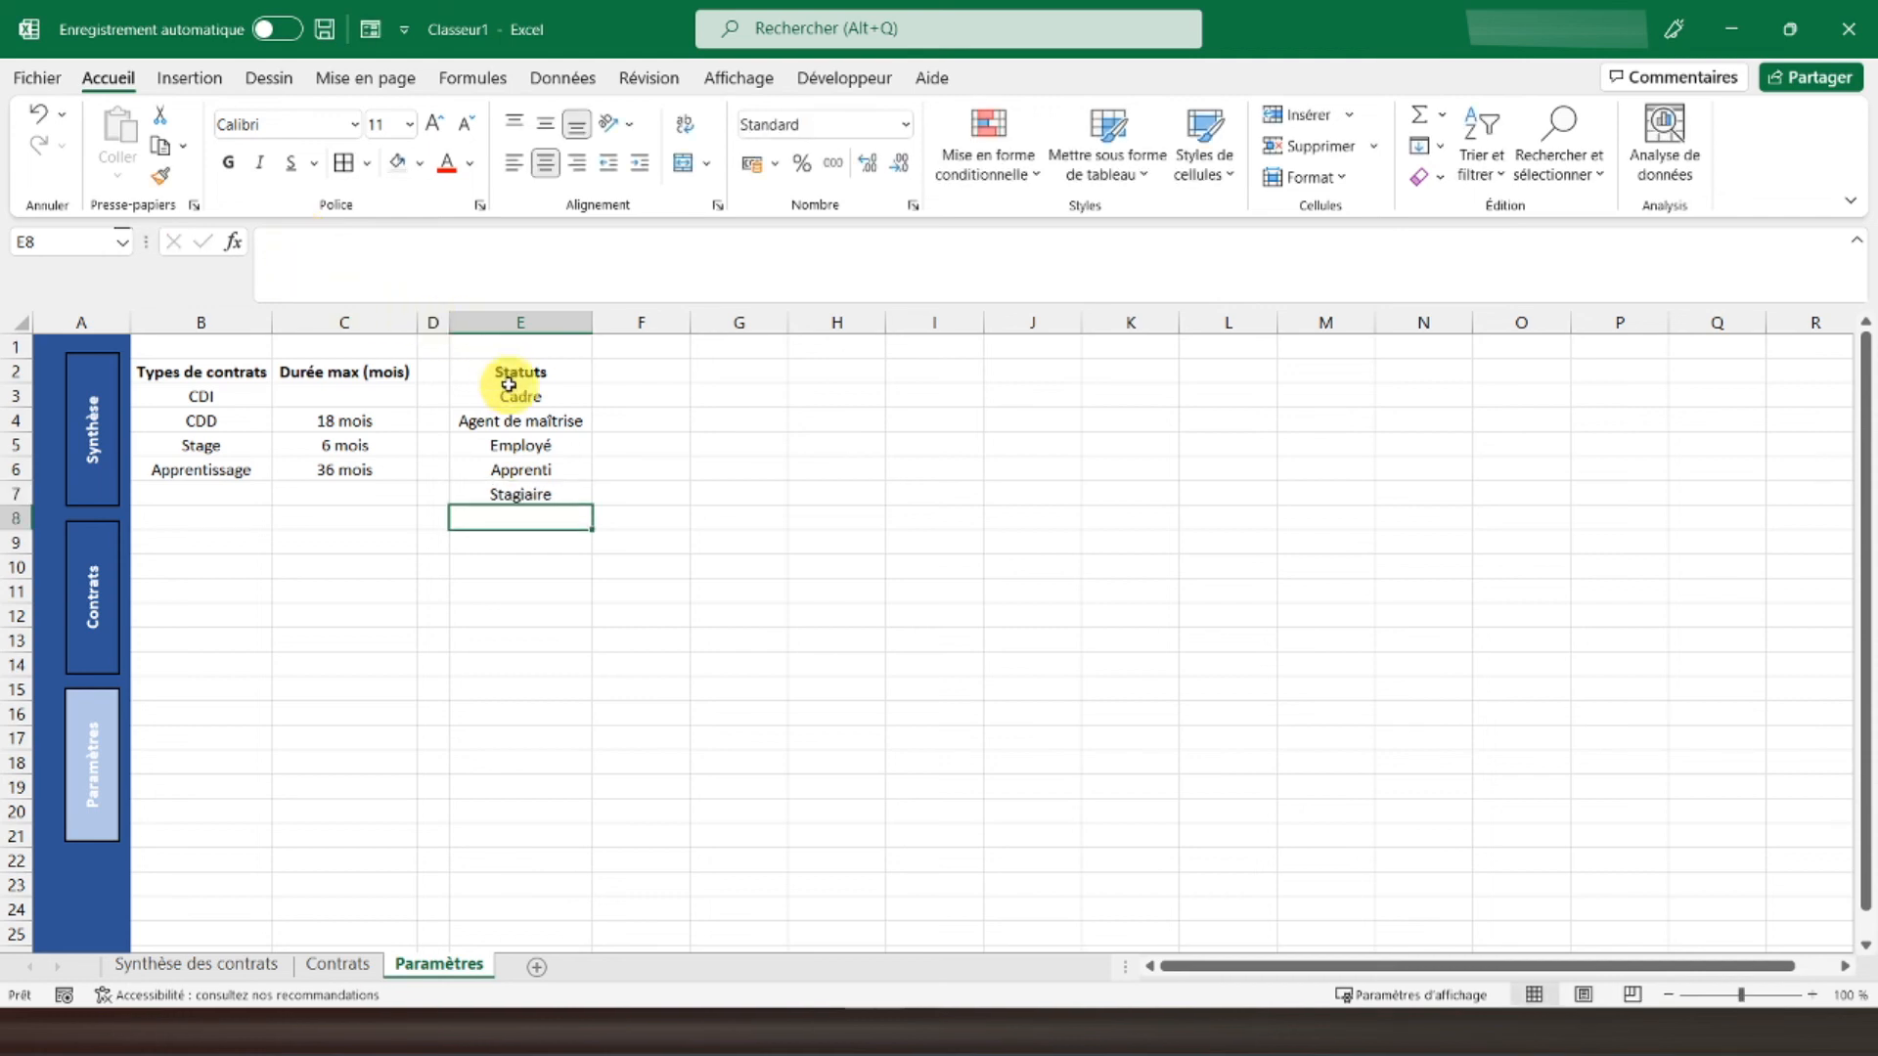
Step: Apply outside borders separately around the lists in E2:E7, C2:C6 and B2:B6
left_click_drag(516, 373, 519, 495)
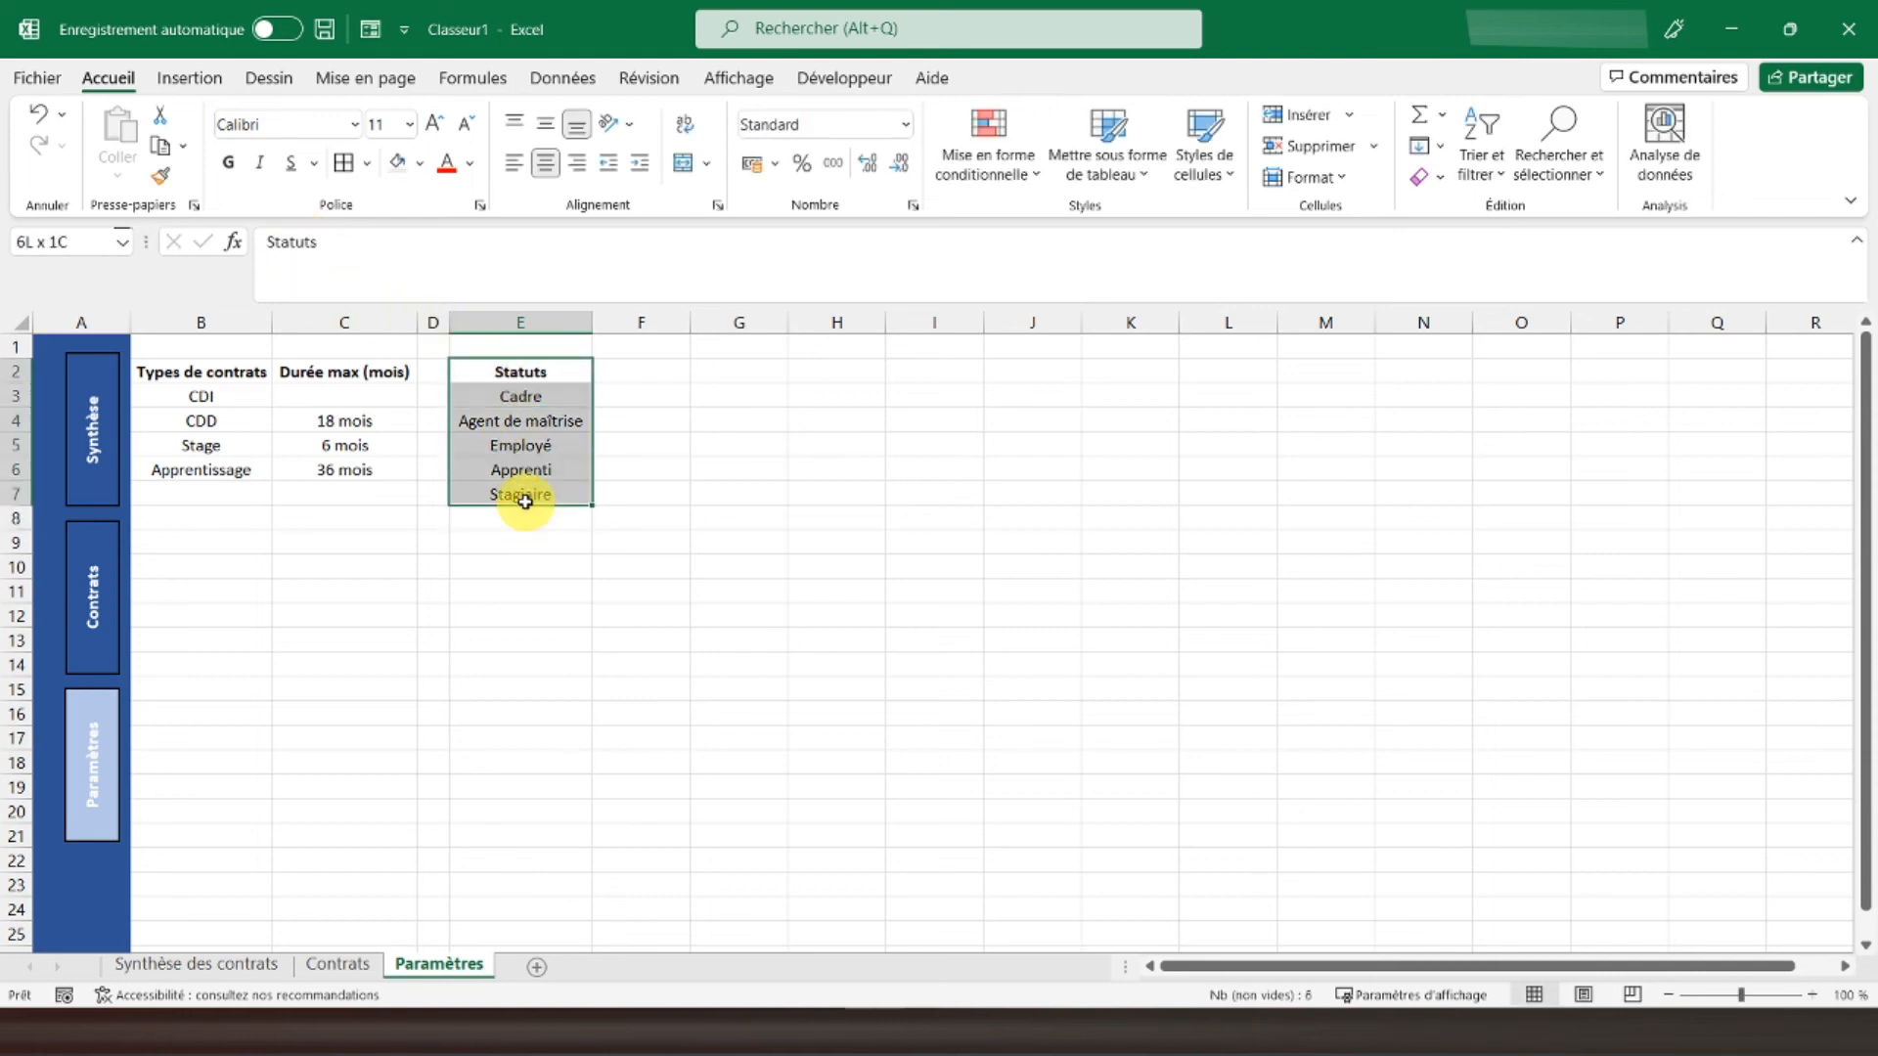
left_click(368, 168)
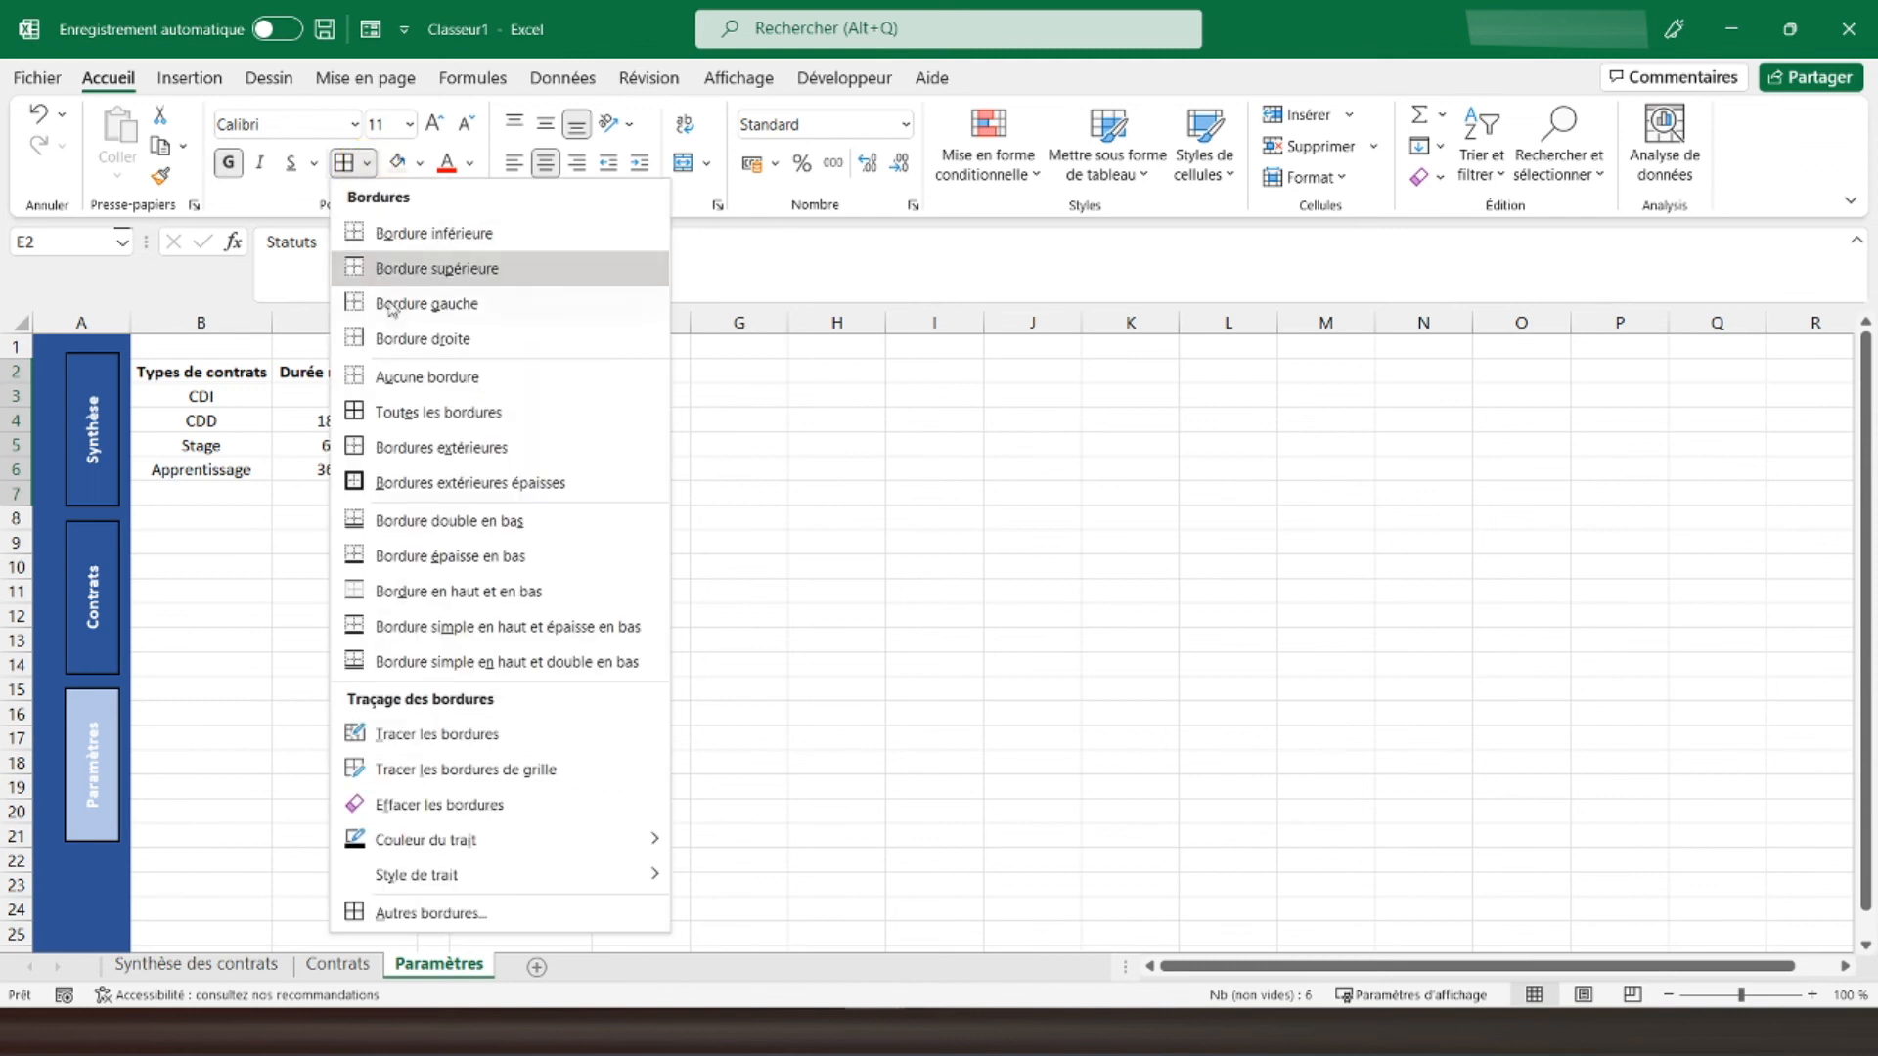
left_click(399, 458)
left_click_drag(327, 380, 334, 472)
left_click(343, 162)
left_click_drag(188, 367, 218, 471)
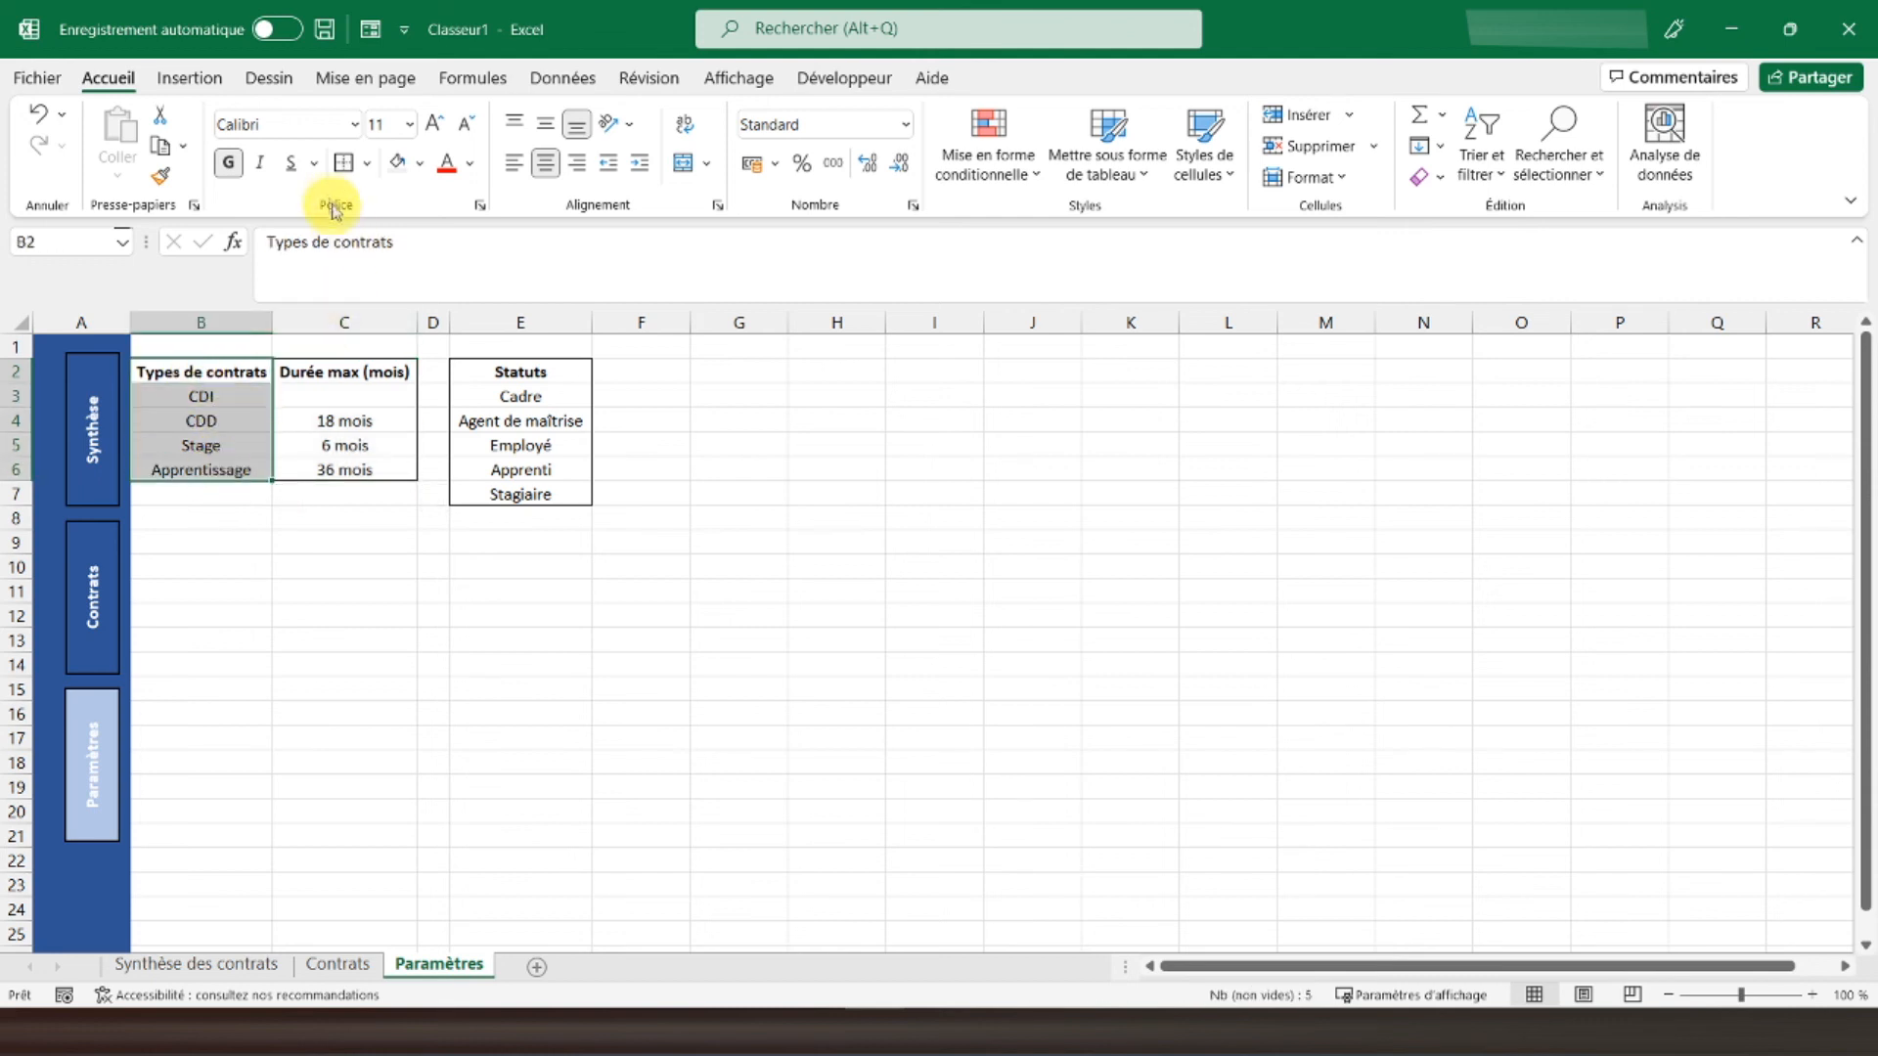
left_click(344, 162)
left_click(409, 423)
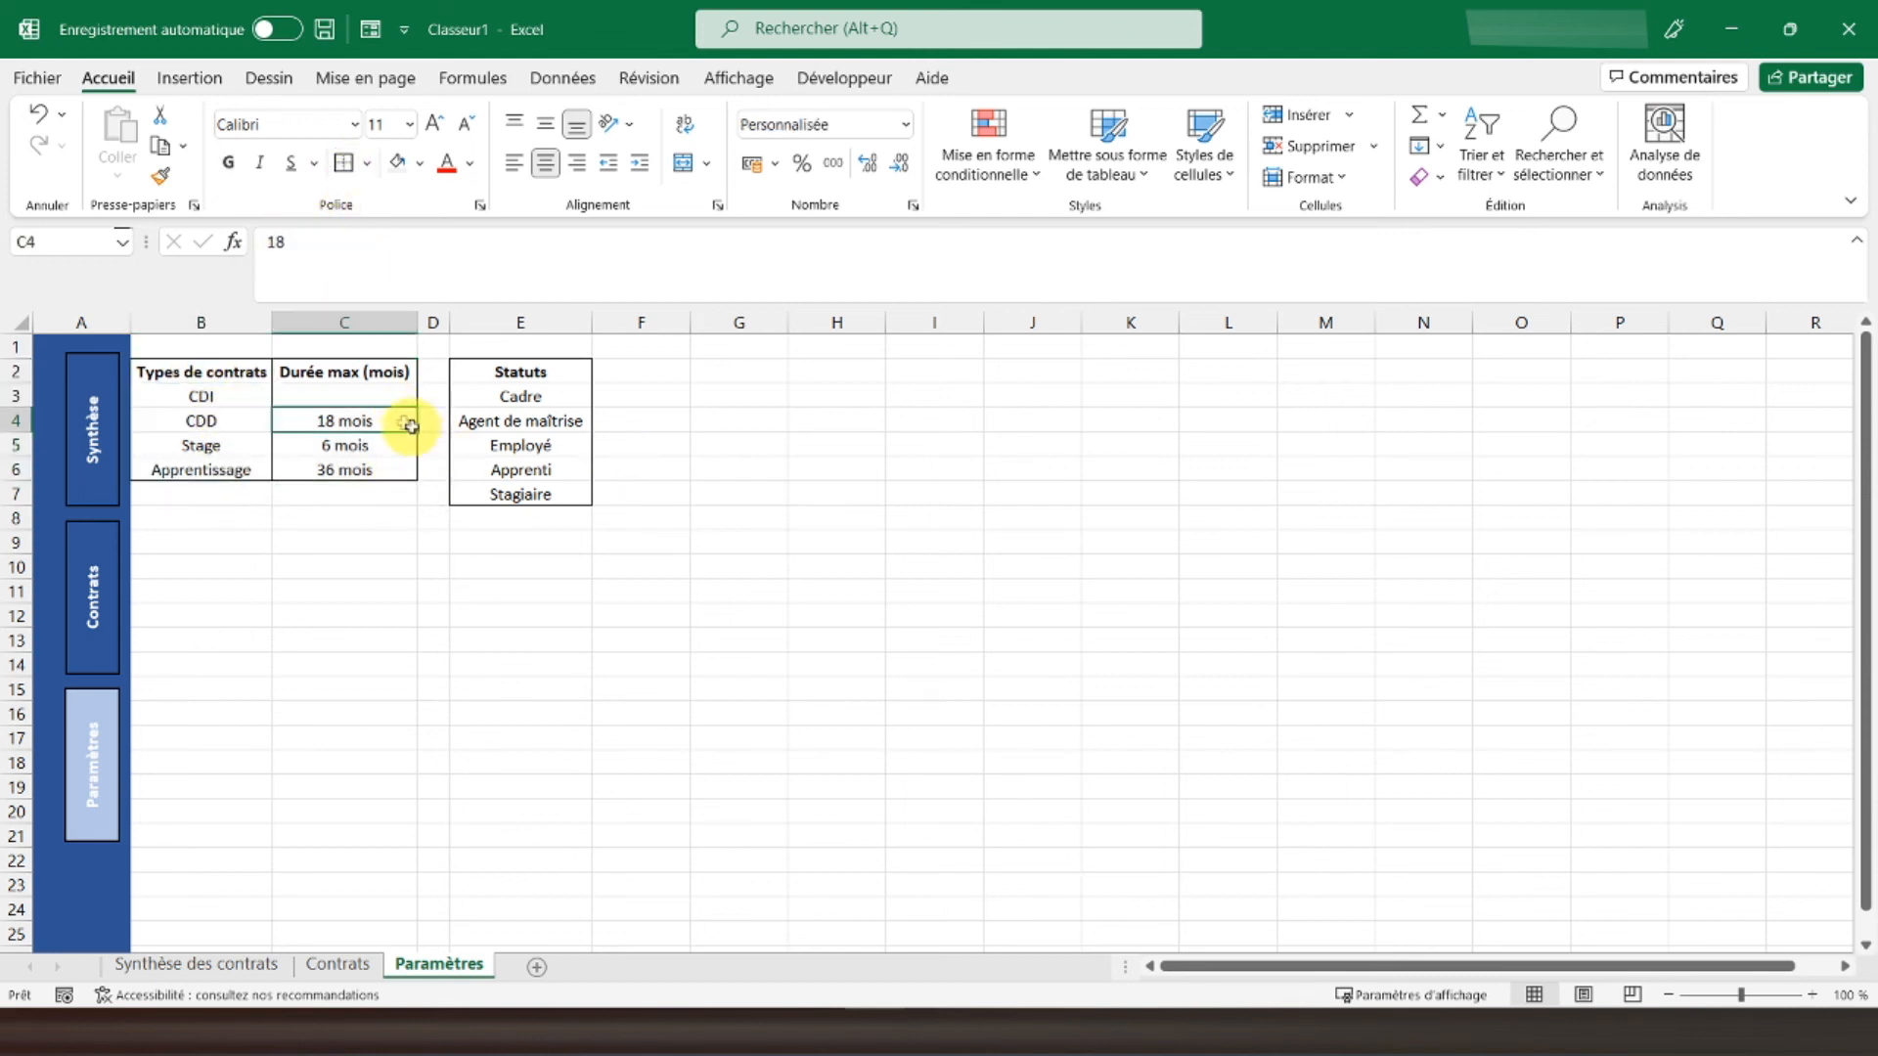
Step: Hide the gridlines on the Paramètres sheet
left_click(223, 351)
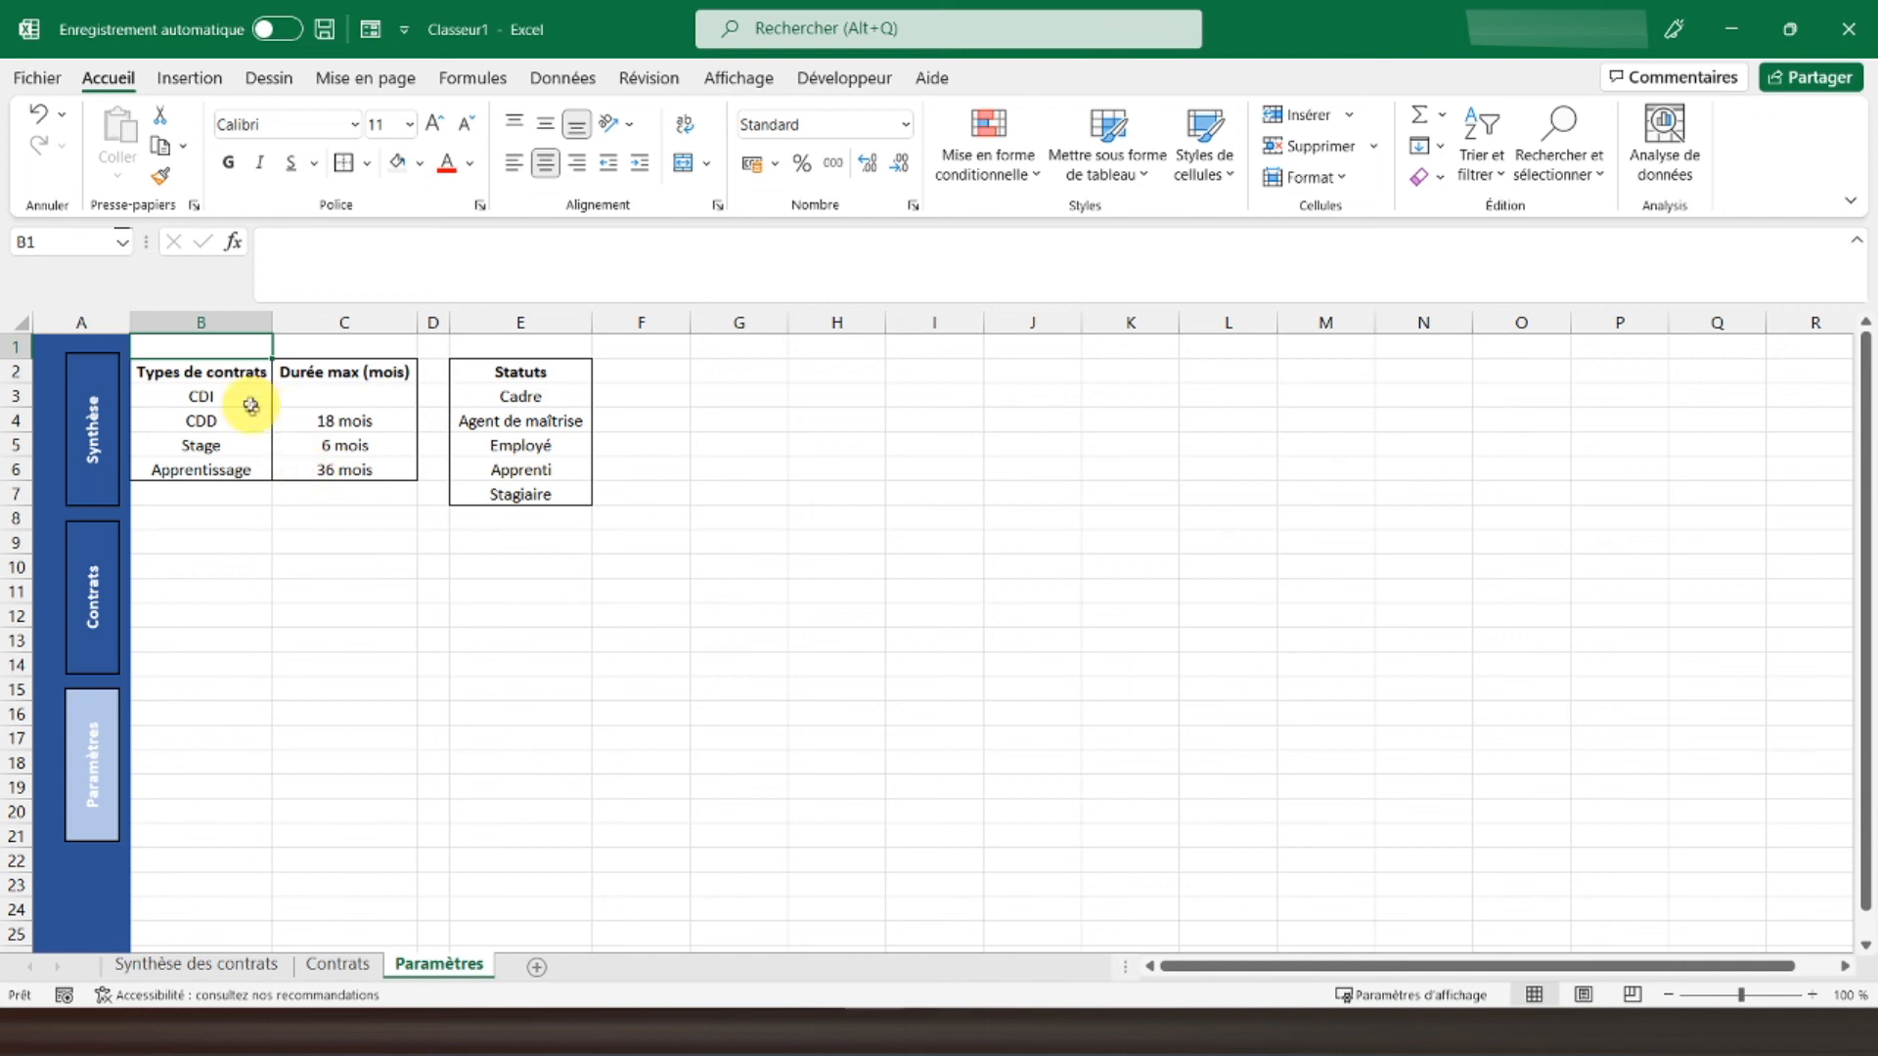
left_click(714, 80)
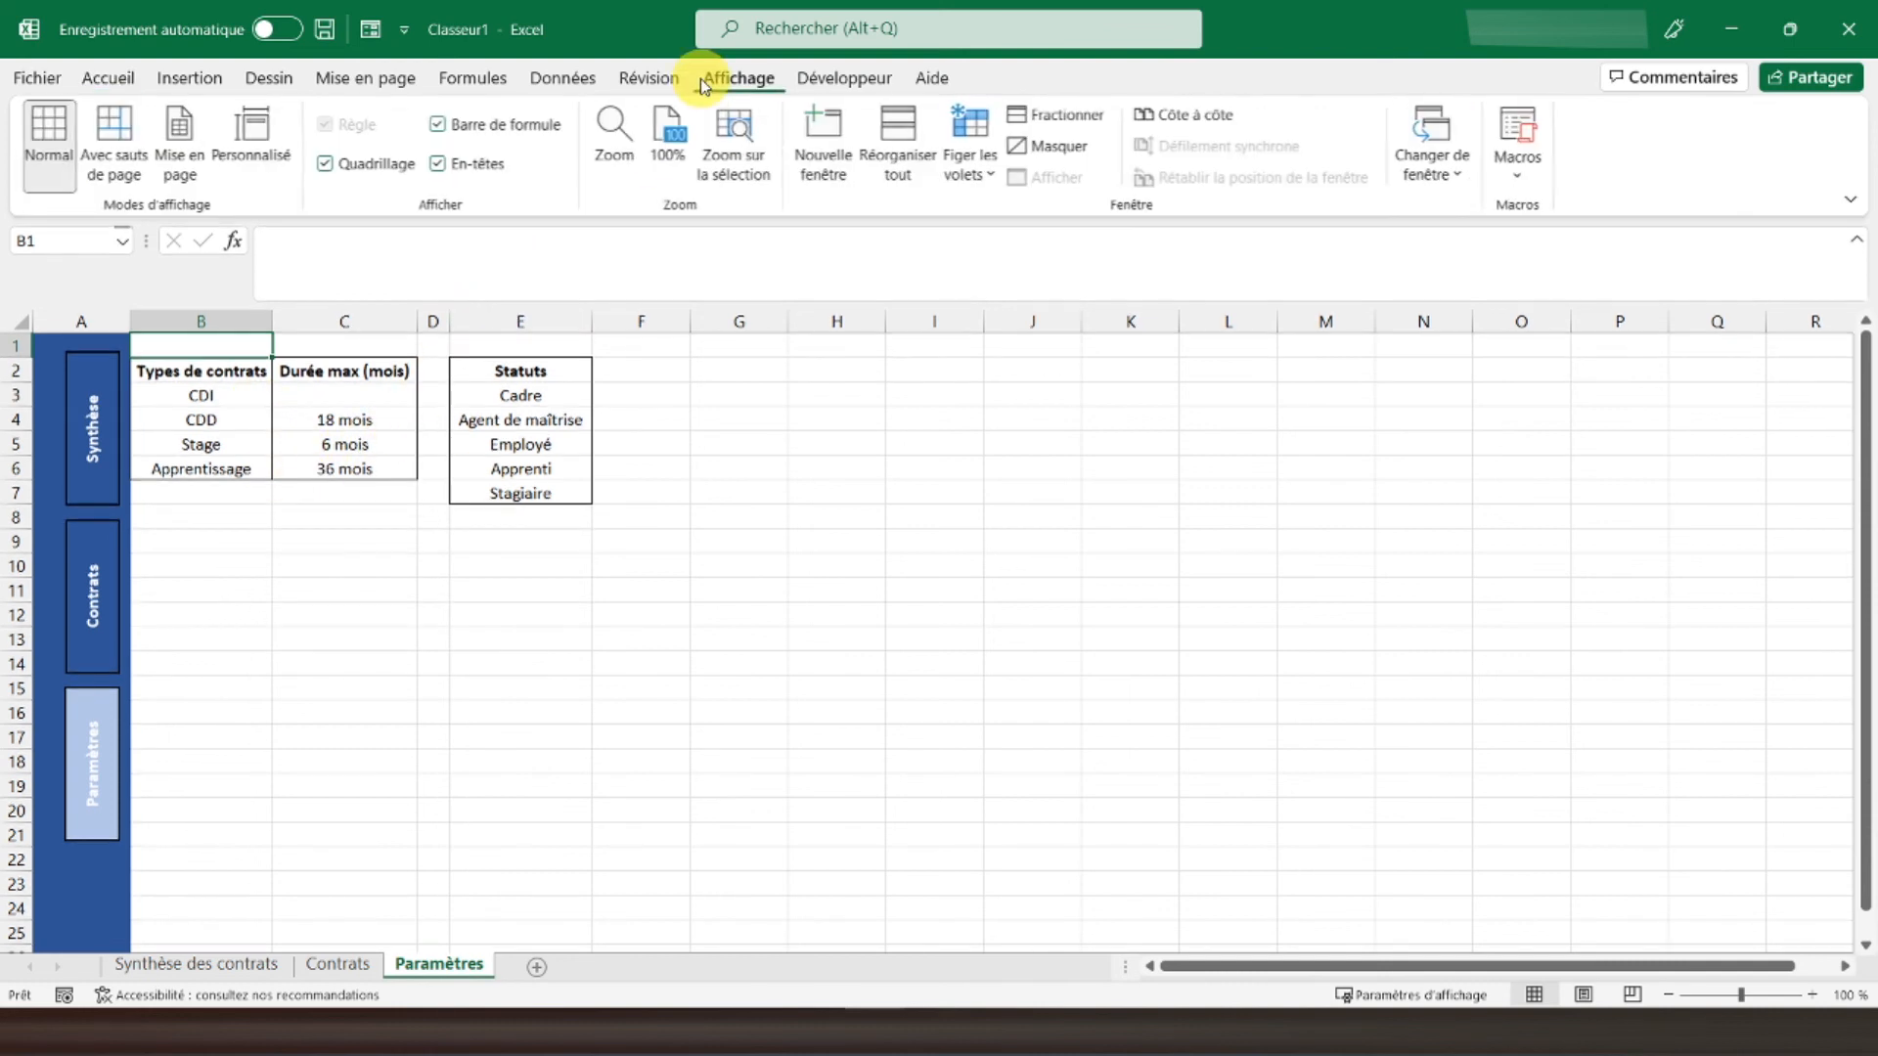
left_click(333, 166)
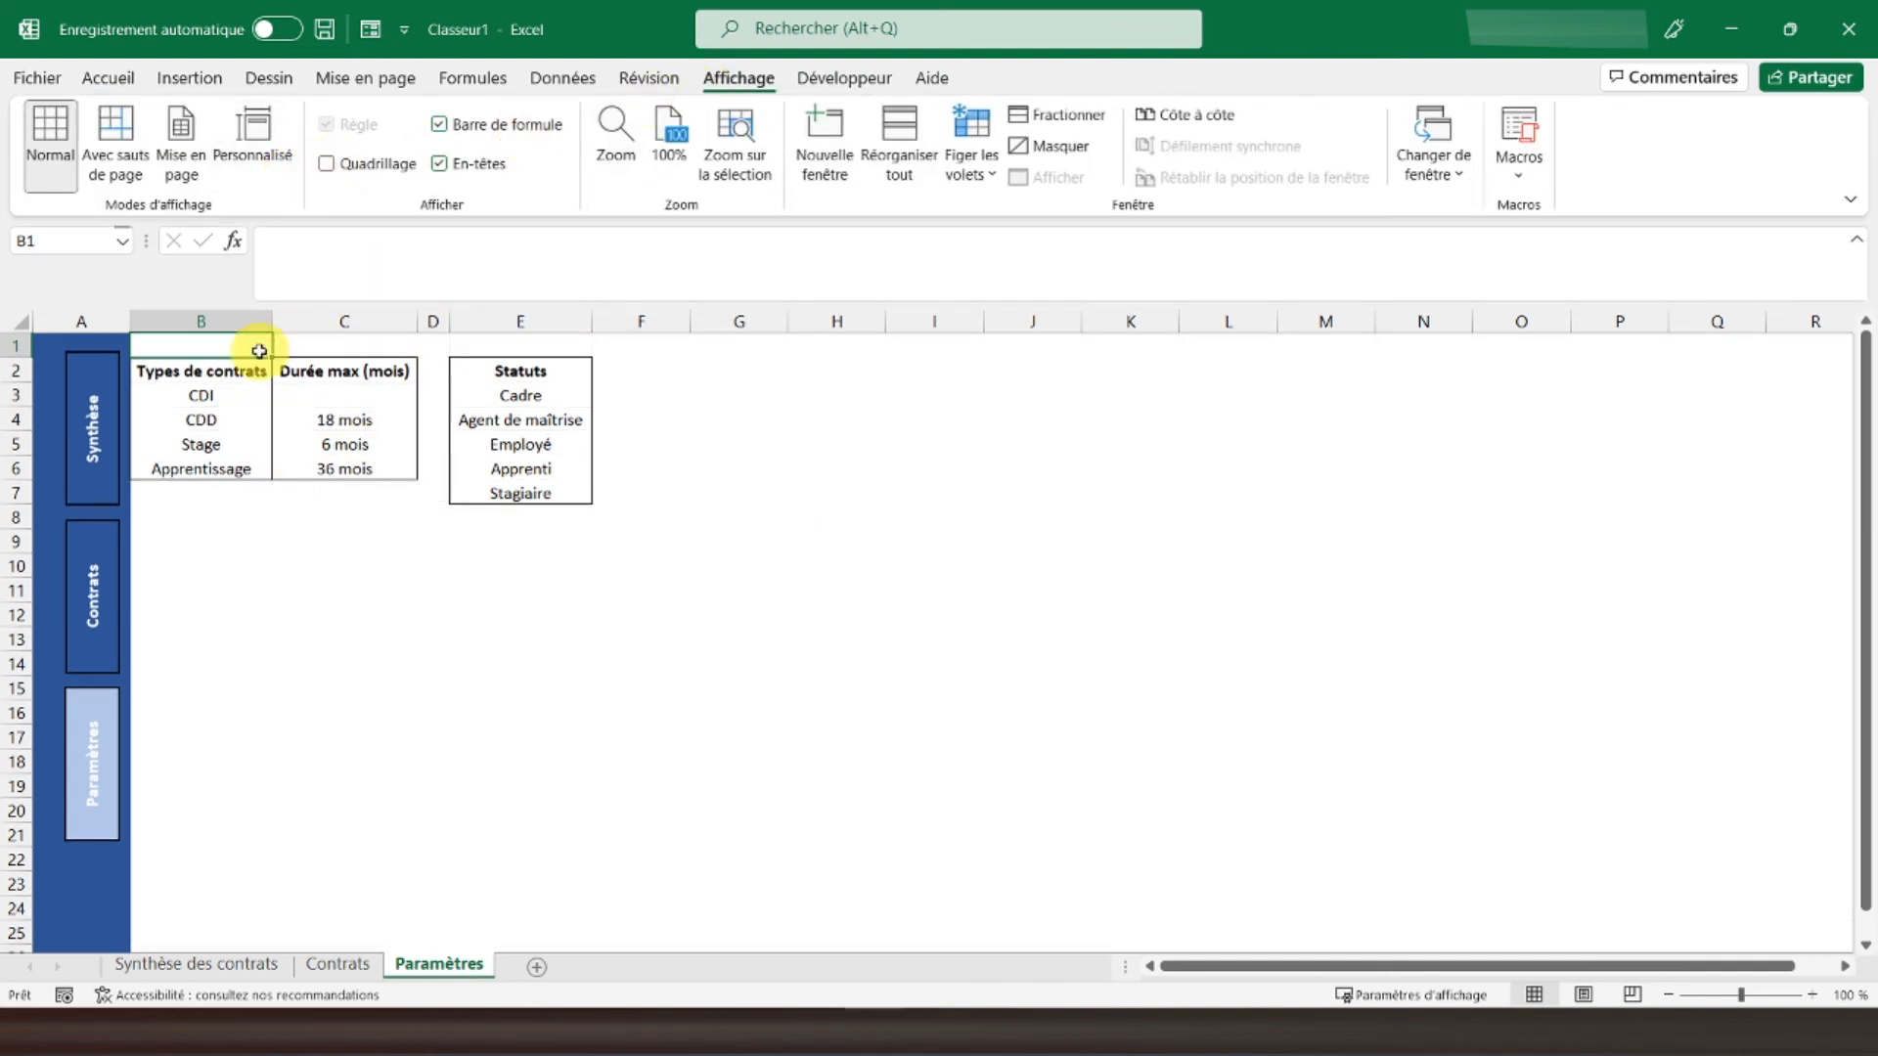
Step: On the Contrats sheet, add a list validation to the Statut cells H6:H50 using Paramètres E3:E7 as the source
left_click(328, 965)
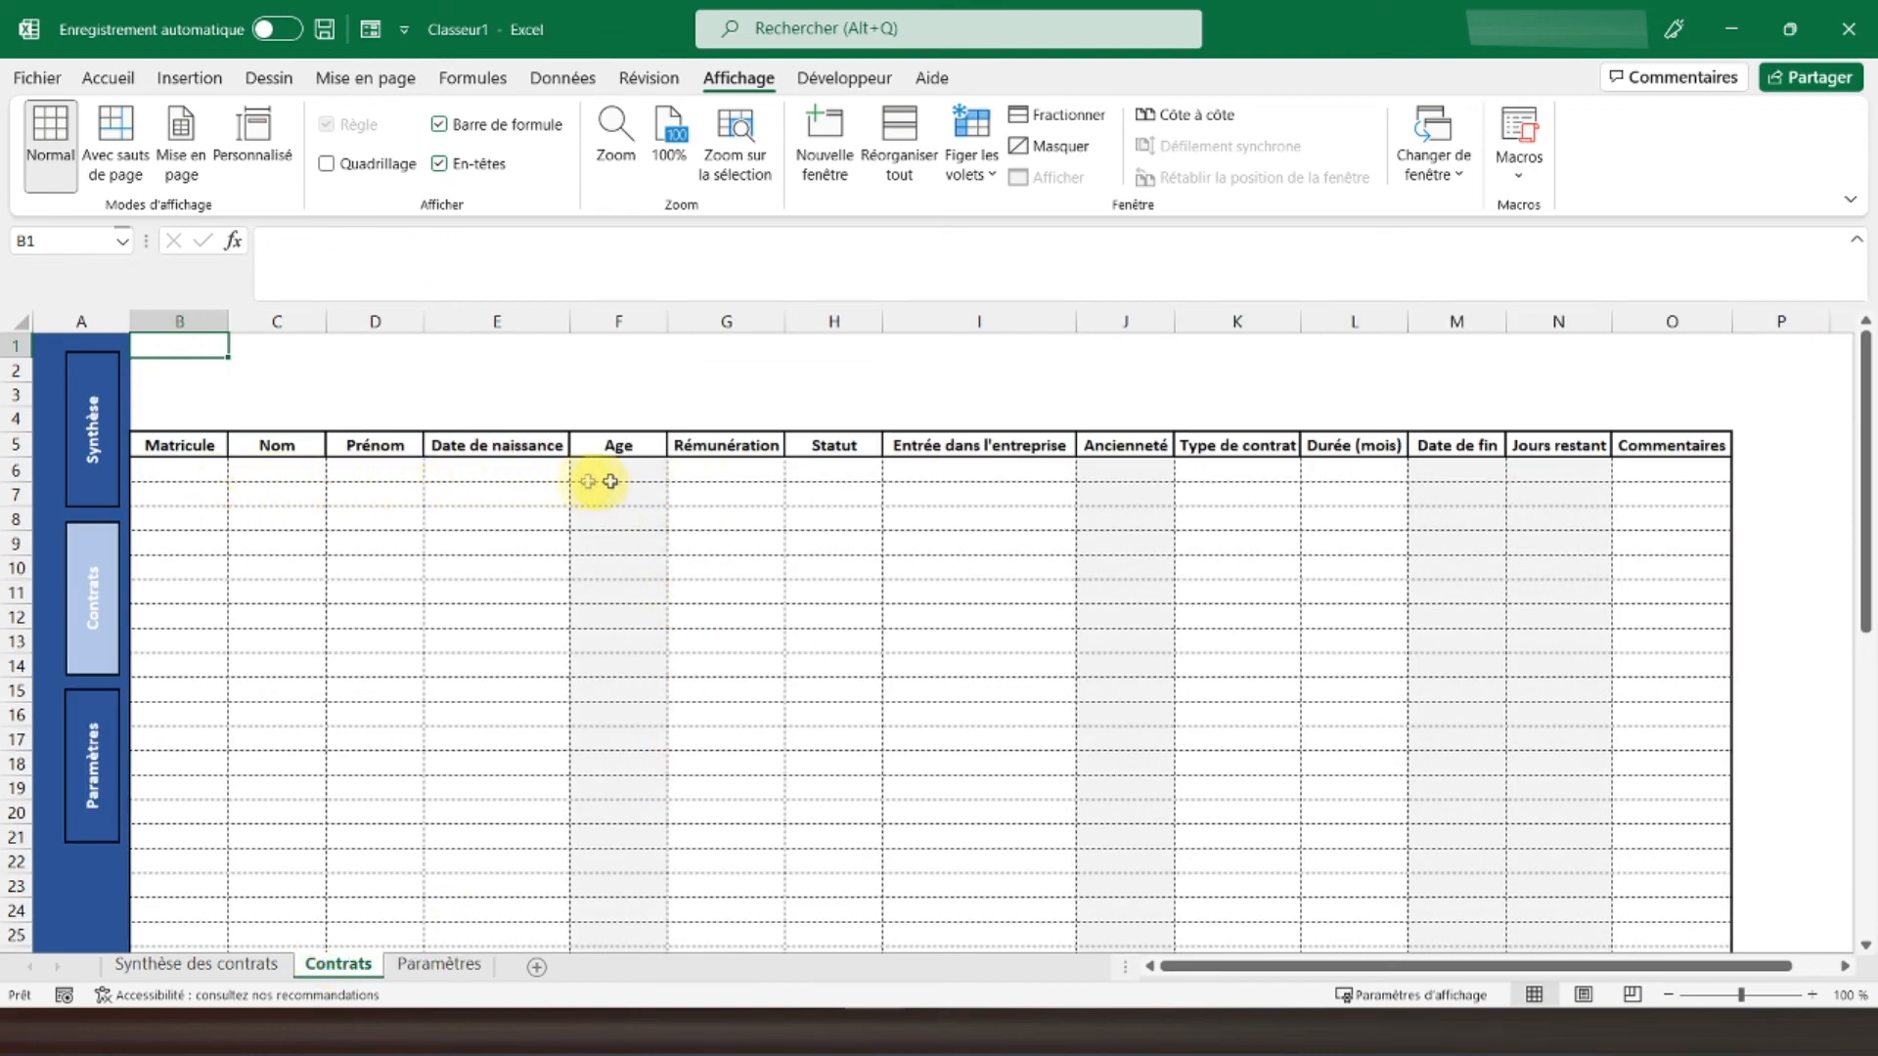
left_click(859, 468)
scroll(858, 467, "down", 10)
scroll(853, 472, "down", 4)
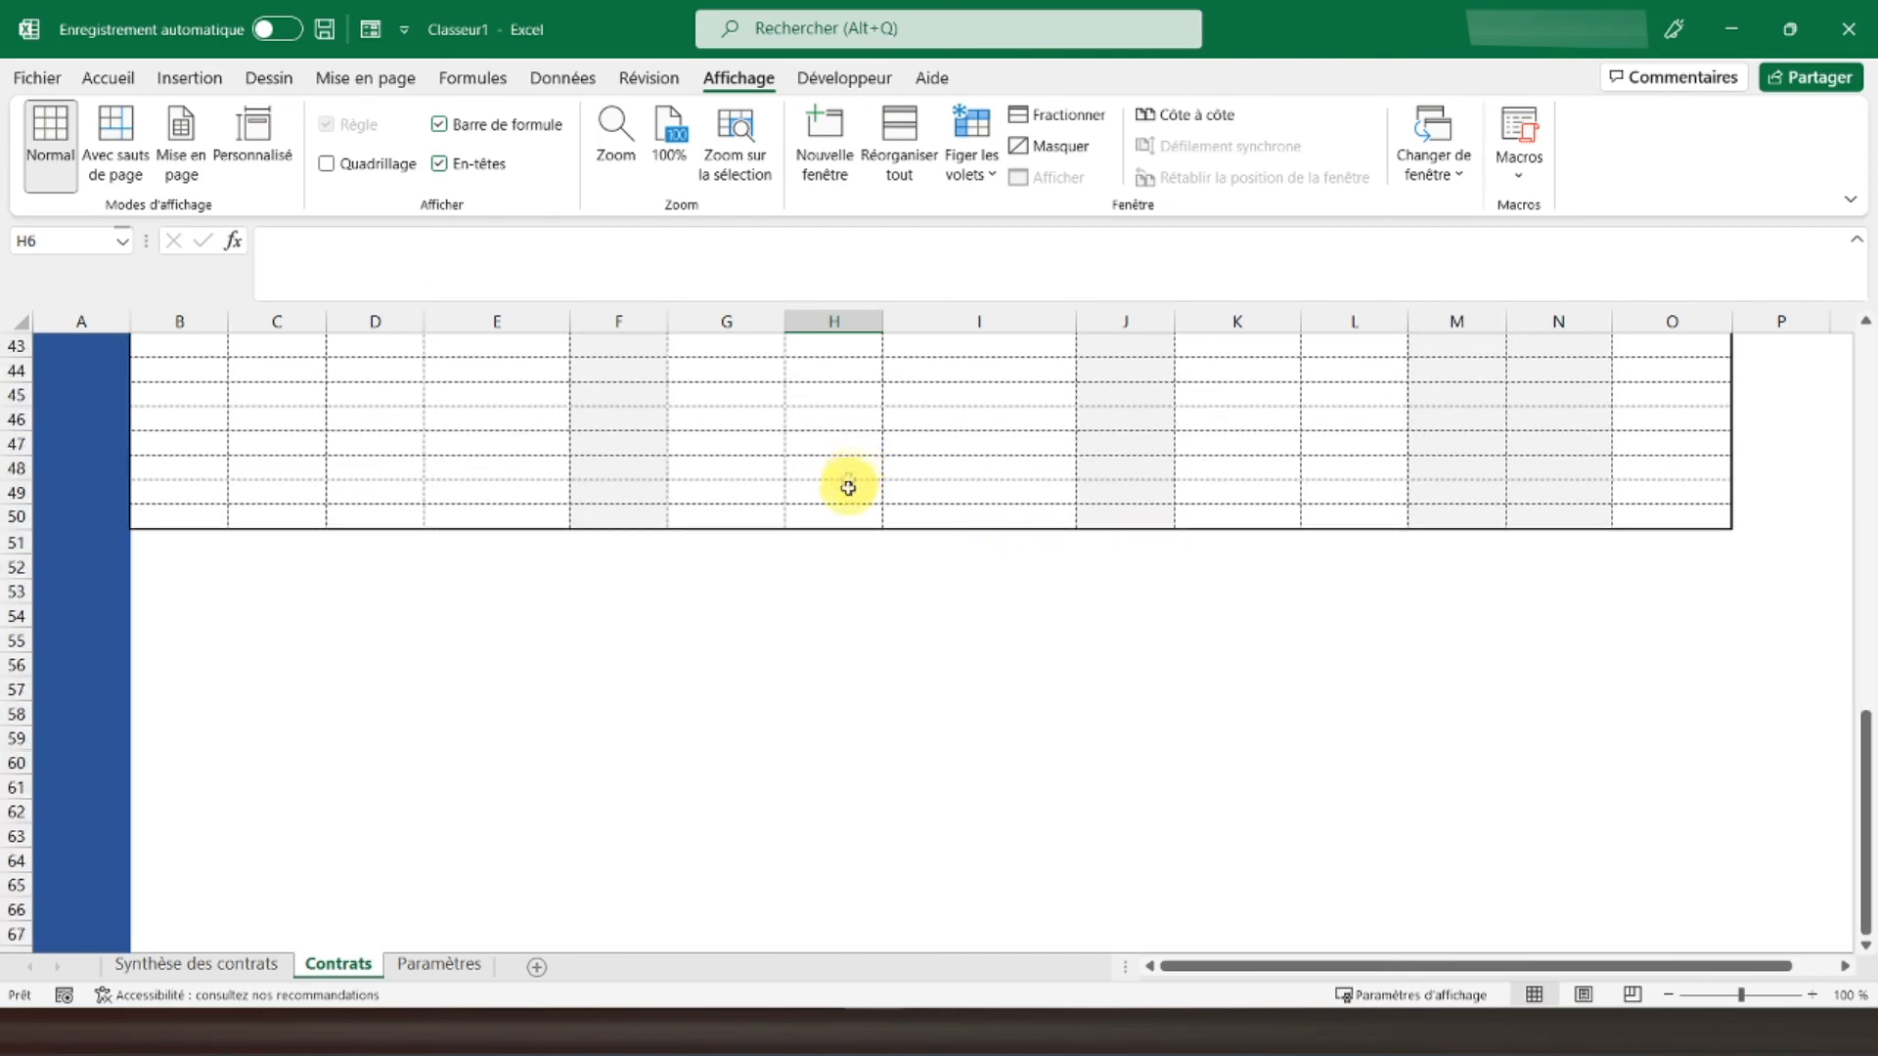
left_click_drag(848, 524, 834, 463)
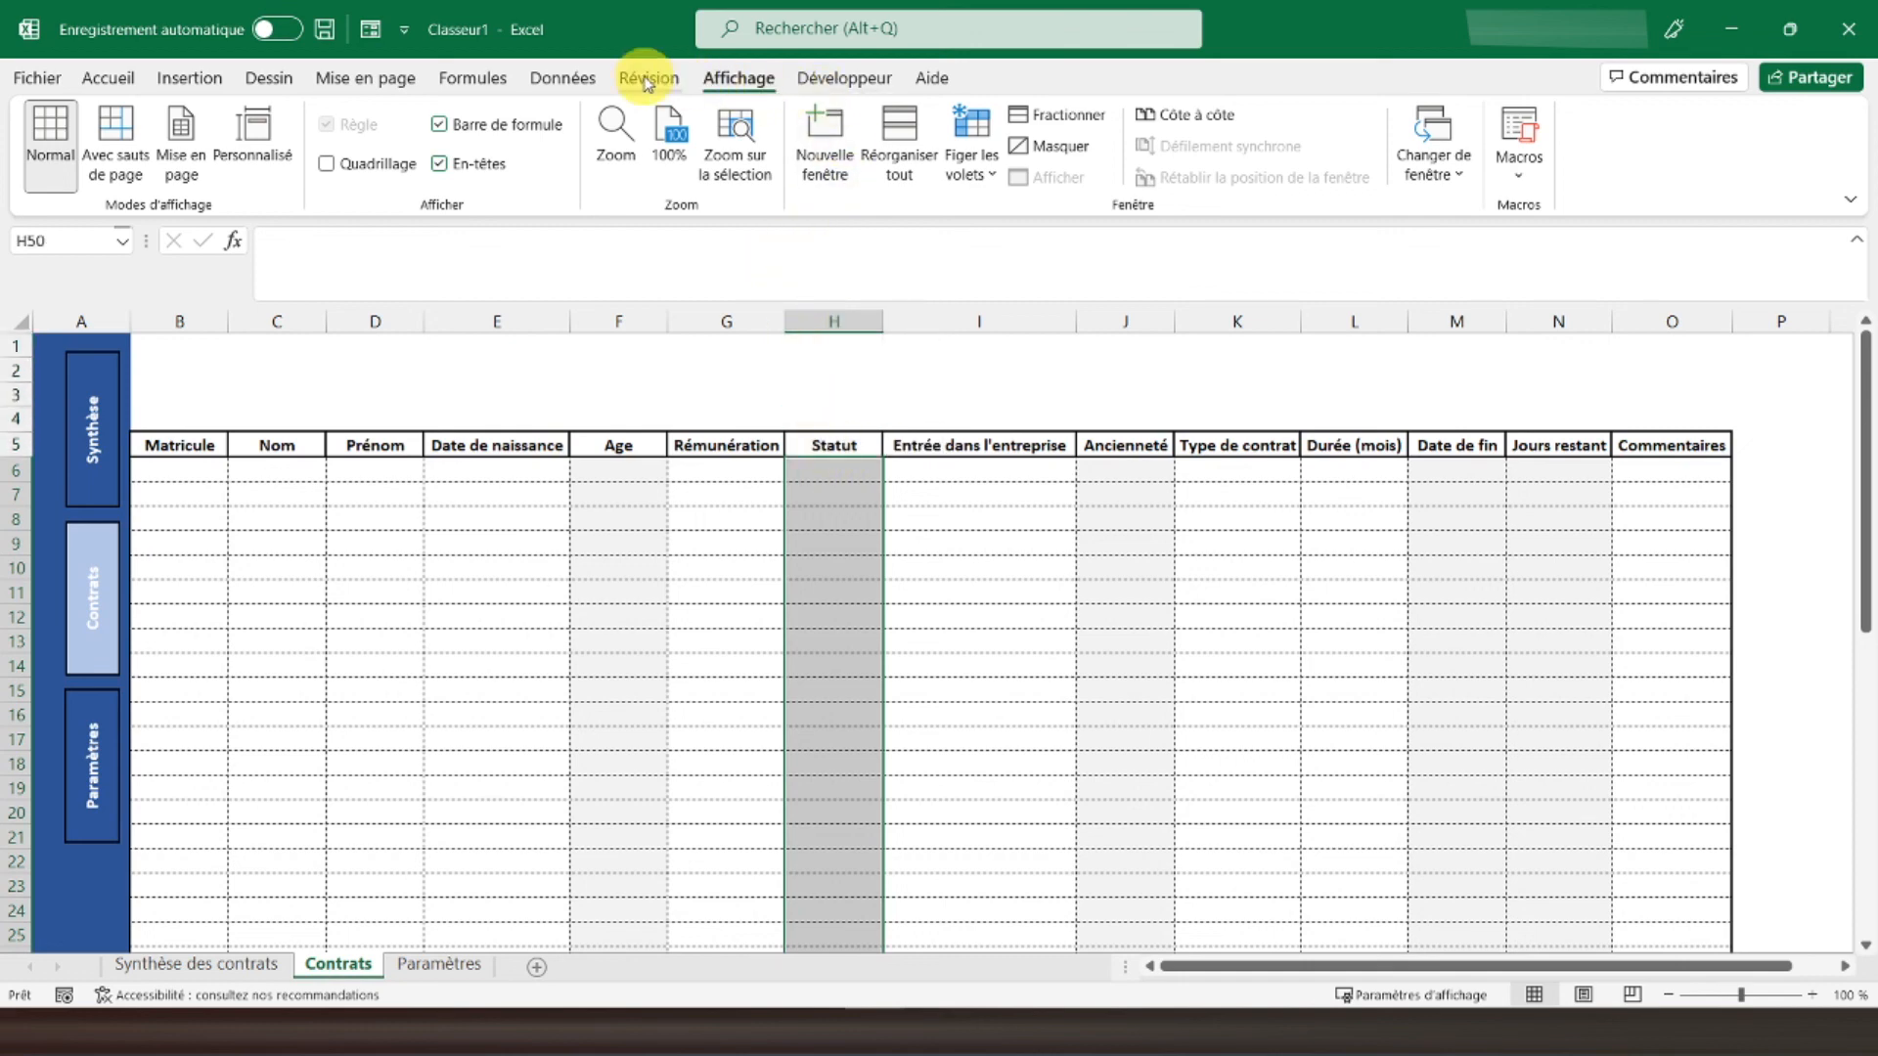
left_click(590, 86)
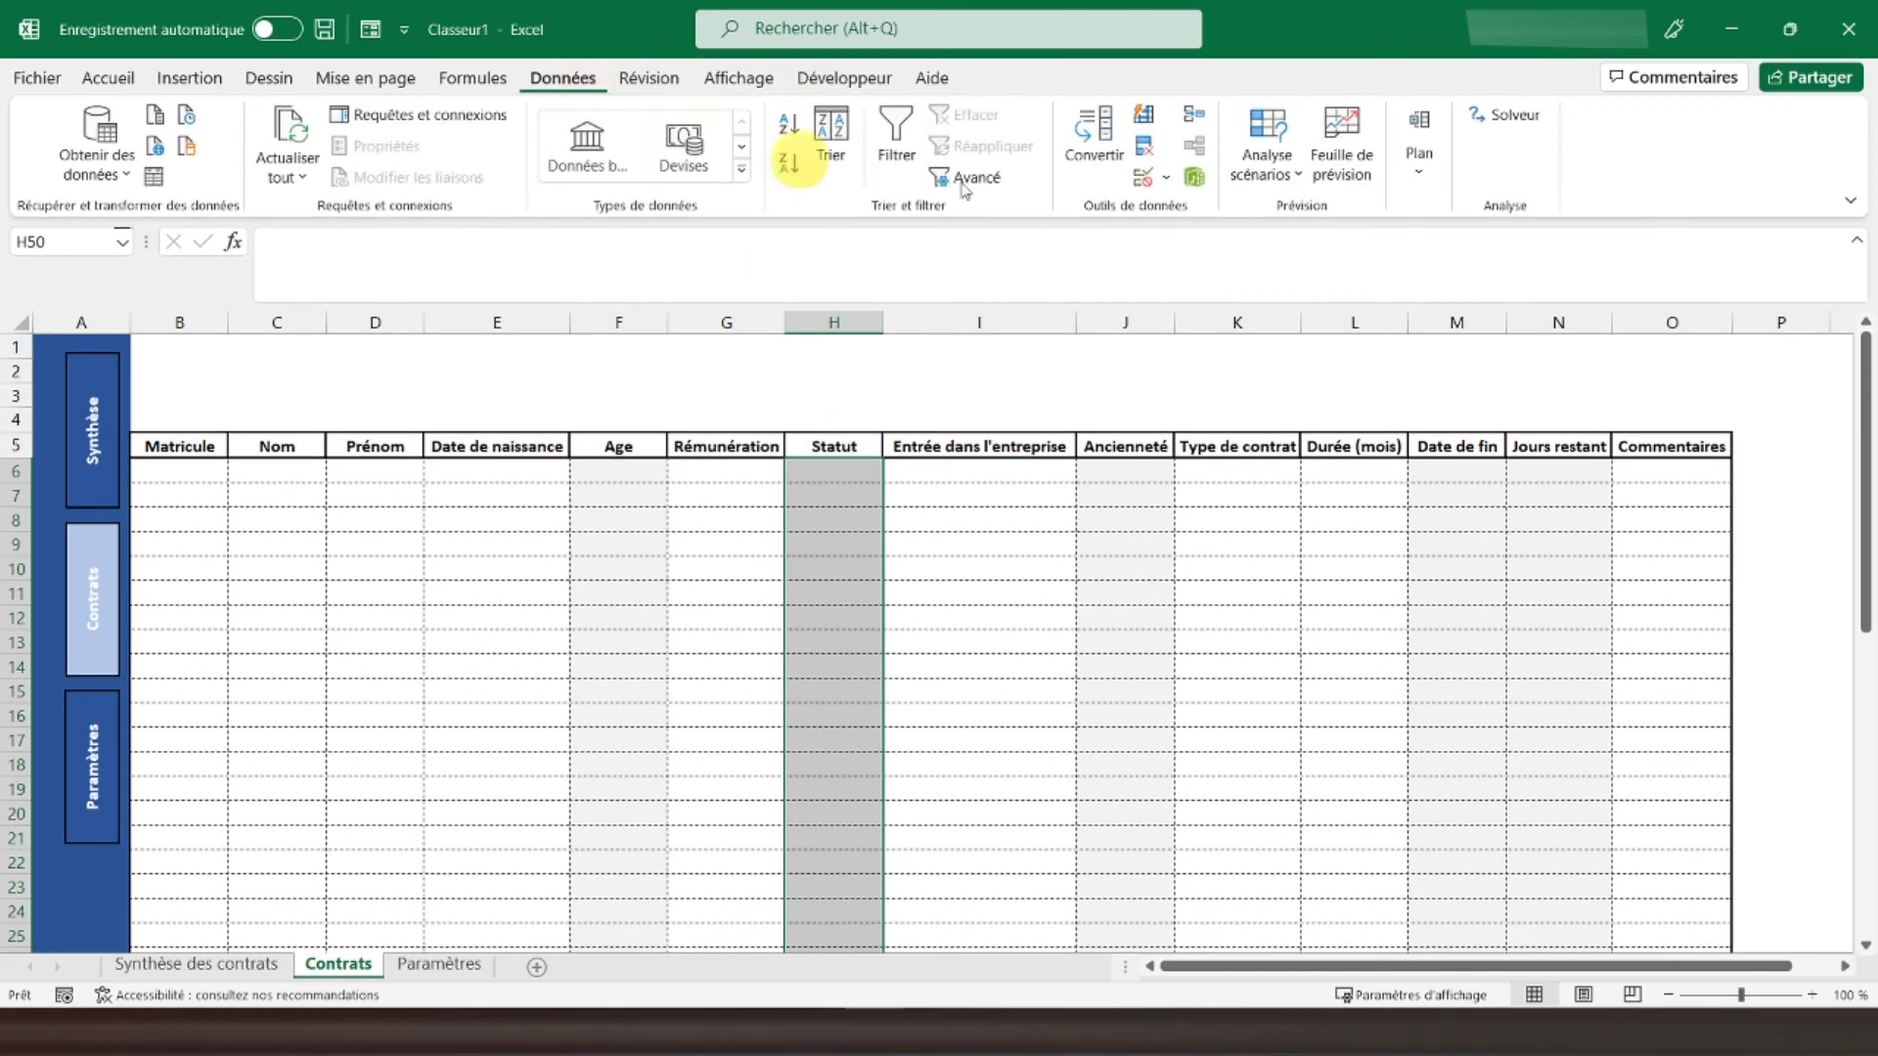
left_click(1147, 179)
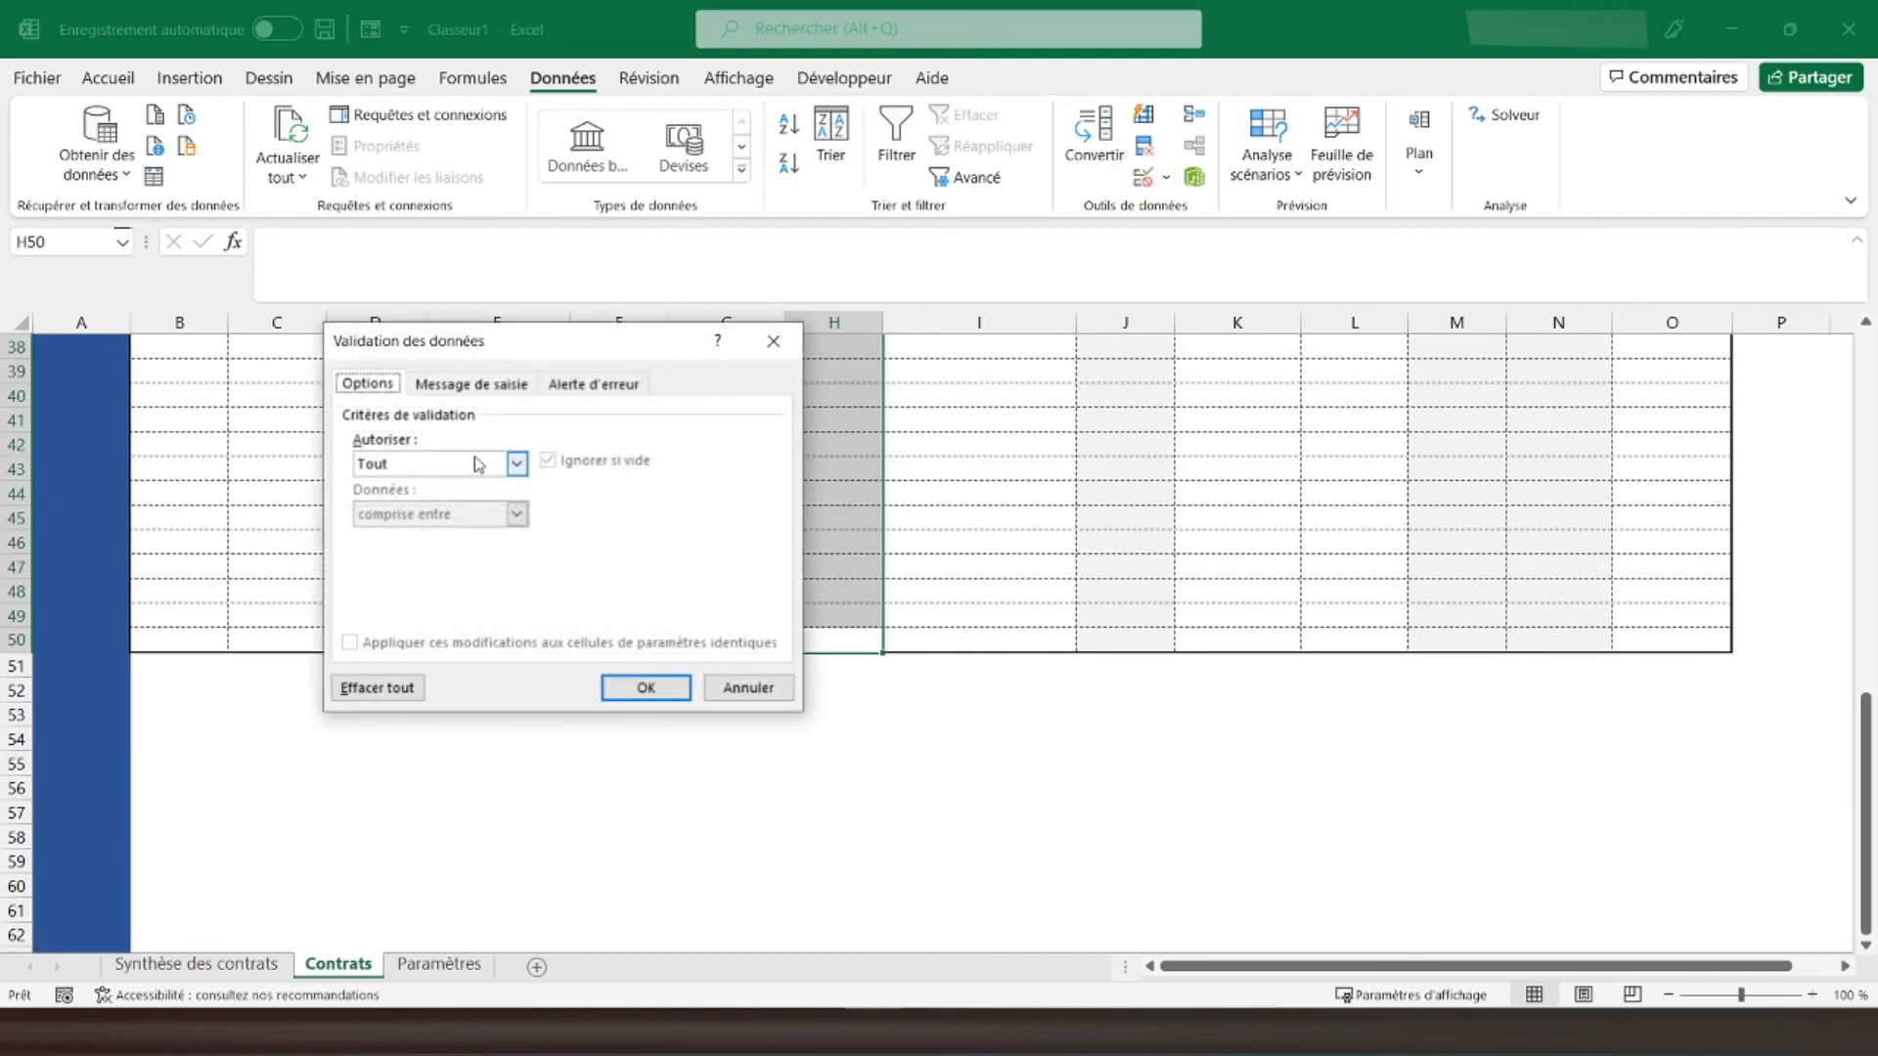
left_click(517, 464)
left_click(384, 533)
left_click(440, 564)
type("=")
left_click(436, 965)
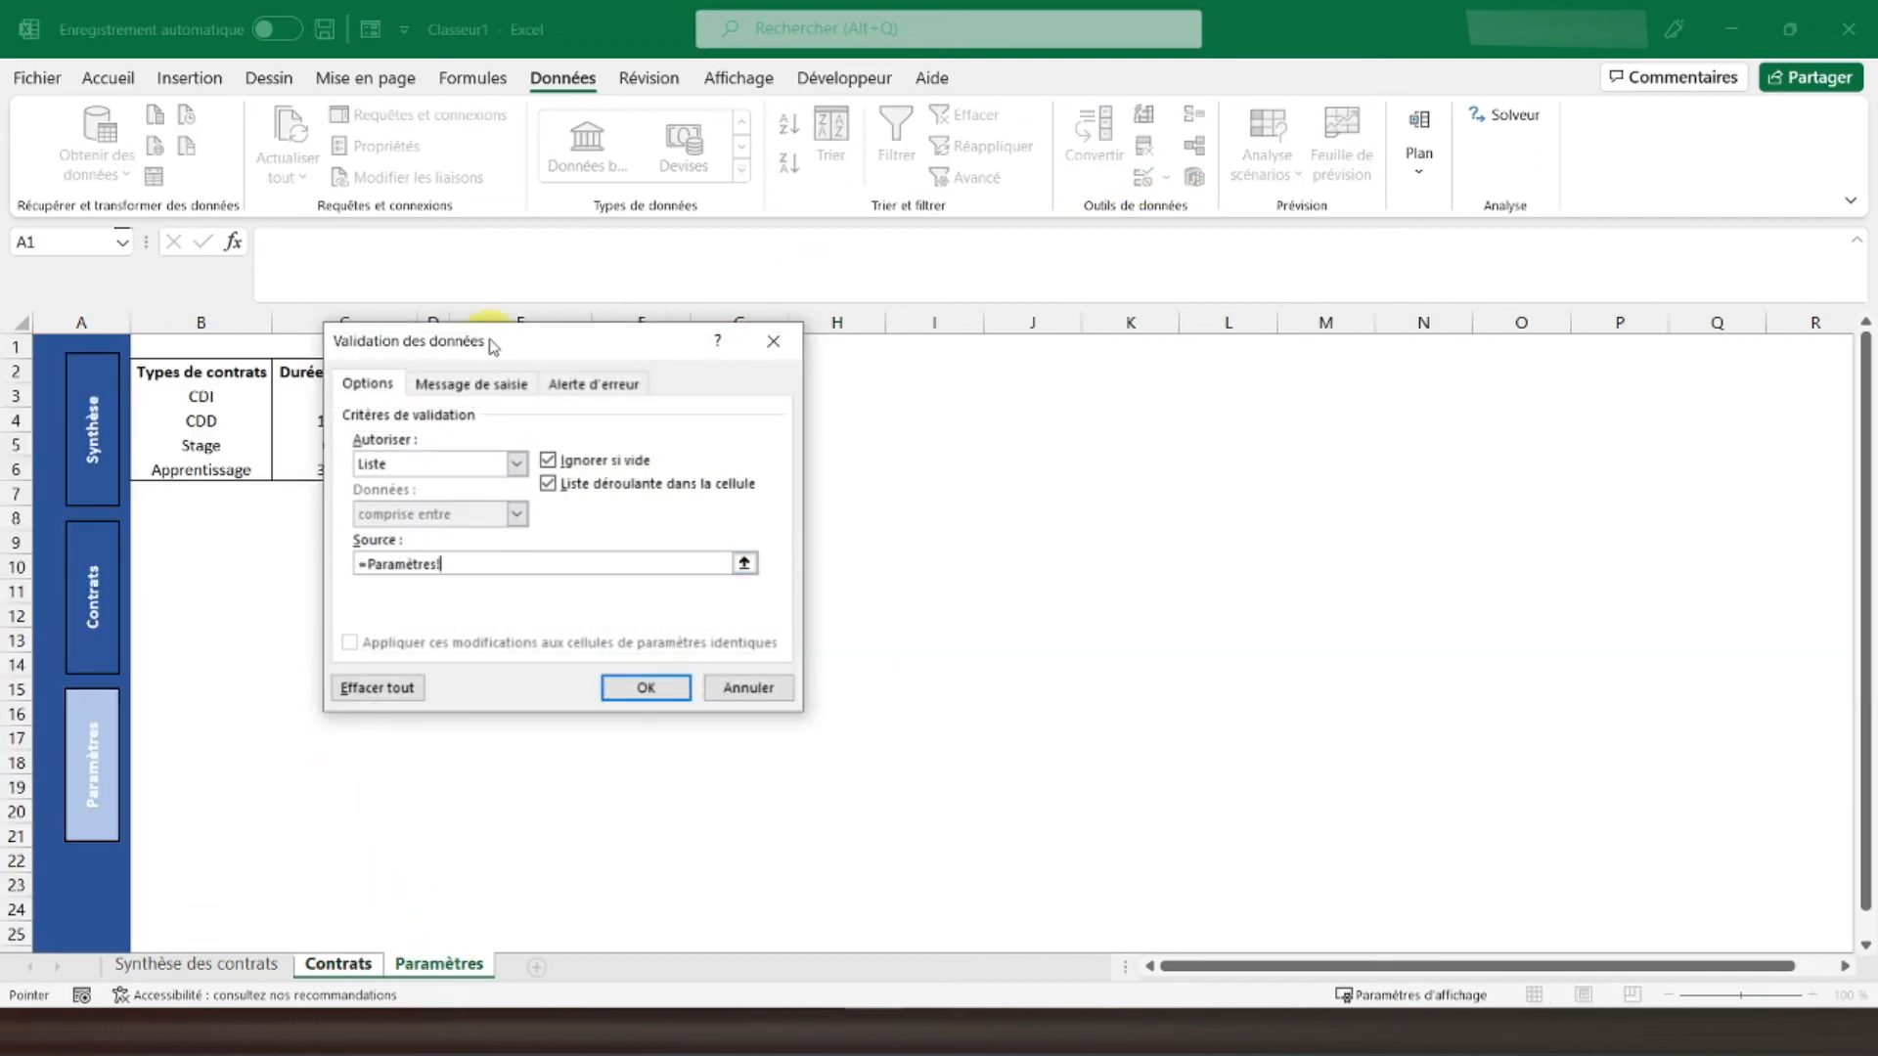
left_click_drag(494, 347, 956, 376)
left_click_drag(521, 399, 524, 492)
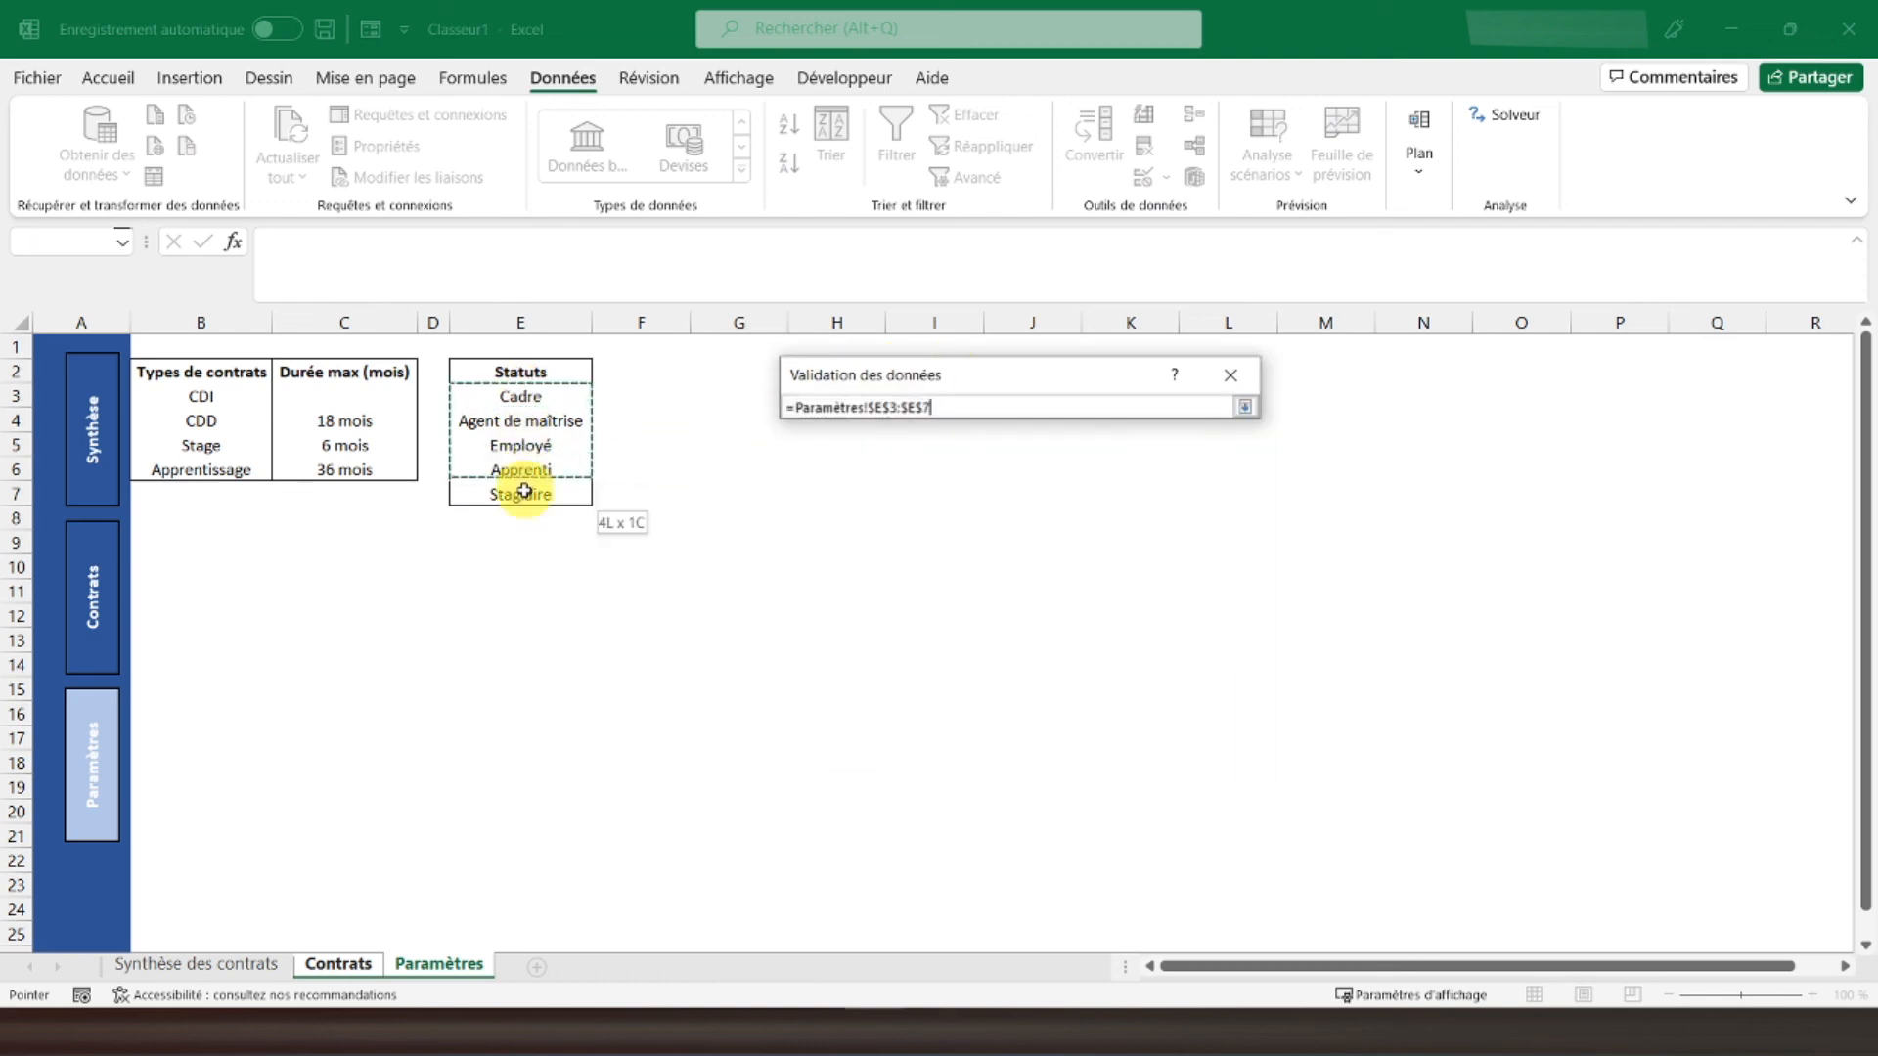
left_click(1092, 723)
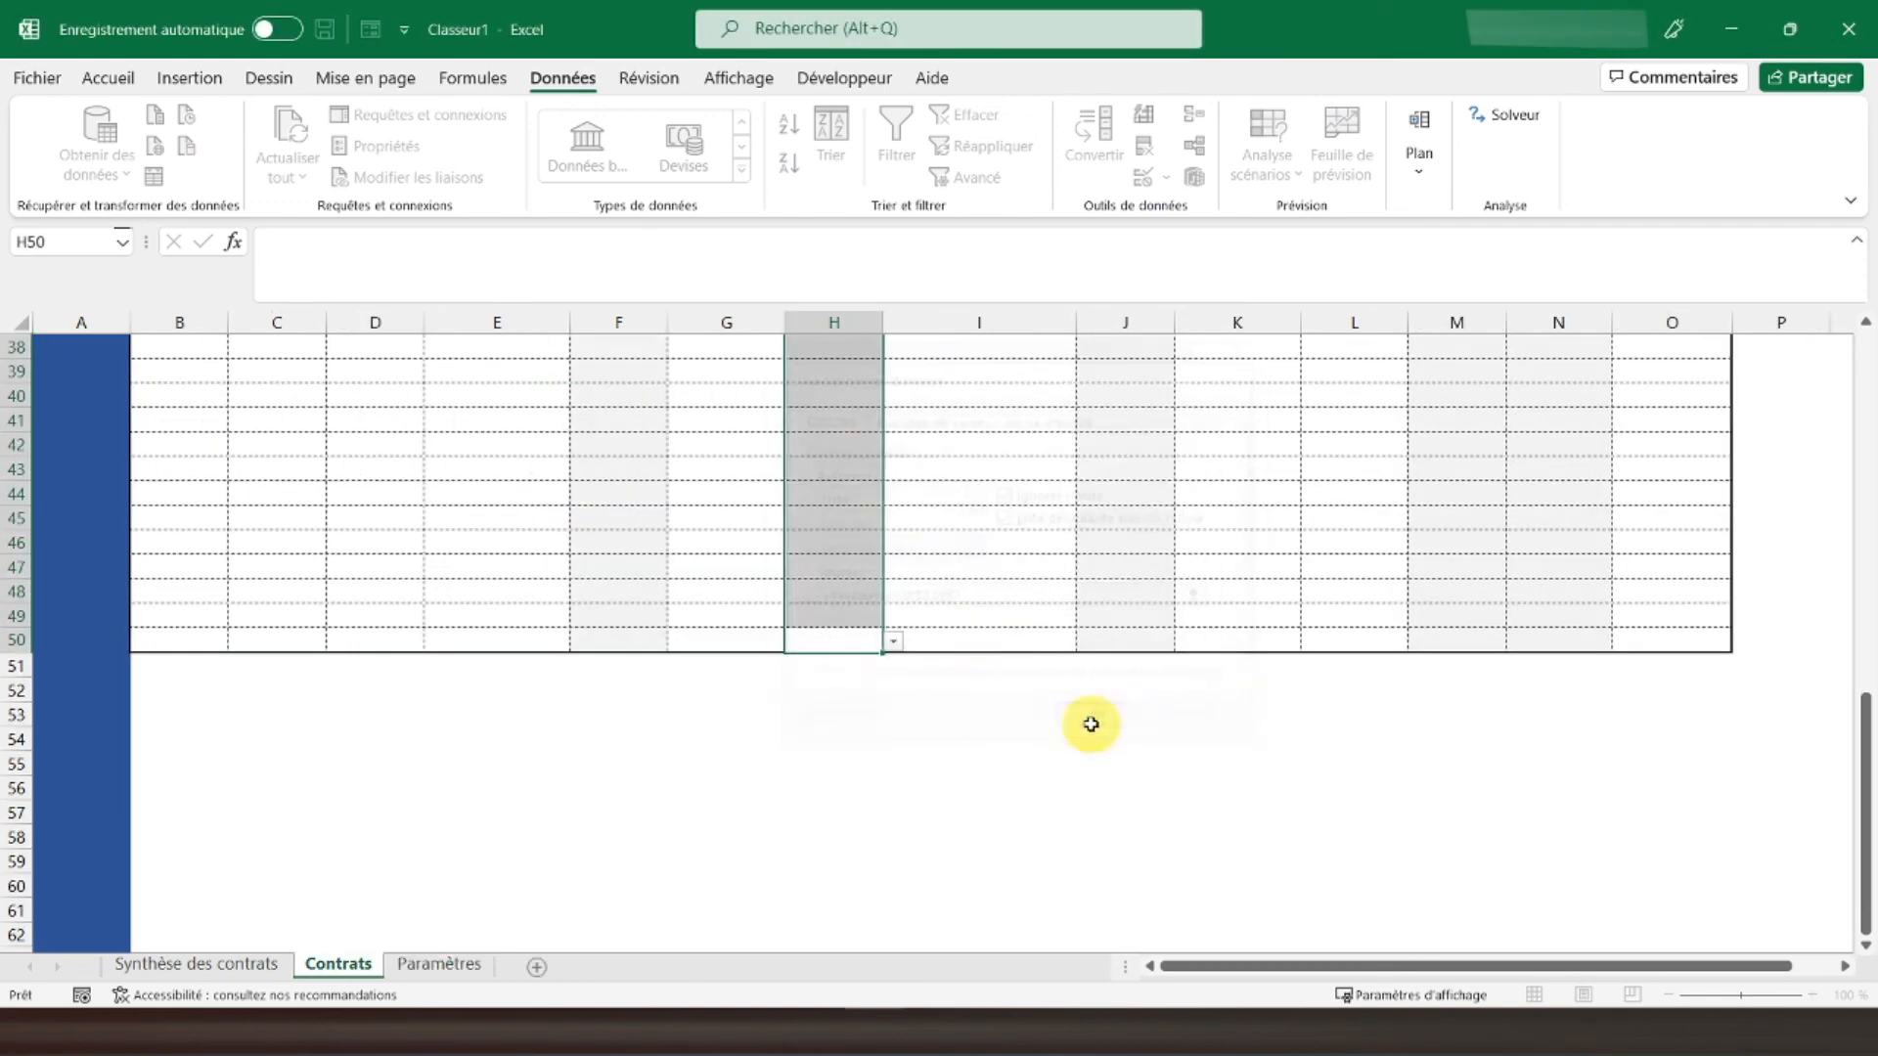
Step: Choose "Agent de maîtrise" from the dropdown list as the status in H6
scroll(851, 461, "up", 12)
left_click(853, 461)
left_click(892, 471)
left_click(863, 505)
Step: Fit the Statut column H to its contents and centre it horizontally
double_click(881, 307)
left_click(858, 323)
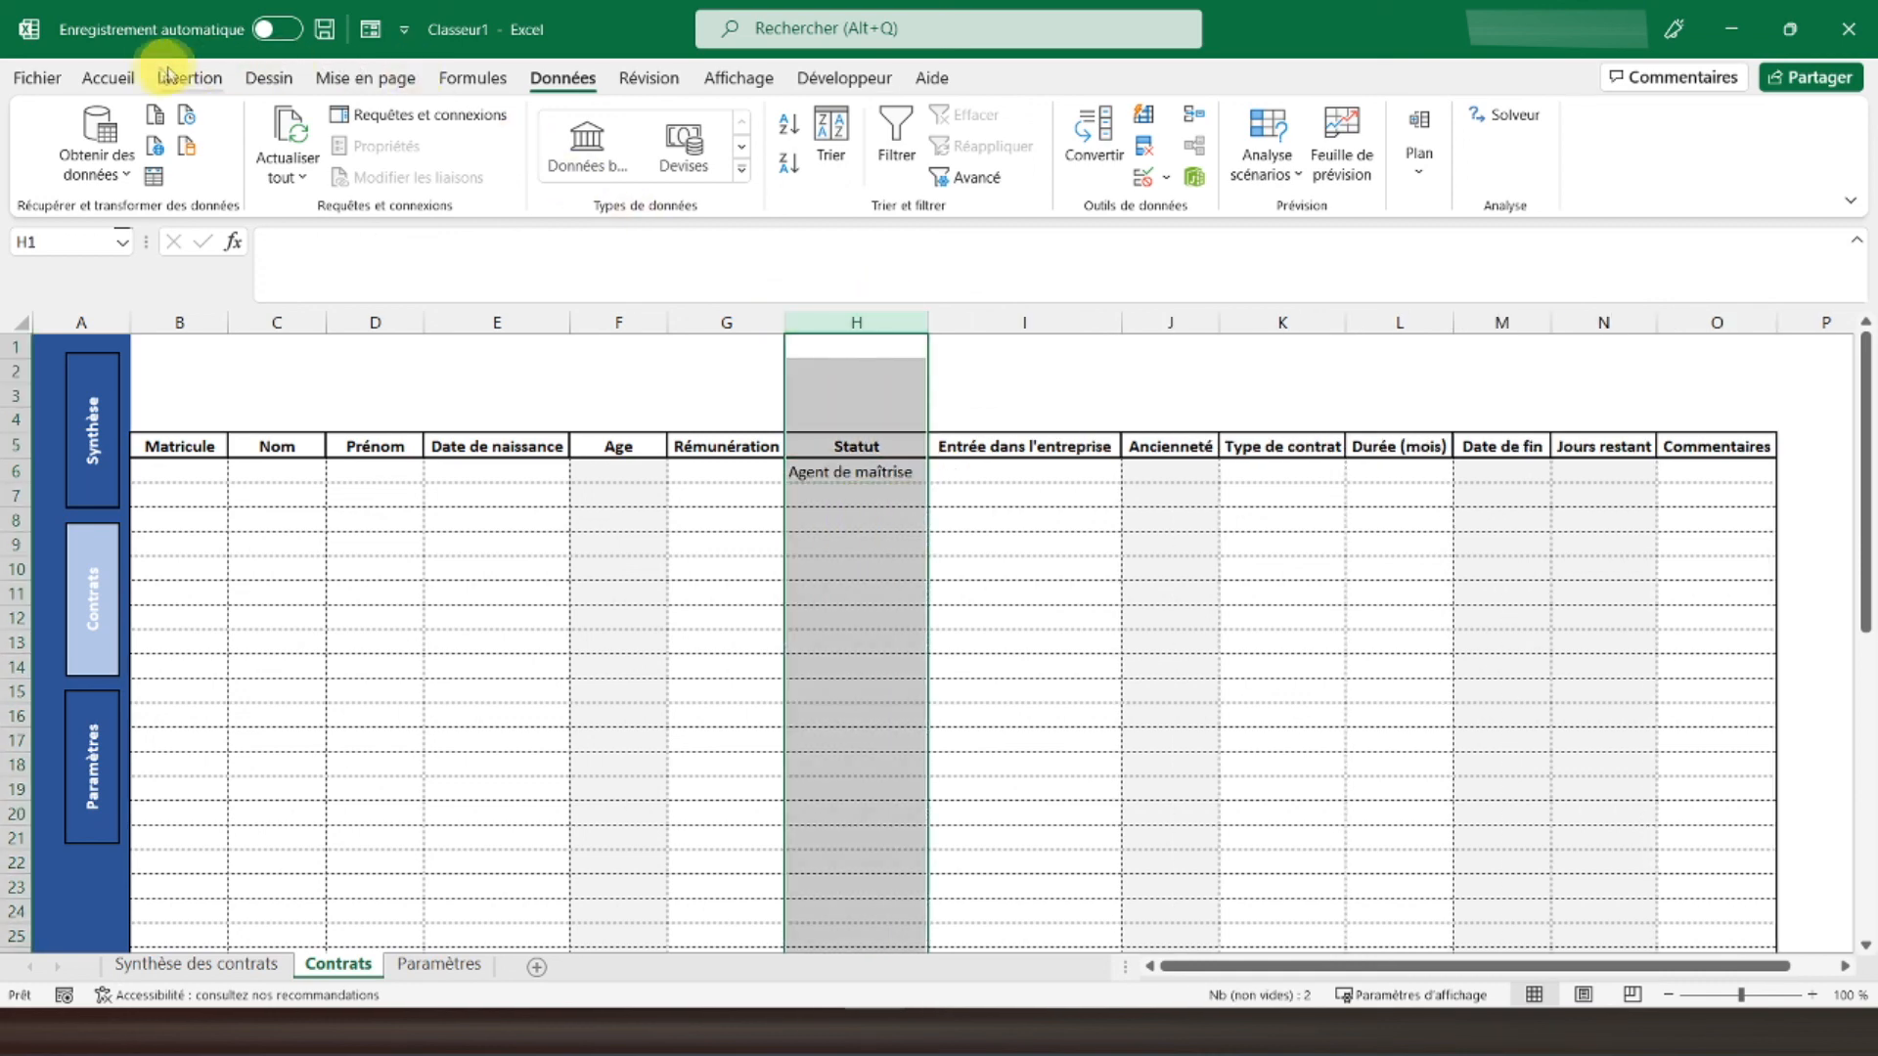
left_click(110, 77)
left_click(545, 166)
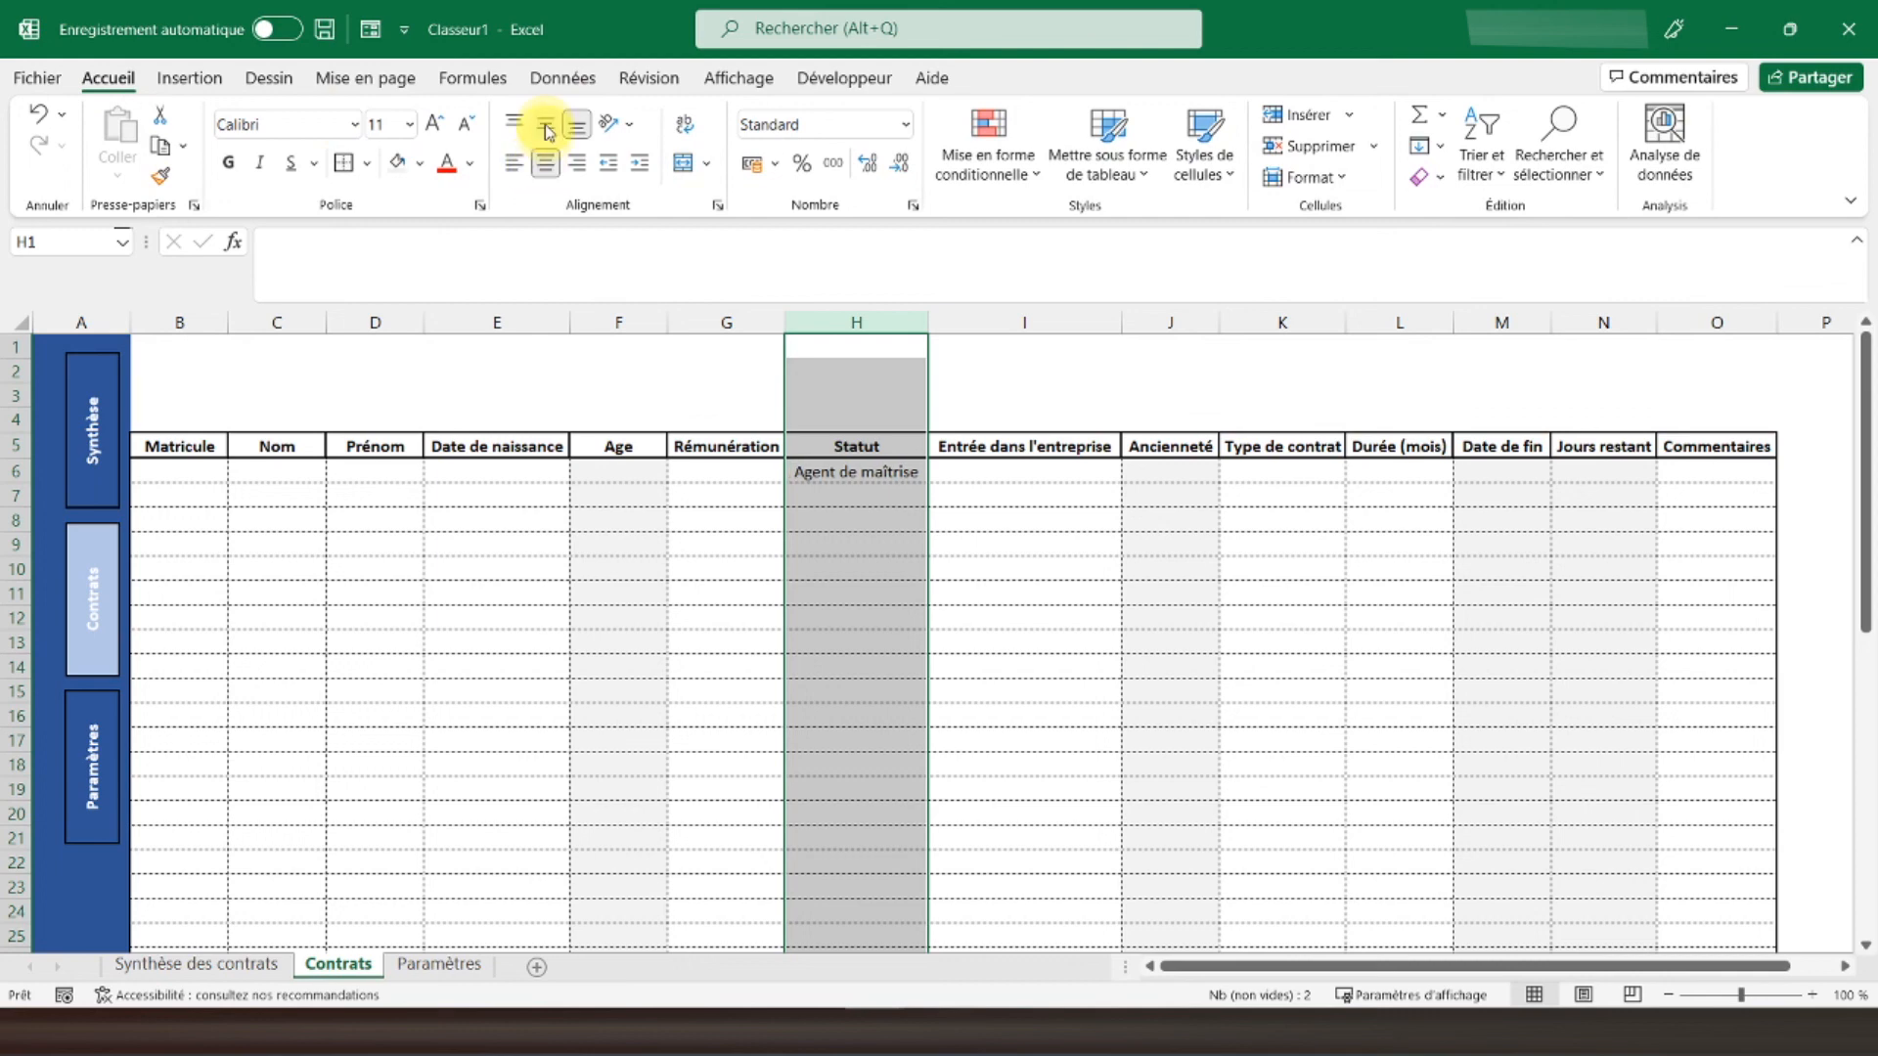
Step: Add a list validation to the Type de contrat cells K6:K50 using Paramètres B3:B6 as the source
left_click(1231, 471)
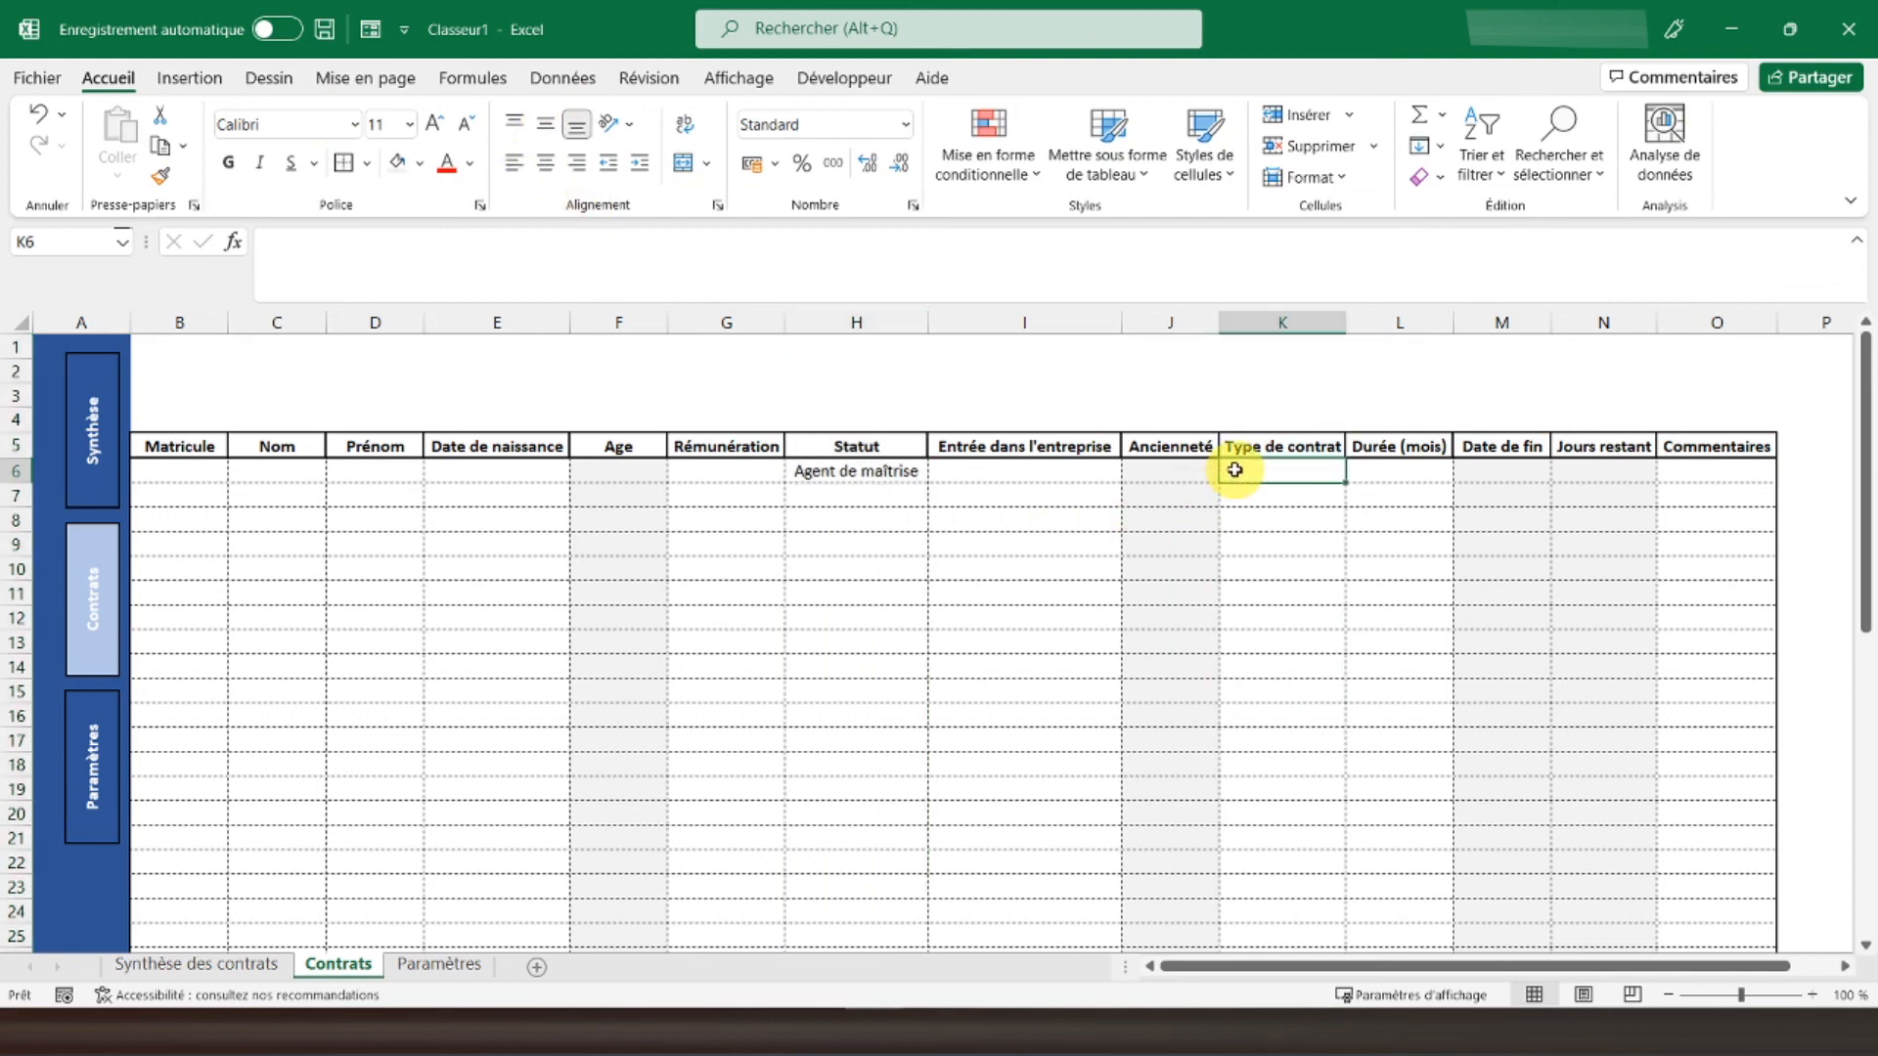
scroll(1234, 470, "down", 6)
scroll(1223, 508, "down", 2)
left_click_drag(1266, 871, 1271, 470)
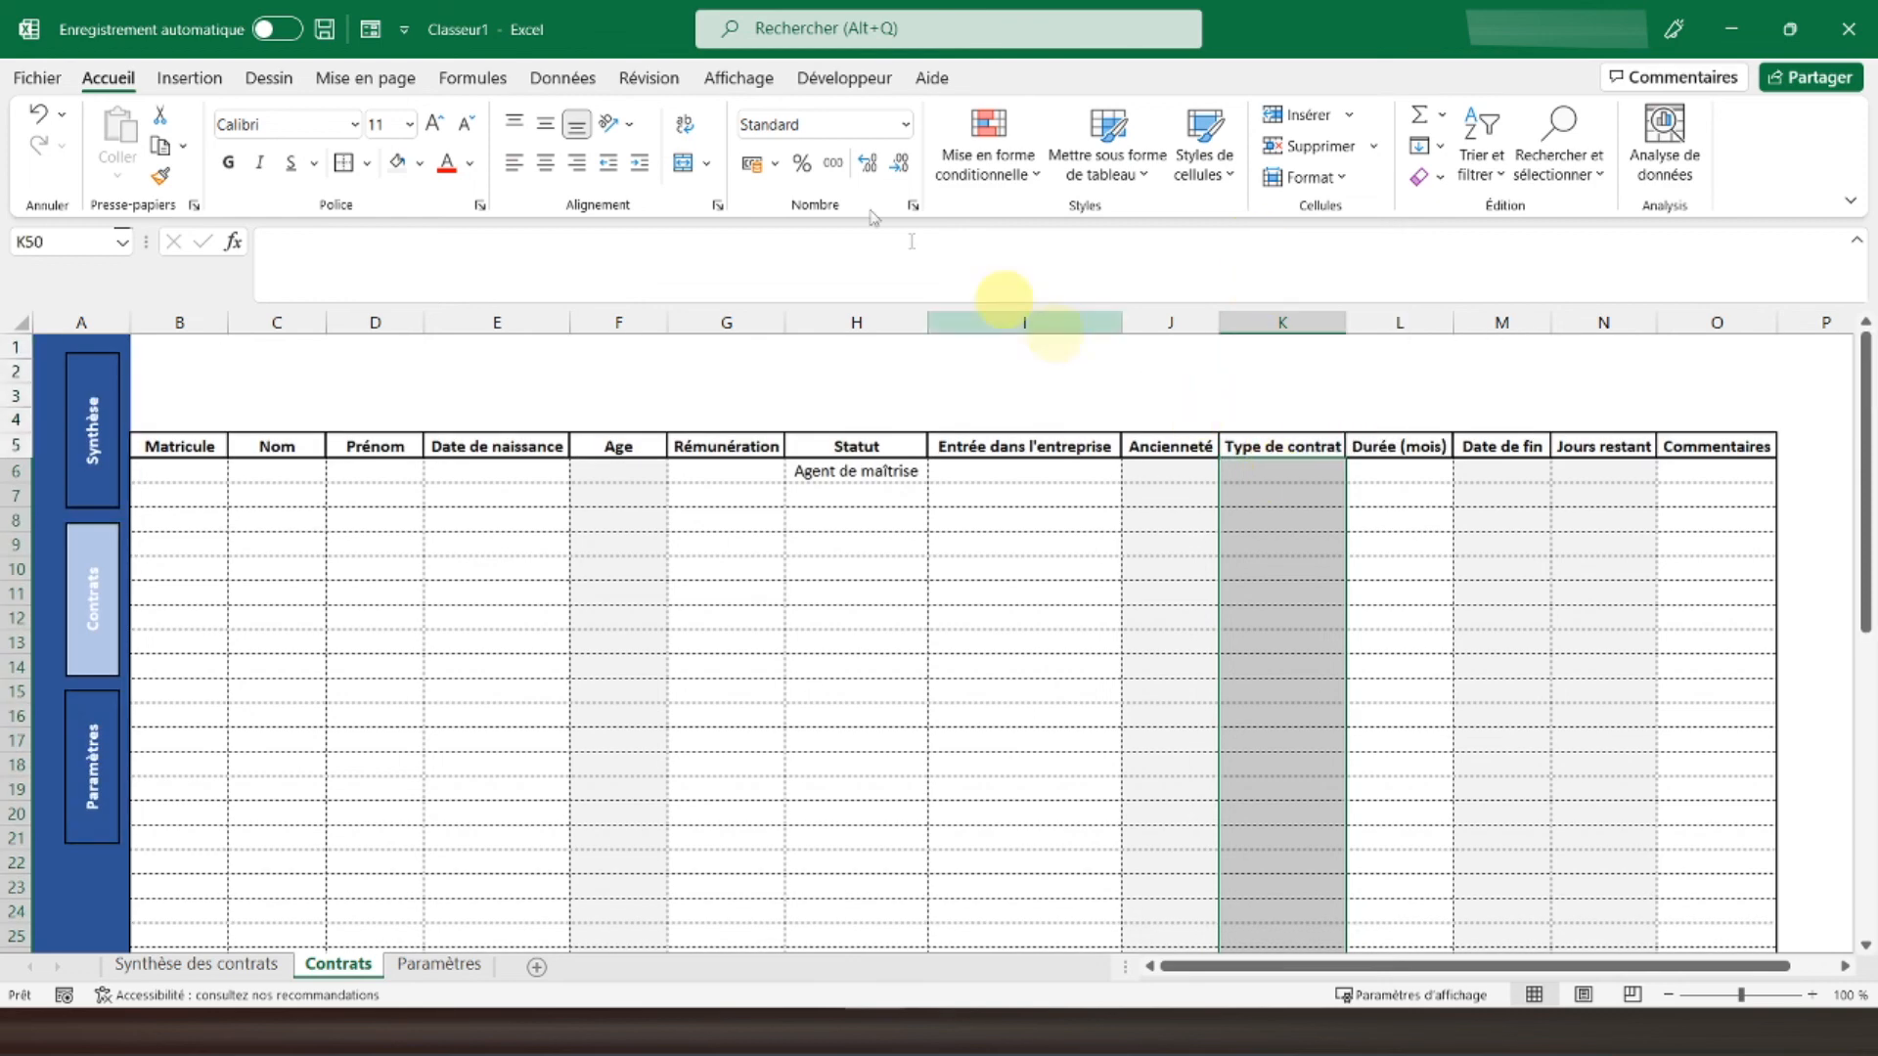
left_click(554, 78)
left_click(1145, 180)
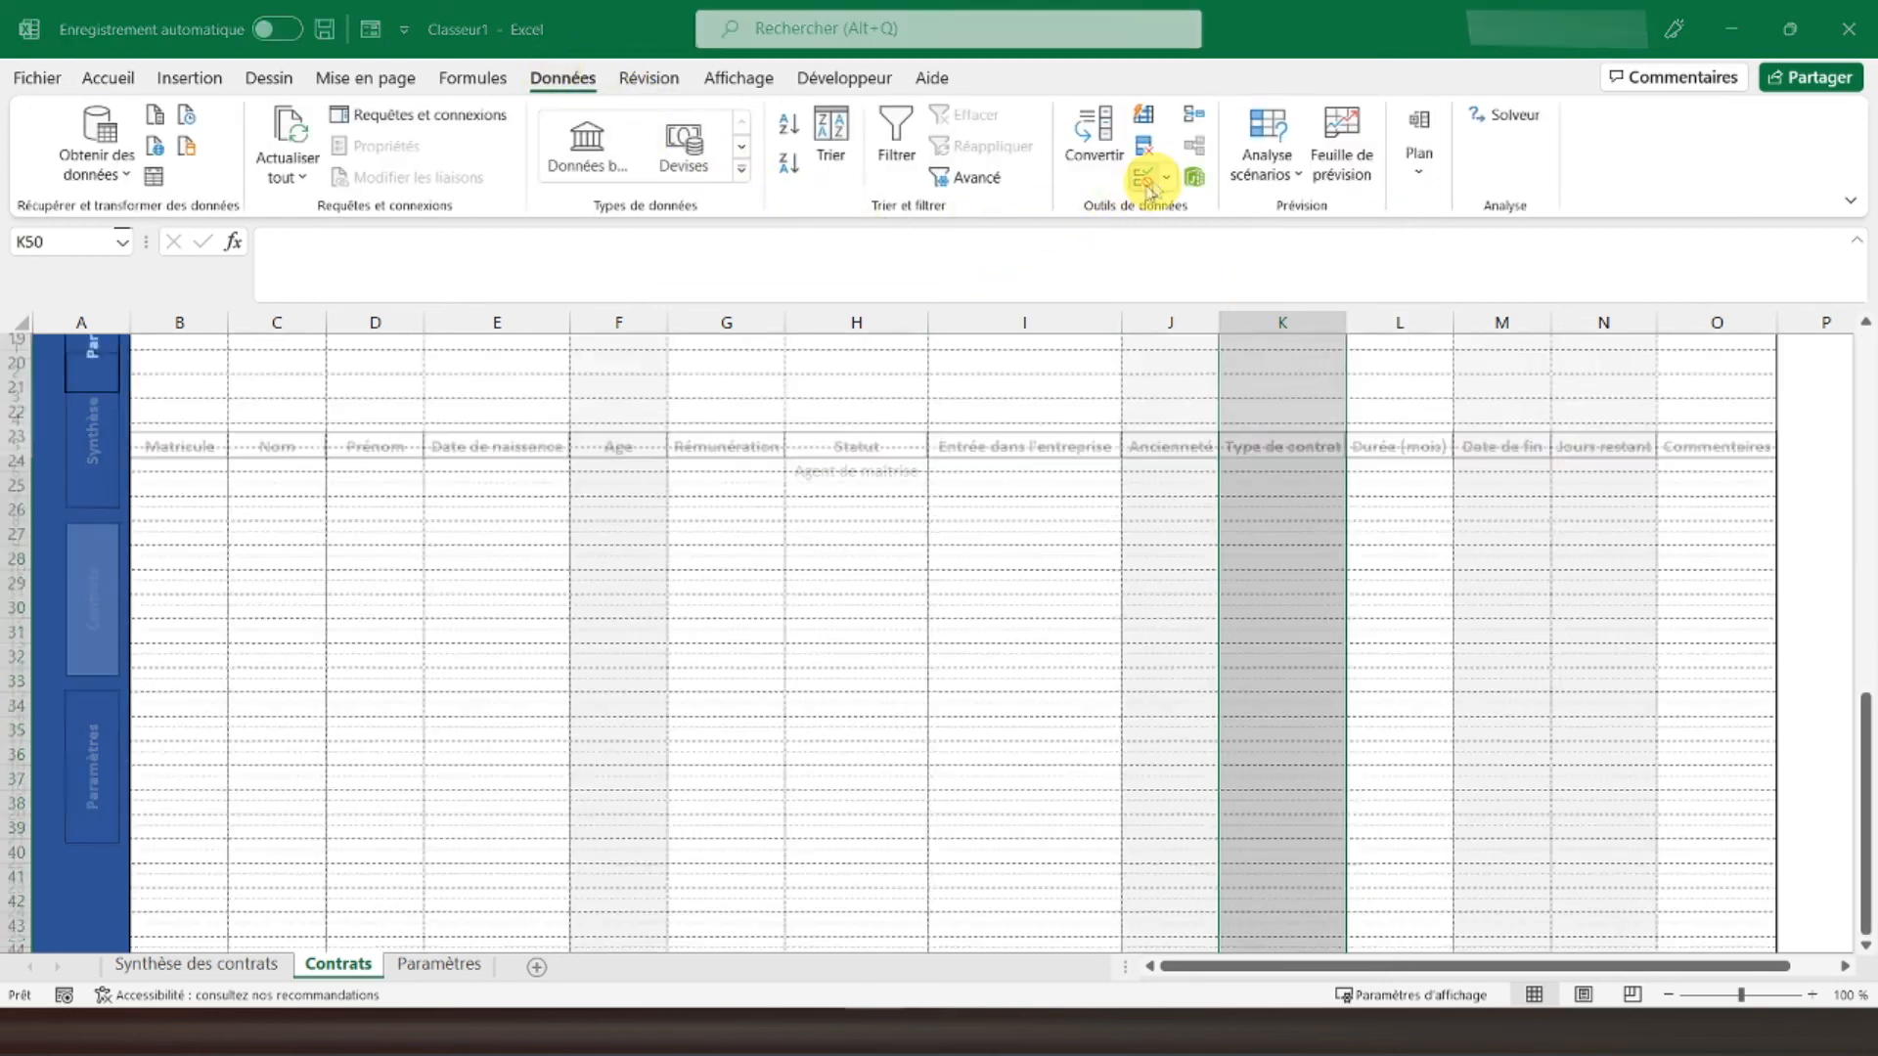
left_click(885, 499)
left_click(853, 567)
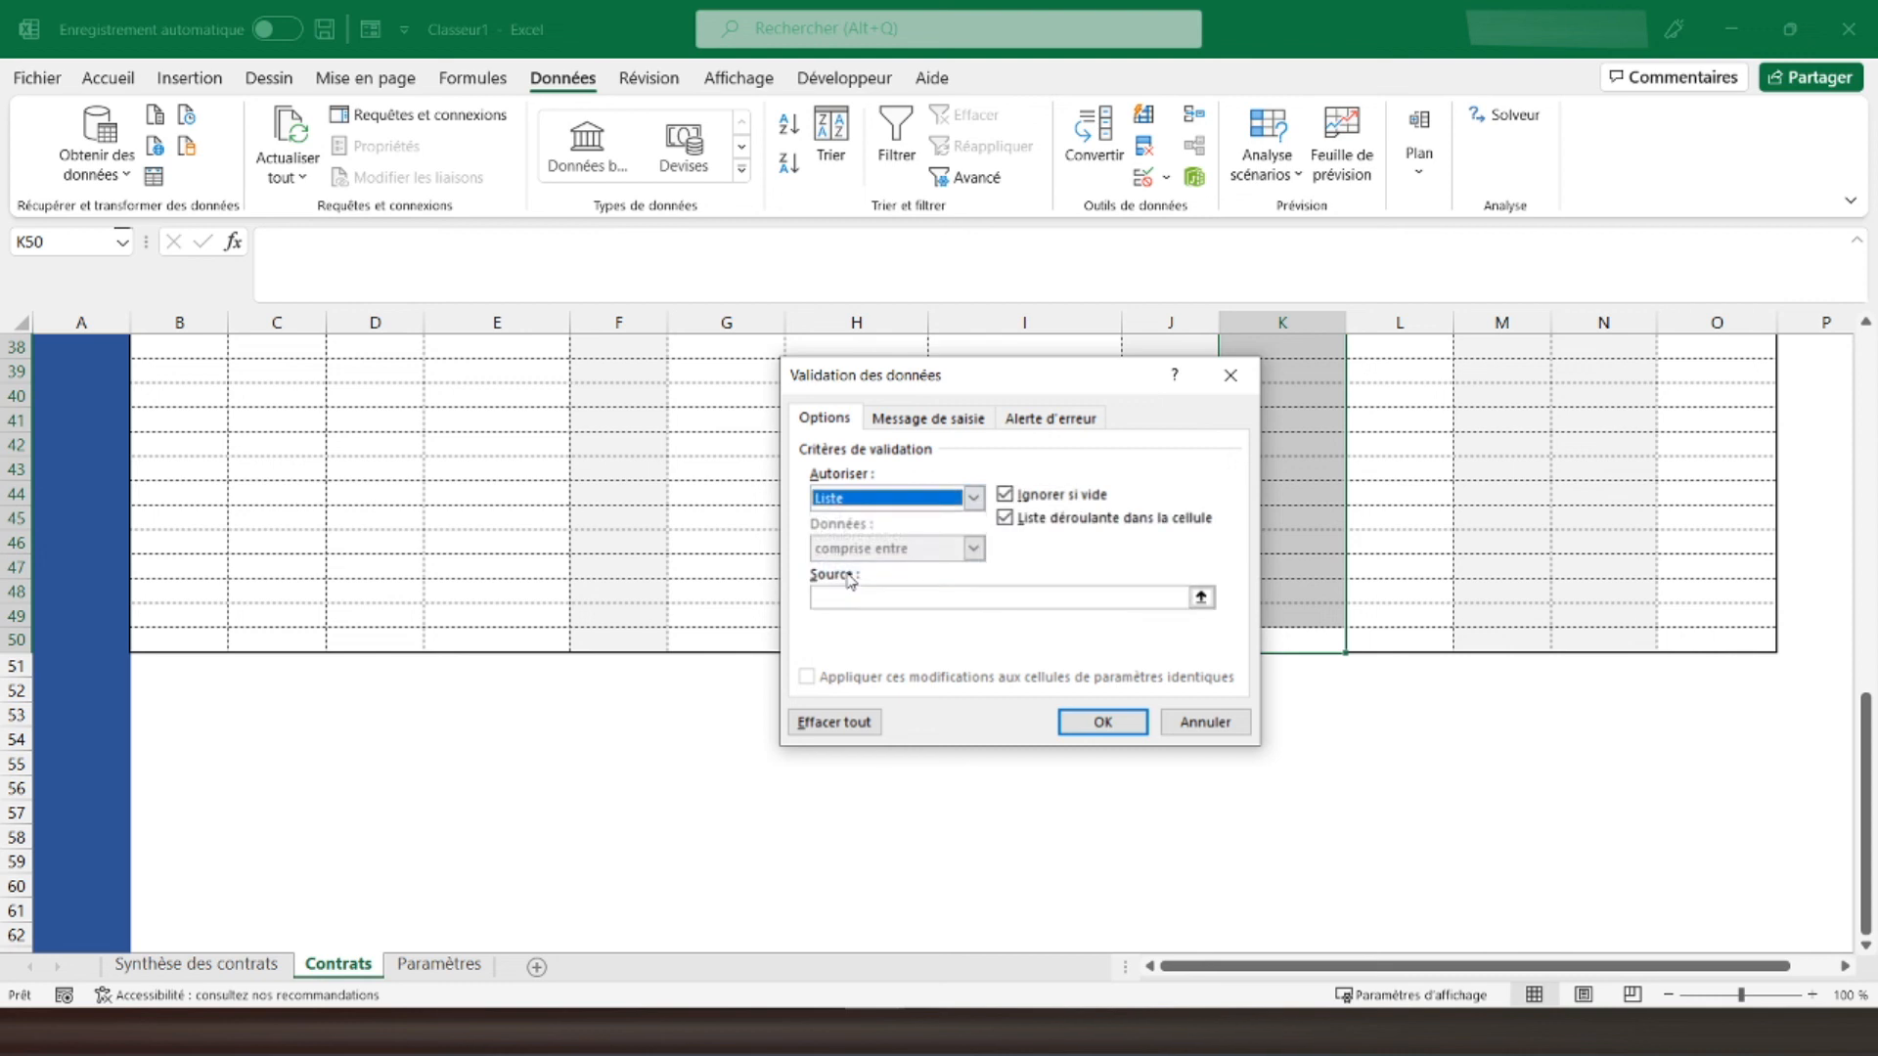
left_click(907, 602)
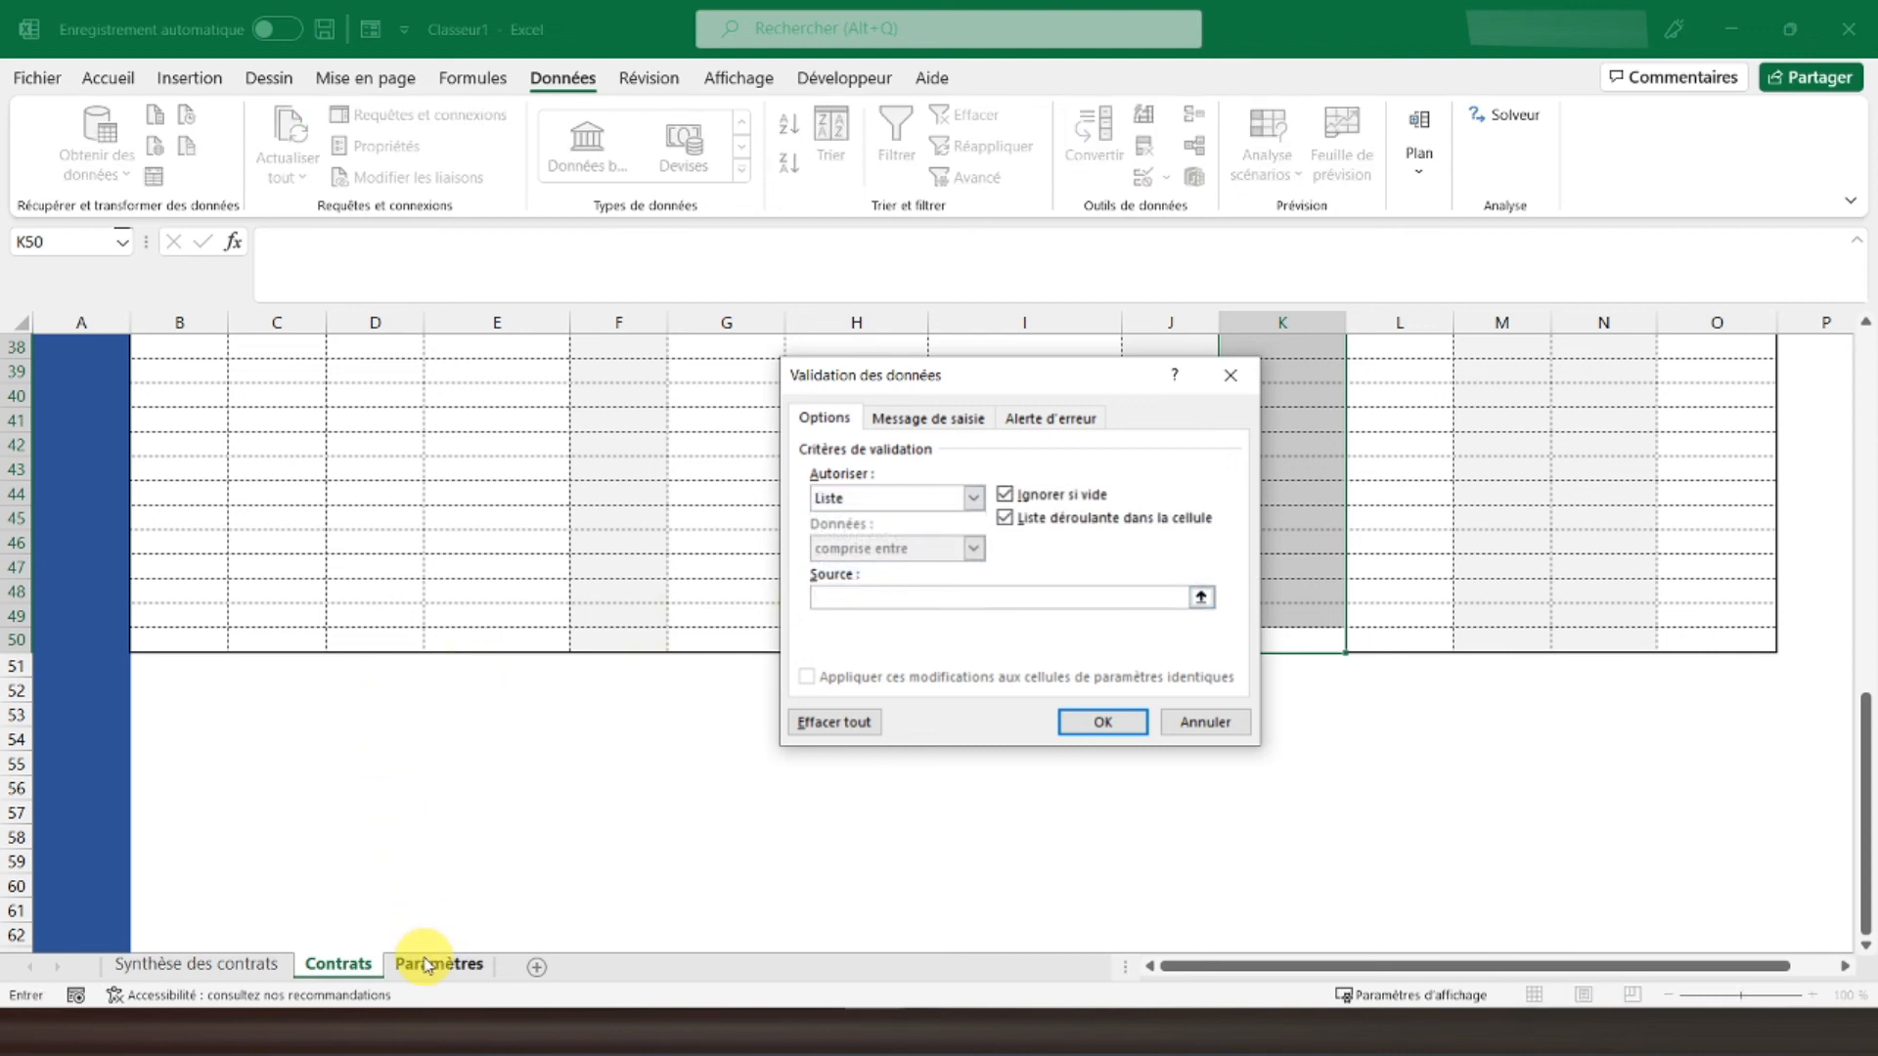
left_click(439, 963)
left_click_drag(201, 396, 215, 469)
left_click(1061, 714)
scroll(1071, 626, "up", 10)
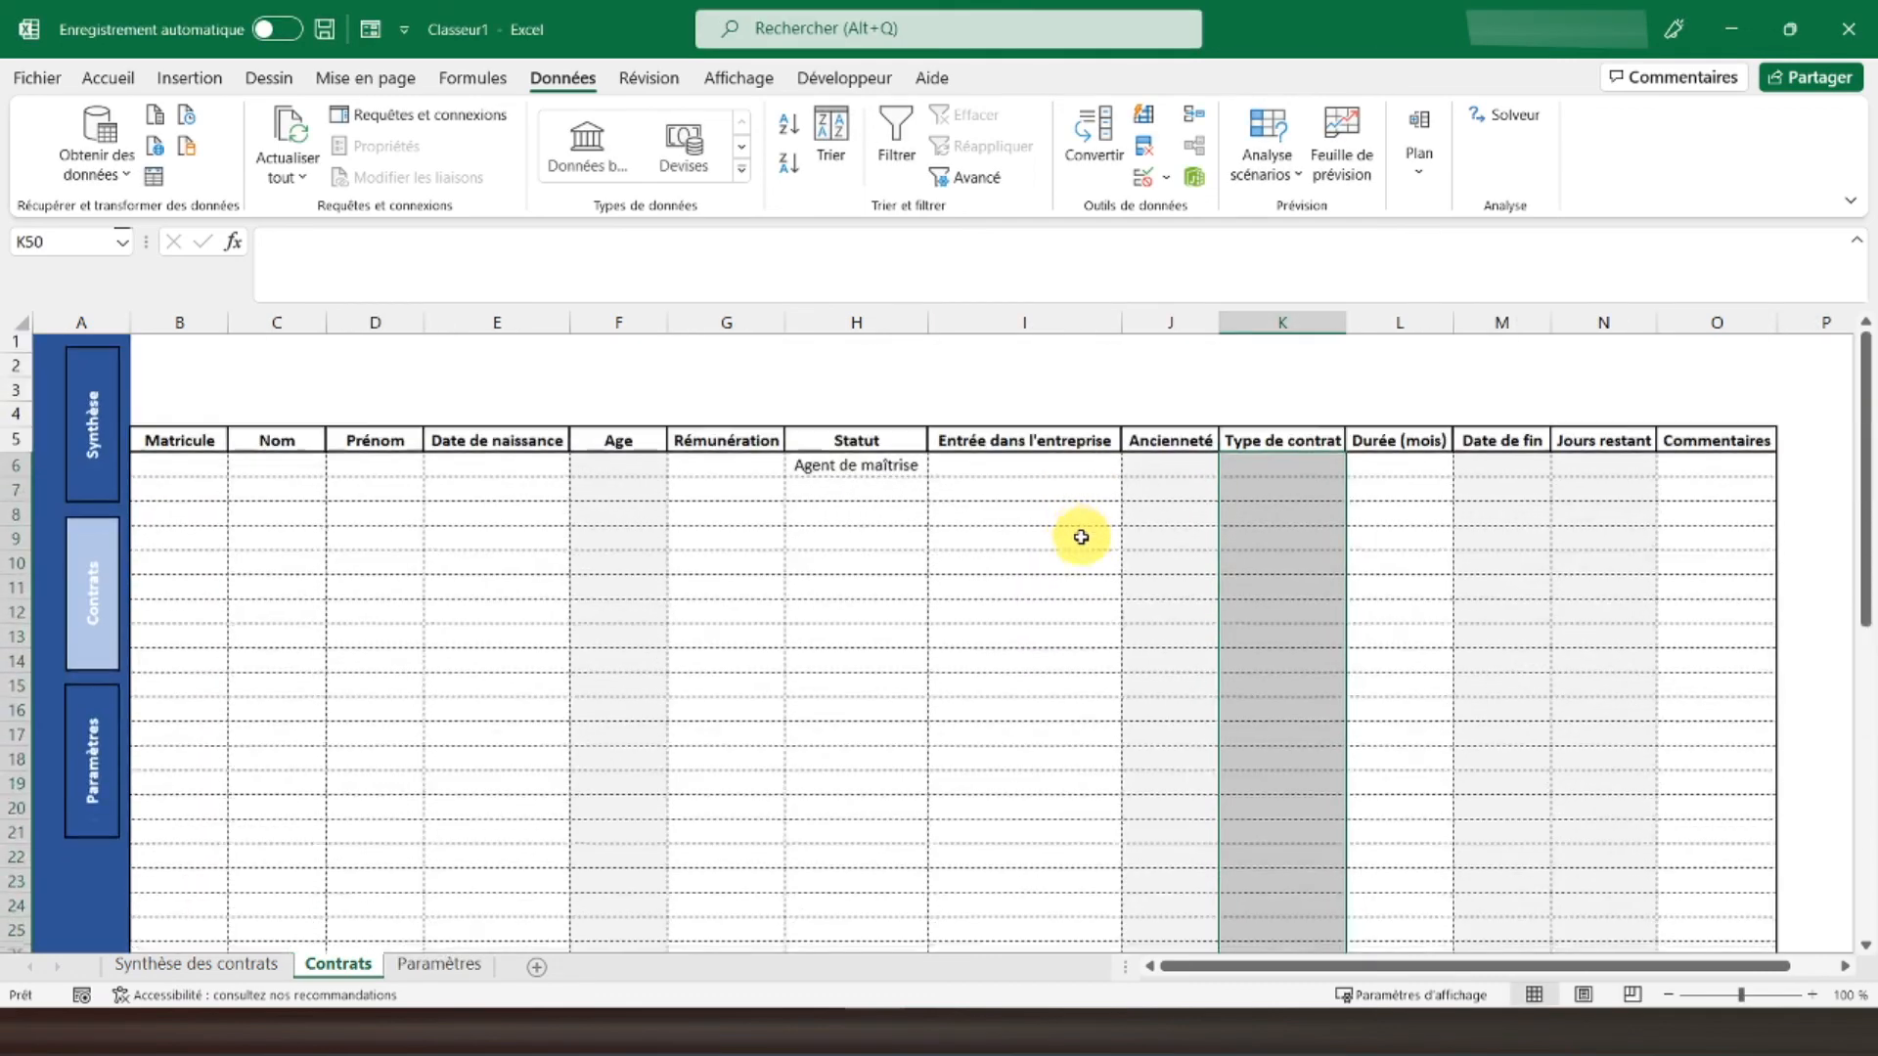
Step: Choose CDD from the dropdown list in K6 and centre column K horizontally
left_click(1294, 470)
left_click(1360, 475)
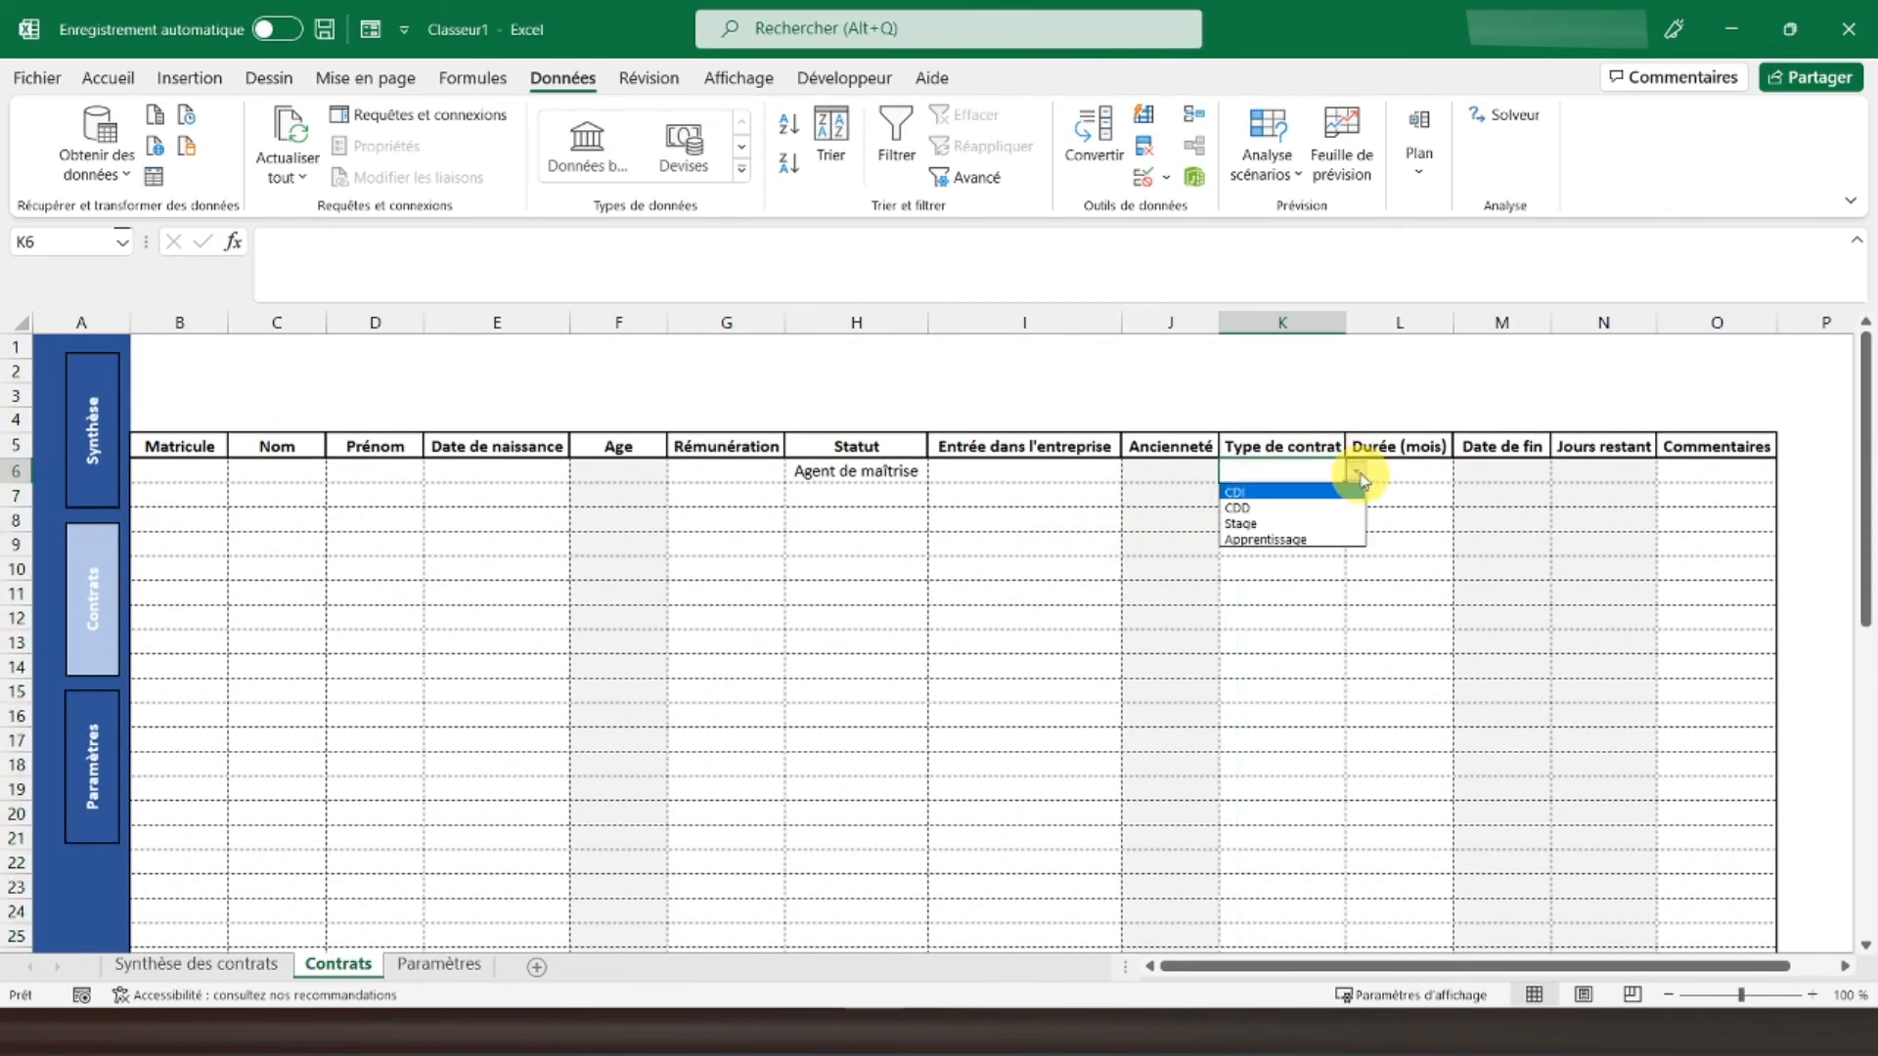
left_click(1242, 507)
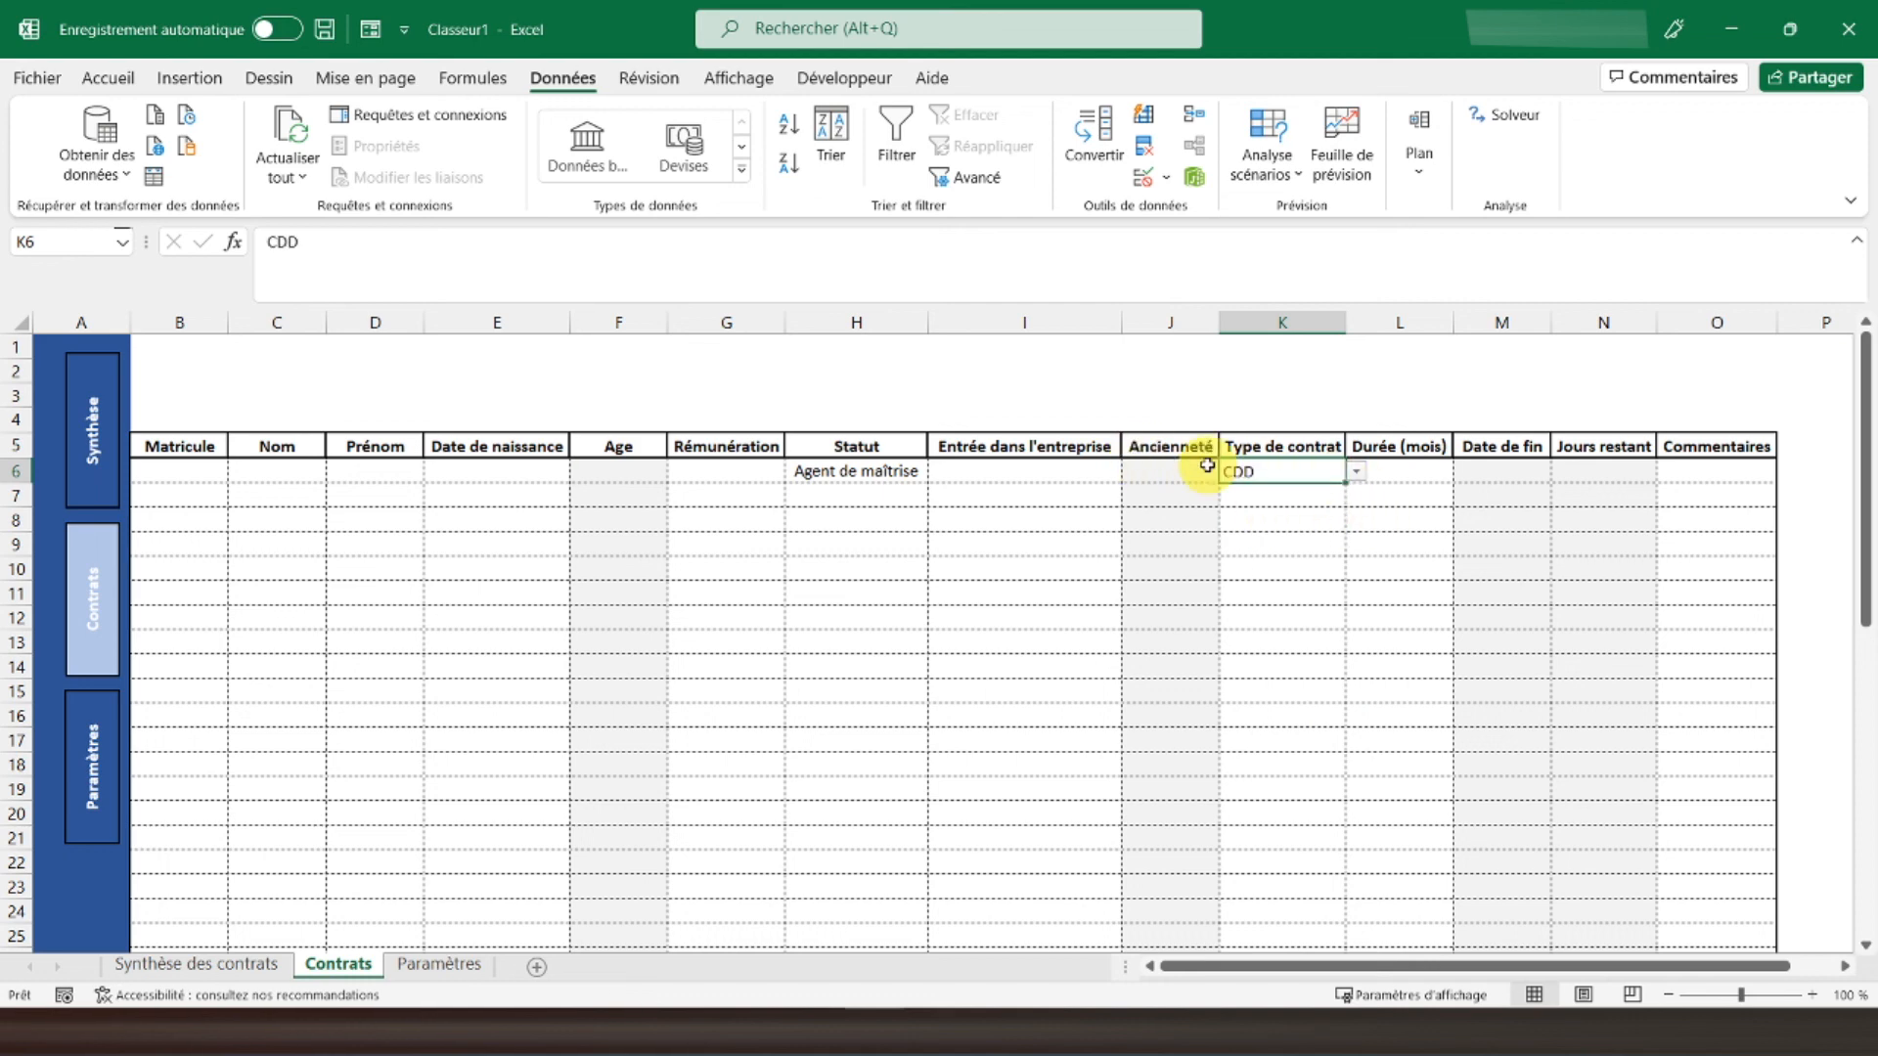
left_click(1262, 323)
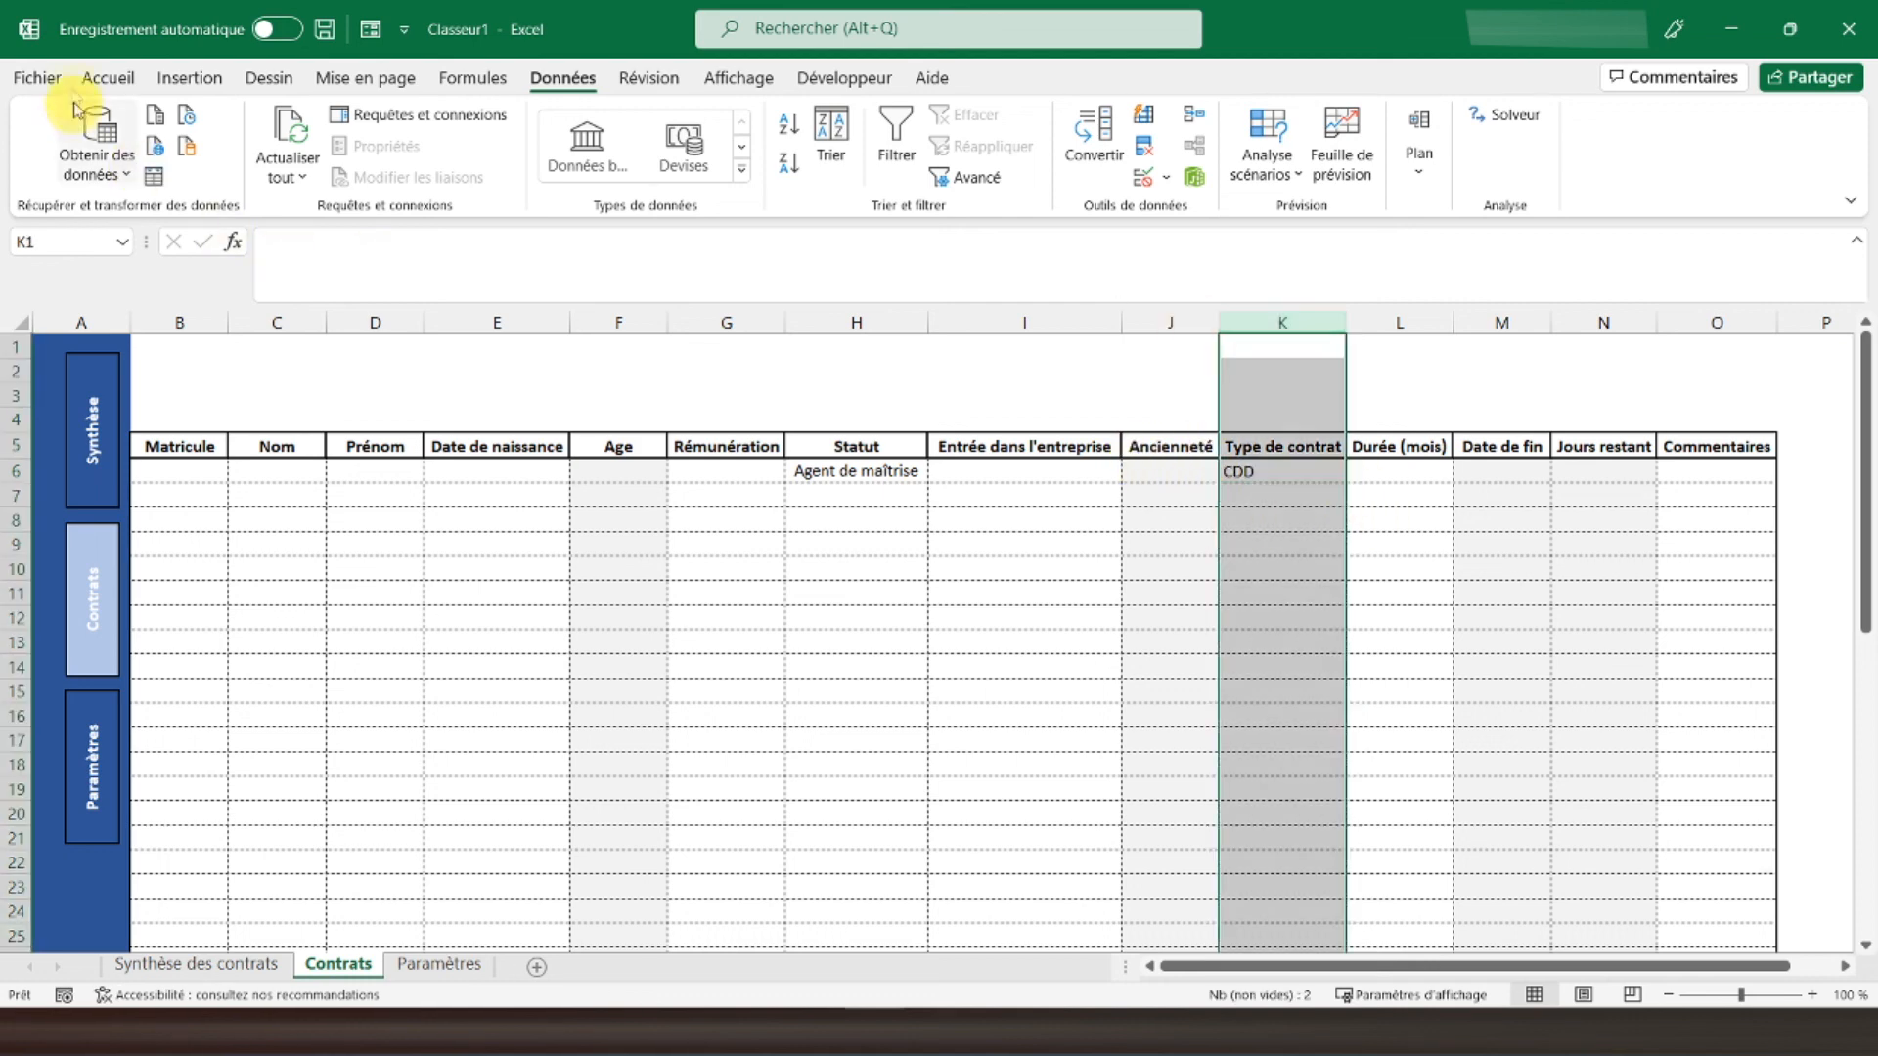
left_click(106, 77)
left_click(546, 162)
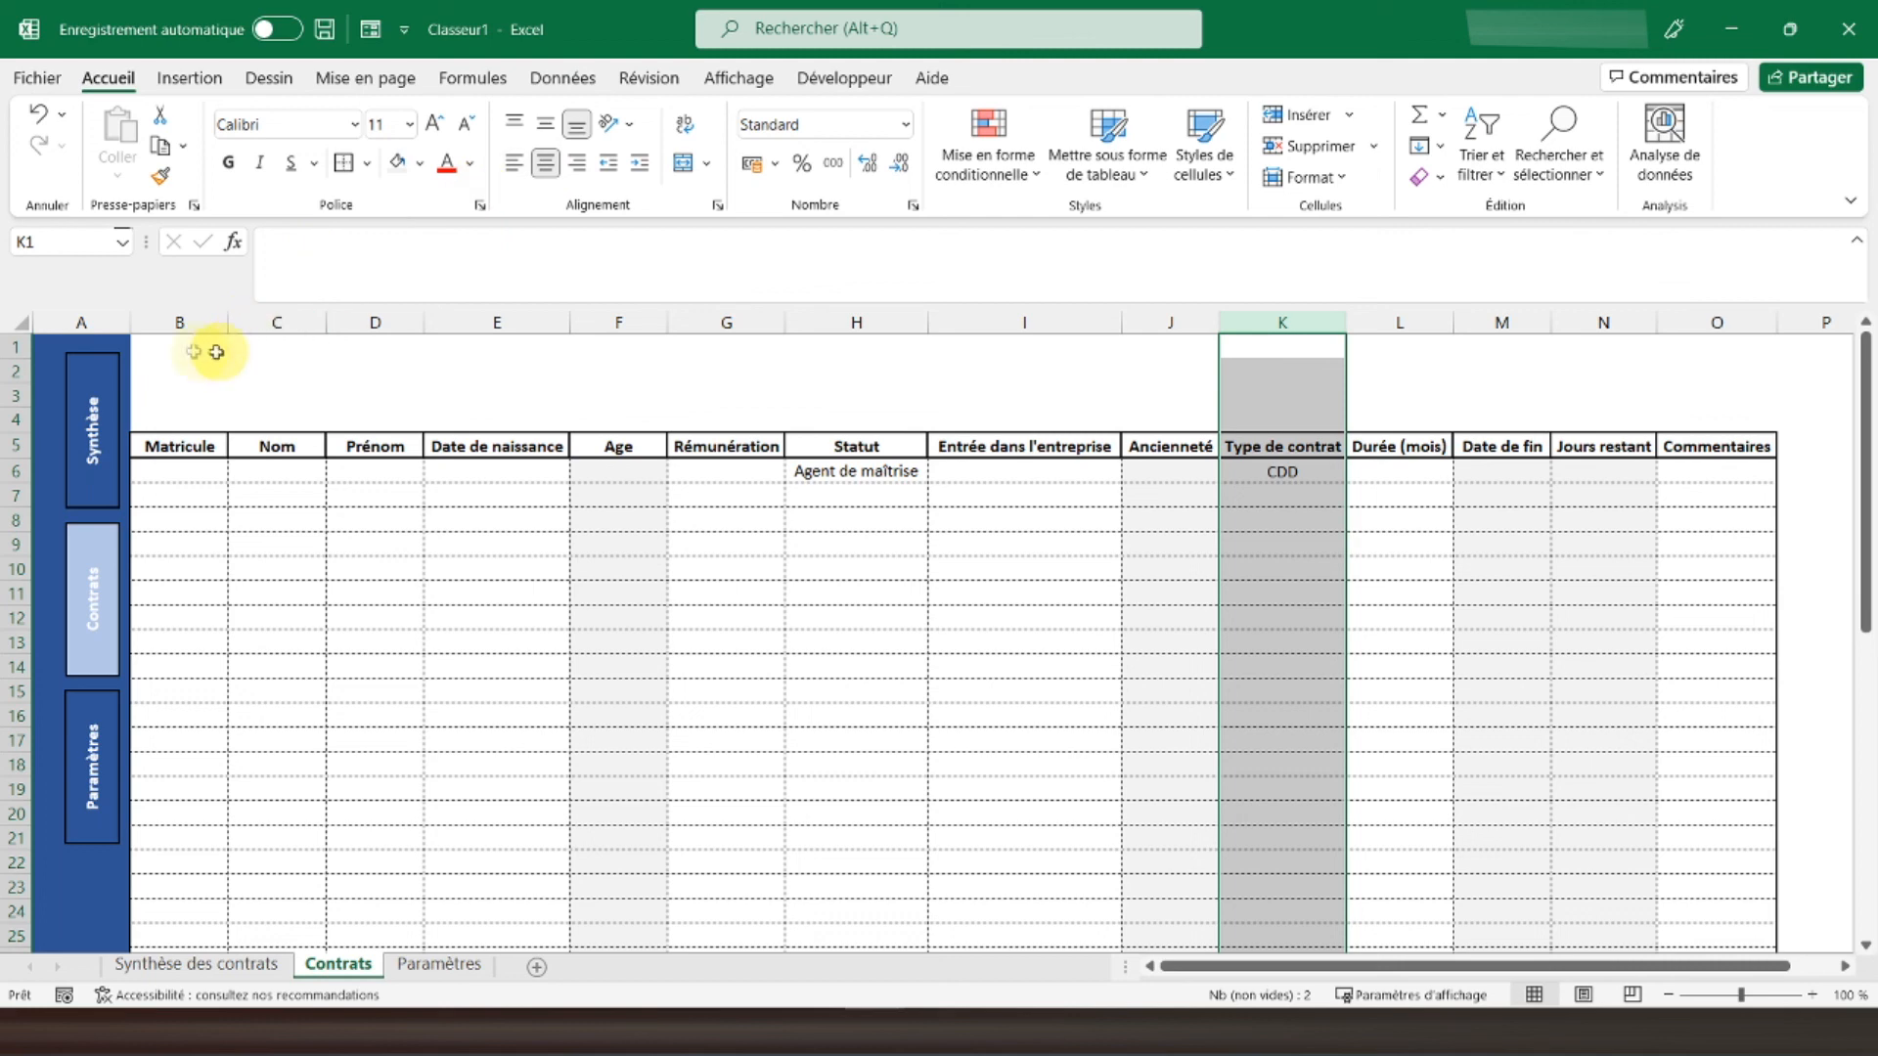
Step: Align the contents of columns B to O vertically to the middle
left_click_drag(200, 323, 1676, 381)
left_click(545, 127)
left_click(155, 349)
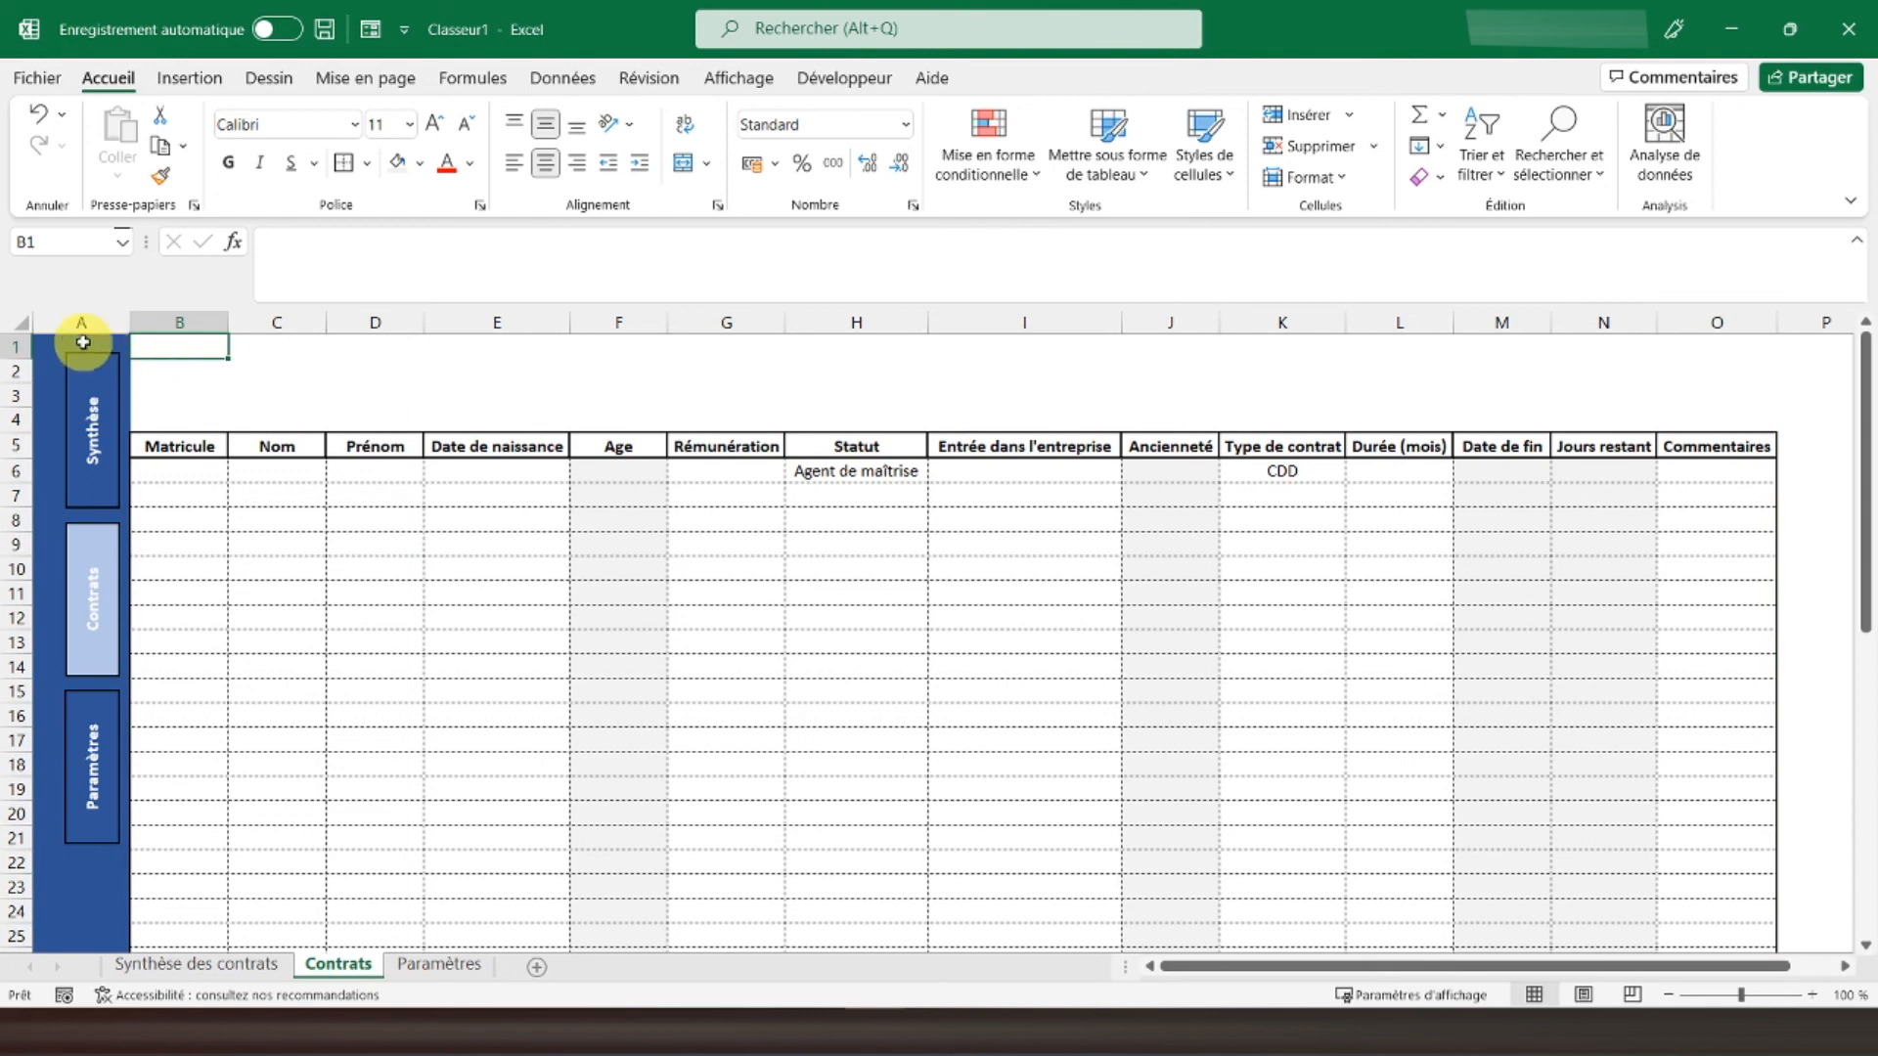
Step: Follow the navigation links to the Paramètres, Contrats and Synthèse pages in turn
left_click(88, 798)
left_click(92, 608)
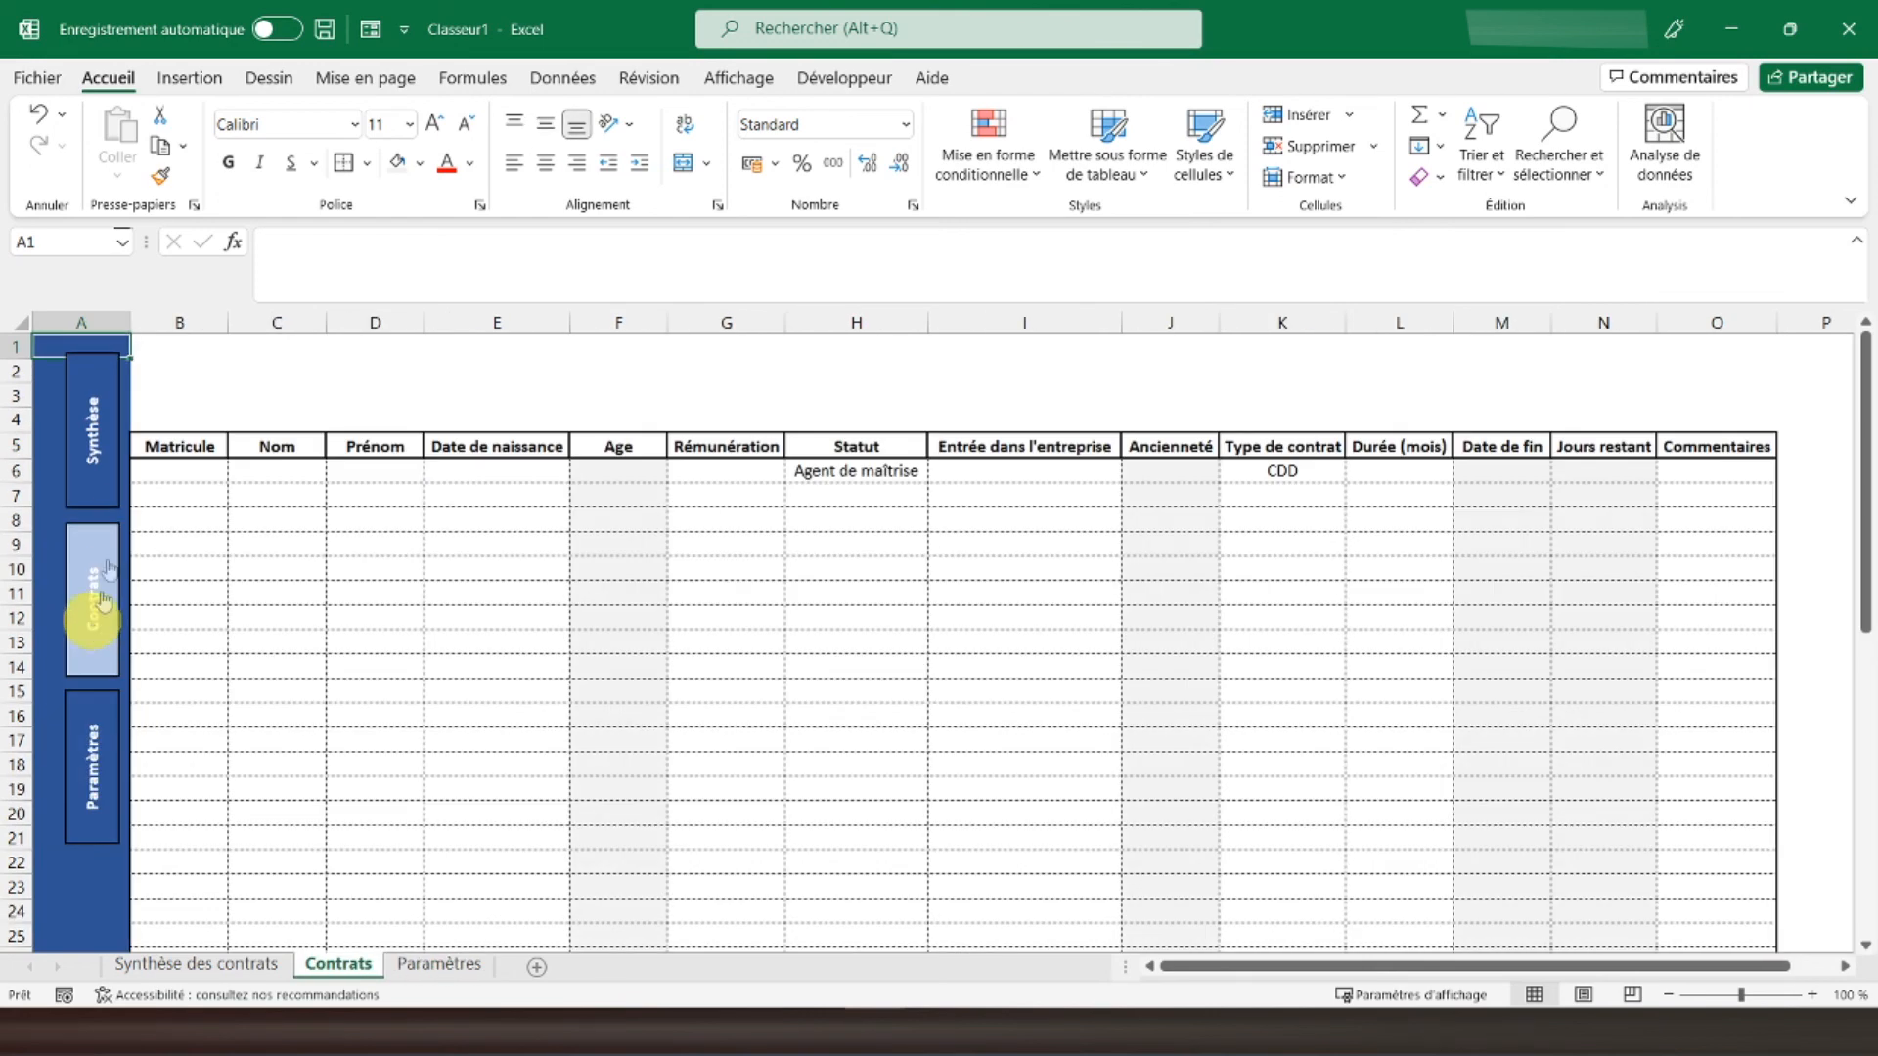
left_click(89, 477)
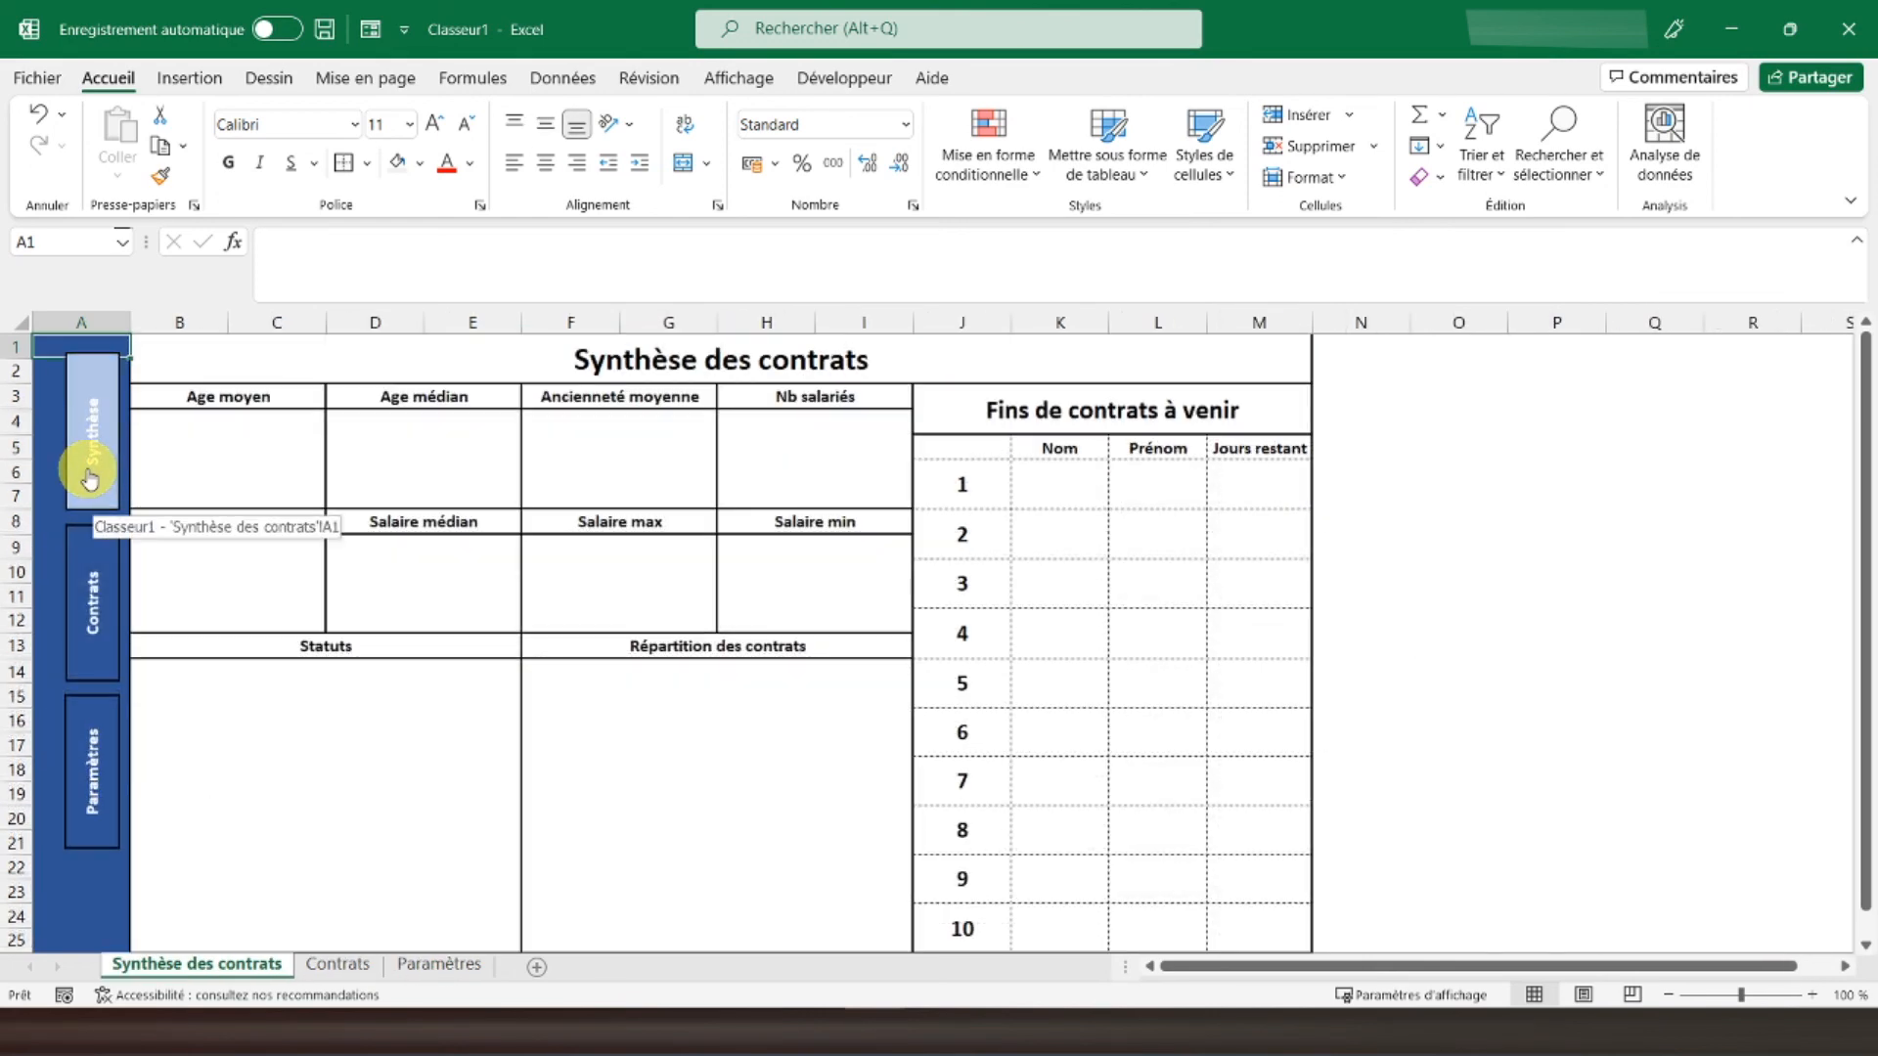